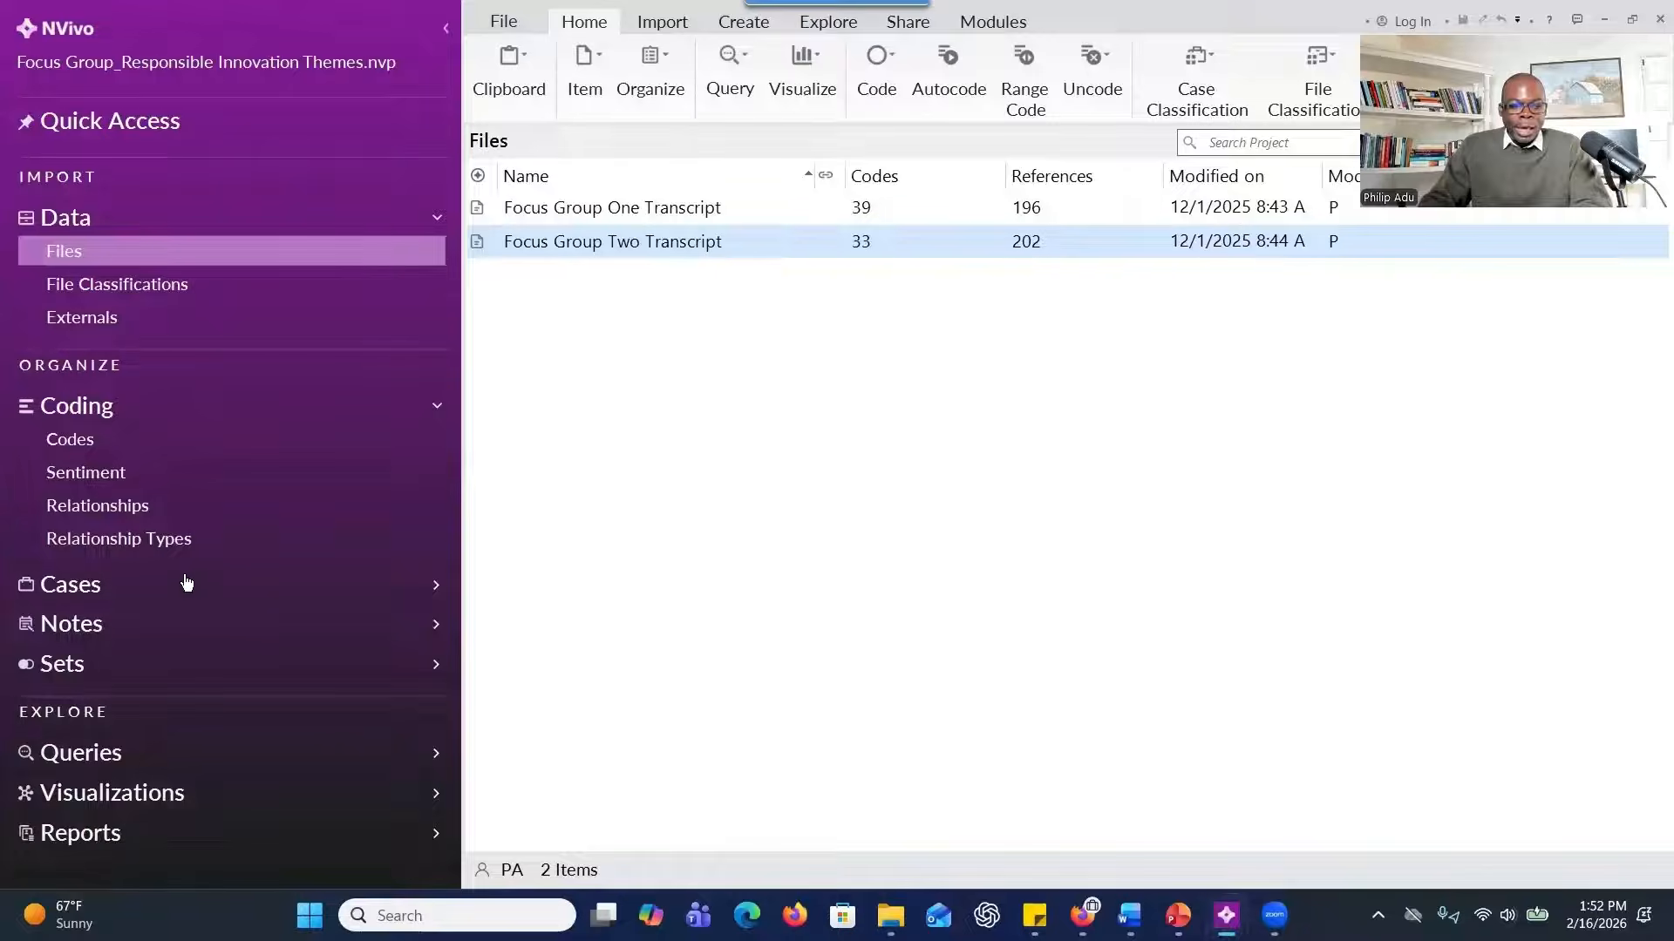
Look over the project's cases and open the Speaker case classification with its participant attributes.
click(128, 596)
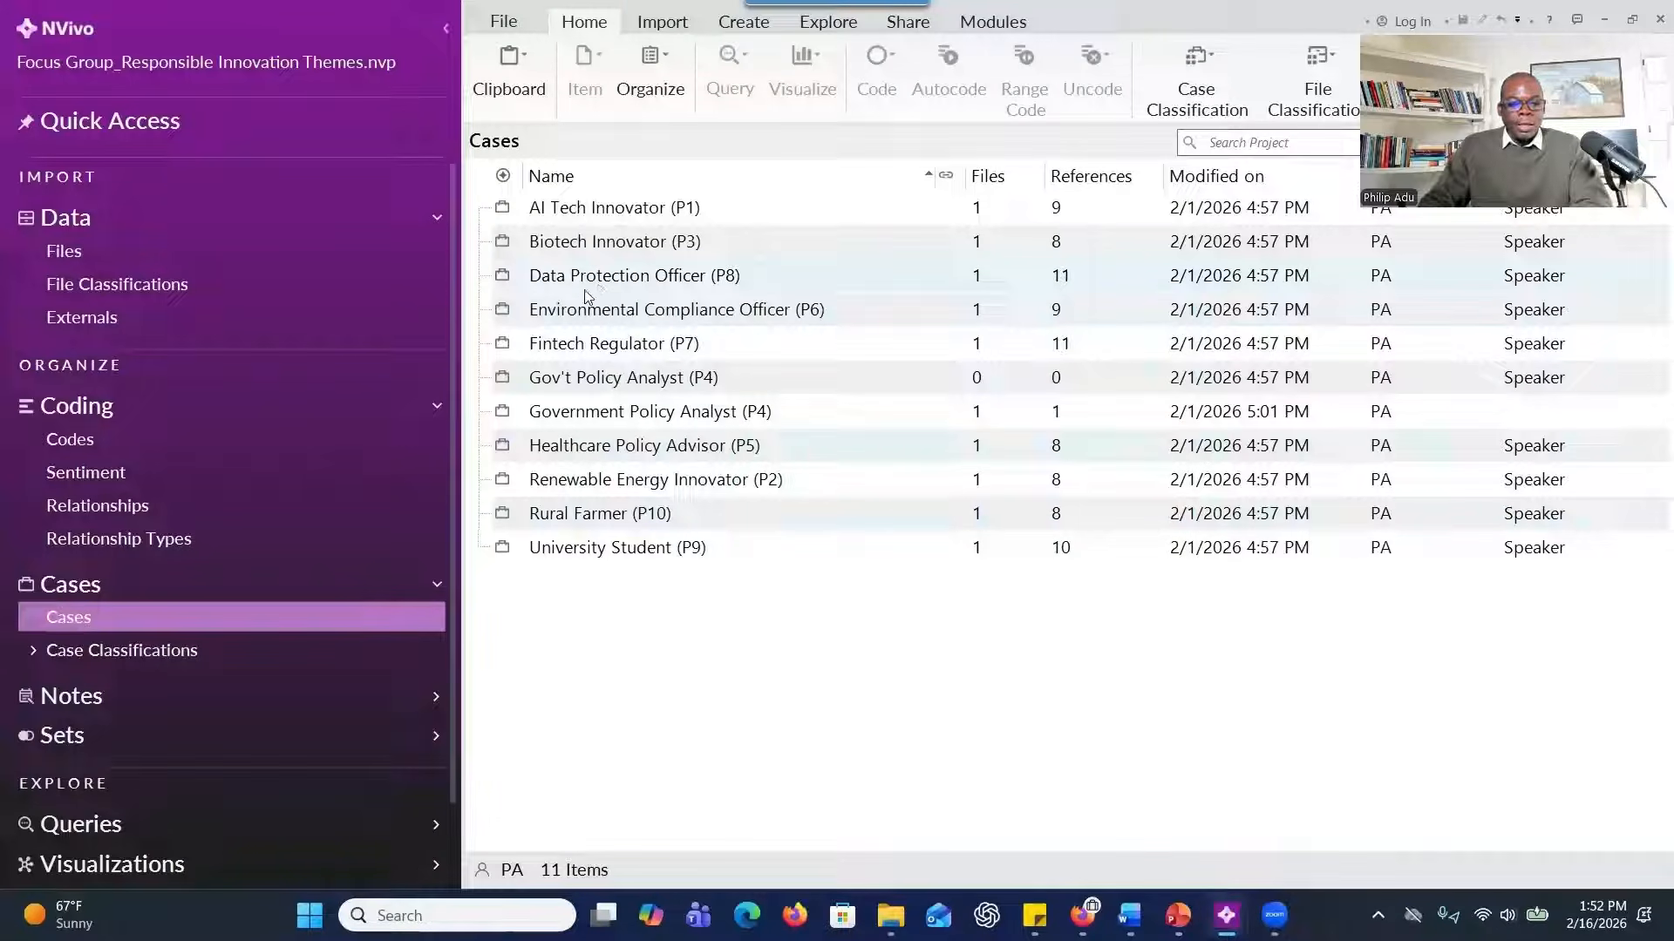
click(92, 641)
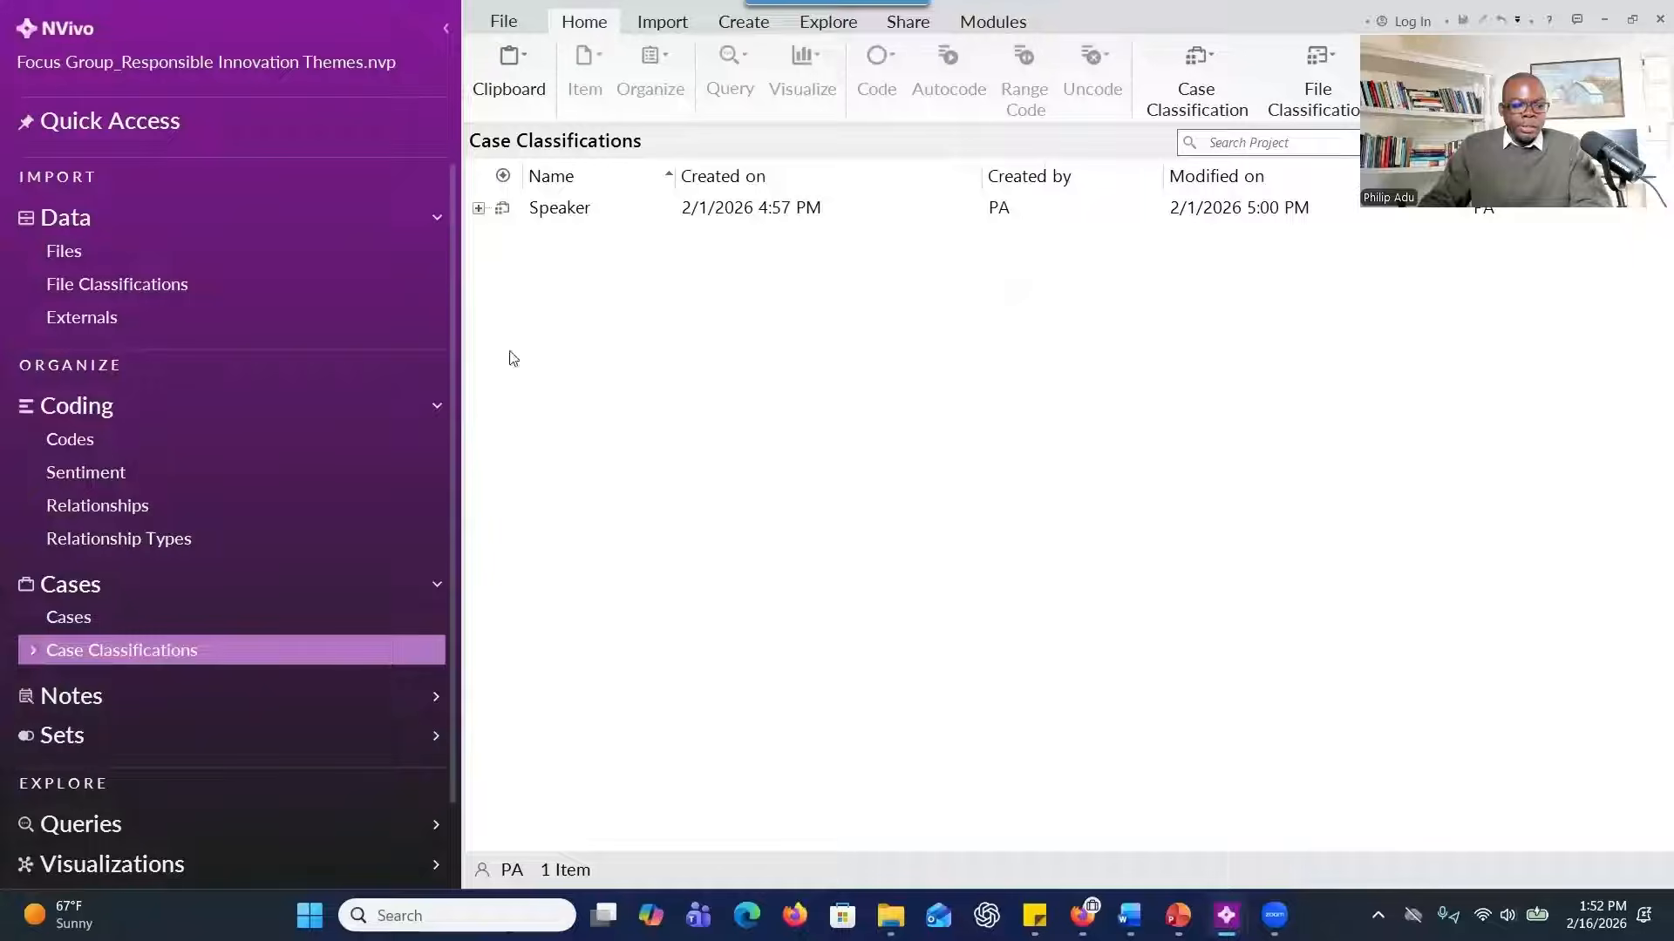
click(555, 213)
double_click(556, 214)
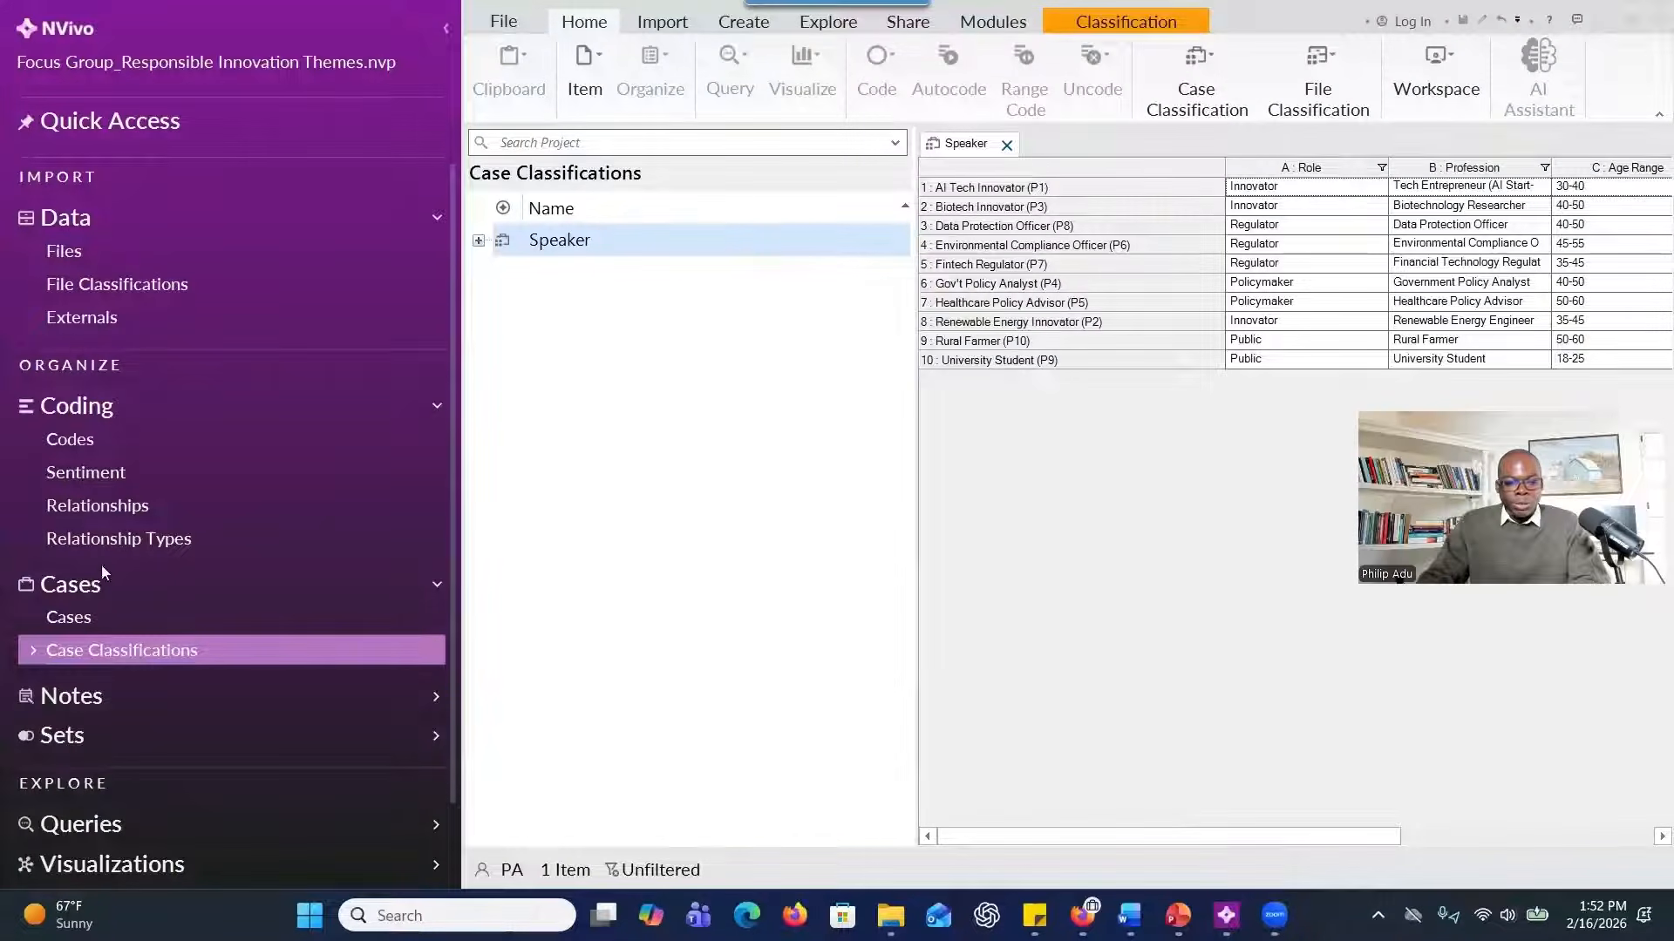
Show the project's codes in a wider list and expand the RQ3 opportunities and RQ2 barriers codes.
click(70, 241)
click(76, 441)
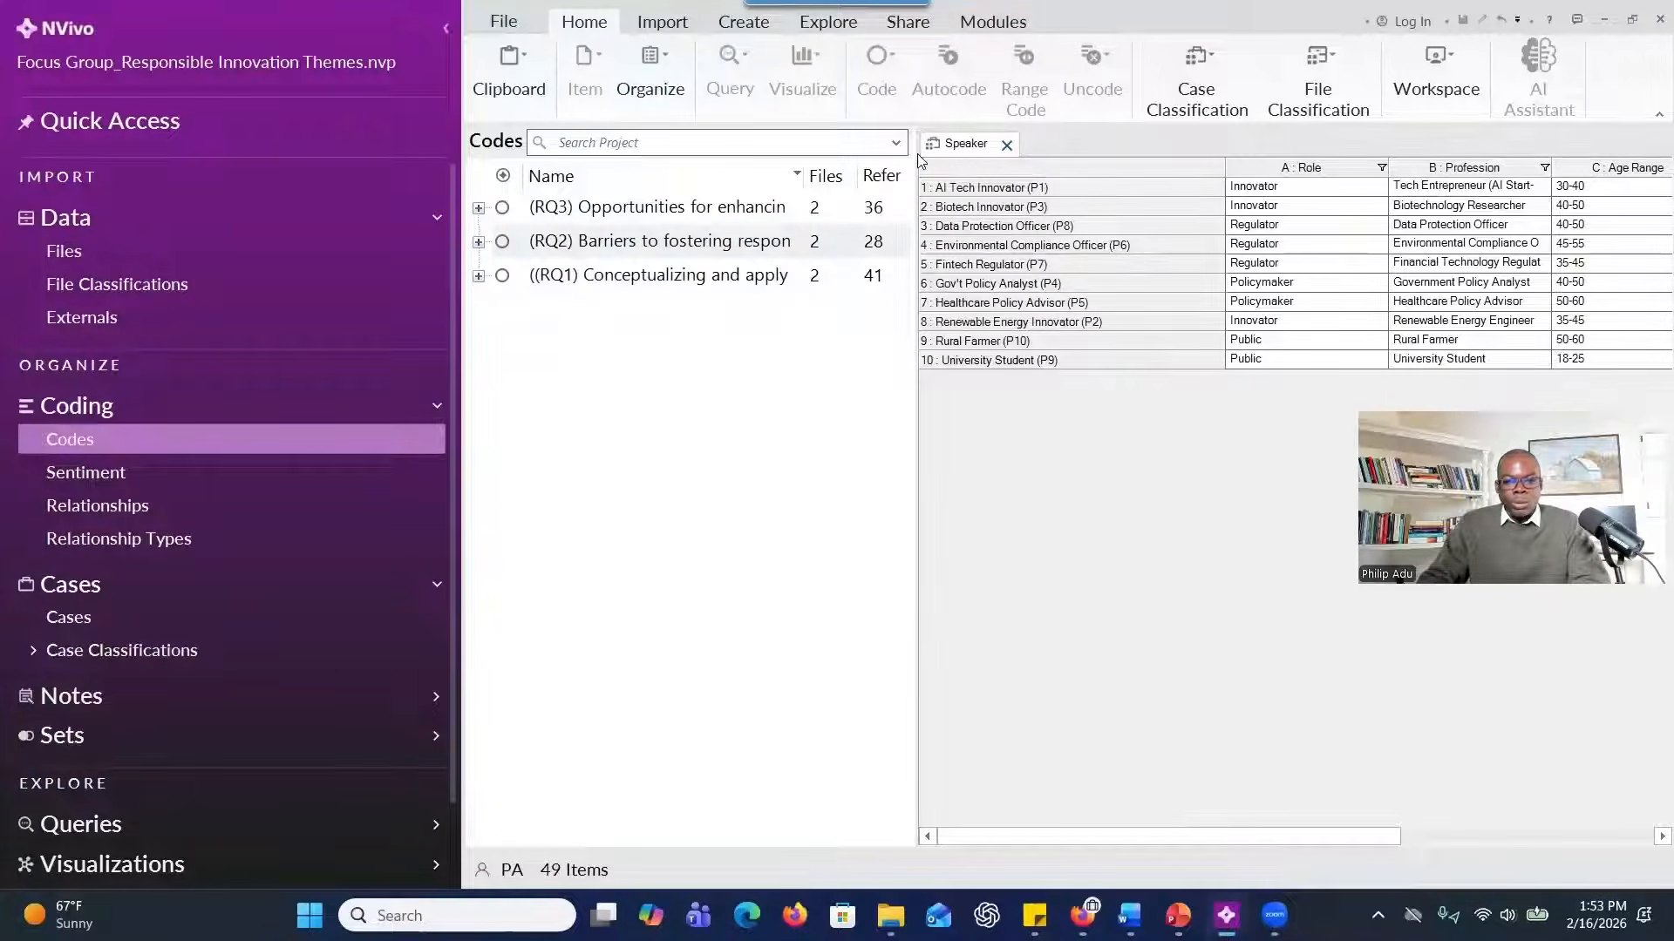
drag(916, 146, 1101, 194)
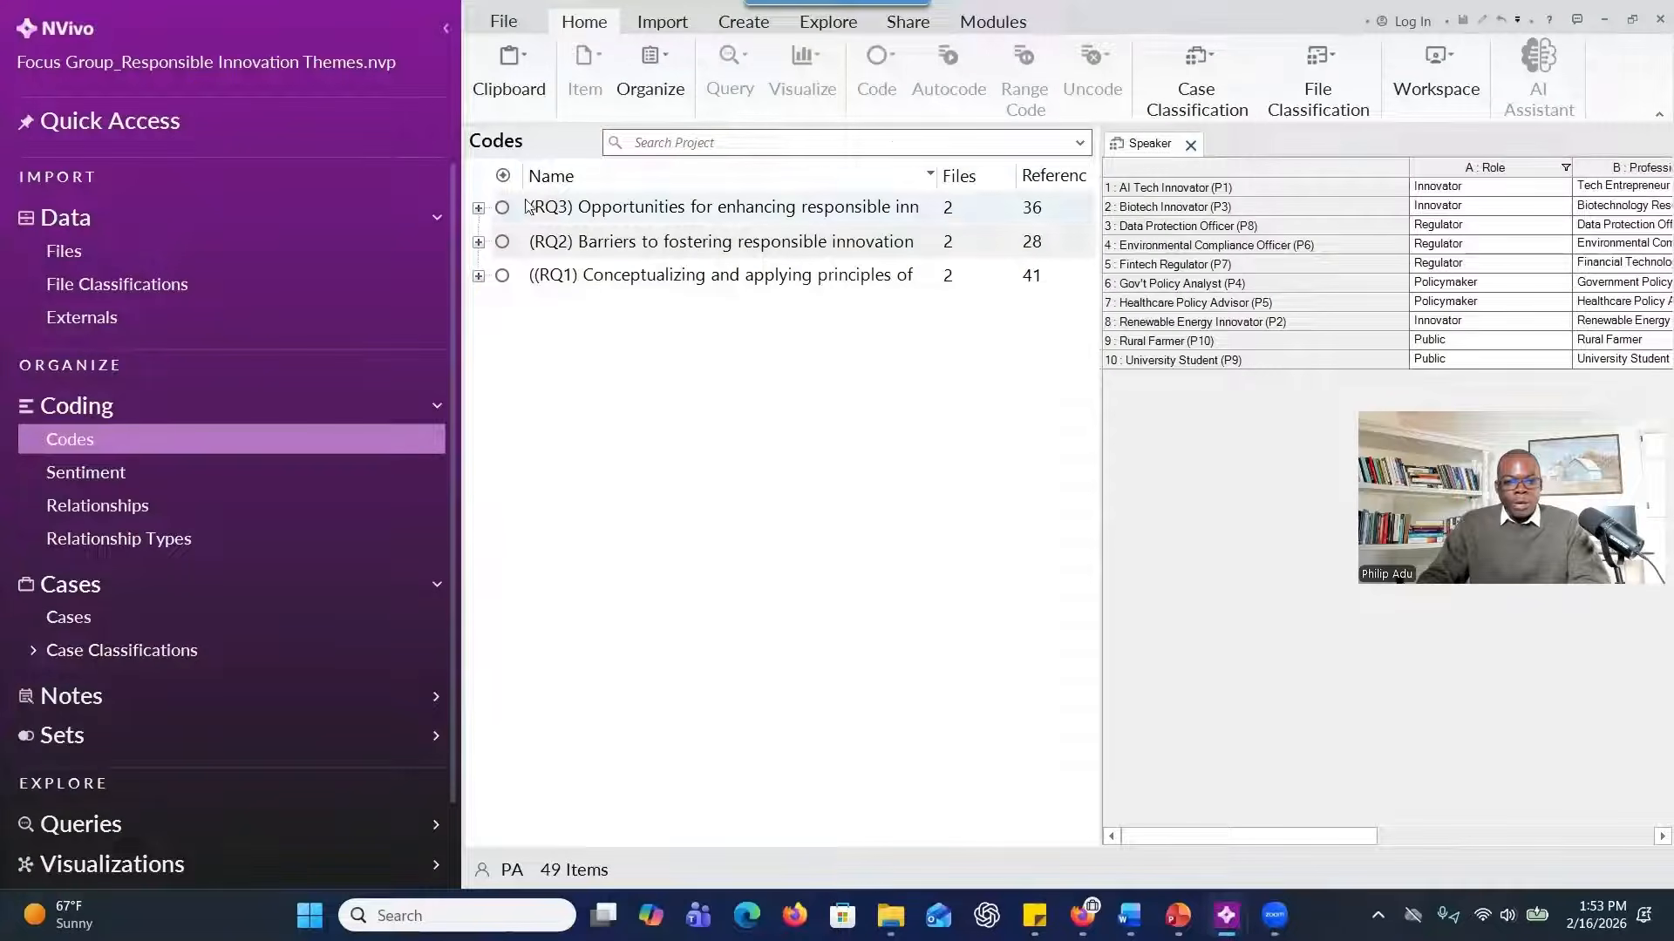
click(477, 207)
click(477, 422)
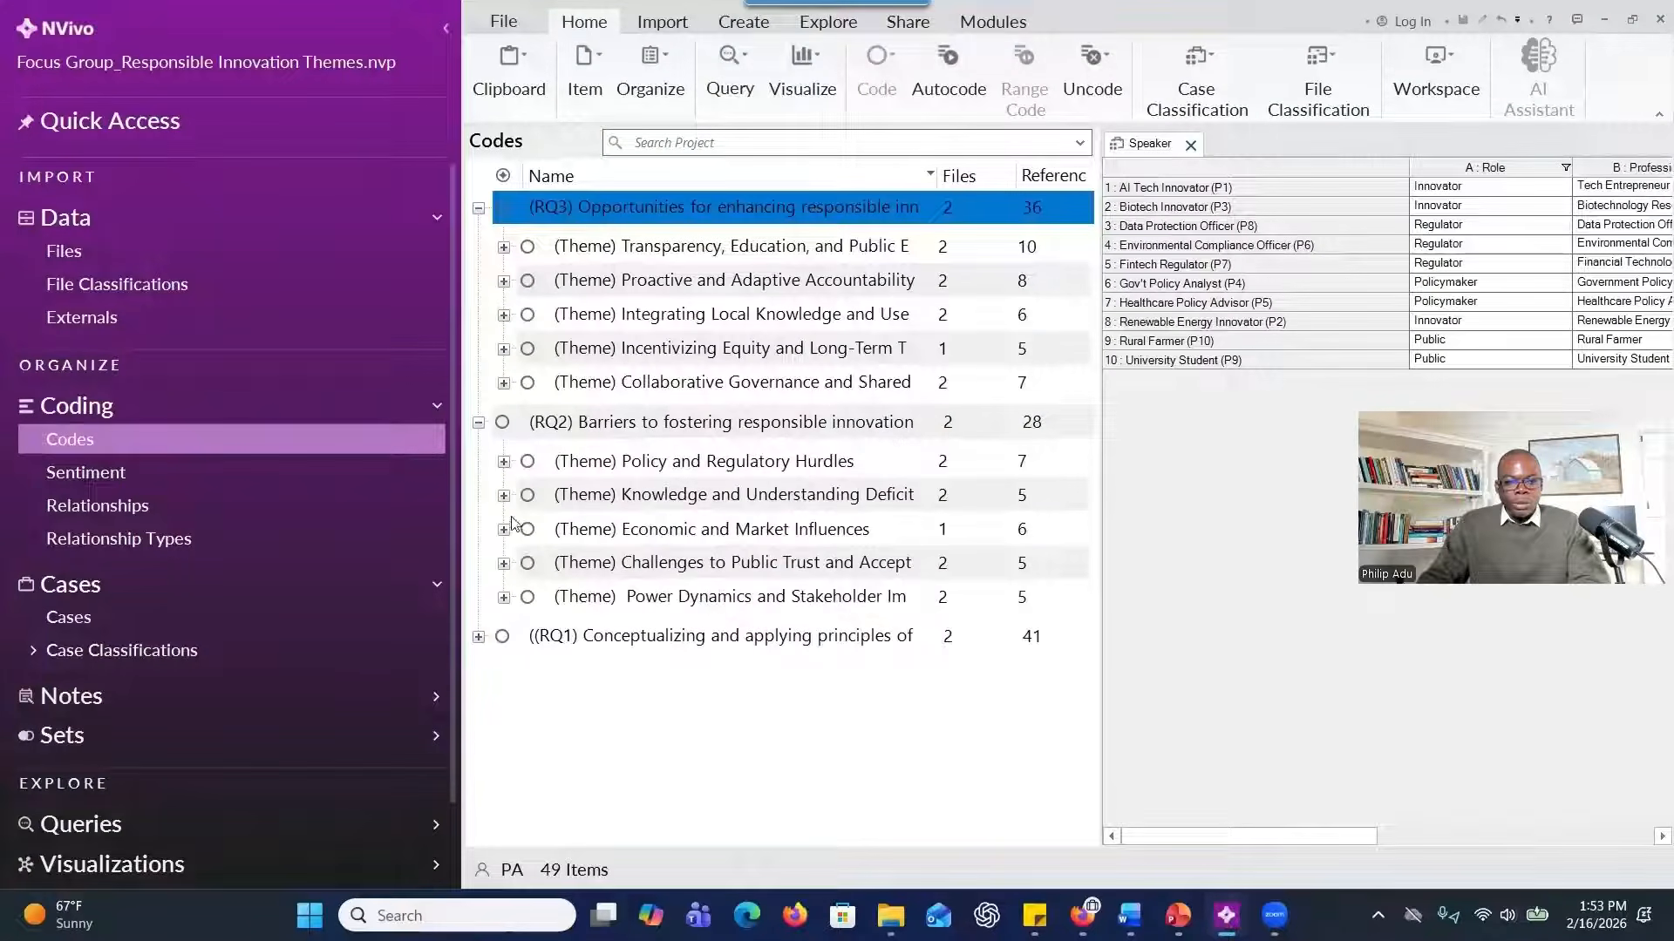
Under RQ2, expand the themes on policy and regulatory hurdles, economic and market influences, and challenges to public trust.
click(503, 461)
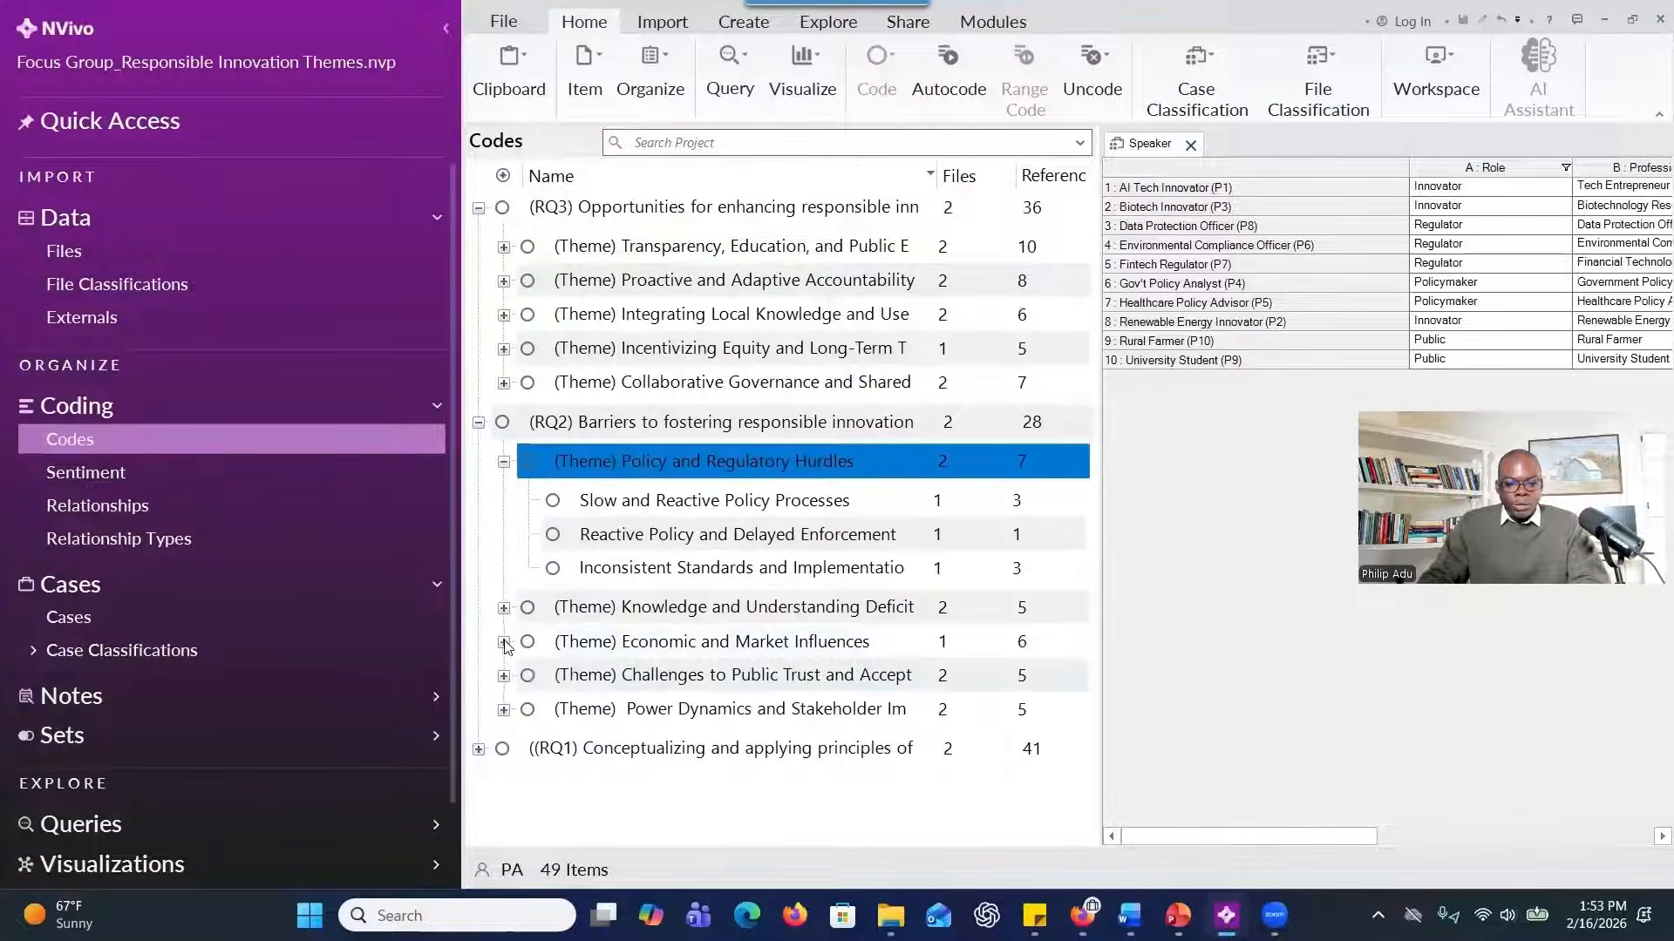
click(503, 646)
click(503, 720)
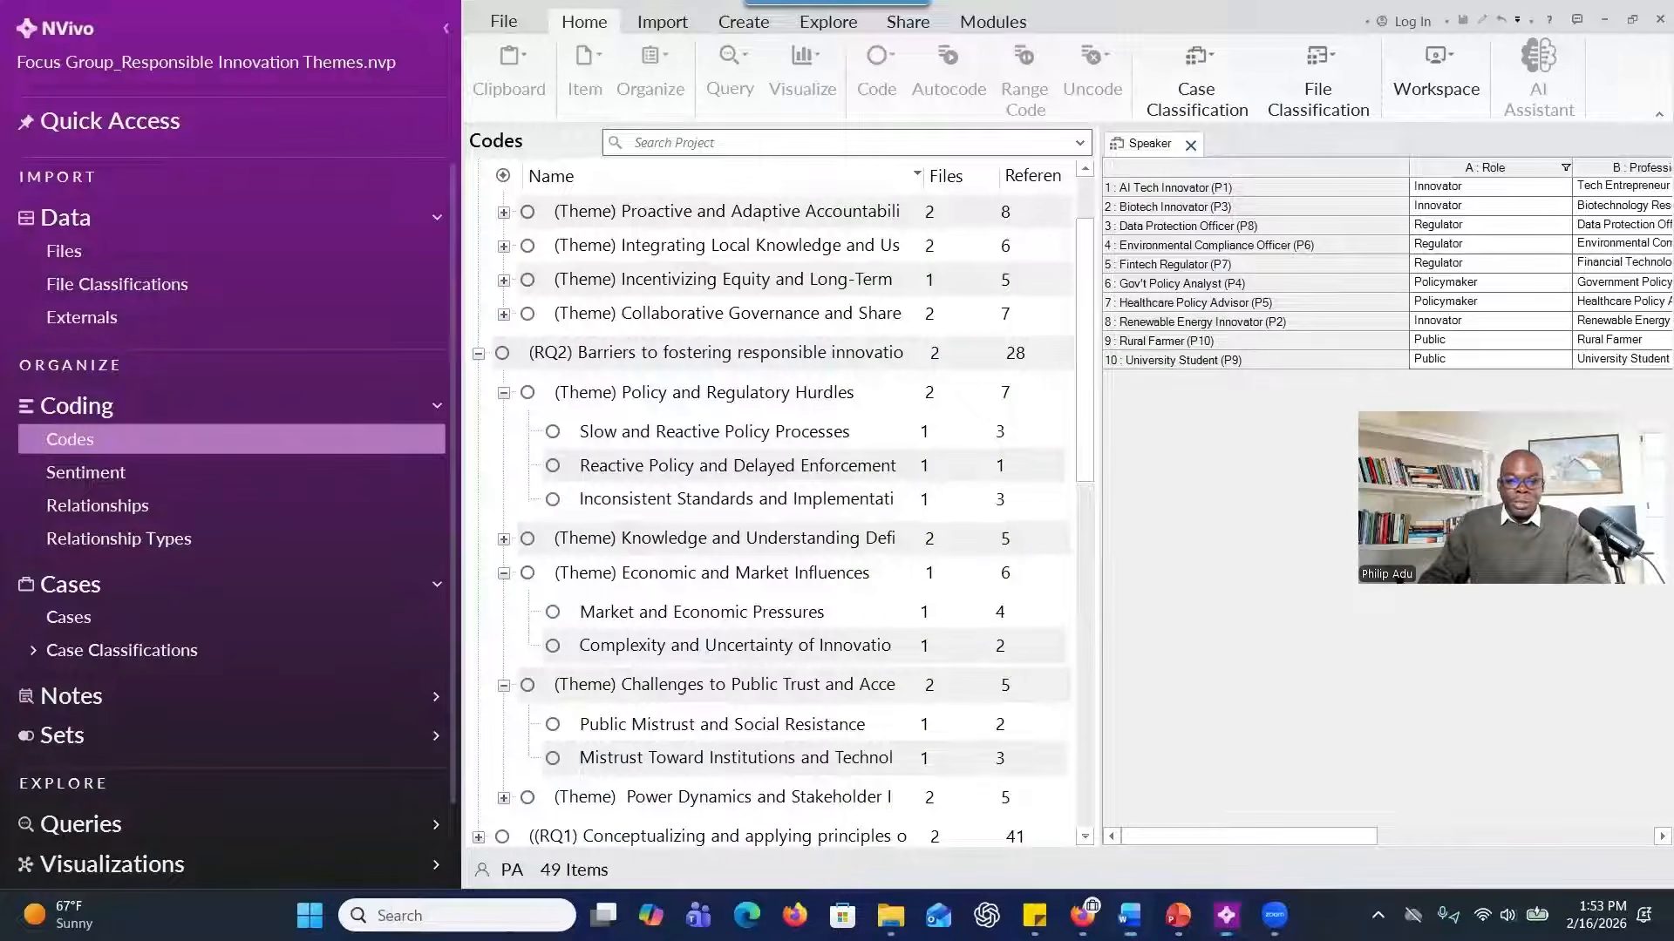
drag(833, 2, 906, 0)
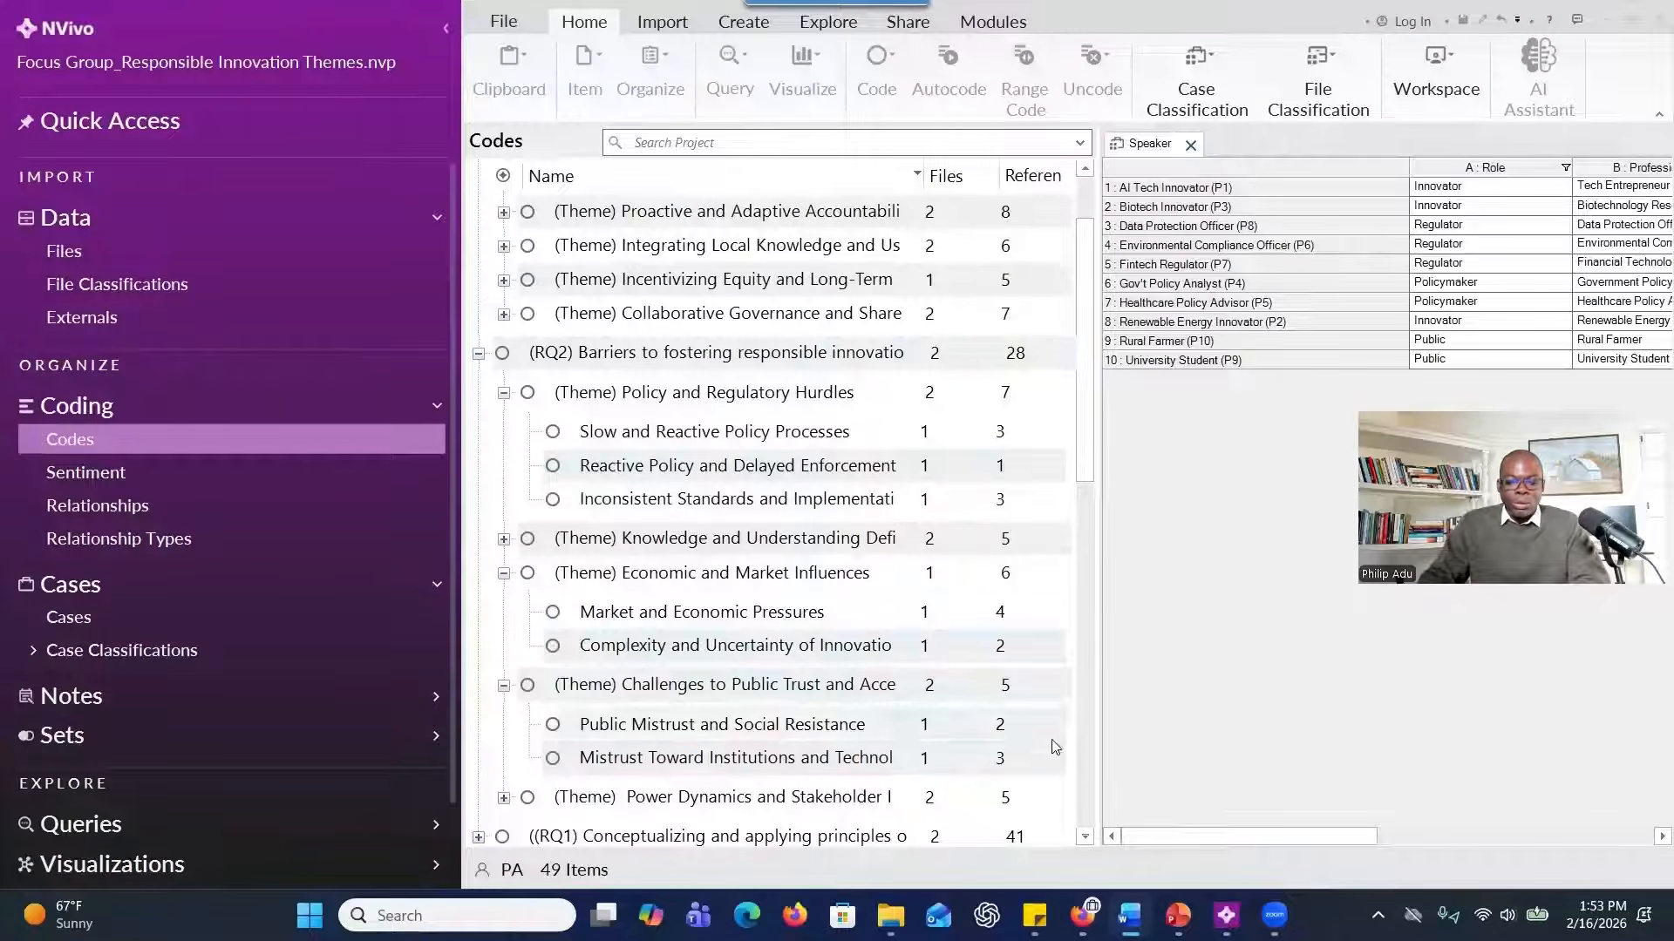
Switch to the Word document "Perspectives on Responsible Innovation" and review the study's purpose and its three research questions.
mouse_move(1147, 912)
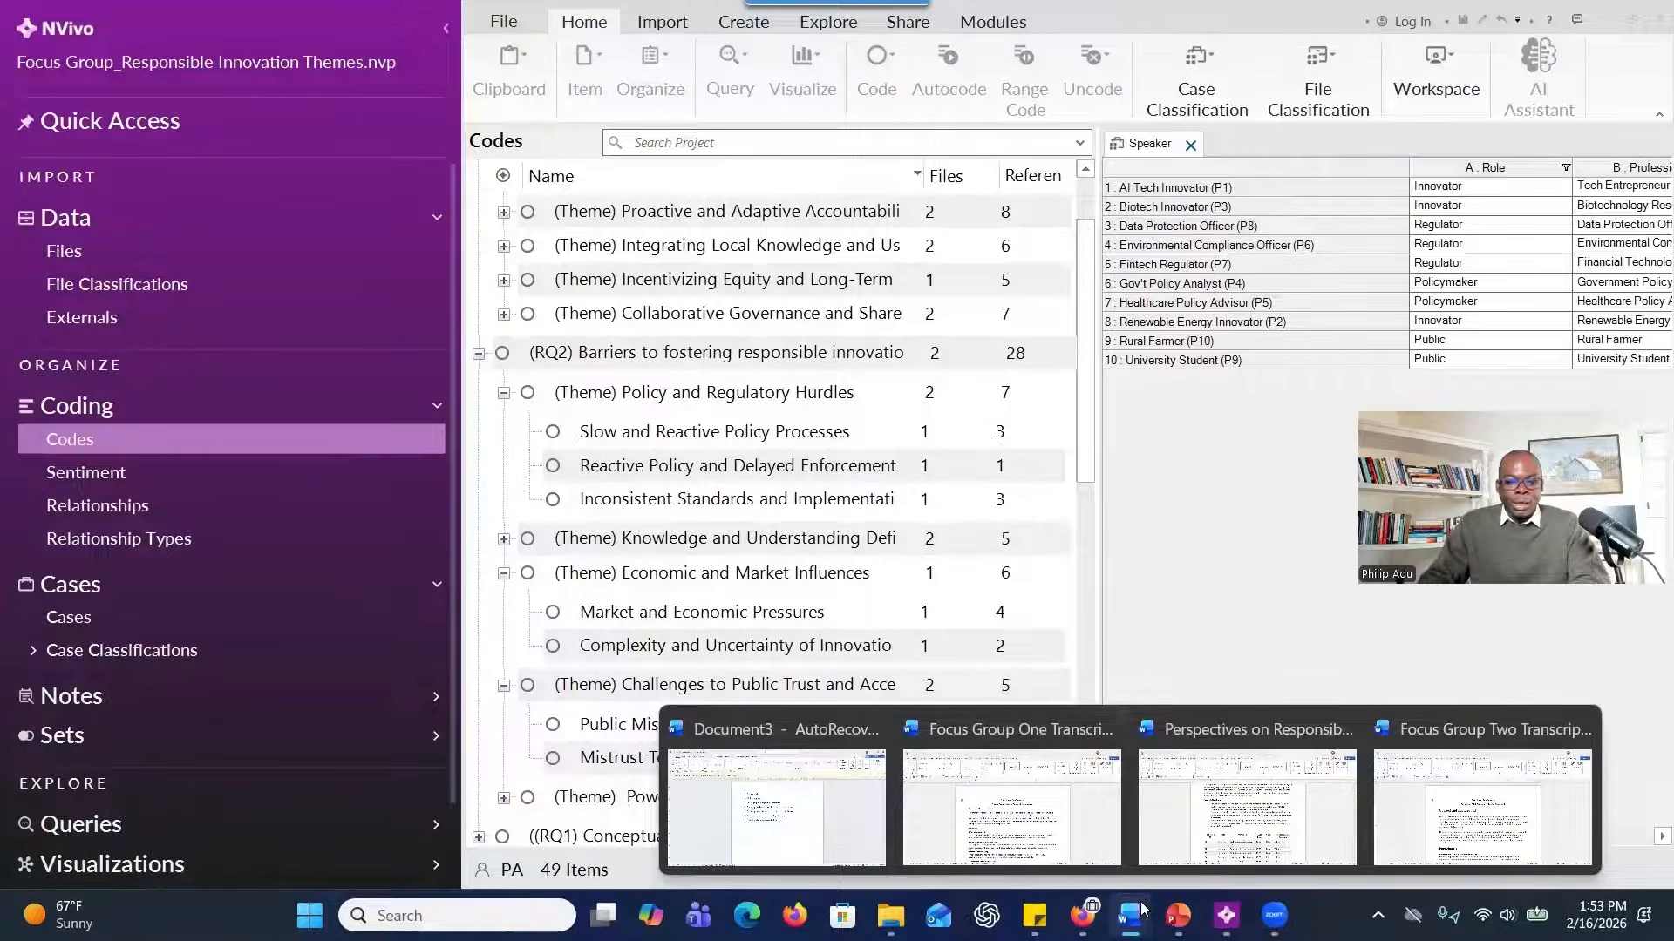
click(1246, 806)
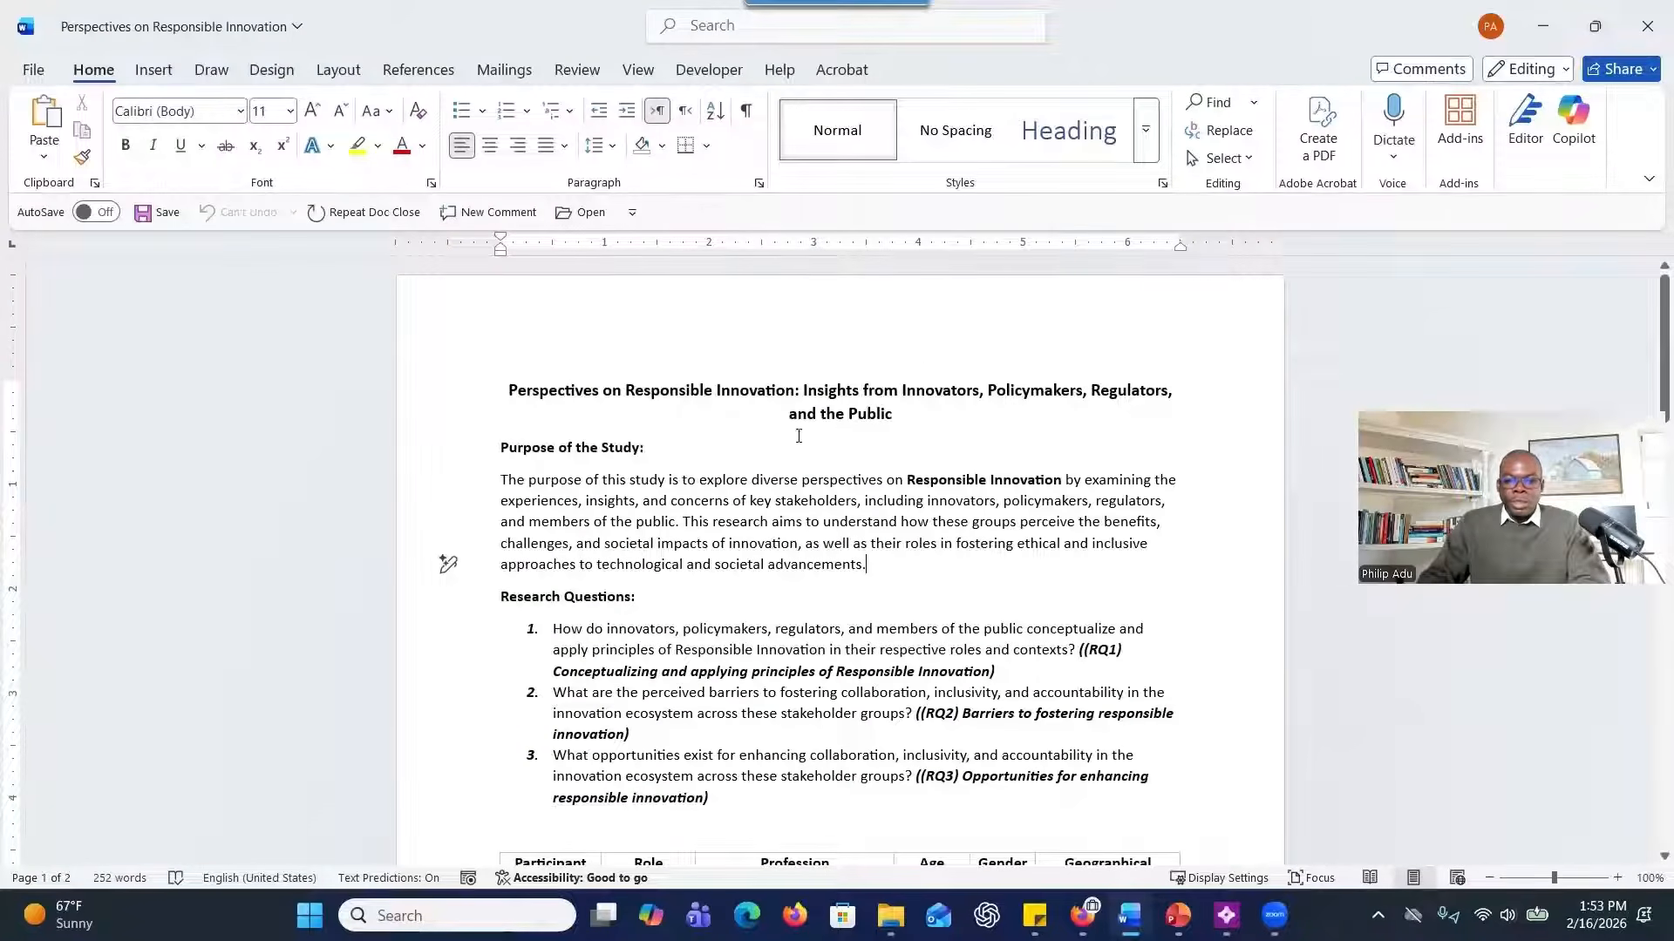
scroll(713, 502, down, 1)
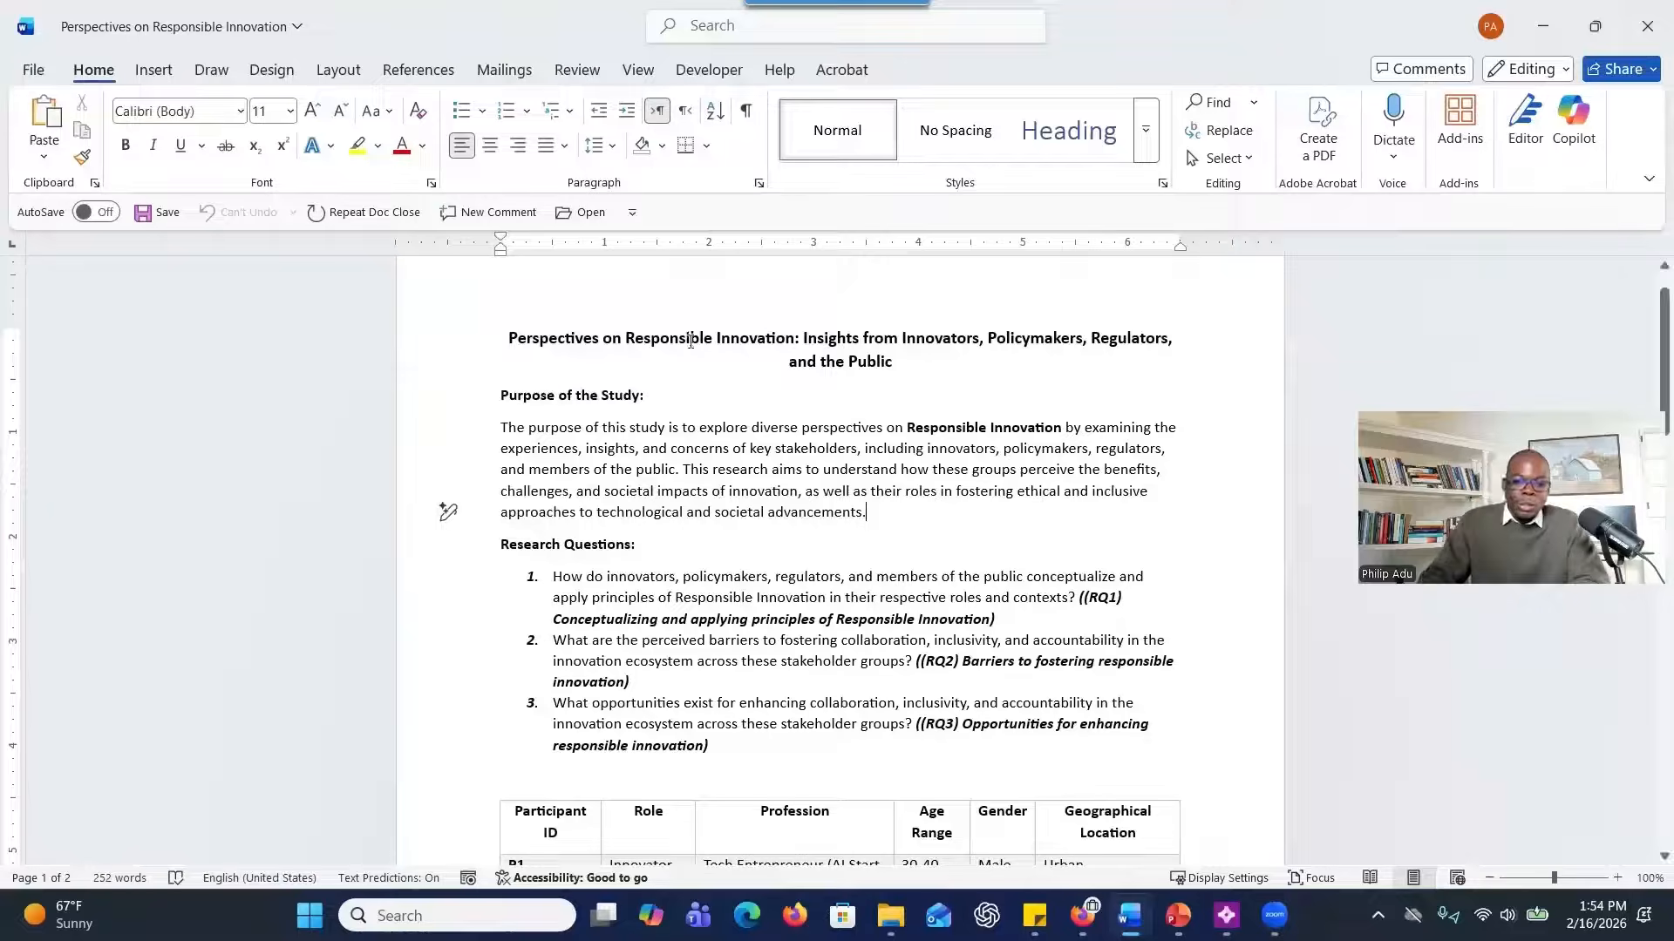
drag(761, 449, 1100, 451)
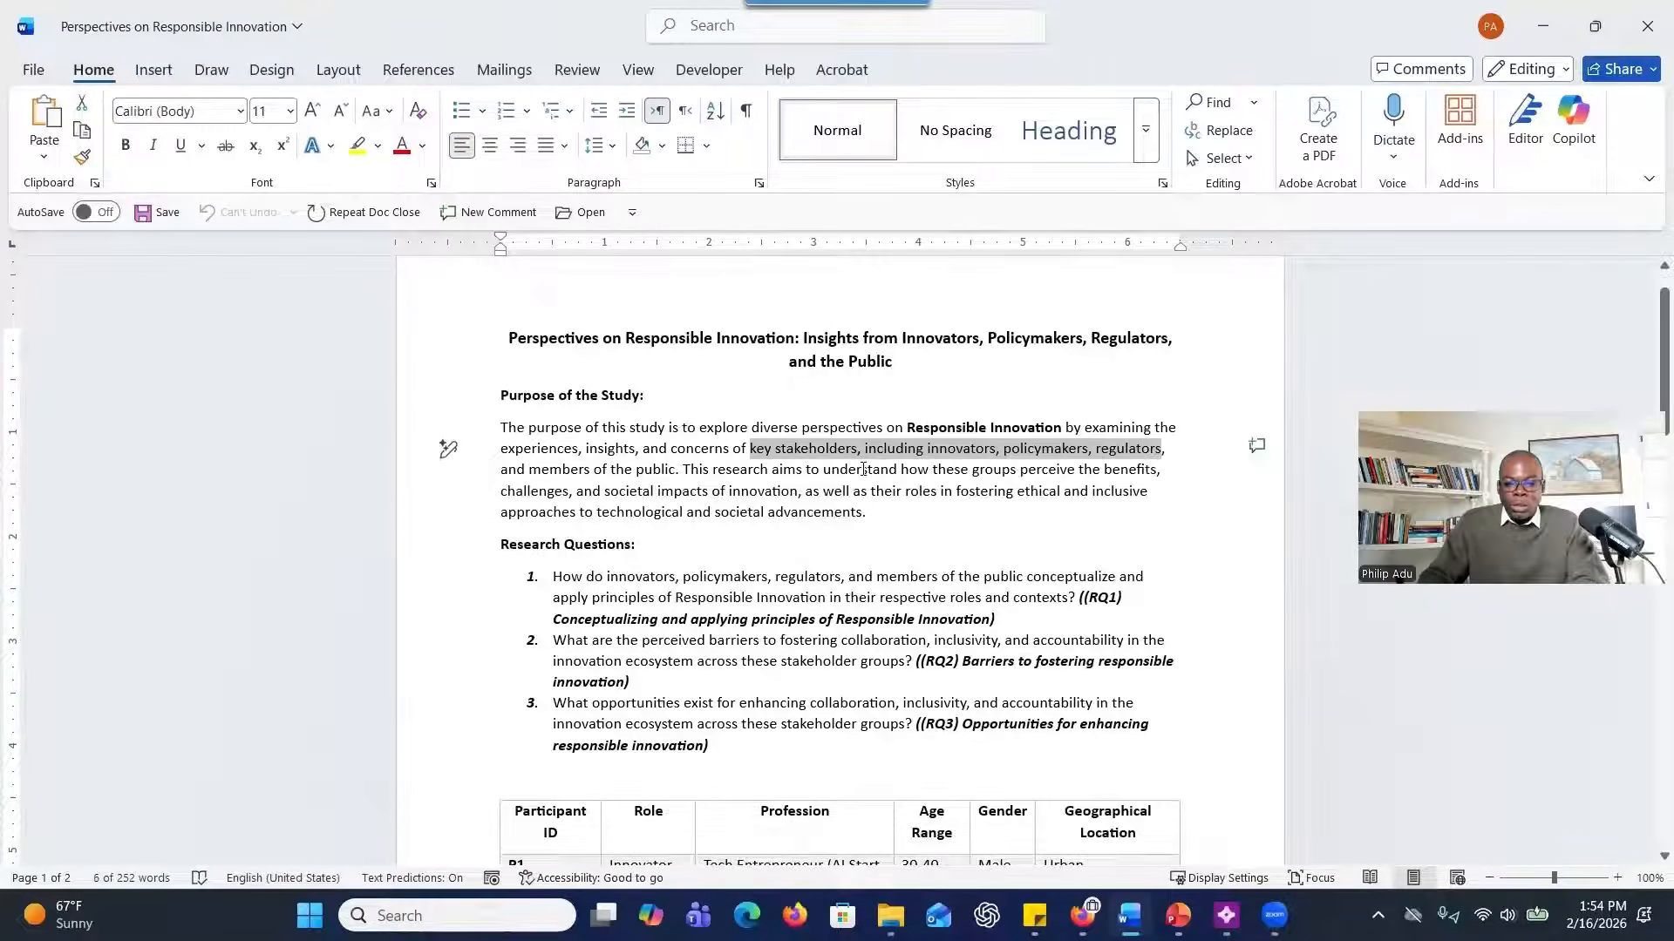
scroll(863, 469, down, 1)
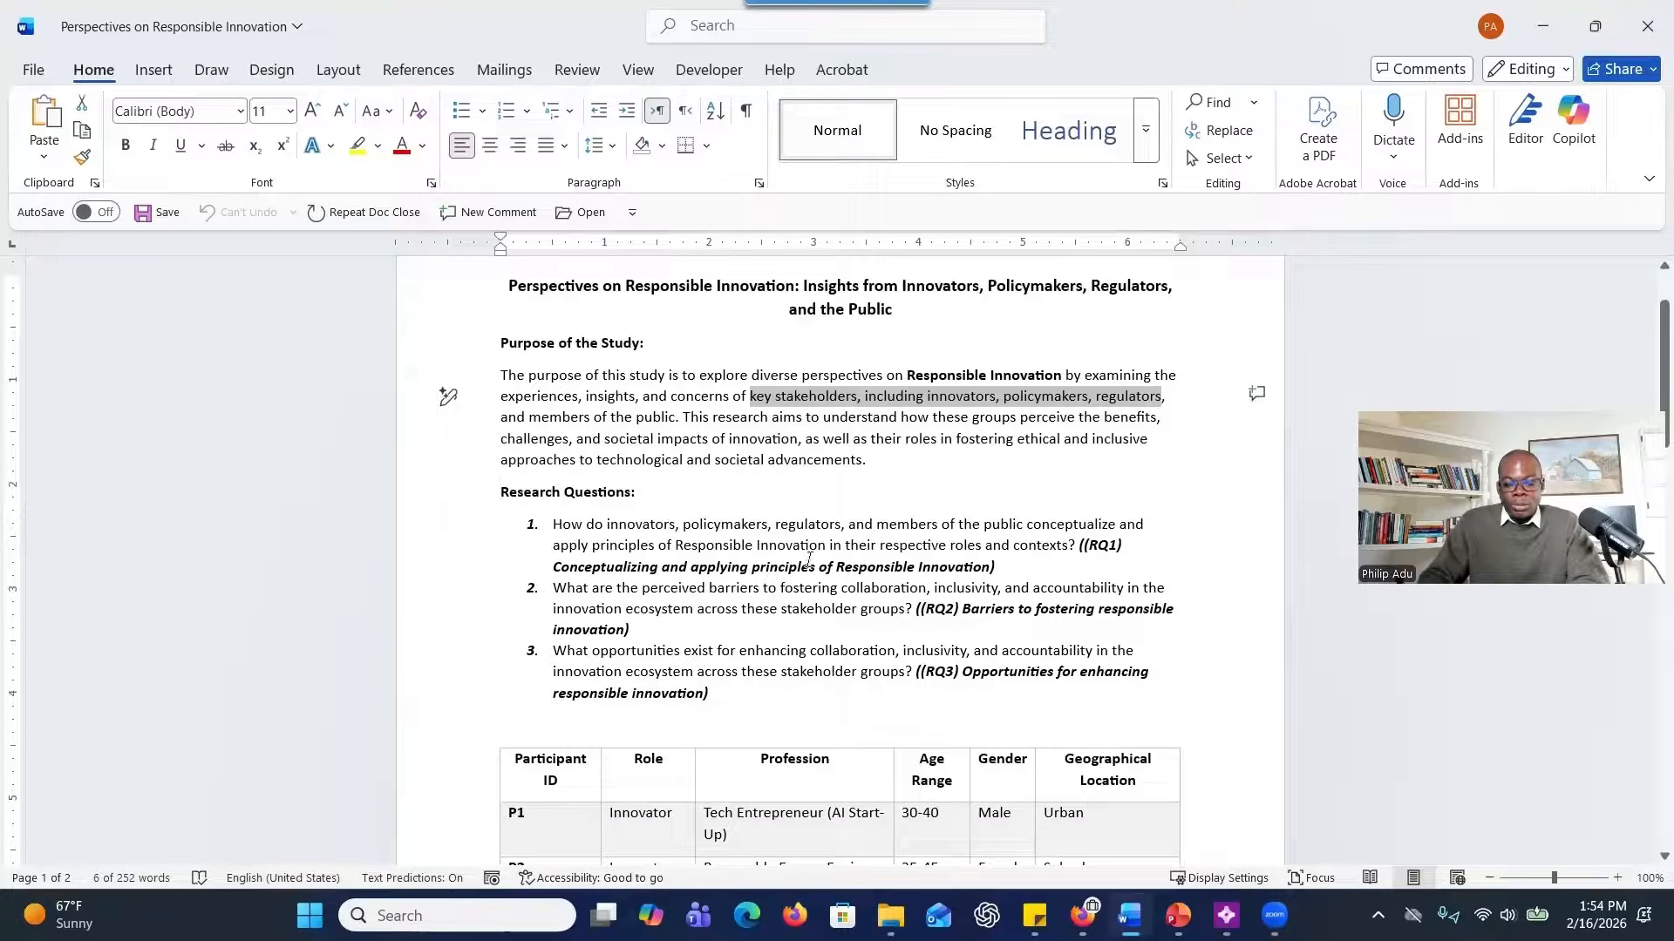
drag(580, 530, 445, 689)
Examine the participant table for each participant's ID, role, profession, age range, gender and geographical location.
scroll(677, 593, down, 1)
scroll(677, 592, down, 3)
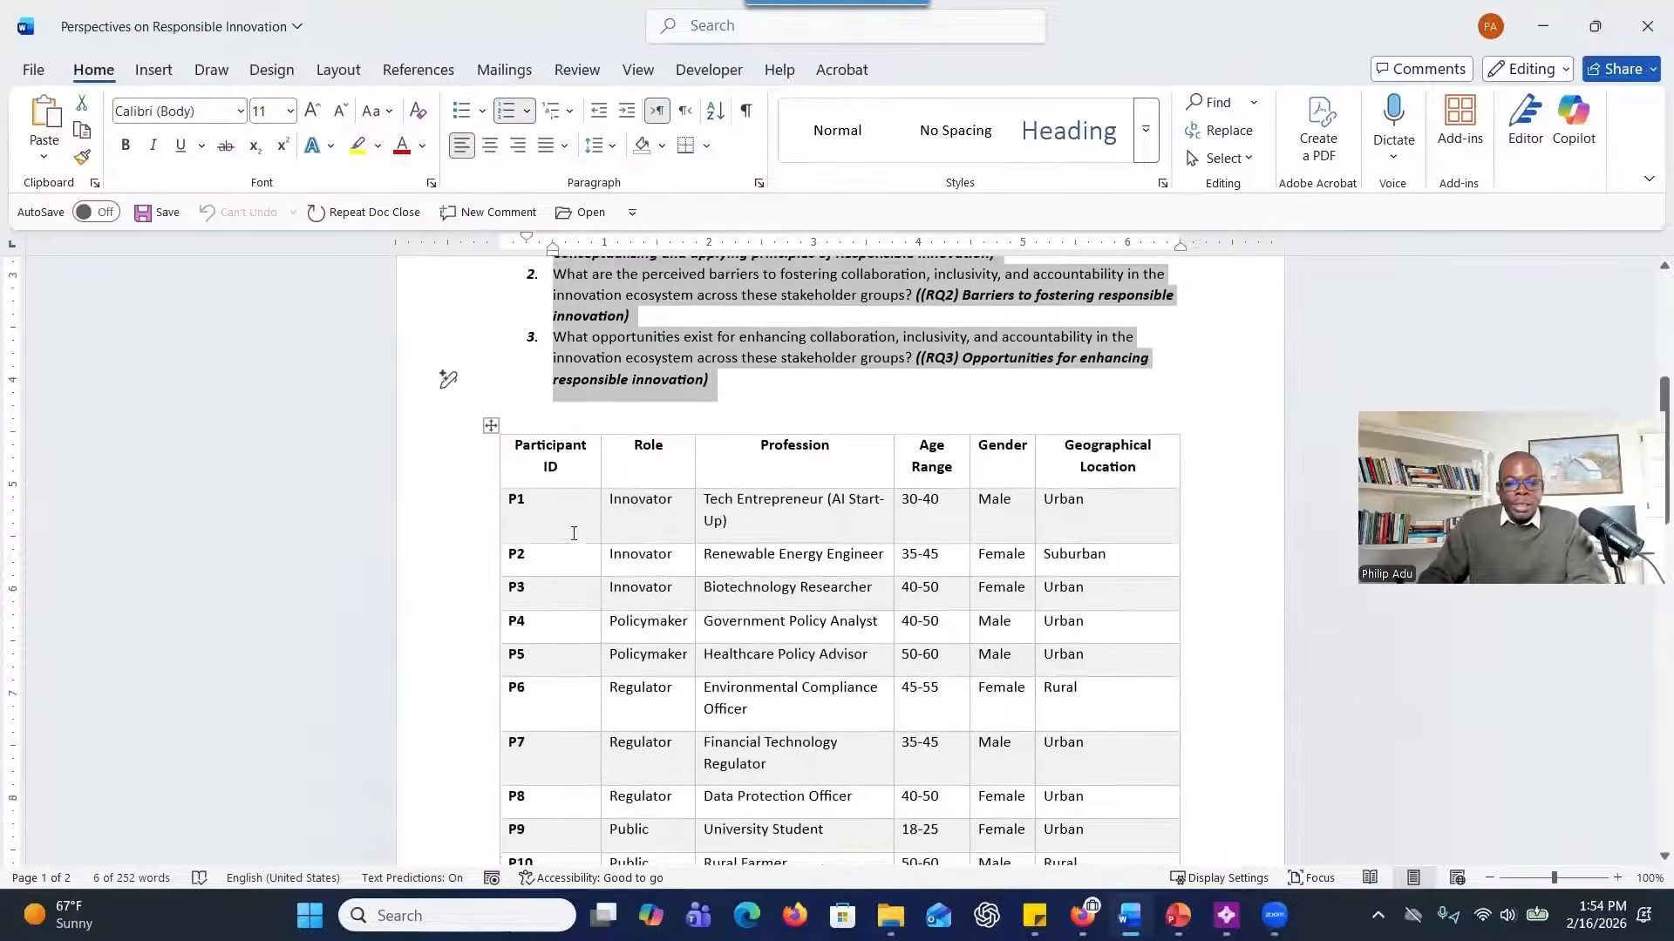
drag(579, 534, 718, 804)
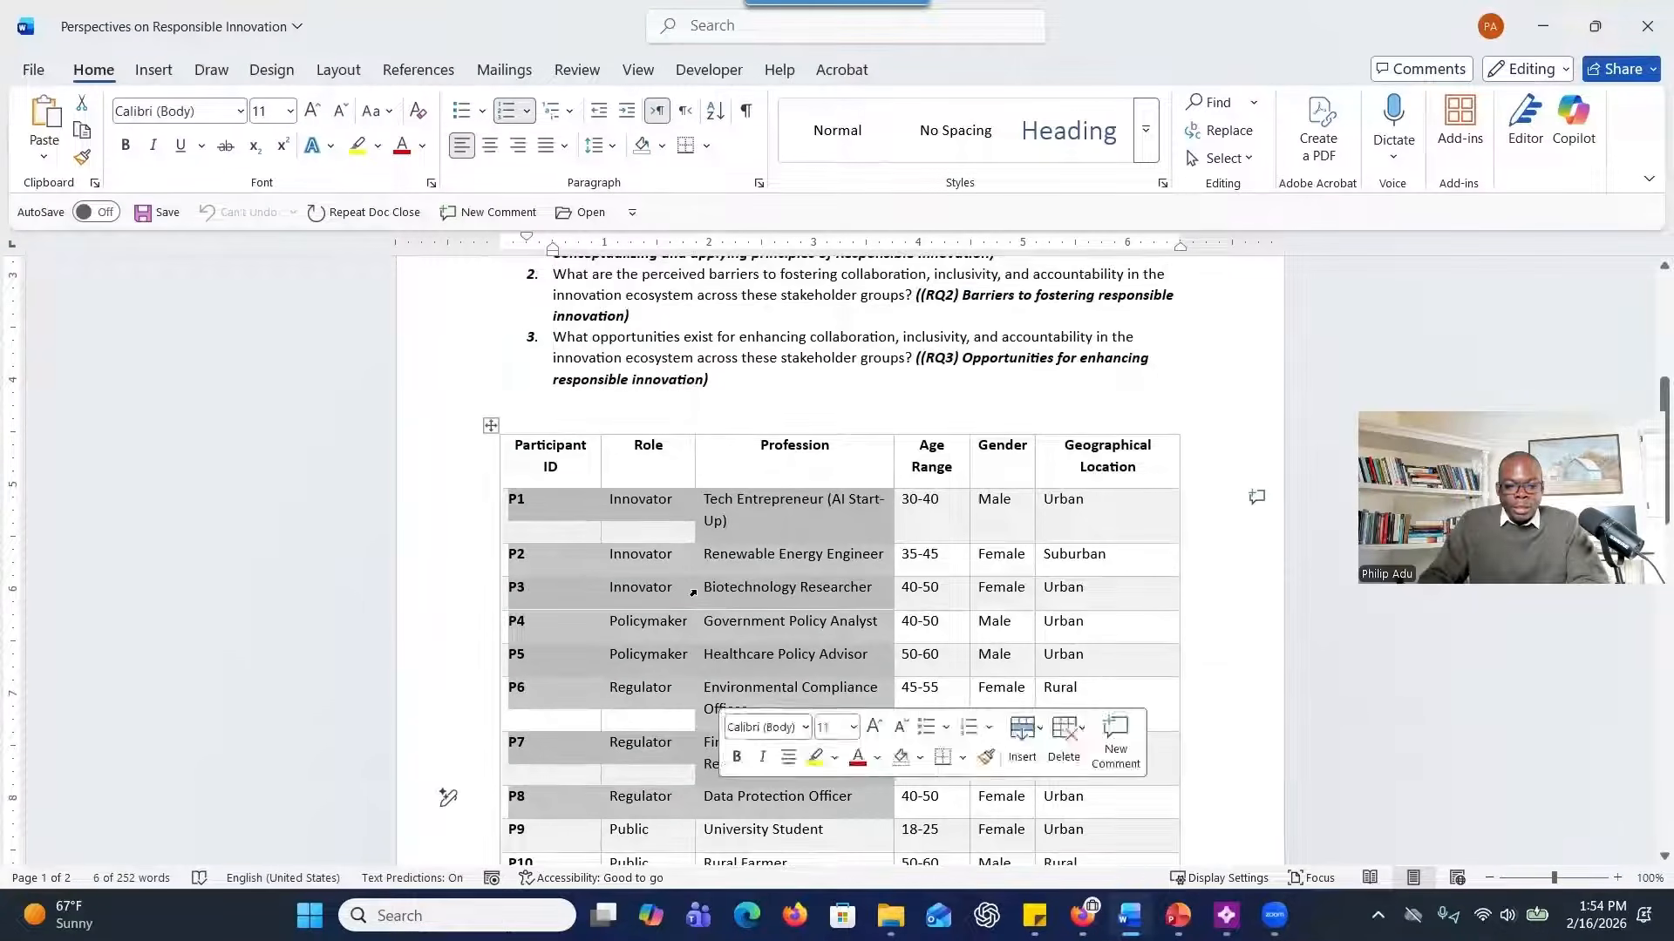
scroll(660, 634, down, 1)
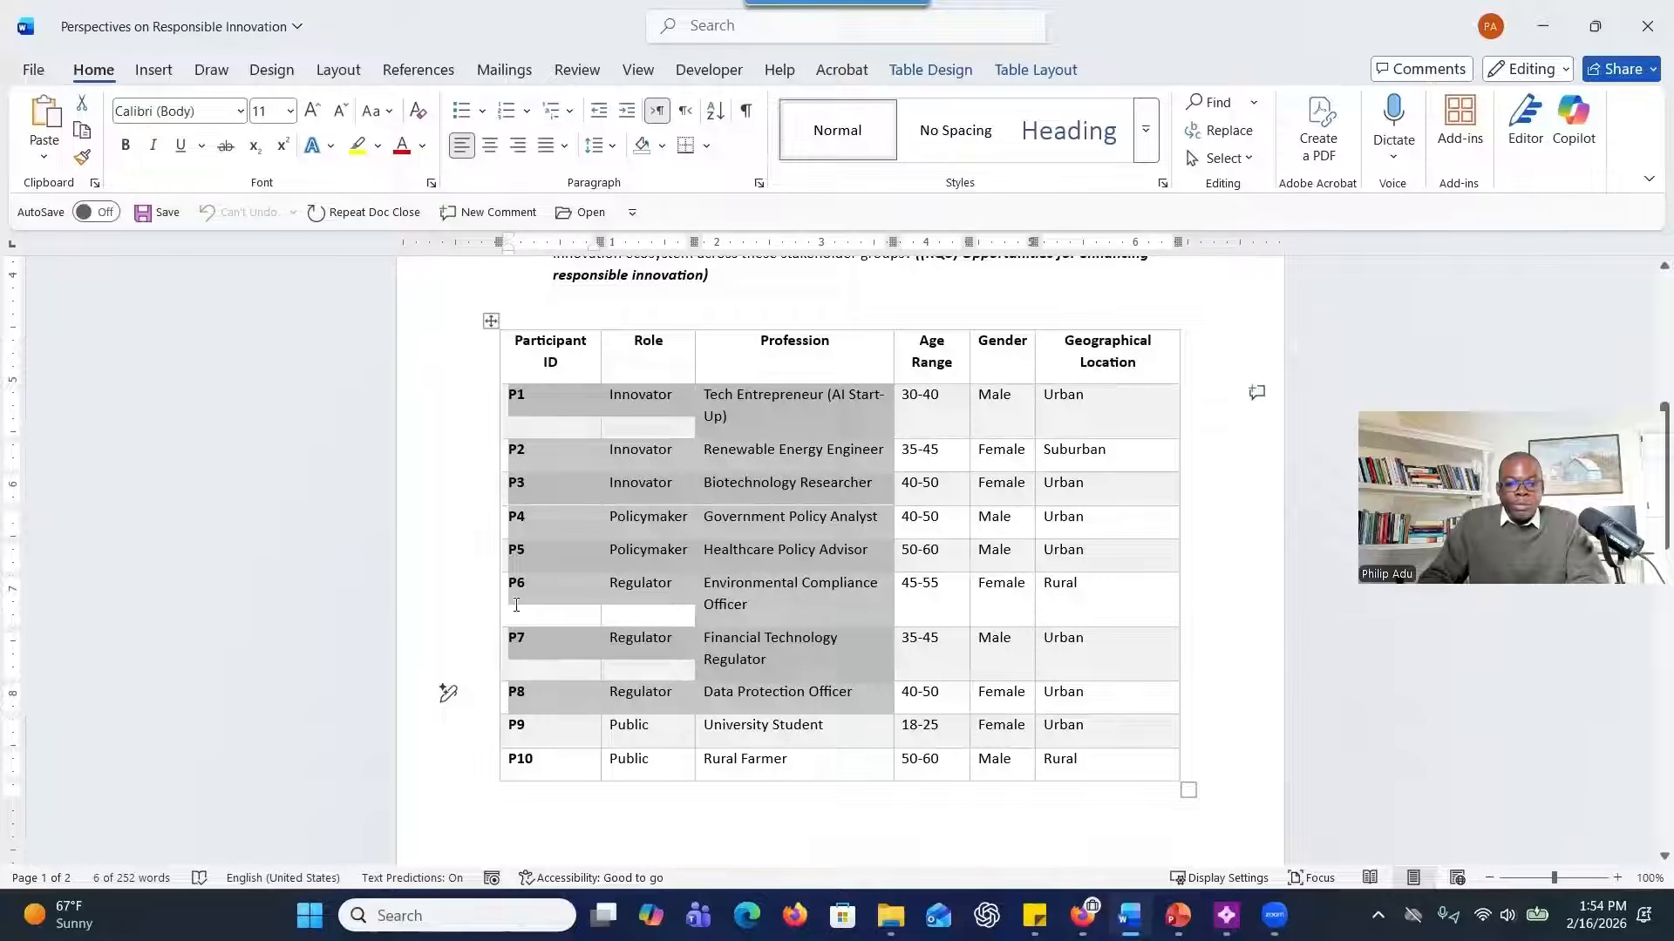
drag(551, 607, 998, 757)
scroll(809, 594, down, 1)
scroll(808, 594, down, 1)
scroll(806, 587, up, 5)
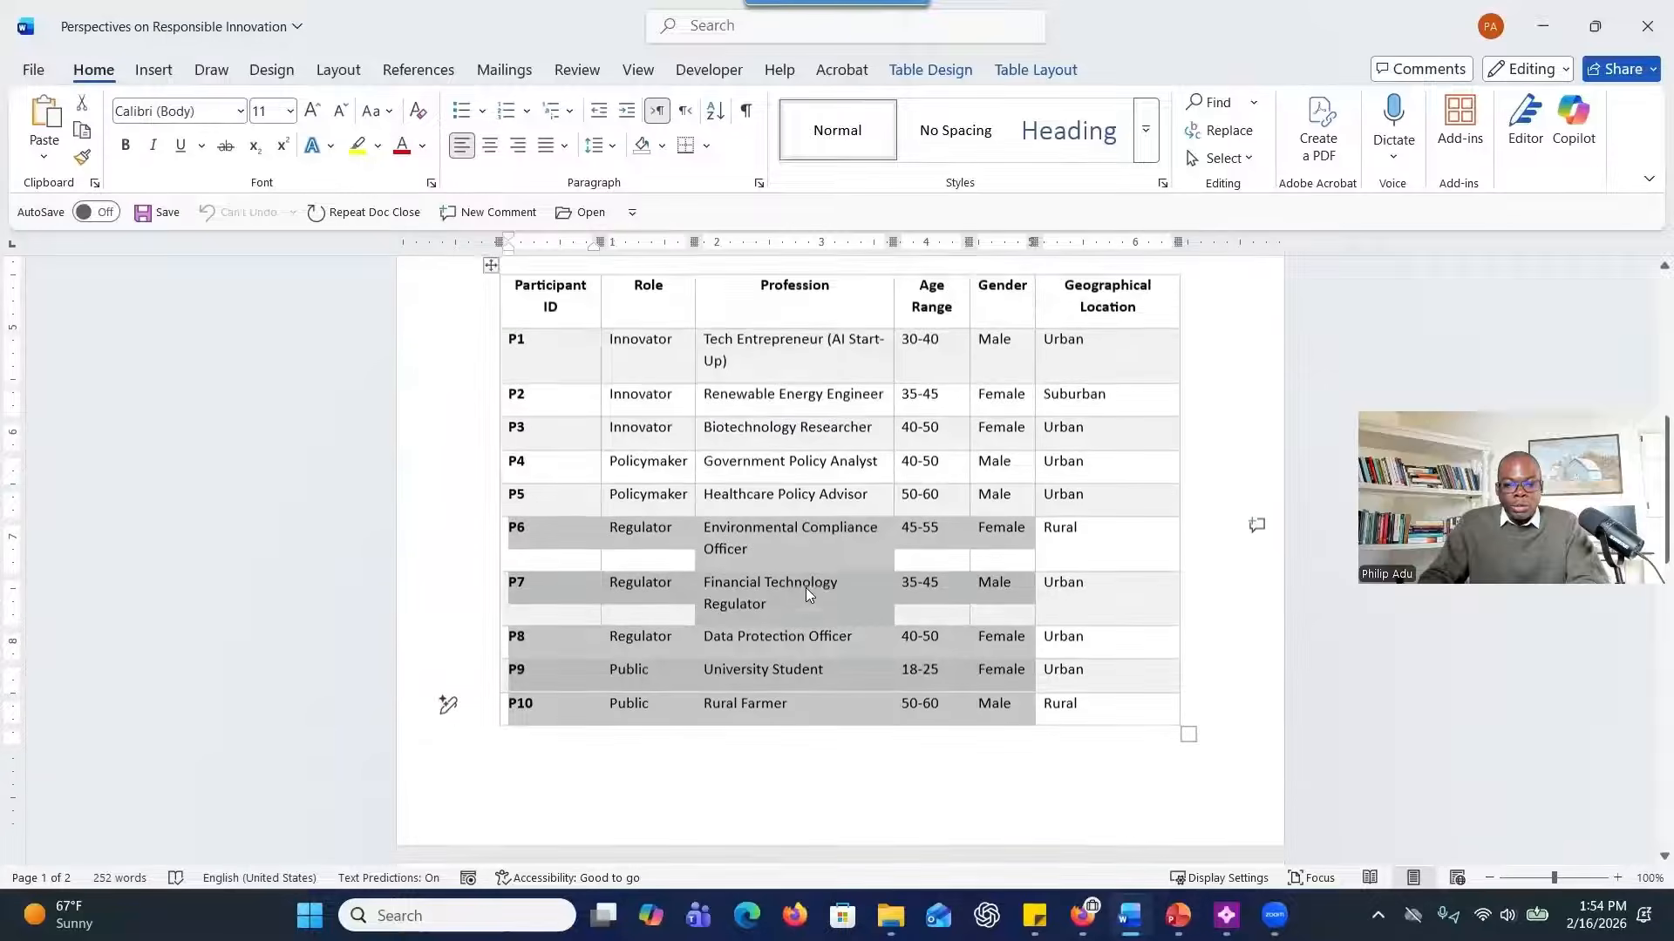
scroll(806, 584, up, 2)
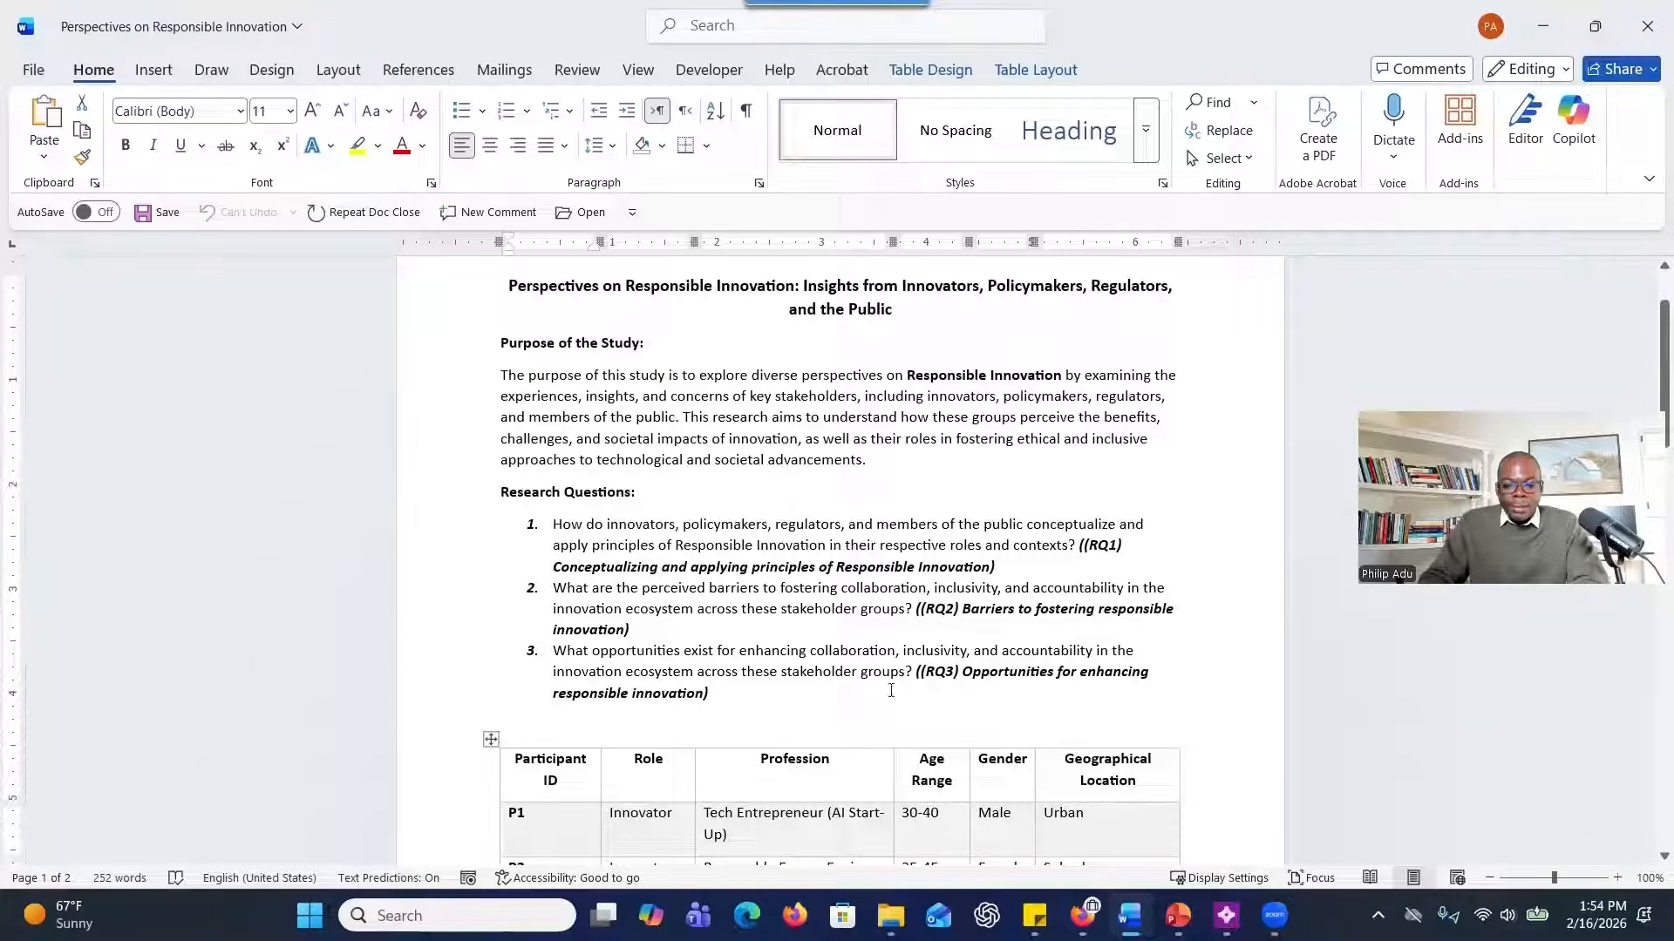
Open the Focus Group One Transcript document in Word and review its context and background paragraph.
click(1129, 915)
click(1129, 916)
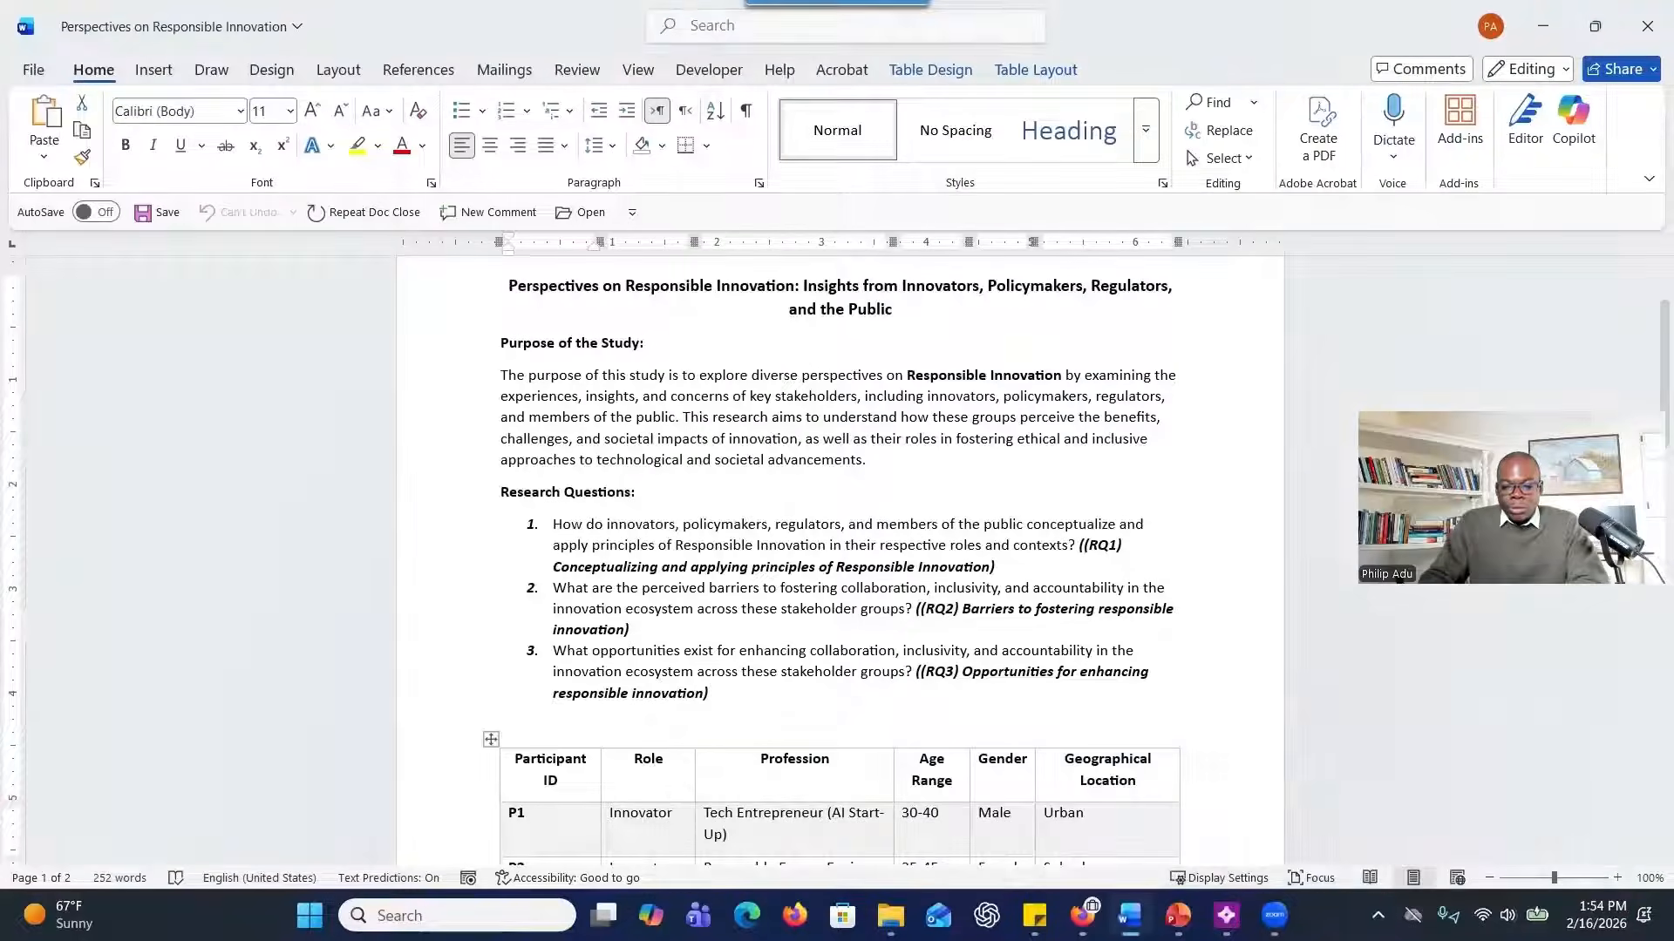
click(1129, 916)
click(1012, 833)
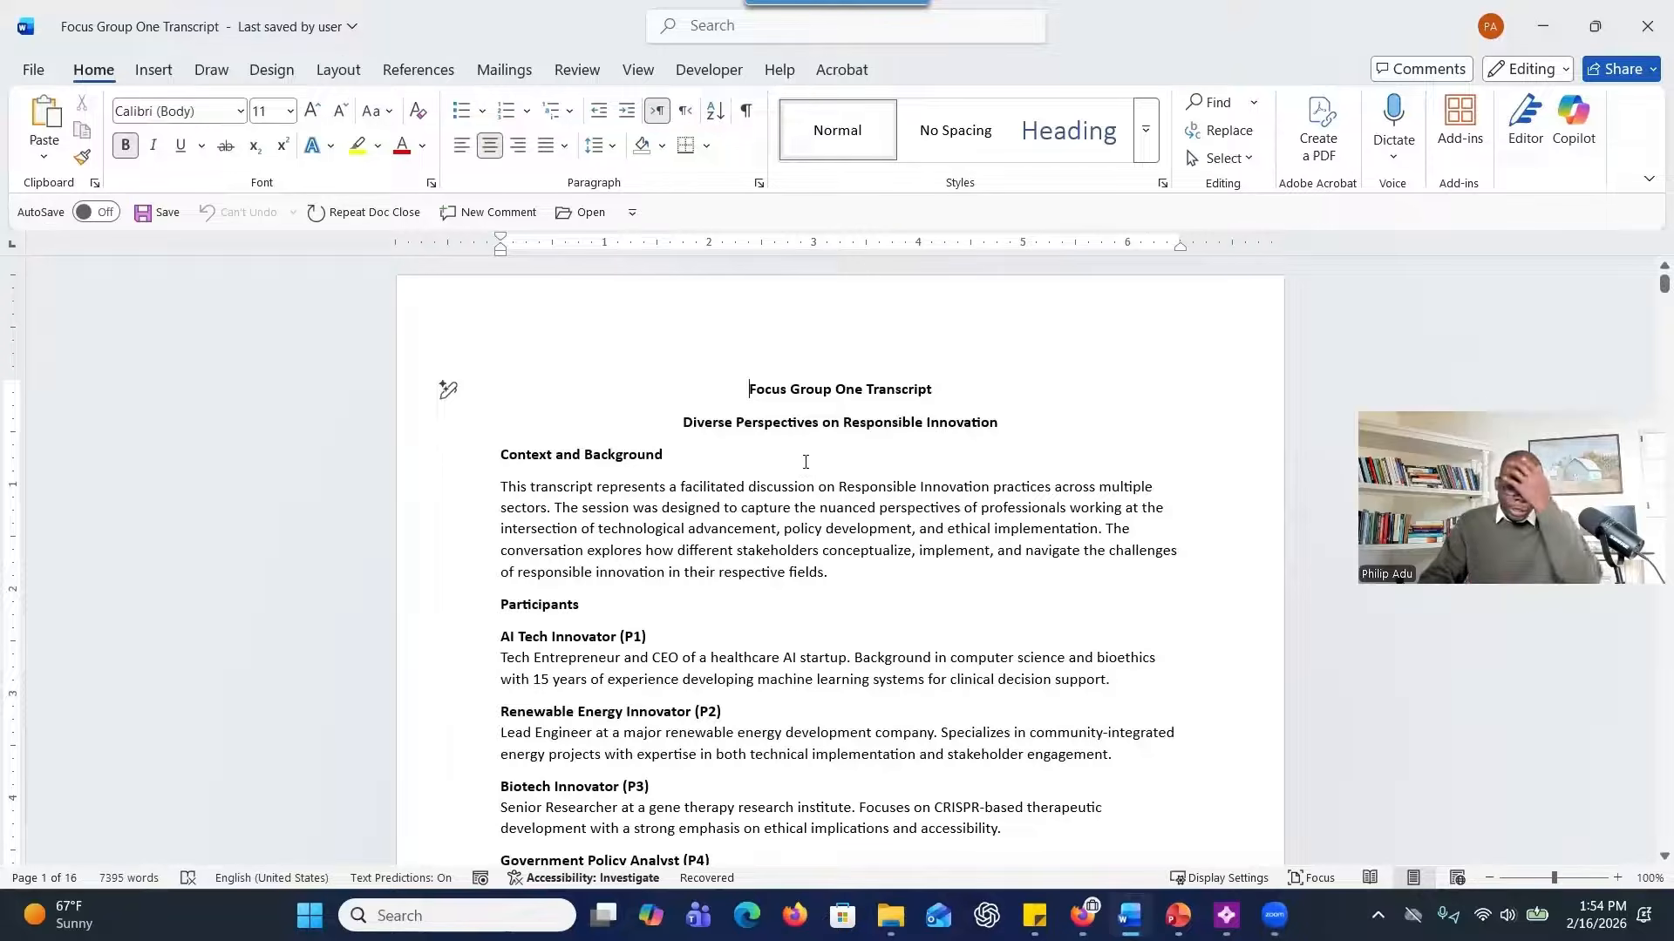
drag(500, 508, 789, 602)
scroll(555, 481, down, 4)
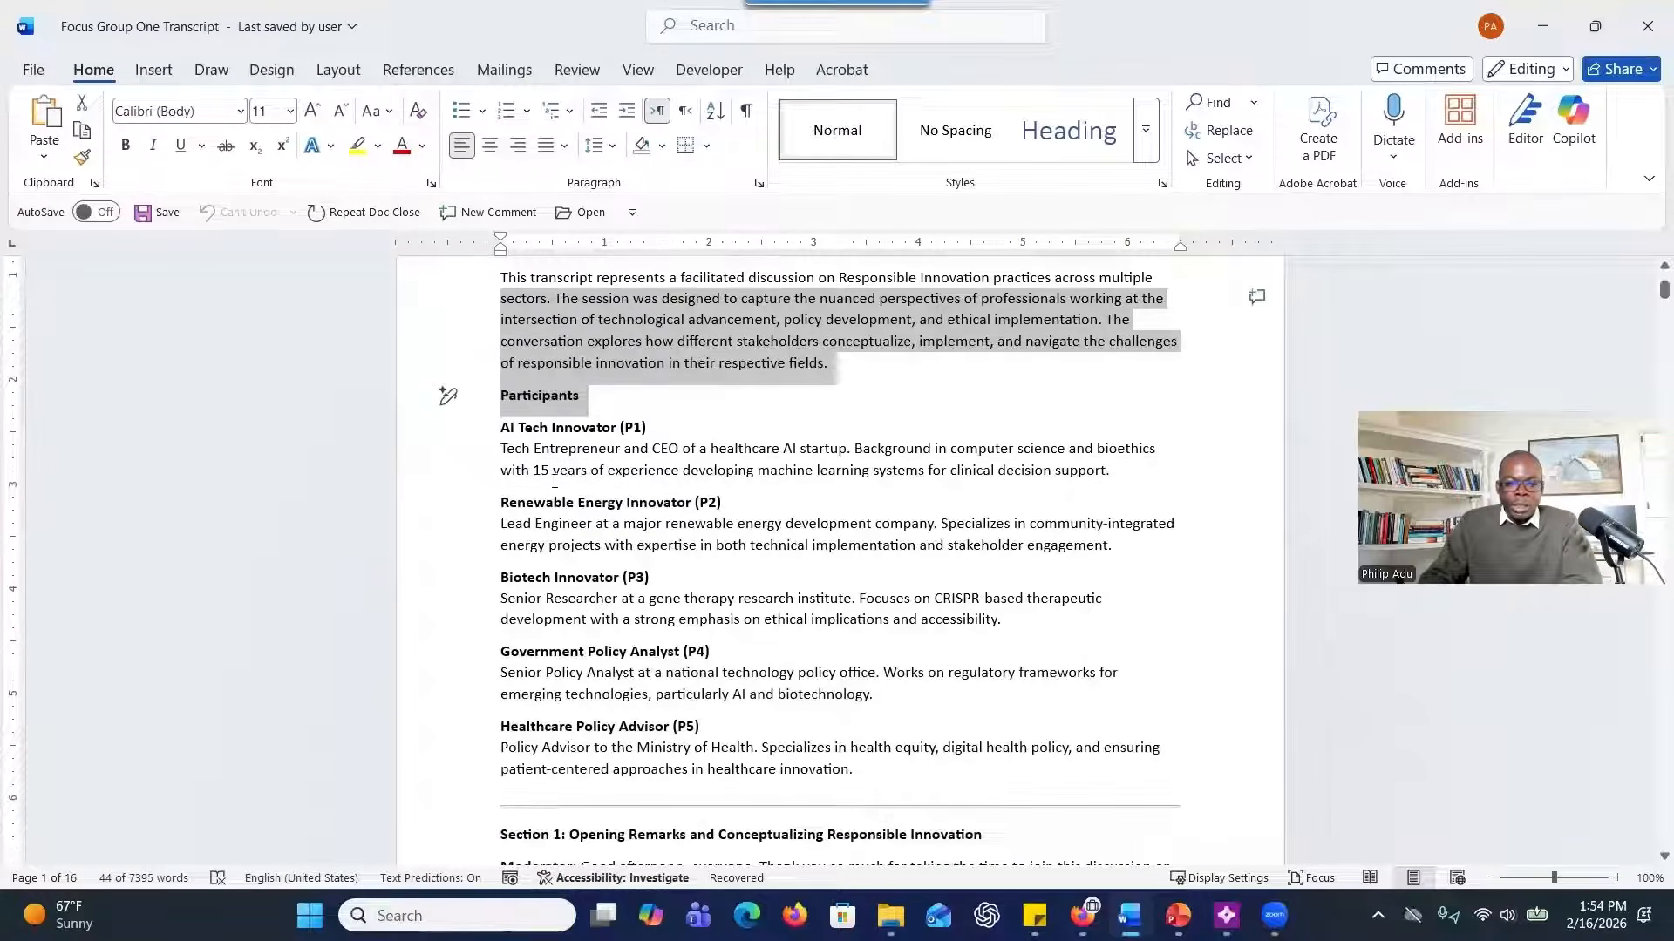
Review the descriptions of participants P1 to P5 in the transcript's Participants section.
drag(538, 455, 838, 491)
scroll(839, 492, down, 2)
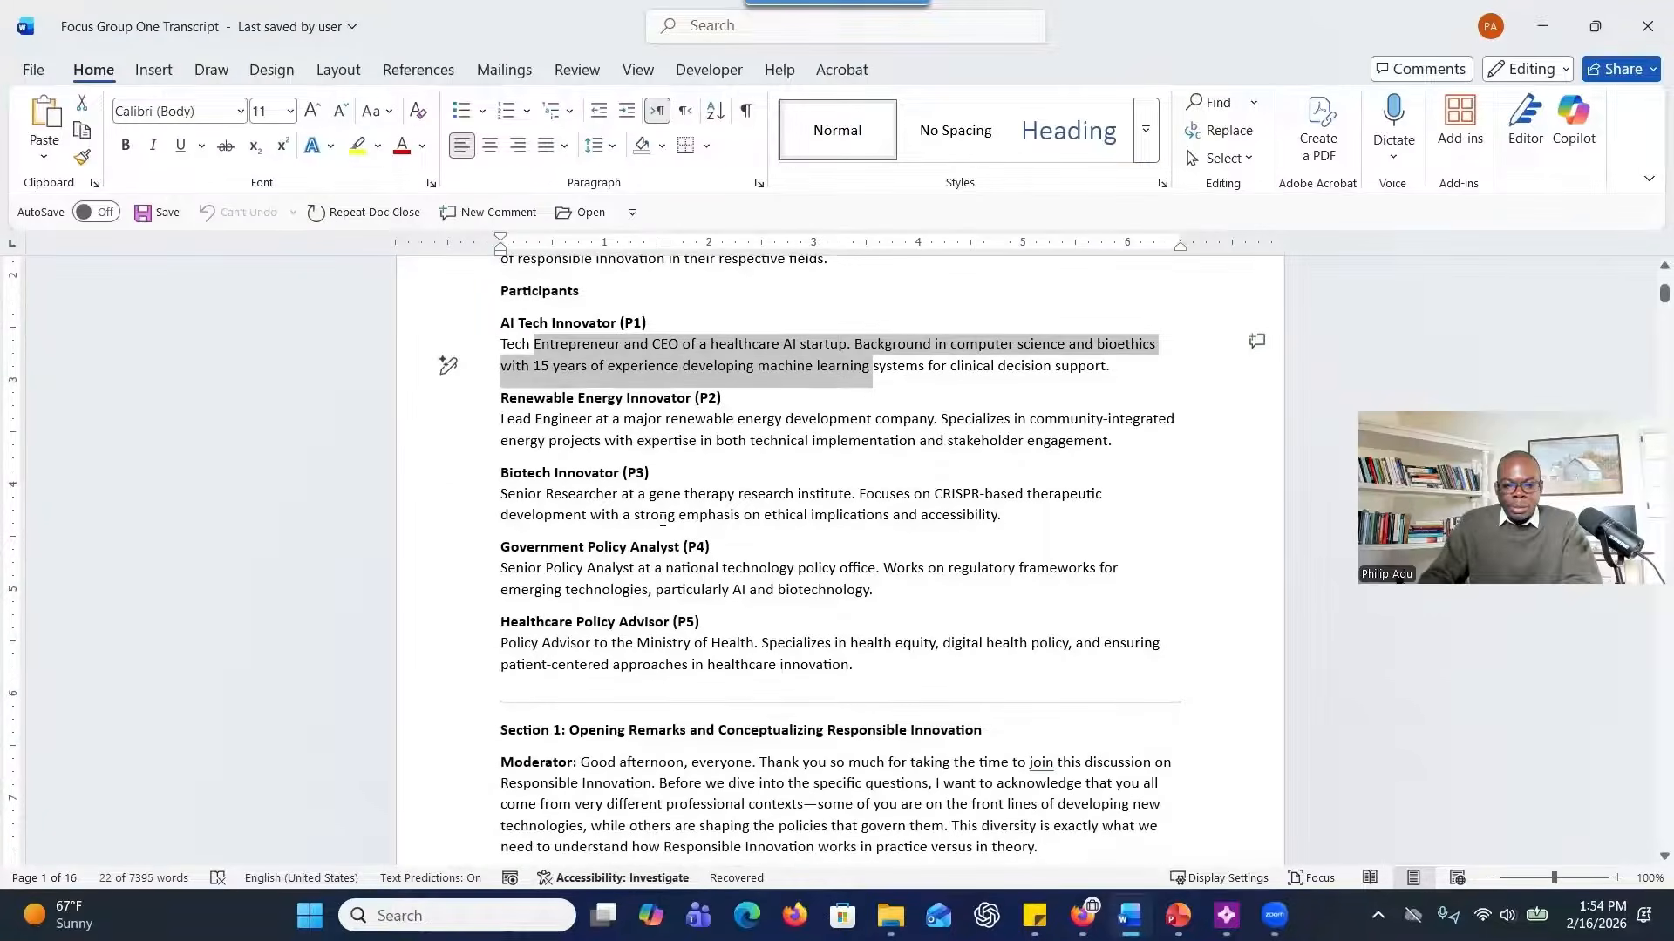
mouse_move(507, 324)
mouse_down()
mouse_move(610, 383)
mouse_move(680, 571)
mouse_move(755, 645)
mouse_up()
scroll(663, 486, down, 2)
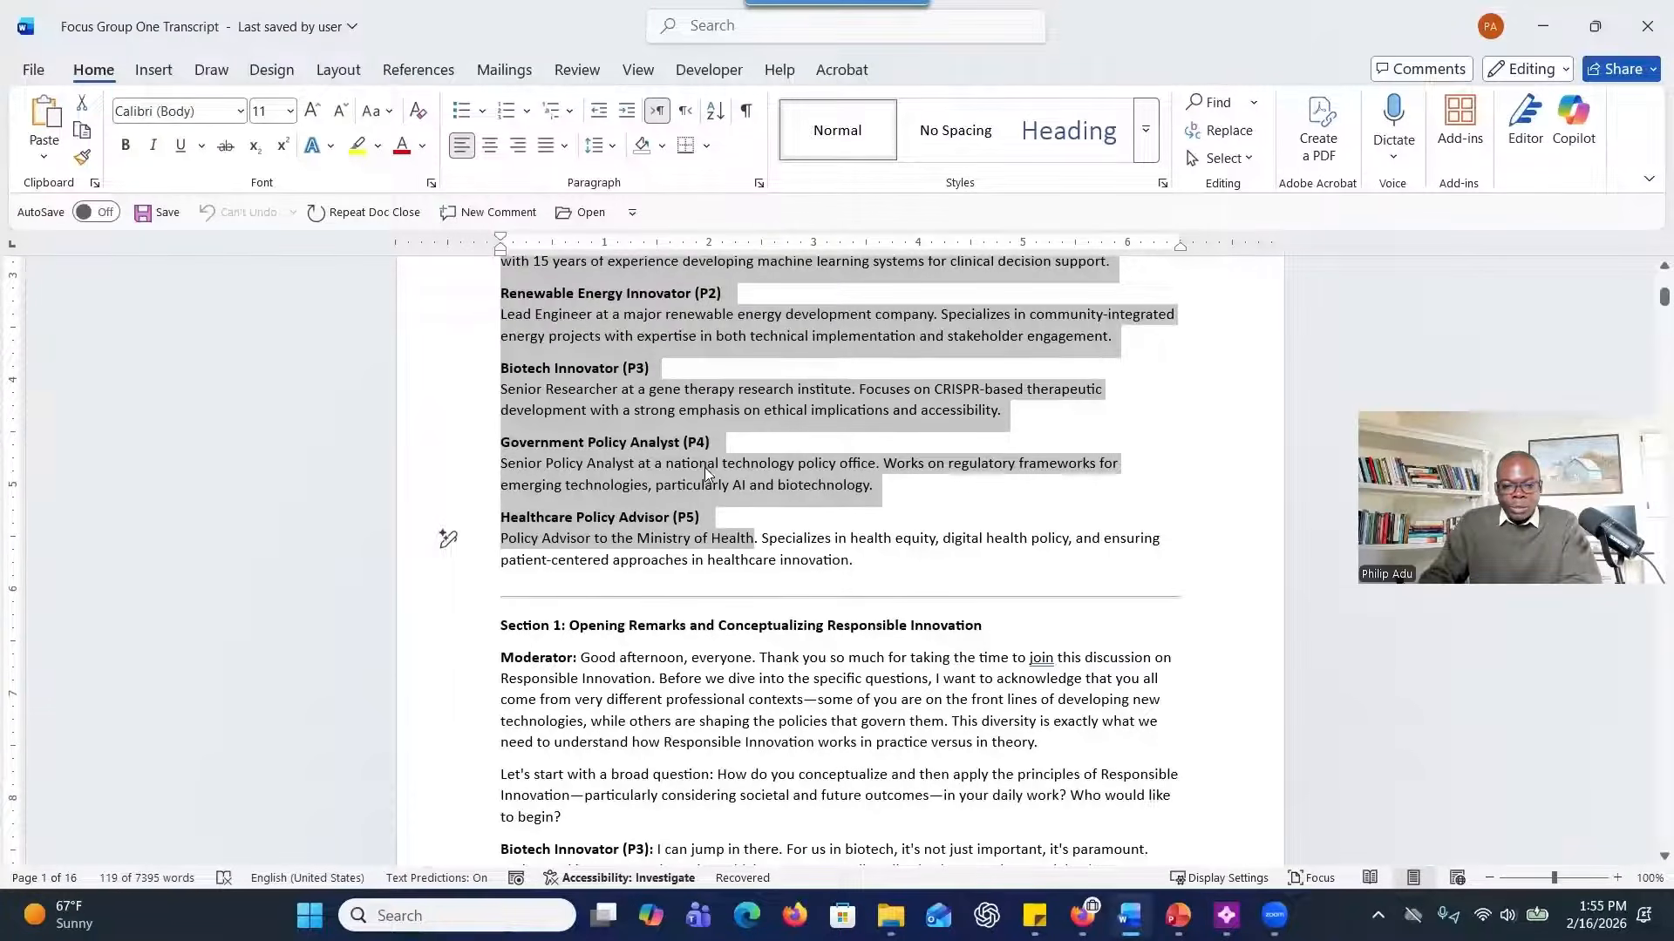
Examine Section 1 of the transcript, including its heading, the moderator's opening remarks and the first question.
scroll(697, 471, down, 3)
scroll(653, 521, down, 1)
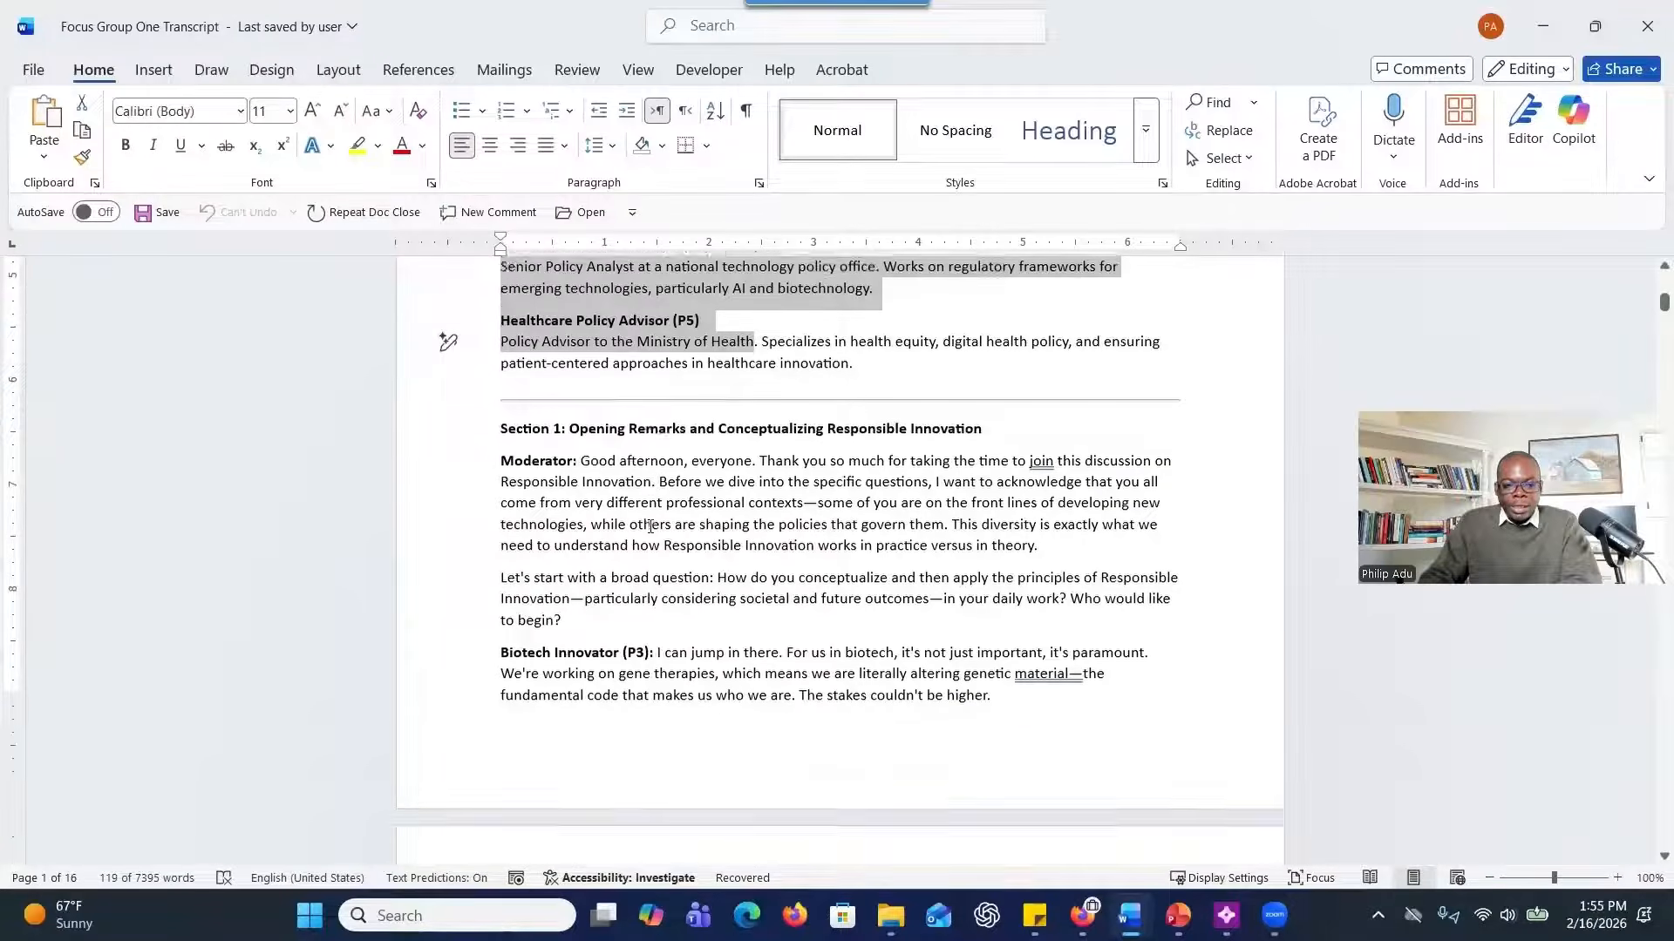
drag(501, 415, 829, 816)
scroll(740, 607, up, 6)
scroll(740, 590, up, 20)
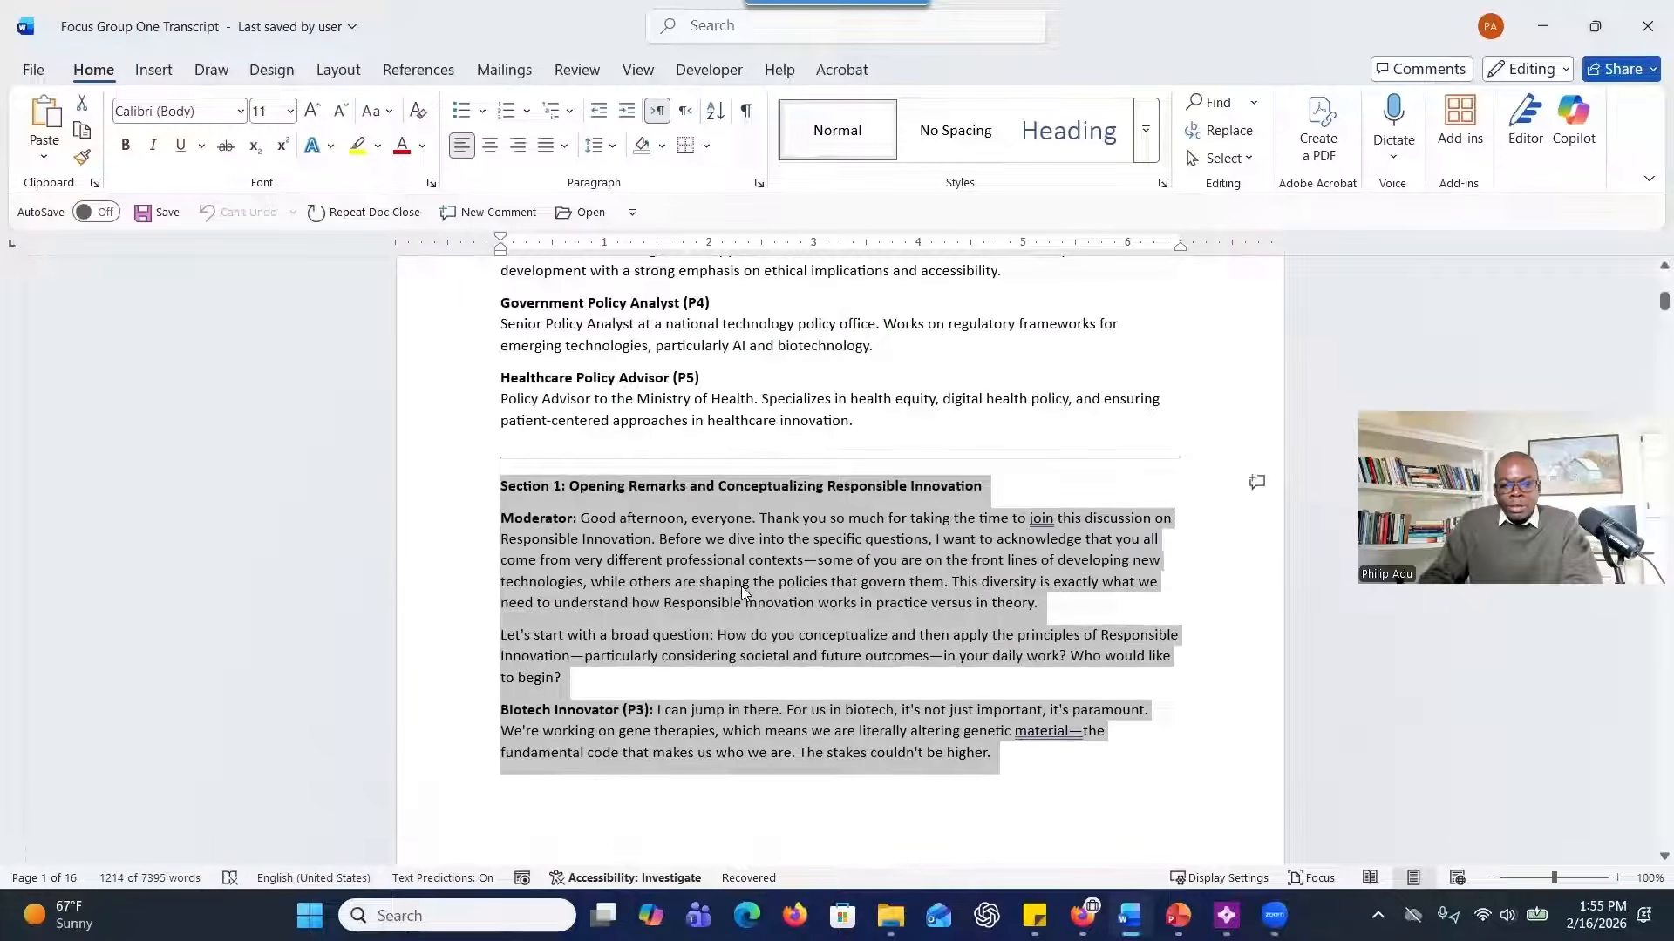
click(524, 486)
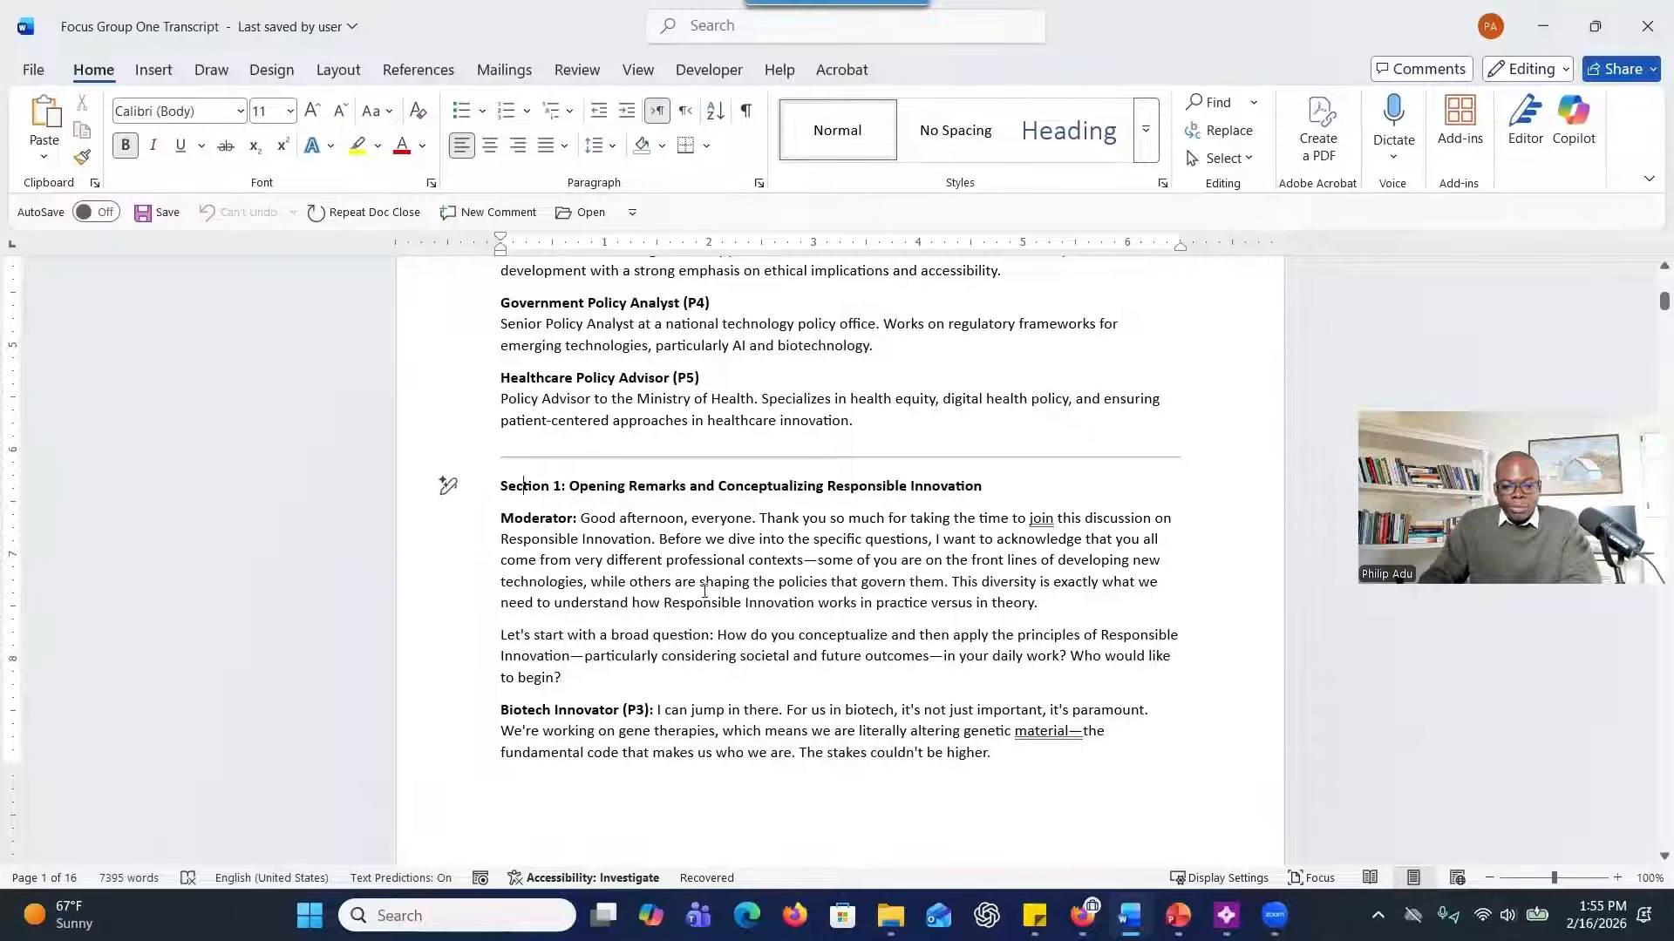
scroll(704, 592, down, 2)
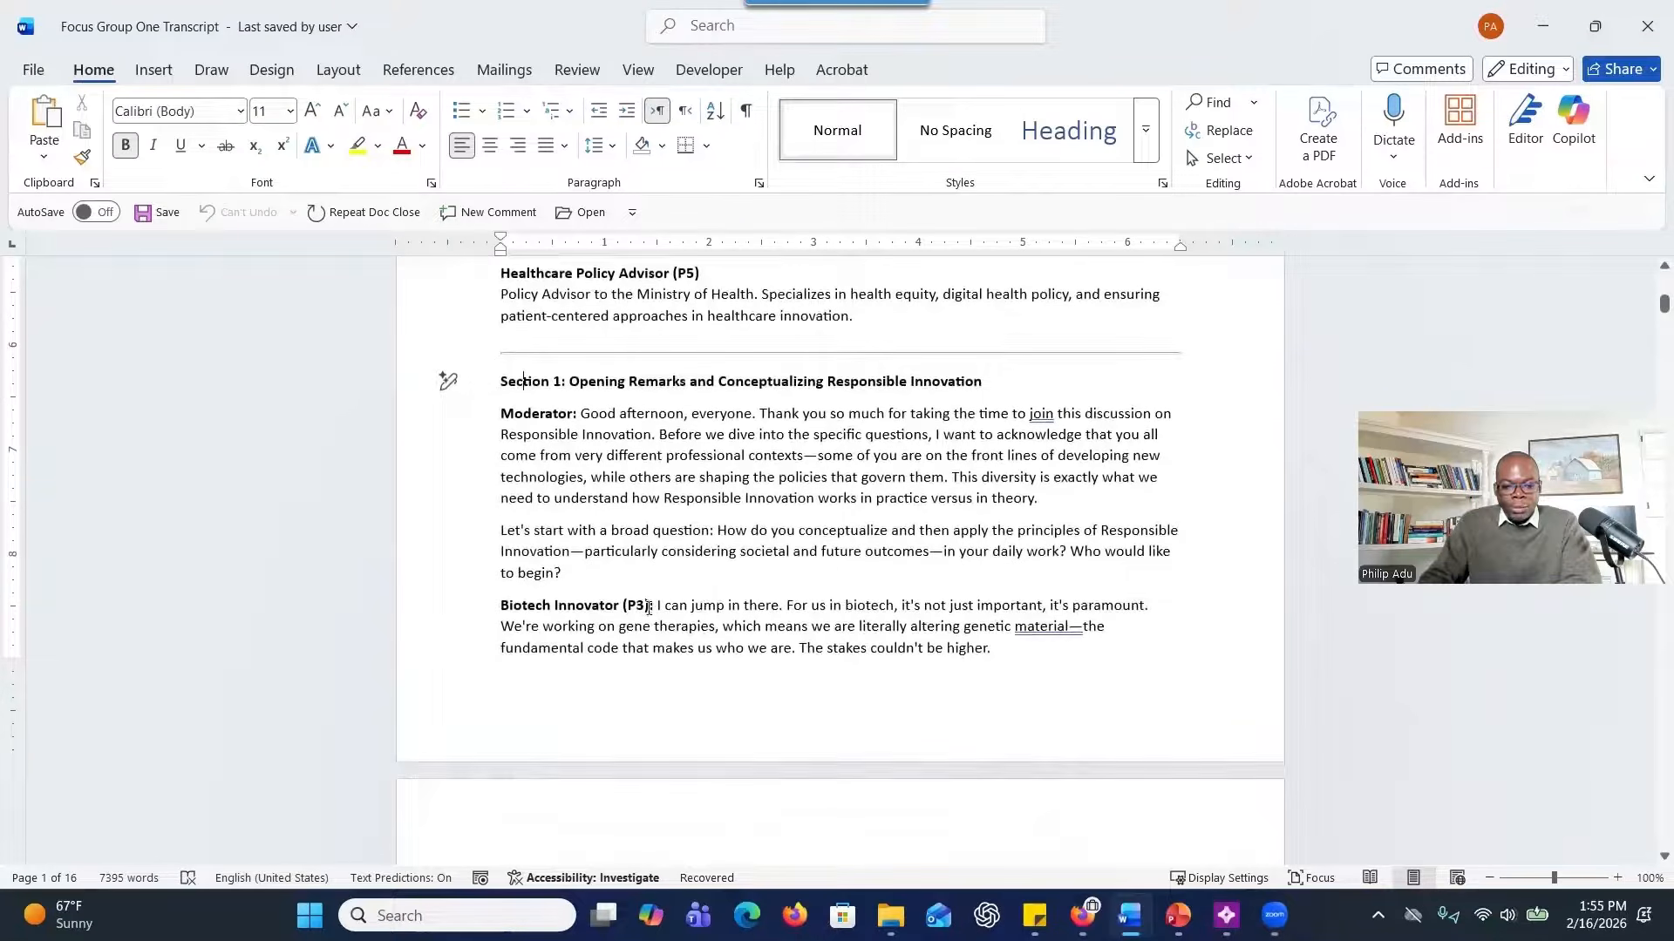
Examine how the transcript labels each speaker's turn, comparing the "Biotech Innovator (P3):" label with those on the following page.
drag(648, 610, 490, 608)
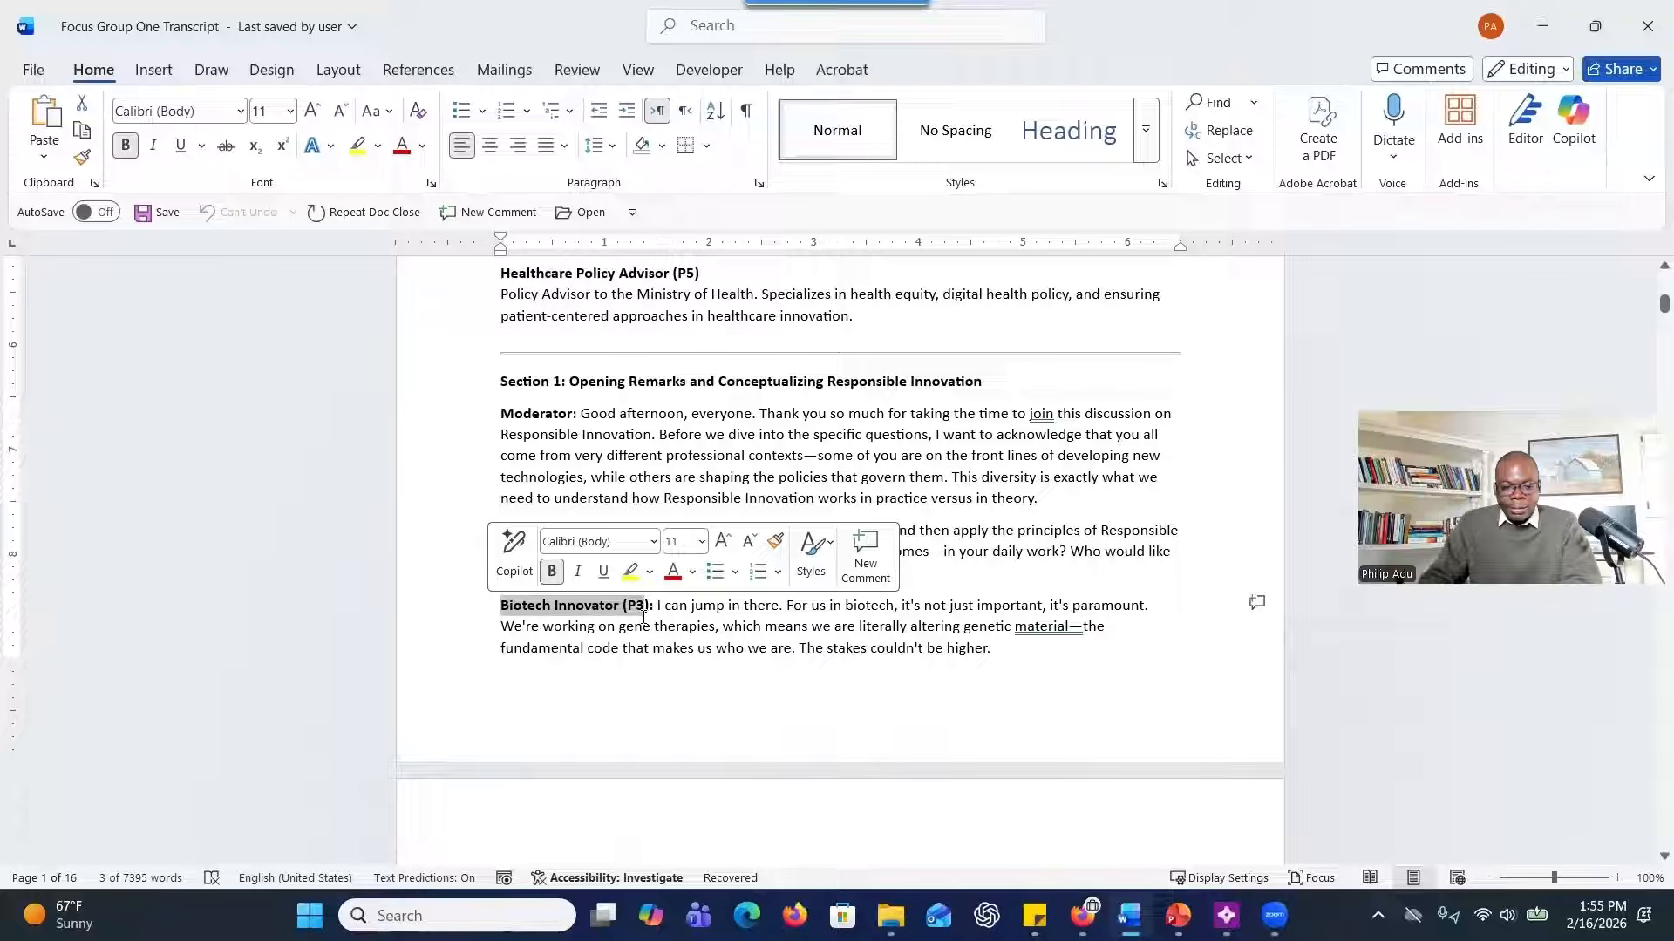
scroll(626, 551, down, 9)
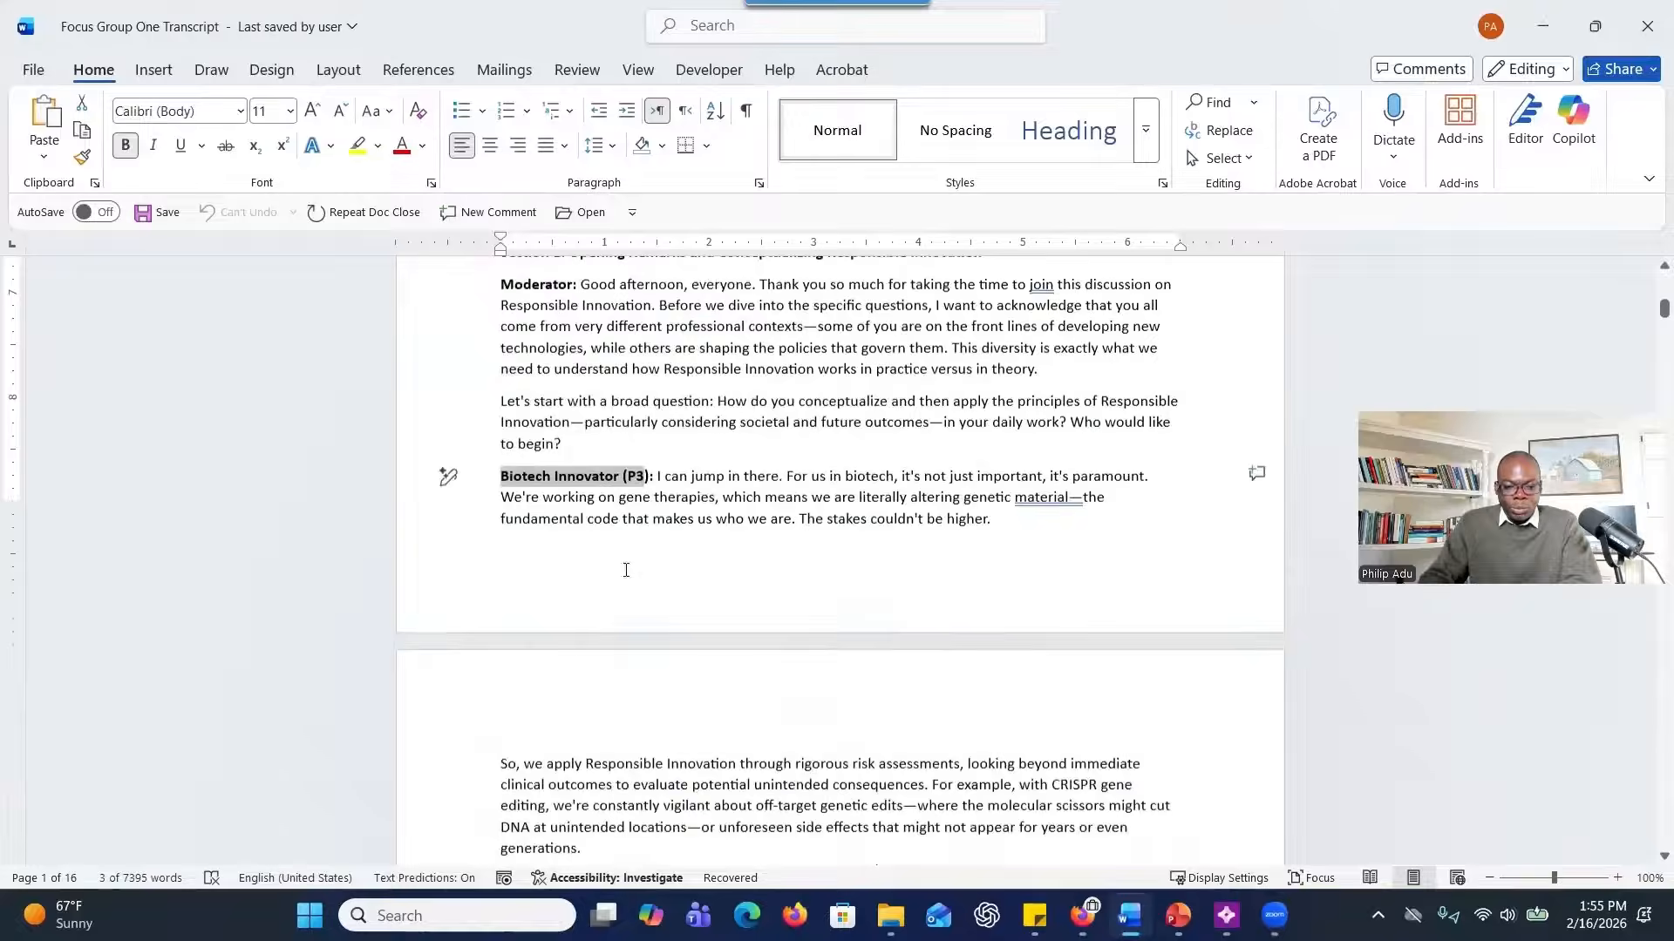
scroll(625, 550, down, 11)
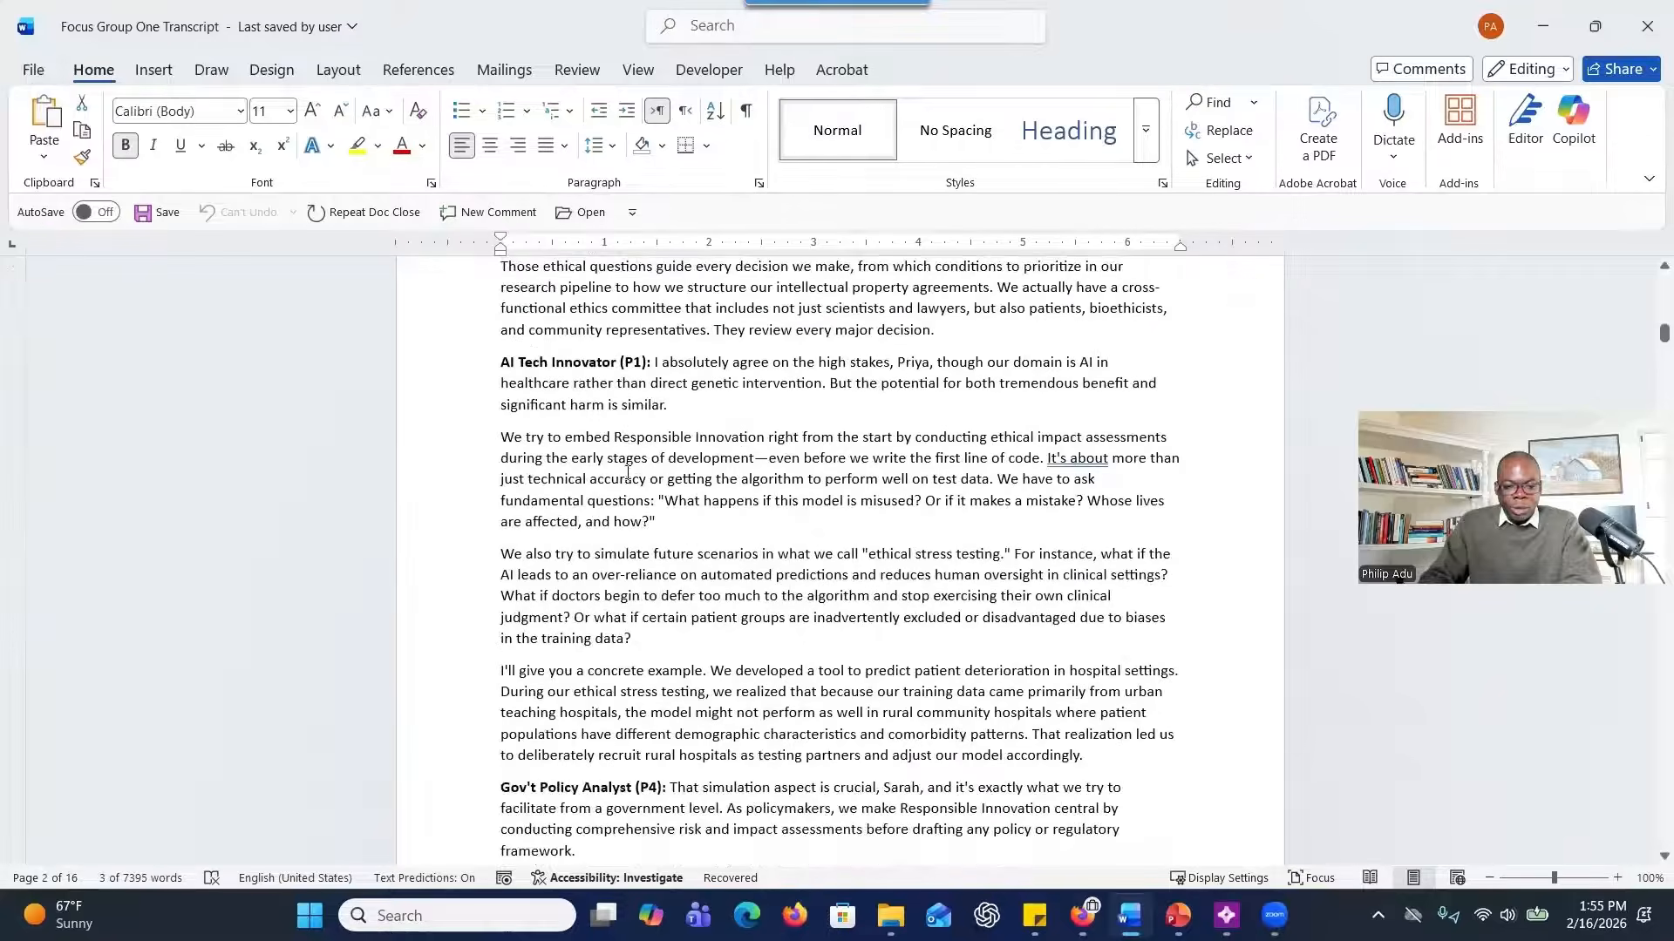
scroll(626, 551, down, 3)
scroll(624, 546, up, 15)
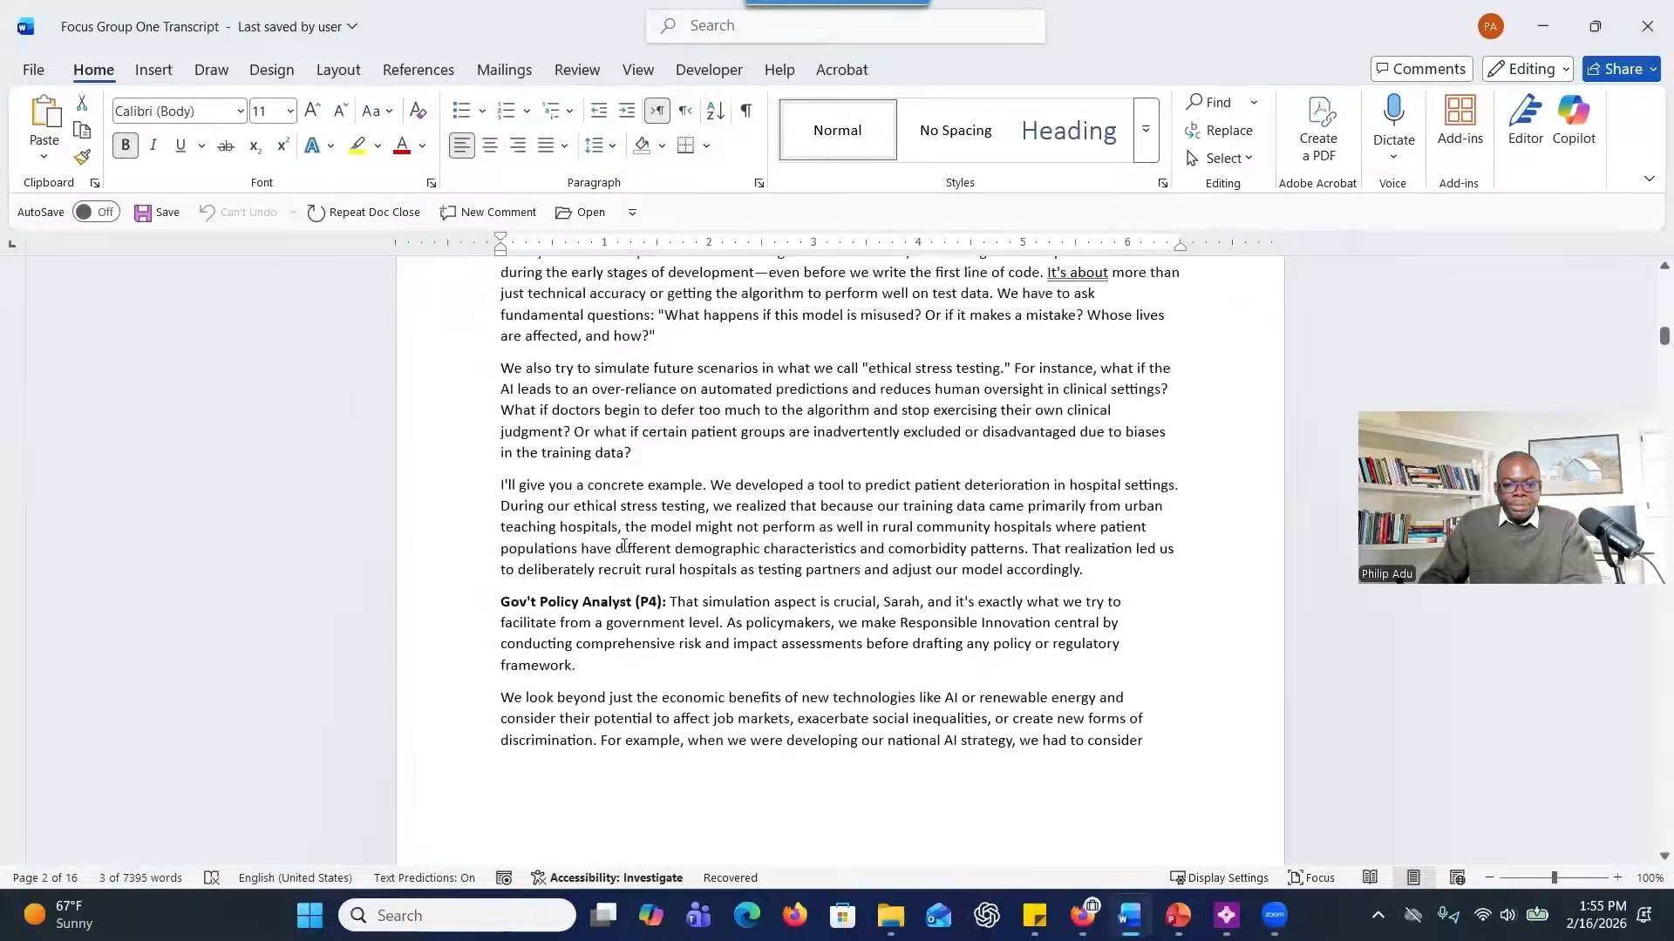
scroll(621, 535, up, 7)
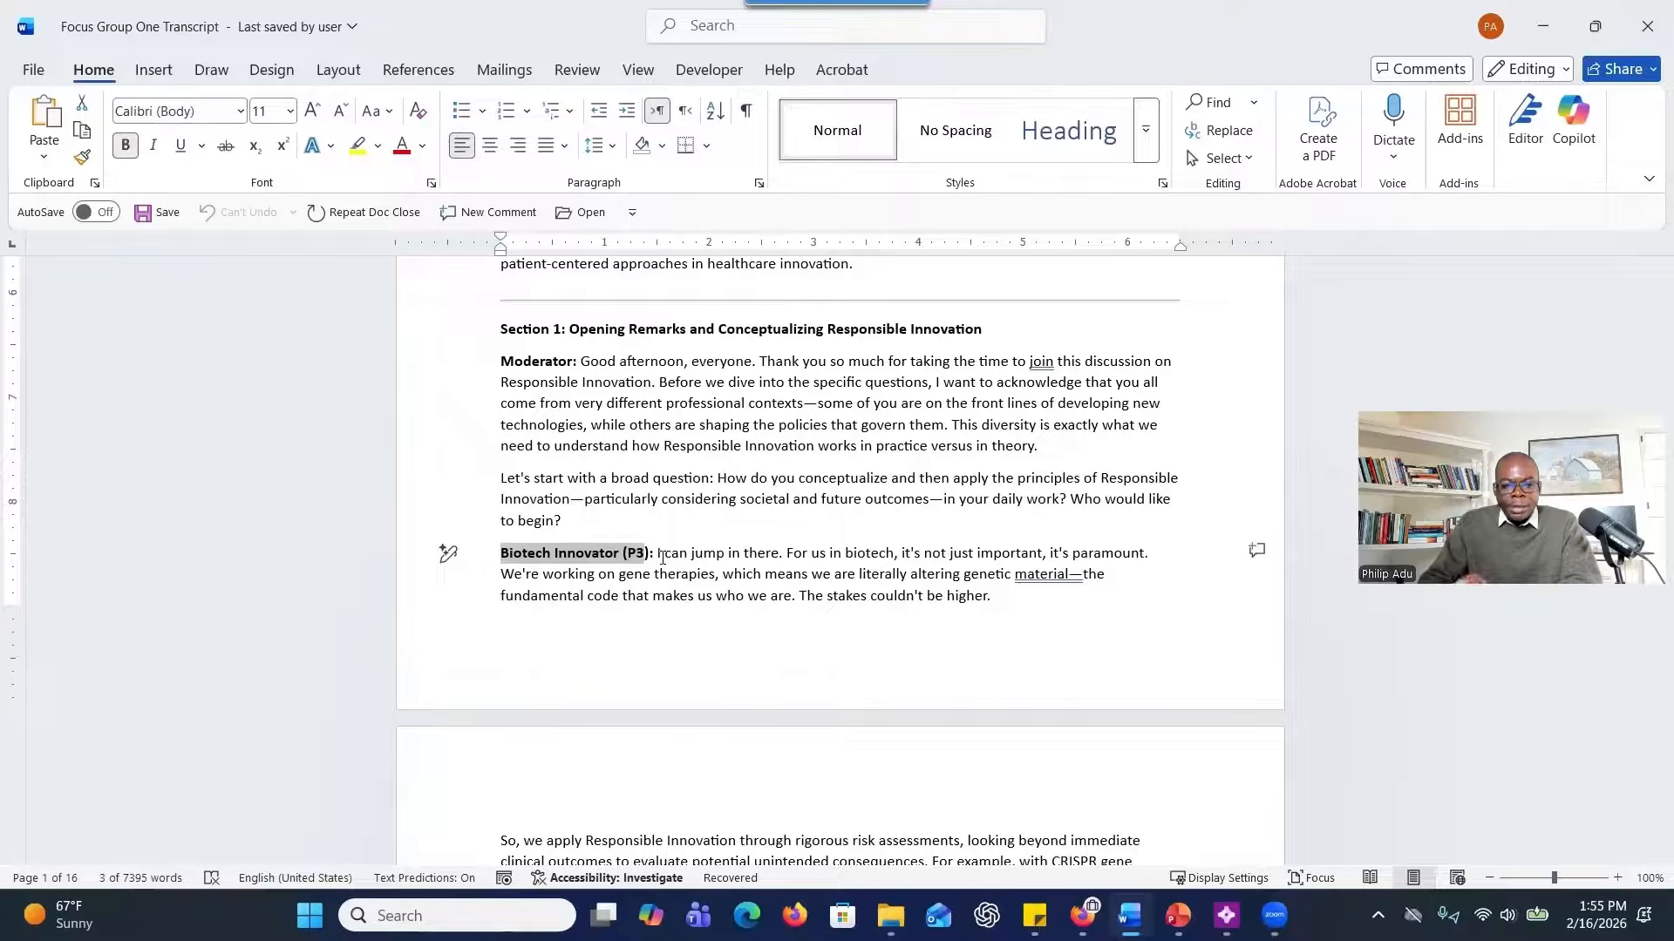
drag(532, 555, 656, 557)
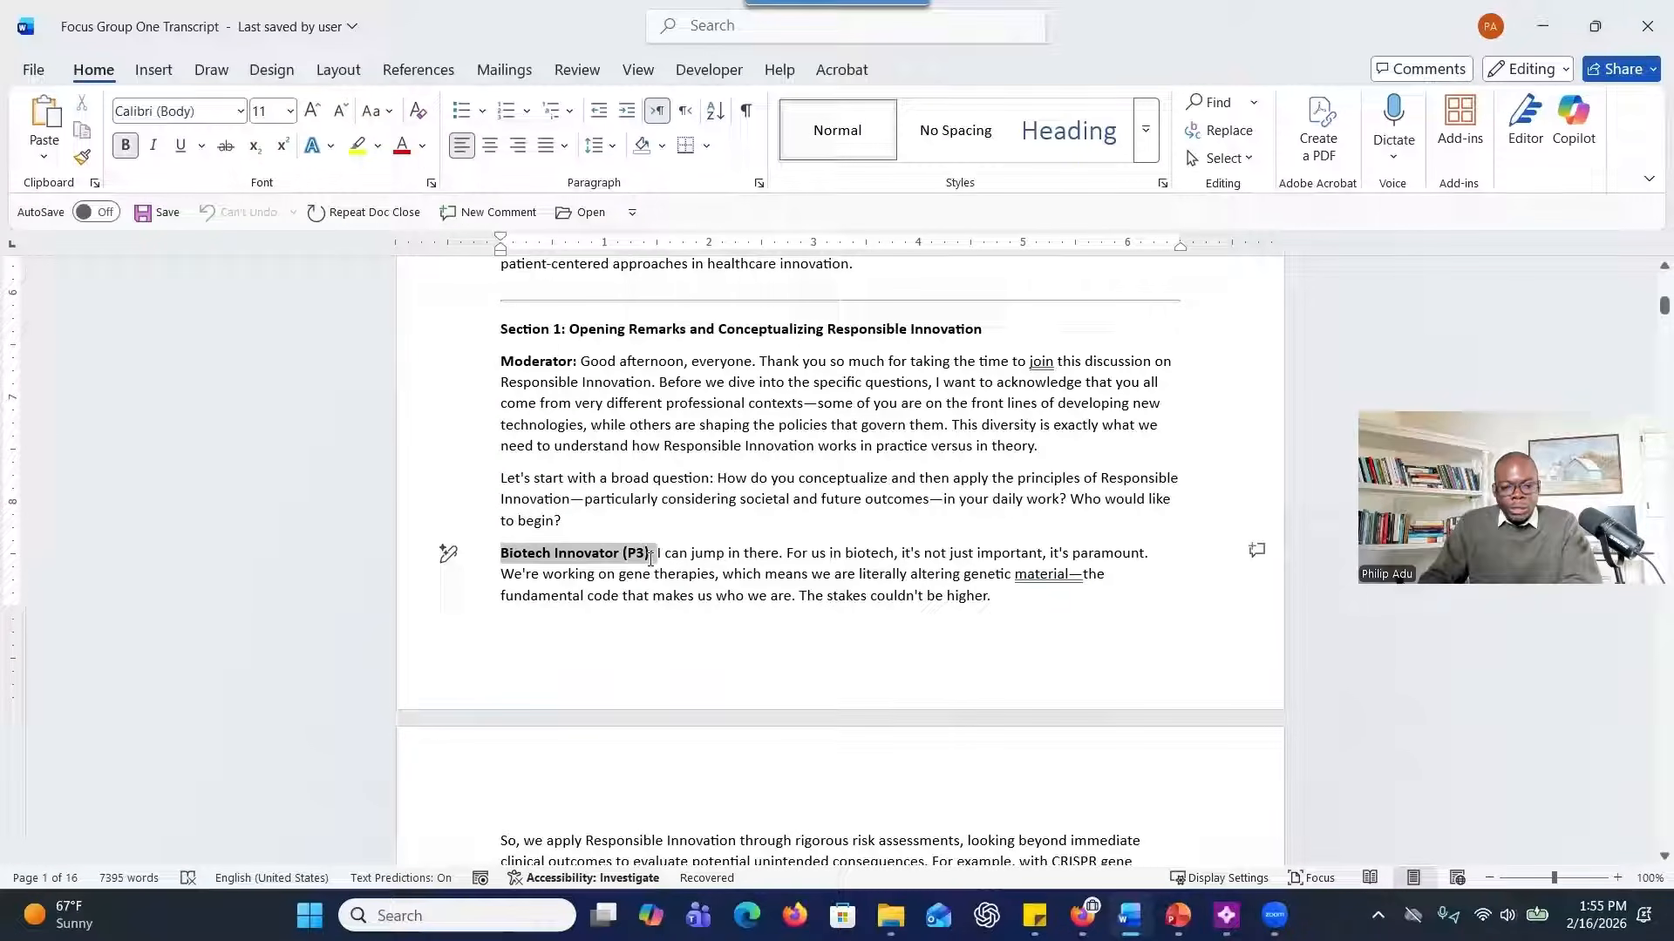
click(503, 558)
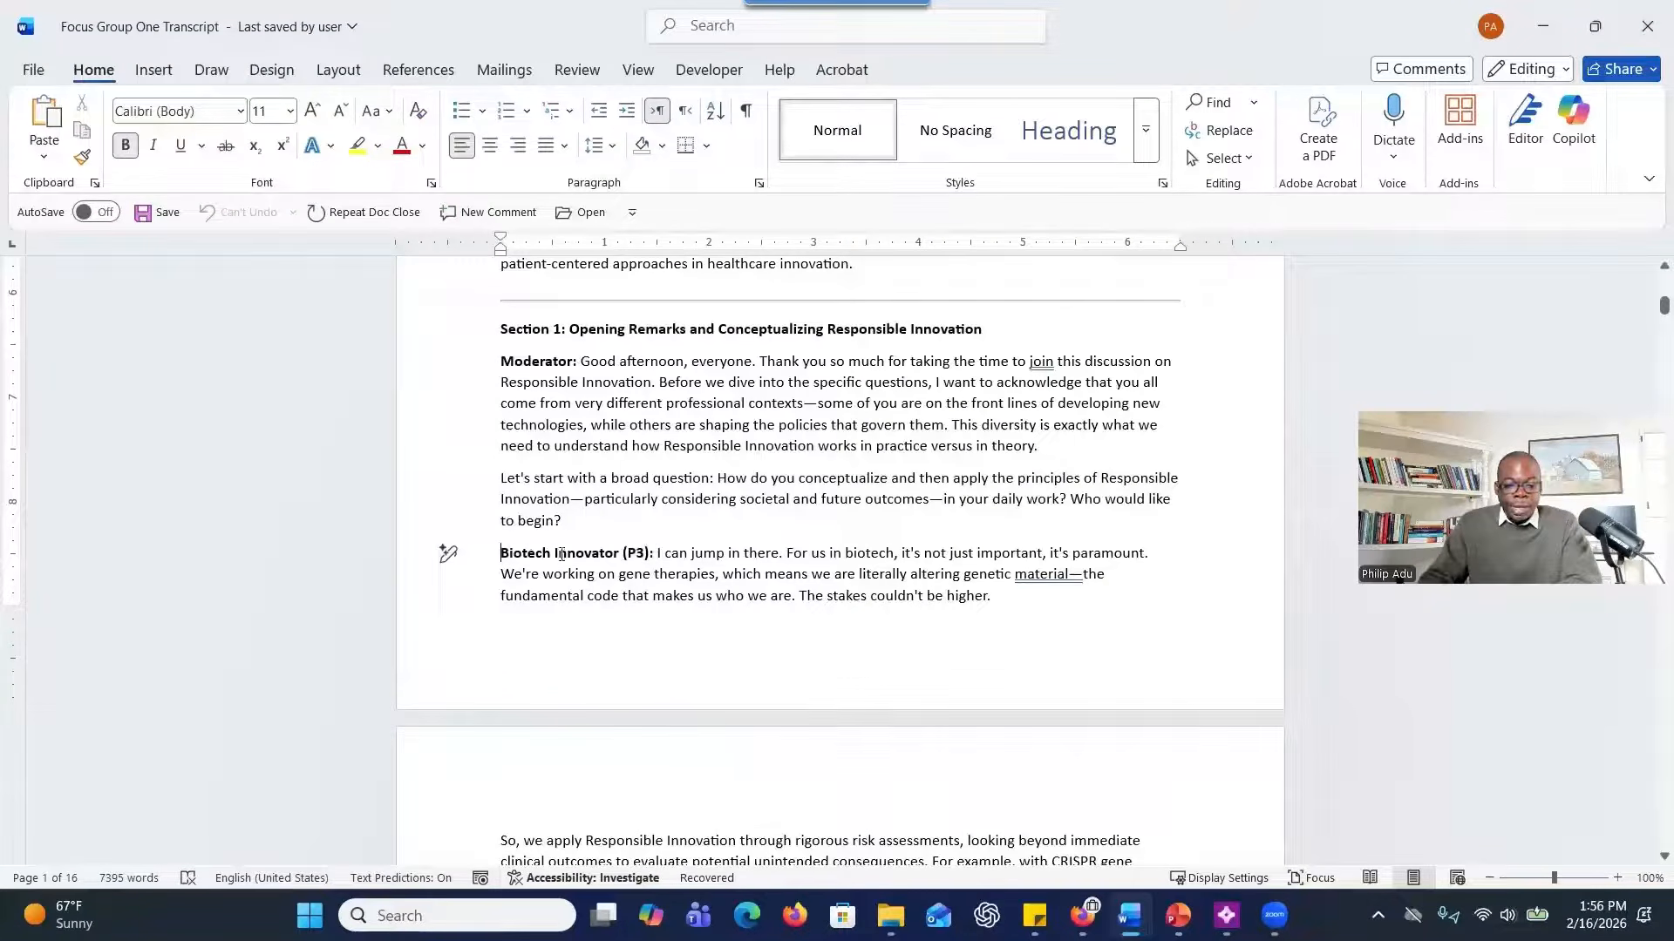
Highlight the Biotech Innovator (P3) opening response and examine the AI Tech Innovator (P1) turn on the next page.
drag(561, 556, 993, 597)
scroll(682, 641, down, 10)
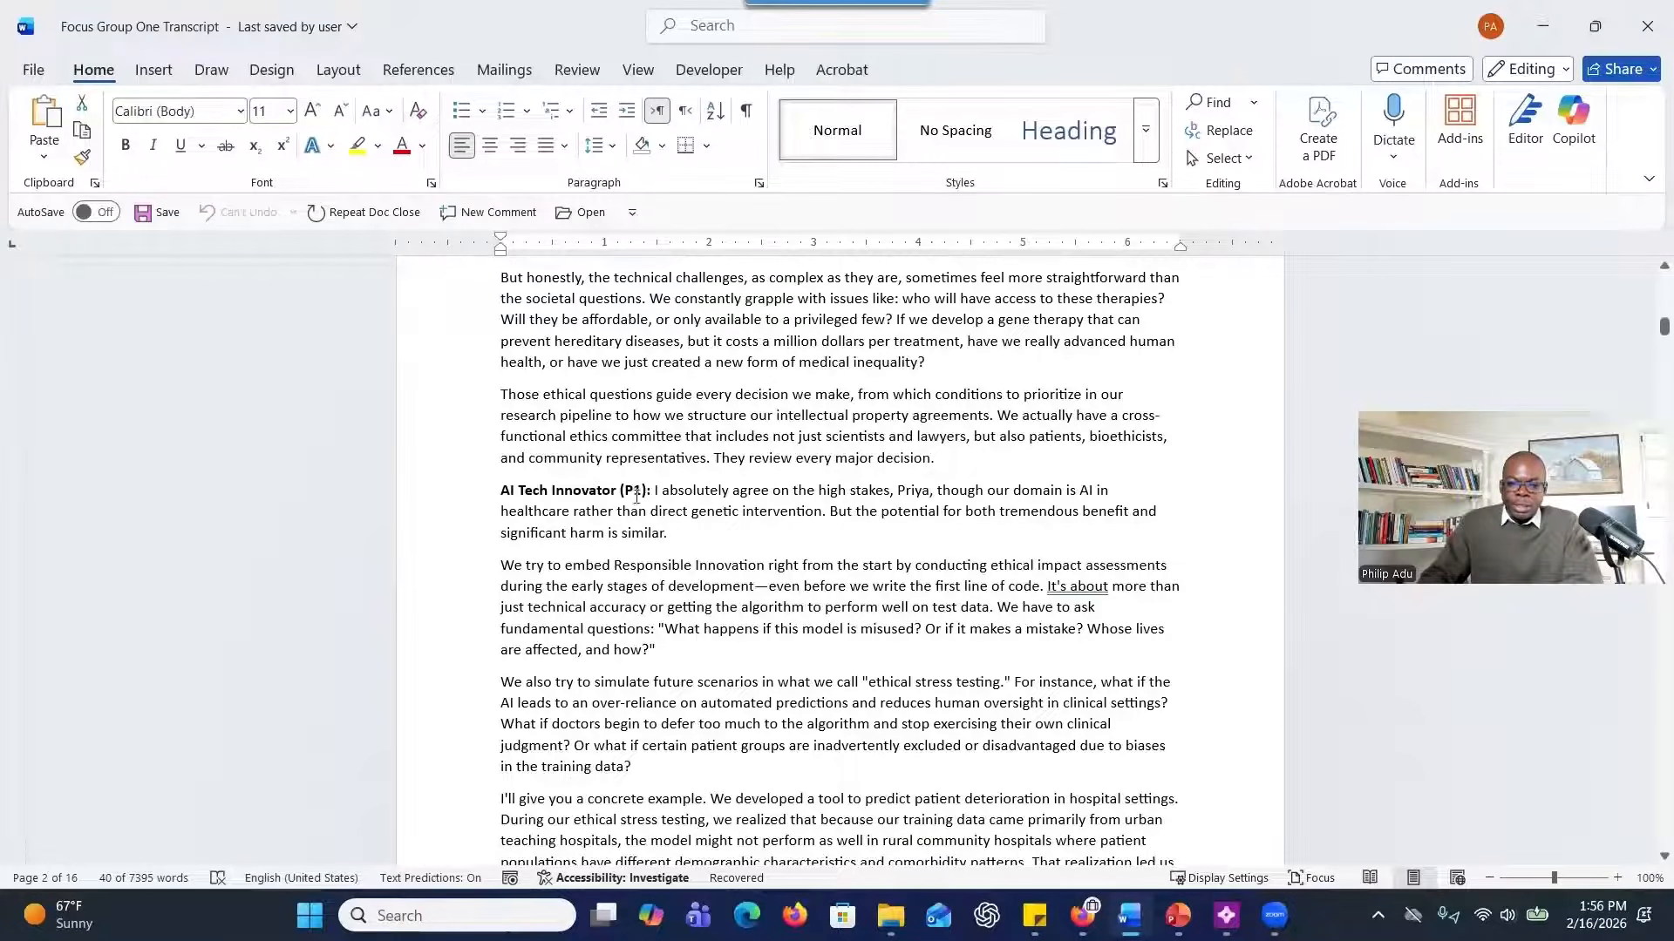
scroll(647, 558, down, 1)
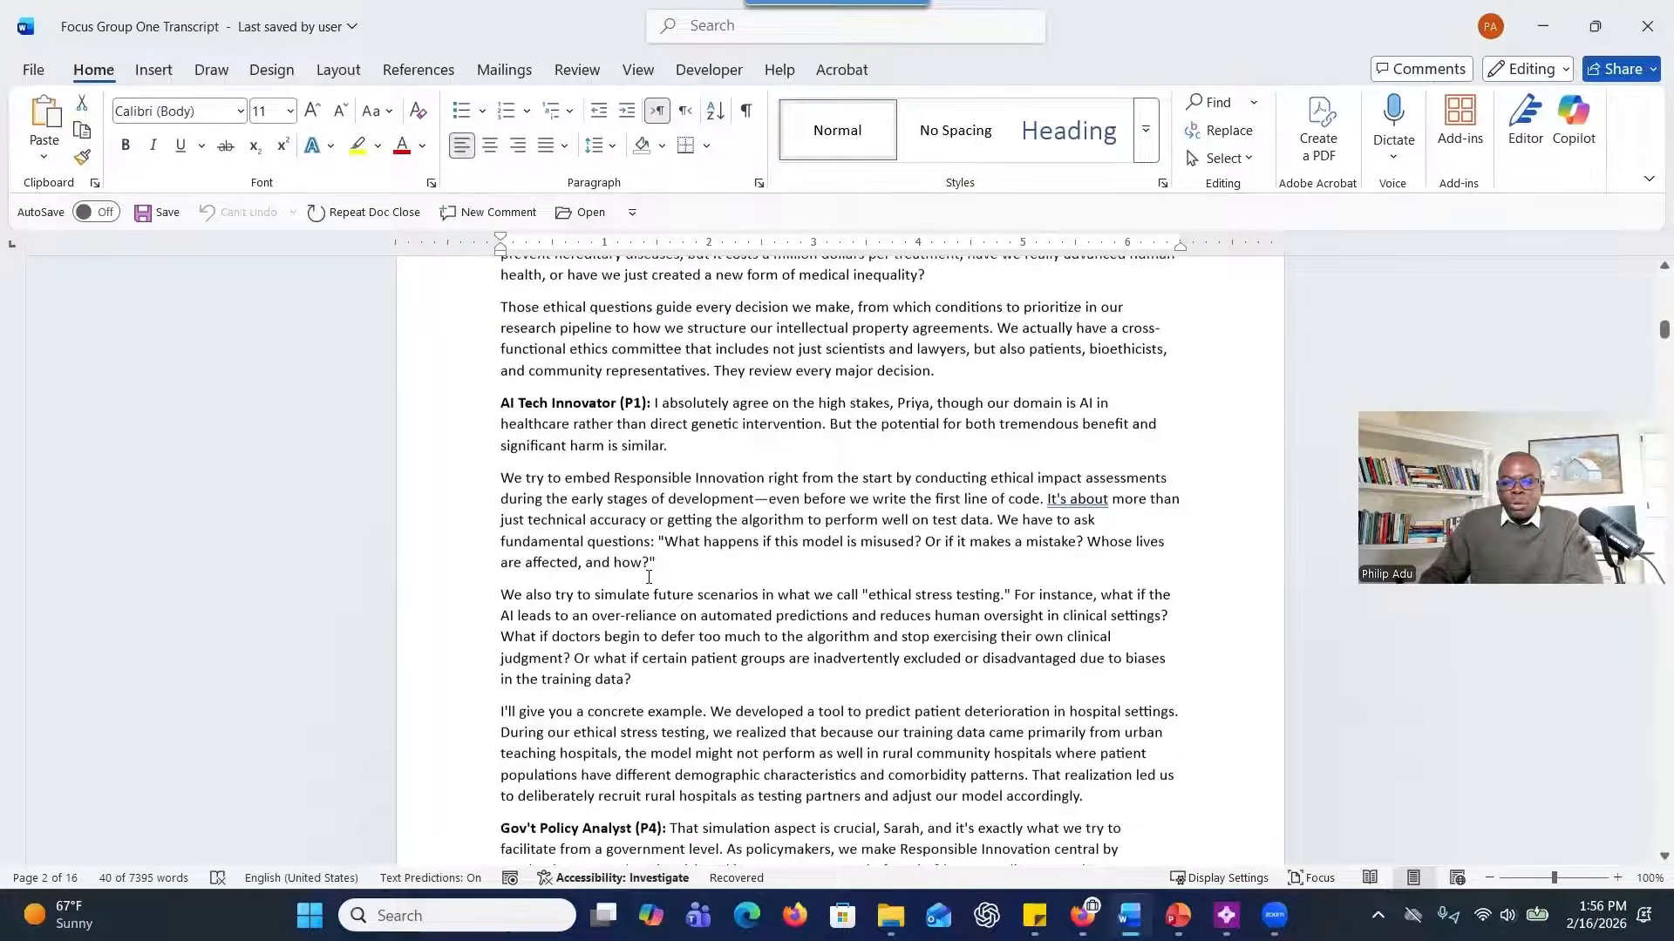
scroll(648, 577, up, 1)
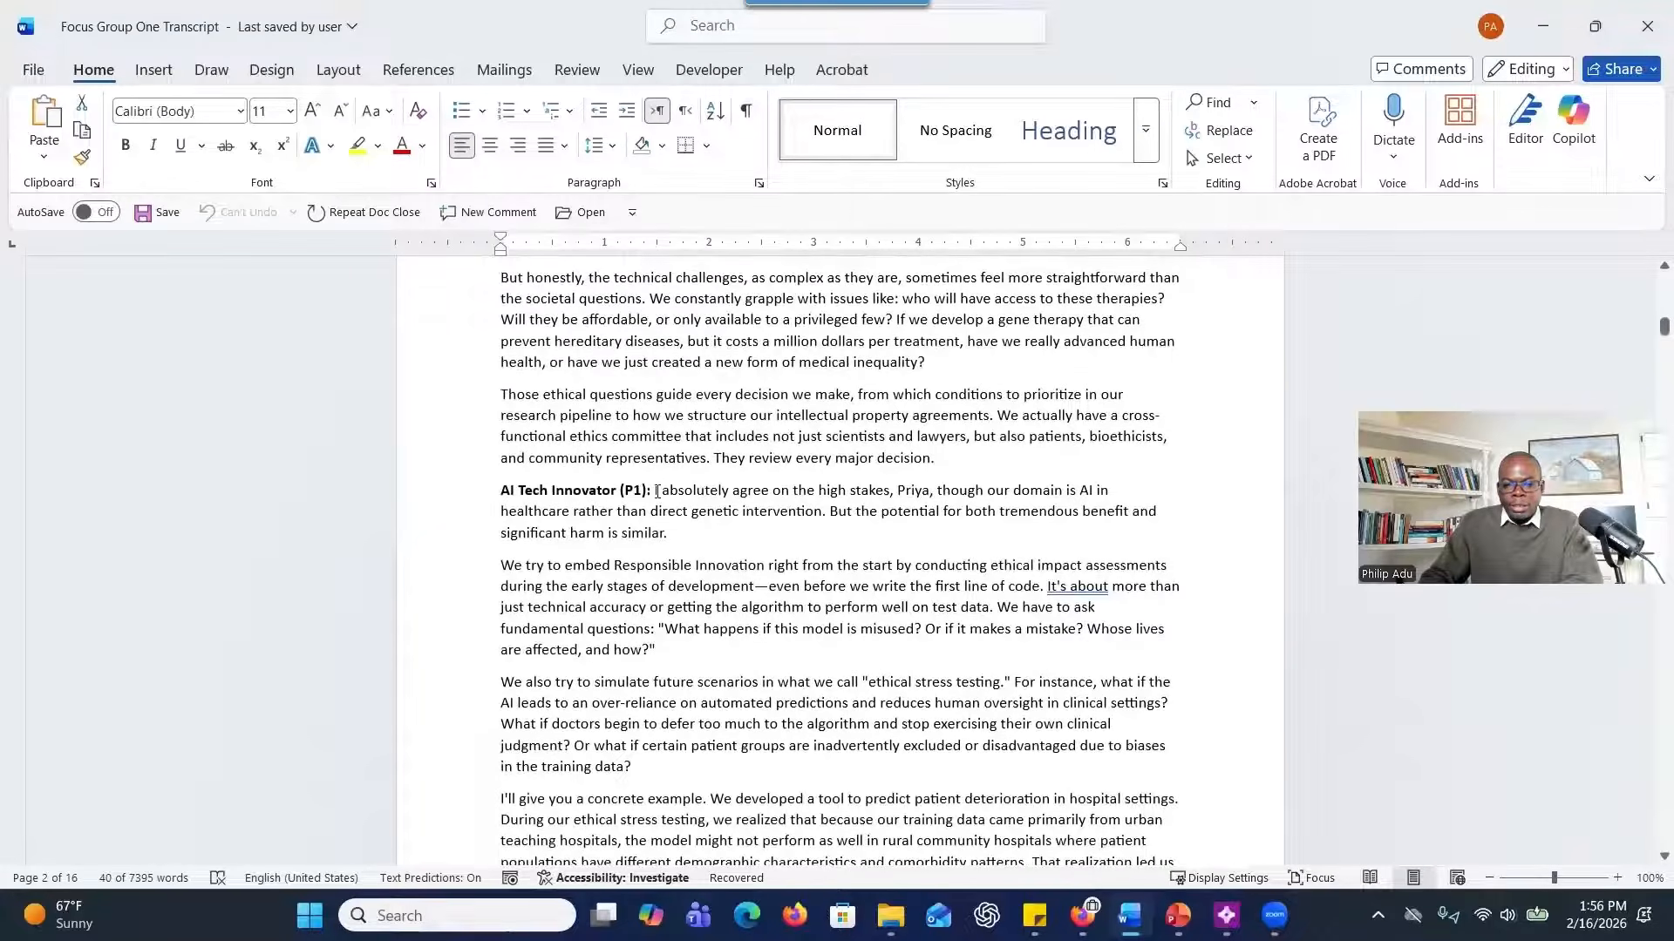
Highlight the "AI Tech Innovator (P1):" speaker label and compare it with the label of the Gov't Policy Analyst (P4) turn.
drag(656, 491, 644, 491)
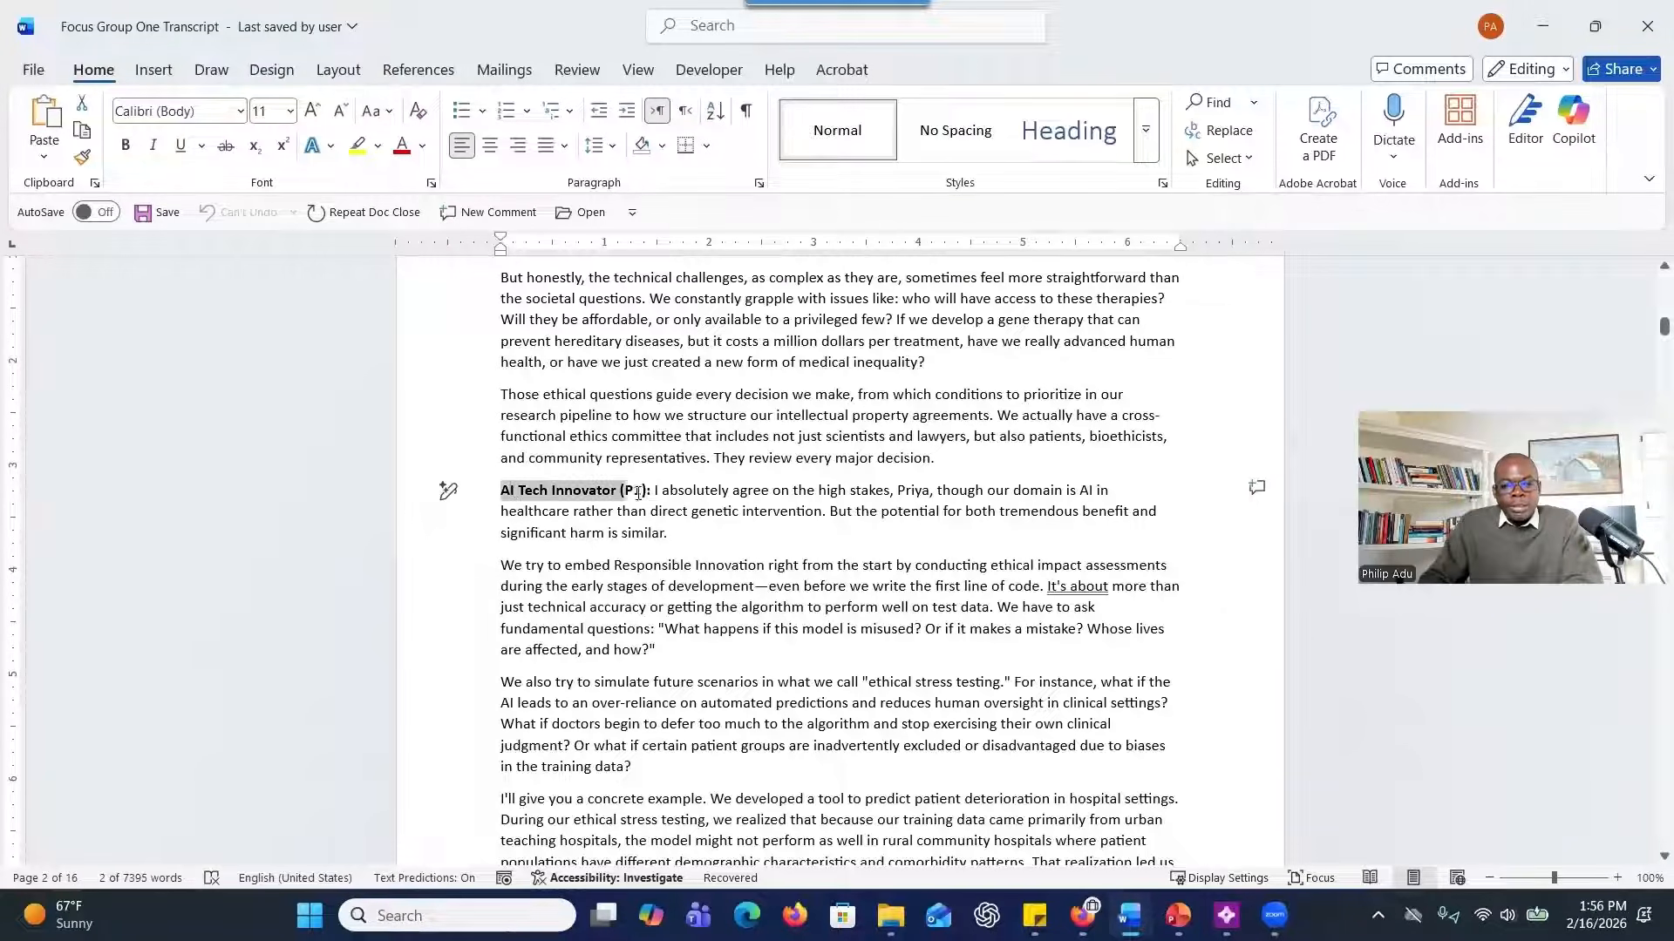
drag(638, 493, 655, 493)
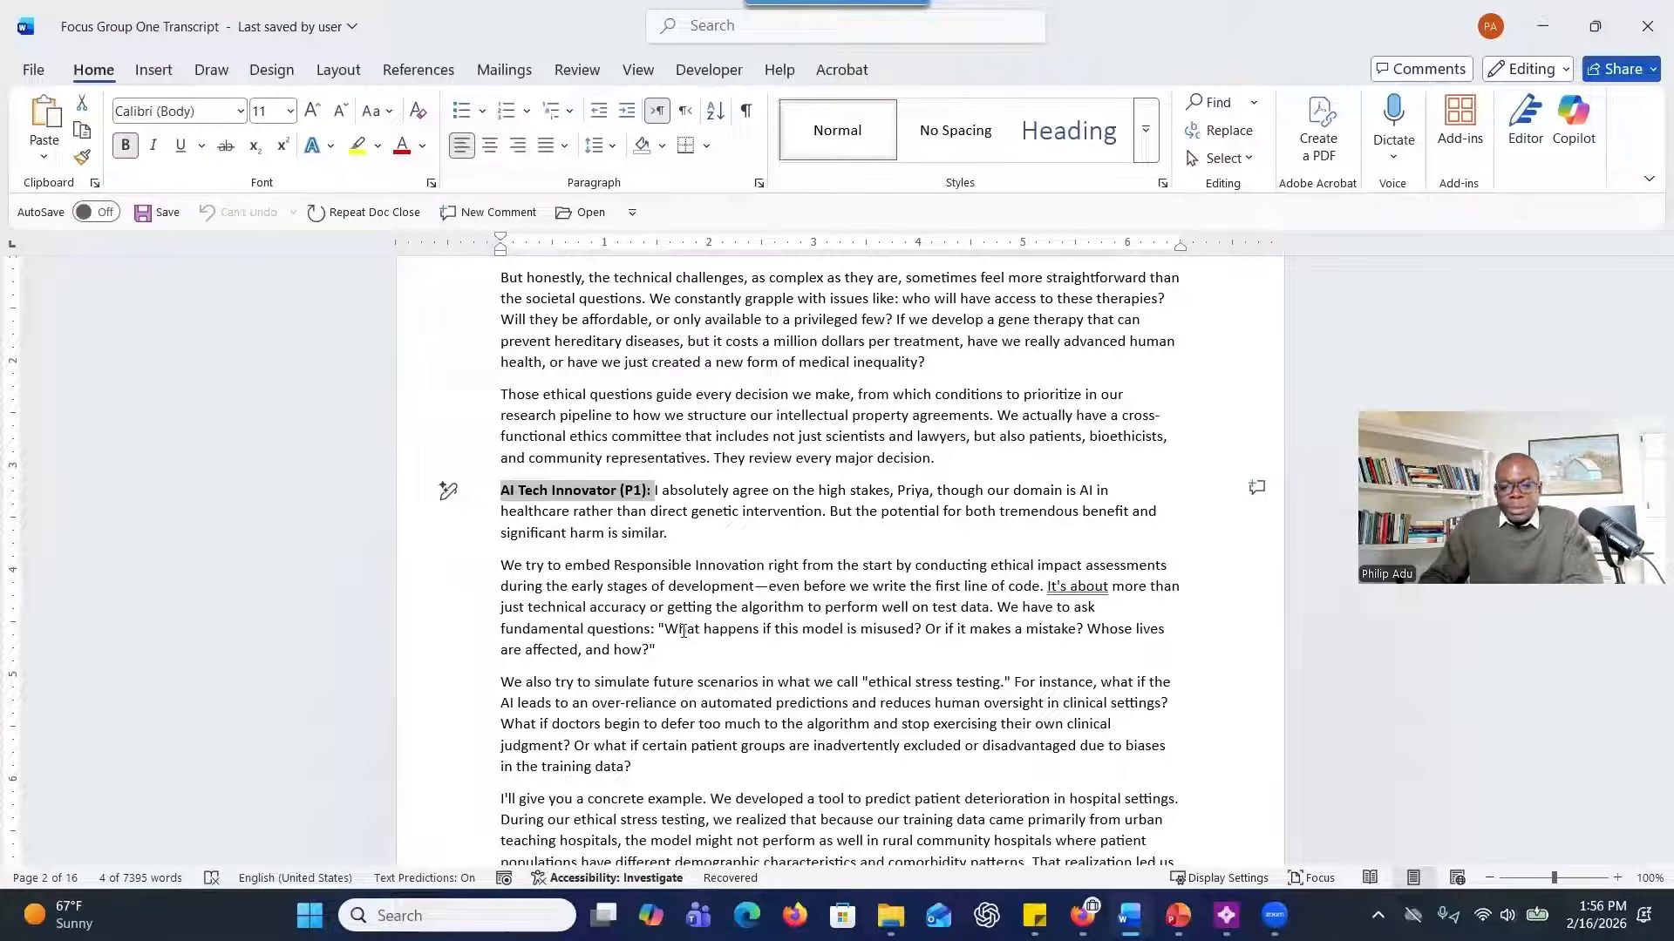
scroll(514, 398, down, 3)
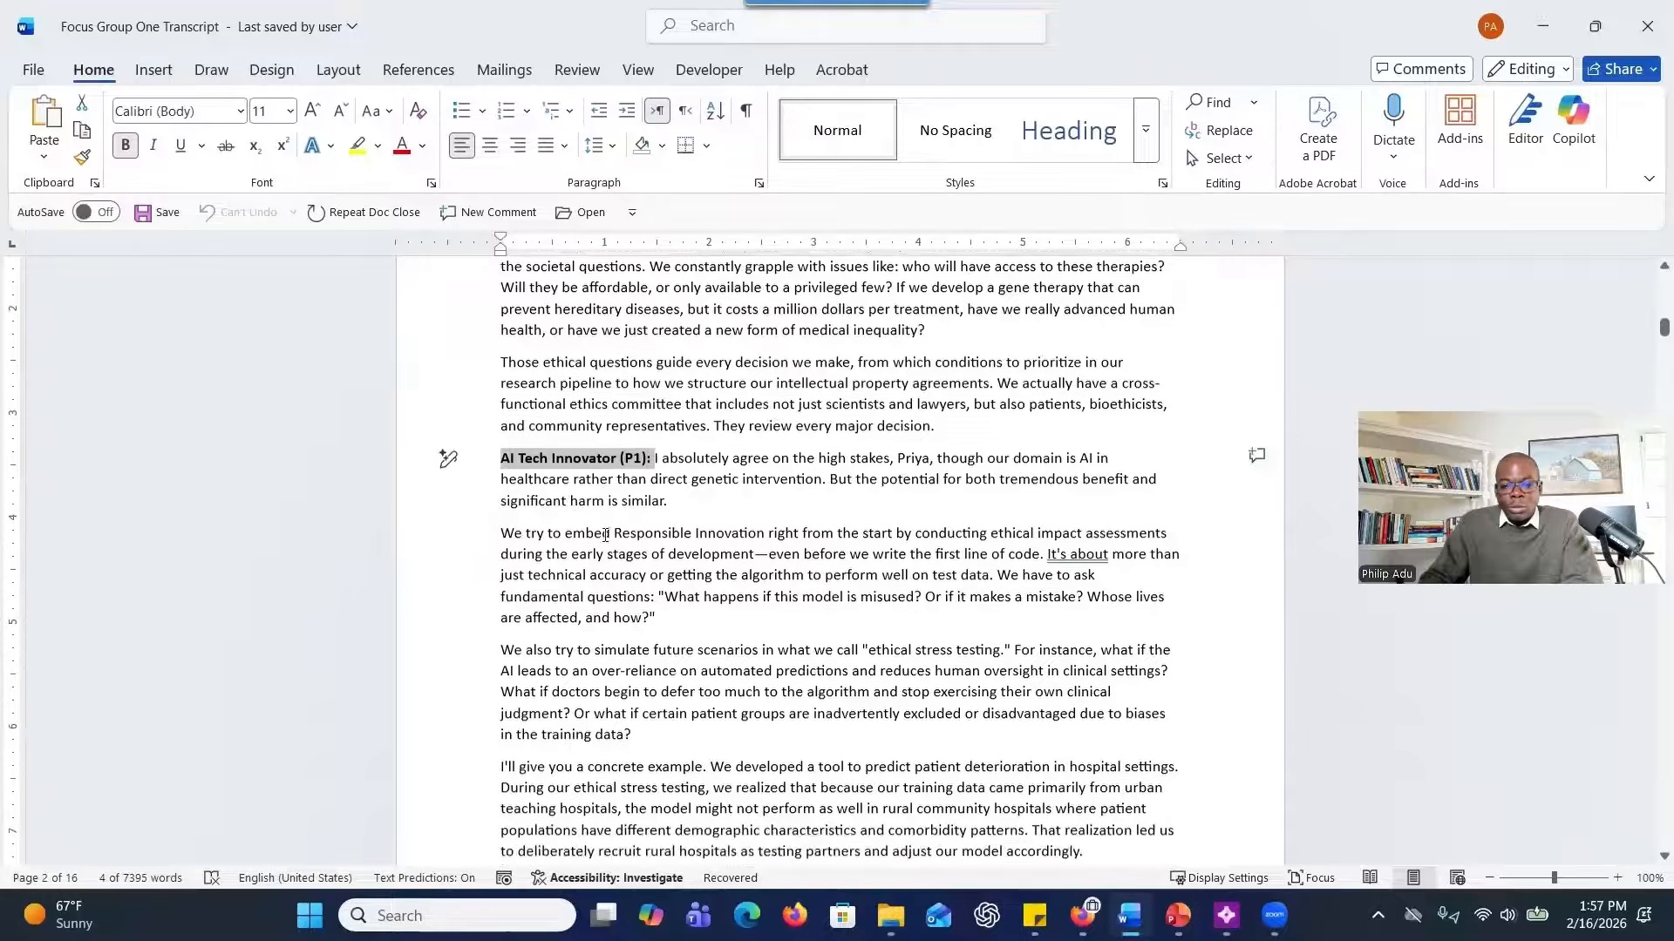
scroll(593, 514, down, 3)
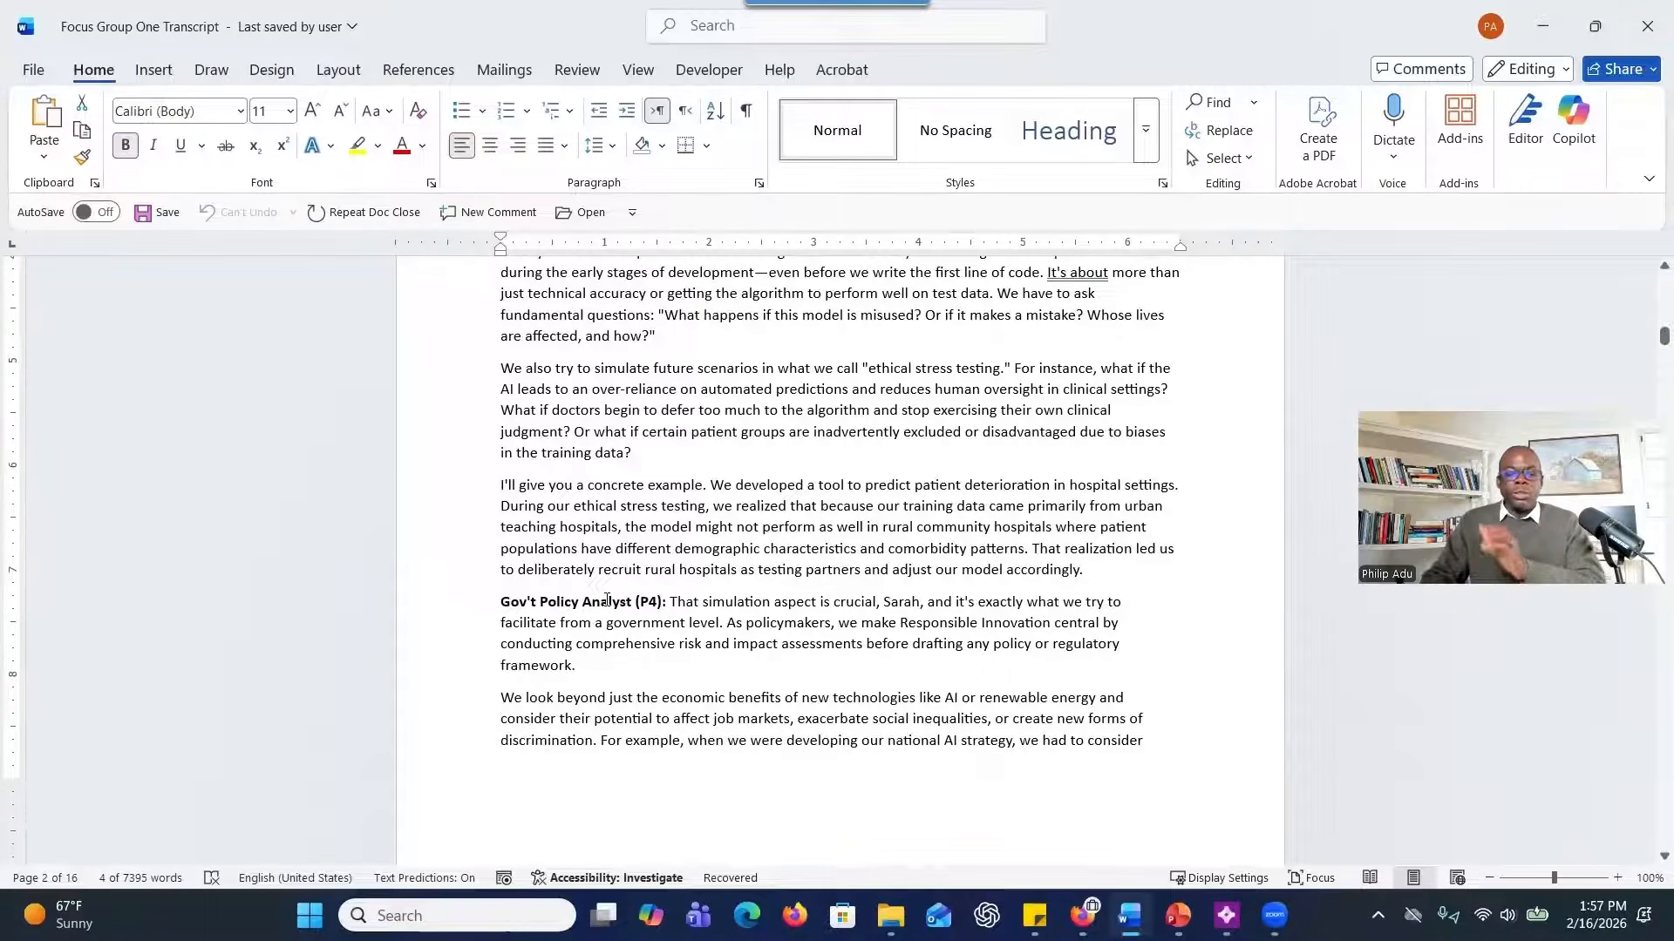
scroll(842, 577, up, 10)
scroll(842, 577, up, 6)
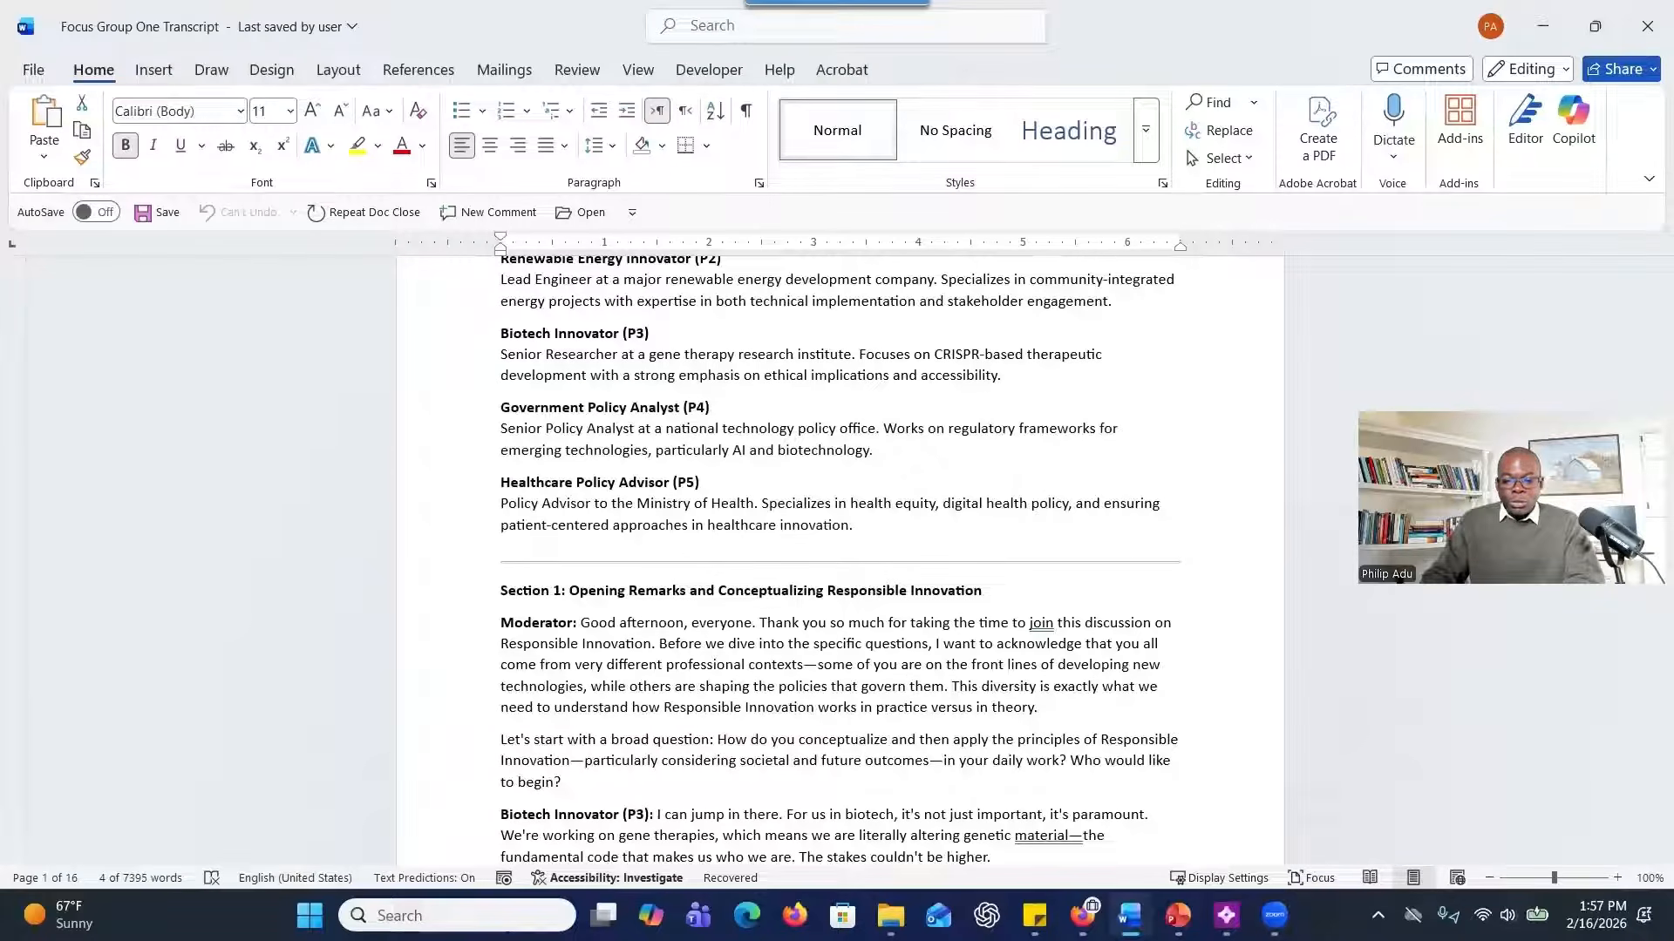
Switch to the Focus Group Two Transcript document and review its background, sections and speaker labels.
mouse_move(1129, 915)
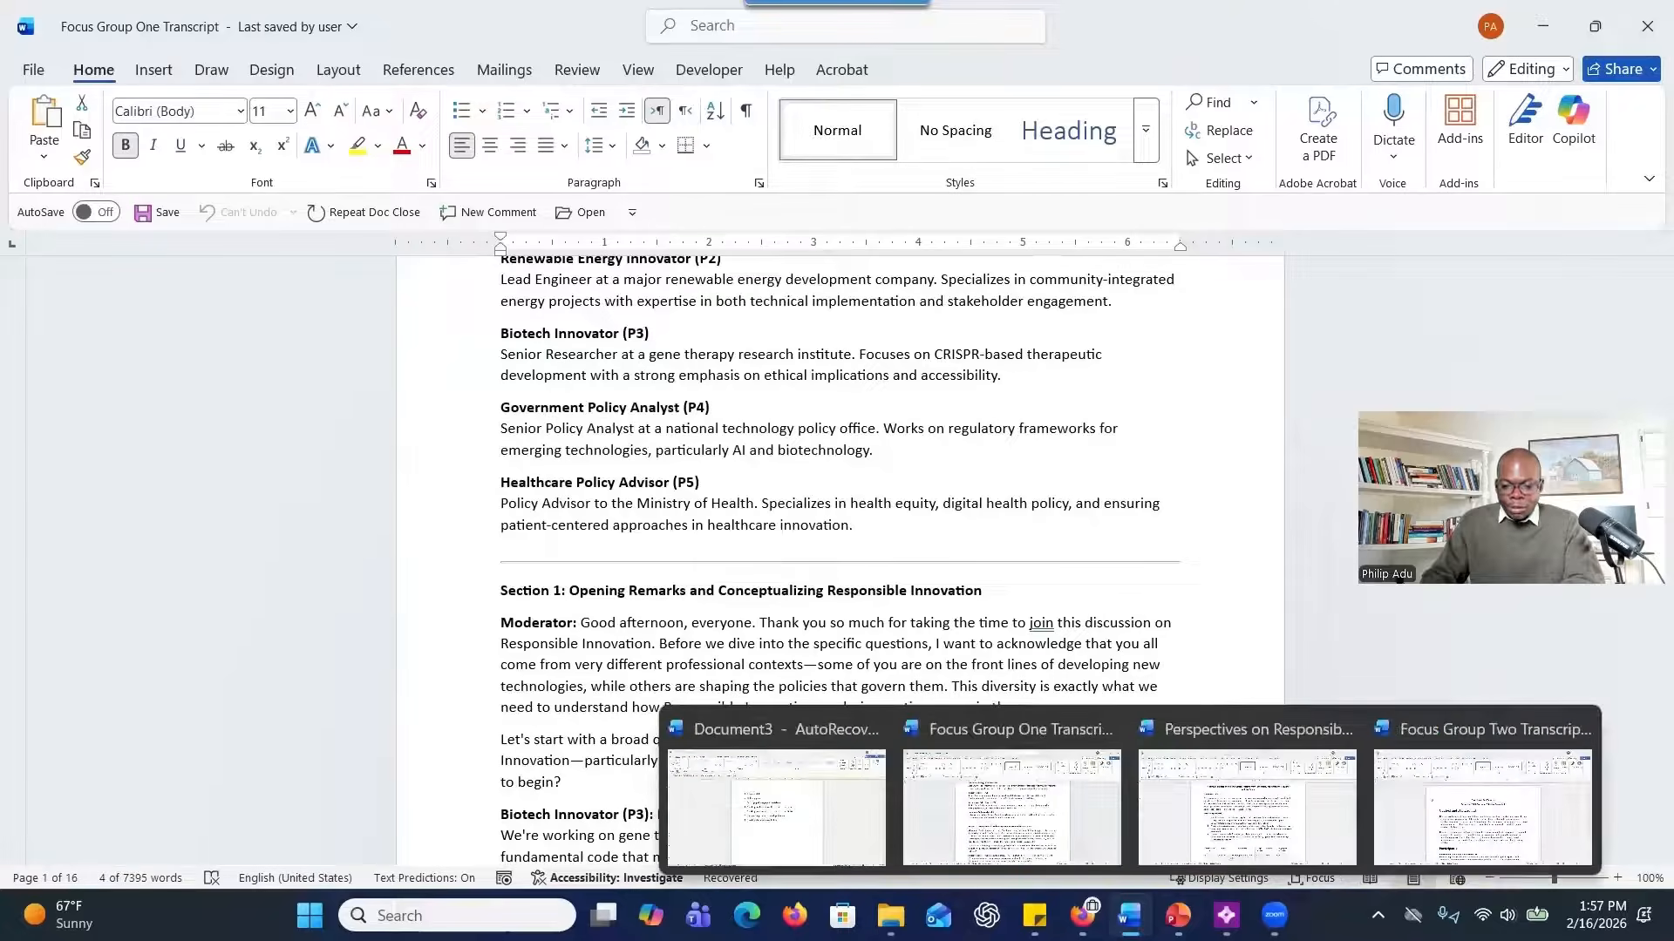
click(1482, 806)
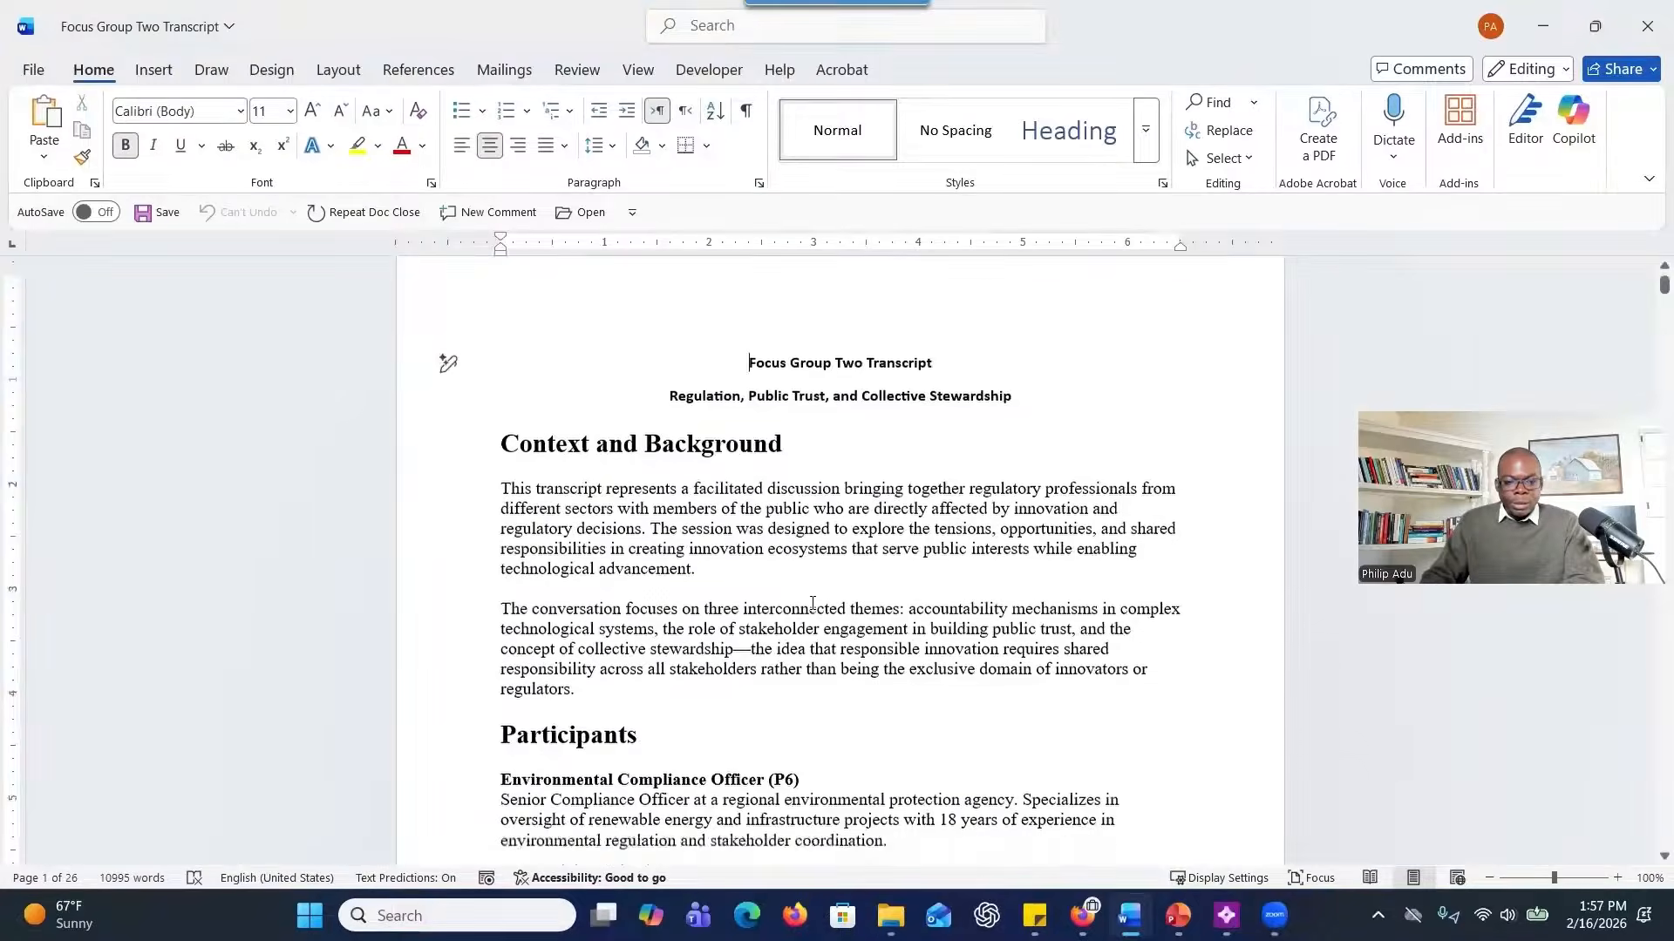
scroll(811, 604, down, 15)
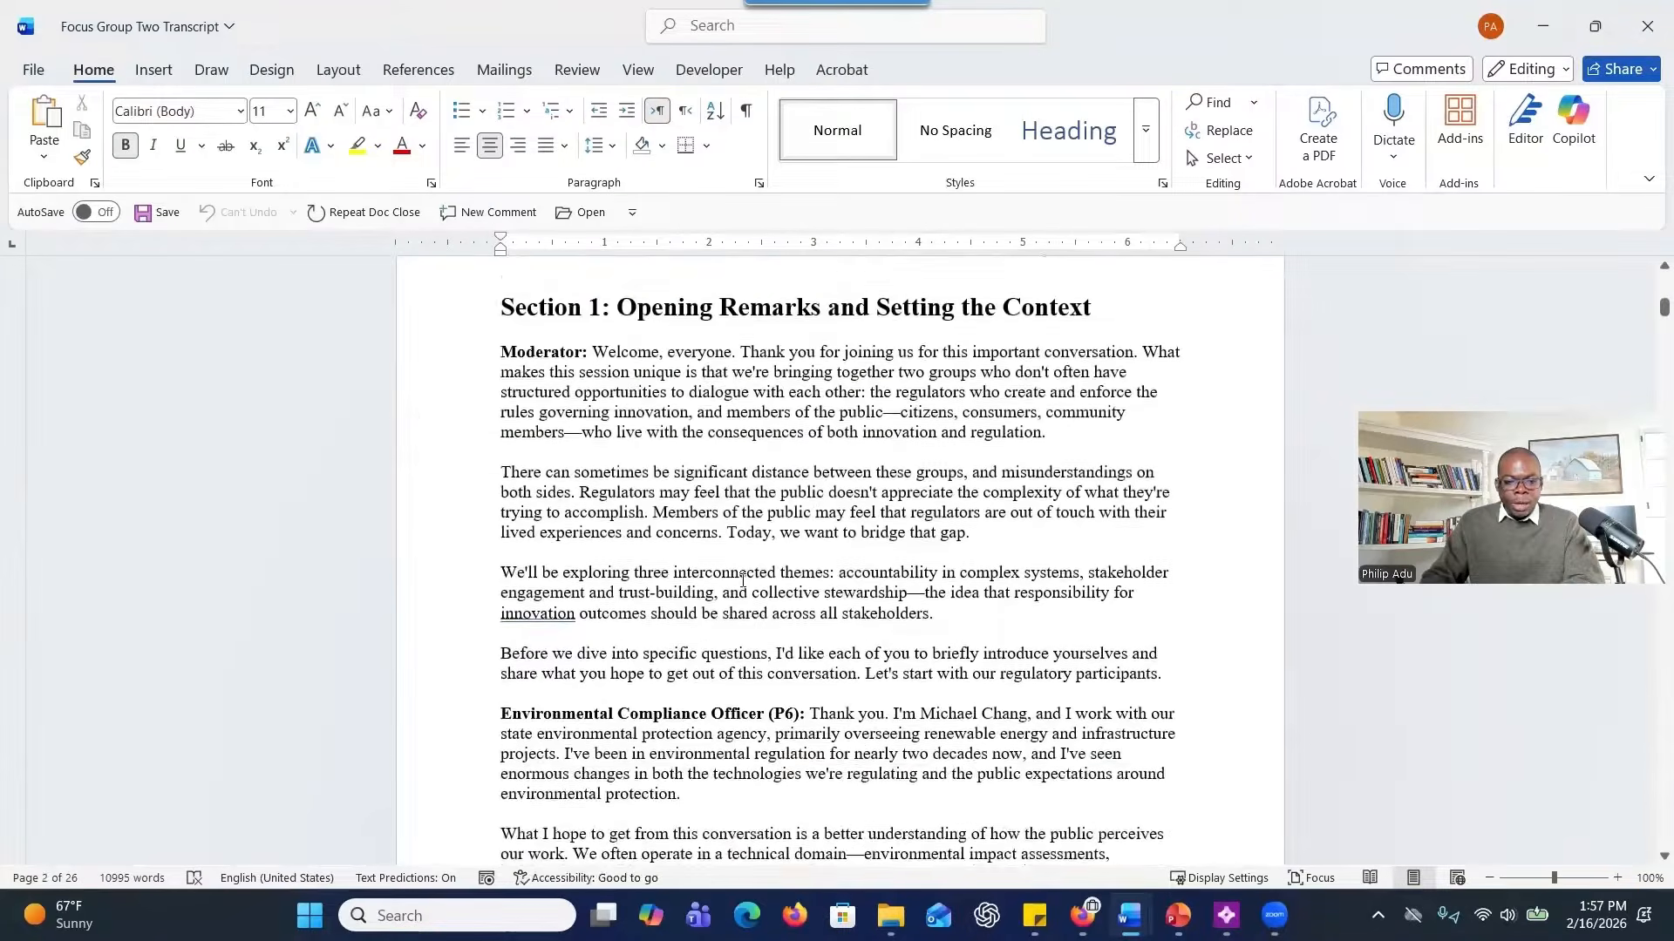
scroll(742, 579, down, 1)
scroll(760, 580, down, 20)
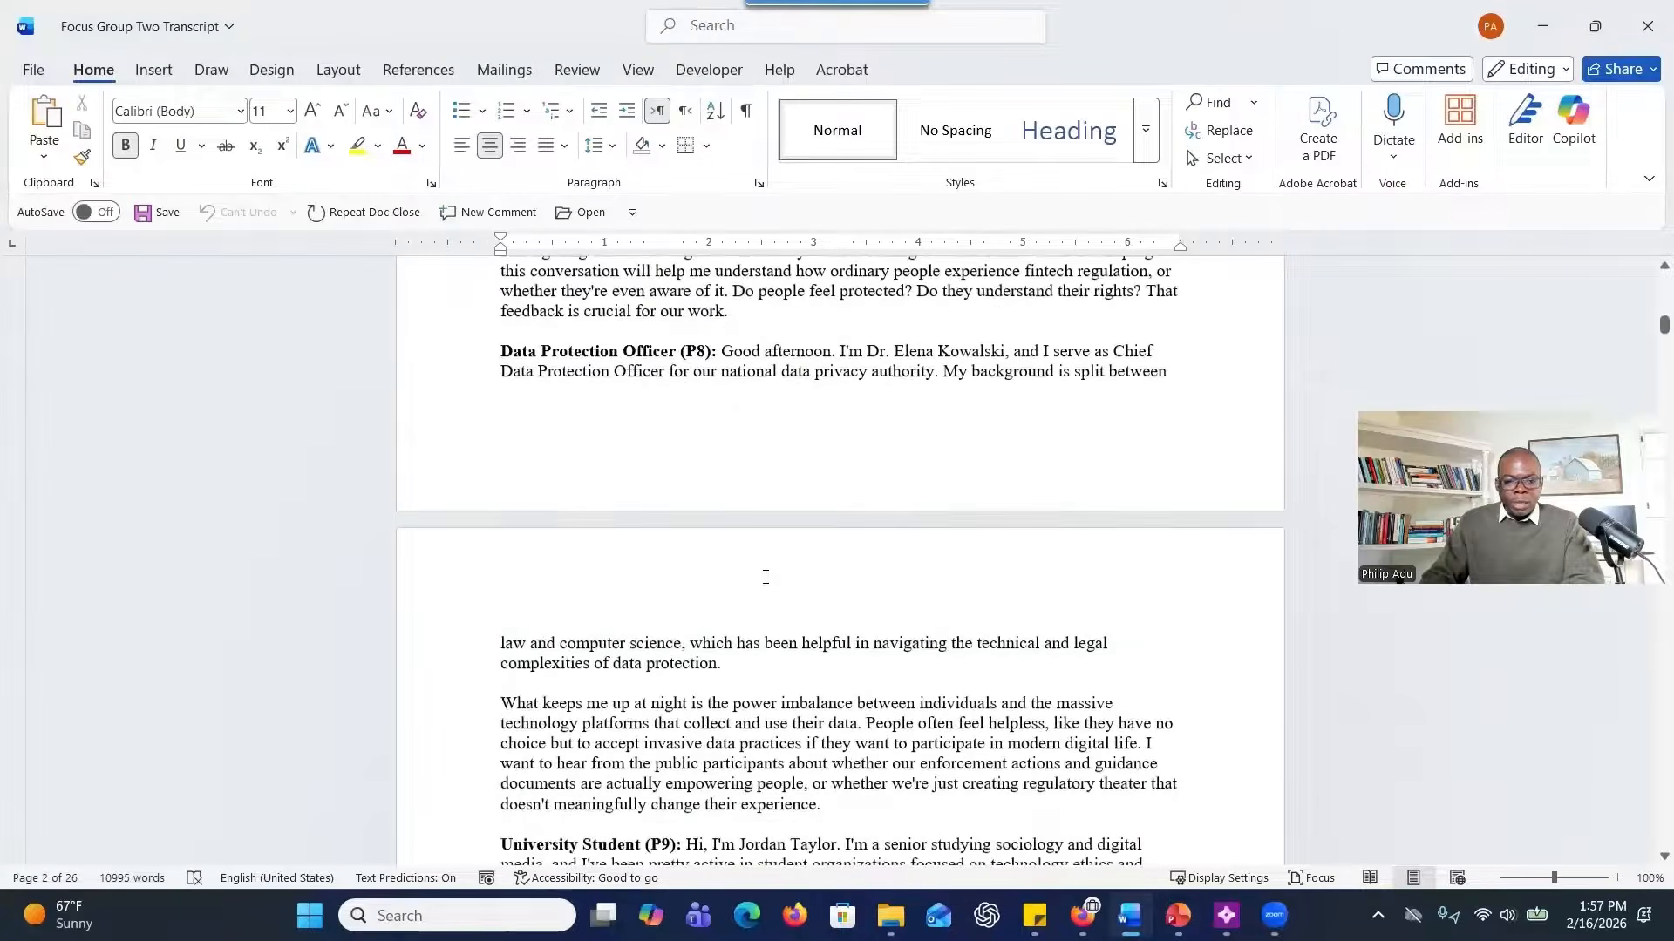
scroll(768, 577, down, 20)
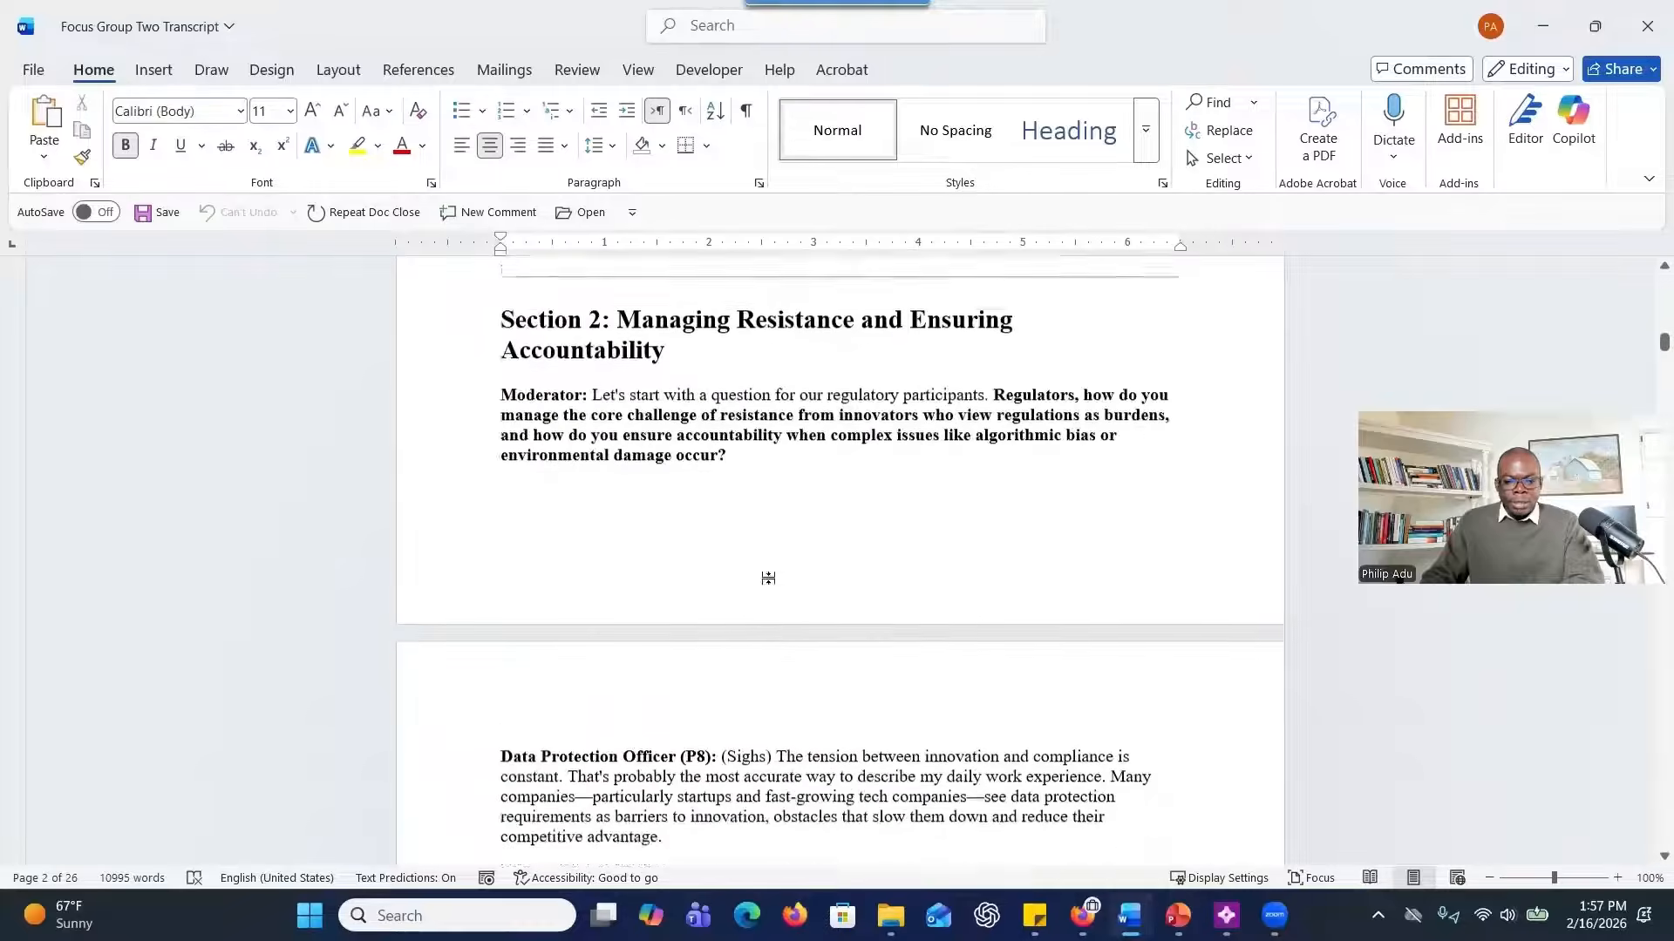
scroll(774, 579, down, 15)
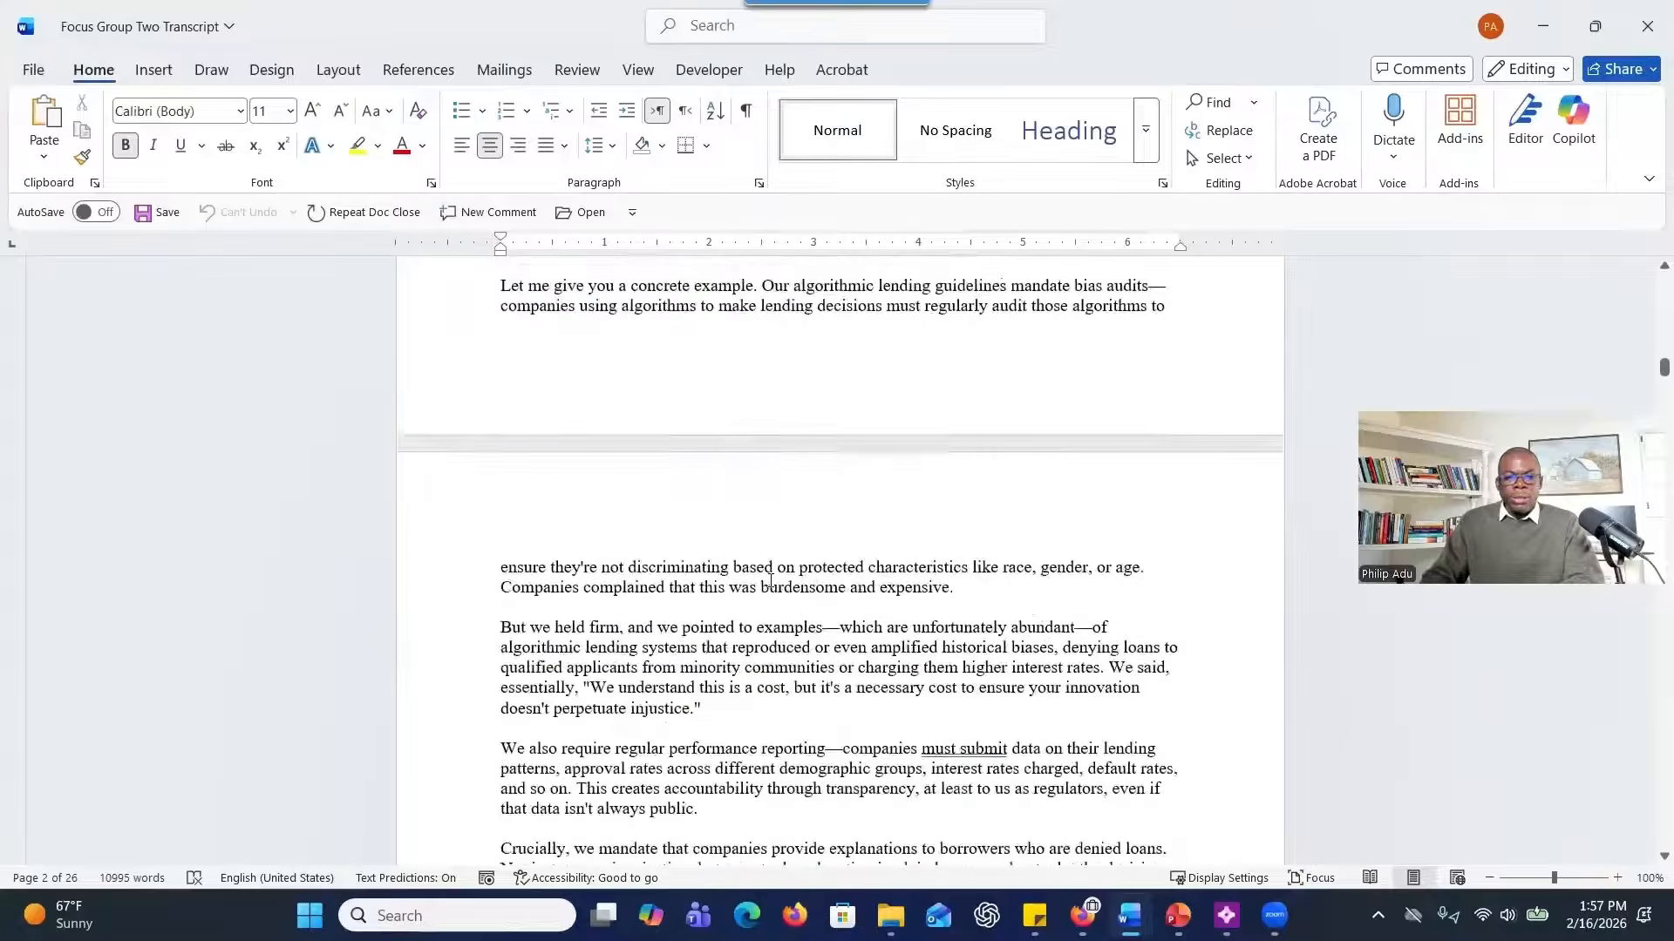
scroll(770, 582, down, 1)
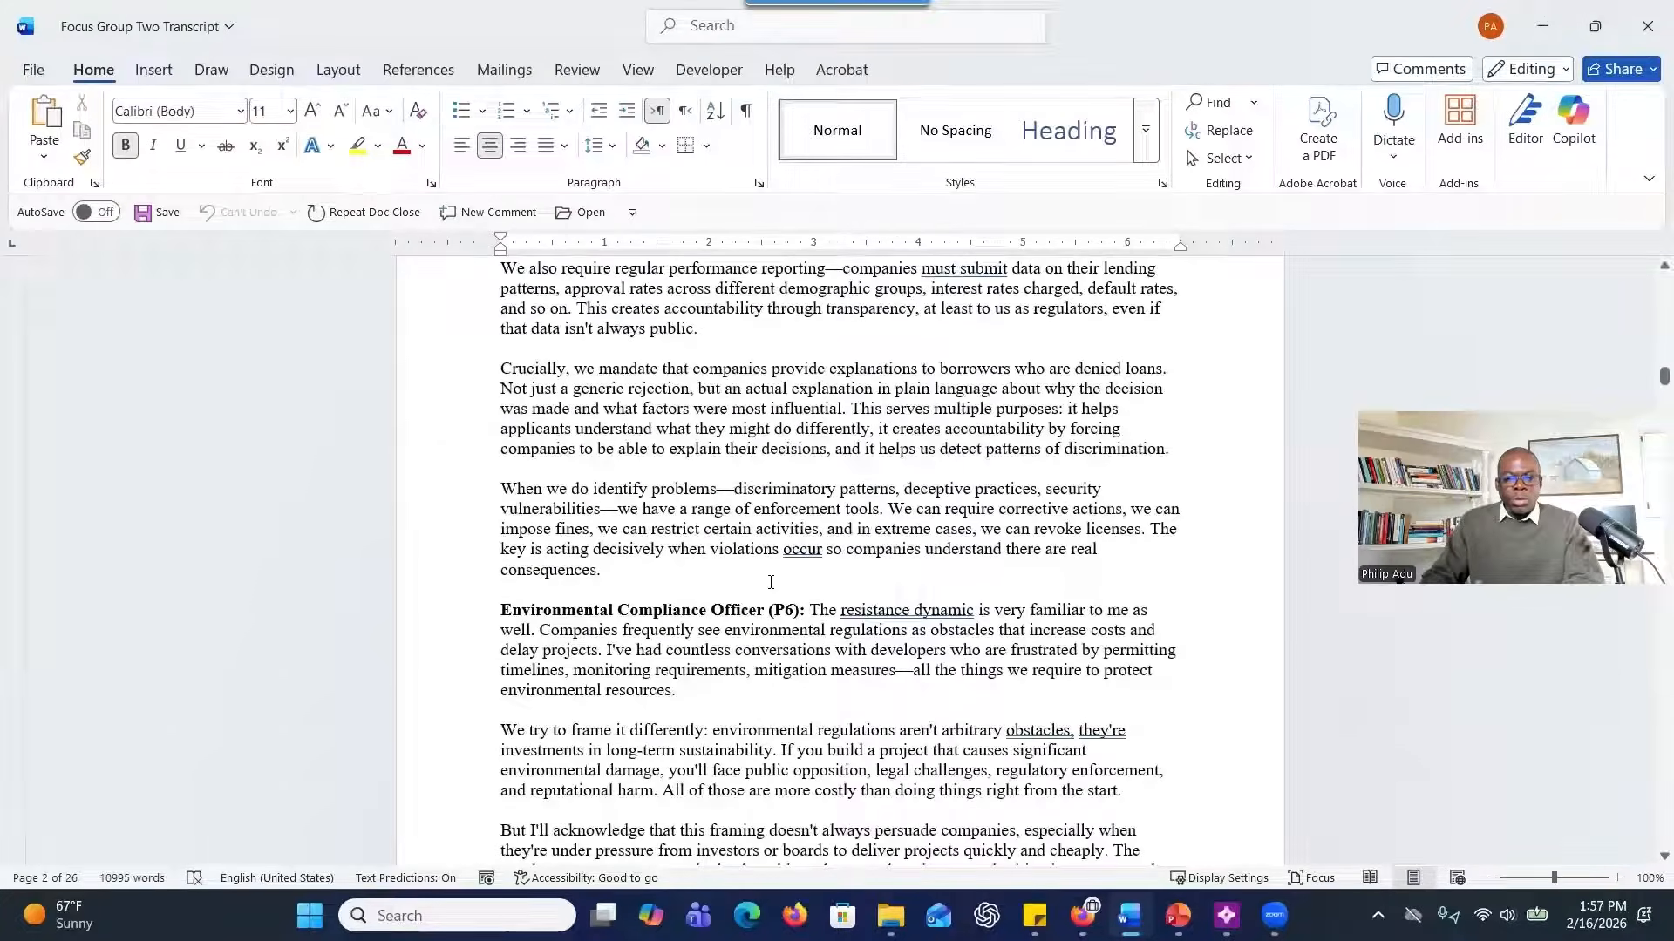
Close the Focus Group Two and Focus Group One transcripts in Word and launch NVivo.
click(1641, 41)
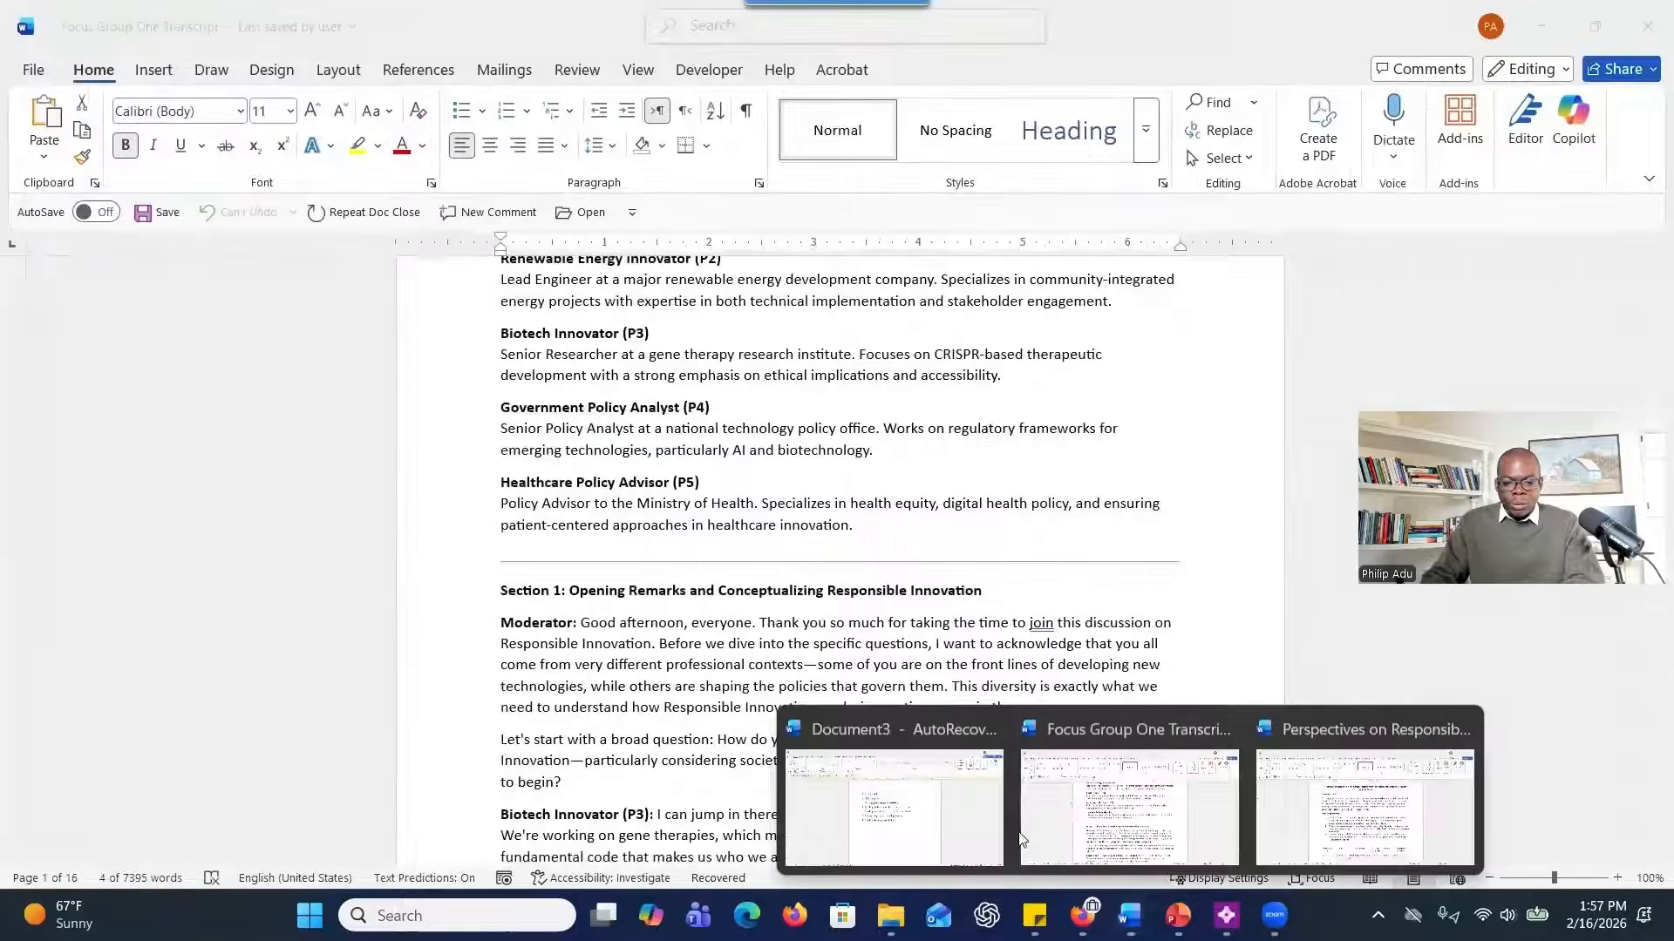
click(1647, 26)
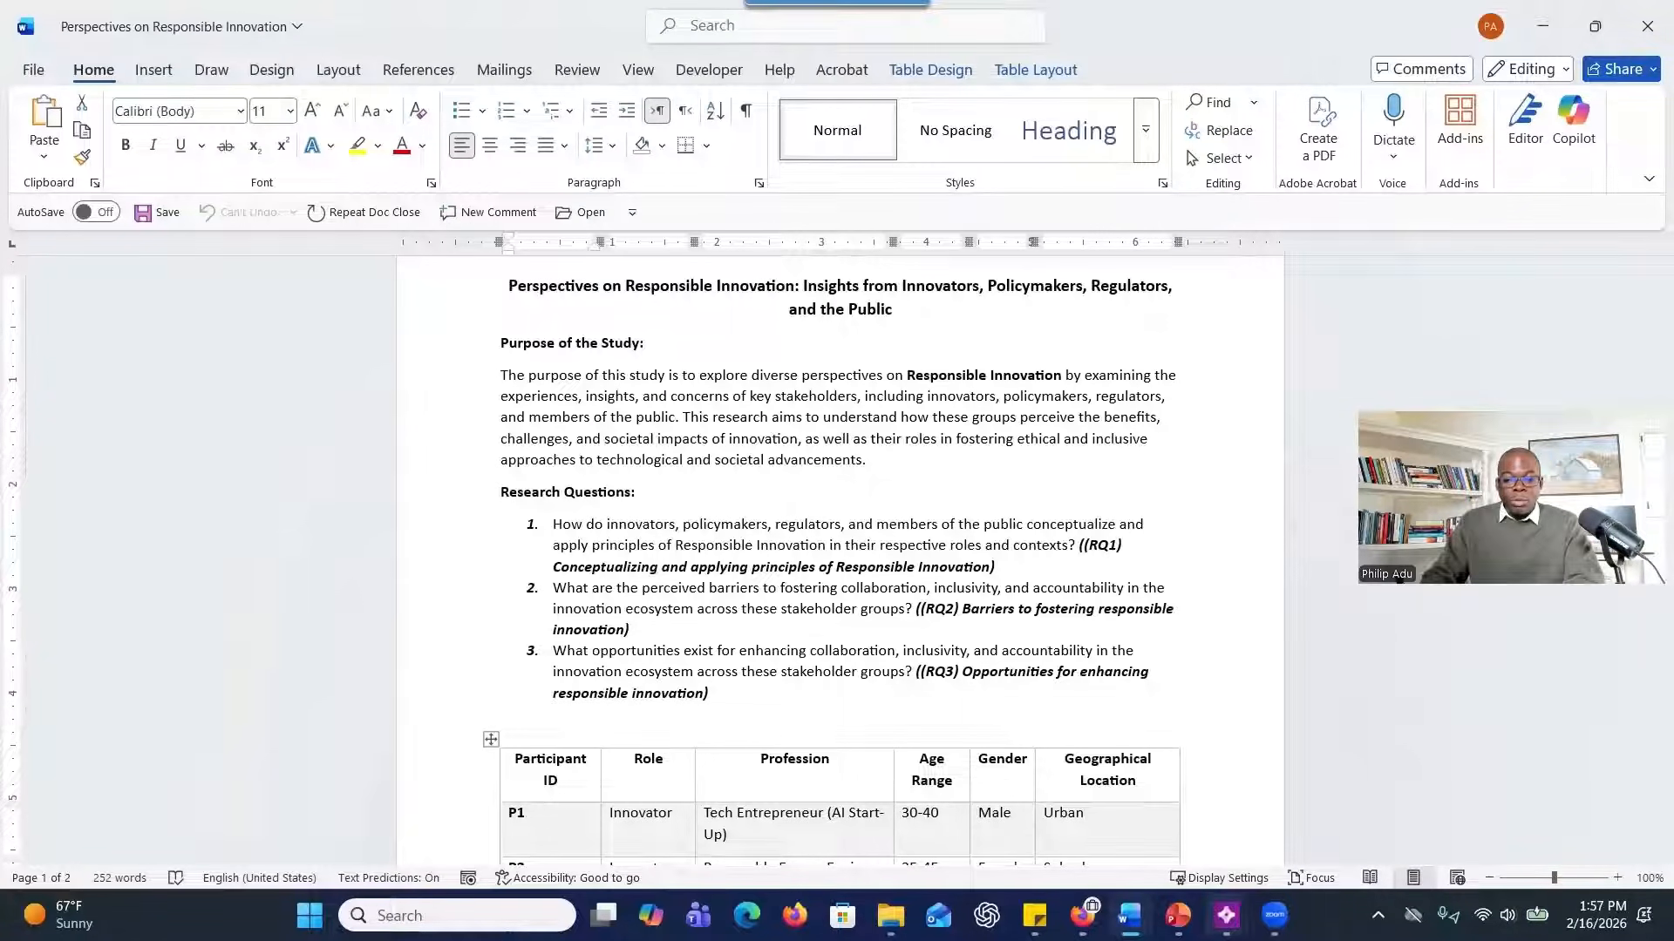
mouse_move(1225, 915)
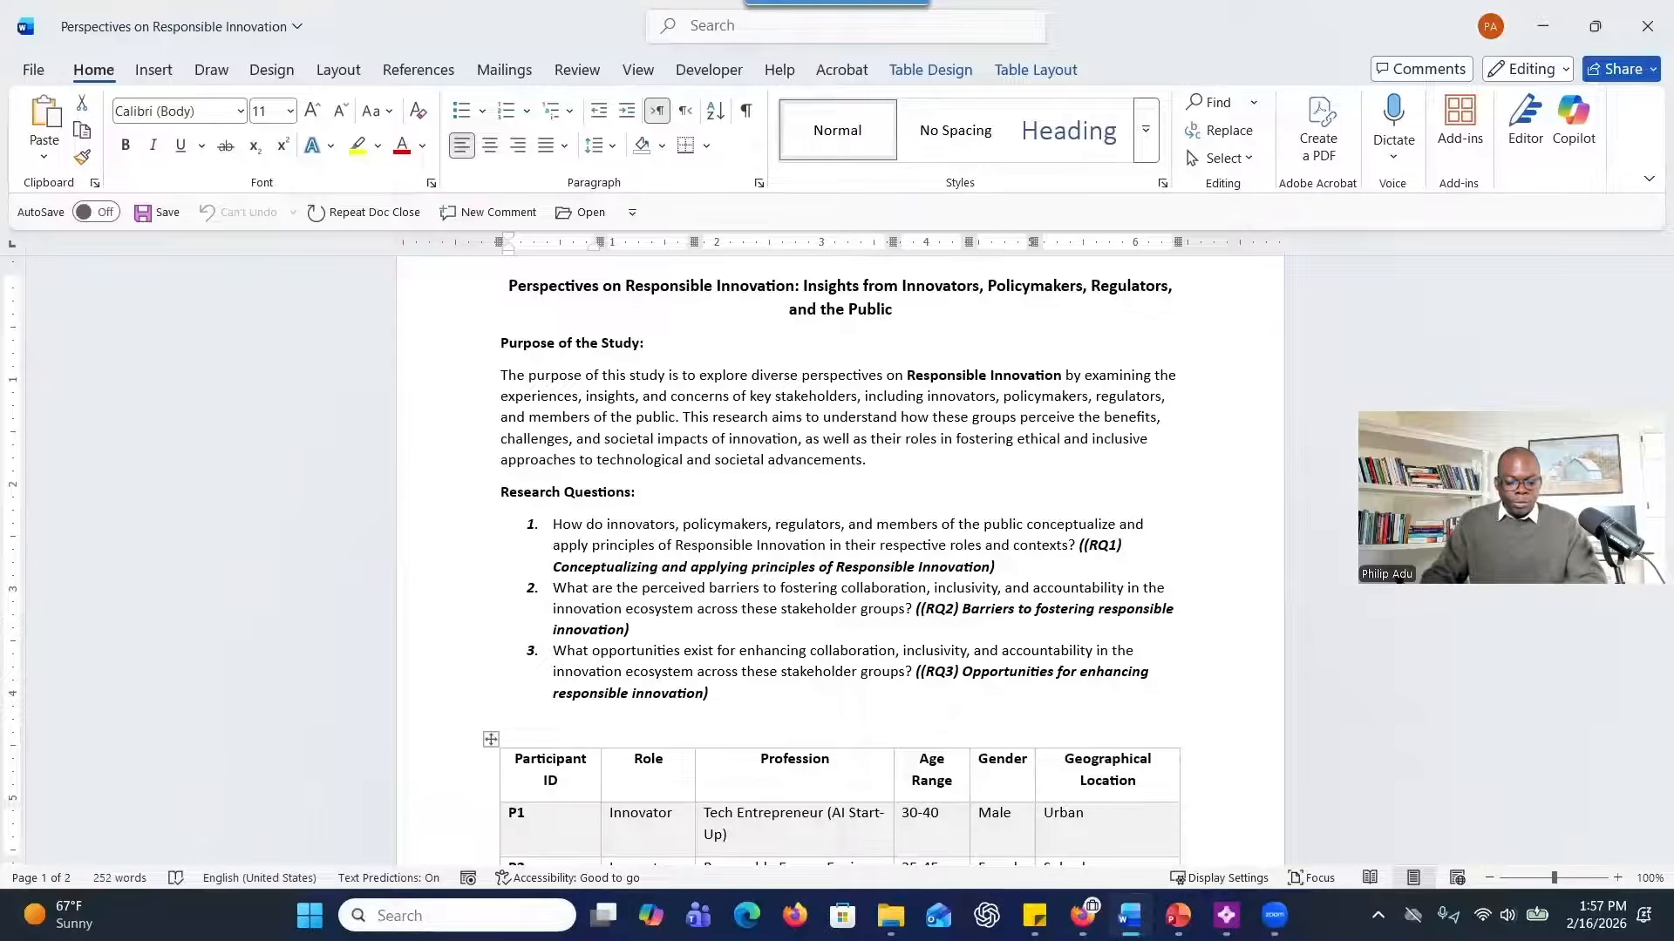
click(377, 916)
text(nvivo)
key(Return)
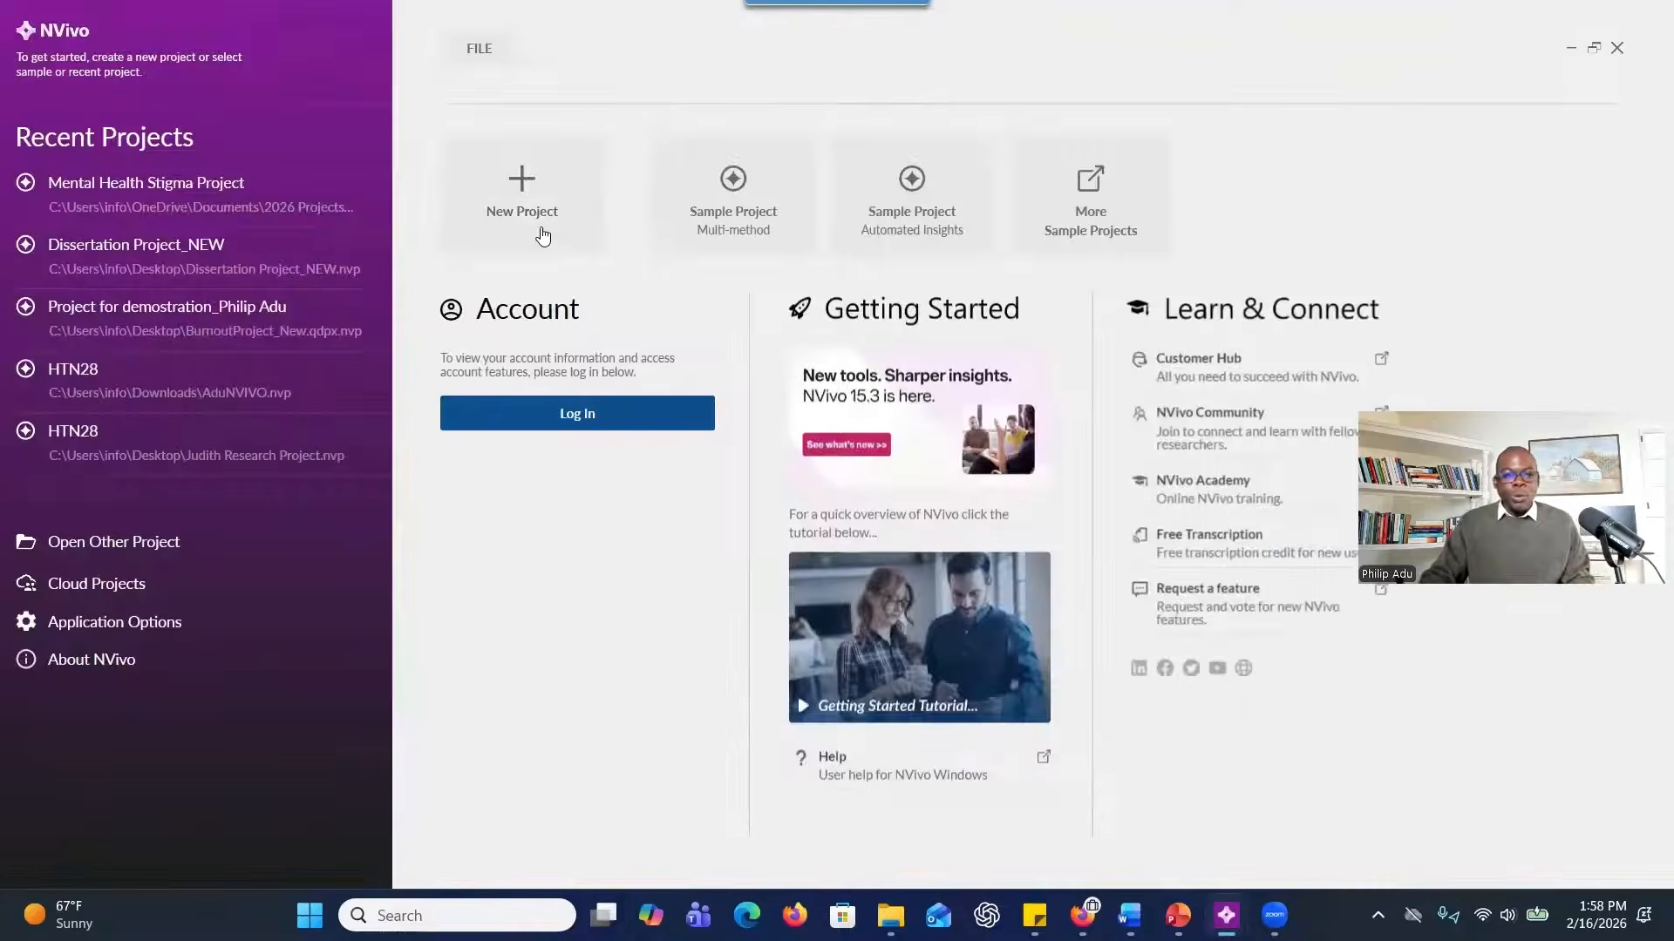
Start a new NVivo project titled "Focus Group Project" and set its file to be saved on the Desktop.
click(542, 235)
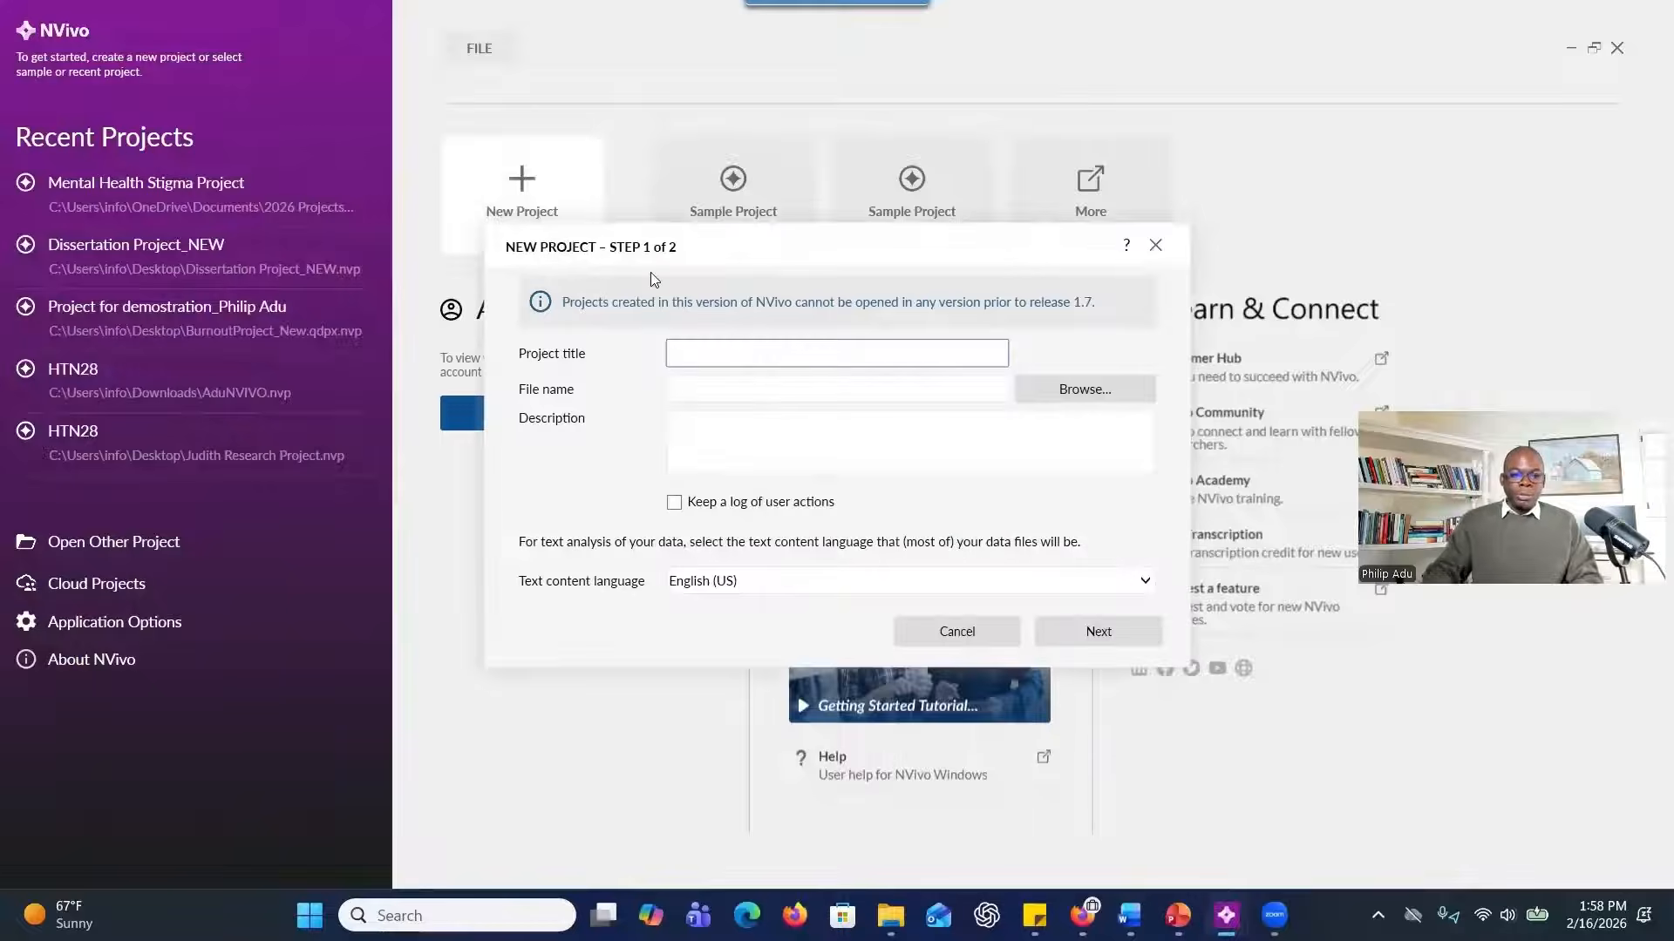
text(Focus Group Project)
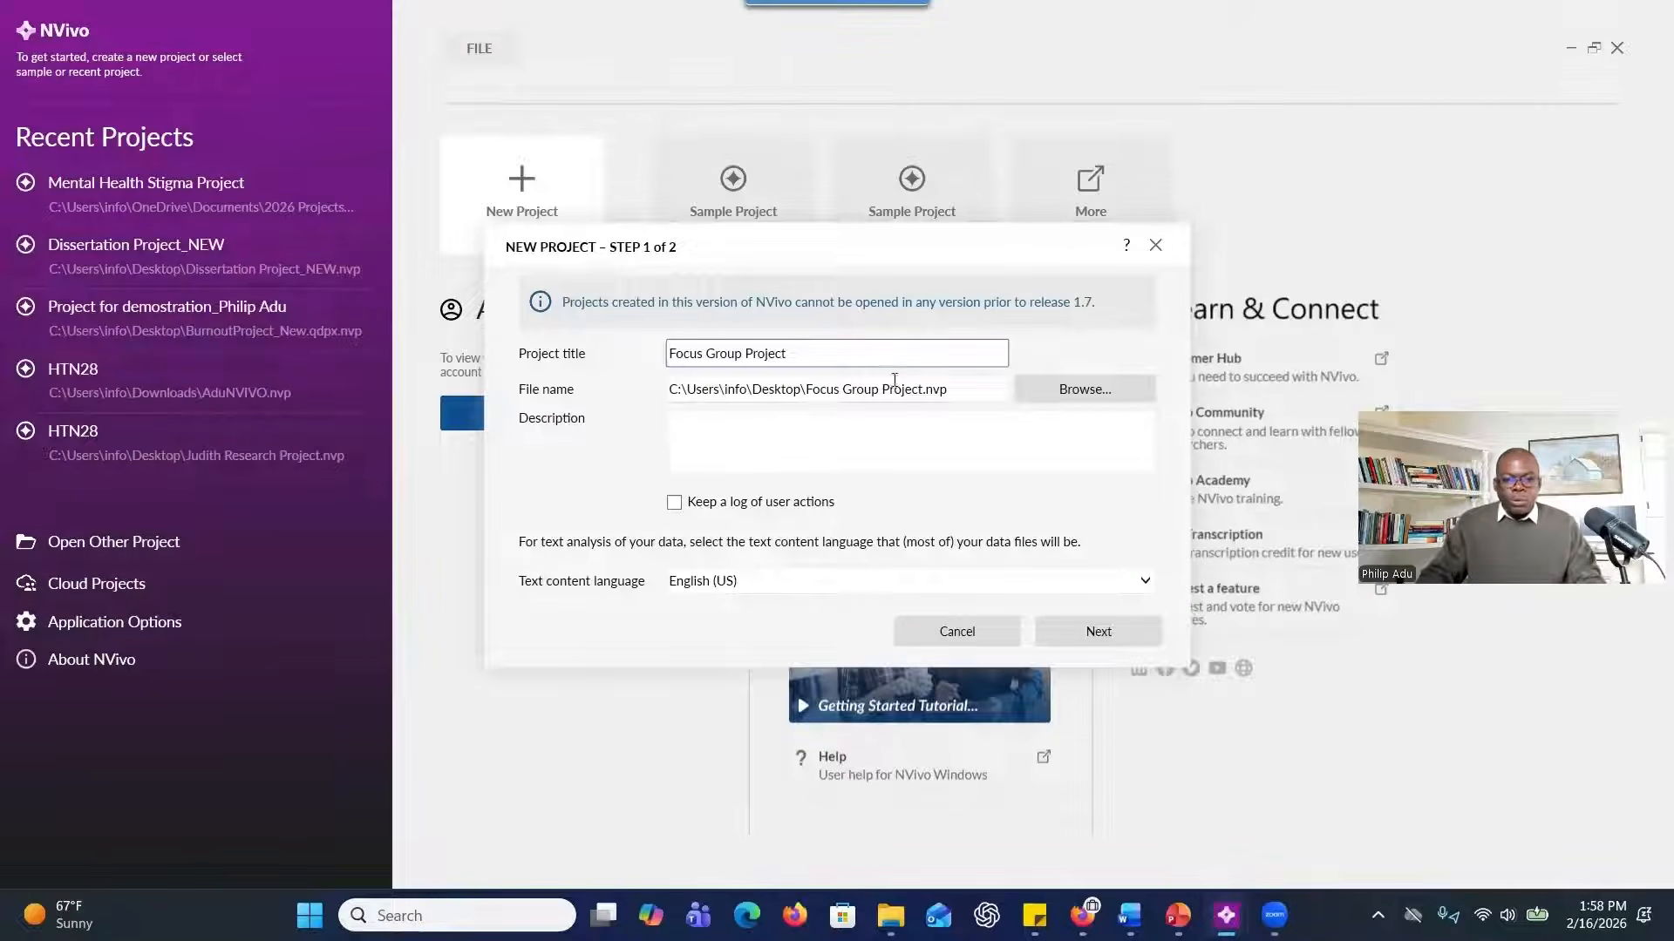
click(1067, 399)
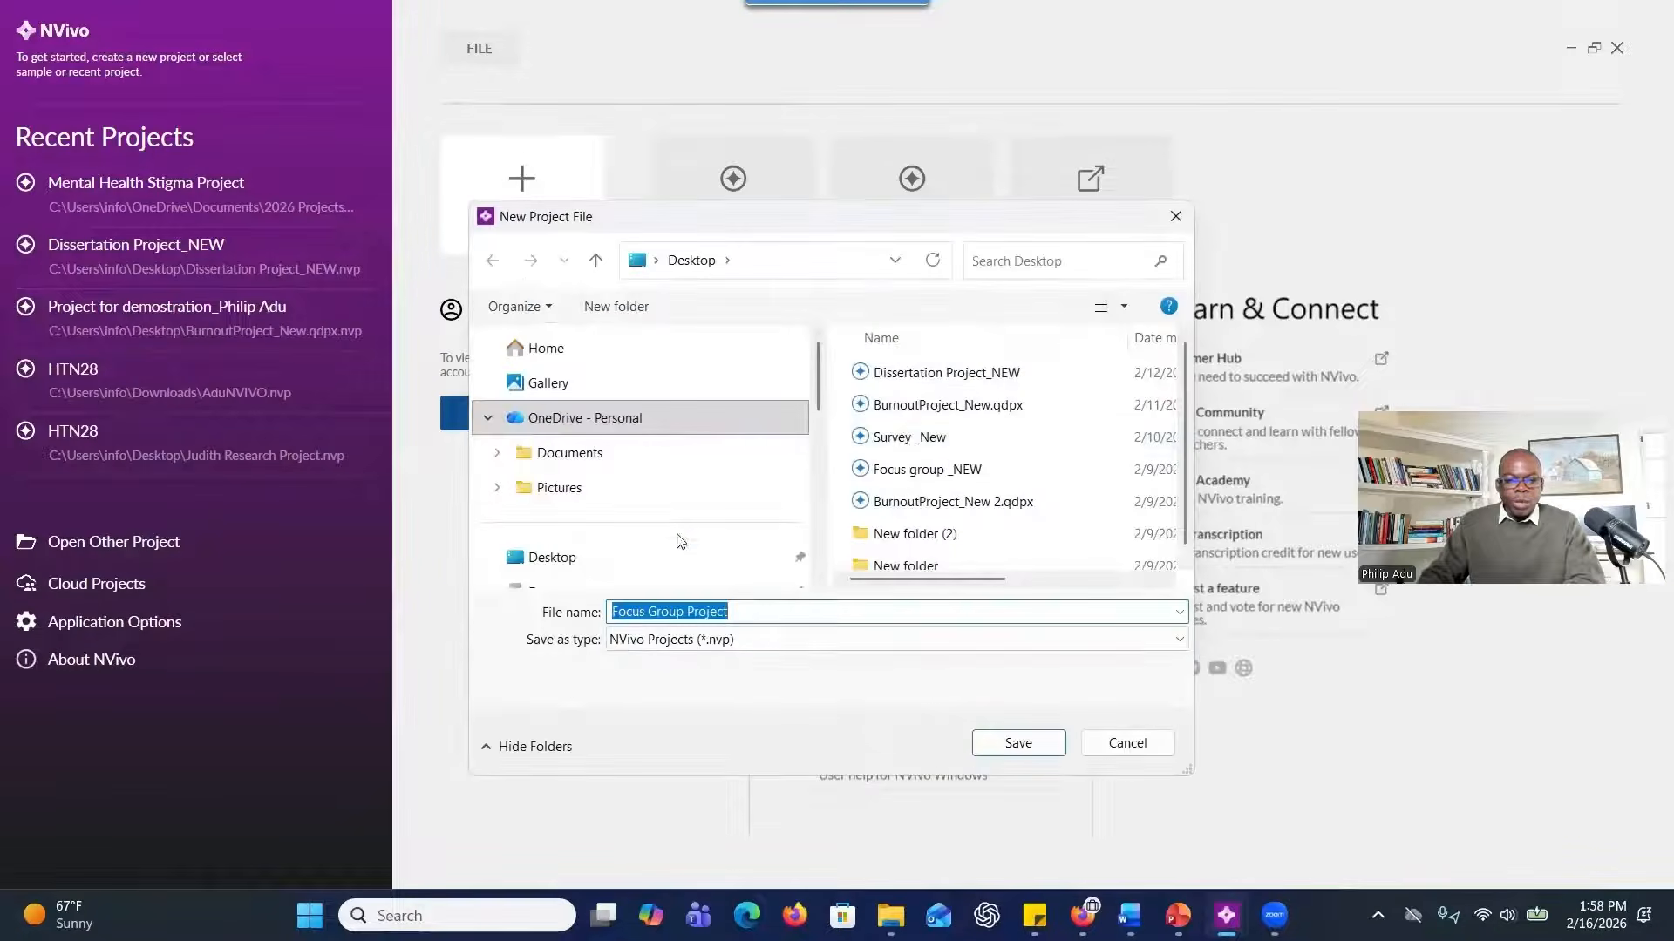
scroll(573, 457, down, 1)
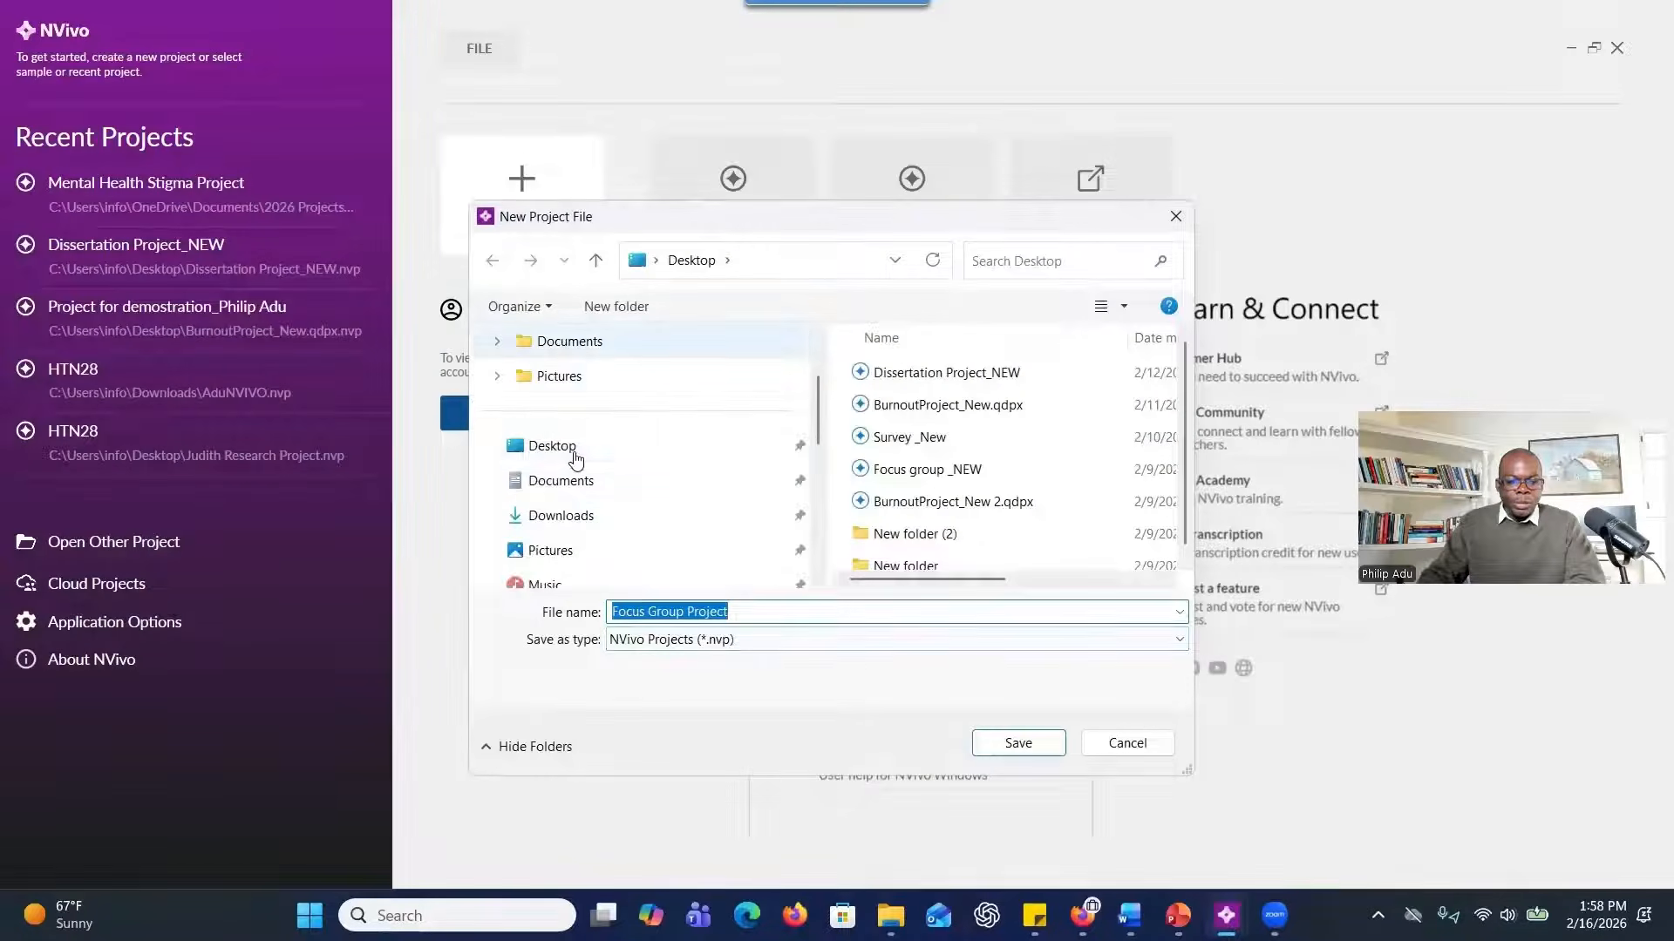
click(1016, 743)
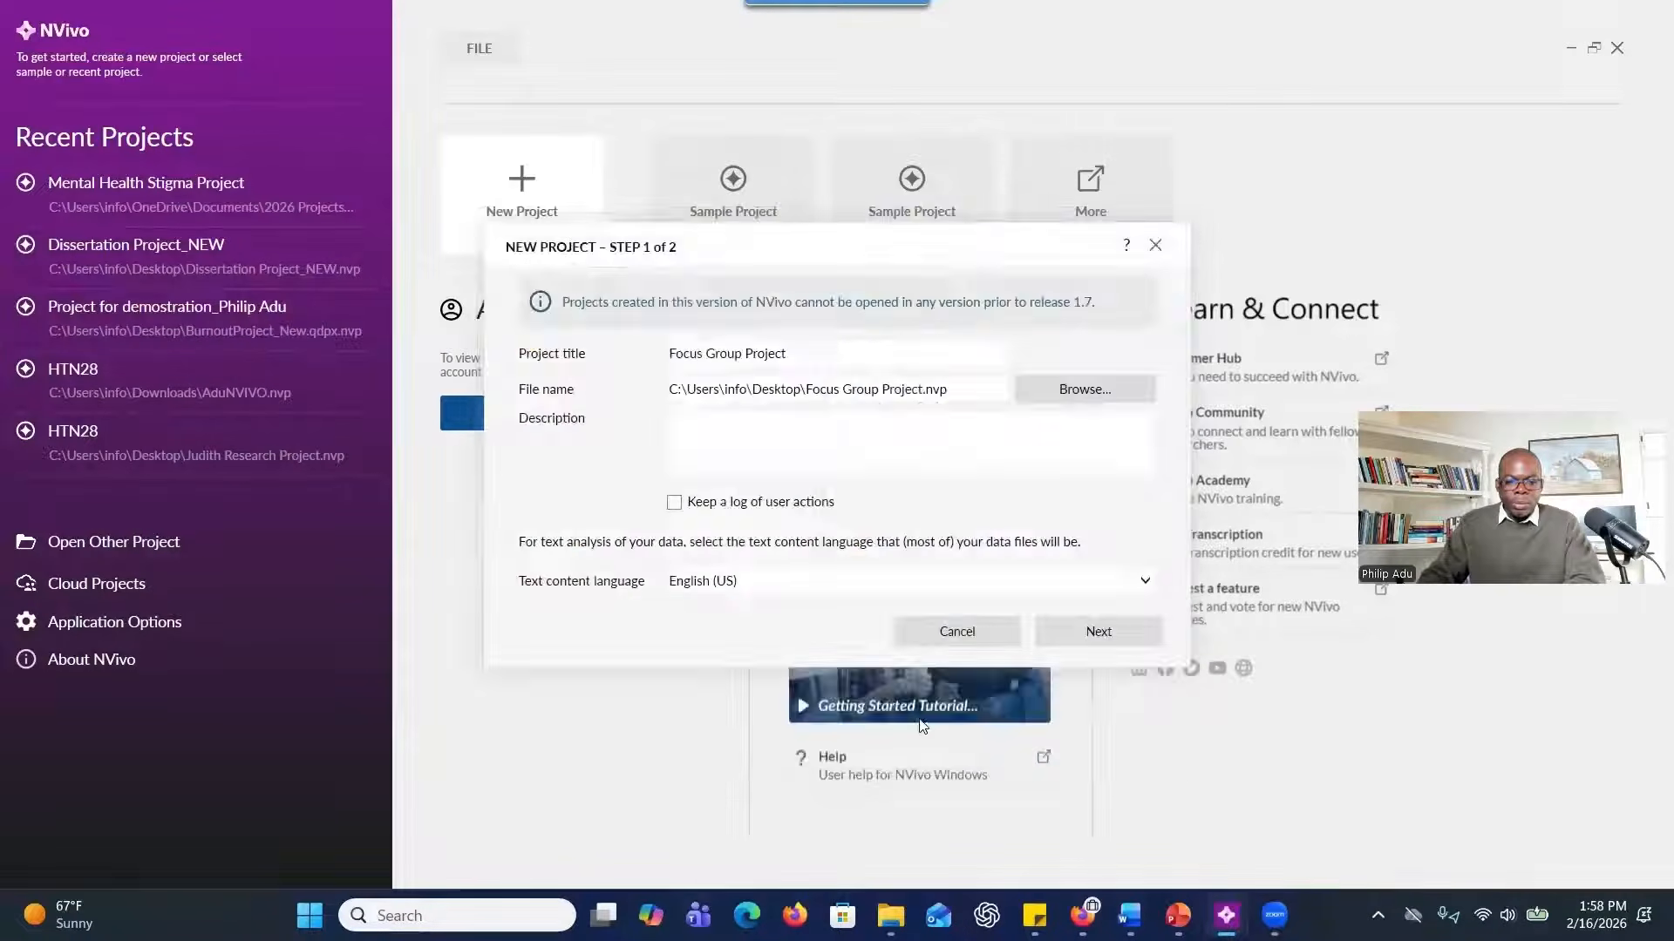
Create the project with an empty description, English (US) text, autosave on and recovery files every thirty minutes.
click(751, 445)
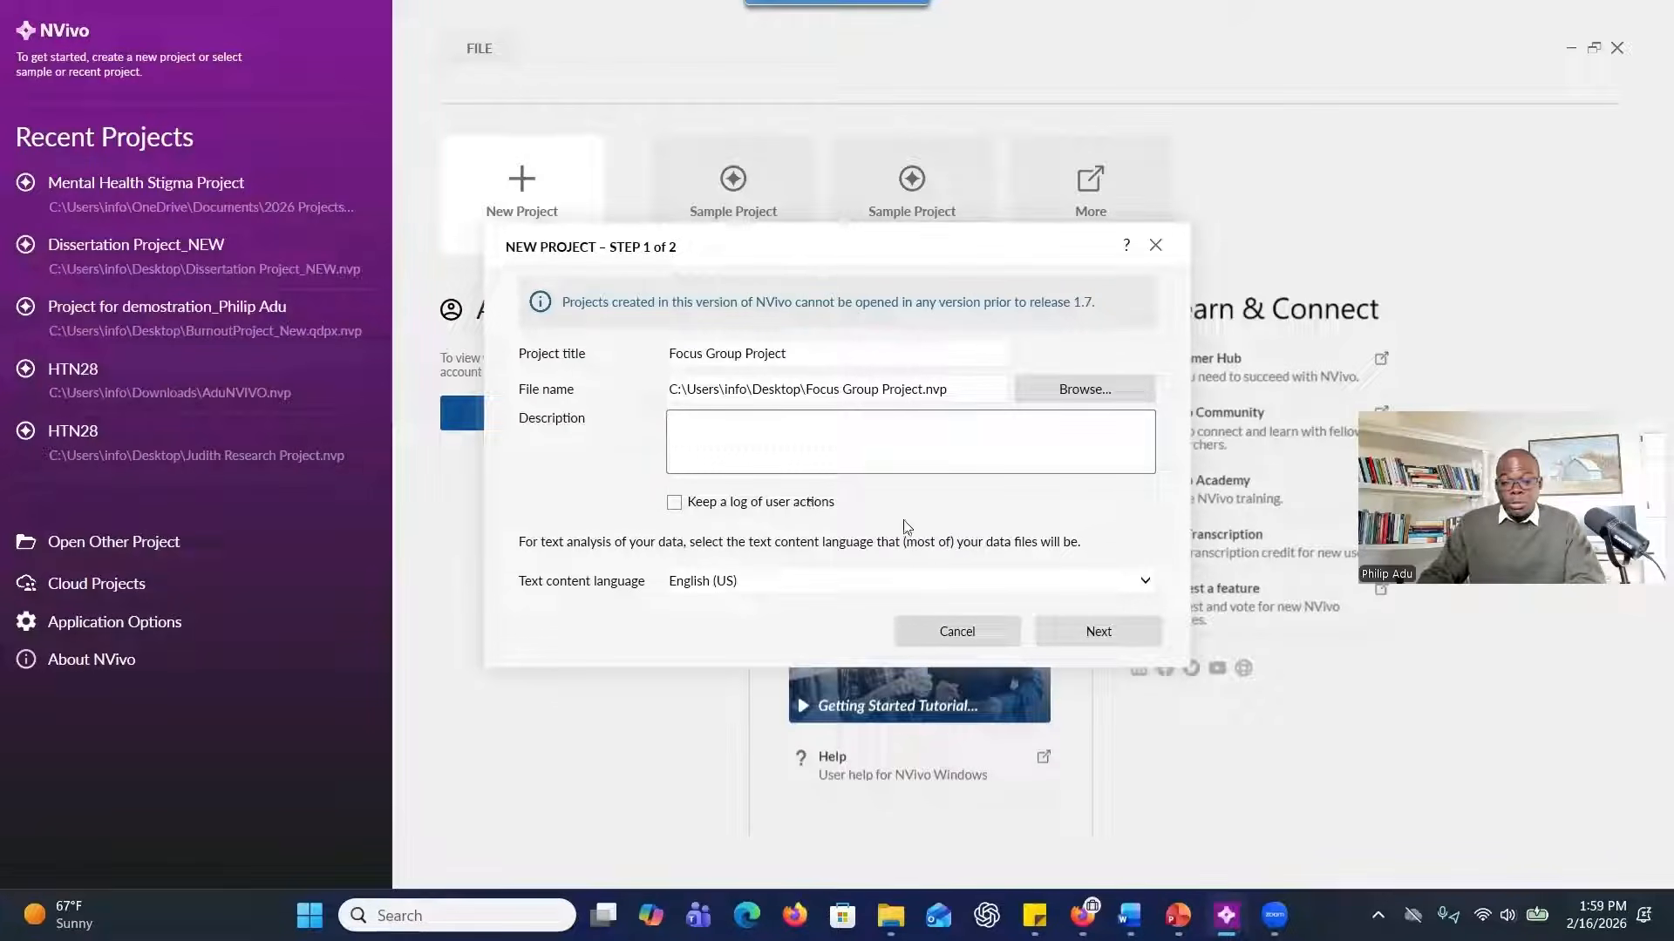
click(1077, 637)
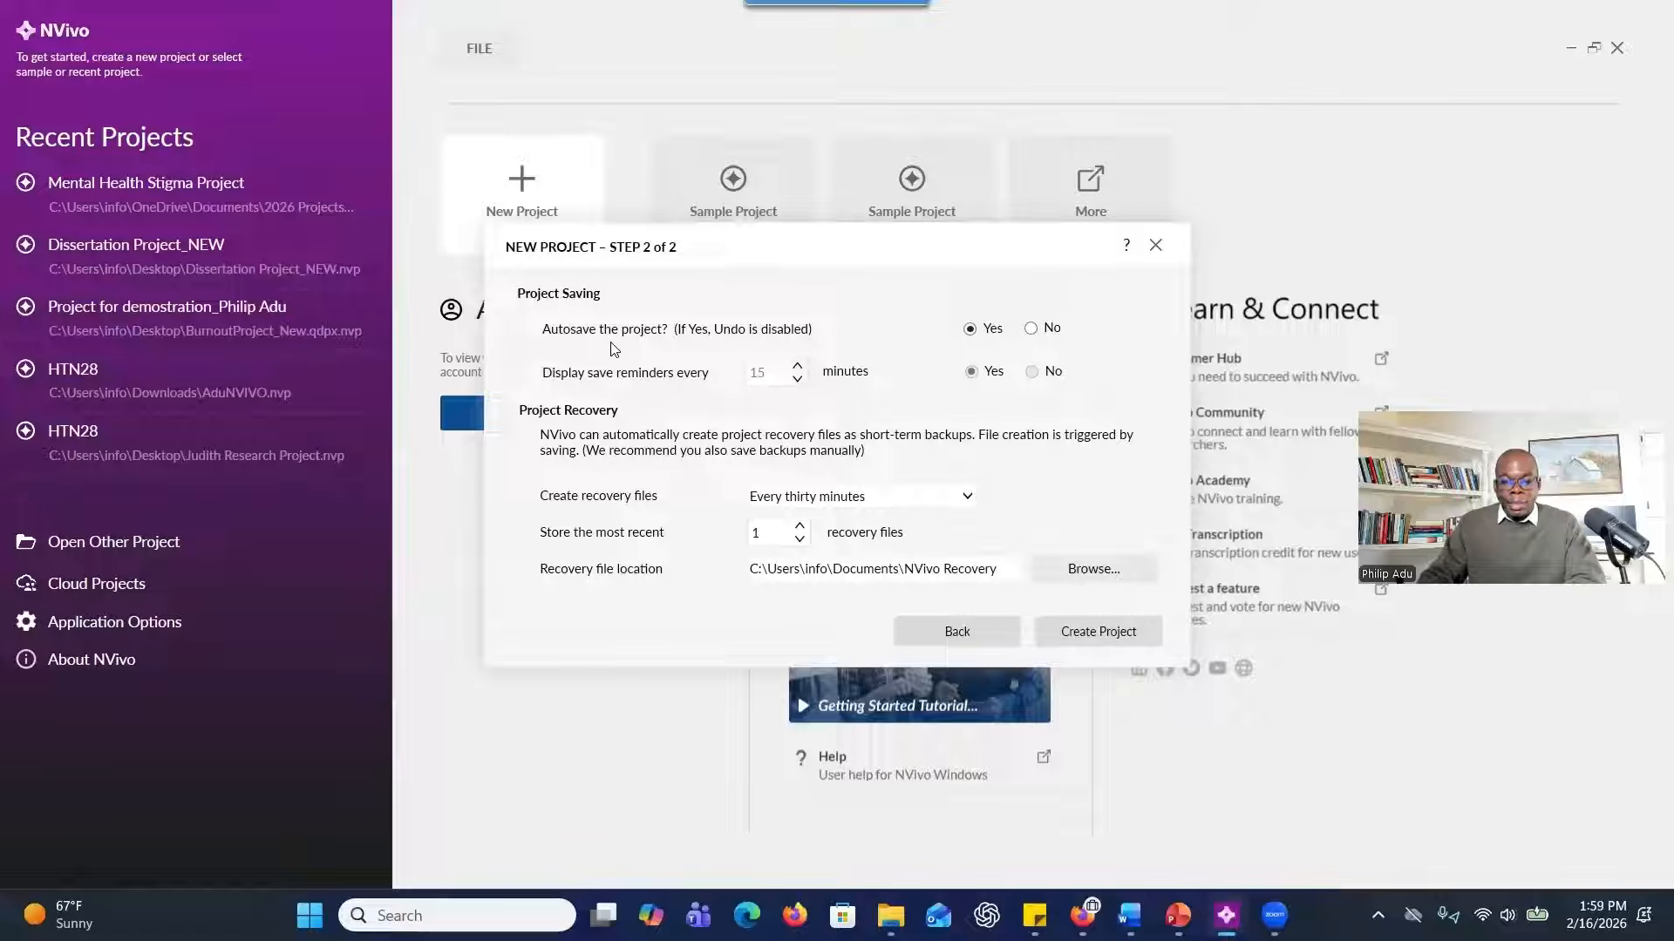
click(1067, 635)
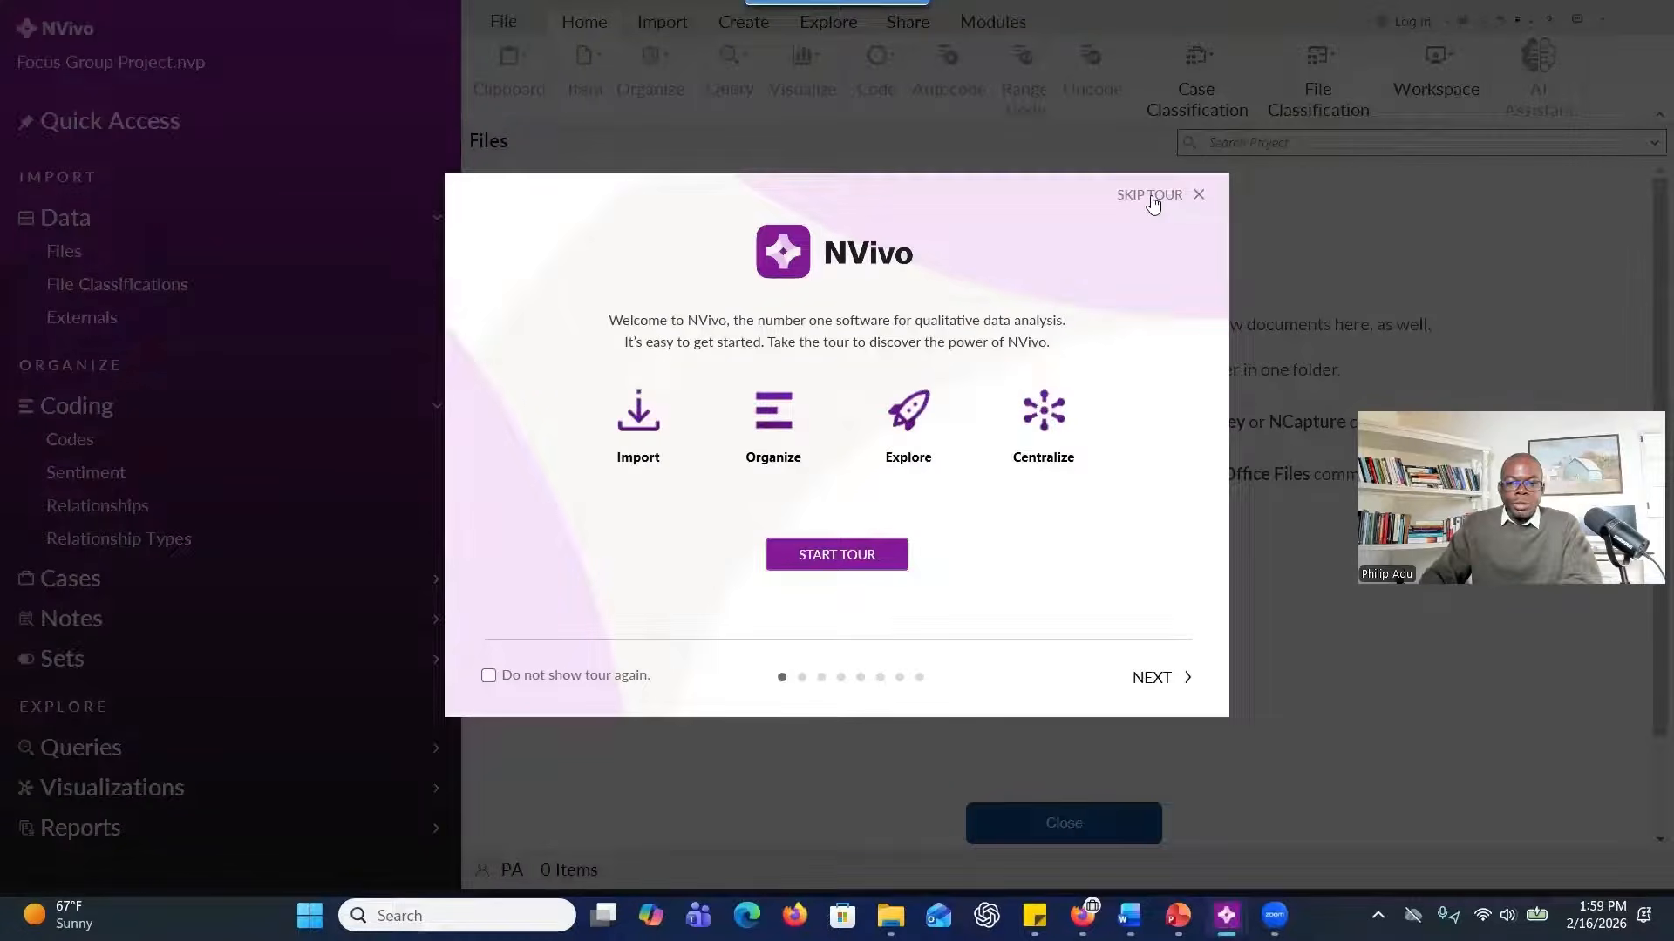
click(1150, 195)
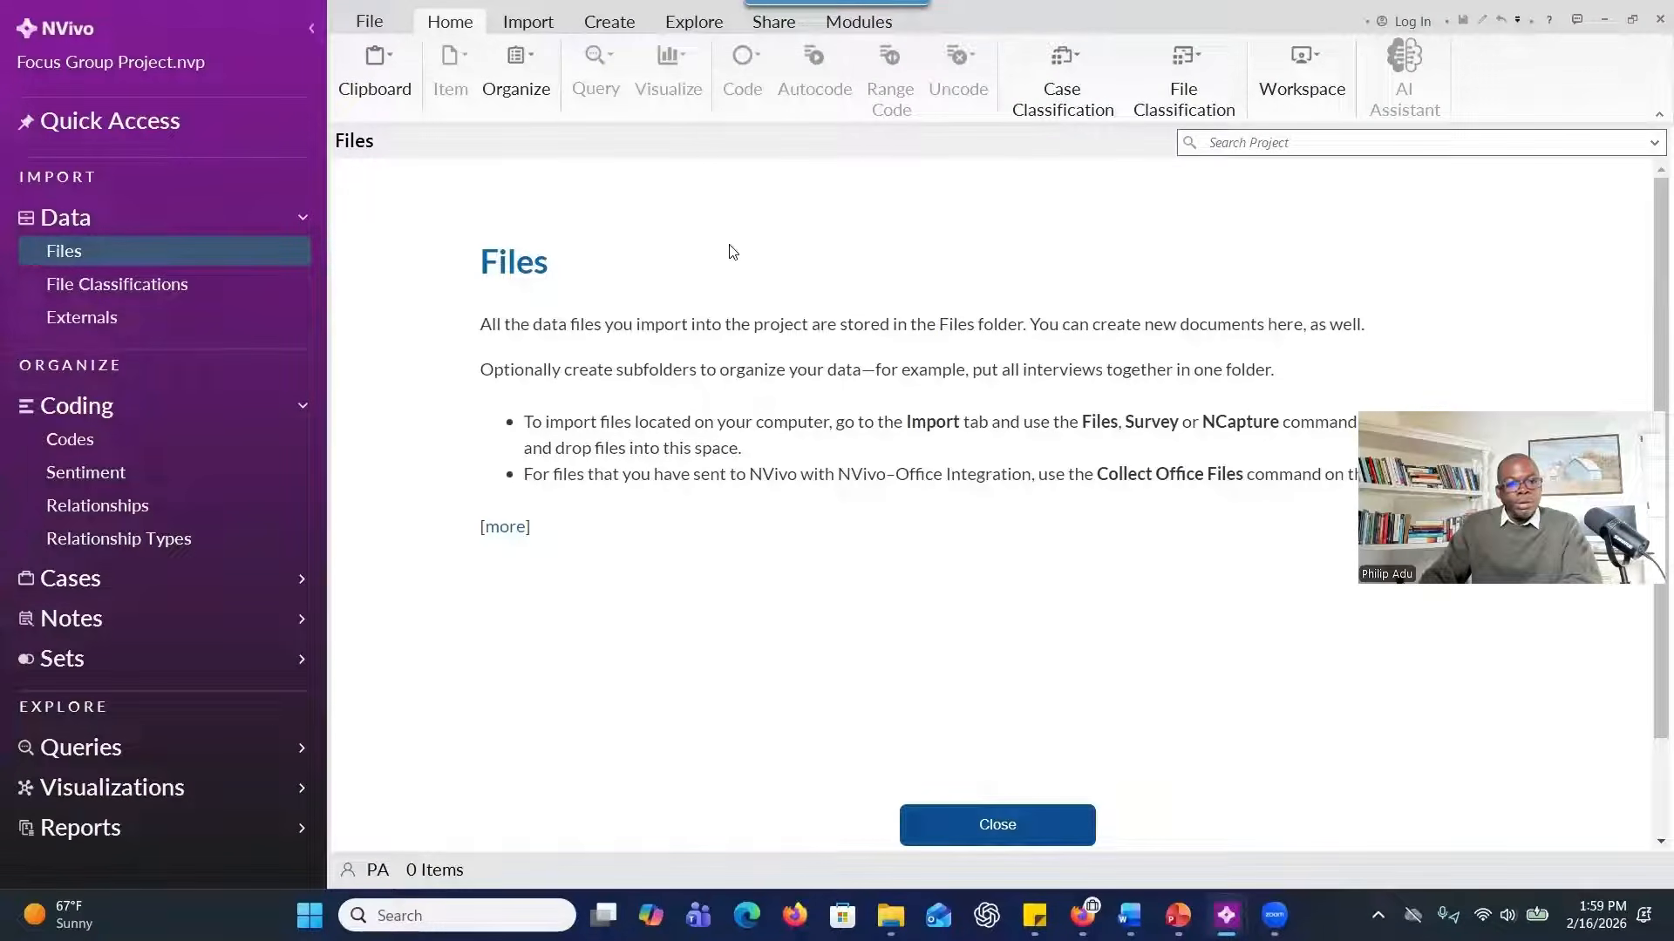
Import the Focus Group One Transcript and Focus Group Two Transcript files from the Session 4 folder into the project.
click(529, 28)
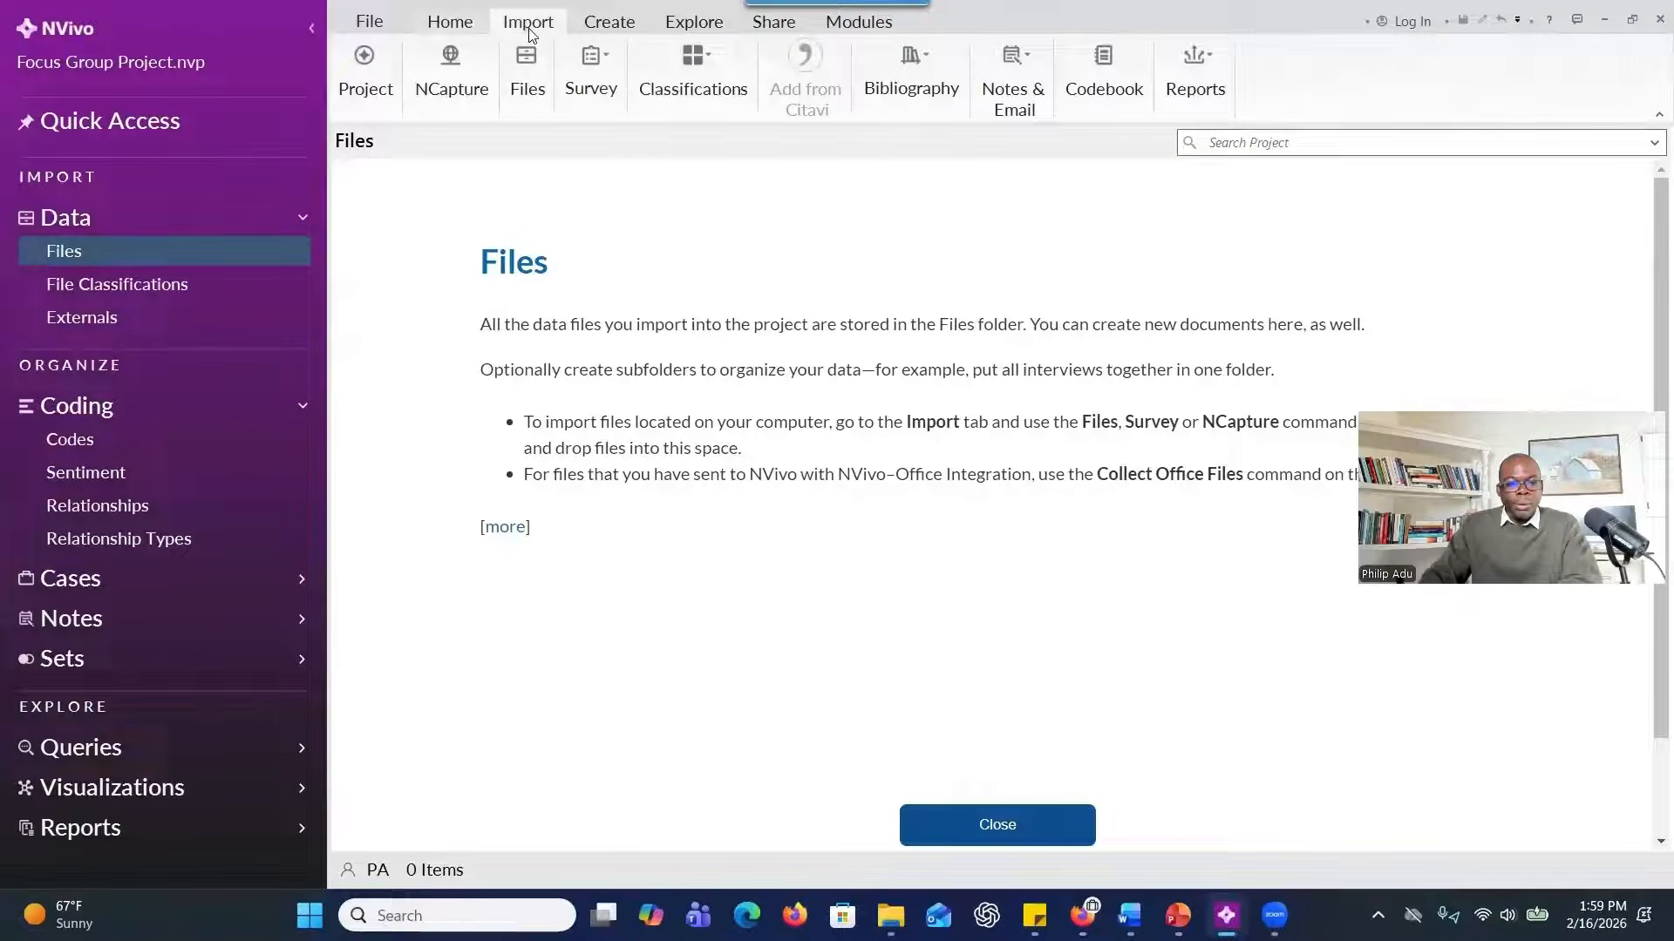
click(537, 91)
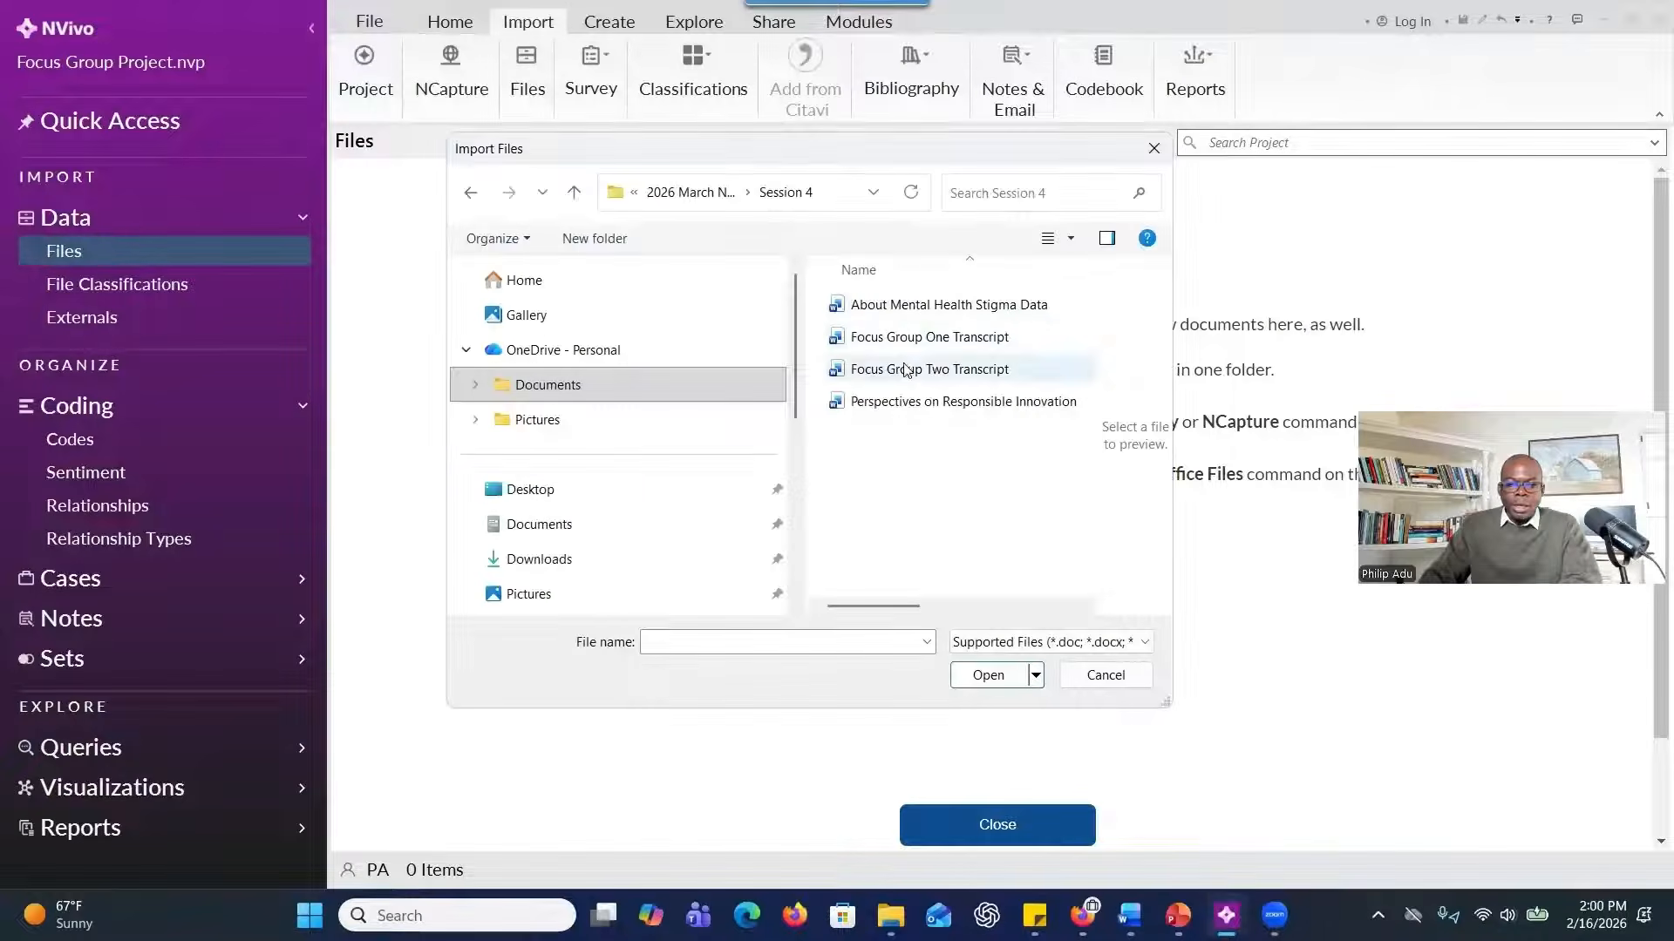
click(906, 372)
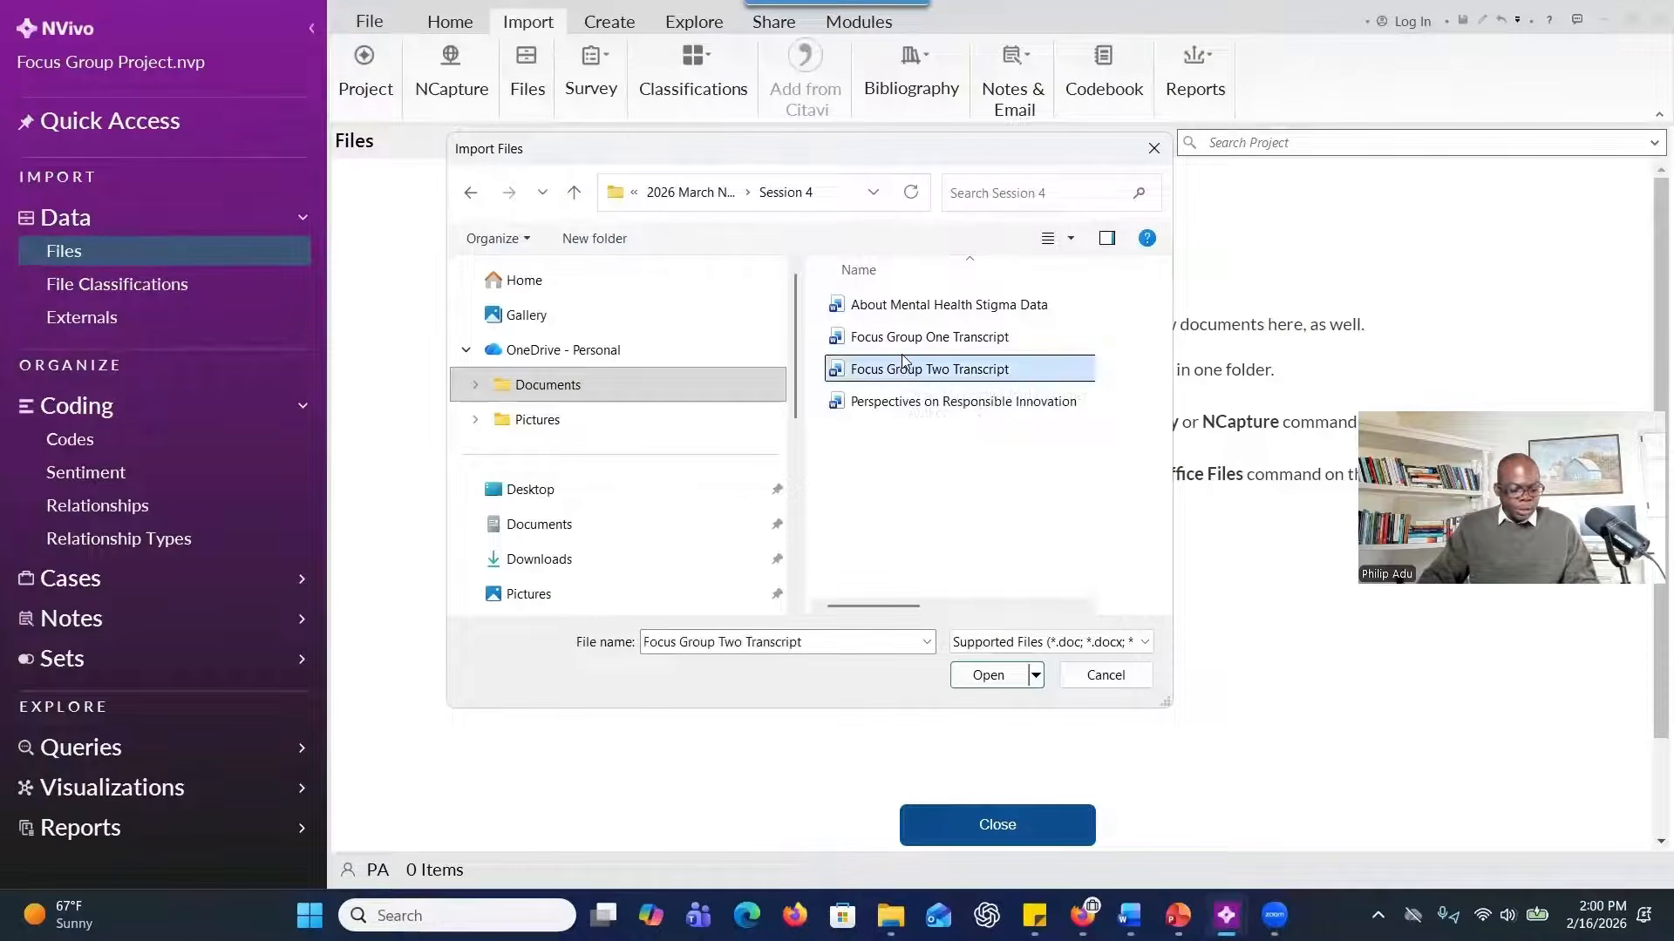
ctrl+click(904, 340)
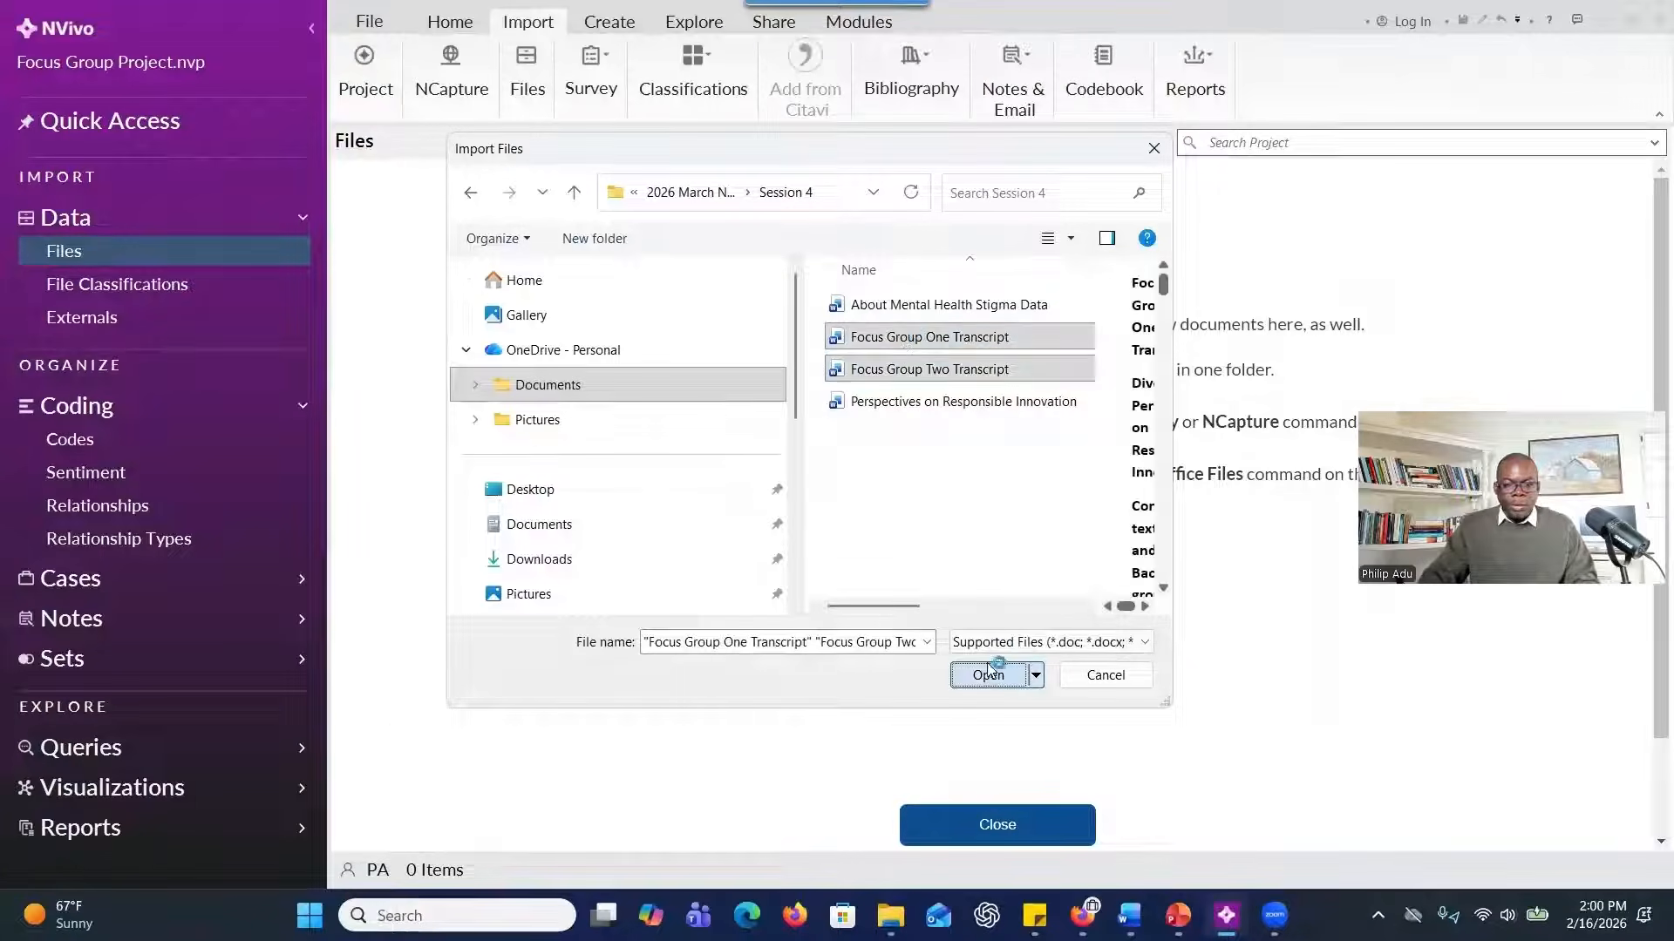
click(988, 674)
click(928, 408)
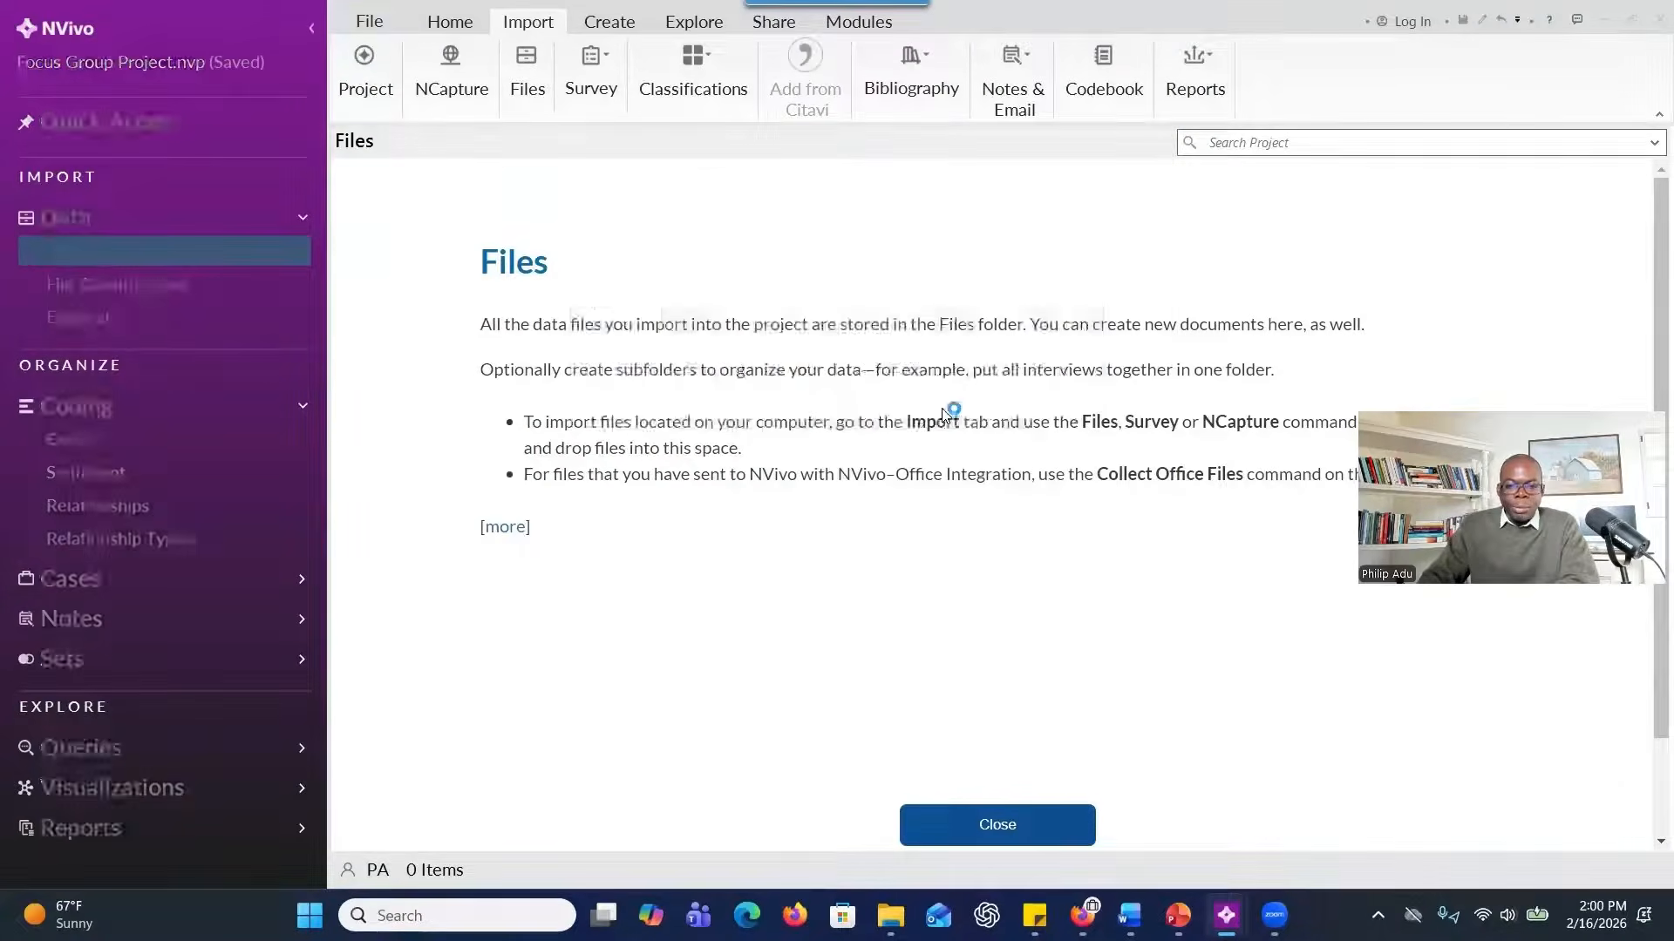
Widen the Name column of the imported files list and open the Focus Group One Transcript.
drag(494, 168, 637, 171)
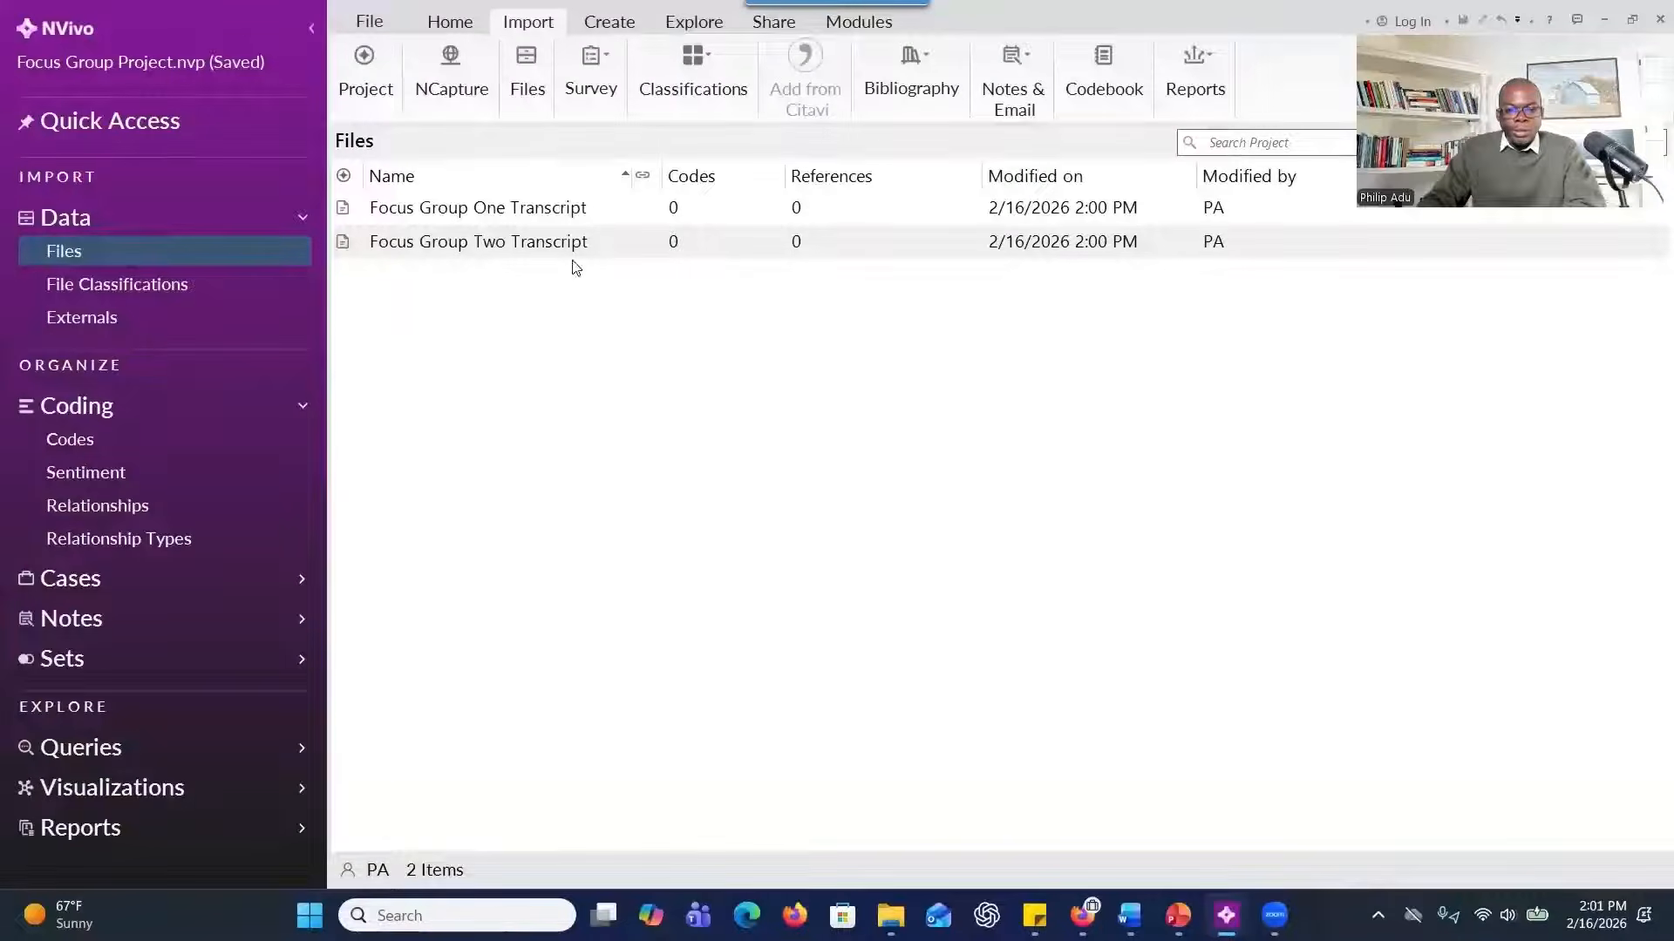
double_click(544, 214)
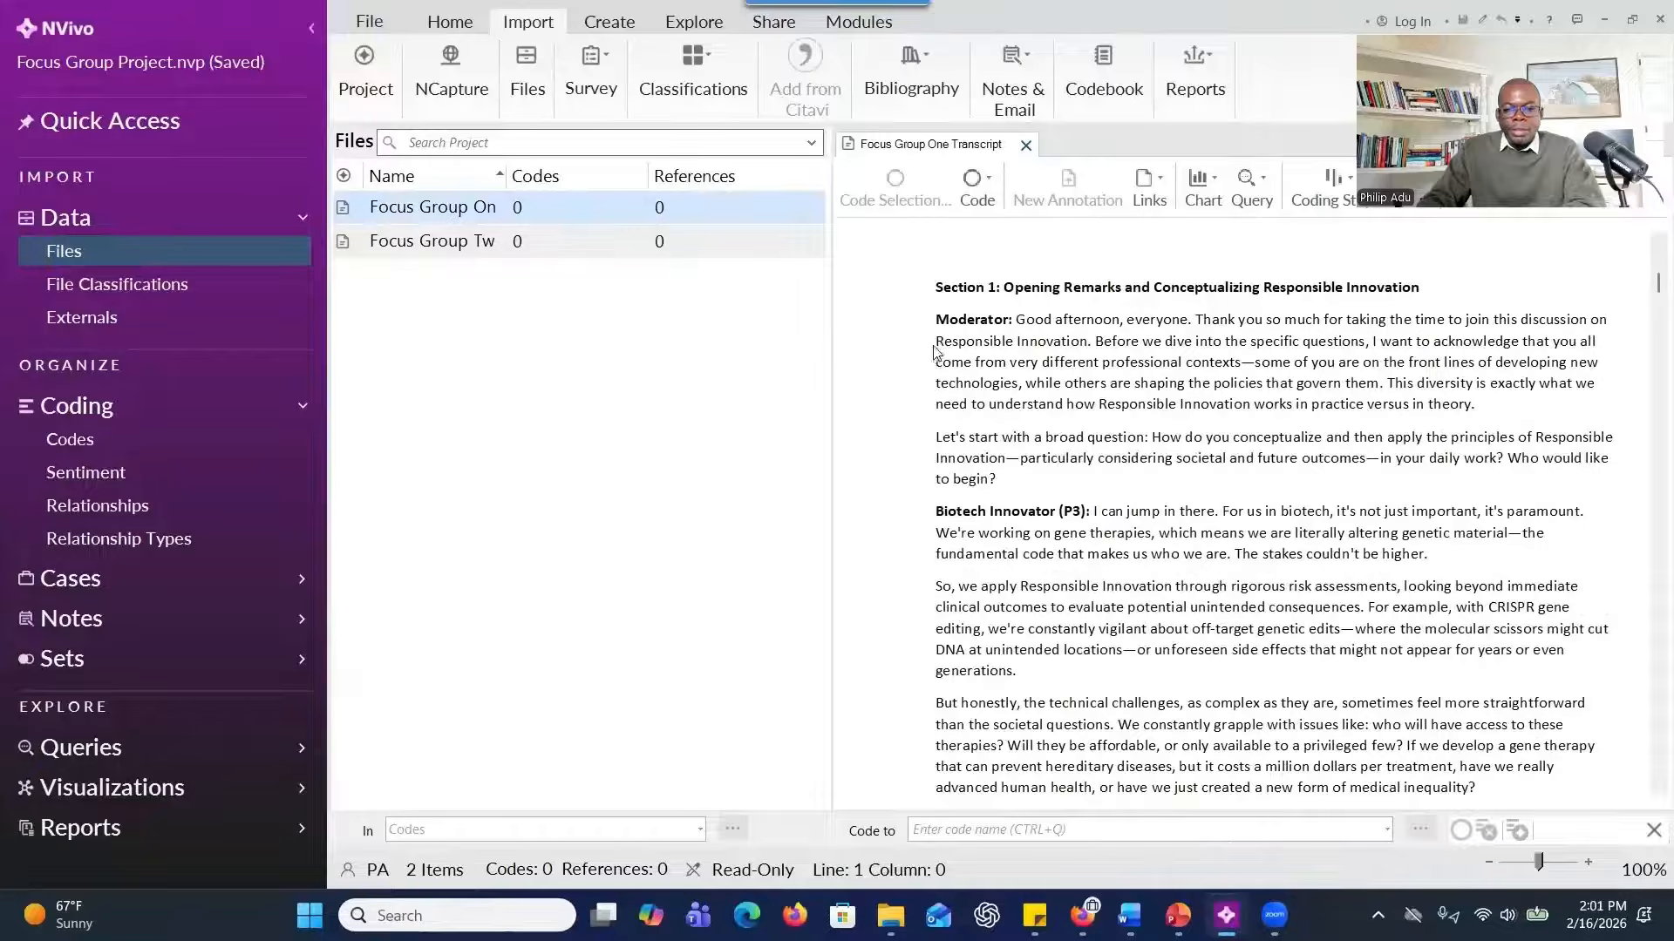
Examine the bold speaker labels in the Focus Group One Transcript, such as Biotech Innovator (P3) and AI Tech Innovator (P1).
drag(950, 507, 1064, 511)
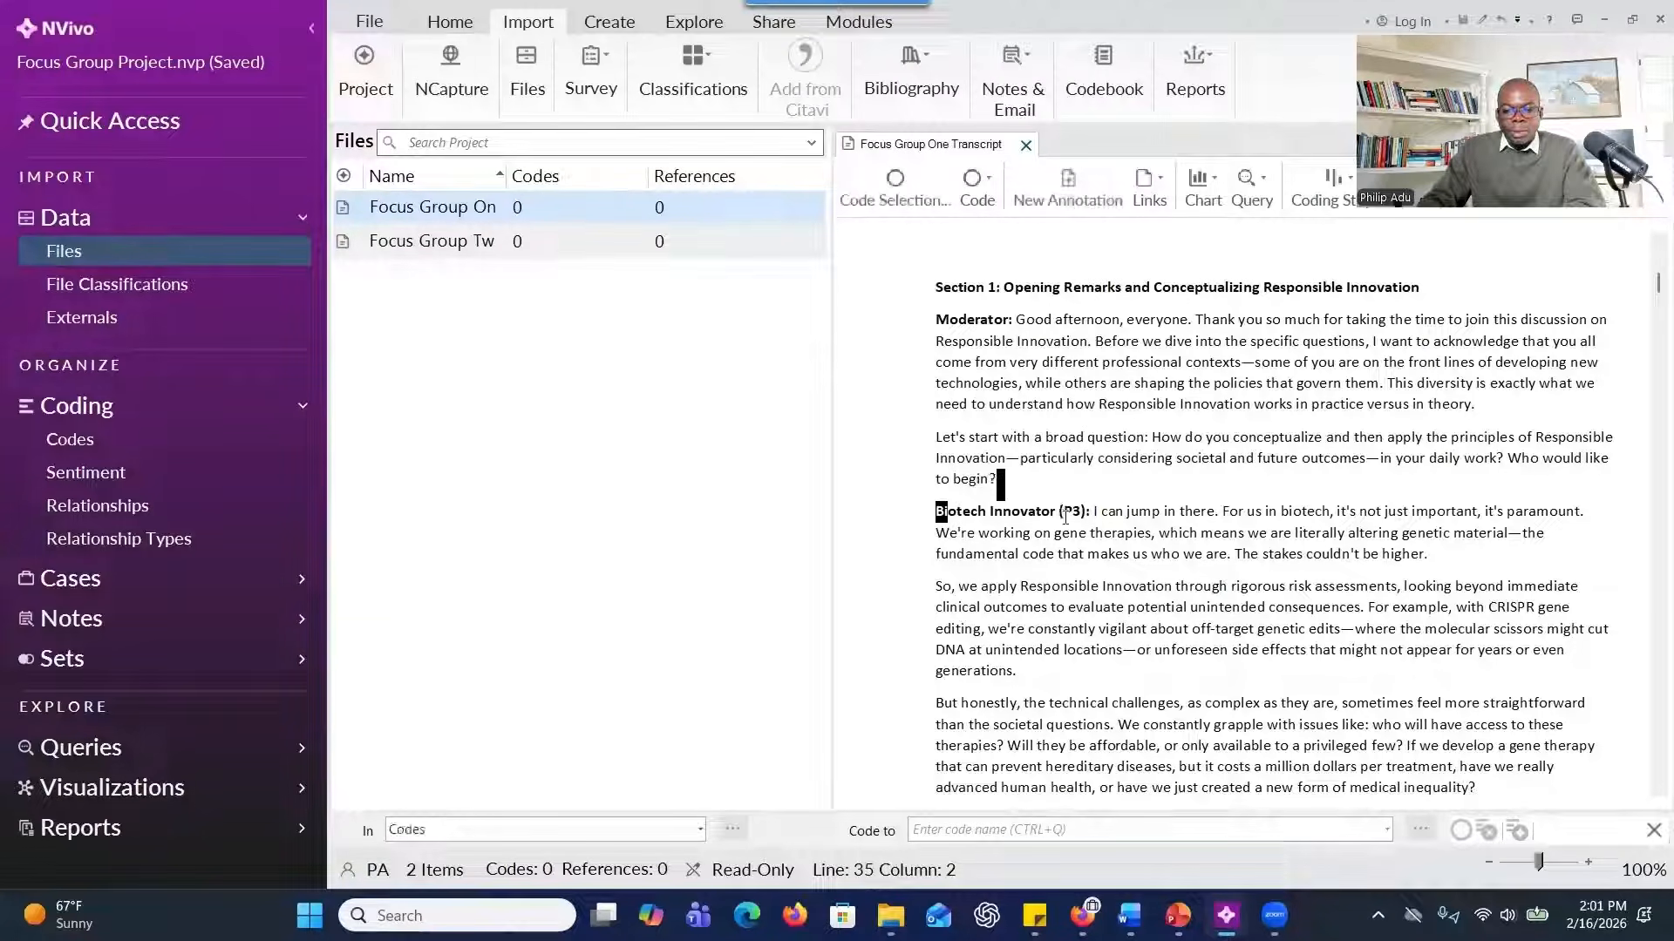
scroll(1015, 579, down, 5)
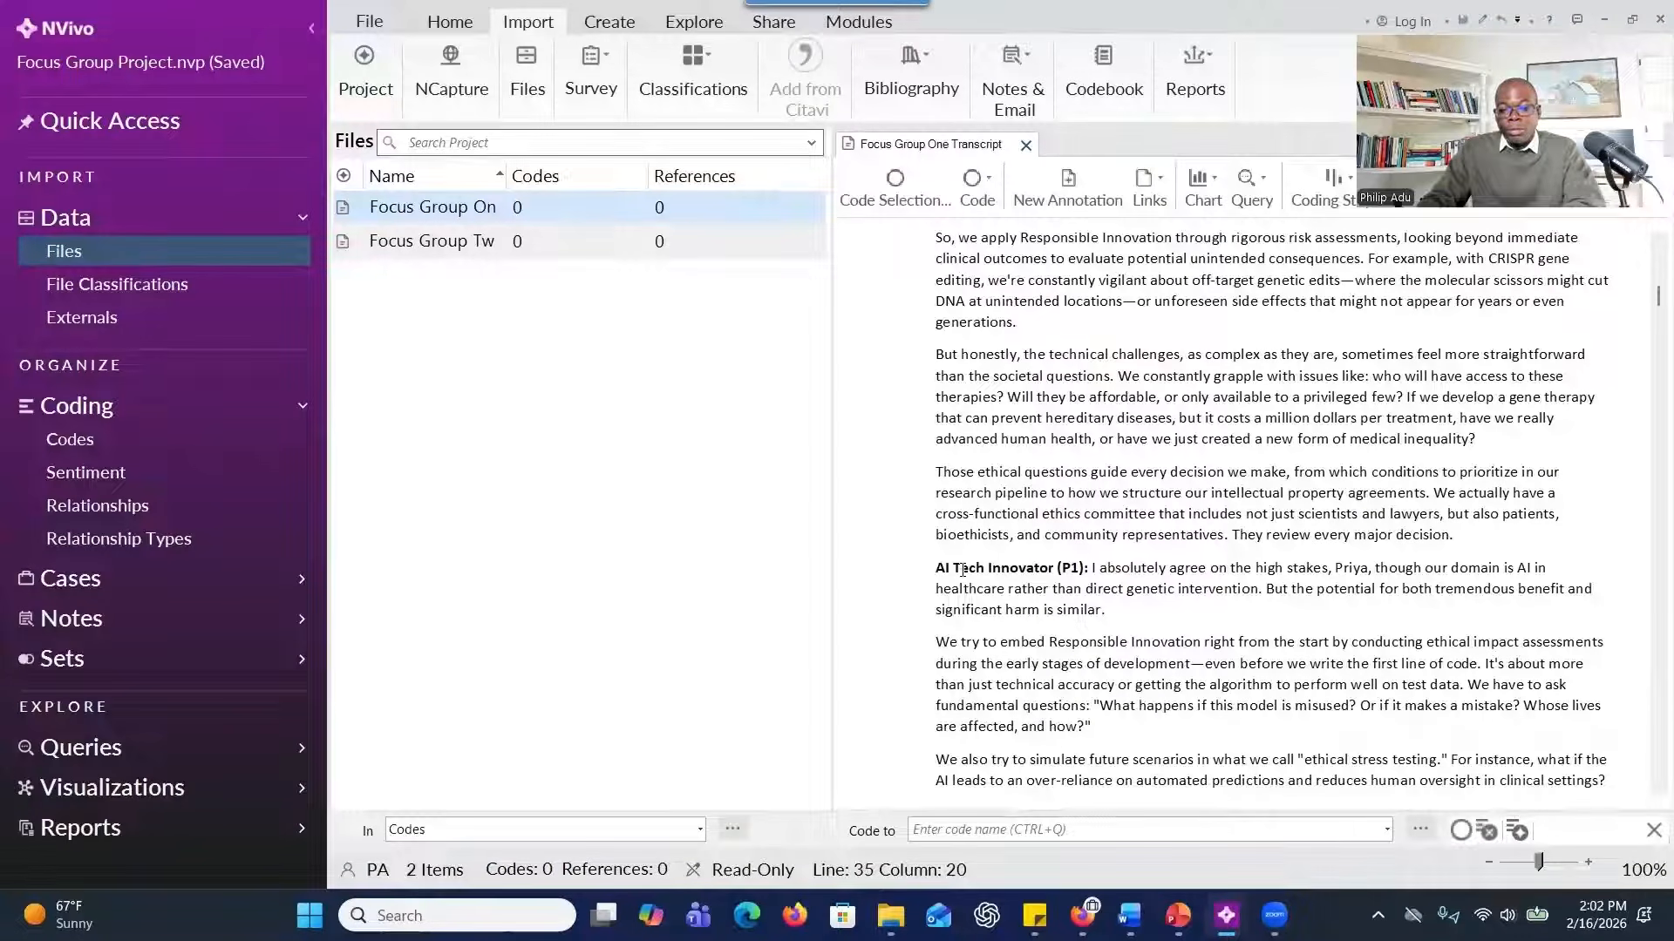
drag(974, 569, 1057, 565)
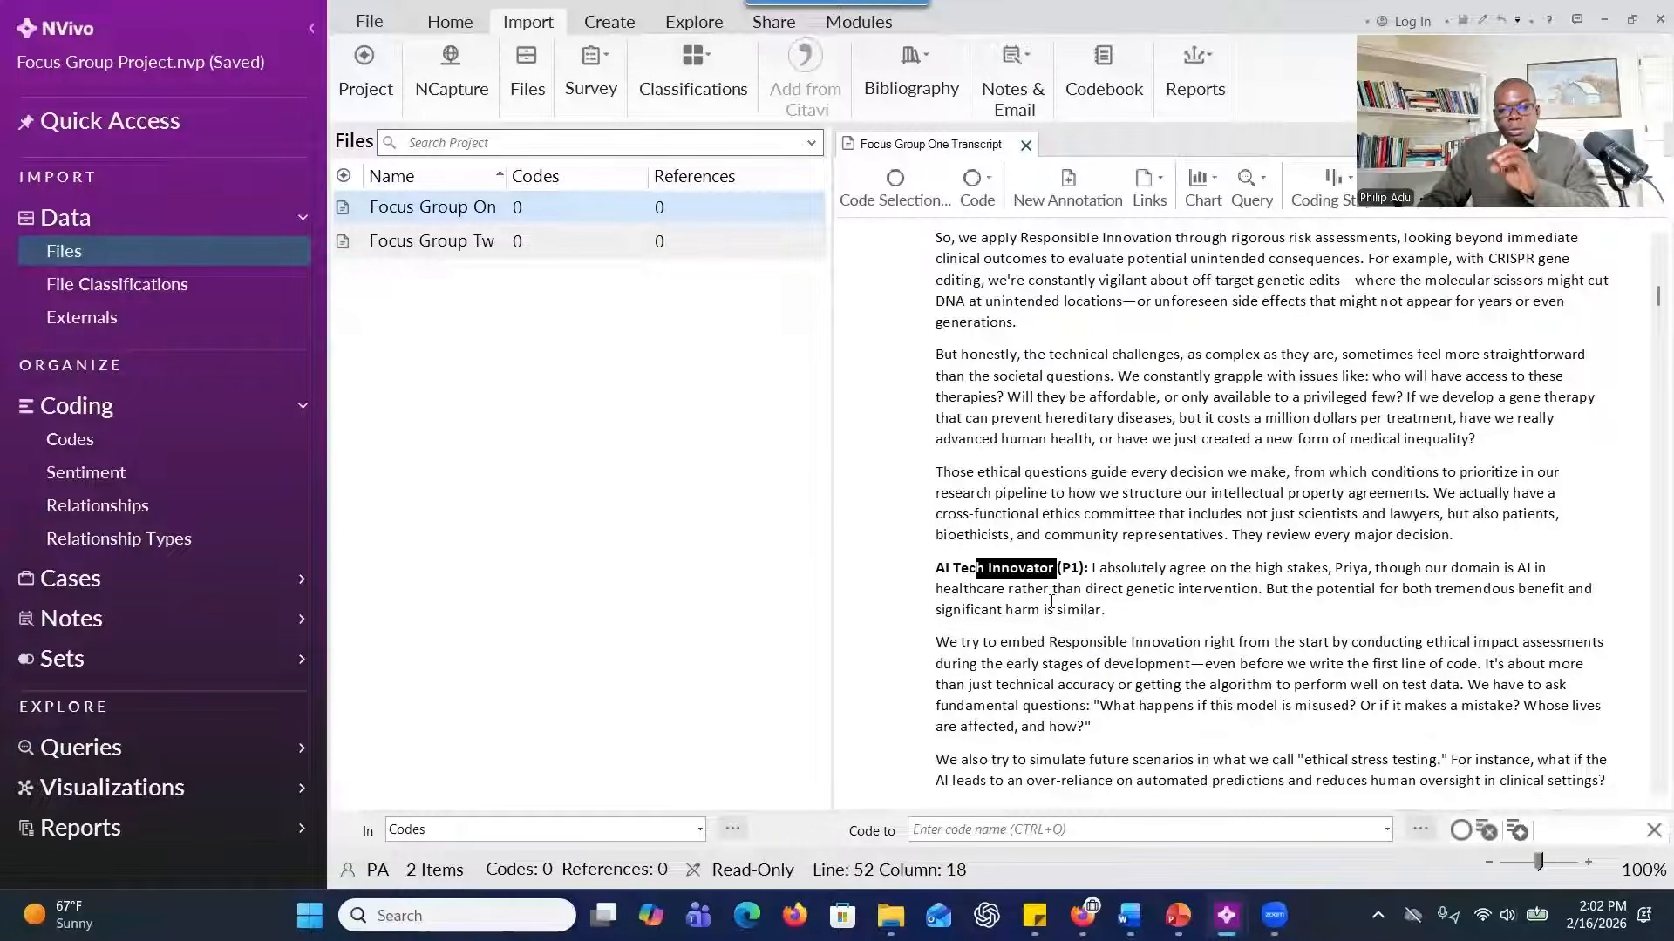
drag(1099, 565, 944, 567)
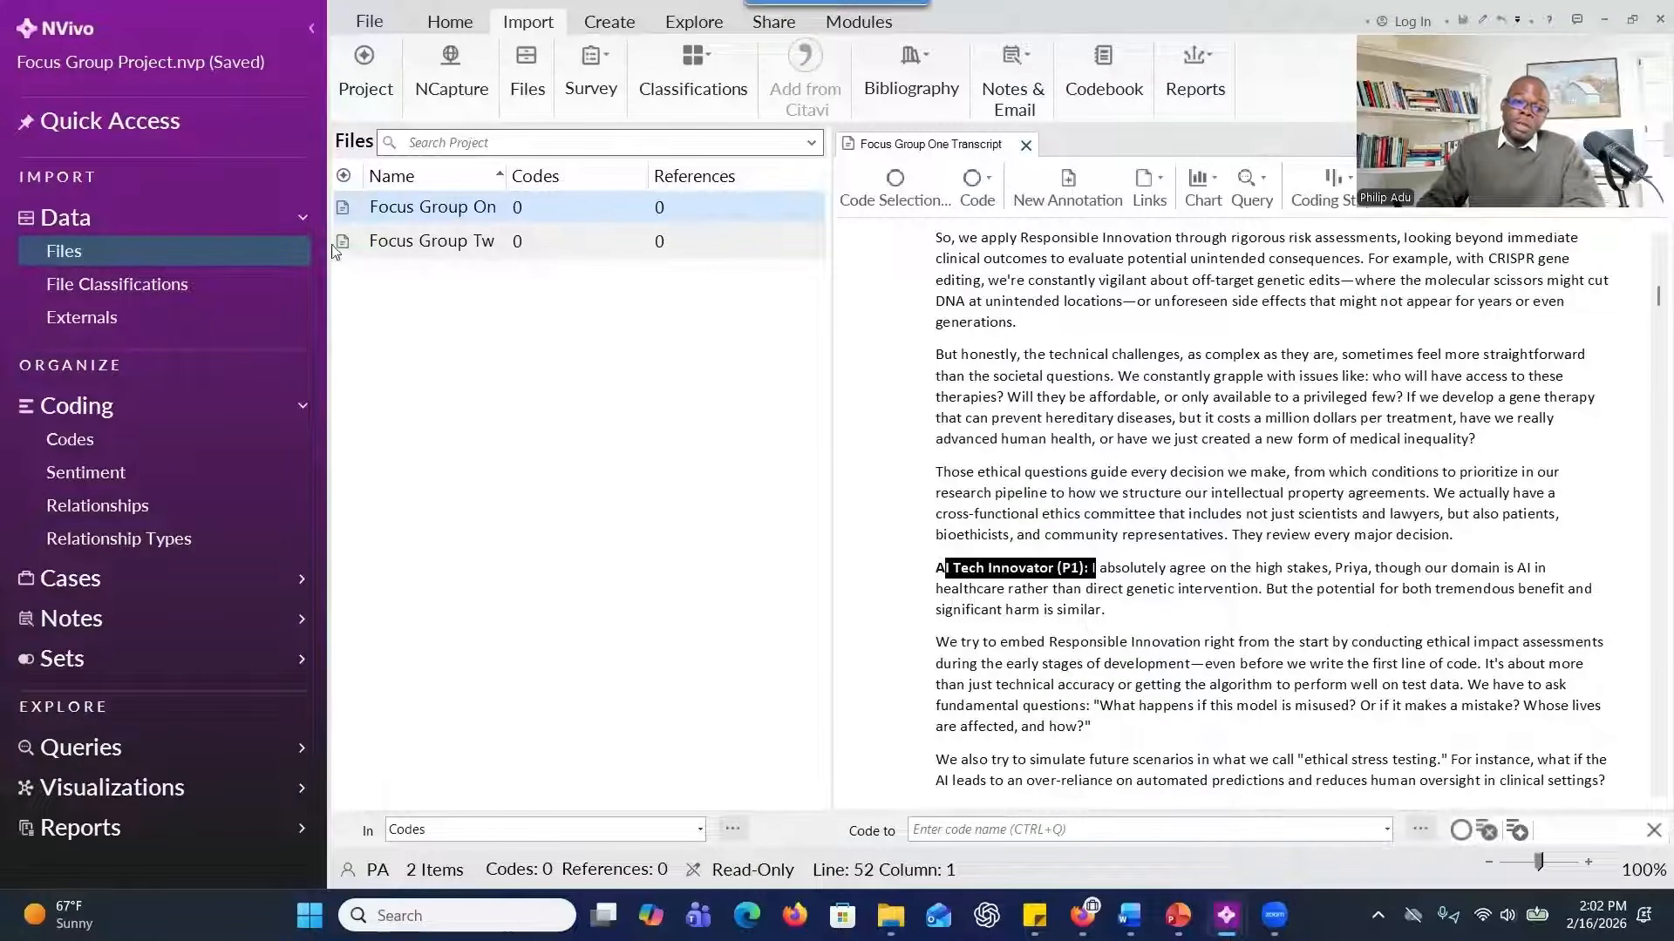
click(419, 231)
ctrl+click(427, 218)
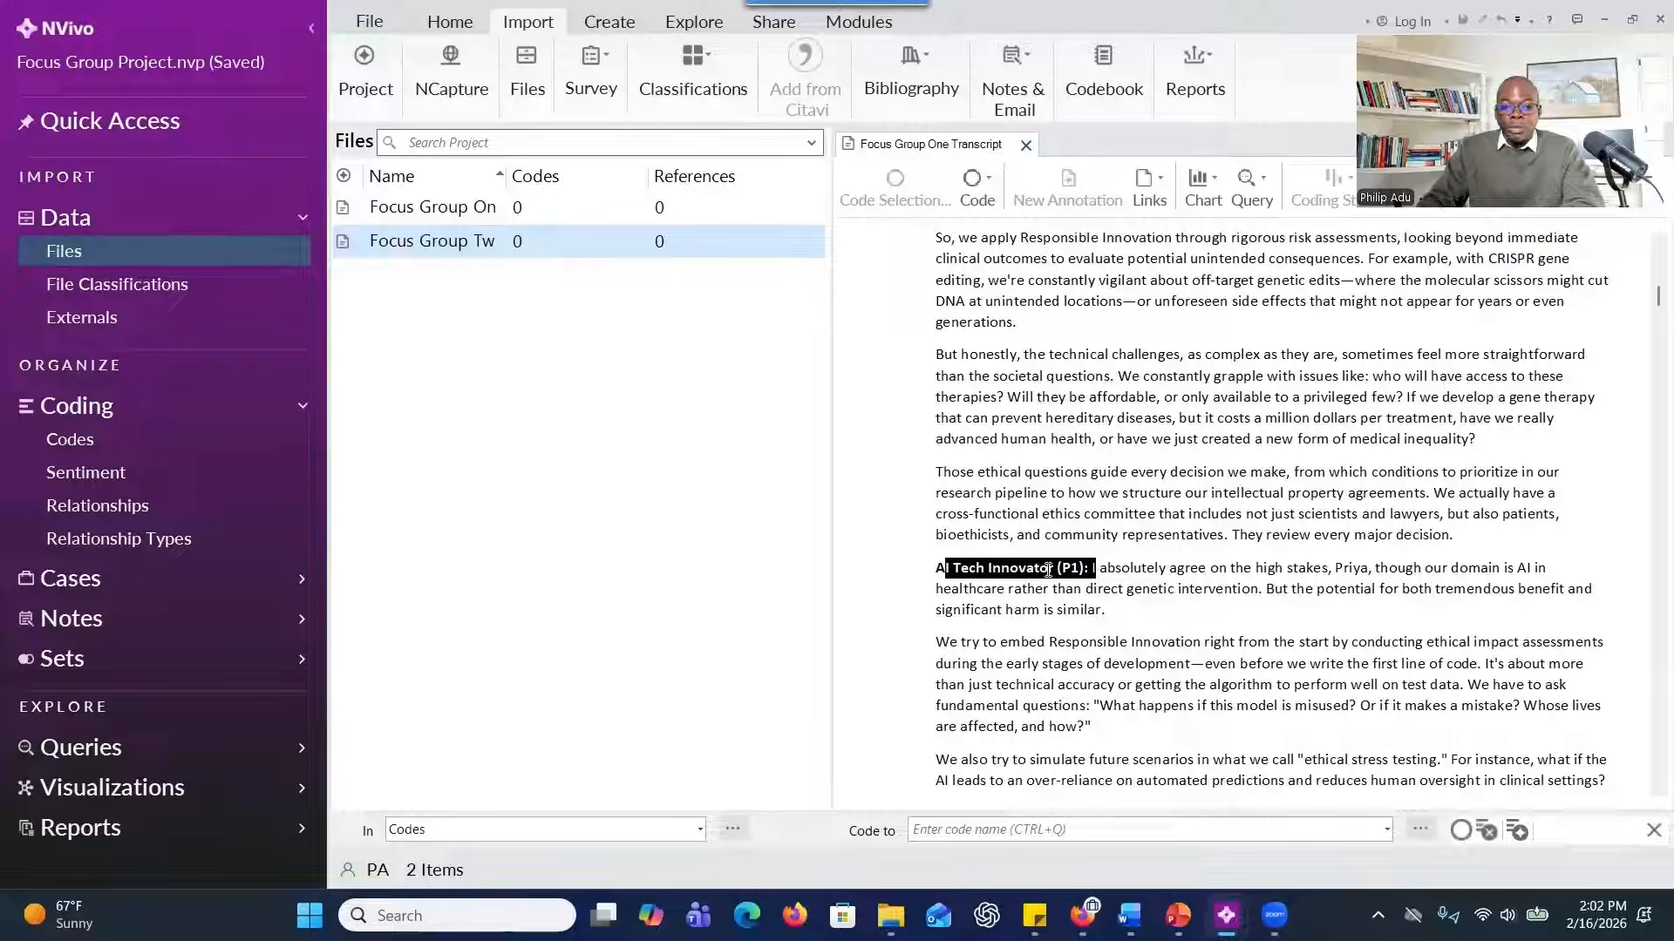
scroll(1048, 571, down, 8)
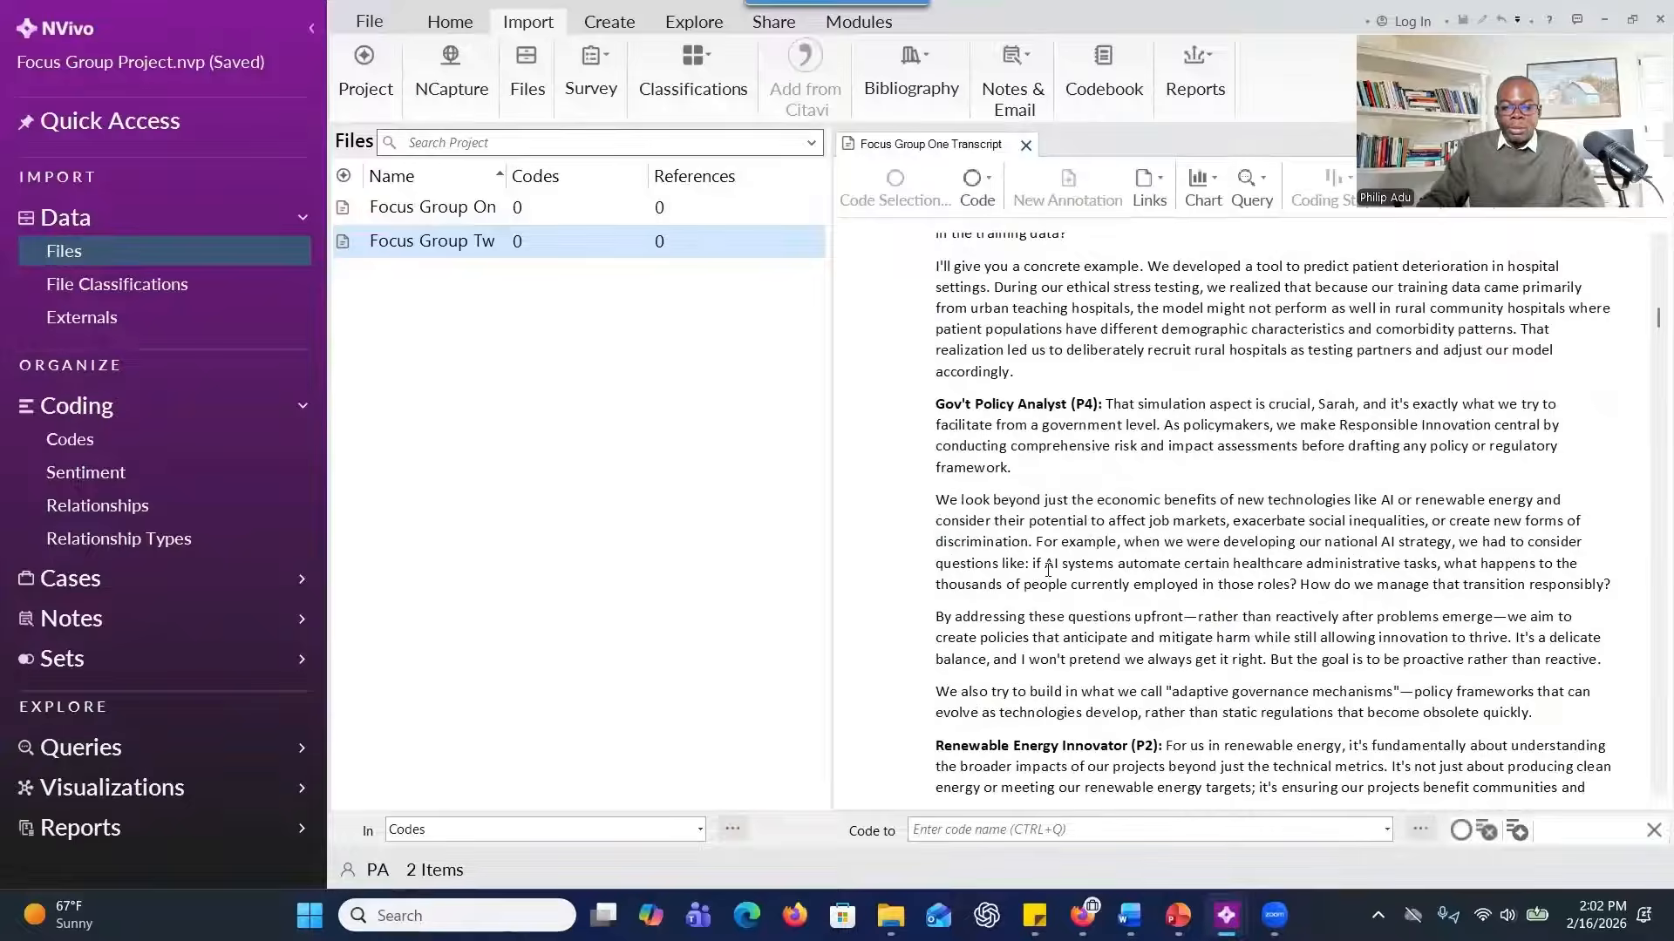
scroll(1048, 571, up, 8)
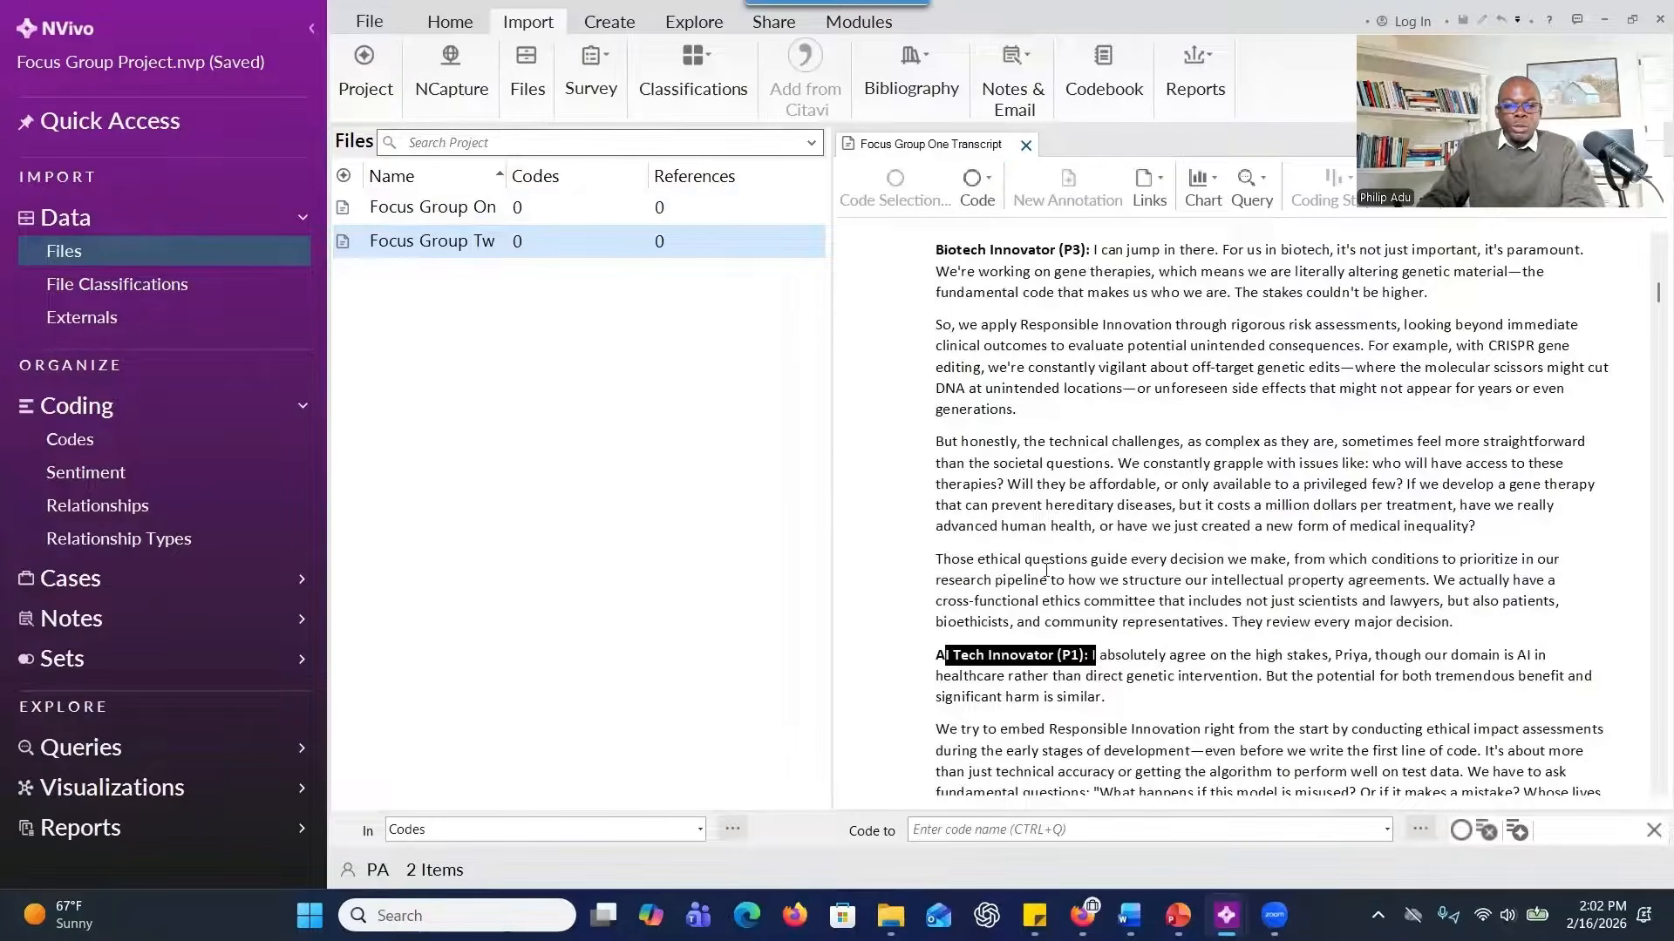
Select both focus group transcripts and start autocoding them by speaker name, continuing to the entry of the speakers.
click(427, 206)
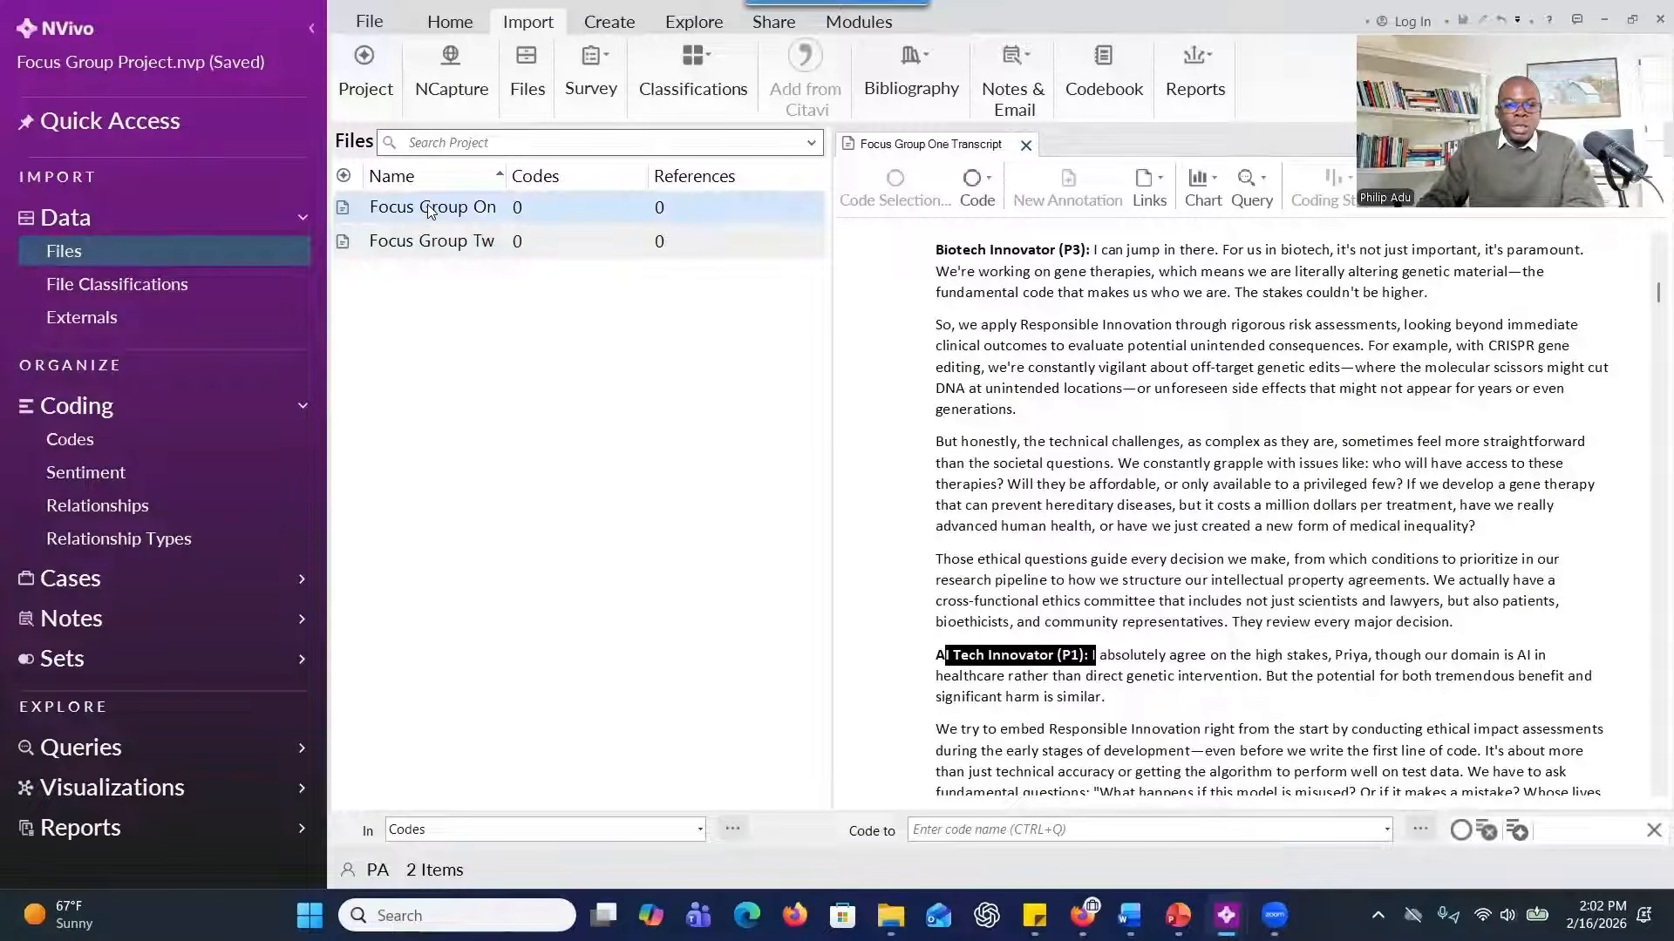
key(ctrl+a)
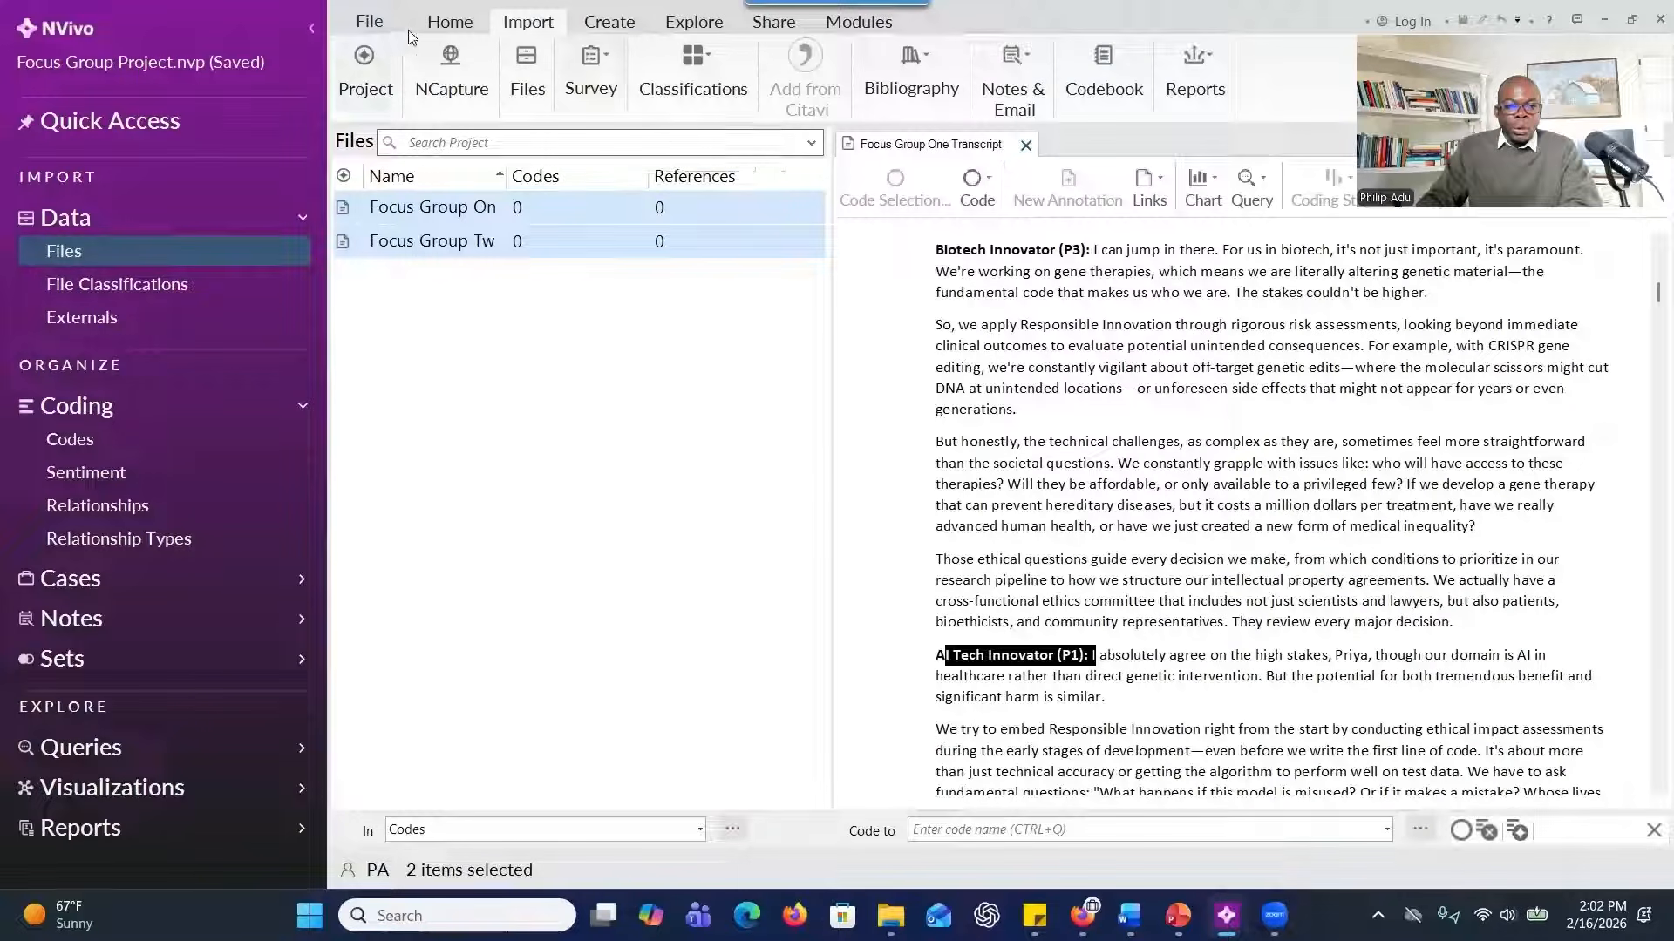
click(447, 23)
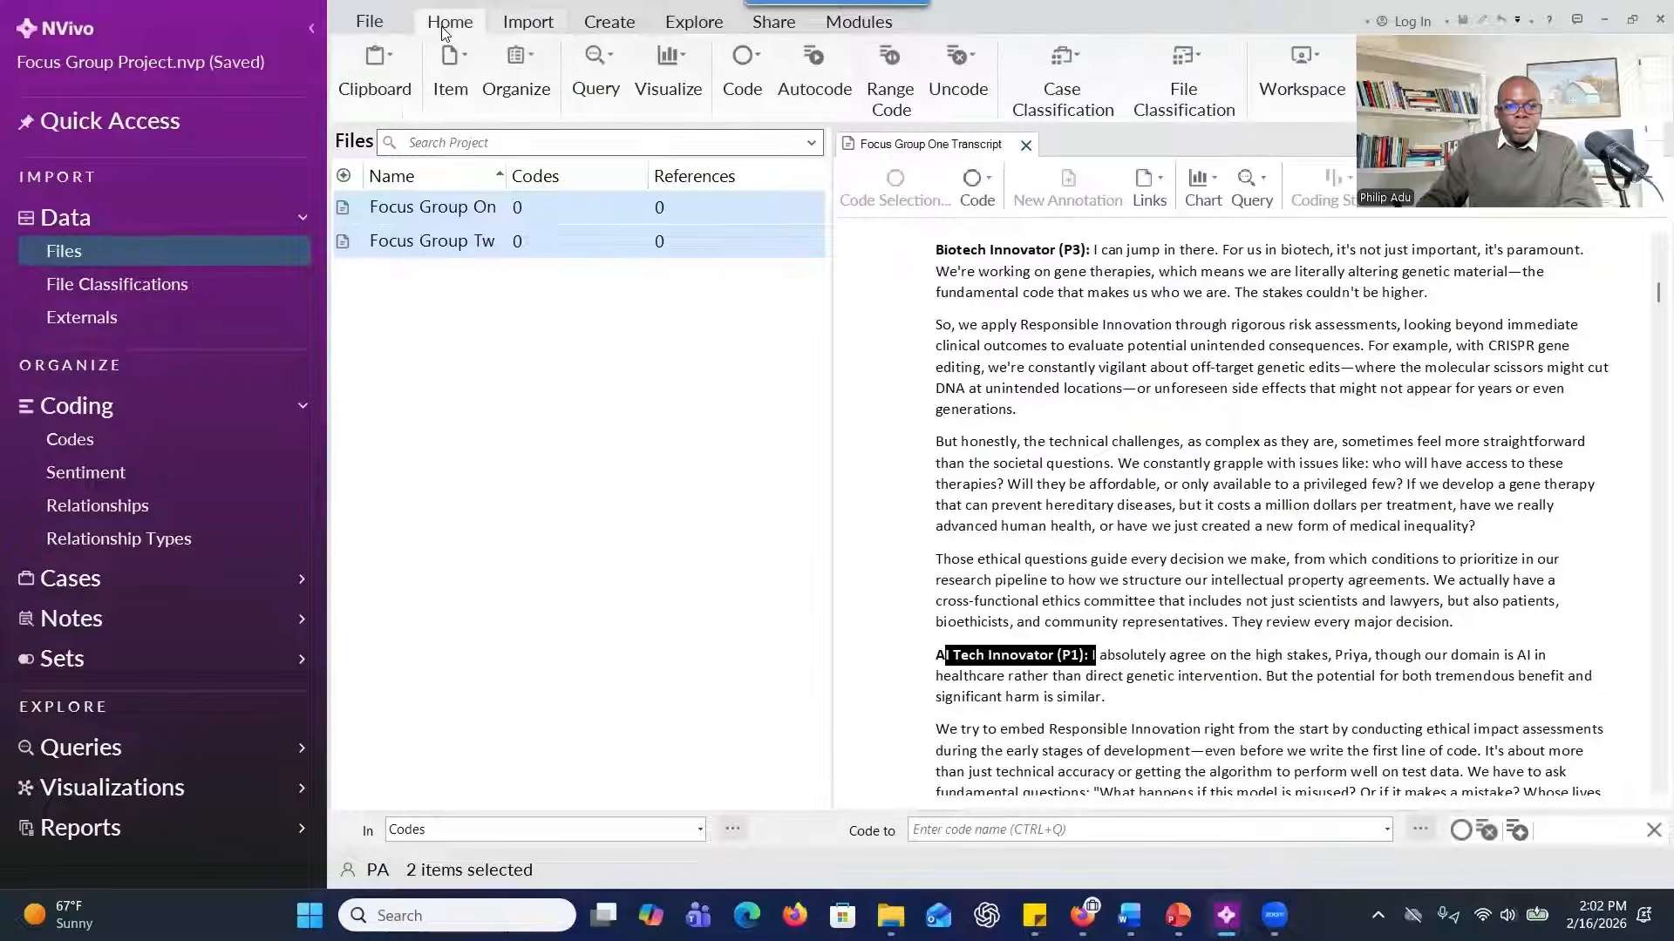
click(817, 91)
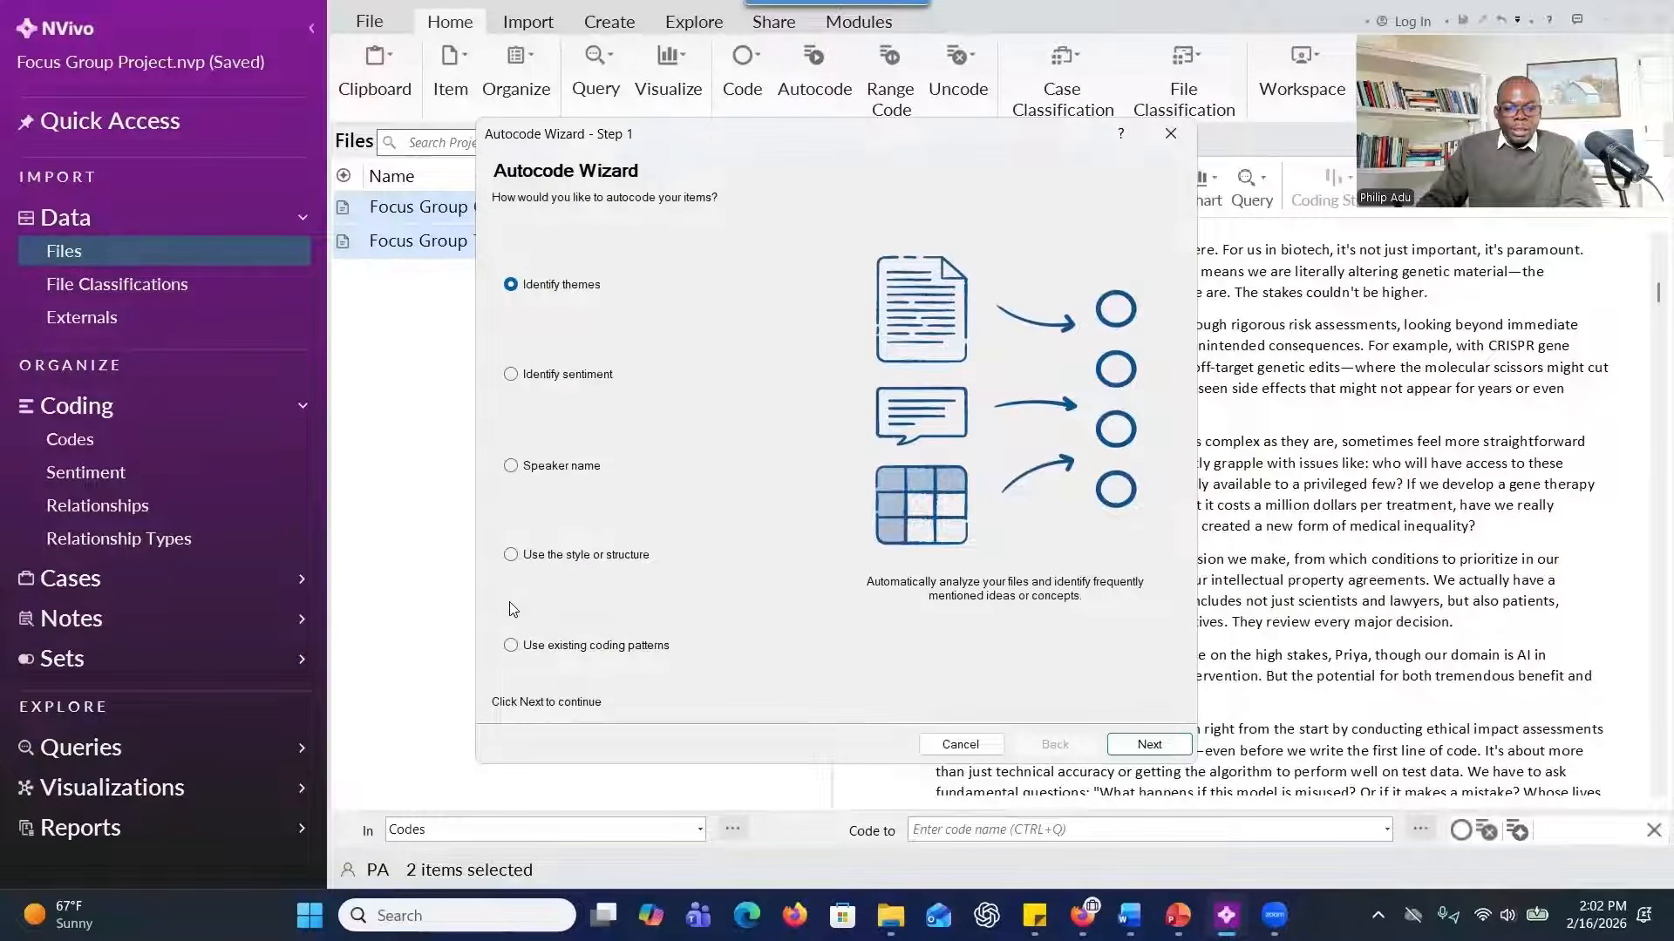
click(511, 466)
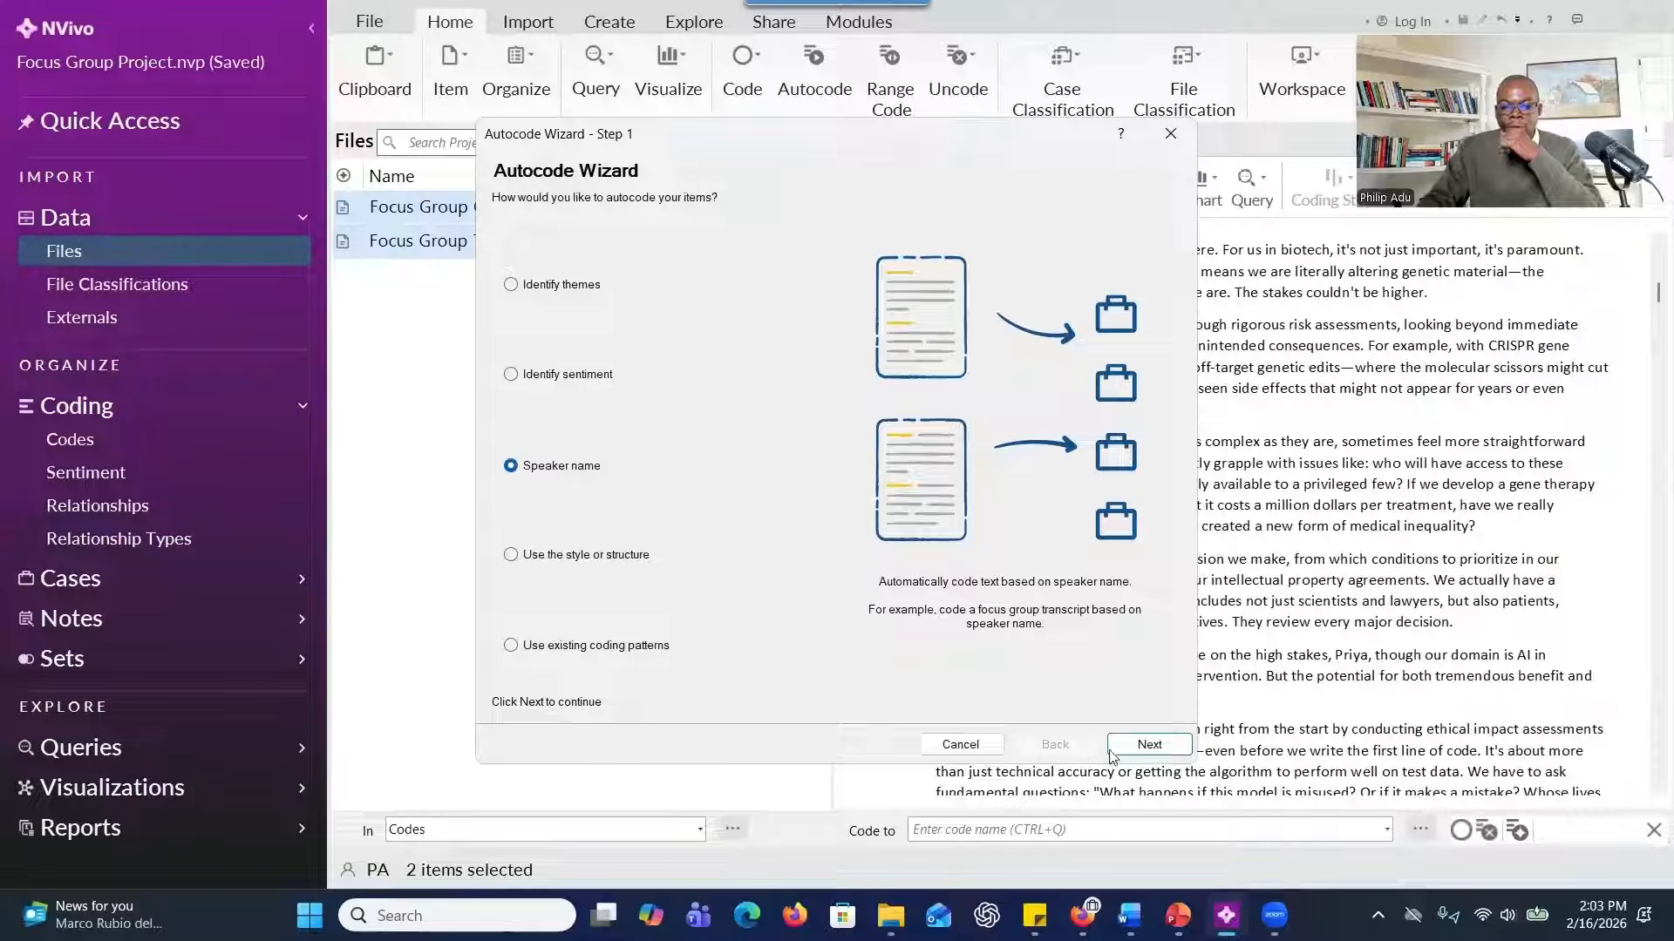
click(1149, 746)
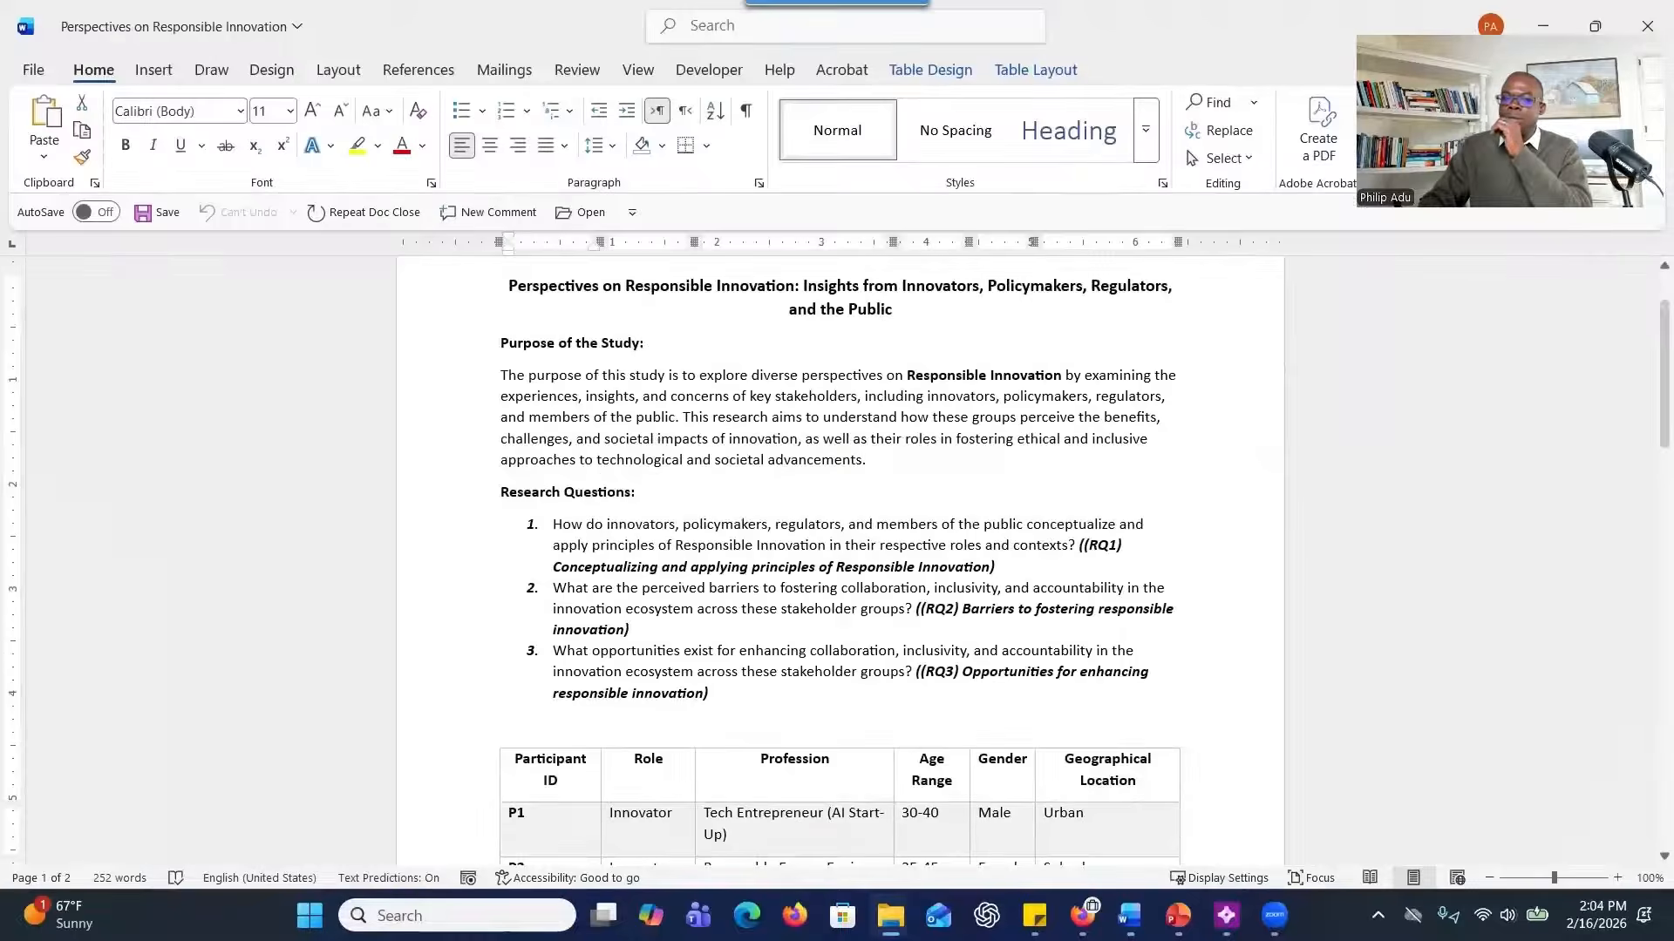
Copy the label AI Tech Innovator (P1) from the transcript in Word and add it as the first speaker in NVivo's Autocode Wizard.
key(ctrl+w)
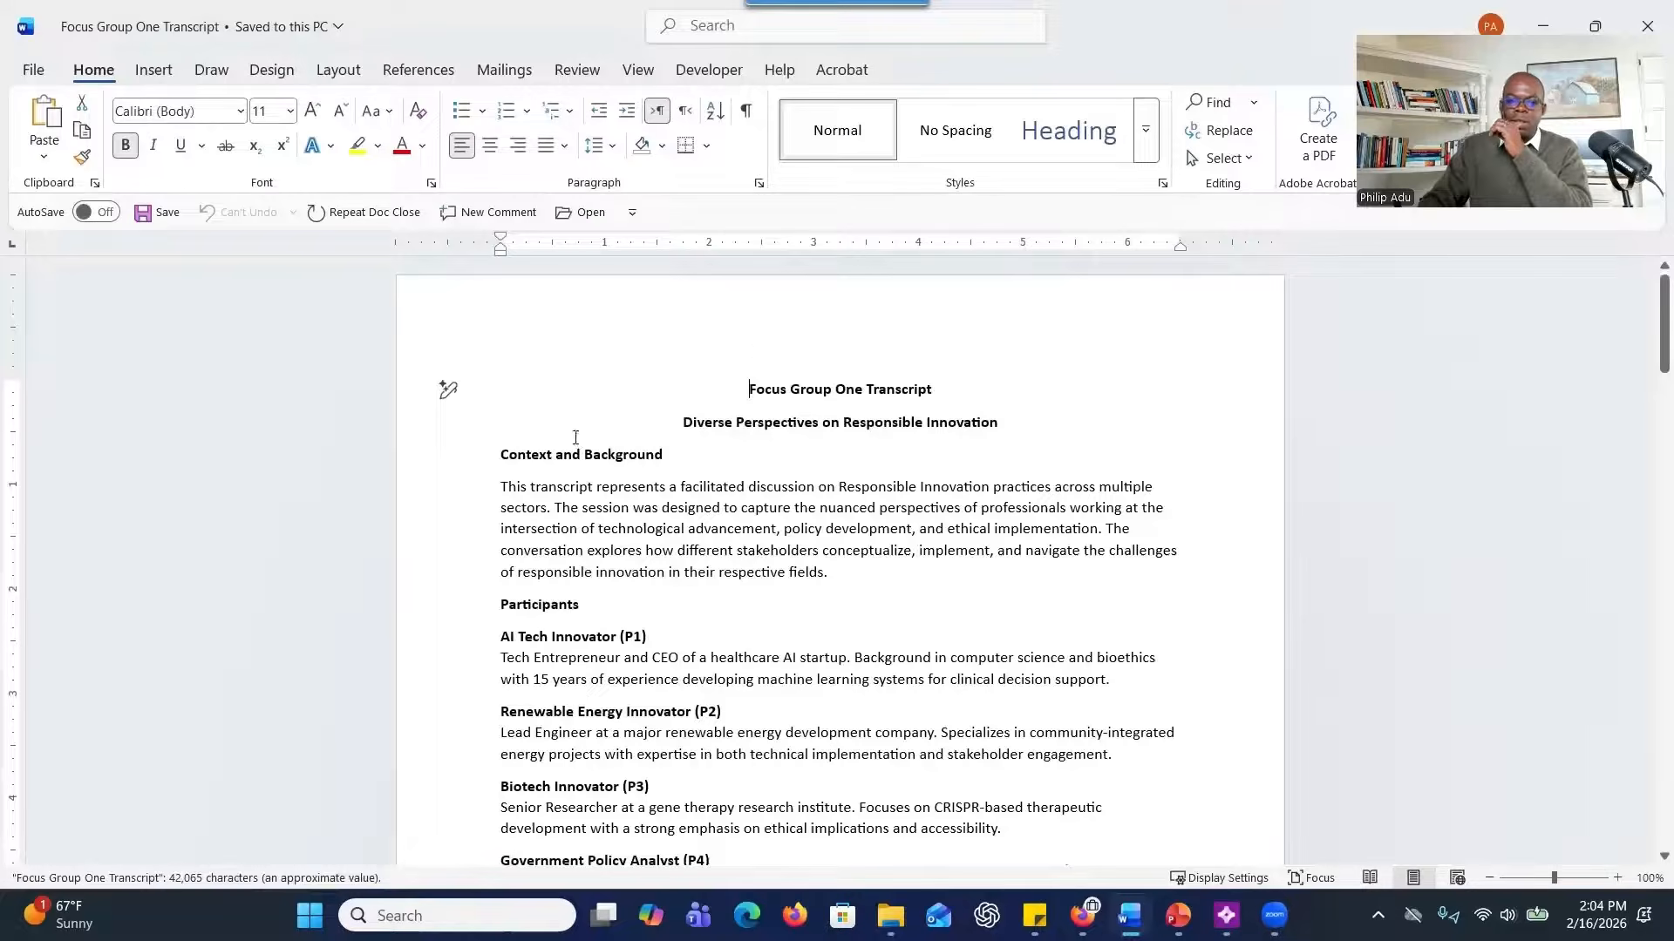
mouse_move(450, 636)
mouse_down()
mouse_move(448, 610)
mouse_move(453, 637)
mouse_up()
key(ctrl+c)
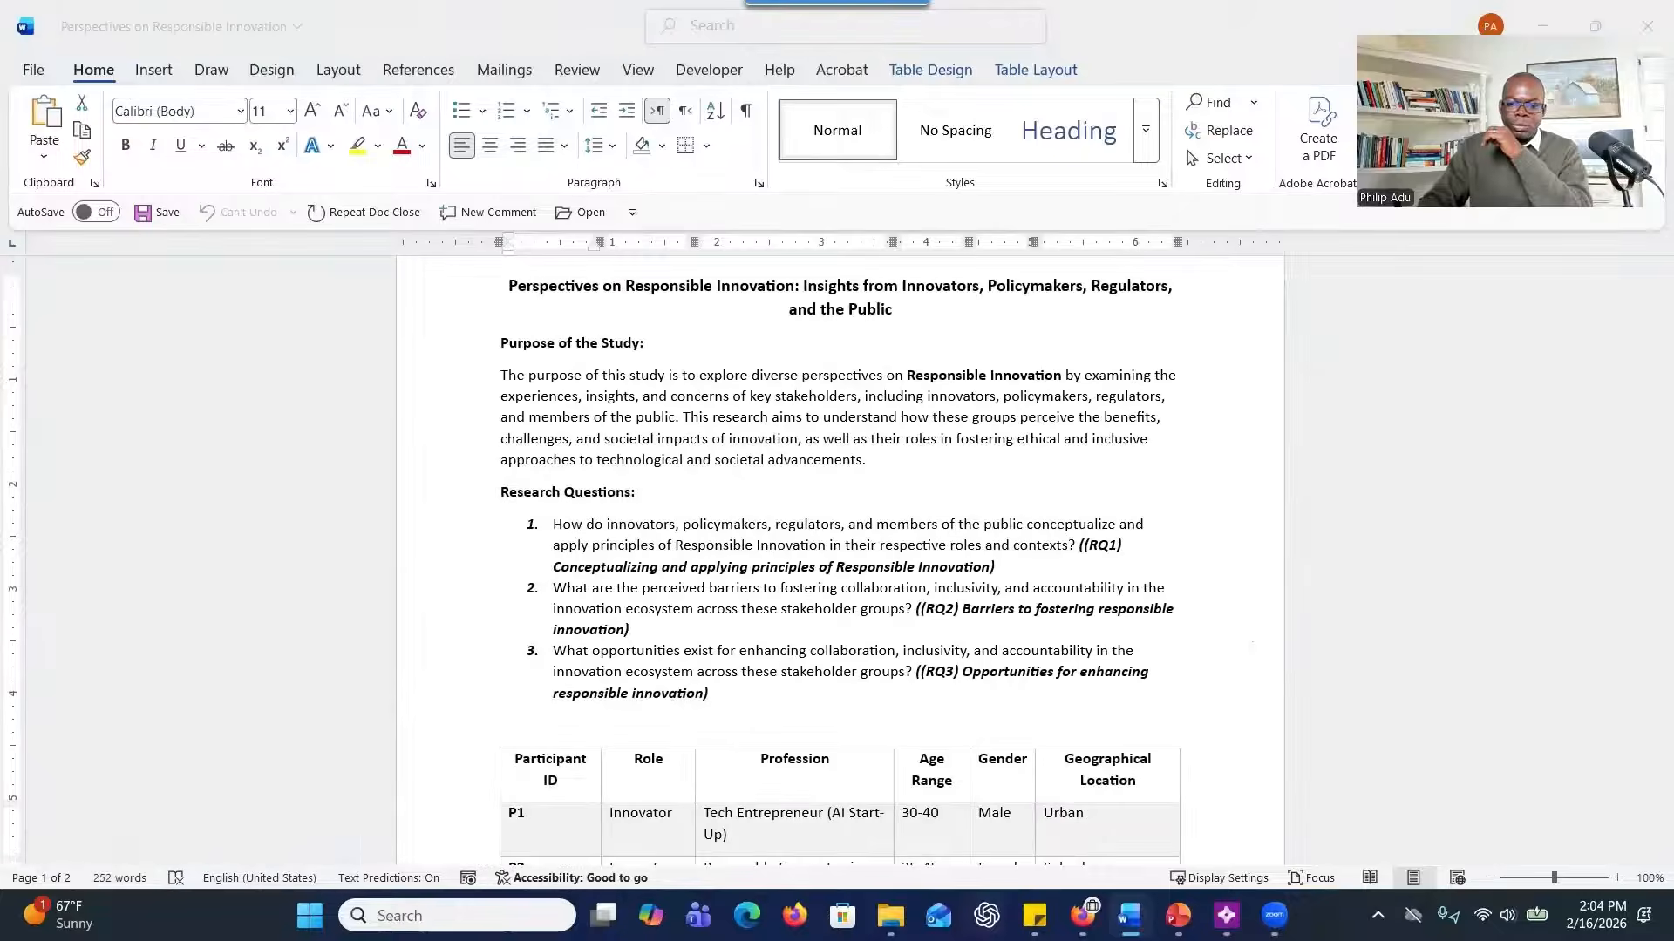
scroll(624, 679, down, 3)
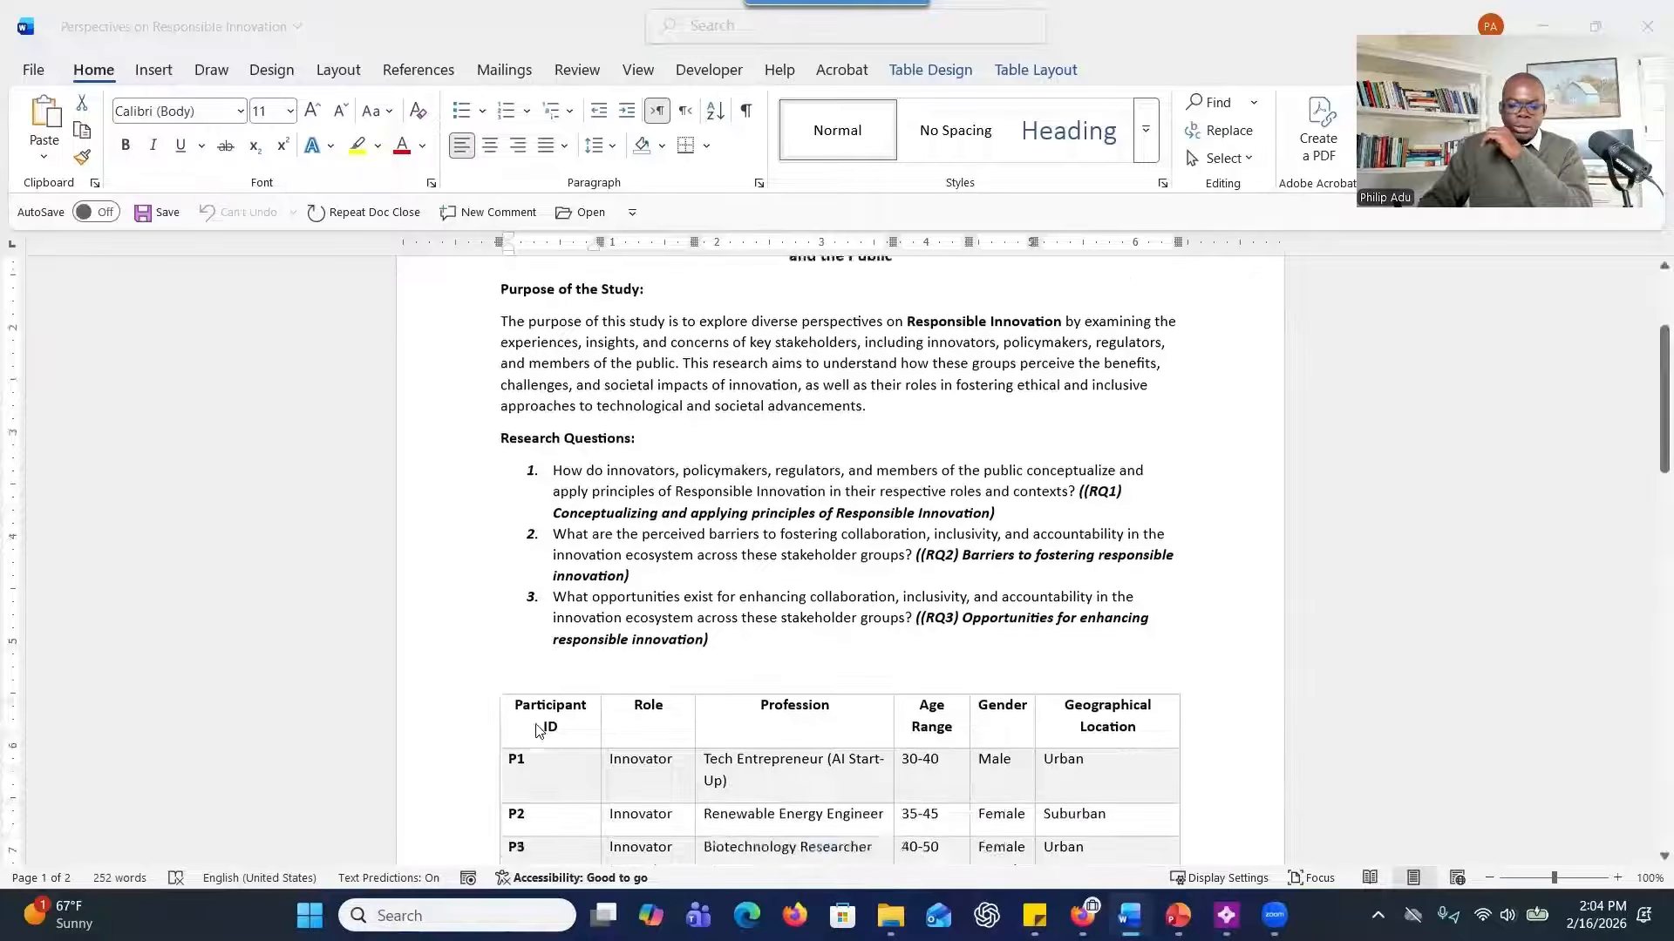
scroll(536, 732, up, 4)
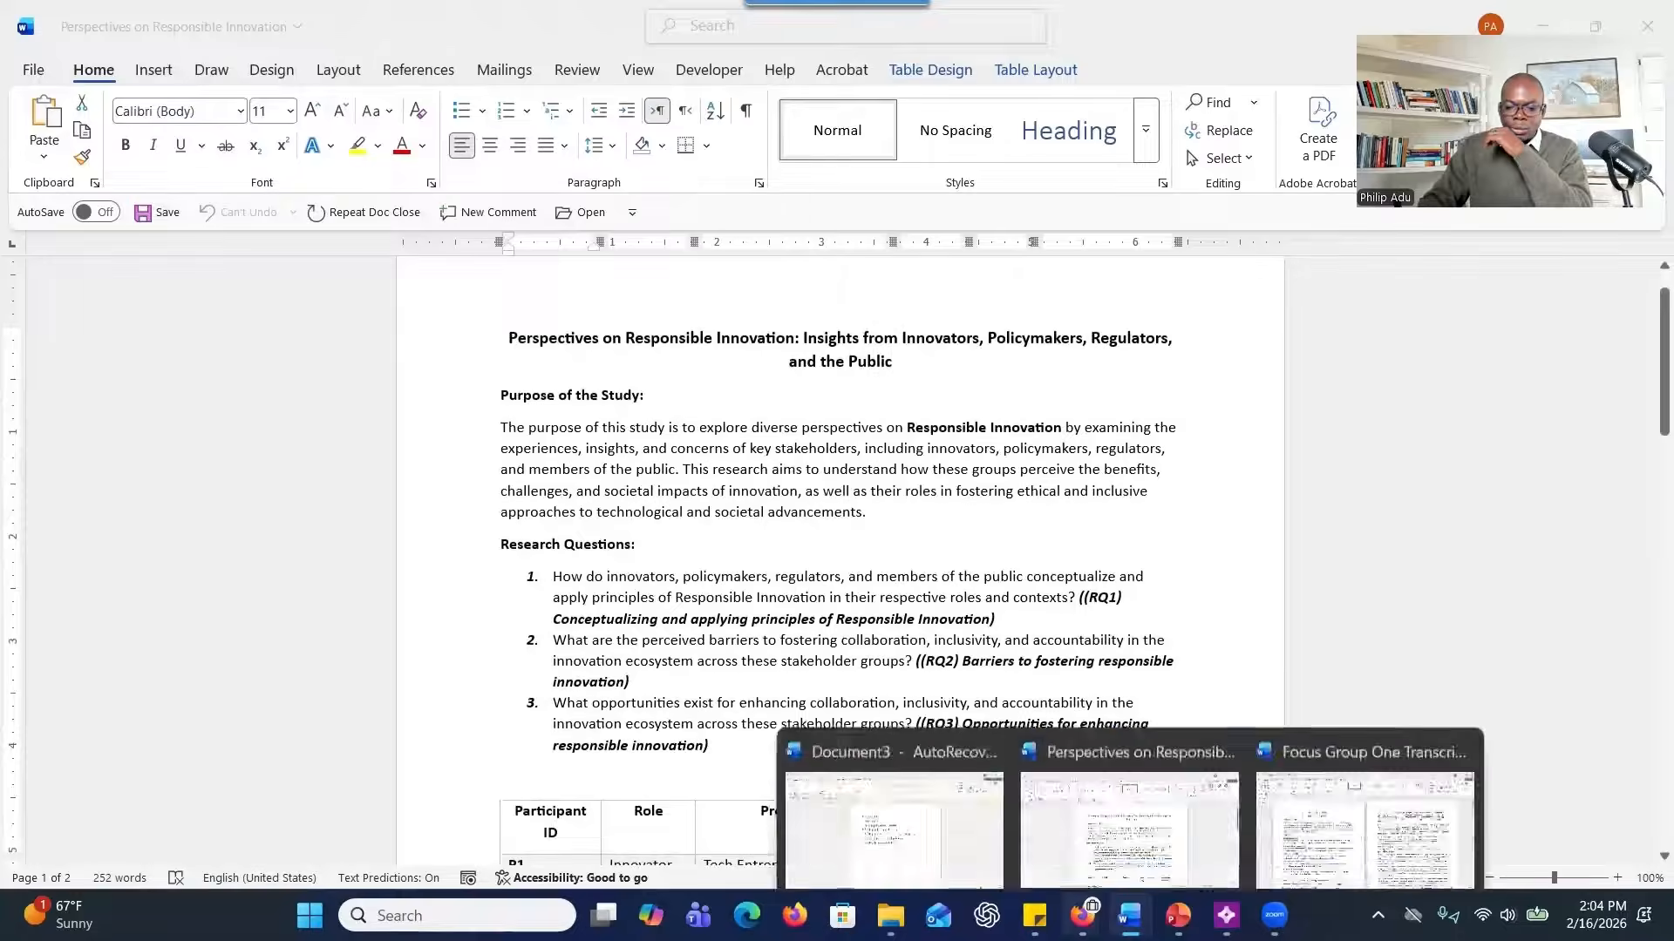
click(1226, 915)
click(1130, 915)
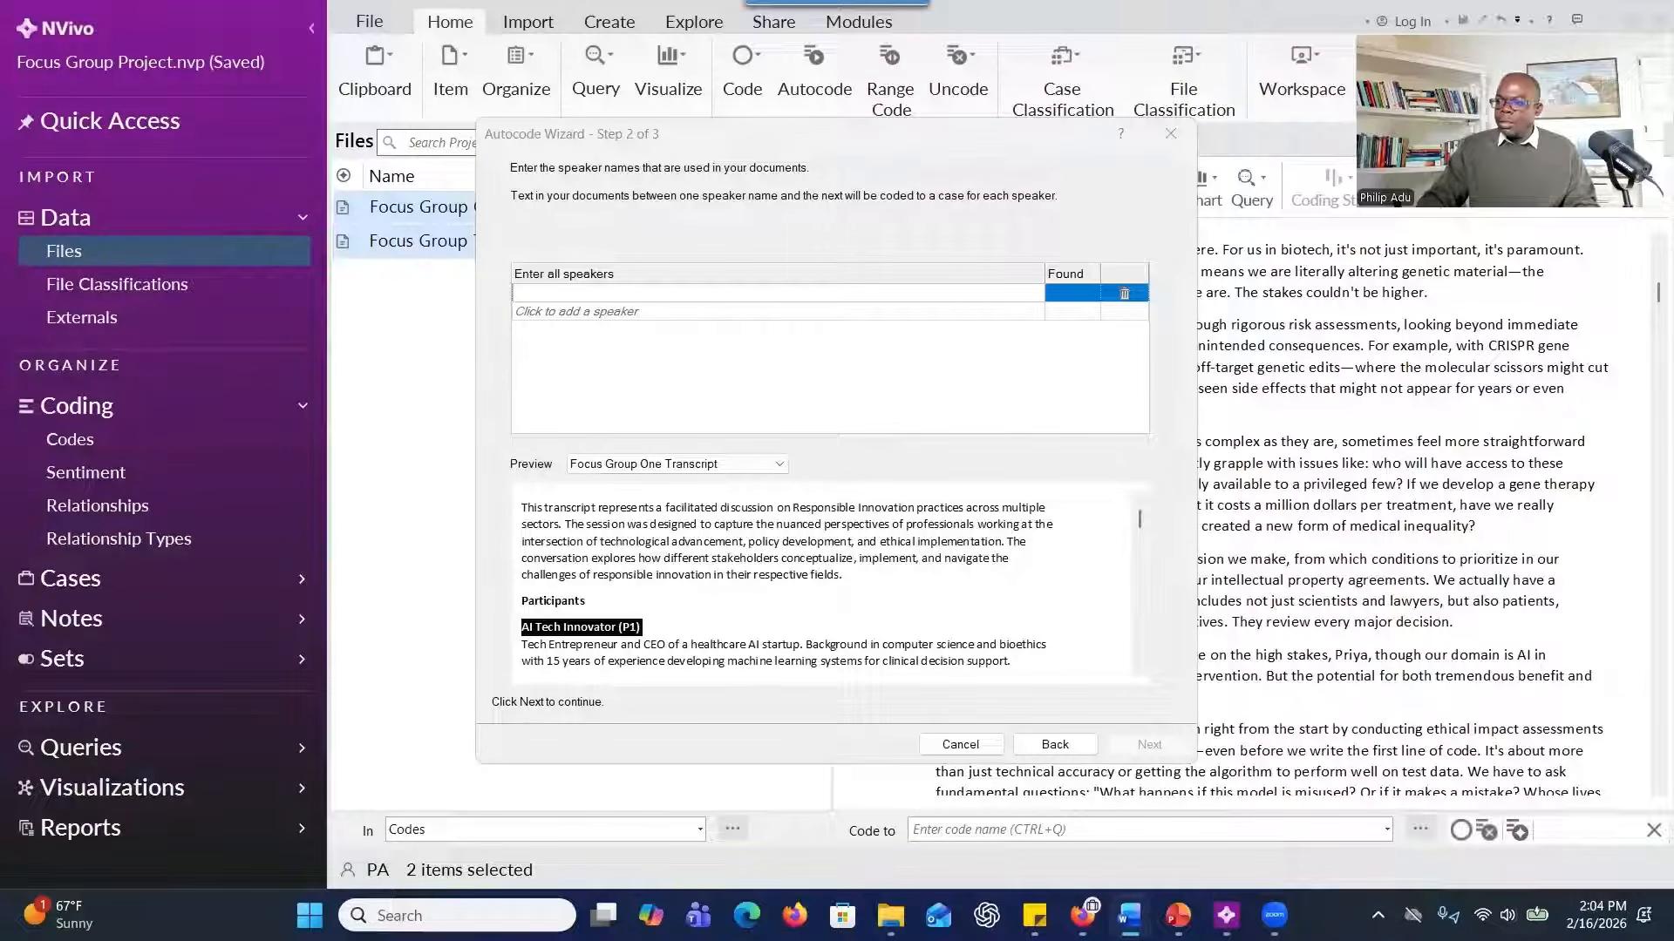
click(667, 297)
key(ctrl+v)
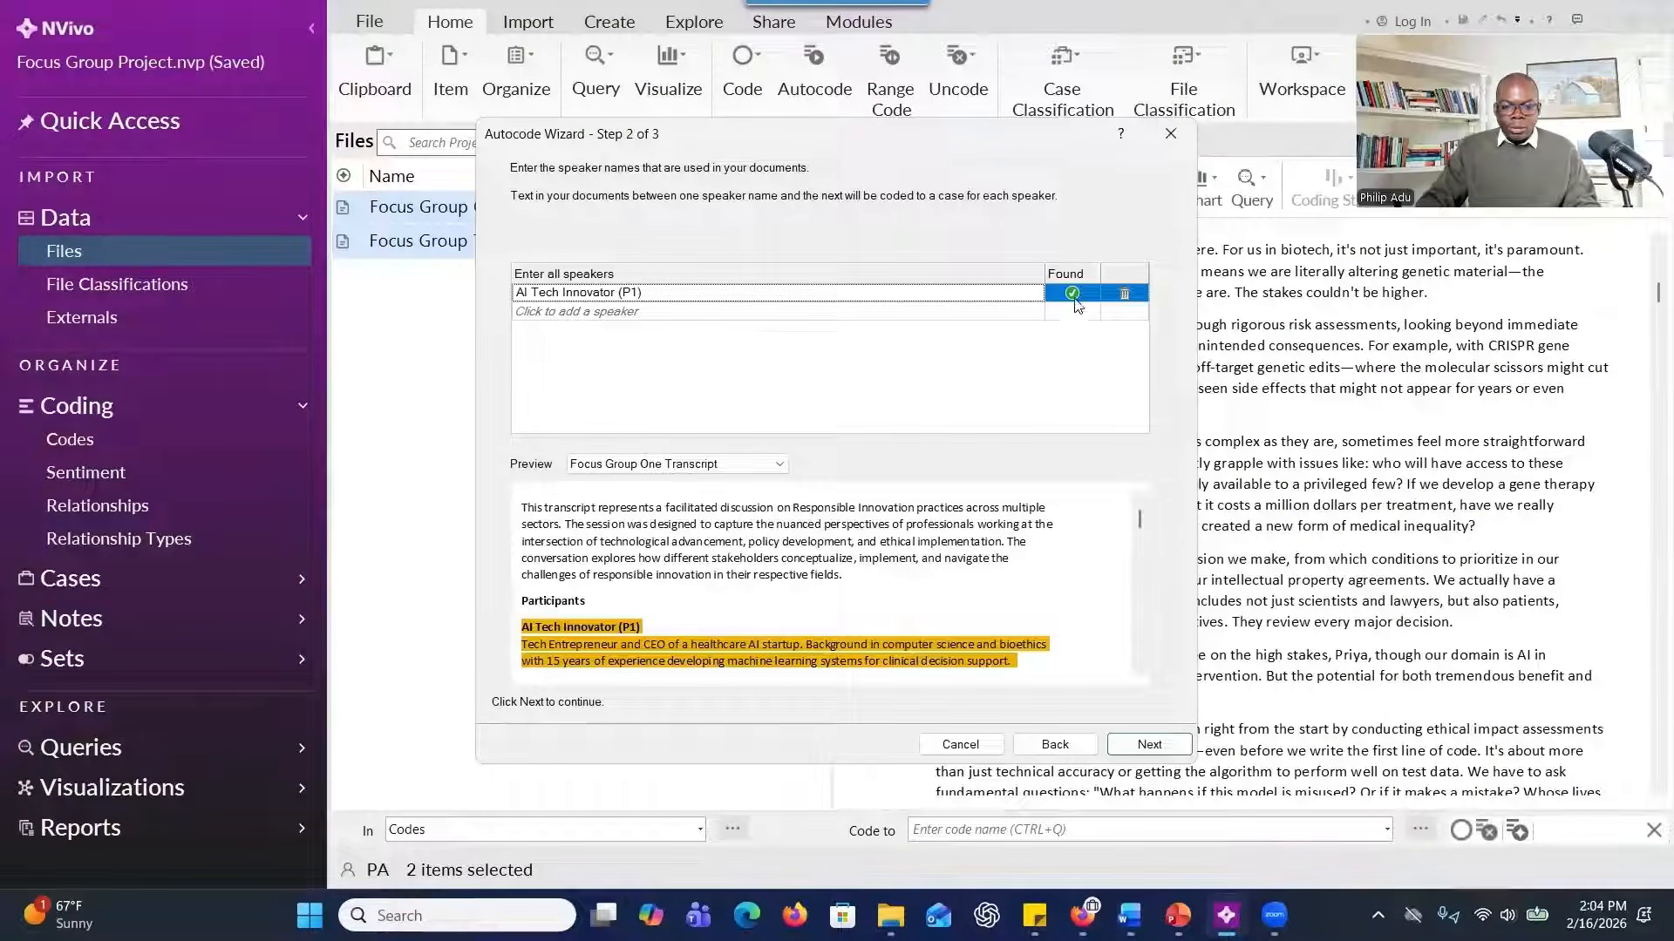
mouse_move(1073, 301)
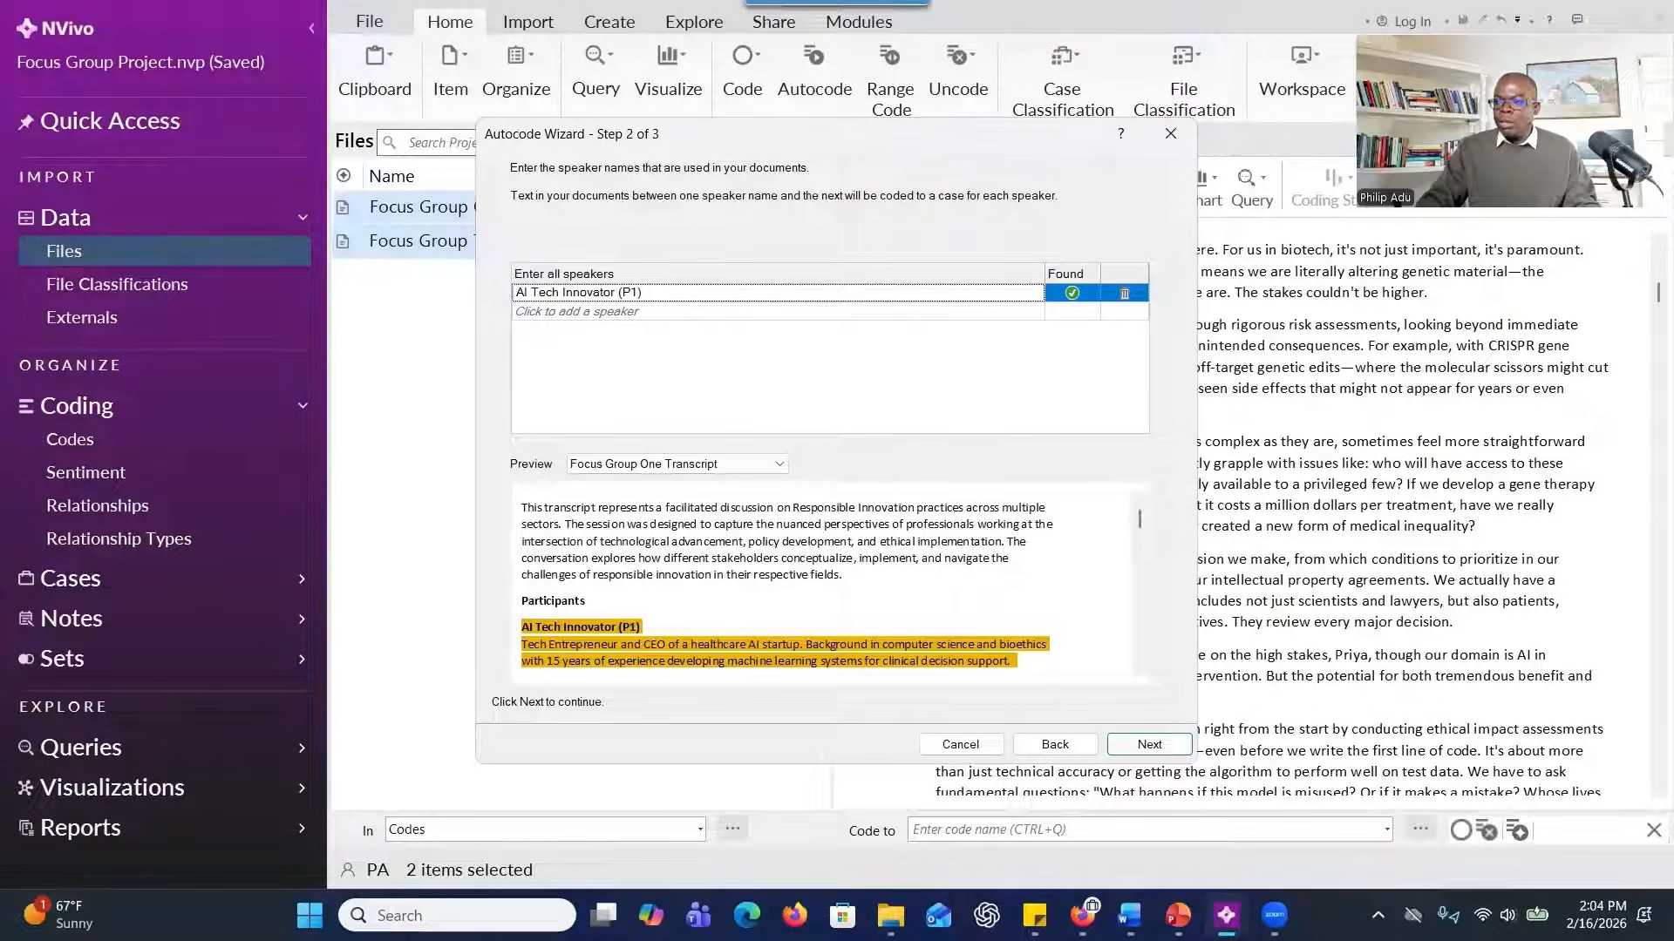
Add Renewable Energy Innovator (P2) and Biotech Innovator (P3) to the speakers, copying each label from the transcript in Word.
key(alt+Tab)
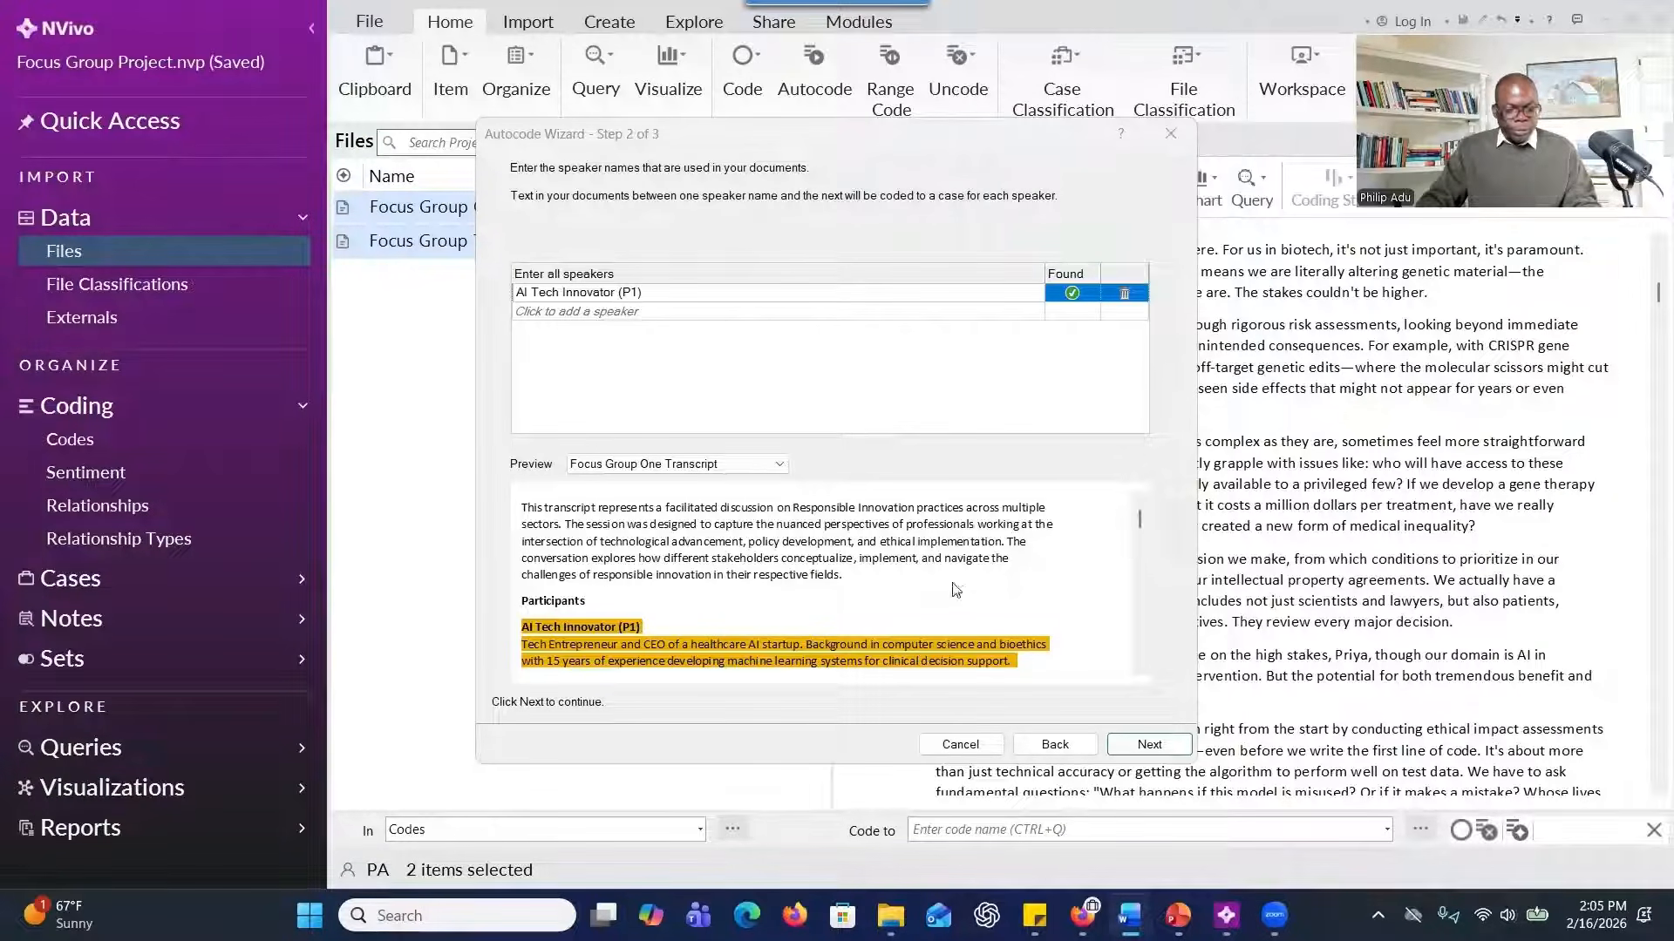
click(593, 311)
text(Renewable Energy Innovator (P2))
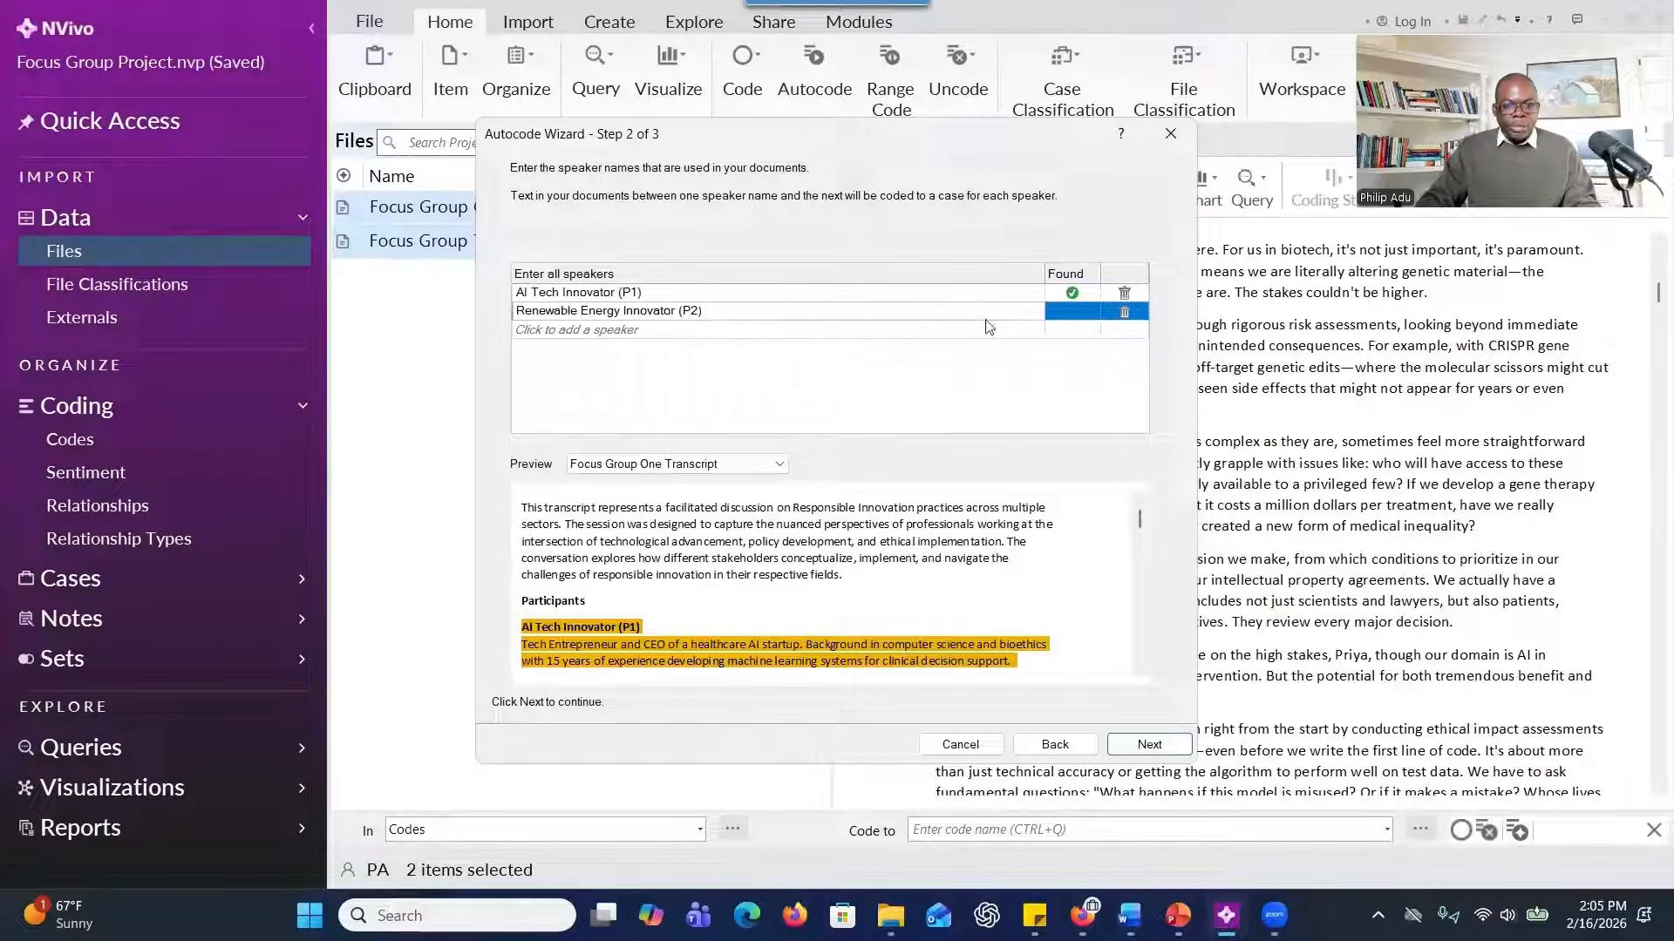
click(860, 331)
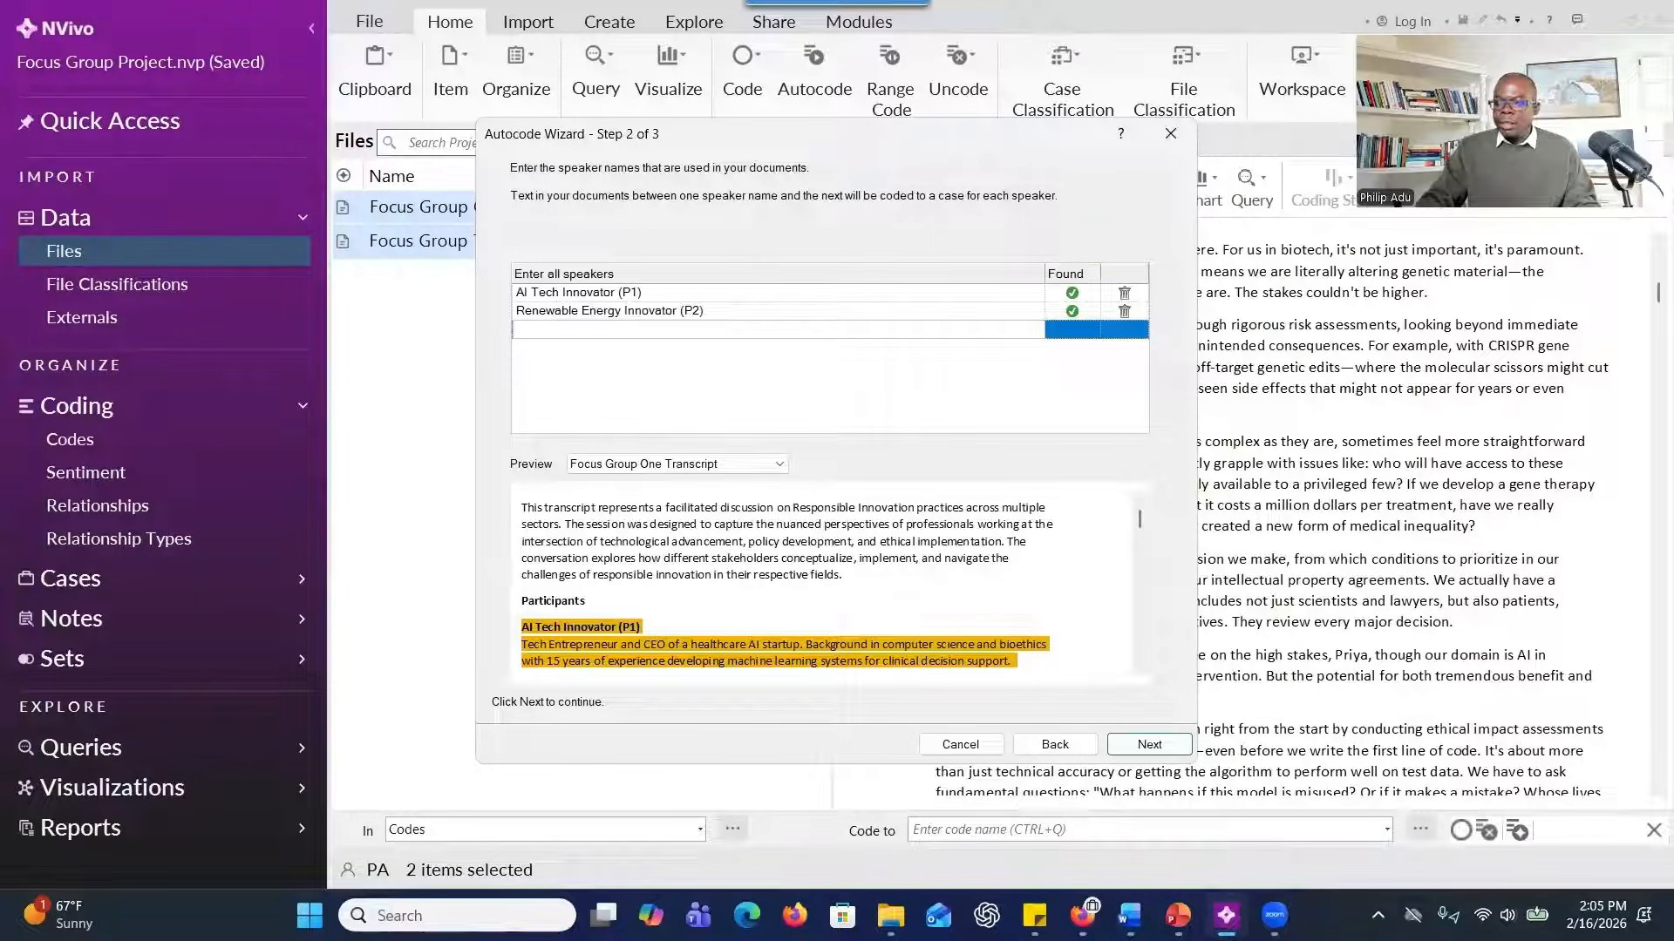
key(alt+Tab)
key(alt+Tab)
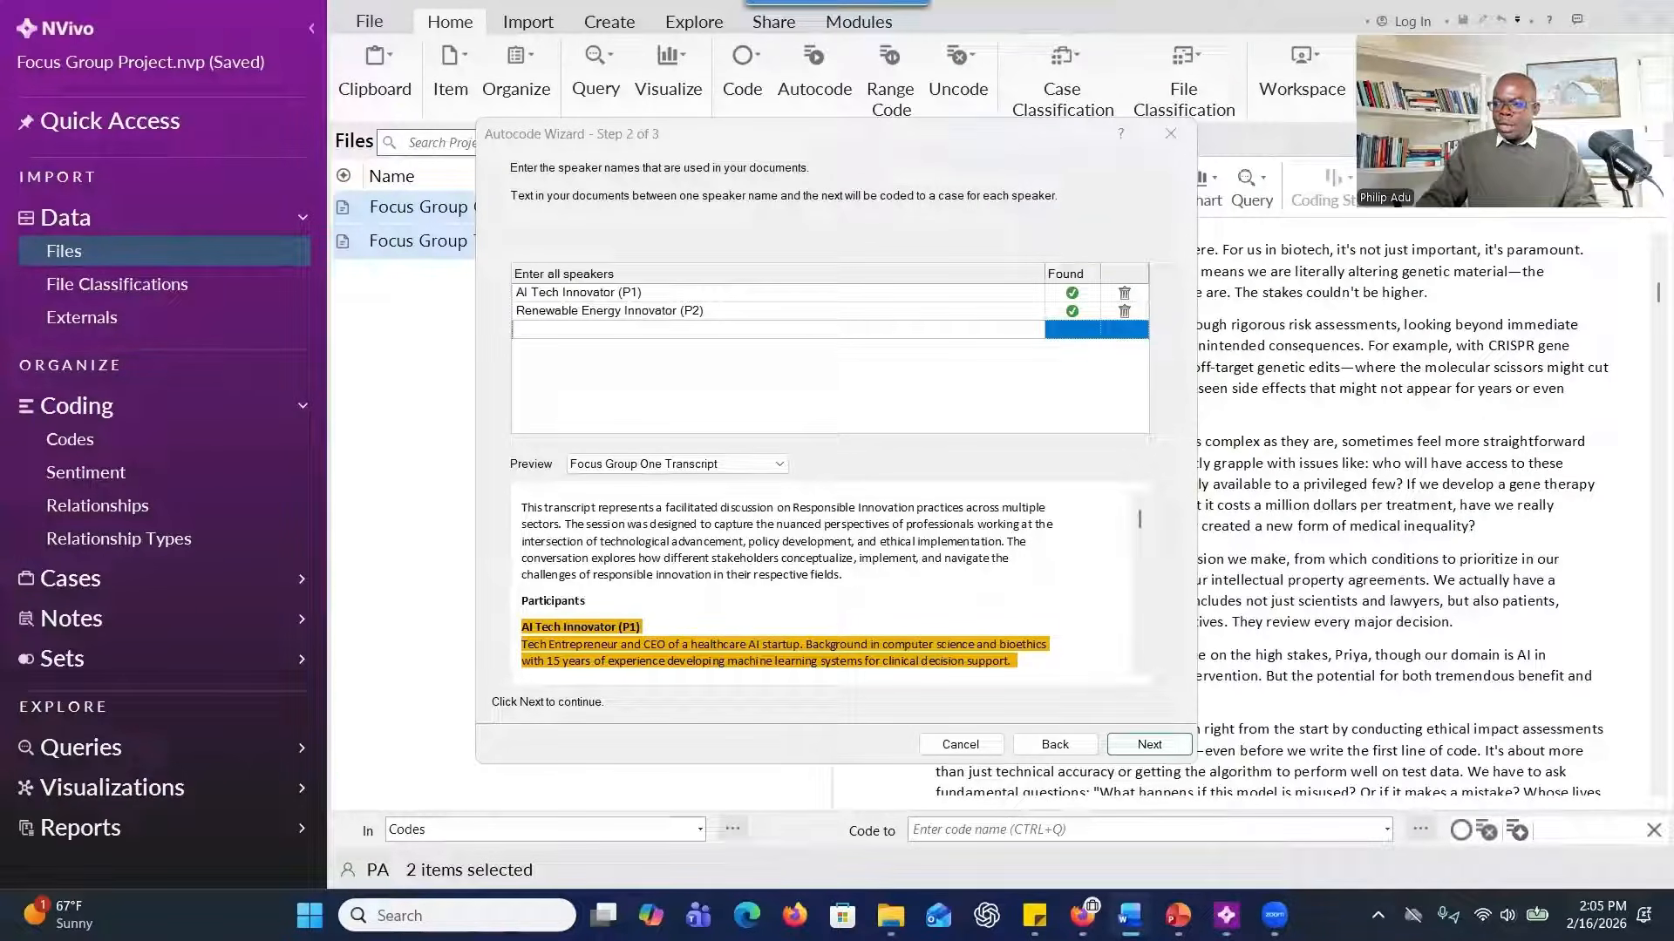
click(634, 332)
click(634, 331)
text(Biotech Innovator (P3))
key(Return)
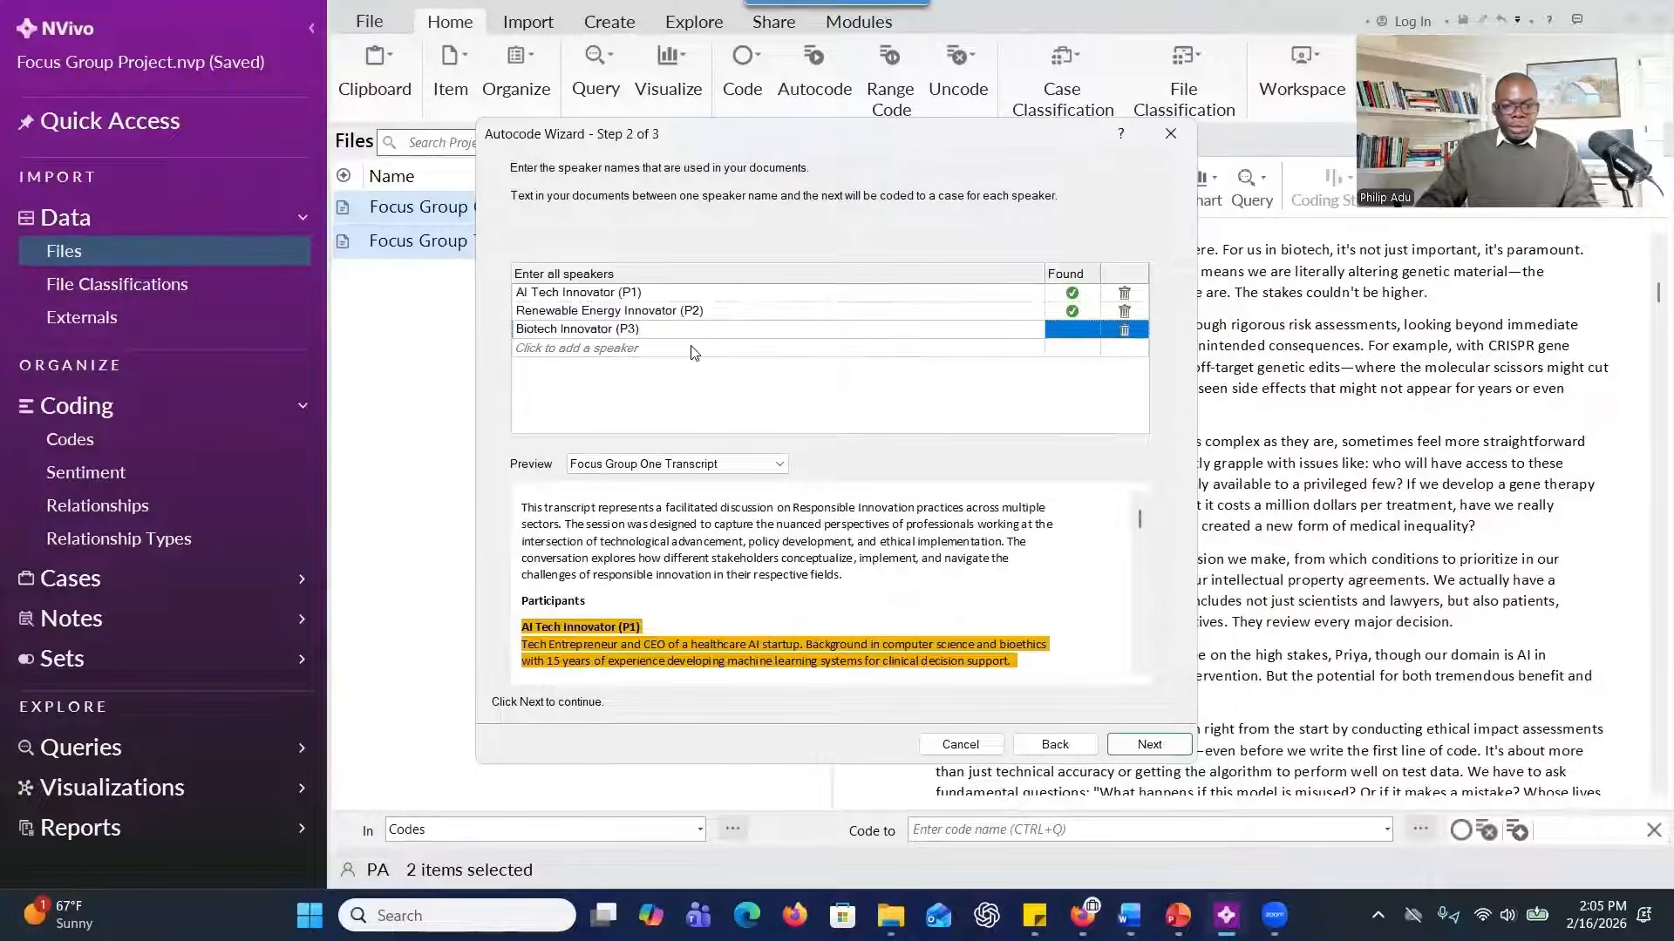
Add Government Policy Analyst (P4) and Healthcare Policy Advisor (P5) to the speakers, copying each label from the Word transcript.
click(692, 347)
key(alt+Tab)
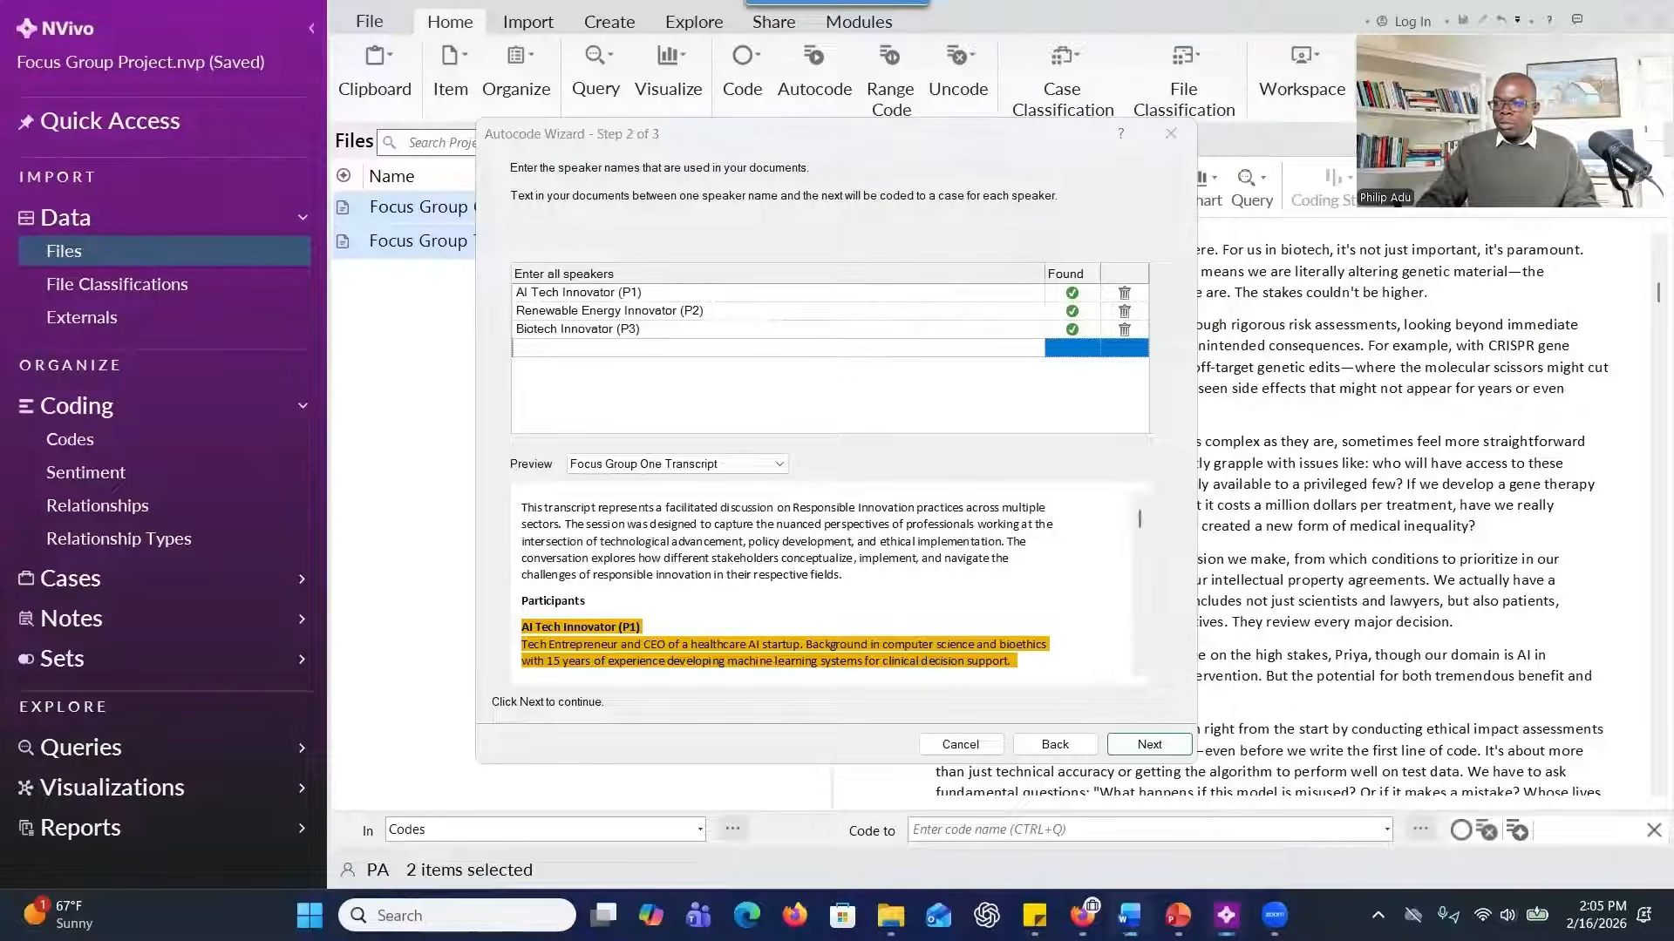
key(alt+Tab)
text(Government Policy Analyst (P4))
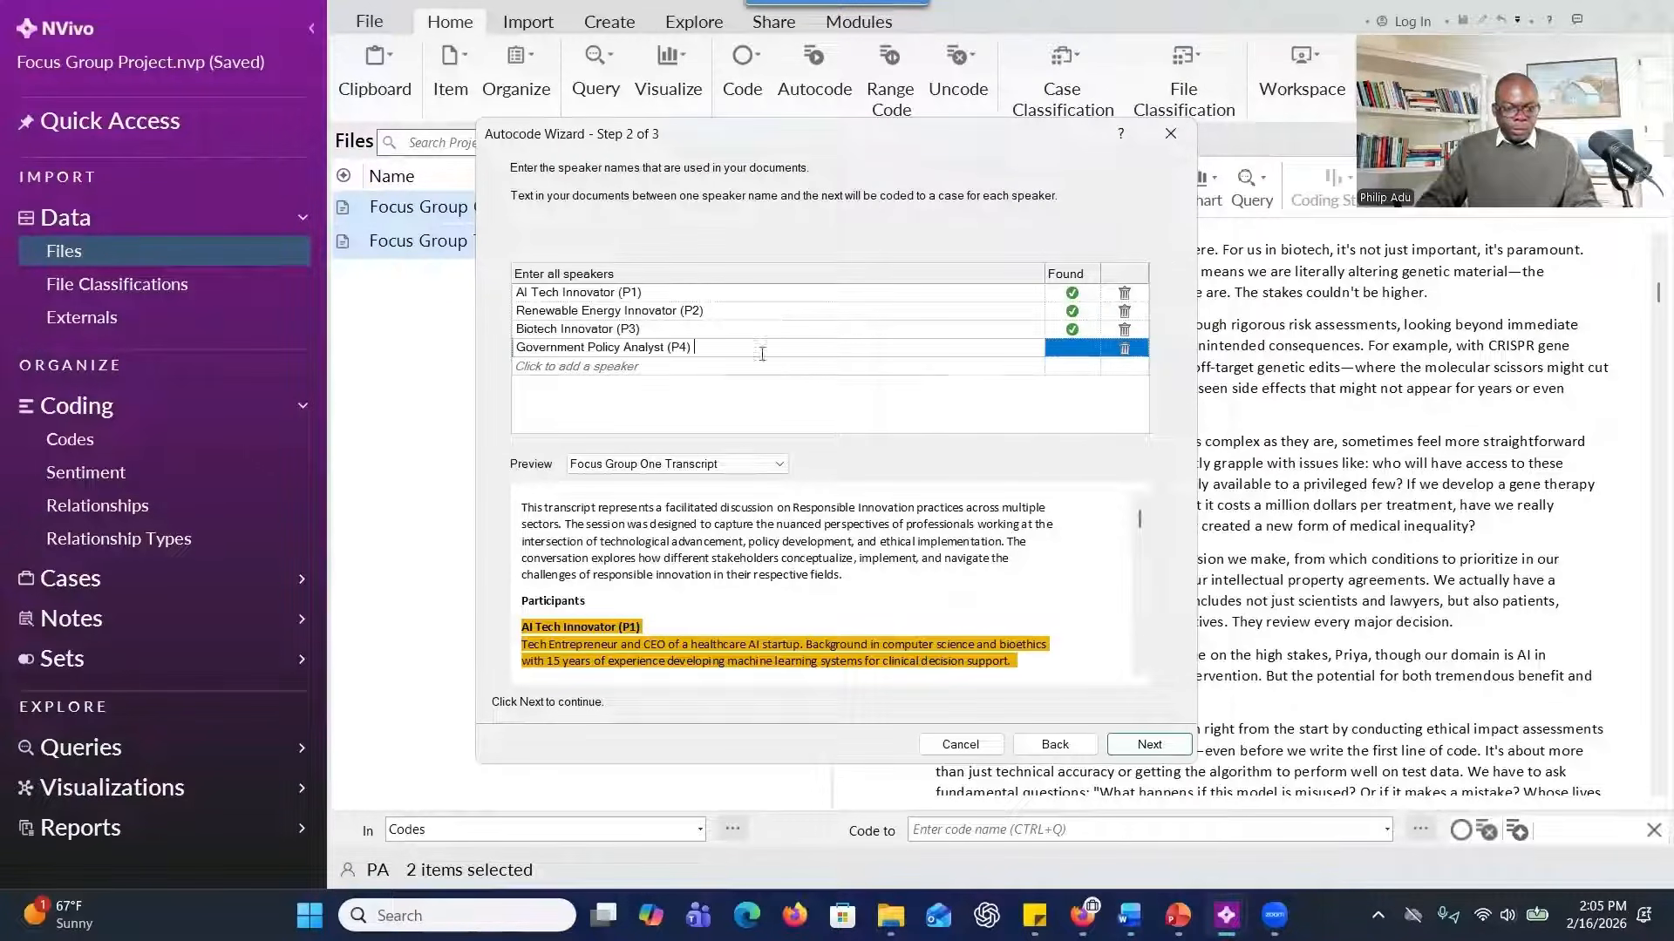
key(Return)
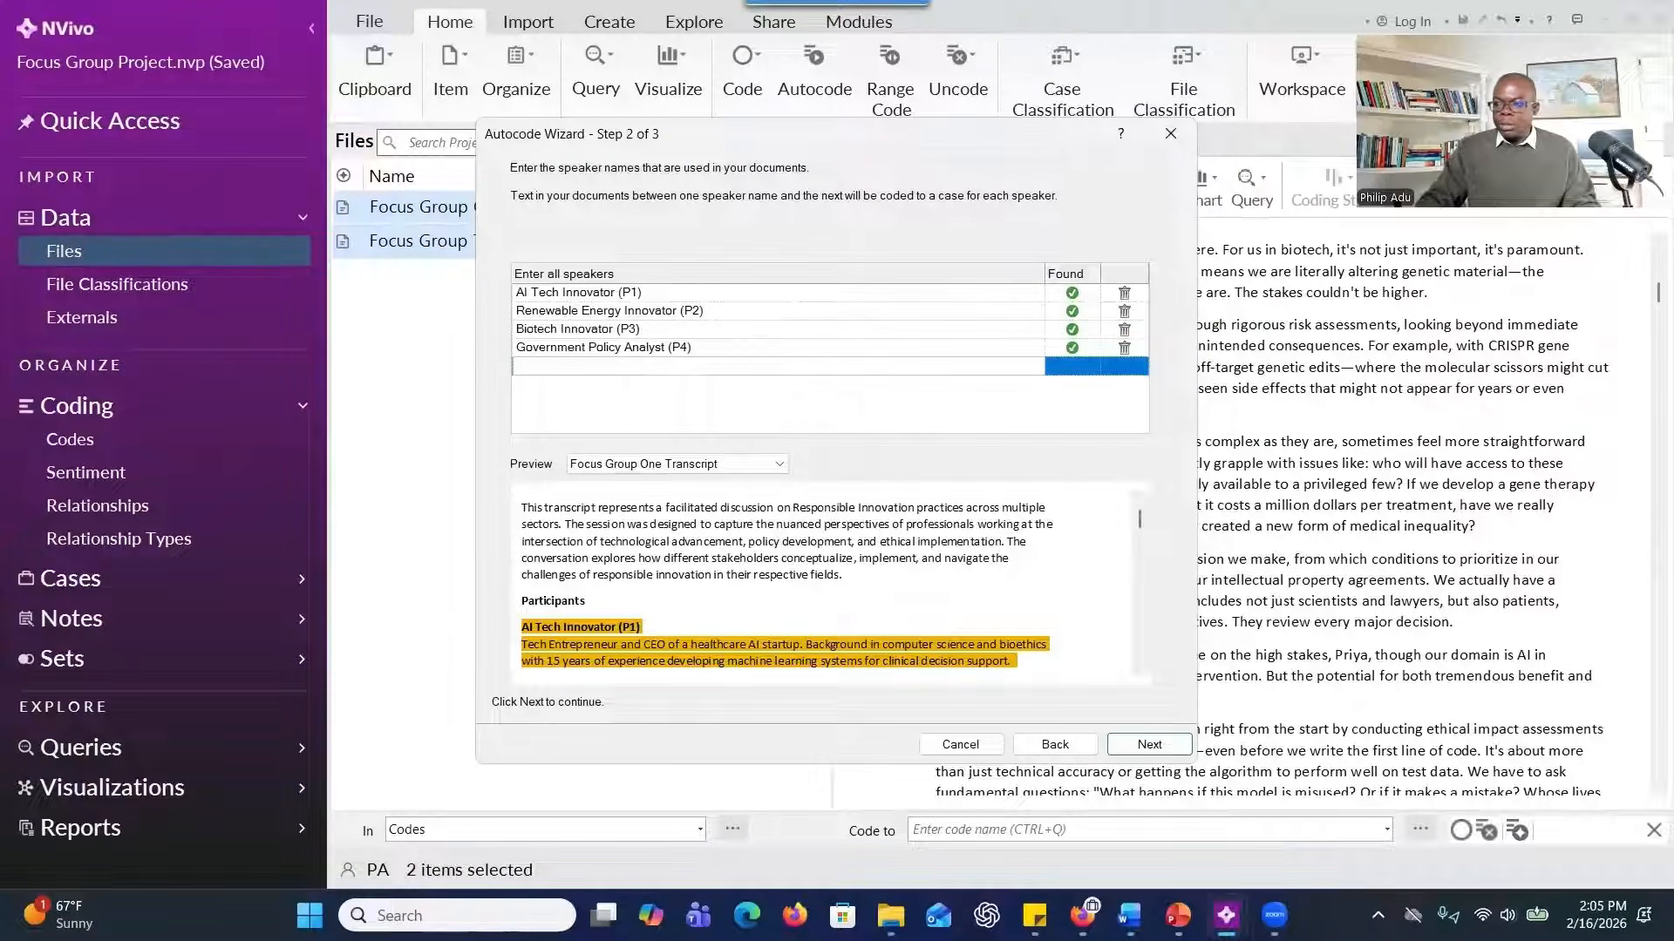
key(alt+Tab)
Add the speakers Environmental Compliance Officer (P6), Fintech Regulator (P7), Data Protection Officer (P8), University Student (P9) and Rural Farmer (P10), copied from Word.
key(alt+Tab)
text(Healthcare Policy Advisor (P5))
key(Return)
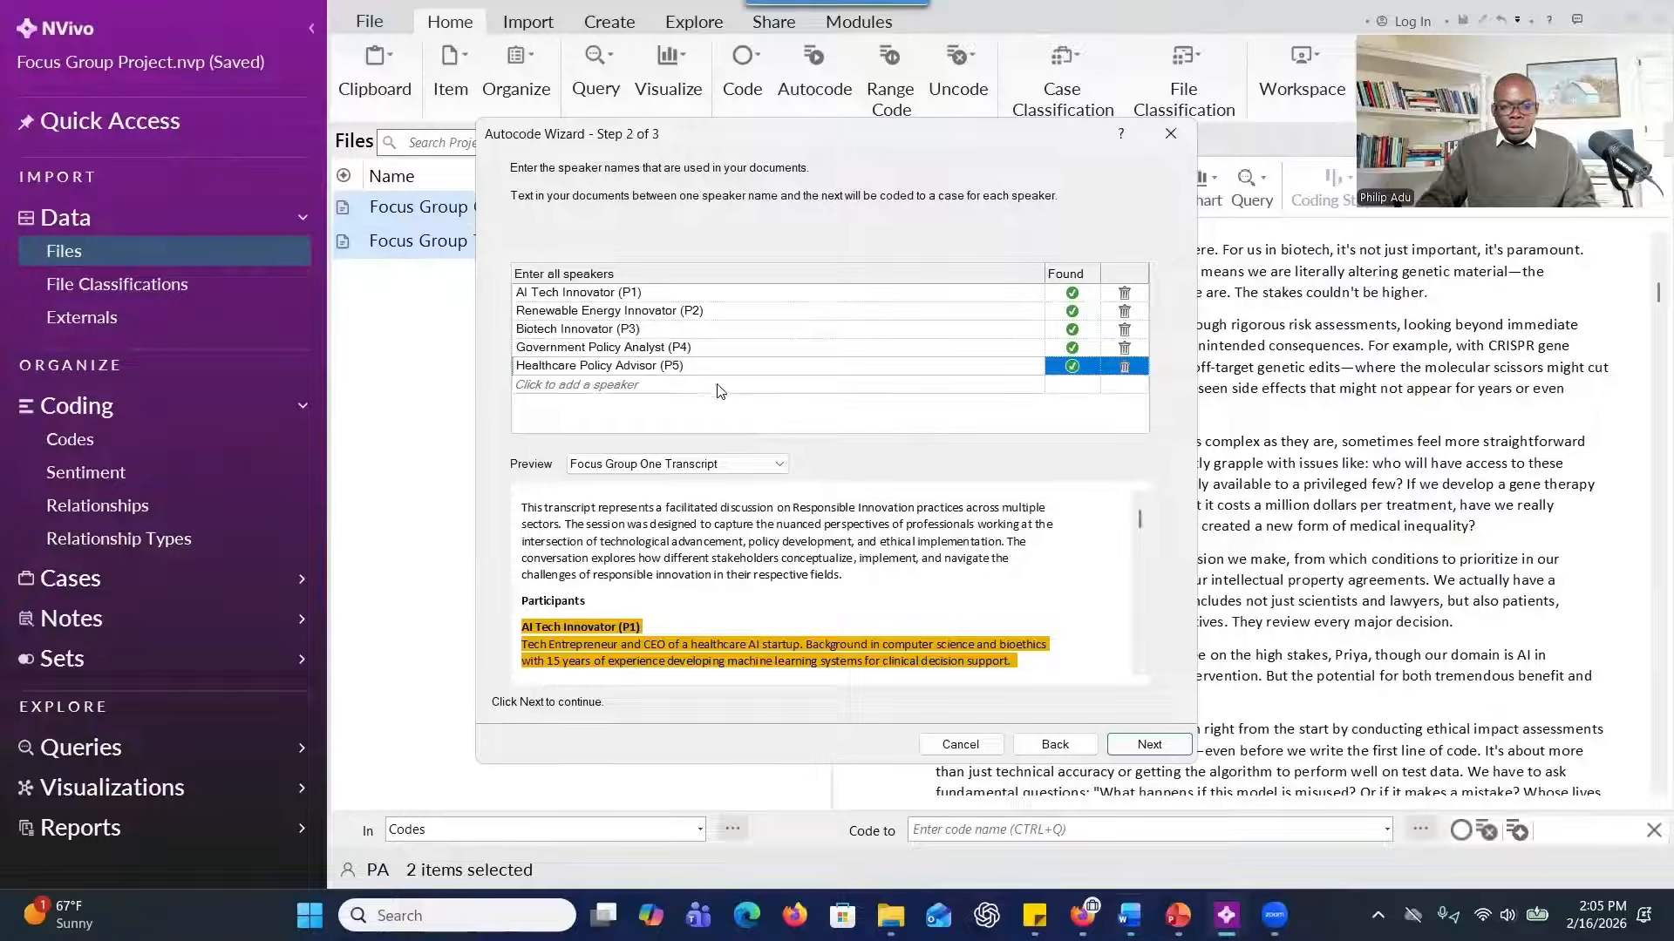
key(alt+Tab)
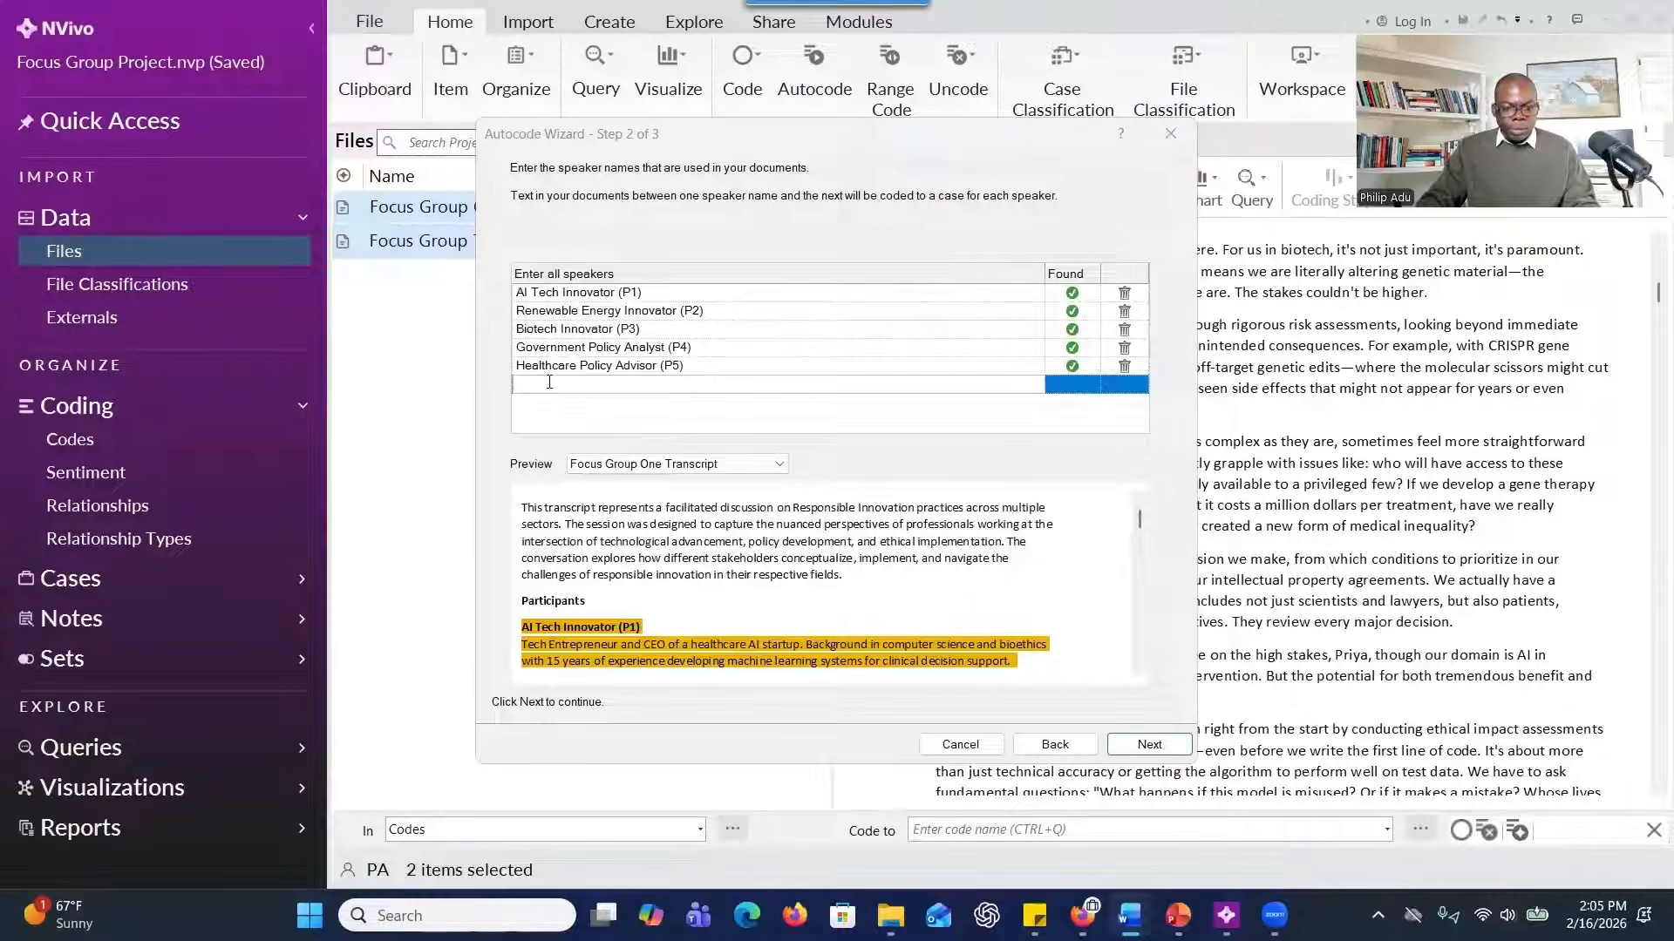
key(alt+Tab)
text(Environmental Compliance Officer (P6) Fintech Regulator (P7) Data Protection Officer (P8) University Student (P9))
key(alt+Tab)
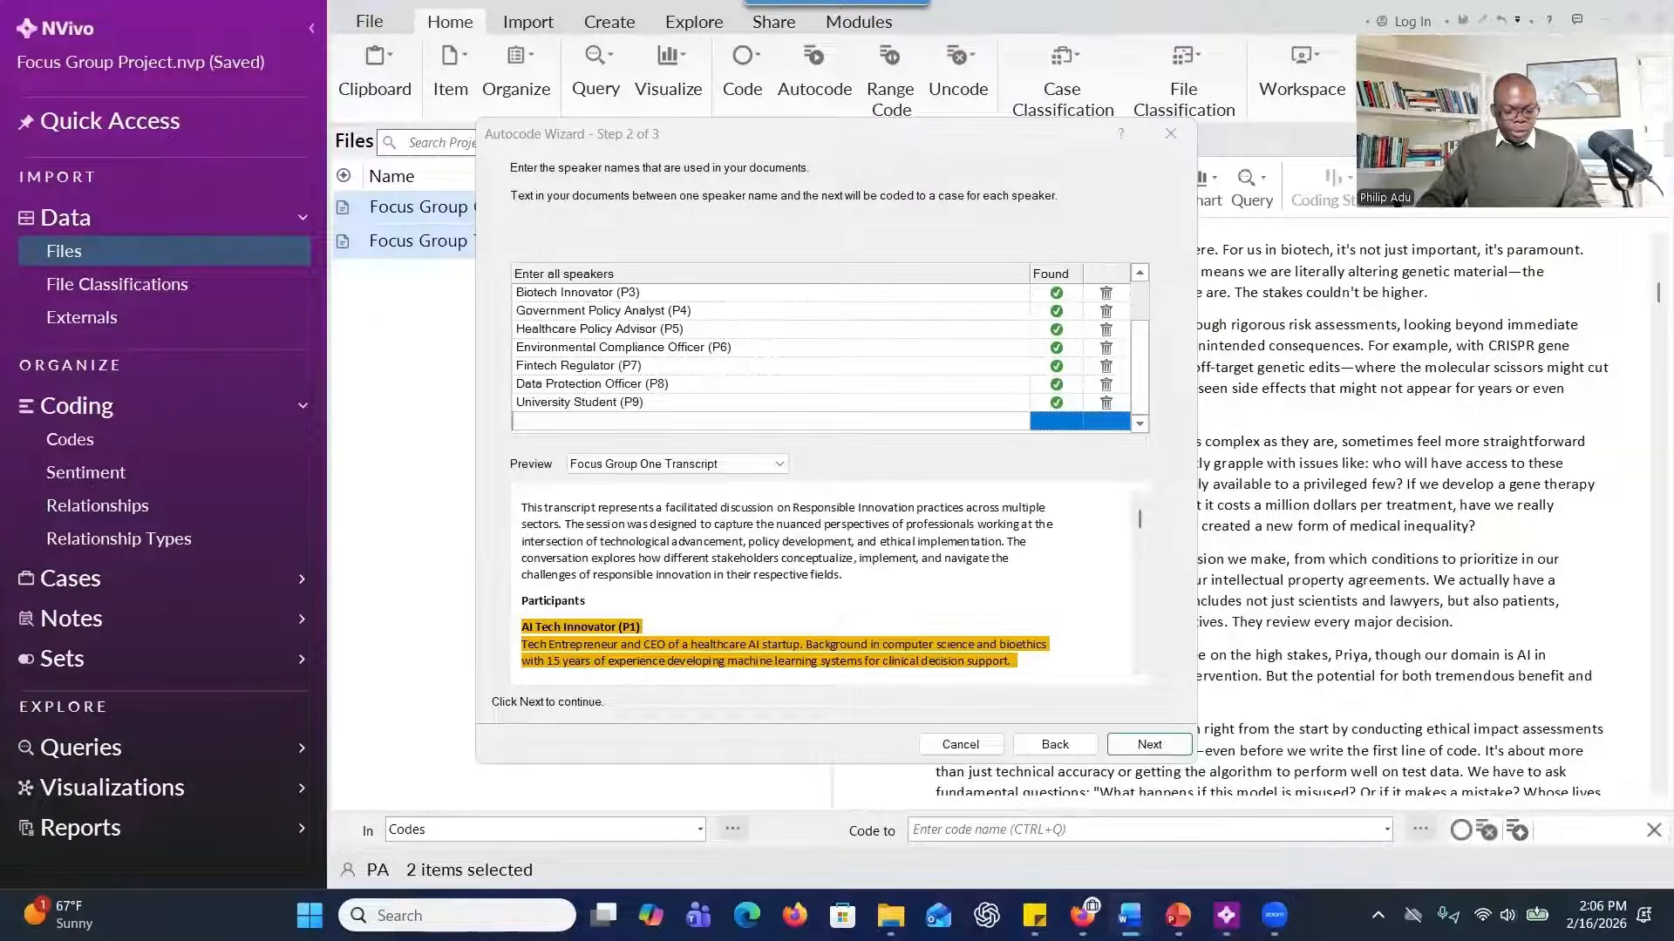
key(alt+Tab)
text(Rural Farmer (P10))
scroll(797, 422, down, 1)
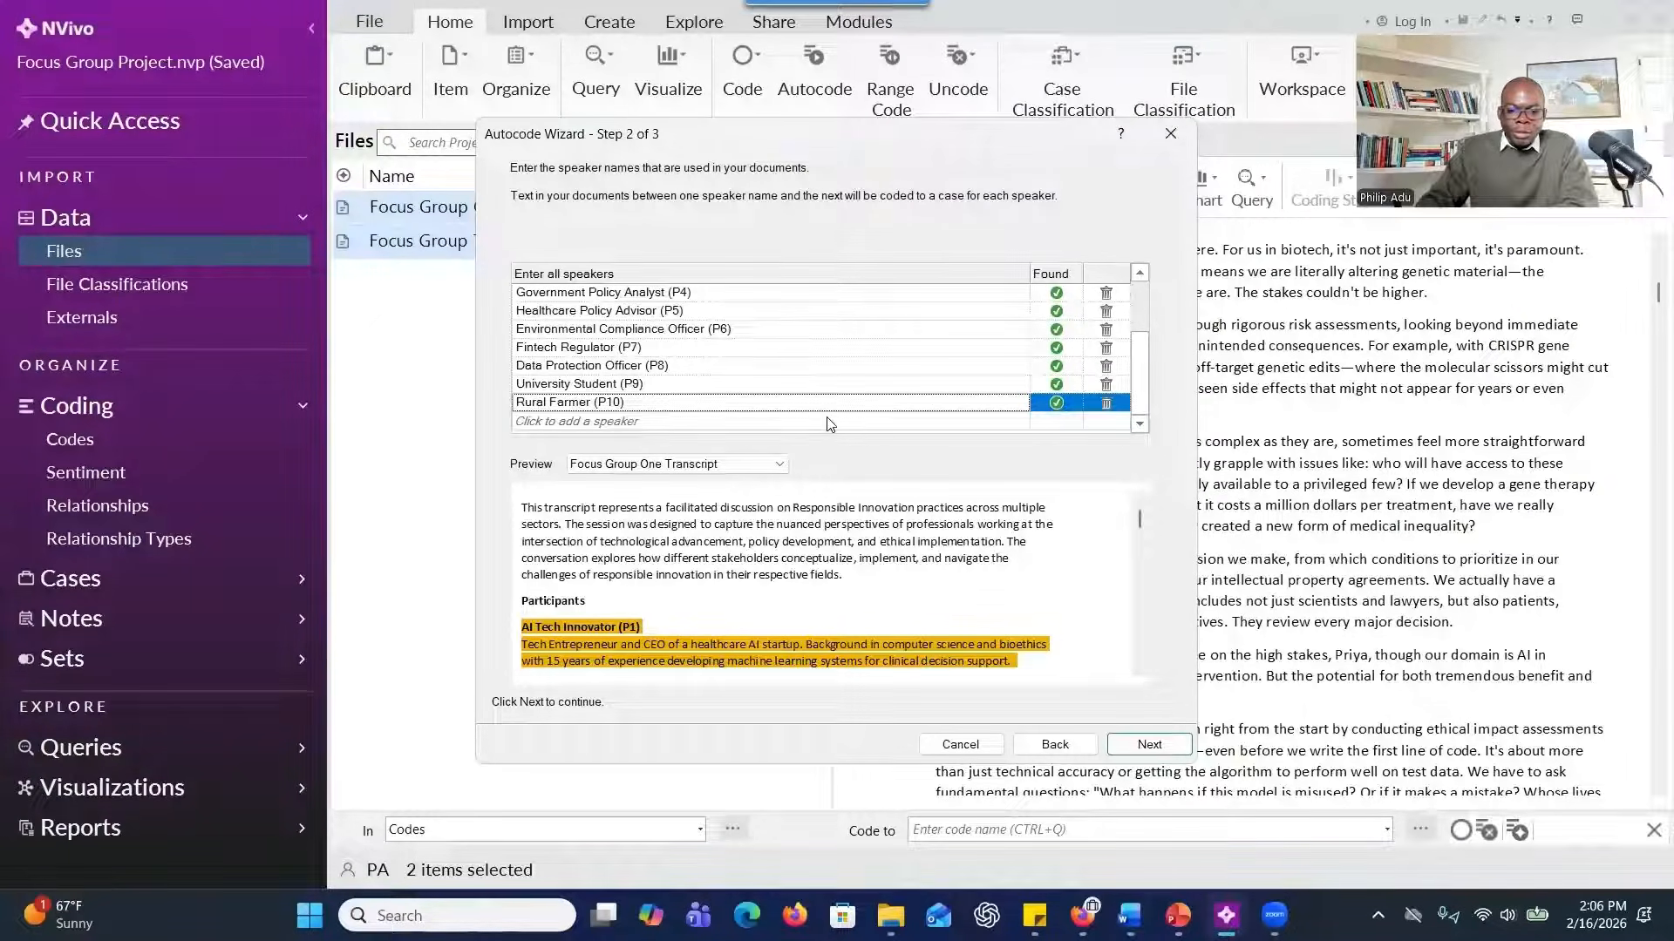
Continue to the last wizard stage and name the new case classification "Speakers".
click(1149, 743)
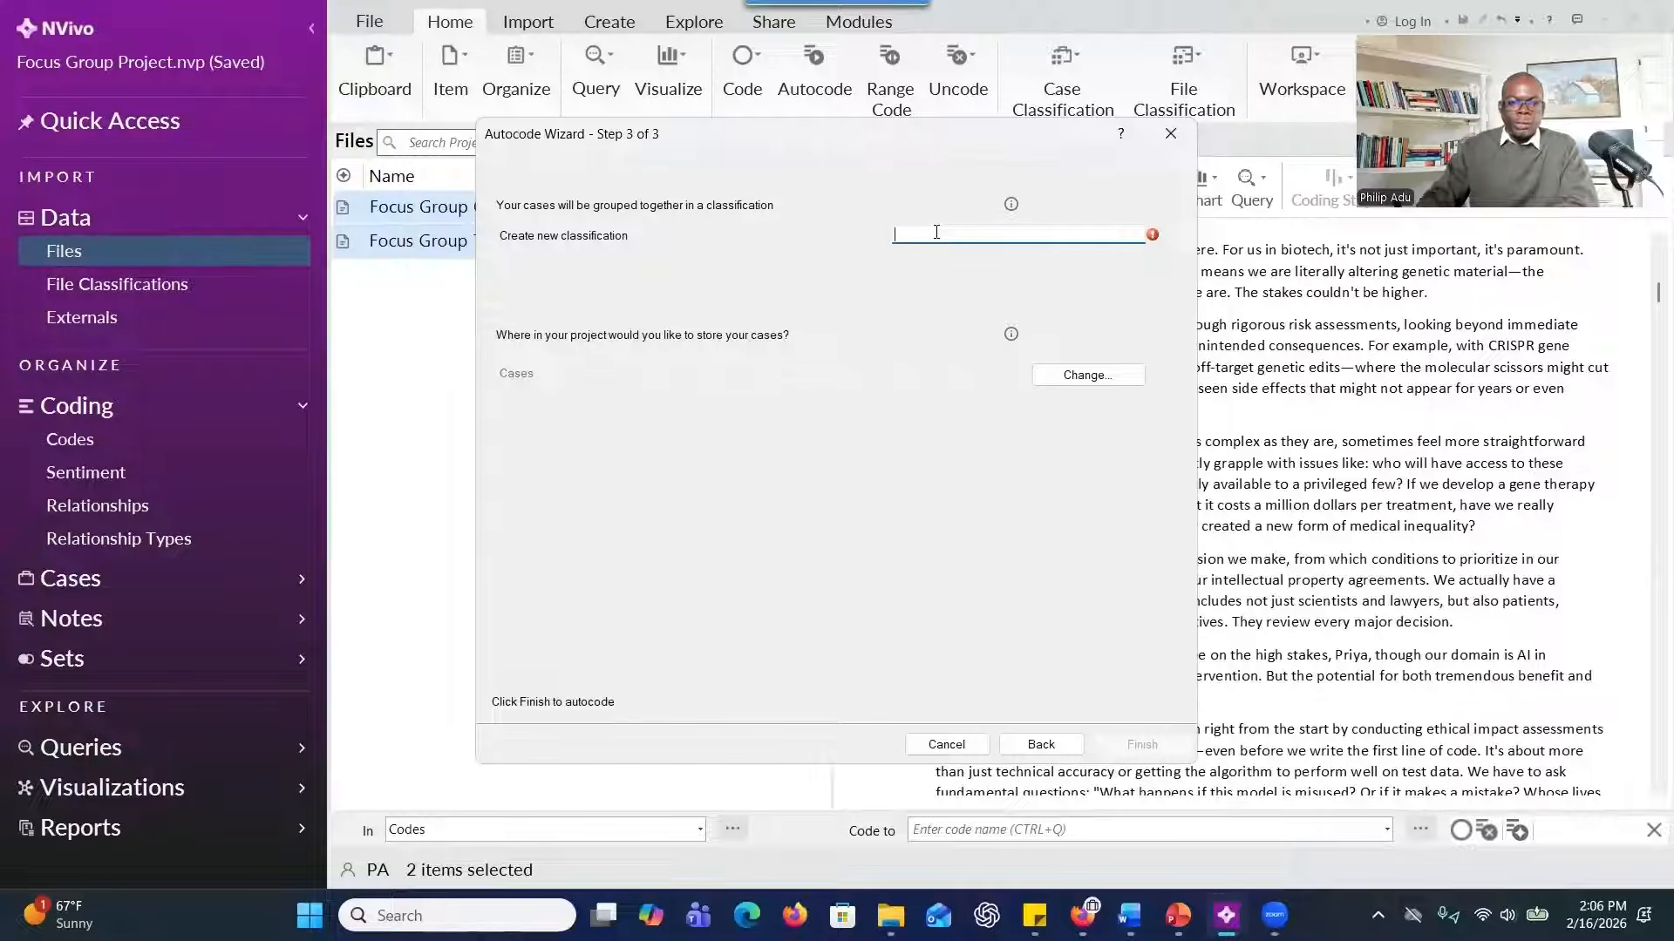
text(S)
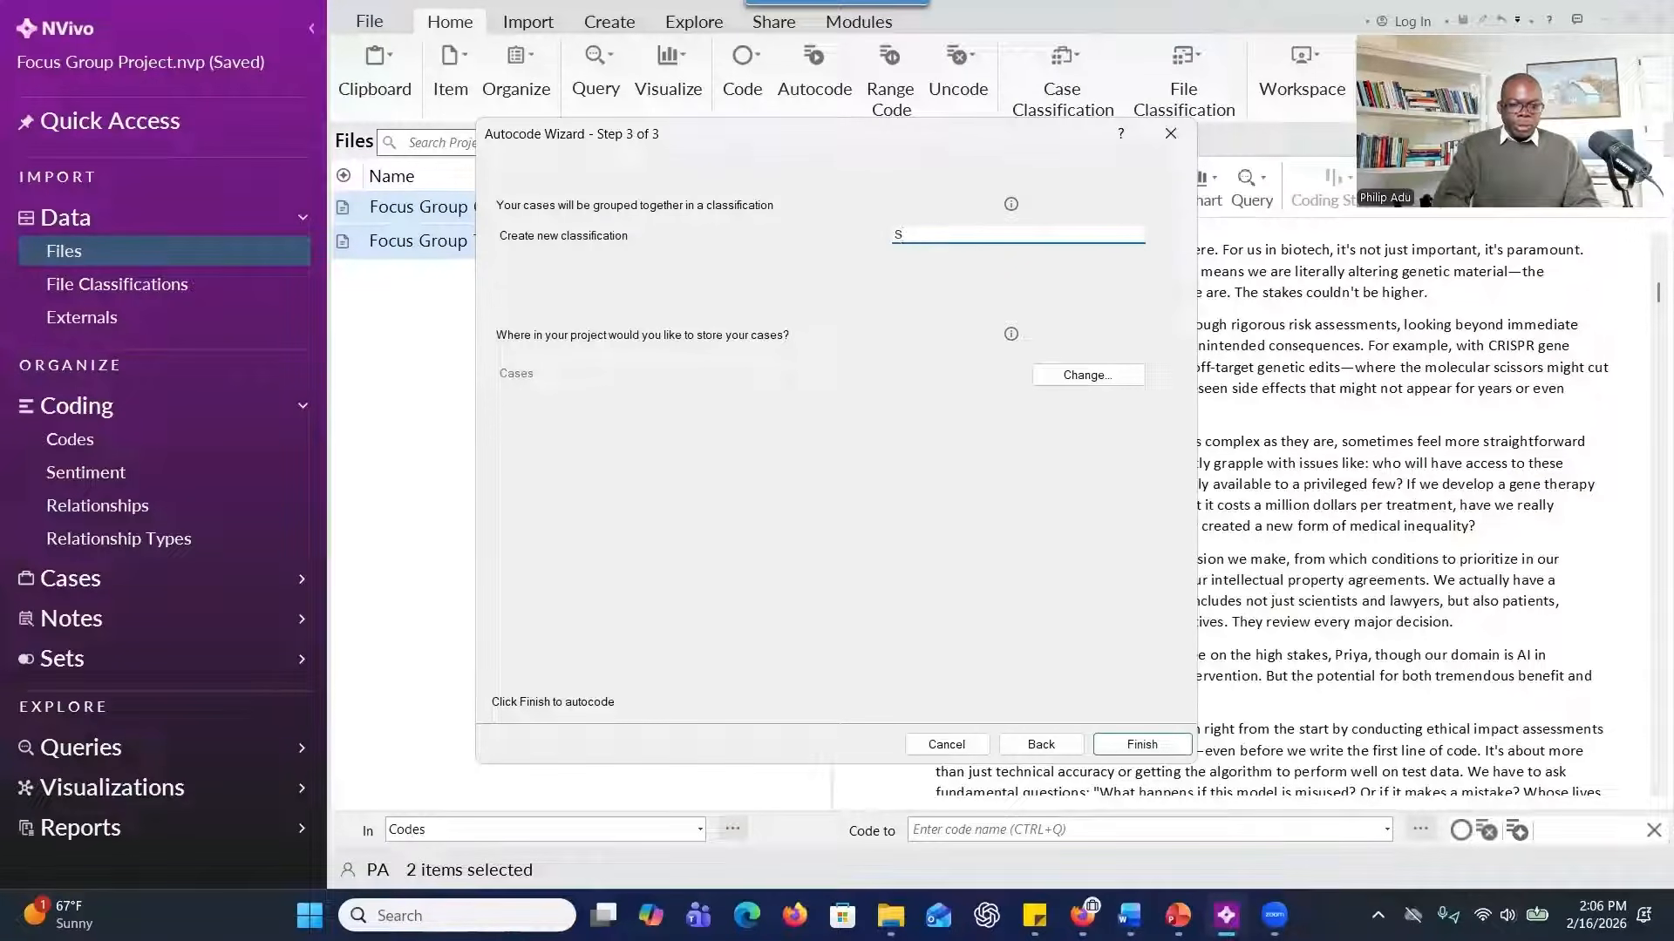
text(peakers)
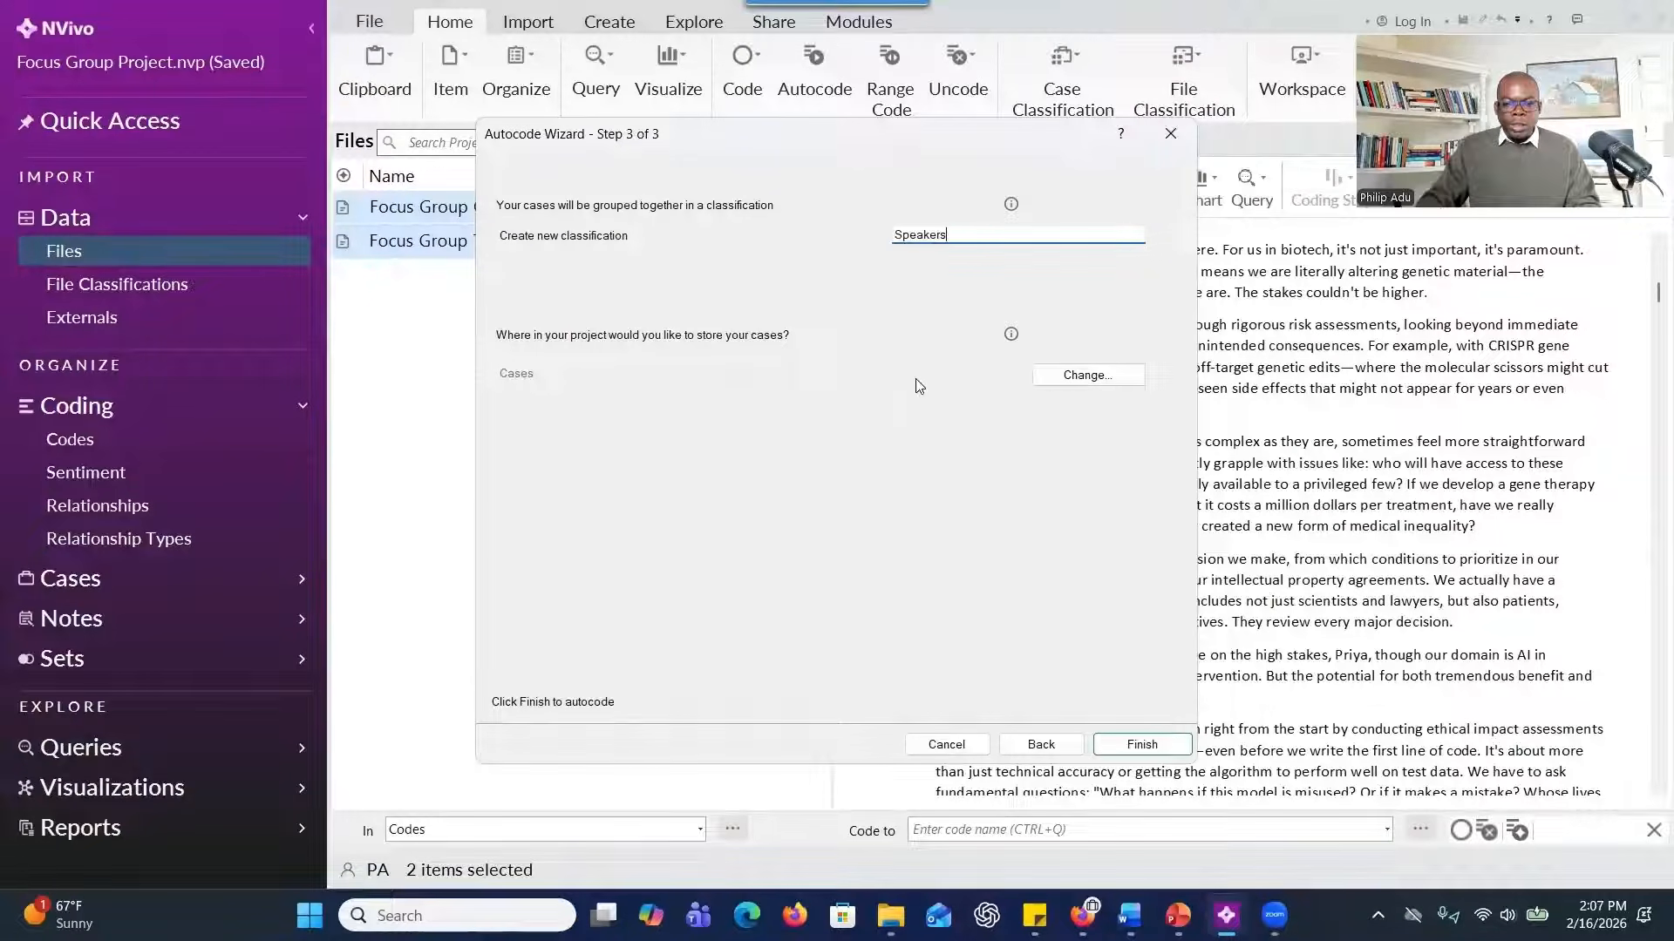
Finish the autocoding, check the resulting cases and the codes list, and open the Speakers classification sheet.
click(1115, 747)
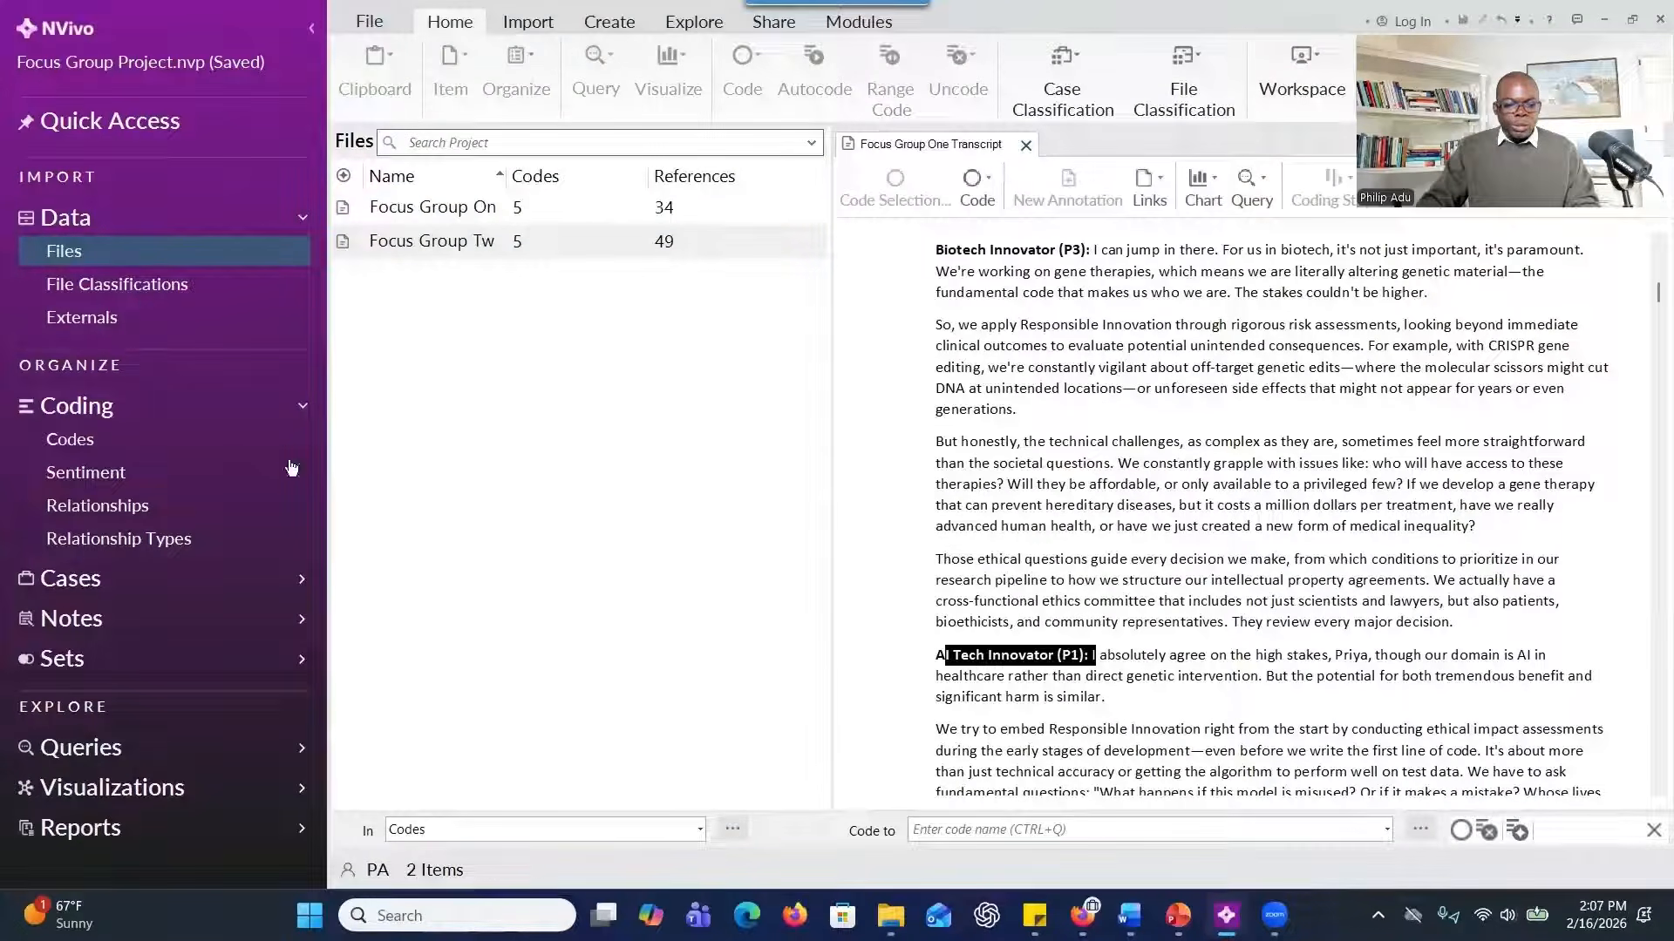
click(117, 596)
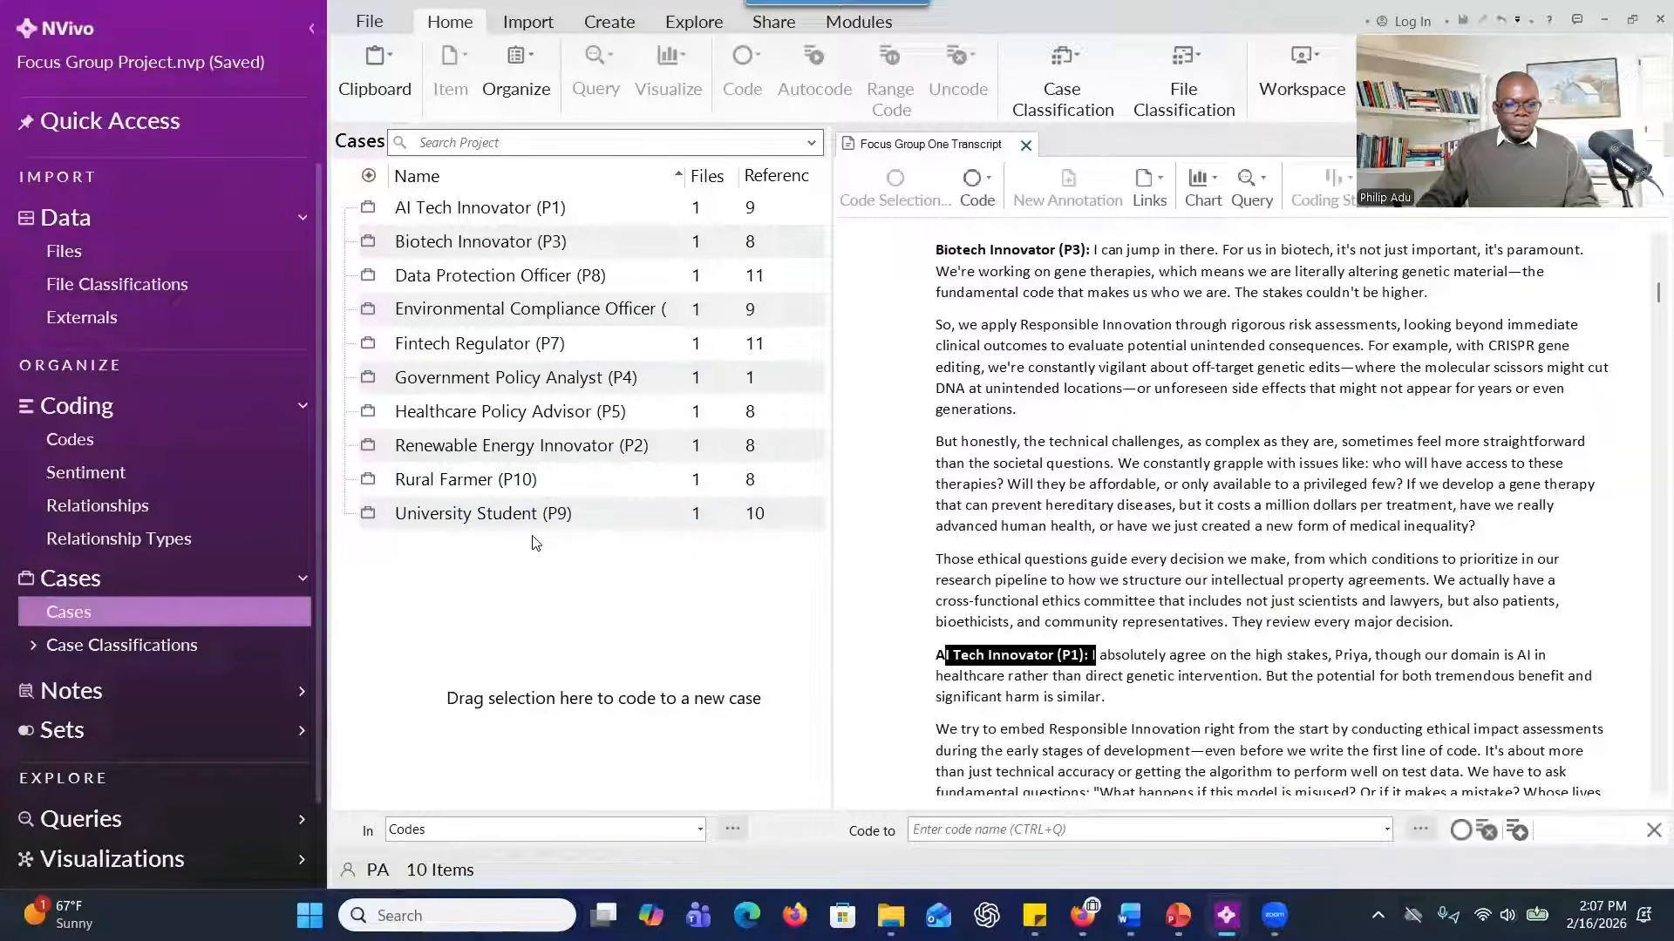
click(137, 441)
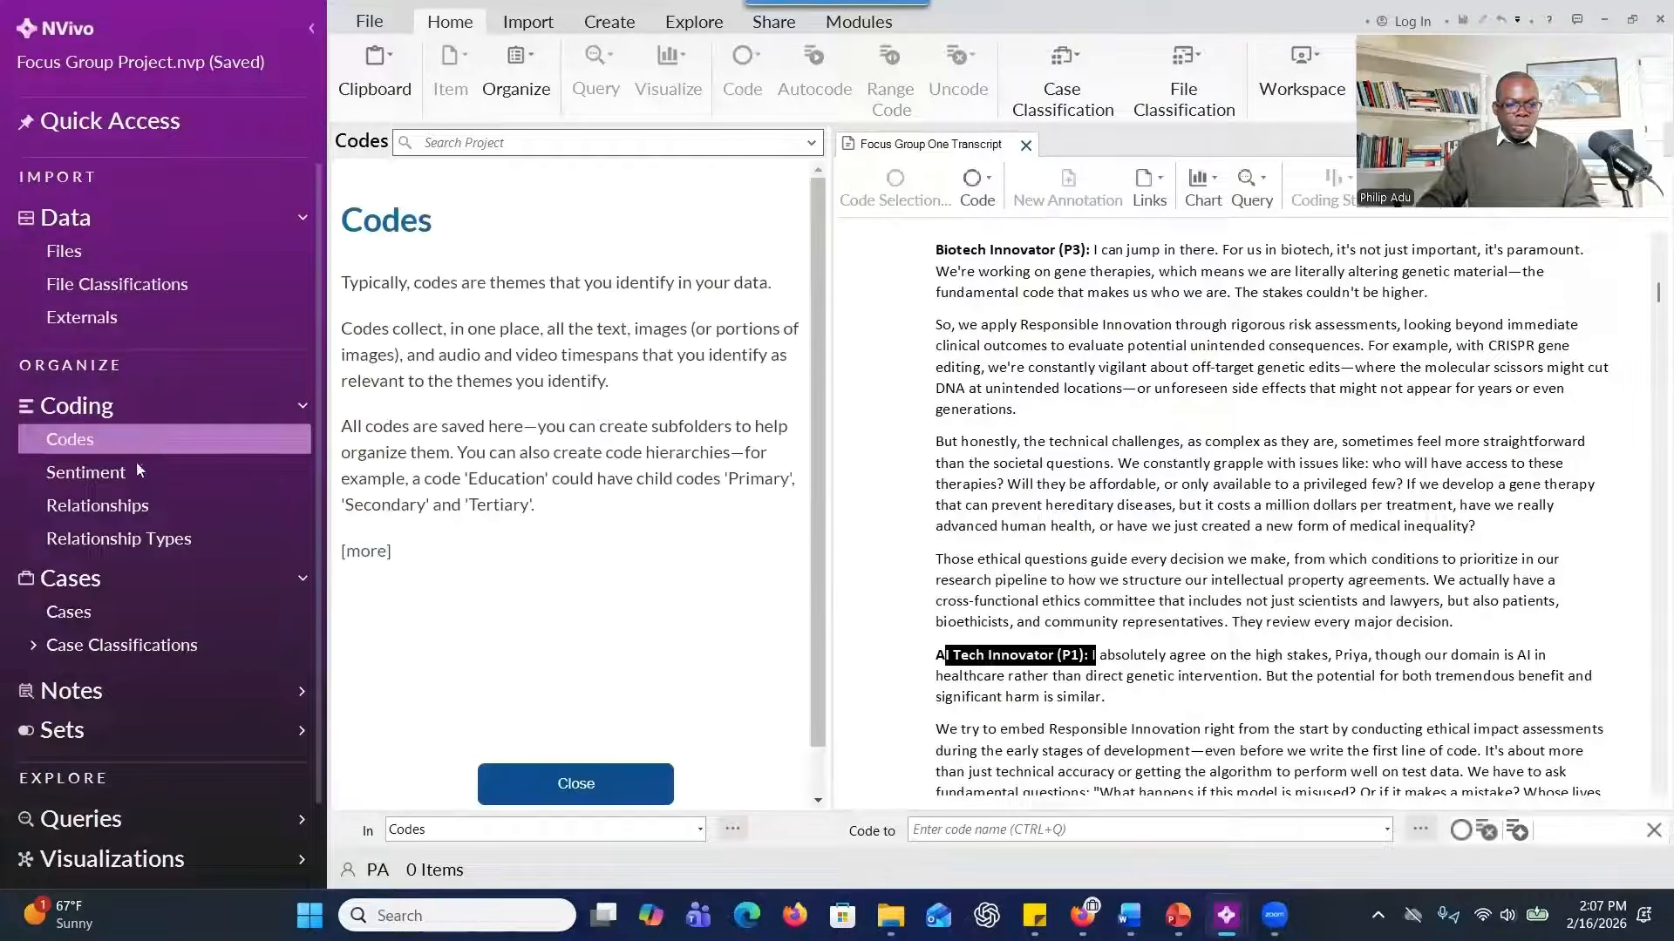
click(32, 646)
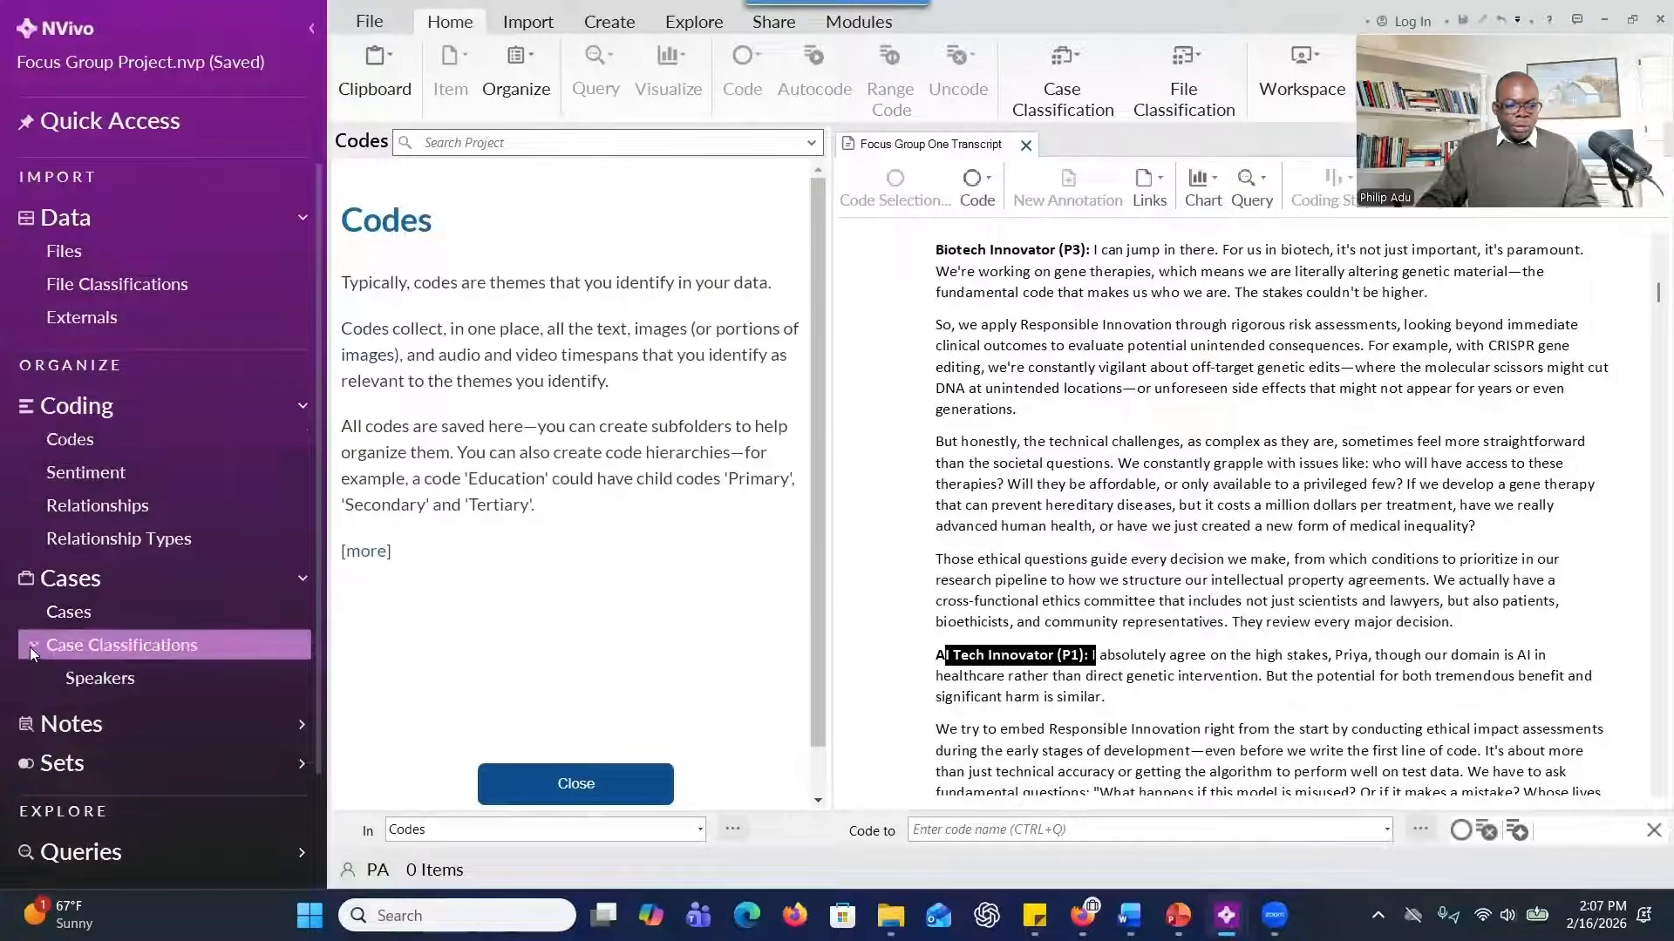
double_click(91, 681)
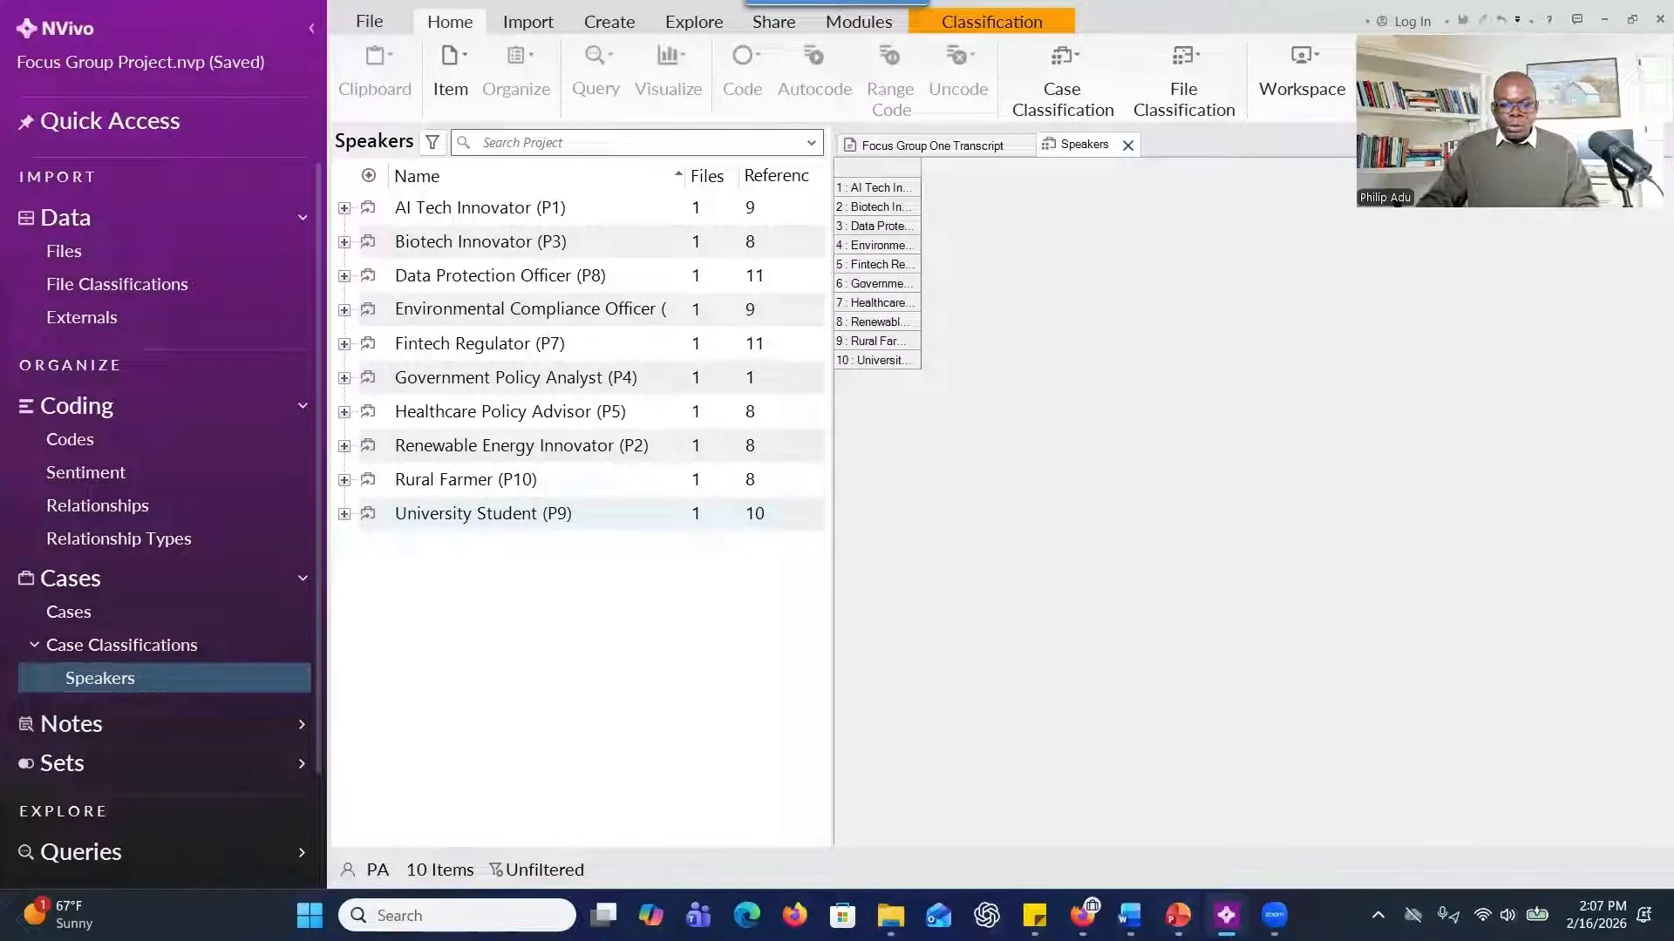
Review the participant table's attribute columns, from Role to Geographical Location, in the Perspectives on Responsible Innovation Word document.
mouse_move(1130, 916)
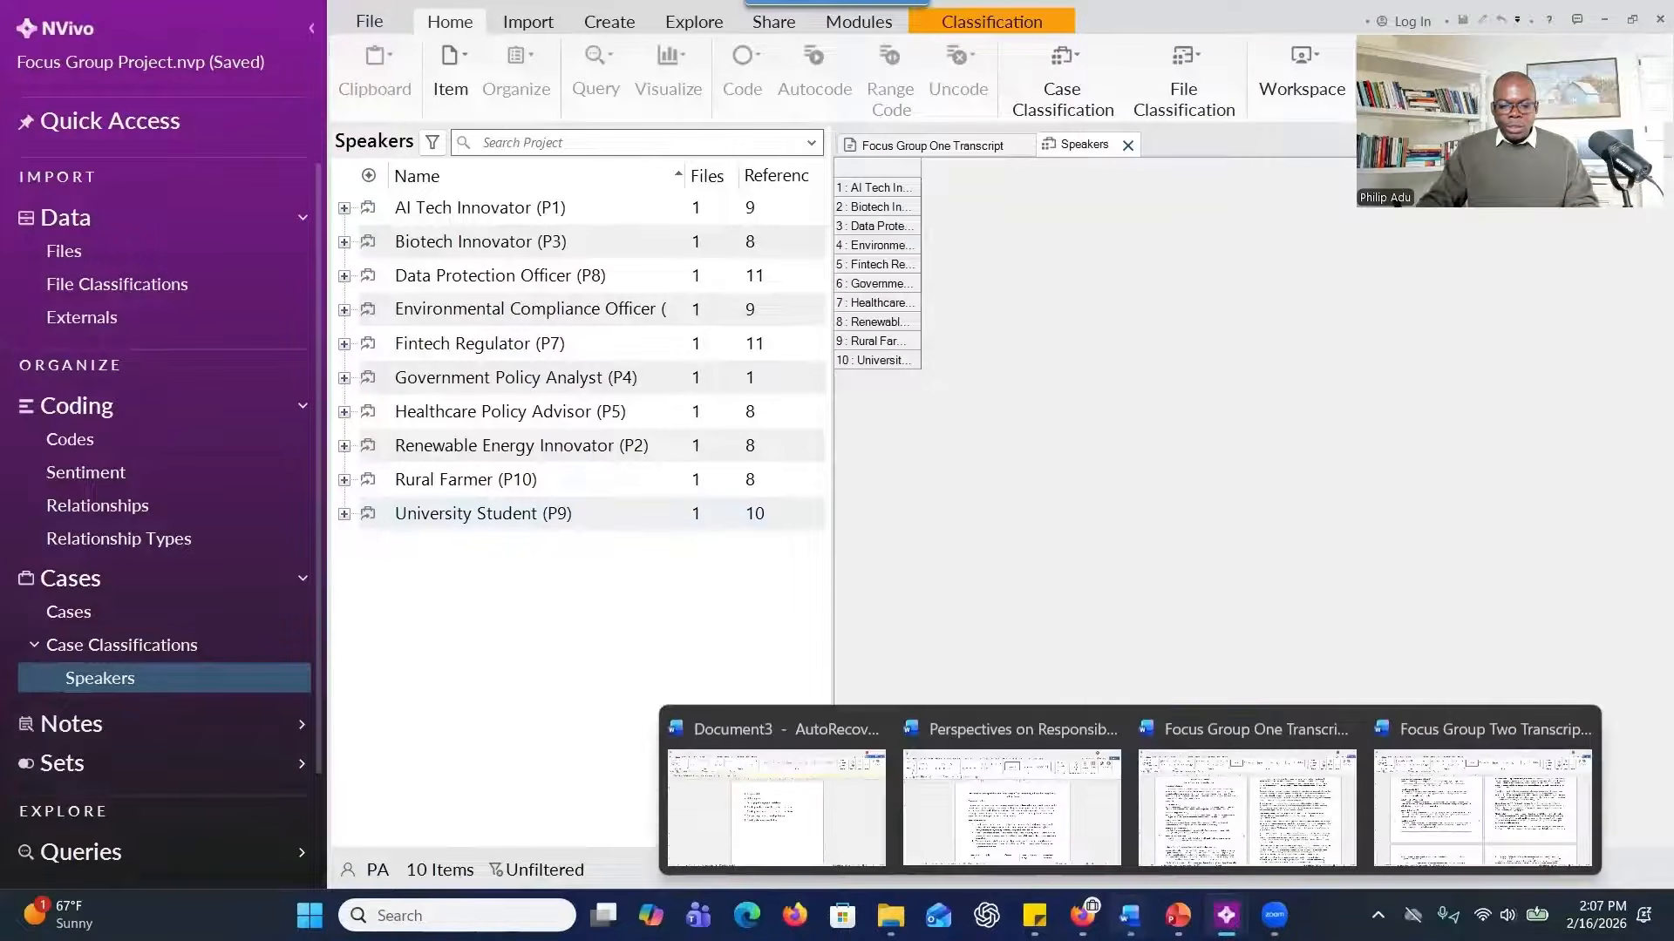
click(989, 830)
scroll(872, 523, down, 10)
drag(610, 344, 1062, 691)
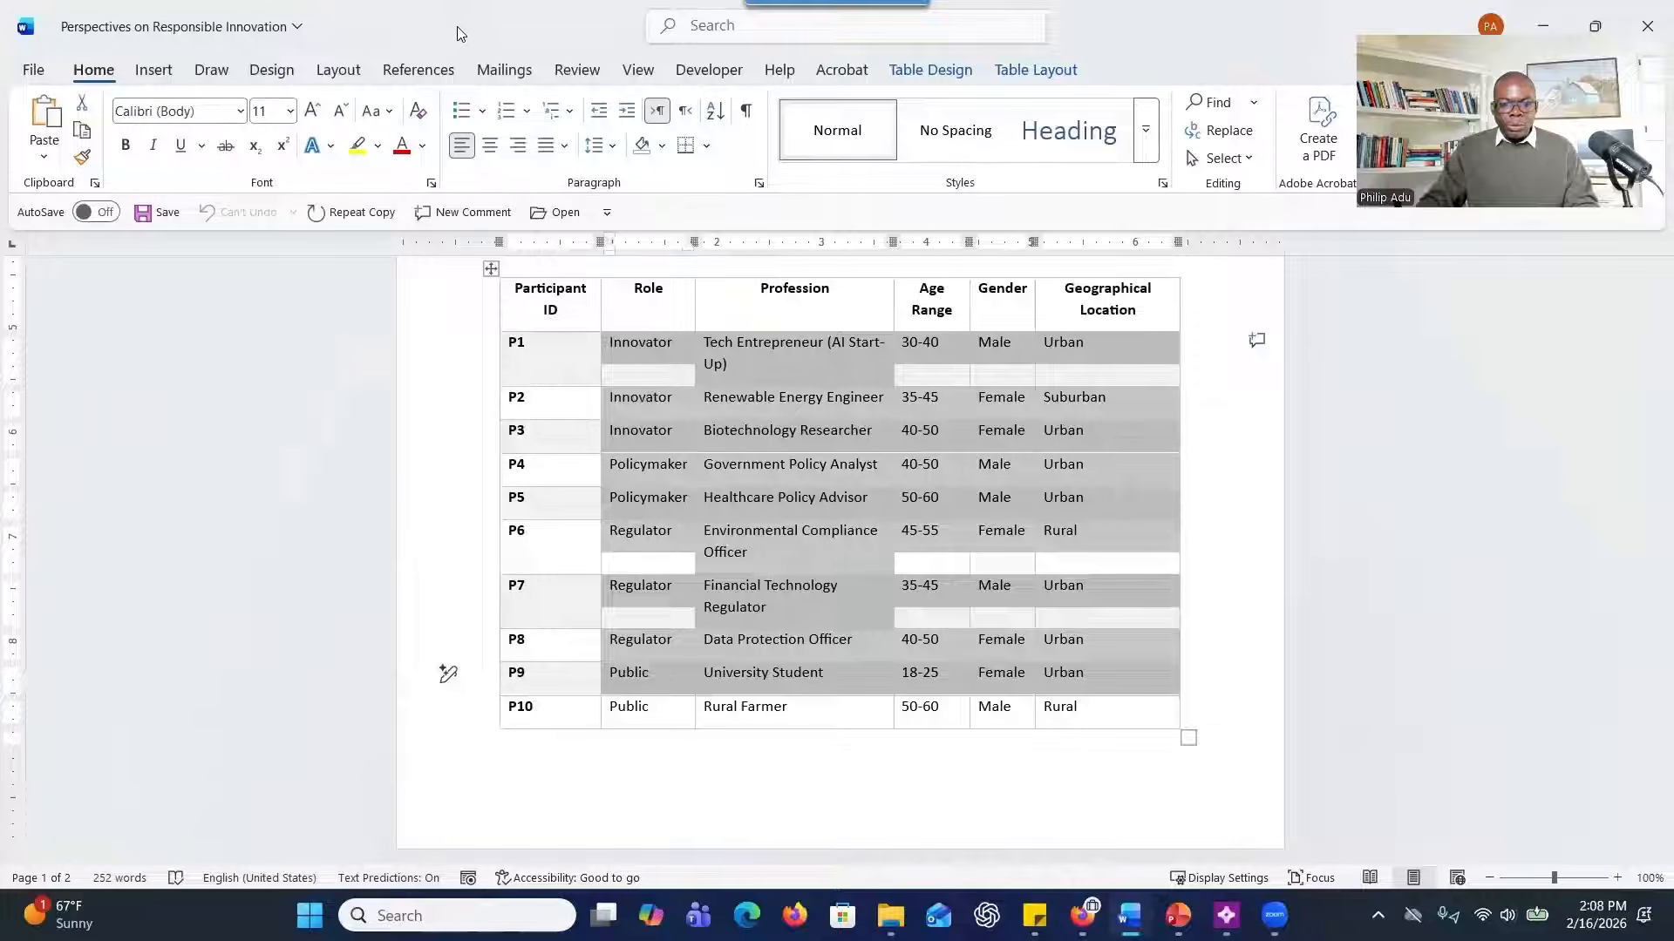
key(alt+Tab)
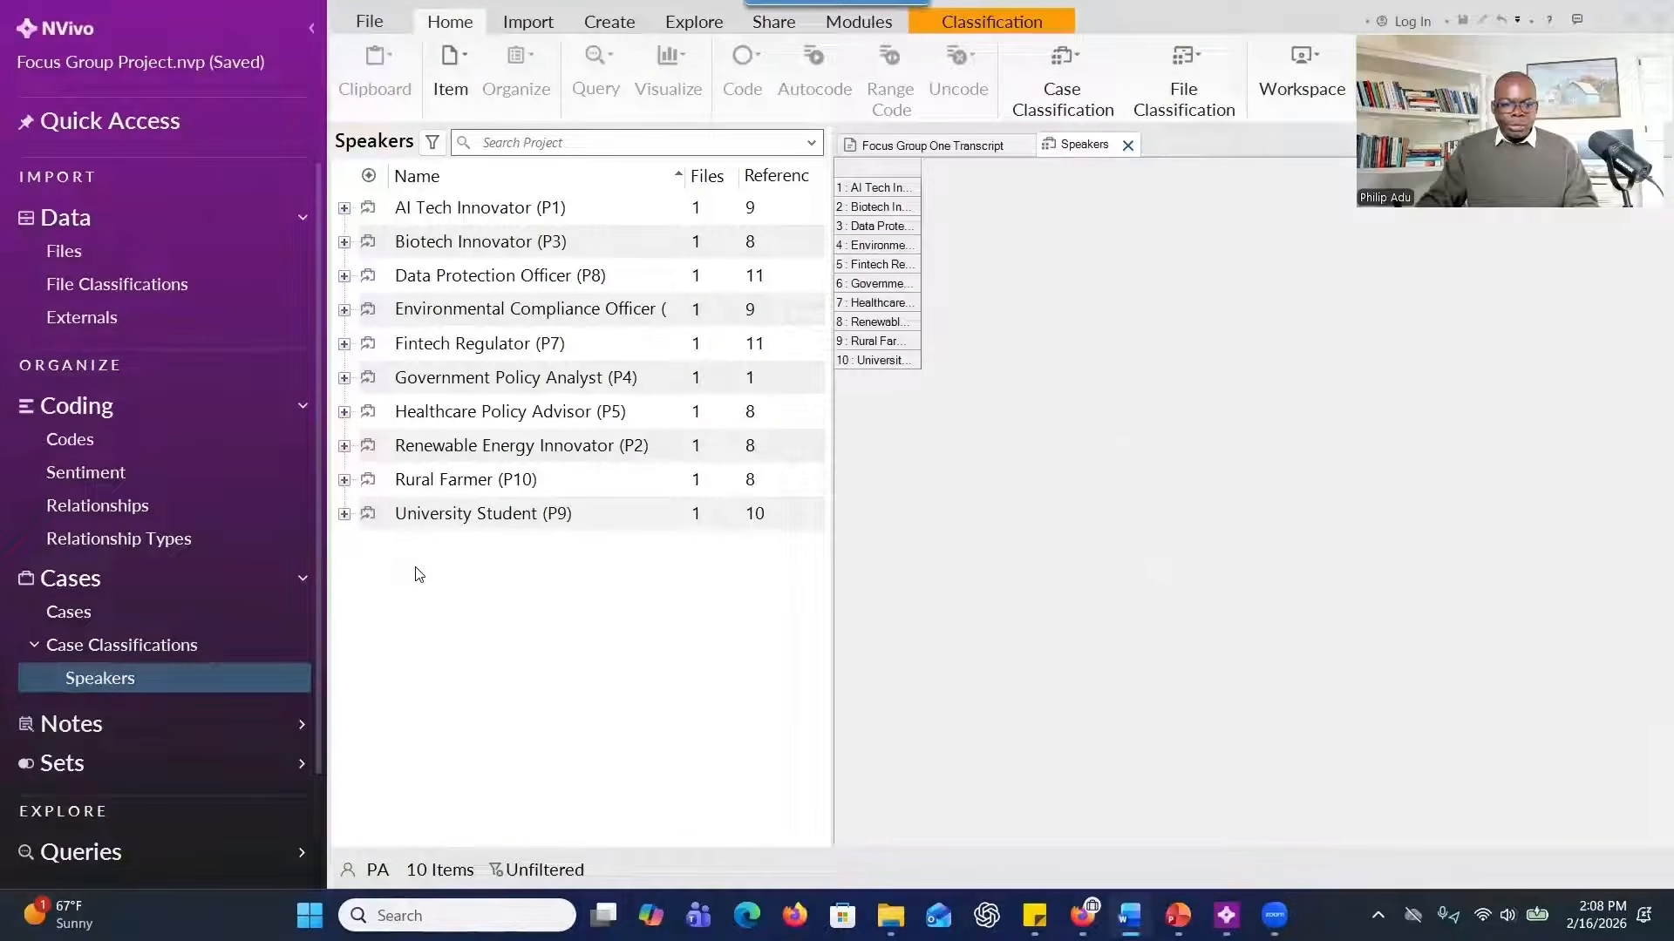
Start a new attribute for the Speakers classification and name it "Role", following the participant table in Word.
right_click(944, 328)
click(654, 619)
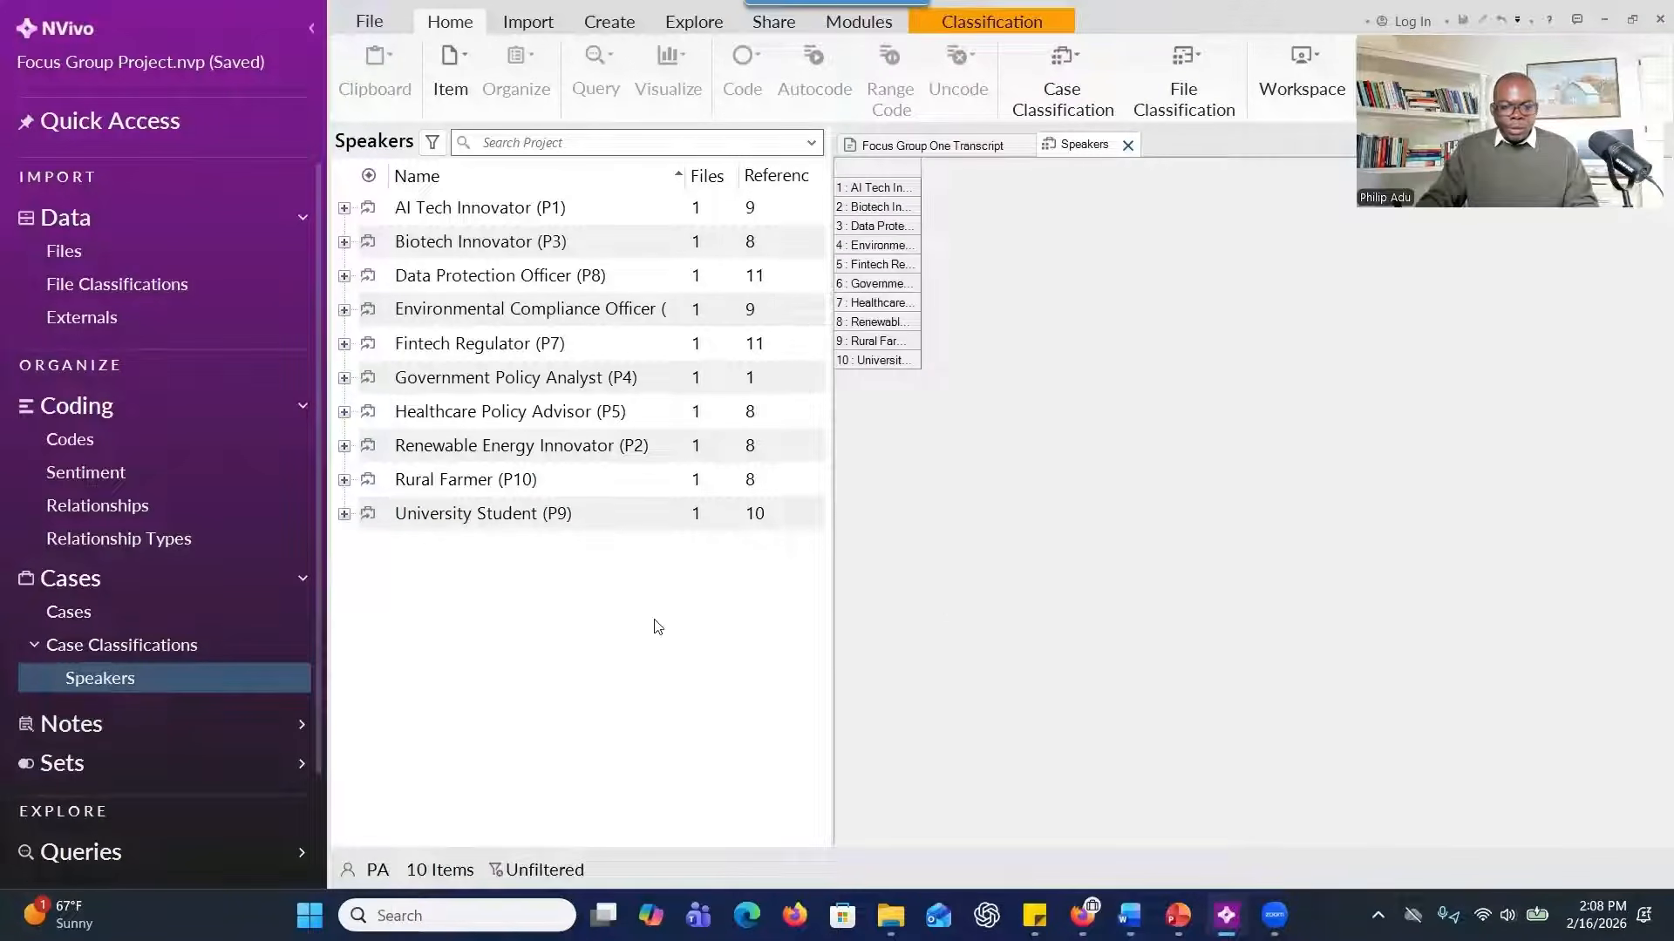
right_click(459, 570)
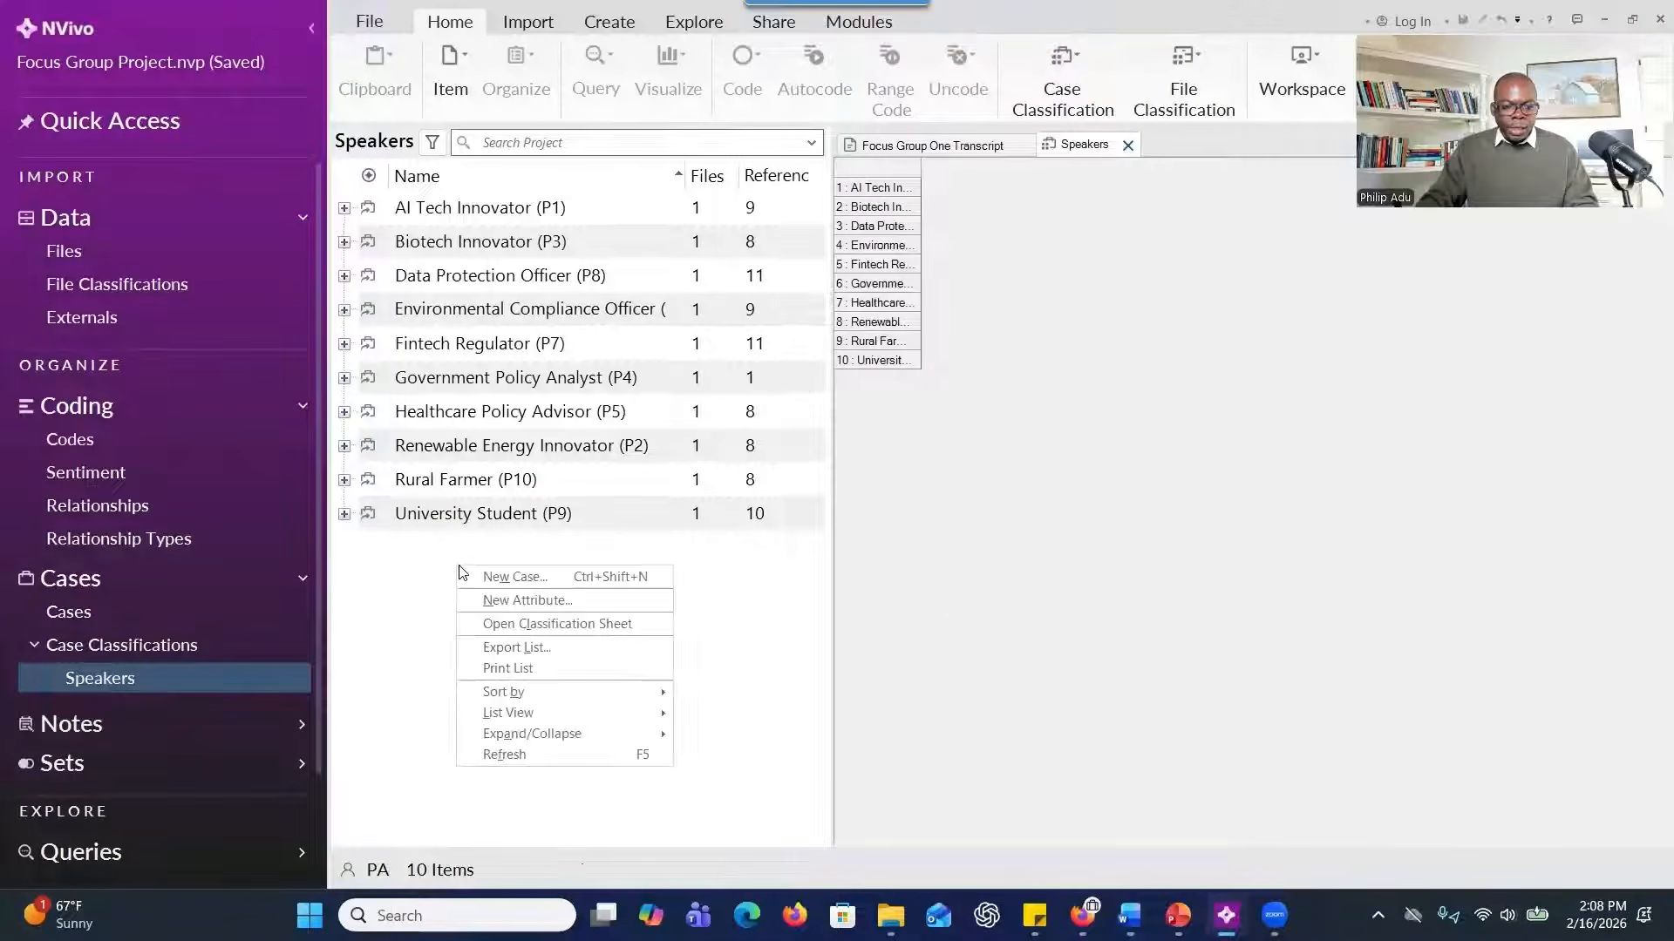
click(494, 600)
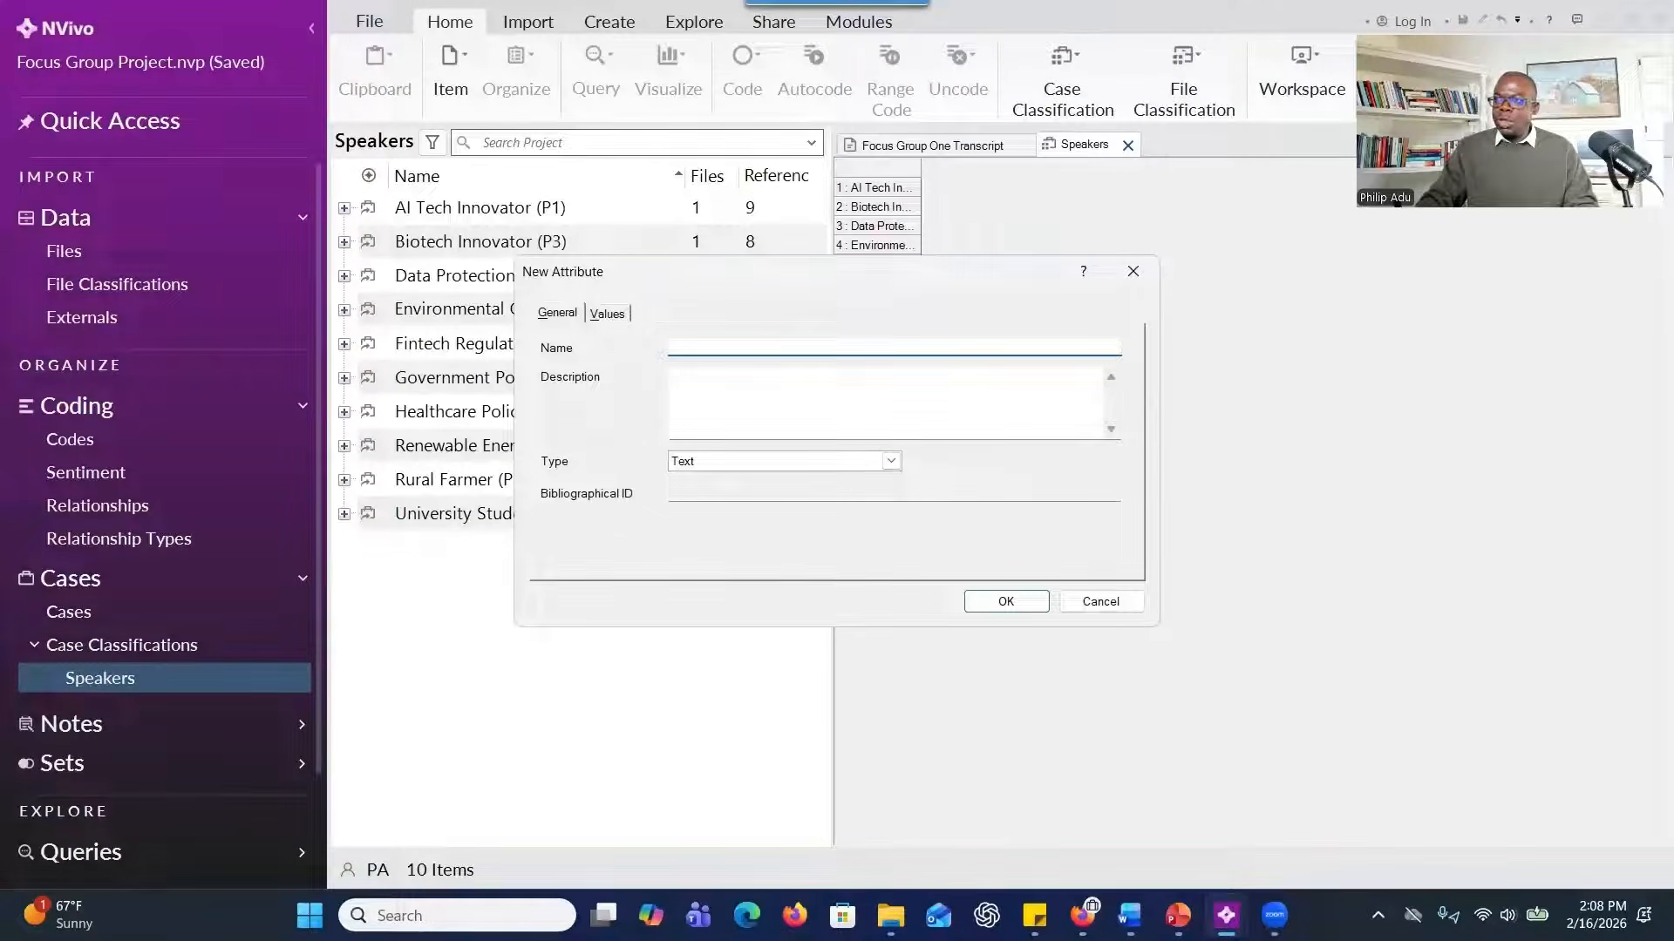
click(1129, 915)
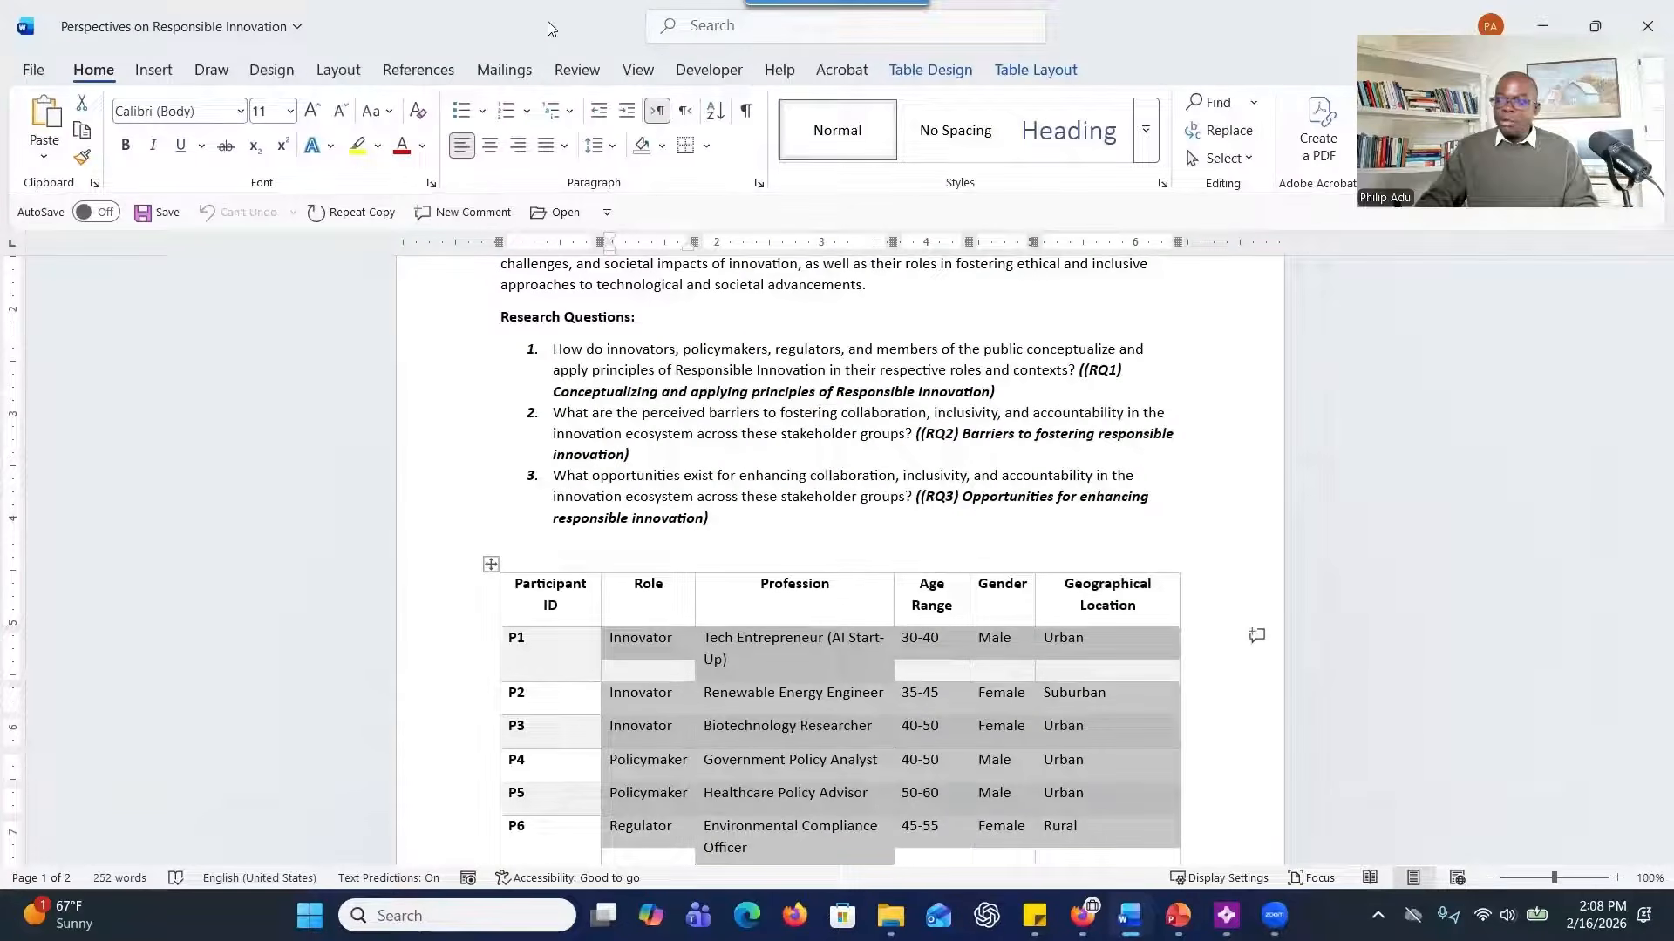
drag(551, 29, 0, 28)
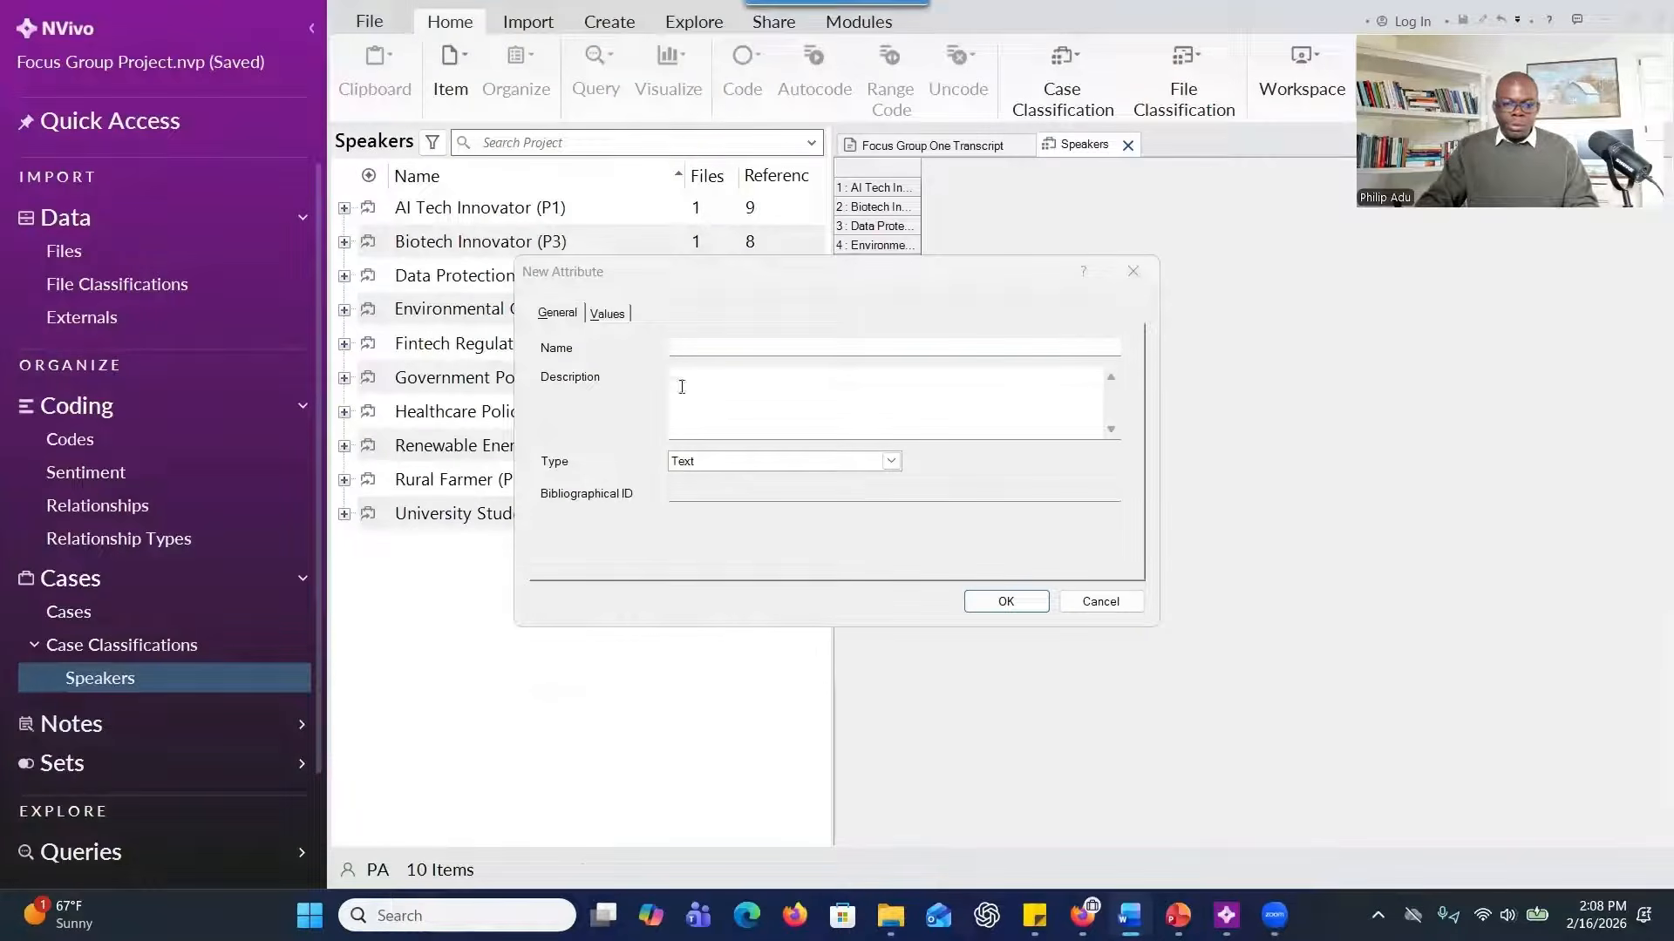
click(701, 338)
text(Role)
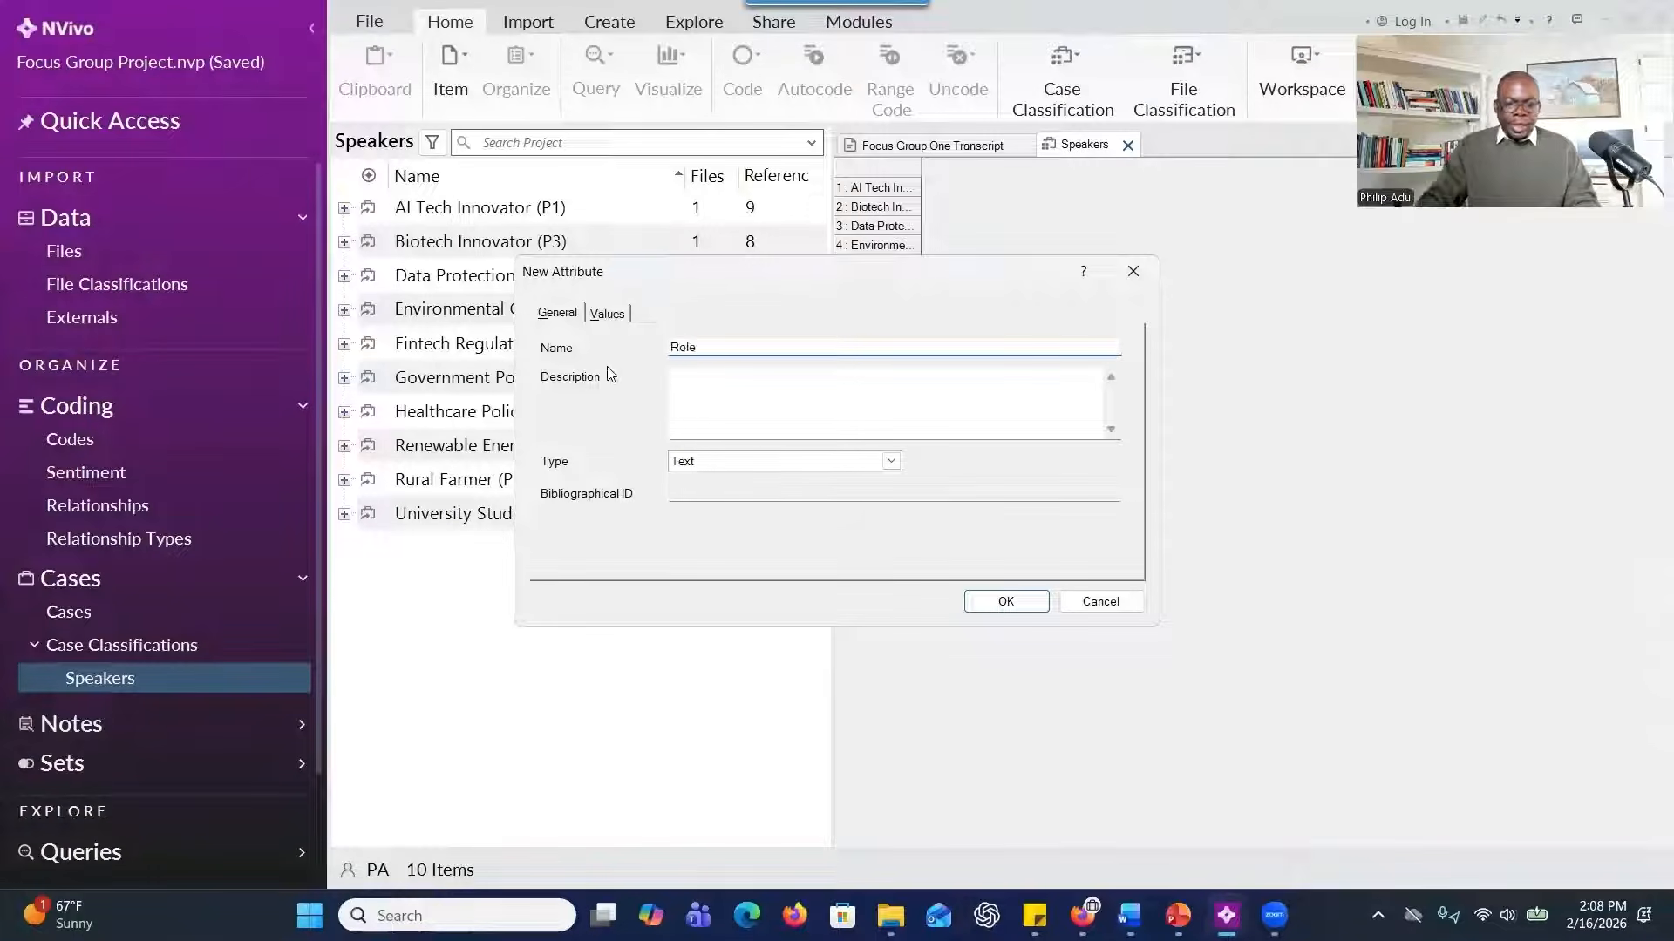
Keep the Role attribute's type as Text, recheck the participant table in Word, and create the attribute.
click(751, 466)
click(754, 462)
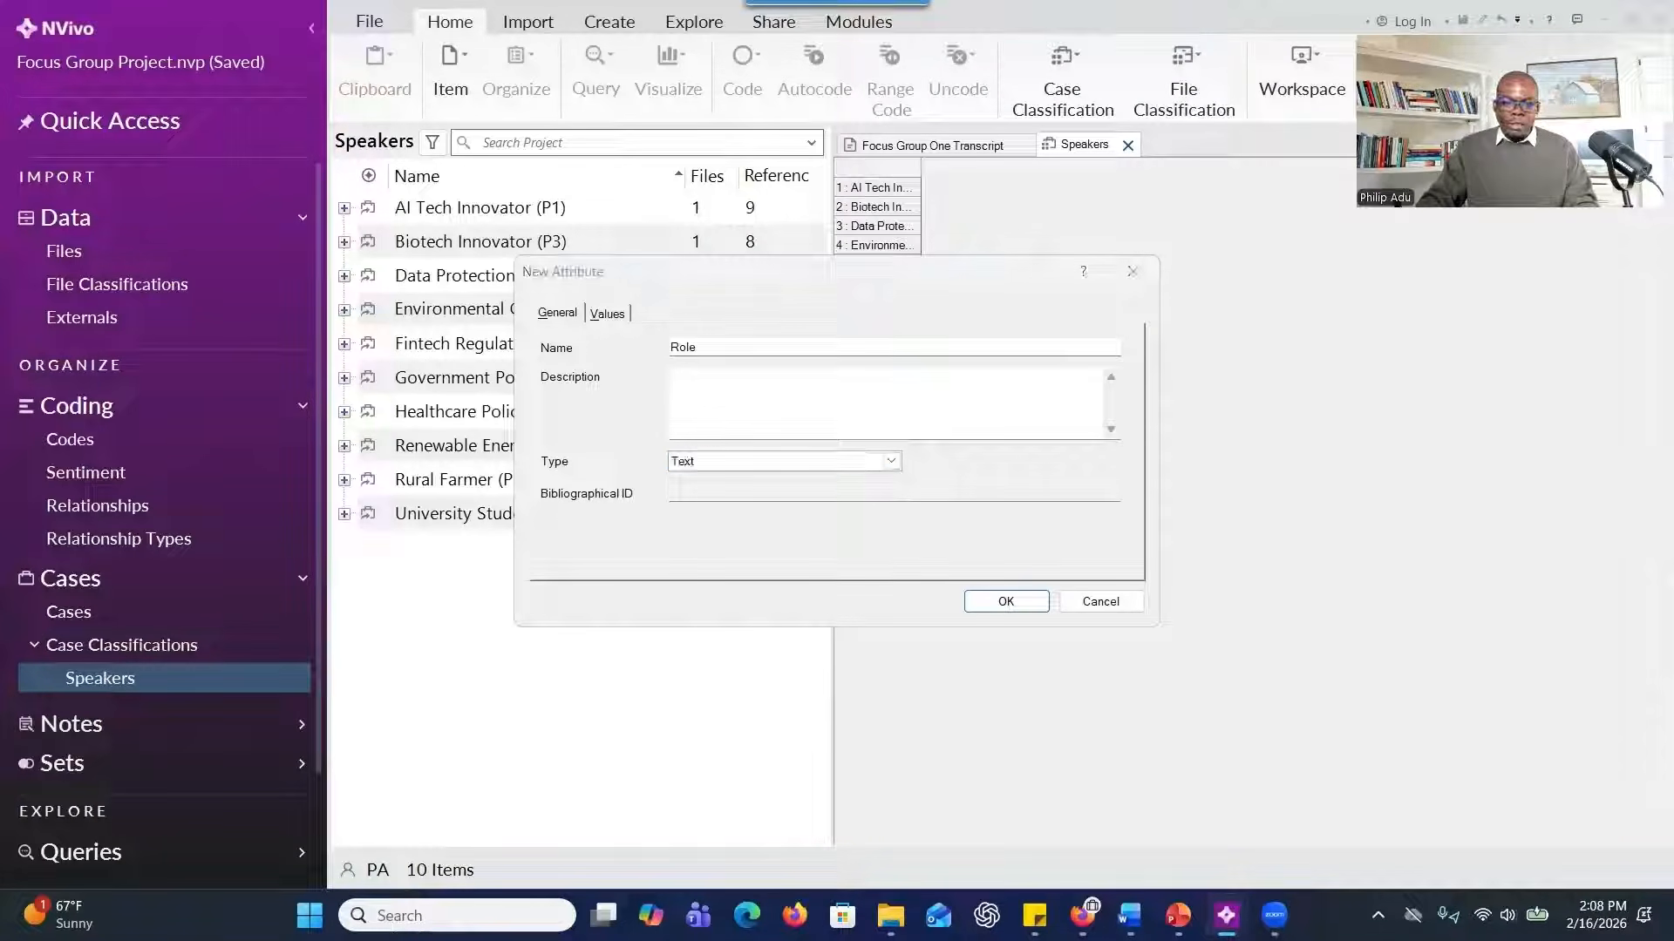
click(1129, 915)
click(1005, 159)
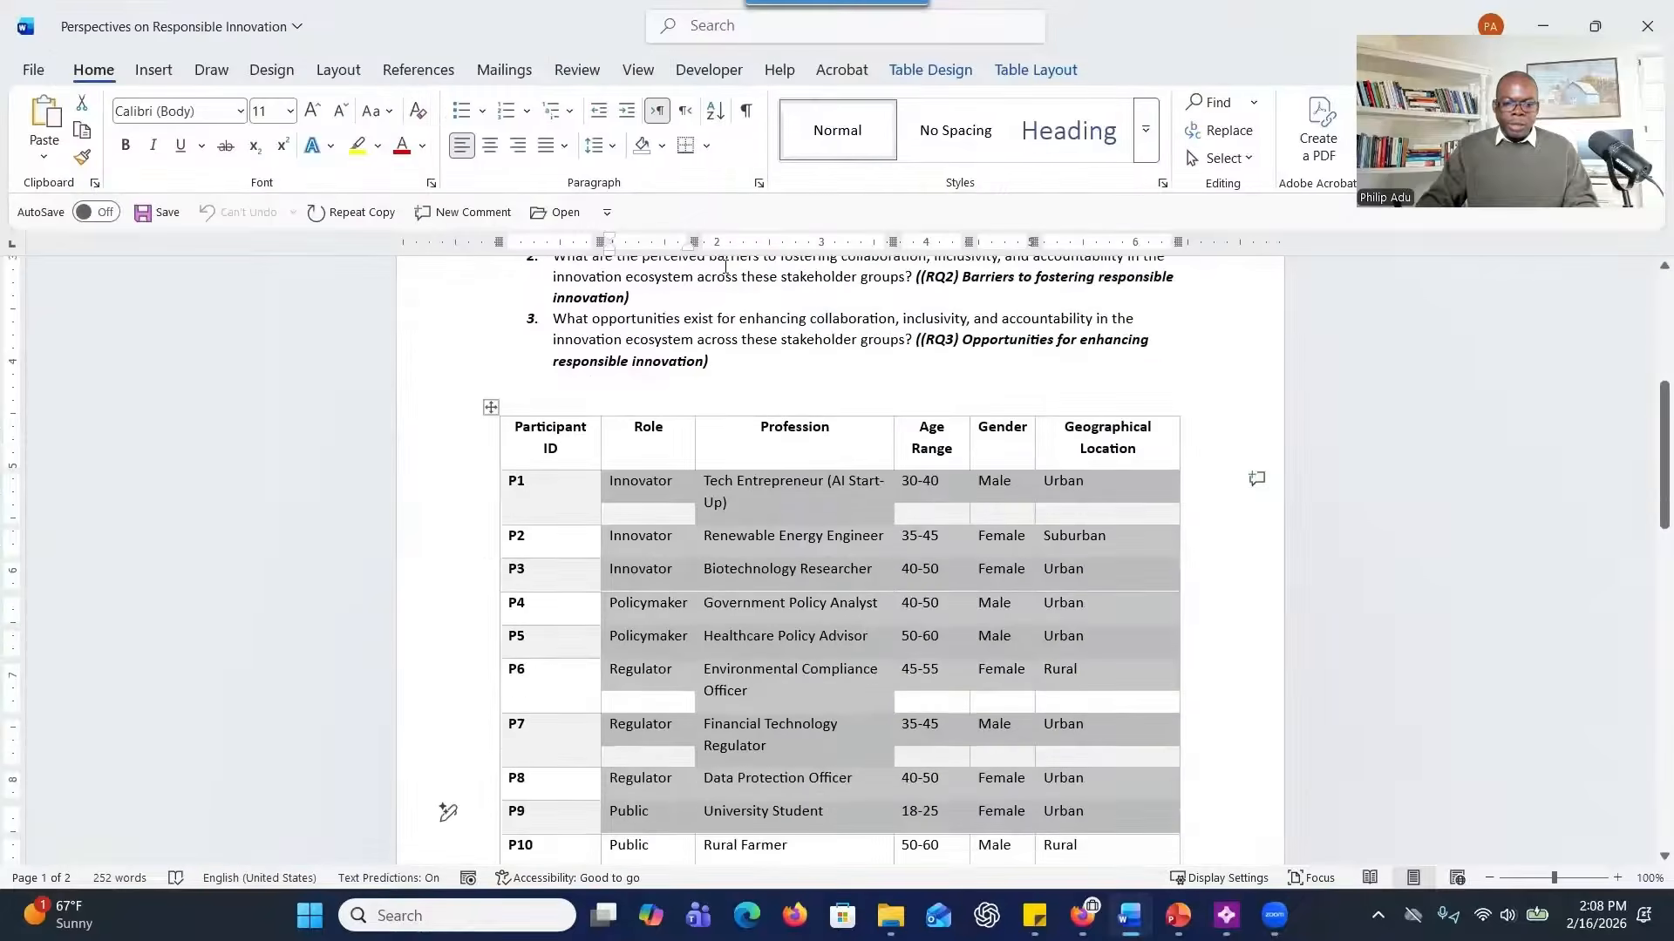
key(alt+Tab)
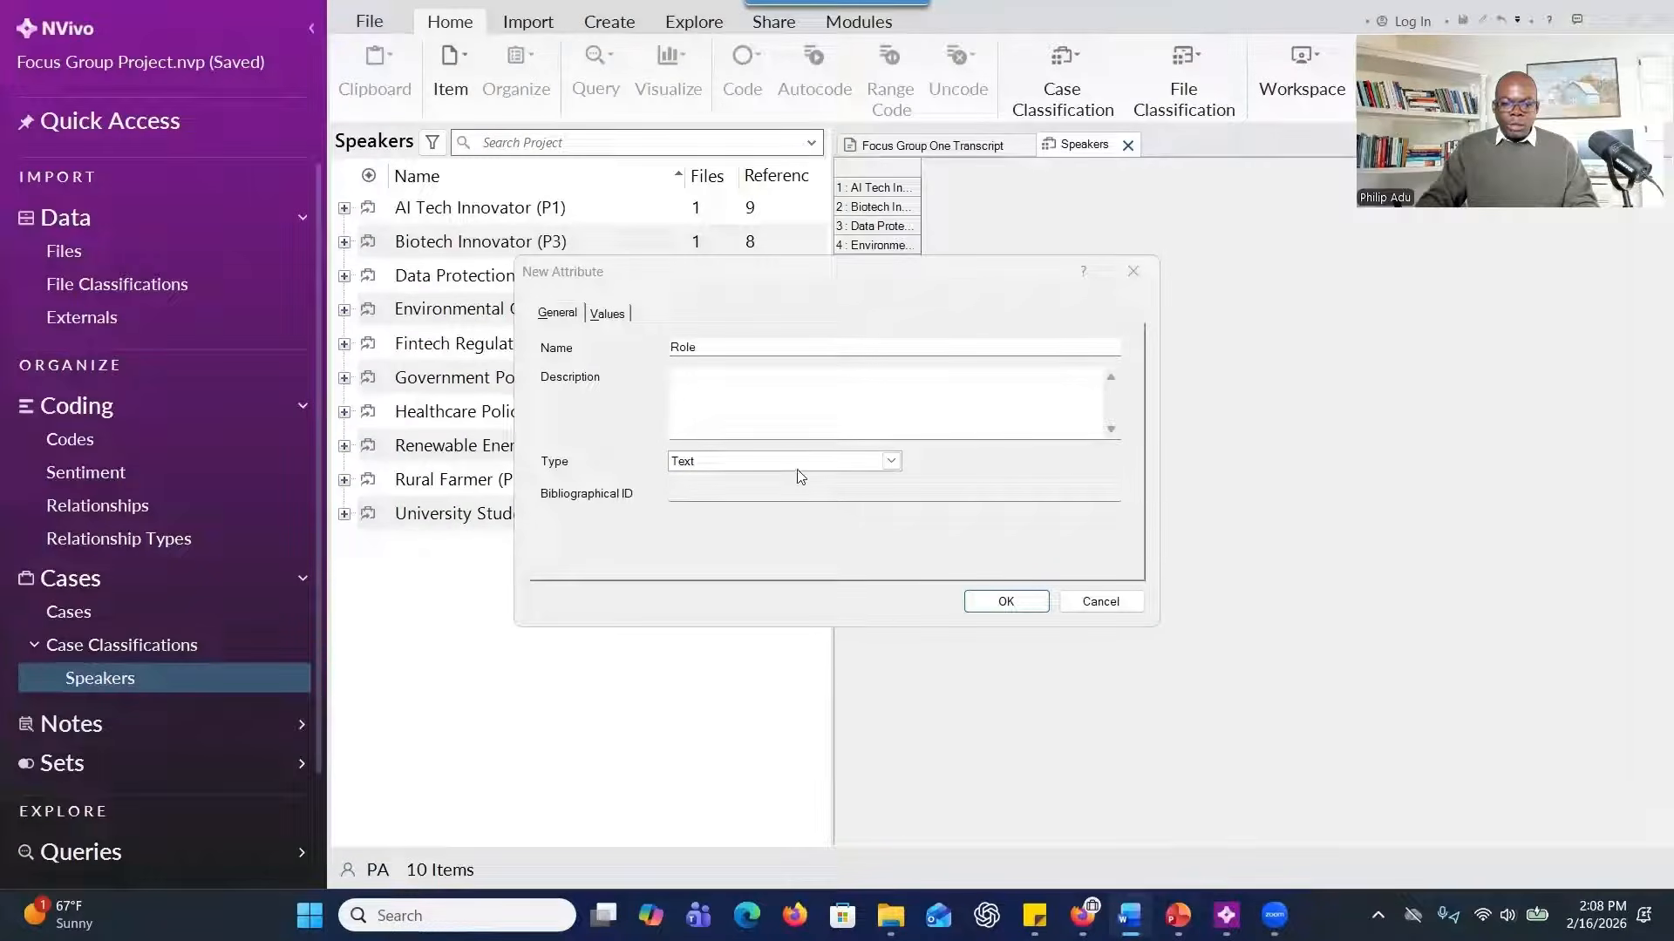
click(988, 604)
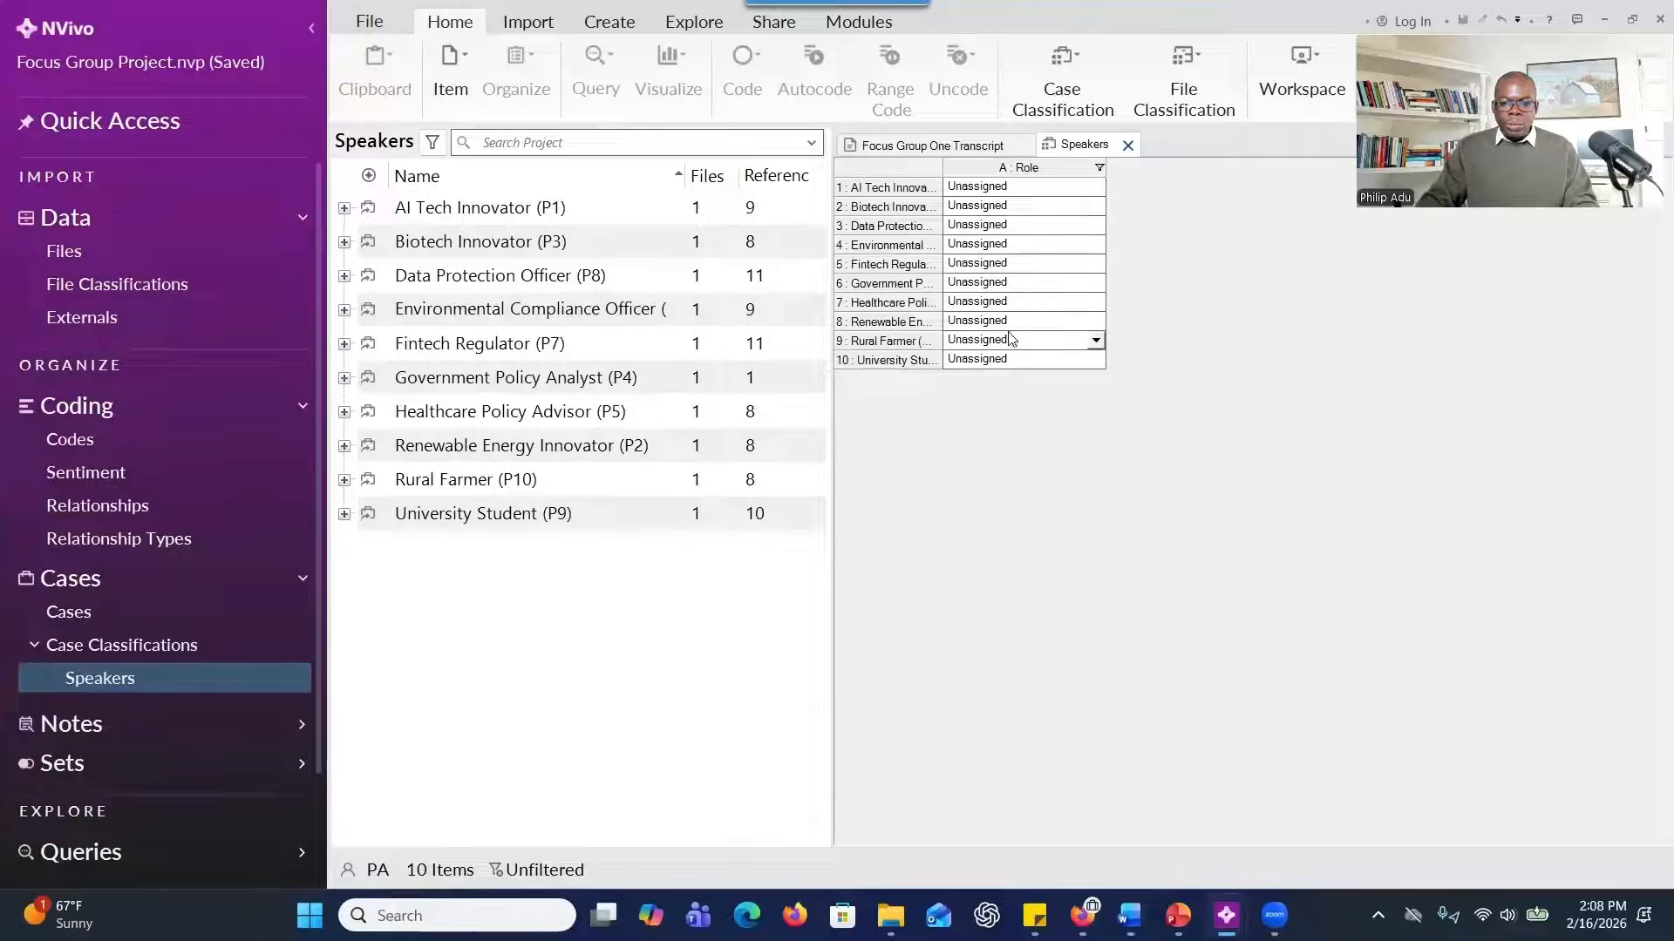
Set the Role of AI Tech Innovator (P1) to "Innovator" in the Speakers classification sheet.
click(966, 190)
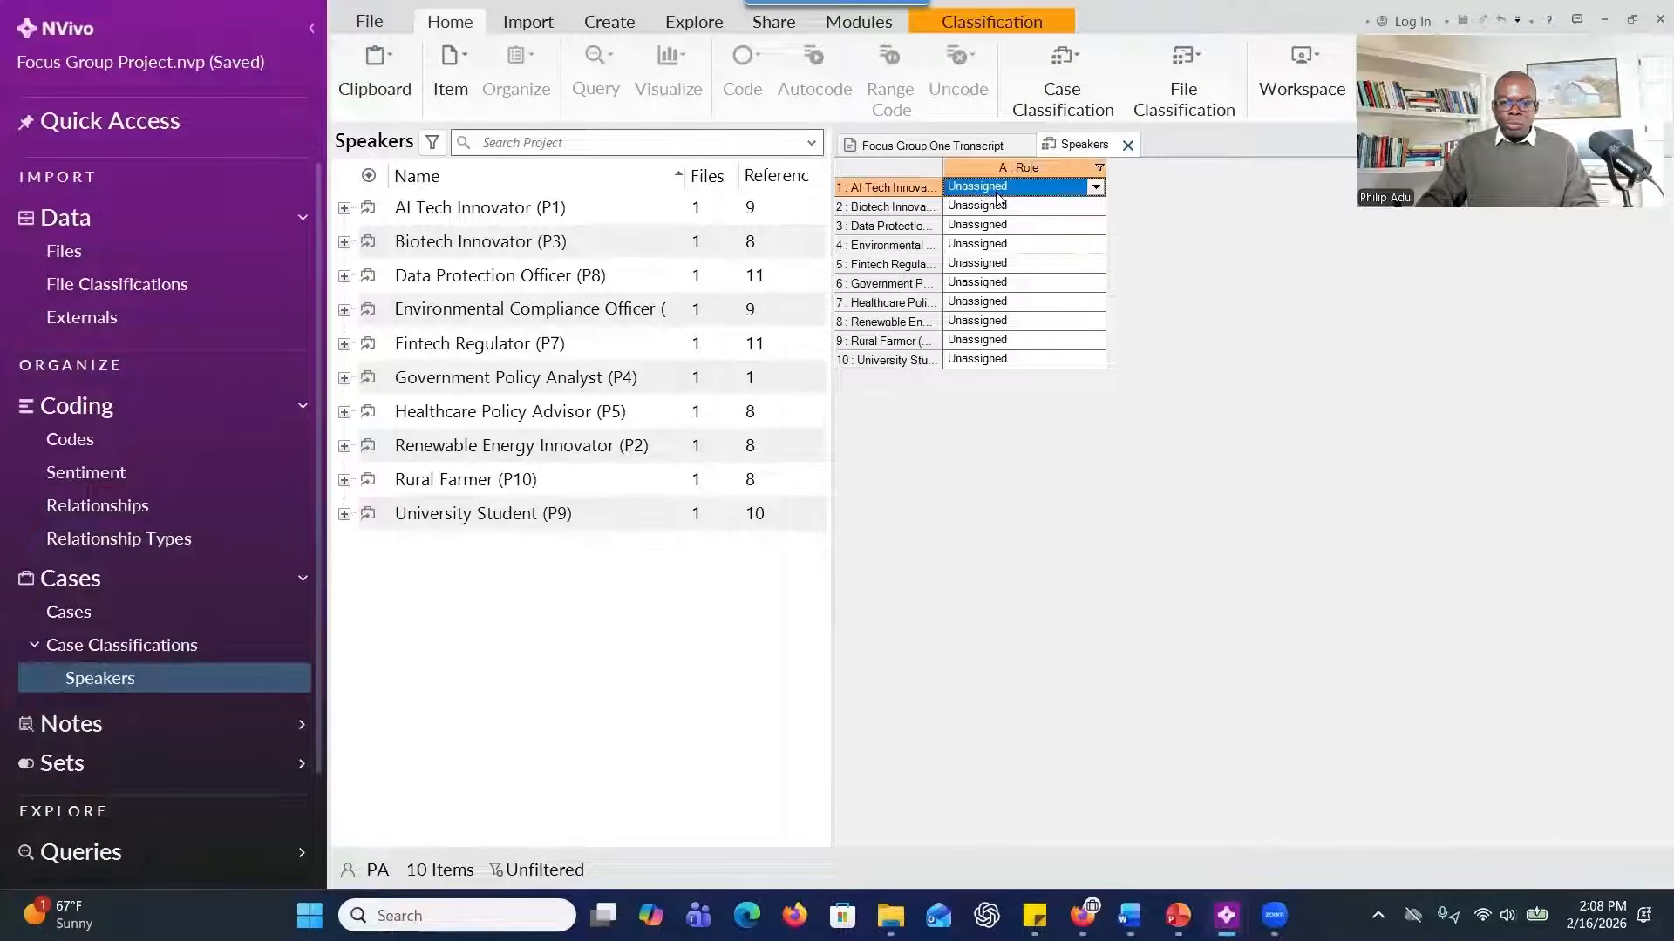
click(998, 195)
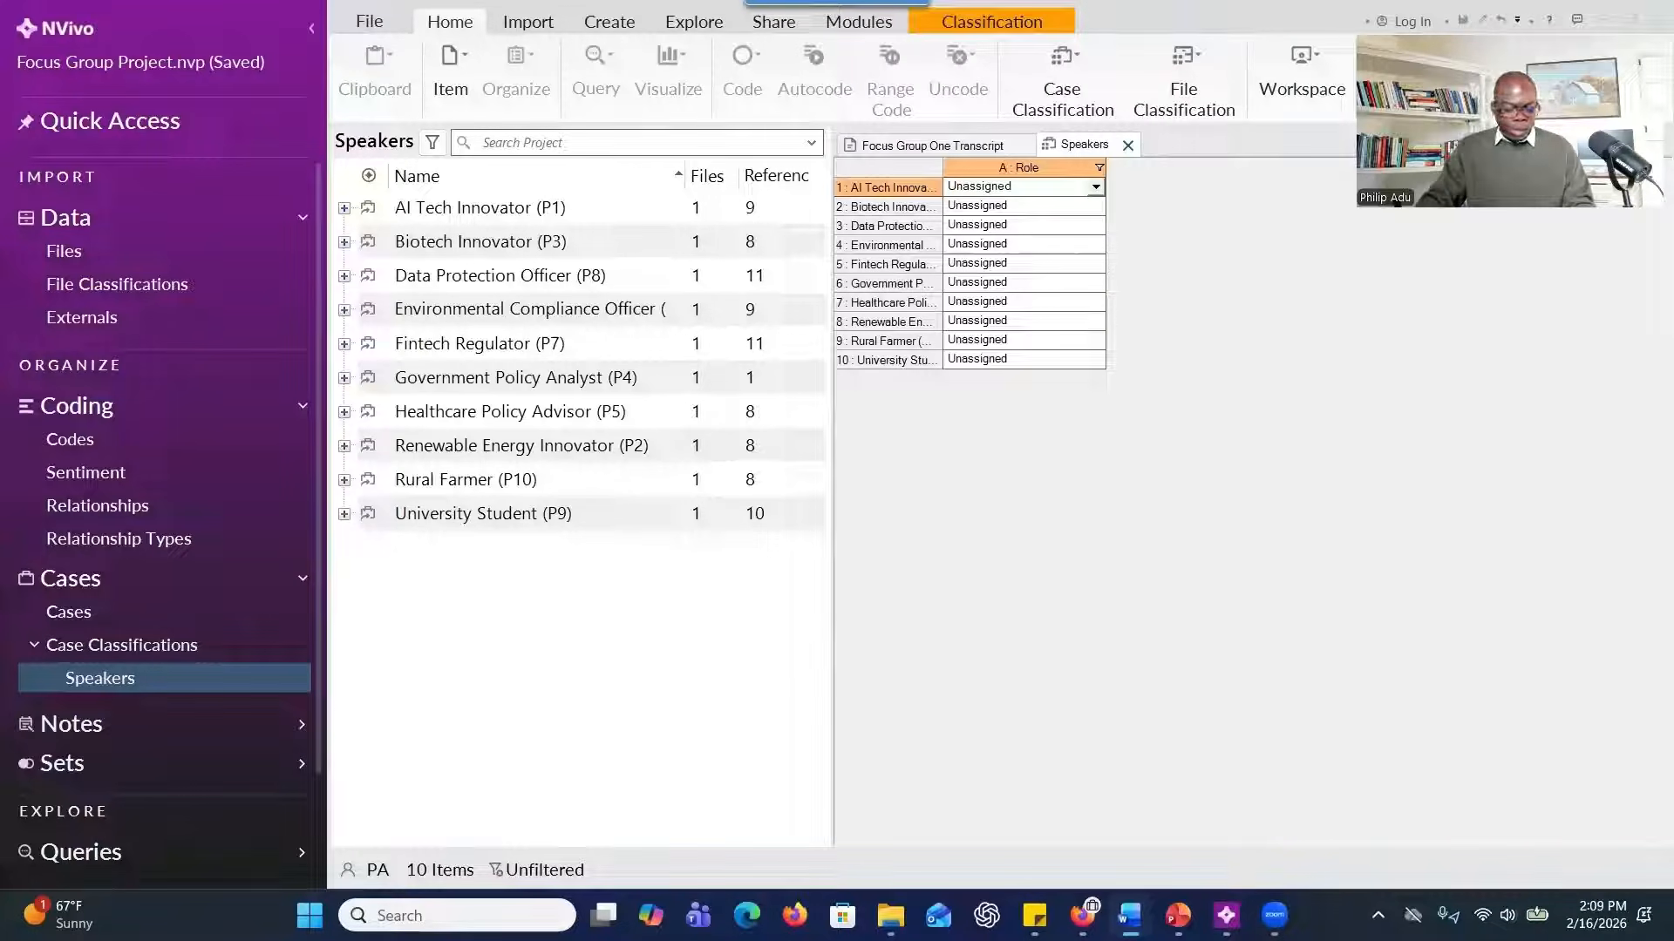
click(1029, 185)
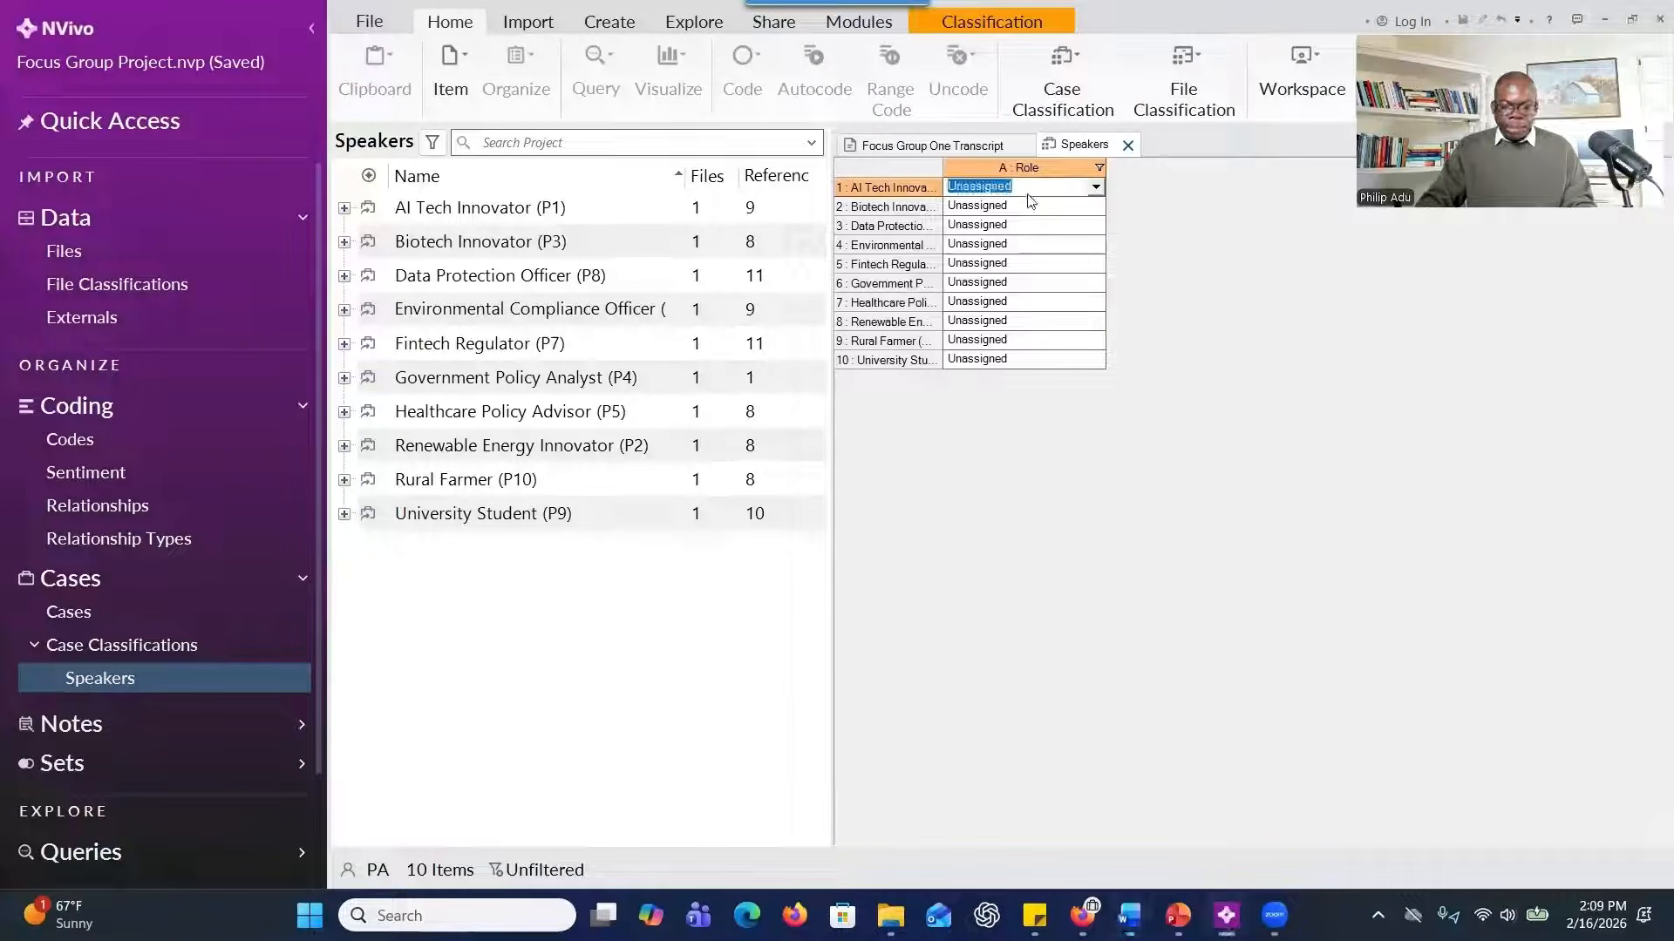
click(1028, 185)
double_click(1029, 186)
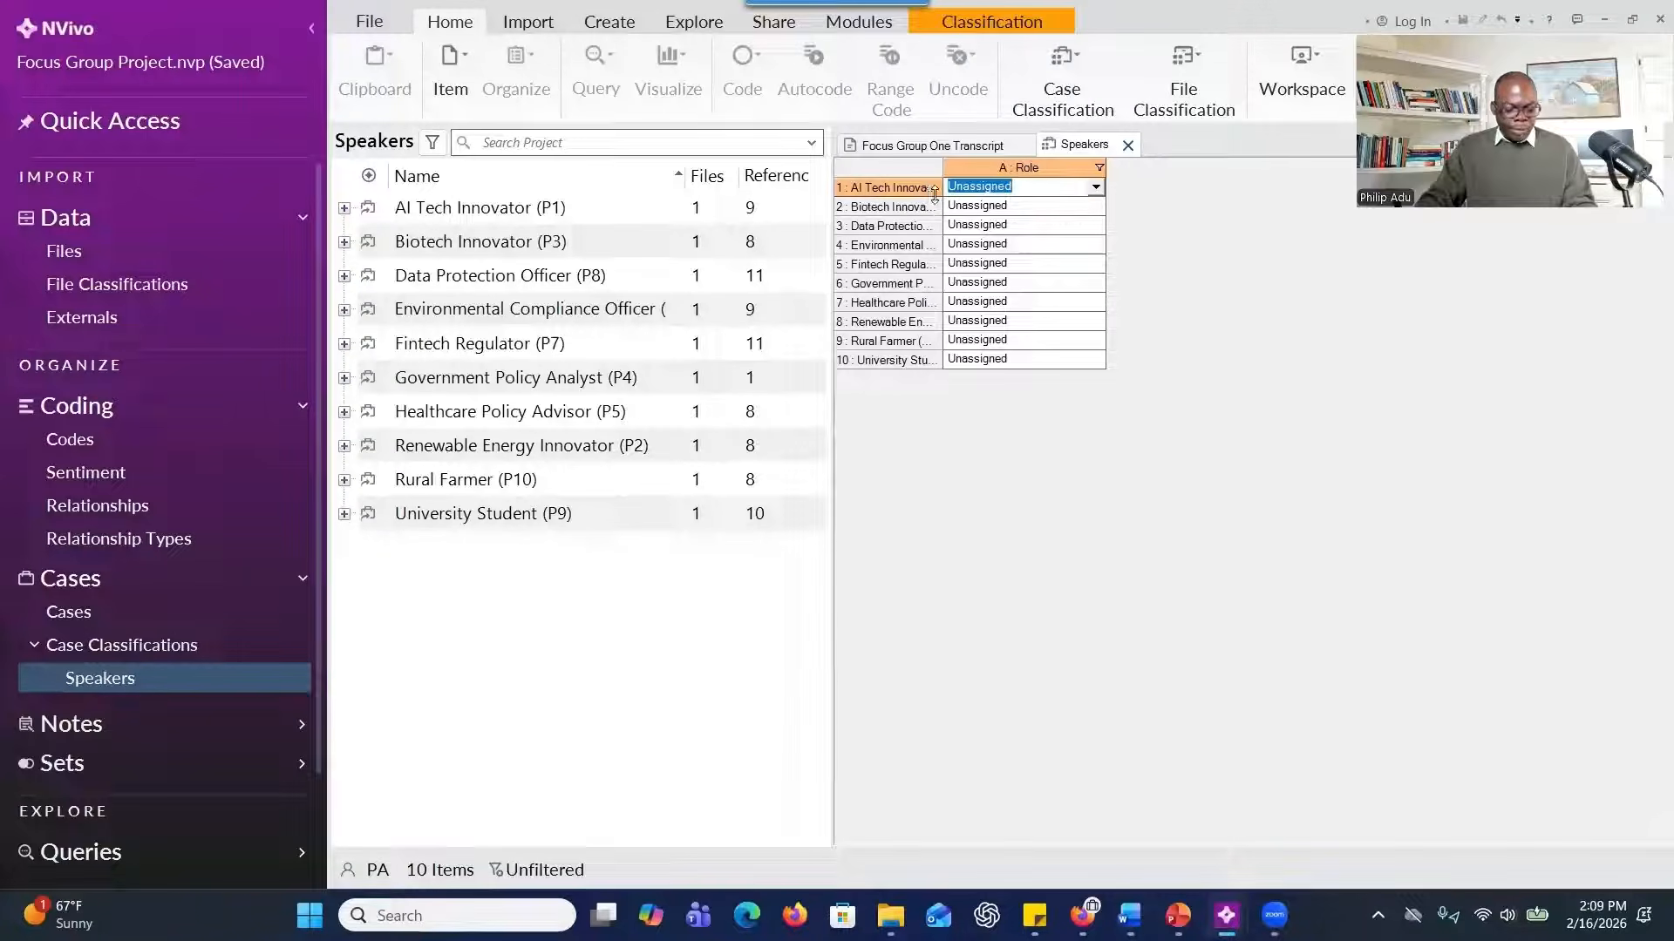
text(Innovator)
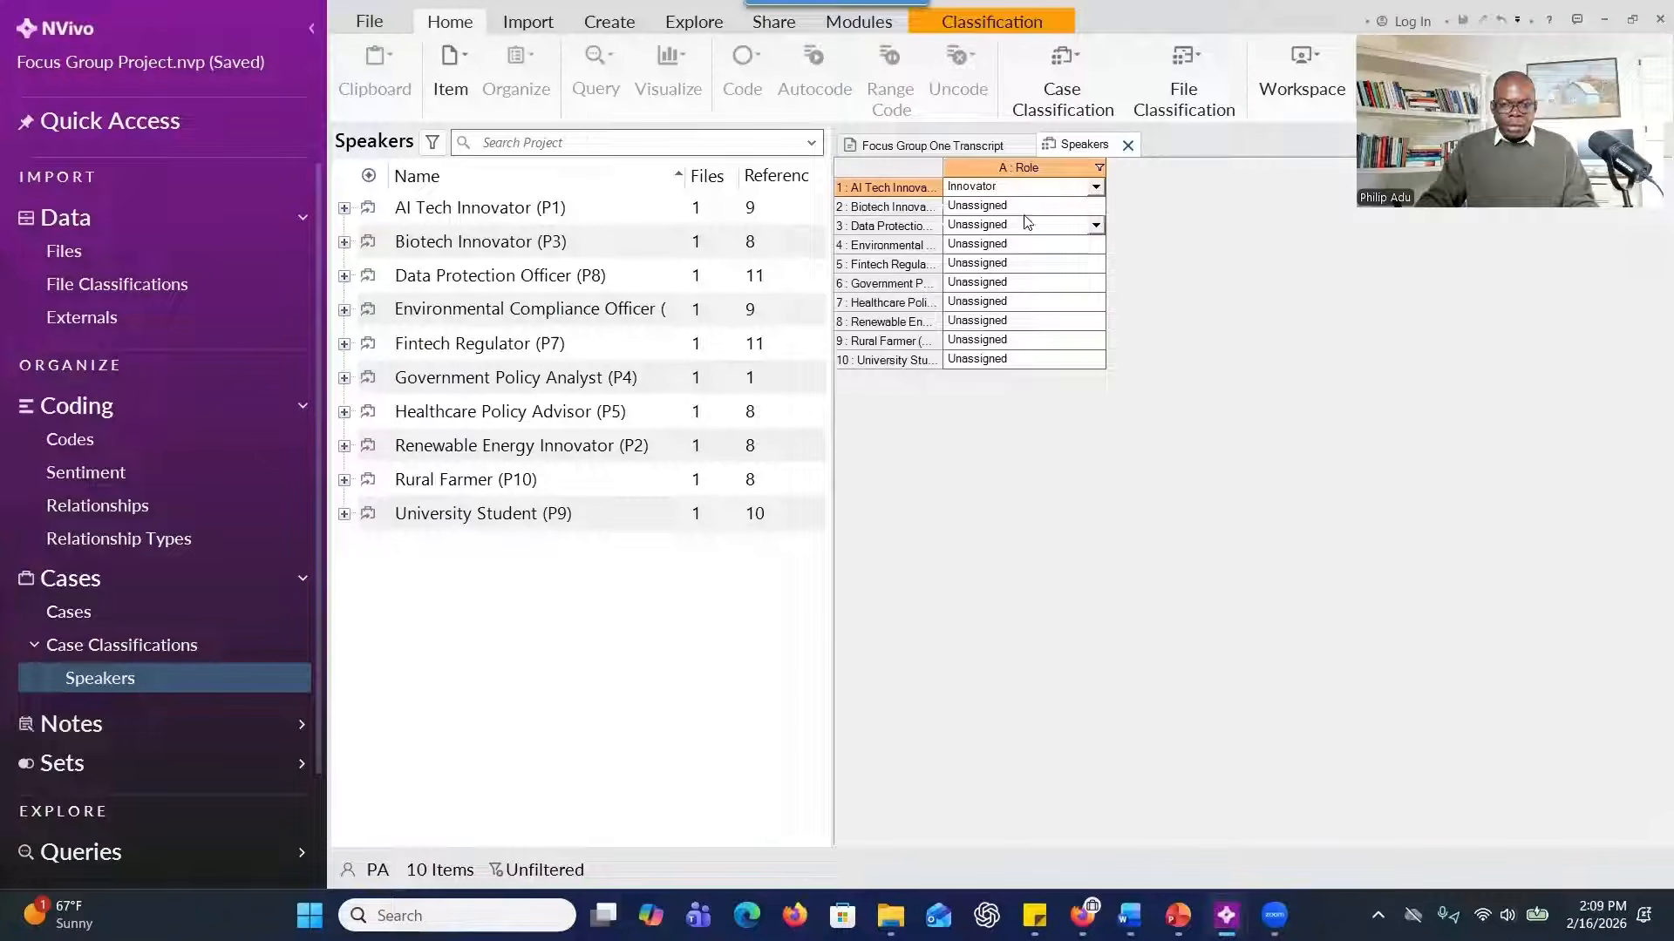
key(Return)
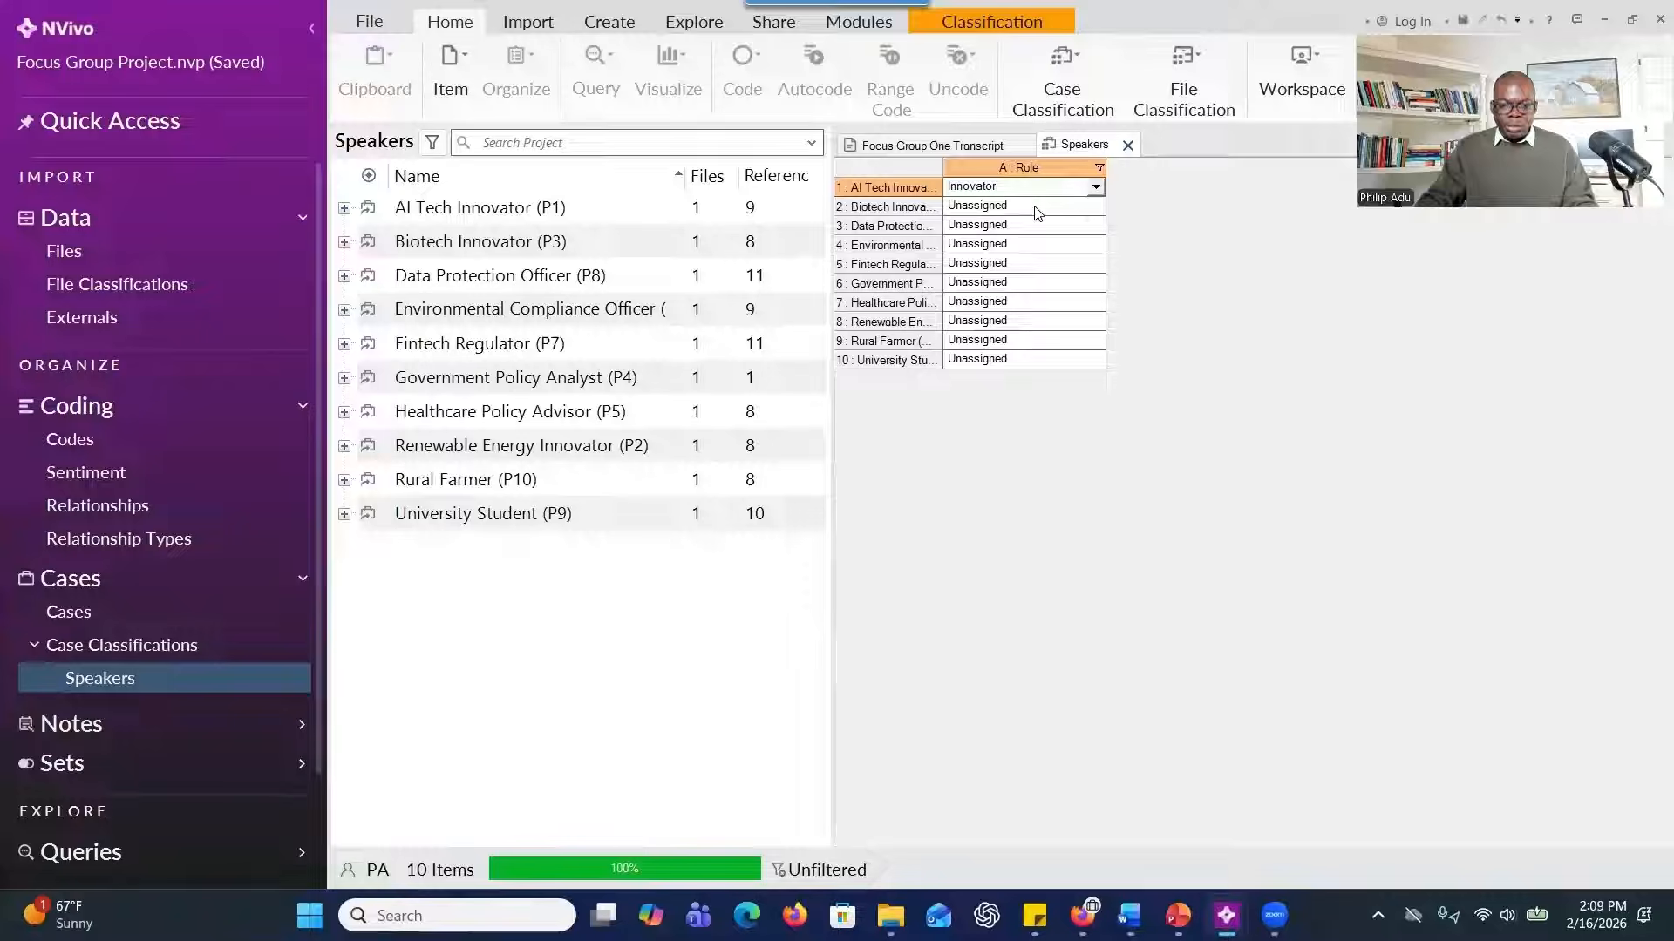
Set the Role of Biotech Innovator (P3) and Data Protection Officer (P8) to "Innovator" and of Environmental Compliance Officer (P6) to "Policymaker".
double_click(1072, 212)
text(Innovator)
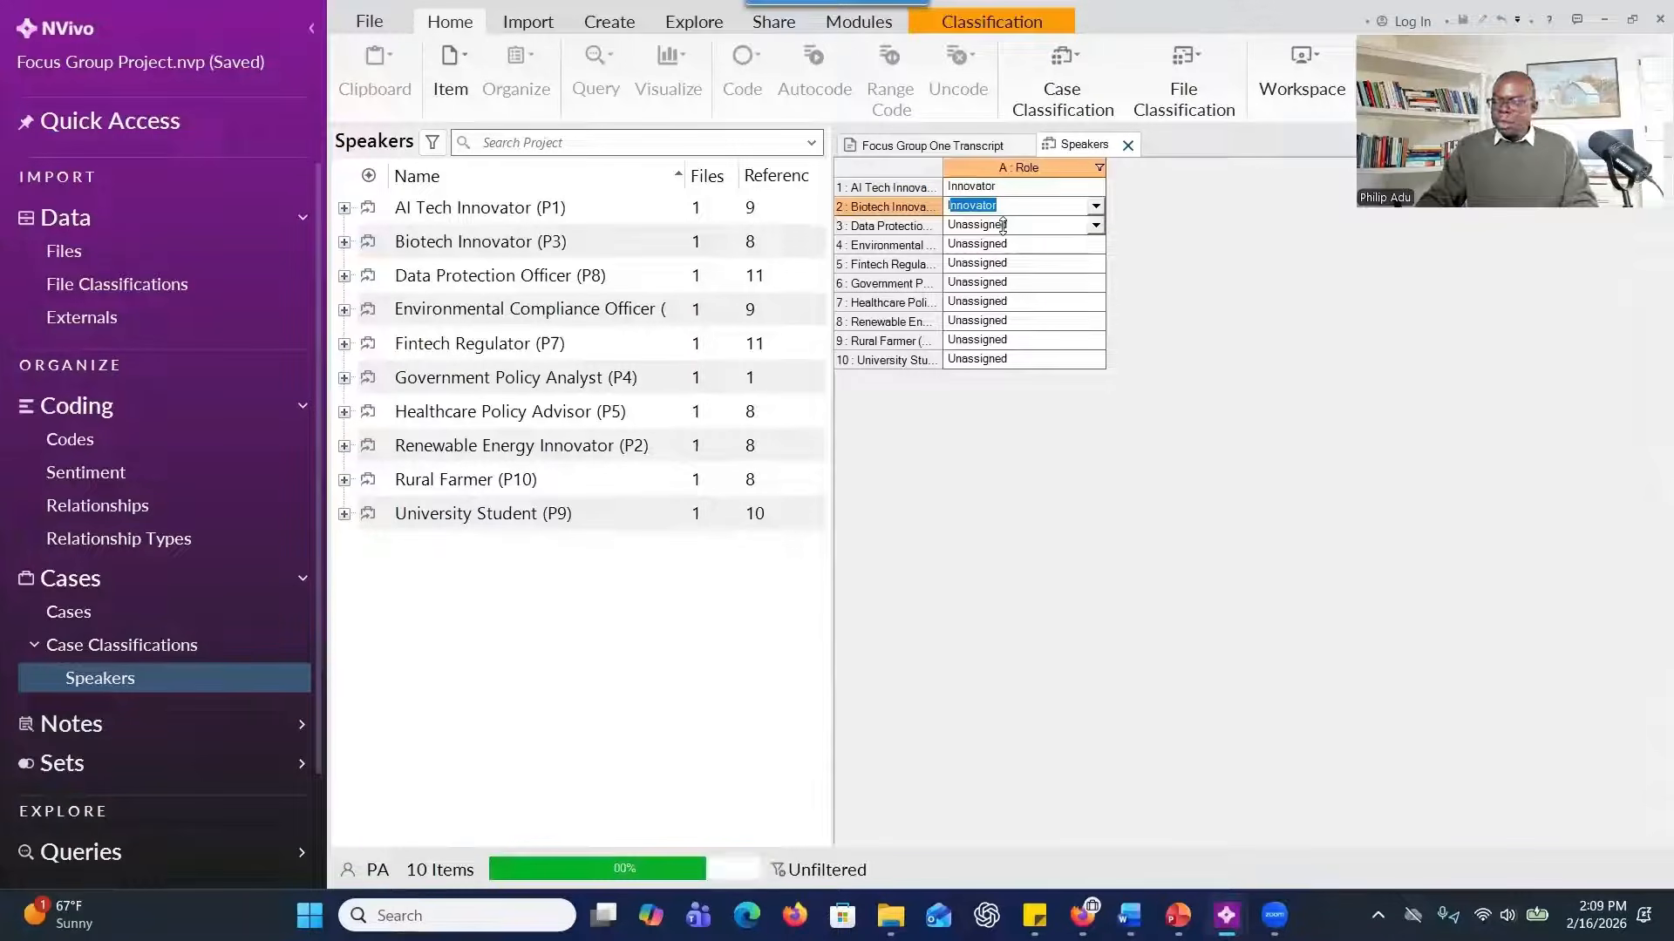
double_click(1003, 225)
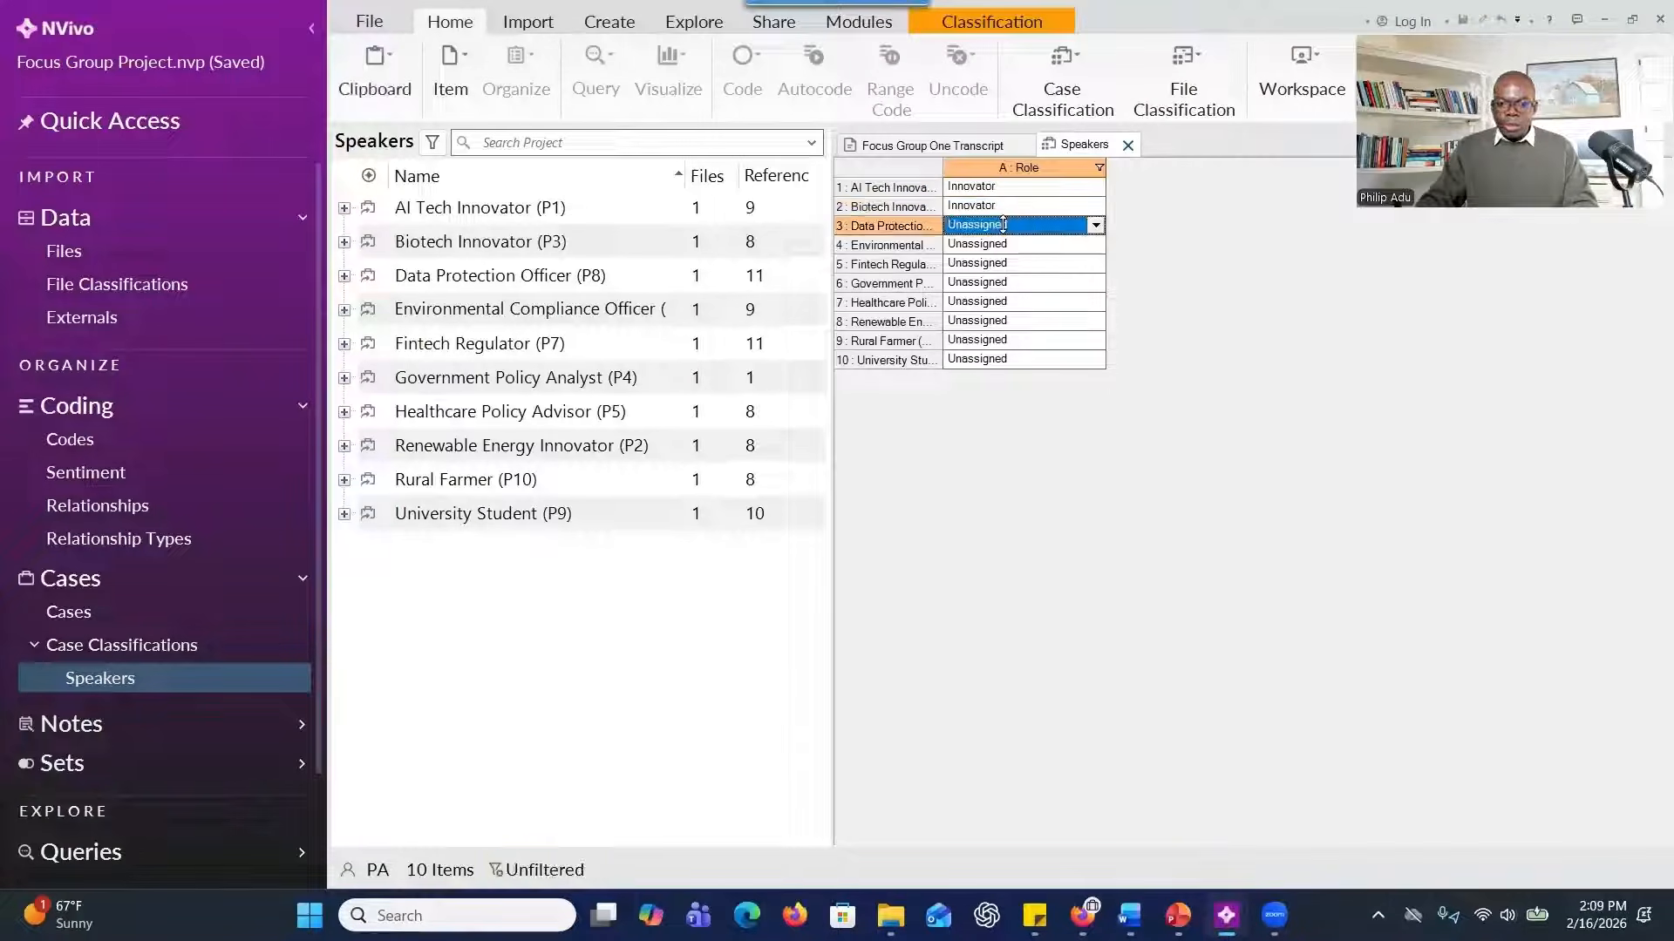
text(Innovator)
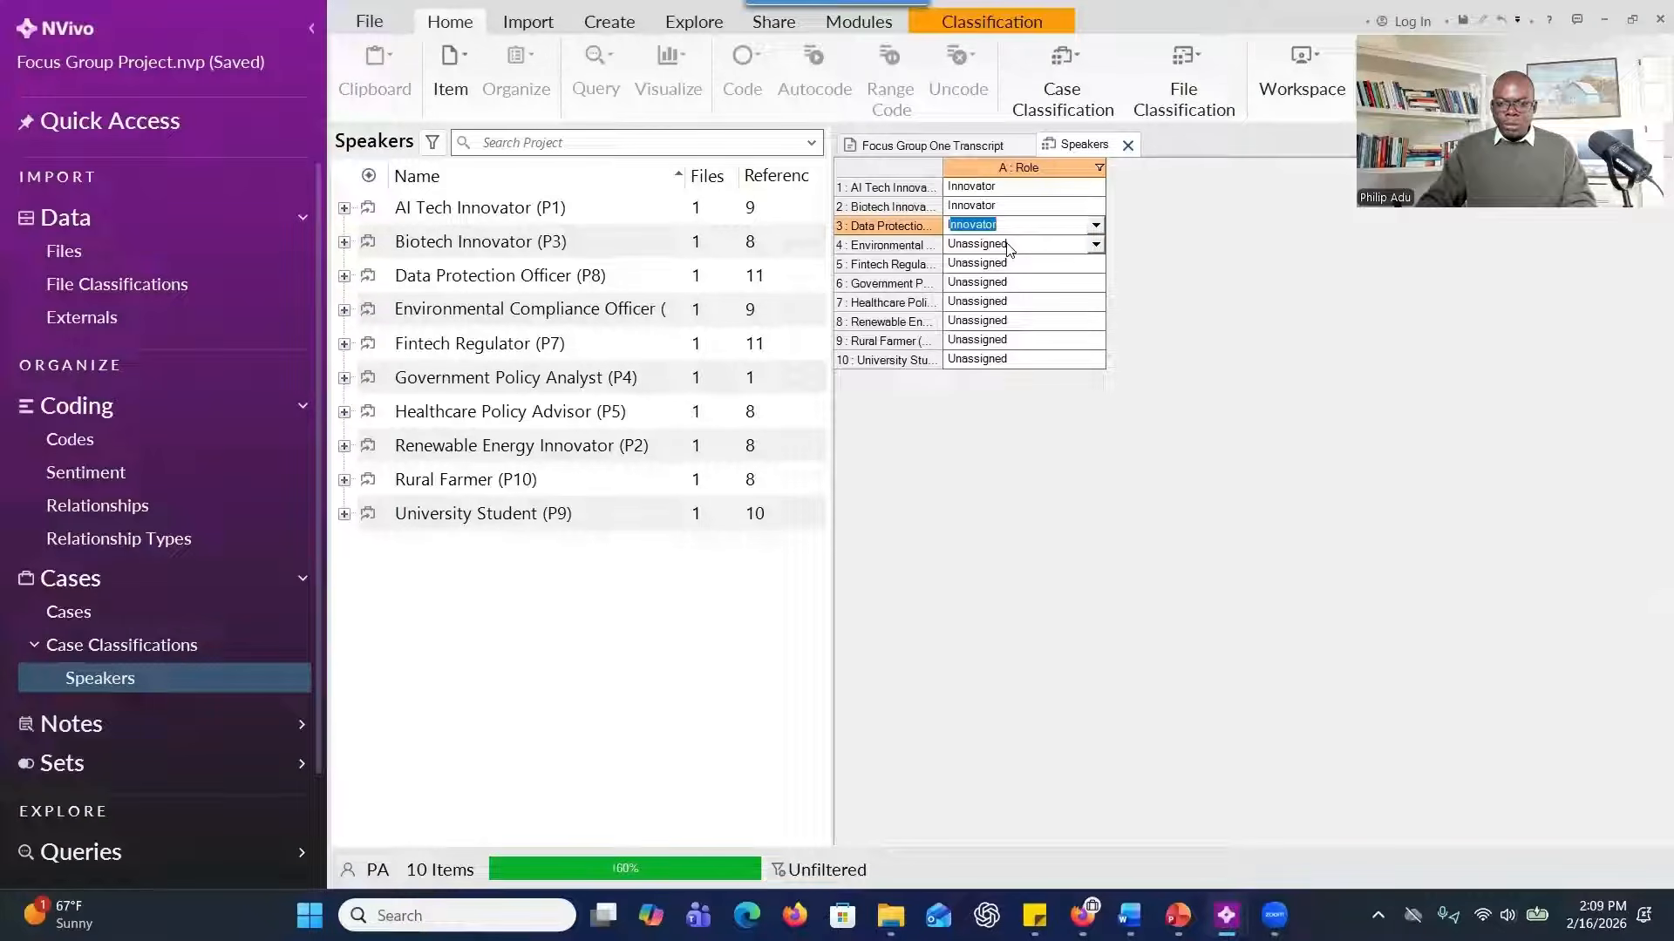
click(1008, 247)
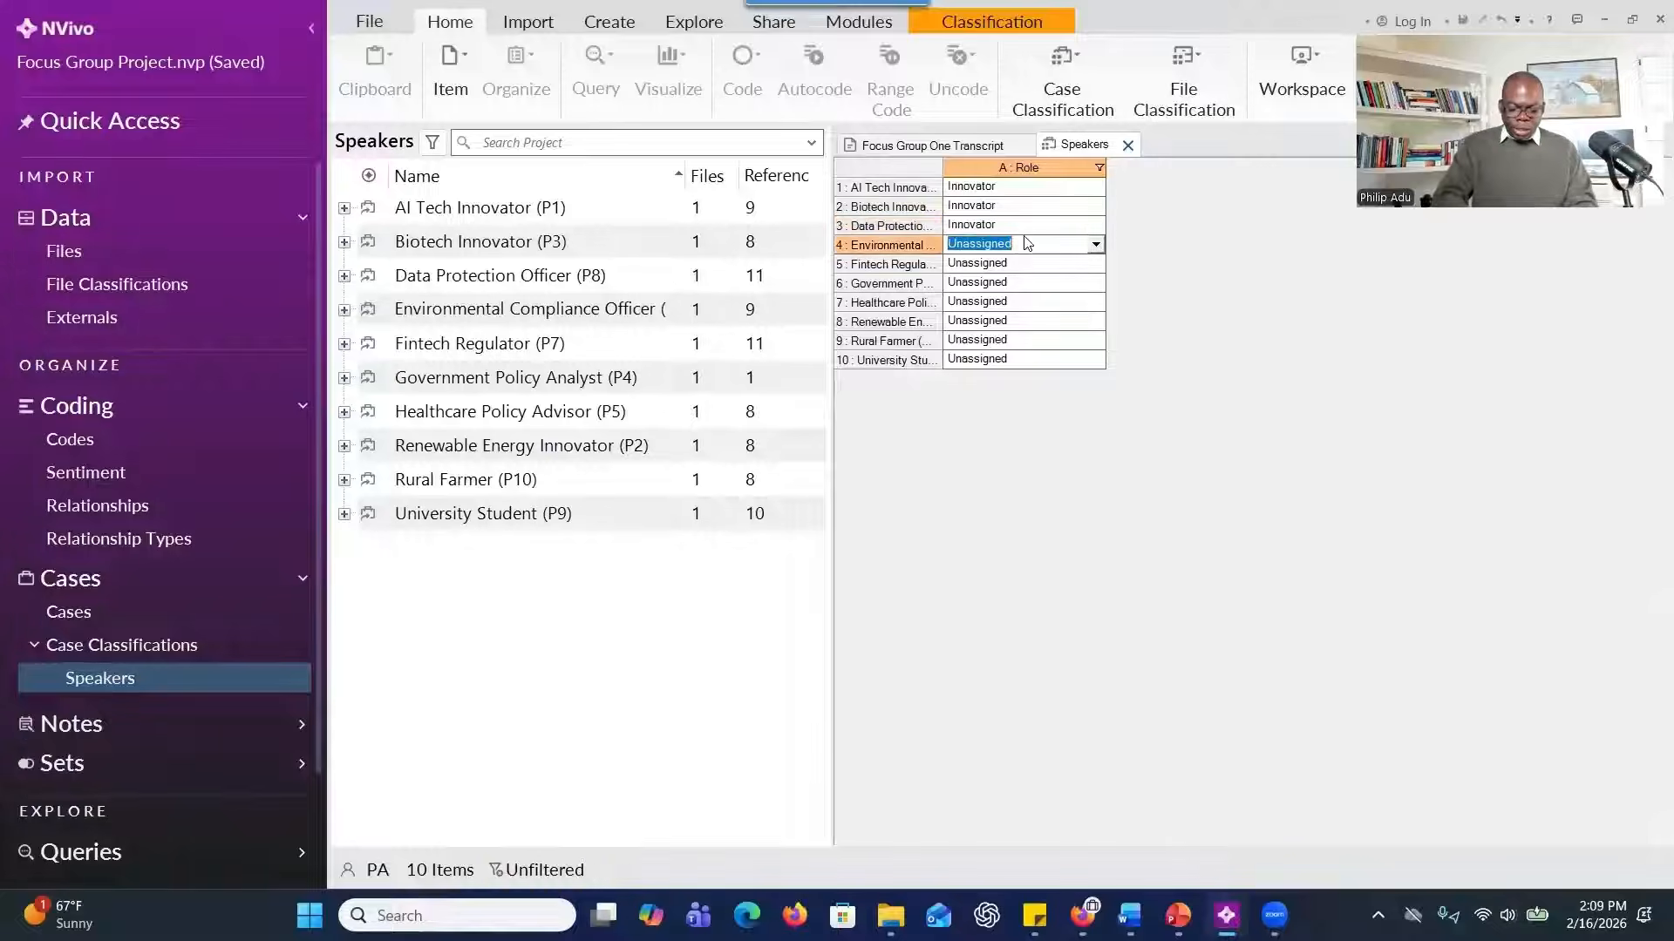
text(Policym)
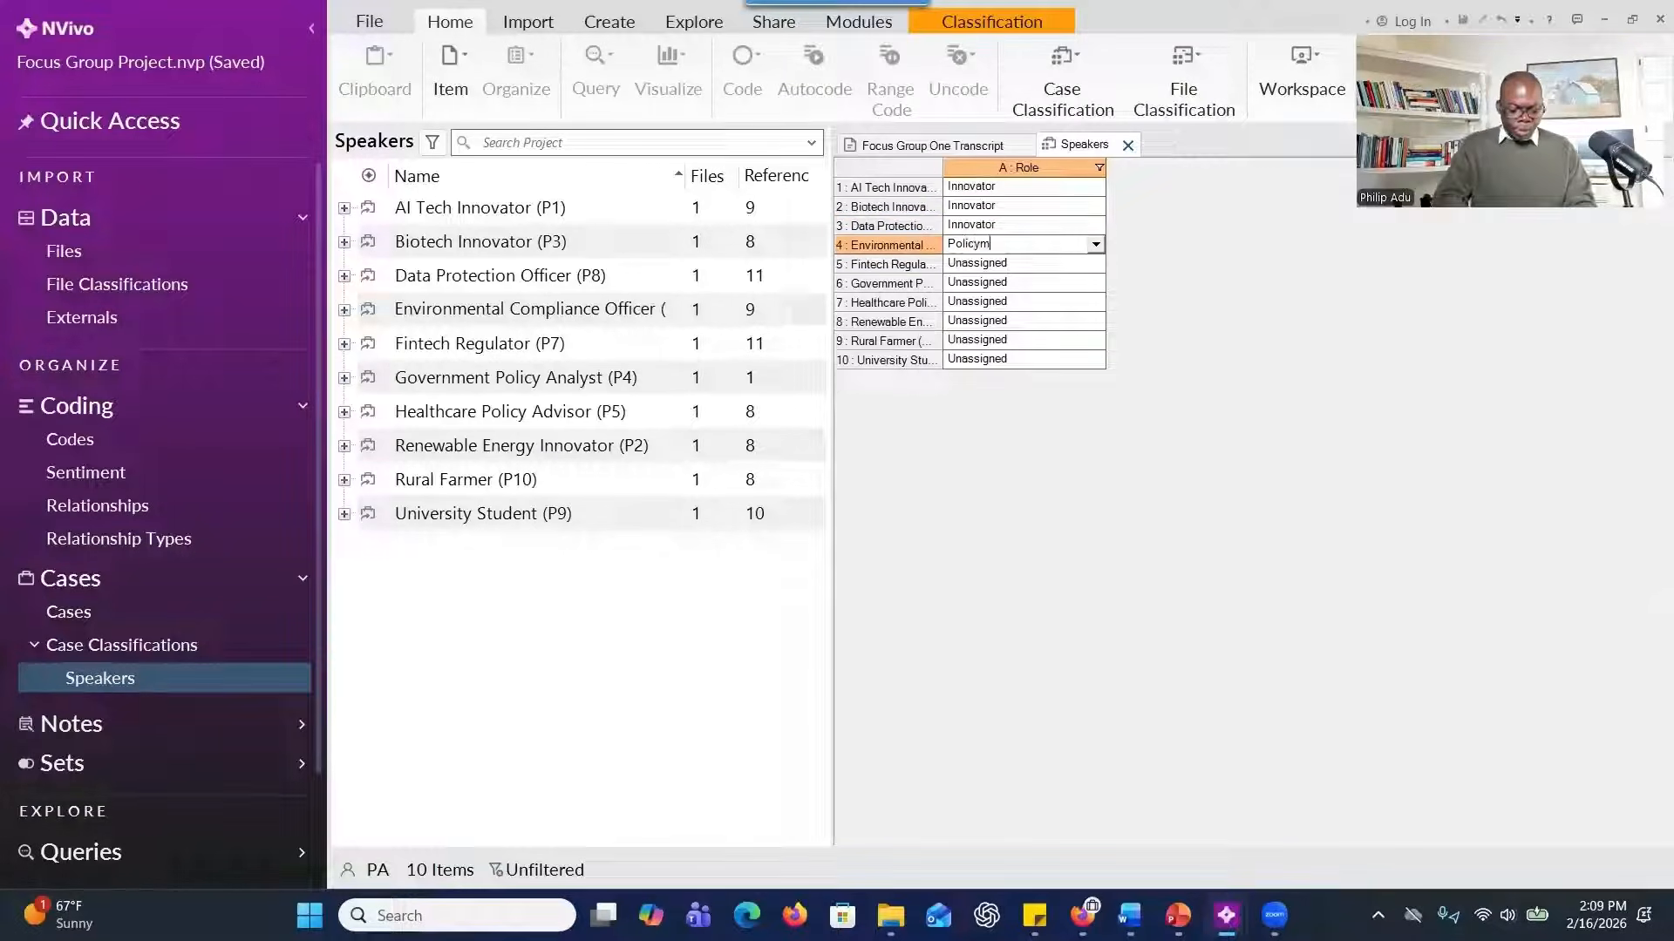
text(aker)
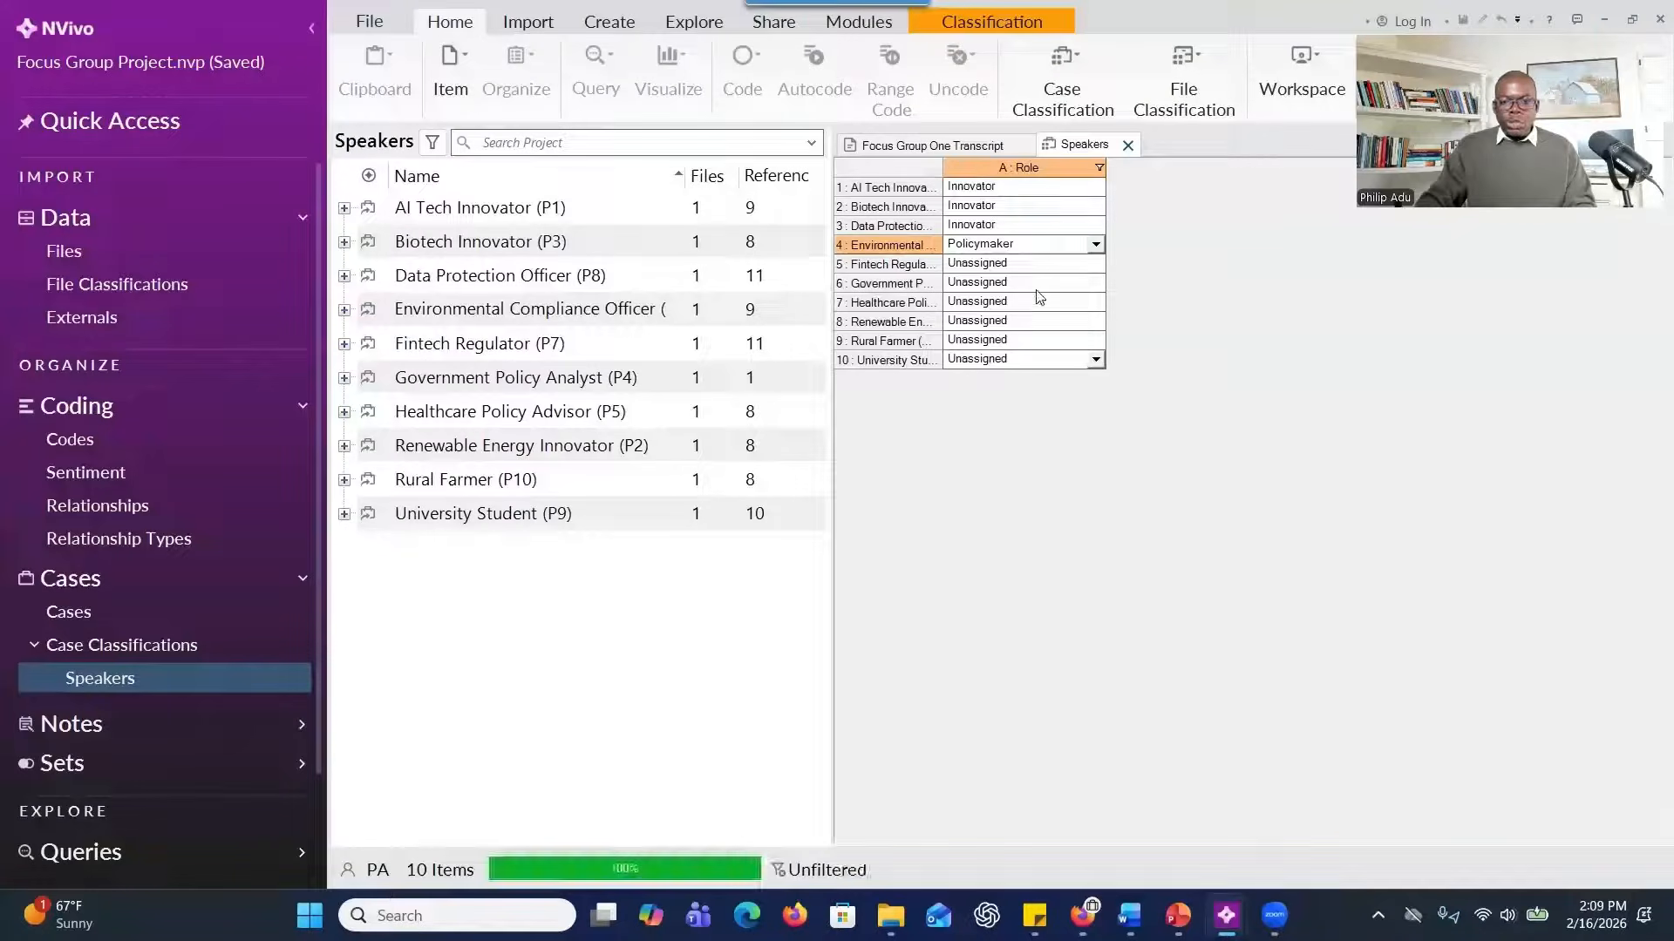
Delete the Role attribute from the Speakers case classification.
right_click(624, 619)
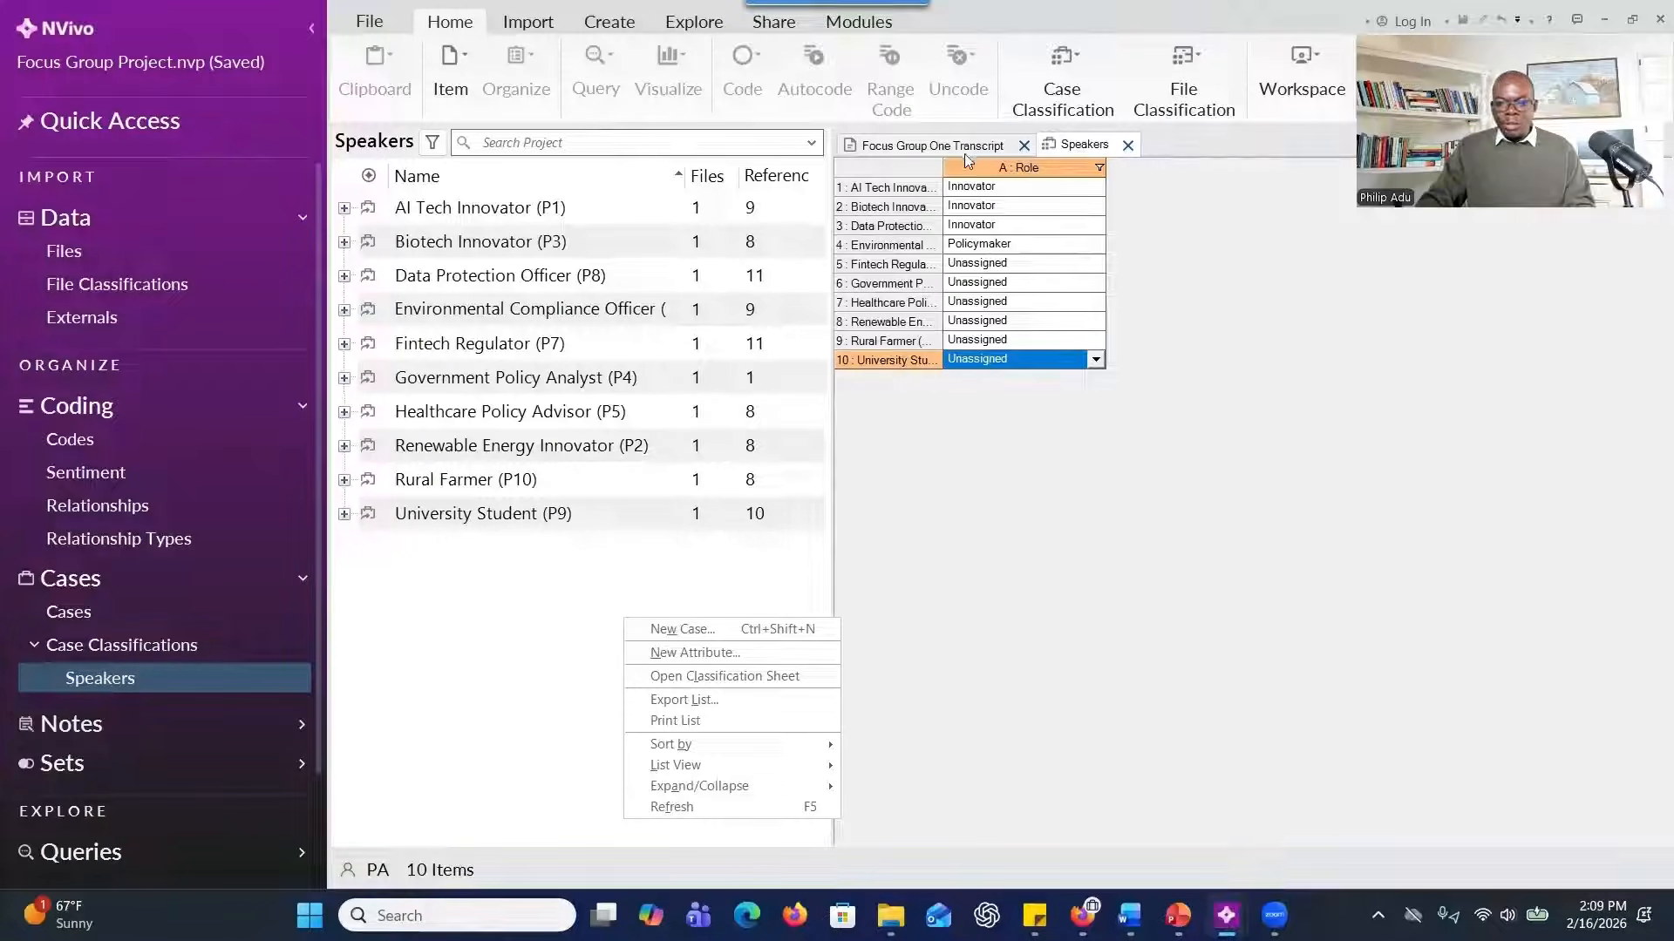
right_click(984, 168)
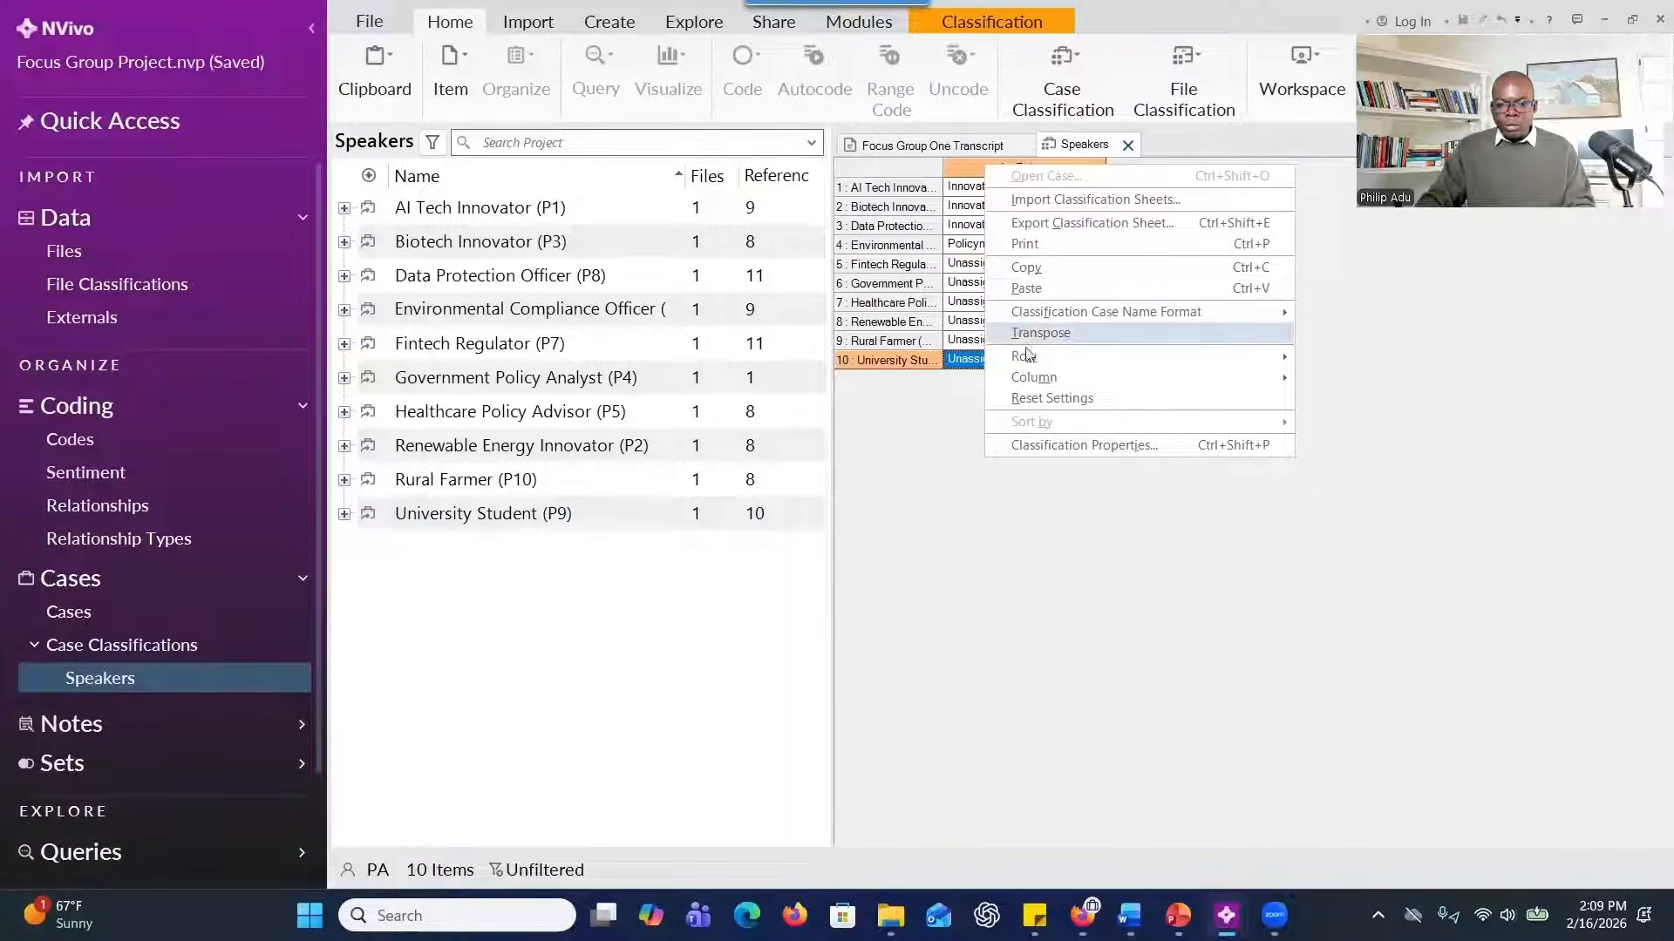
click(203, 675)
click(122, 645)
click(344, 208)
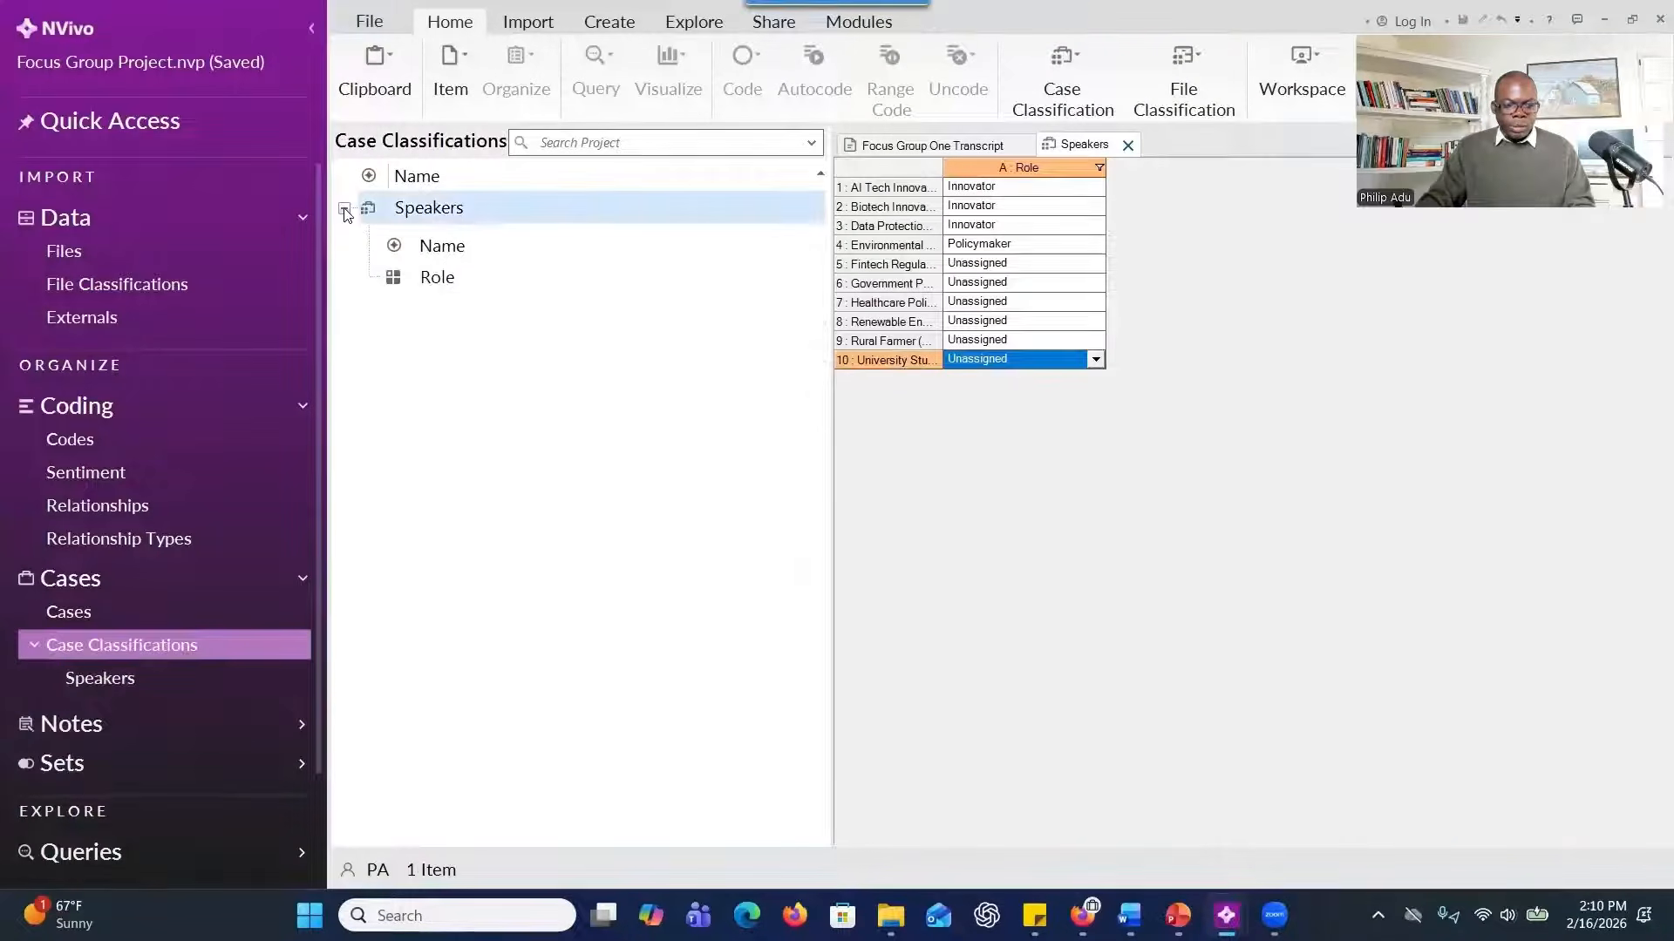
right_click(415, 276)
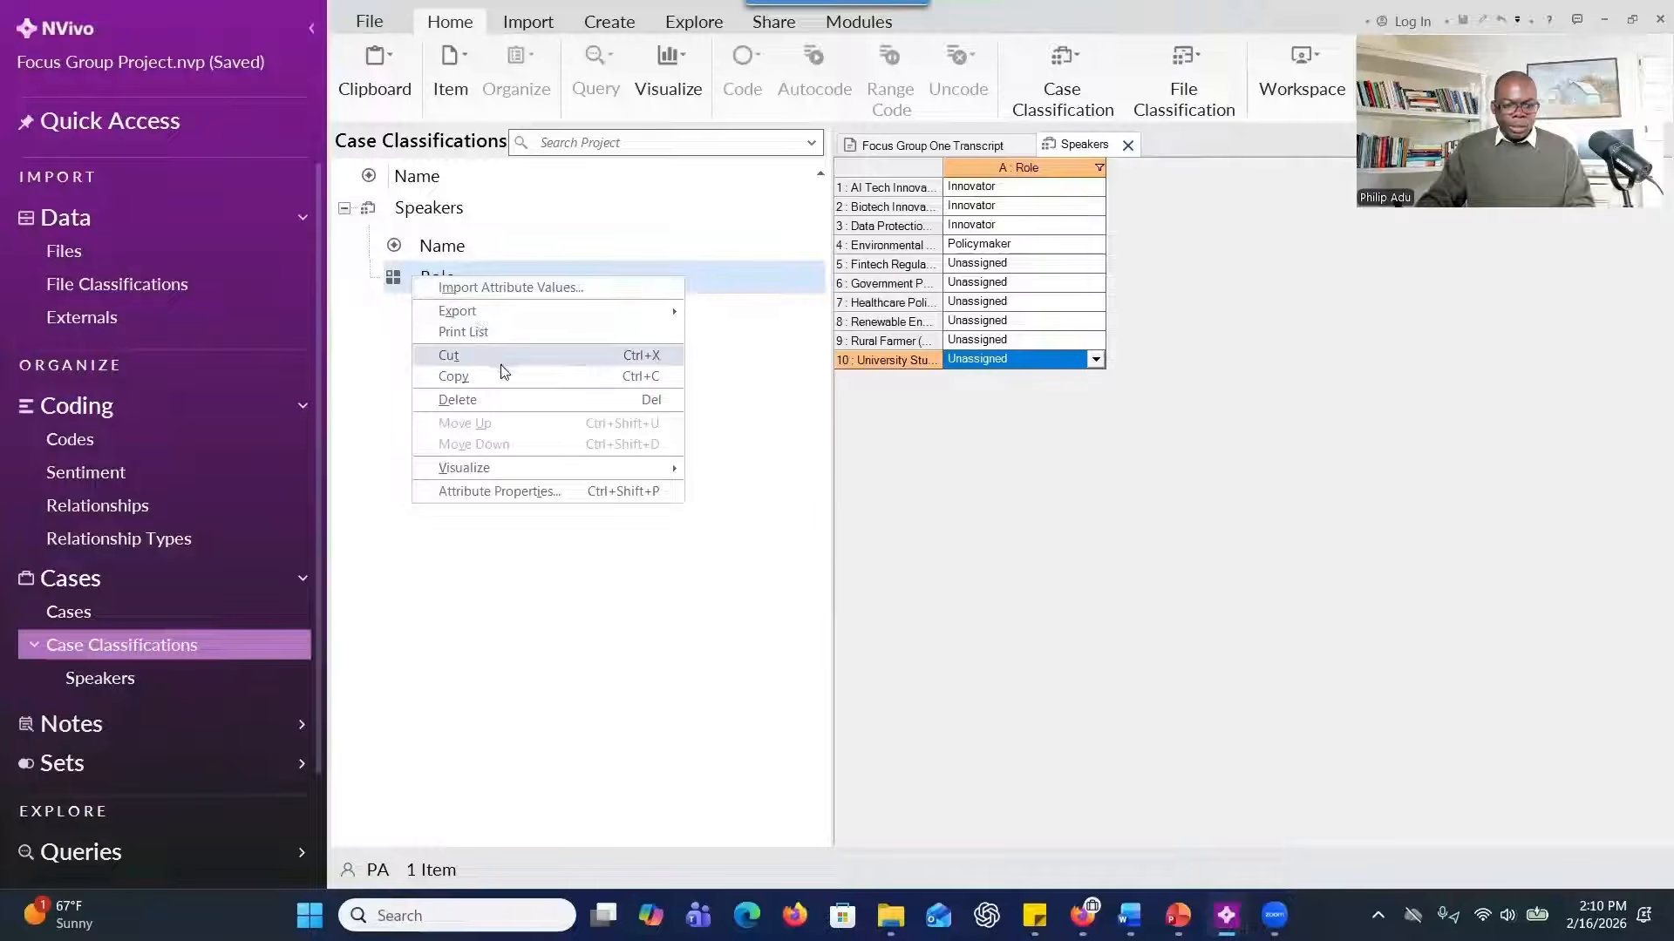
click(508, 399)
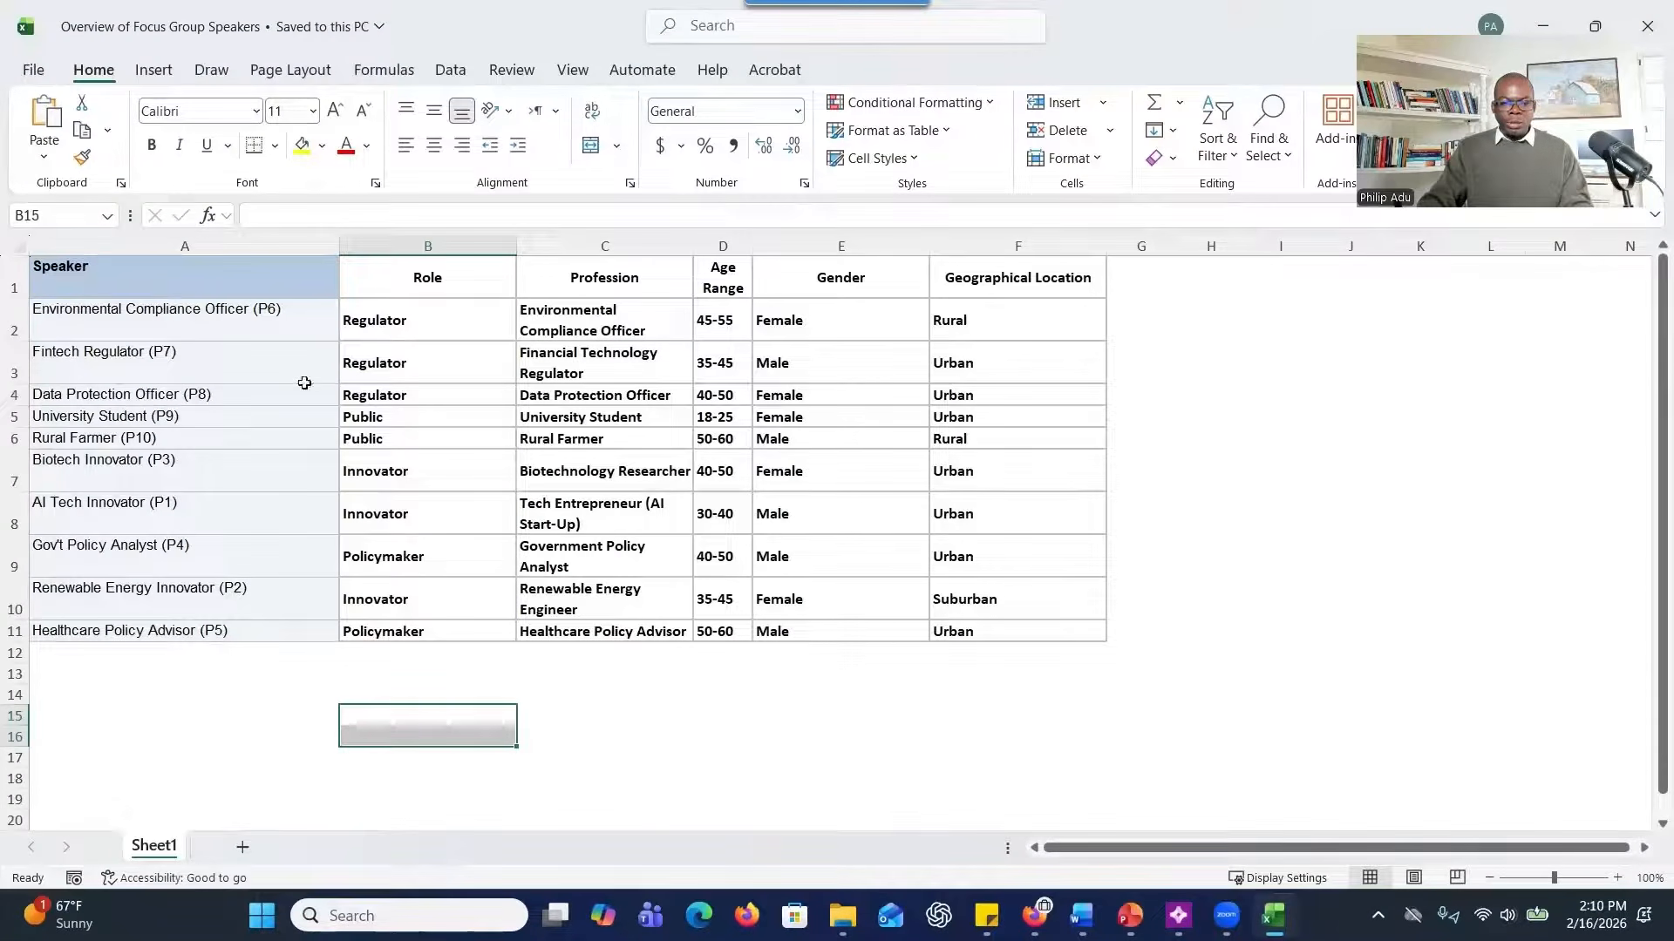
Compare the speaker names in the Overview of Focus Group Speakers workbook with the case names in NVivo.
click(165, 329)
click(168, 435)
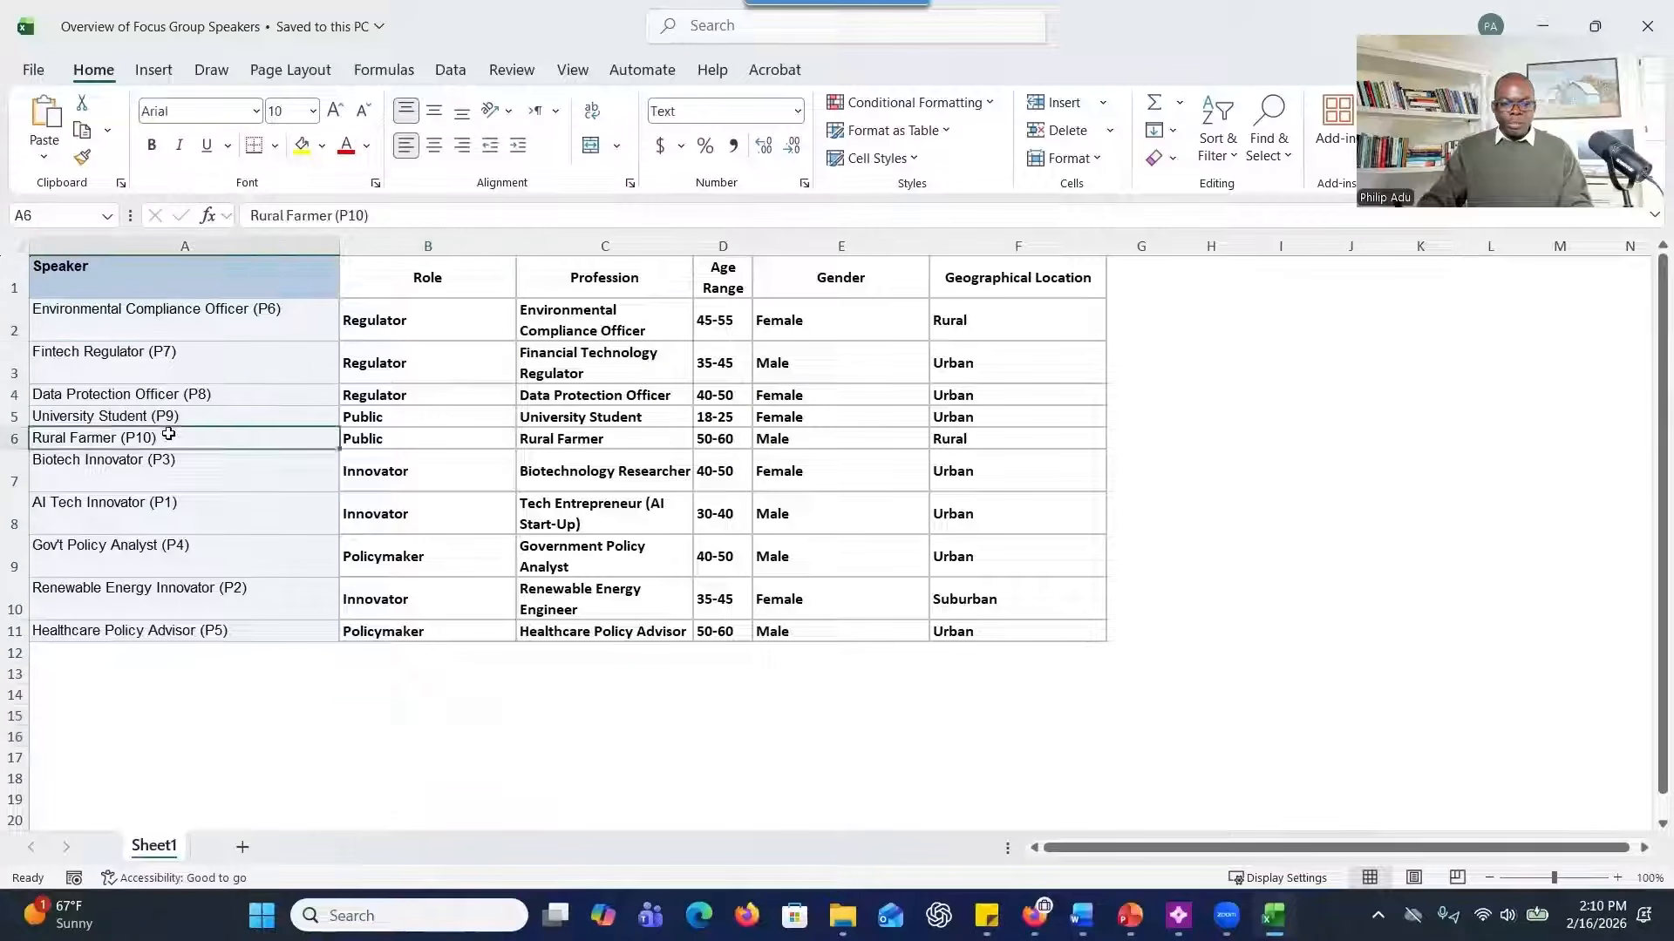
click(170, 506)
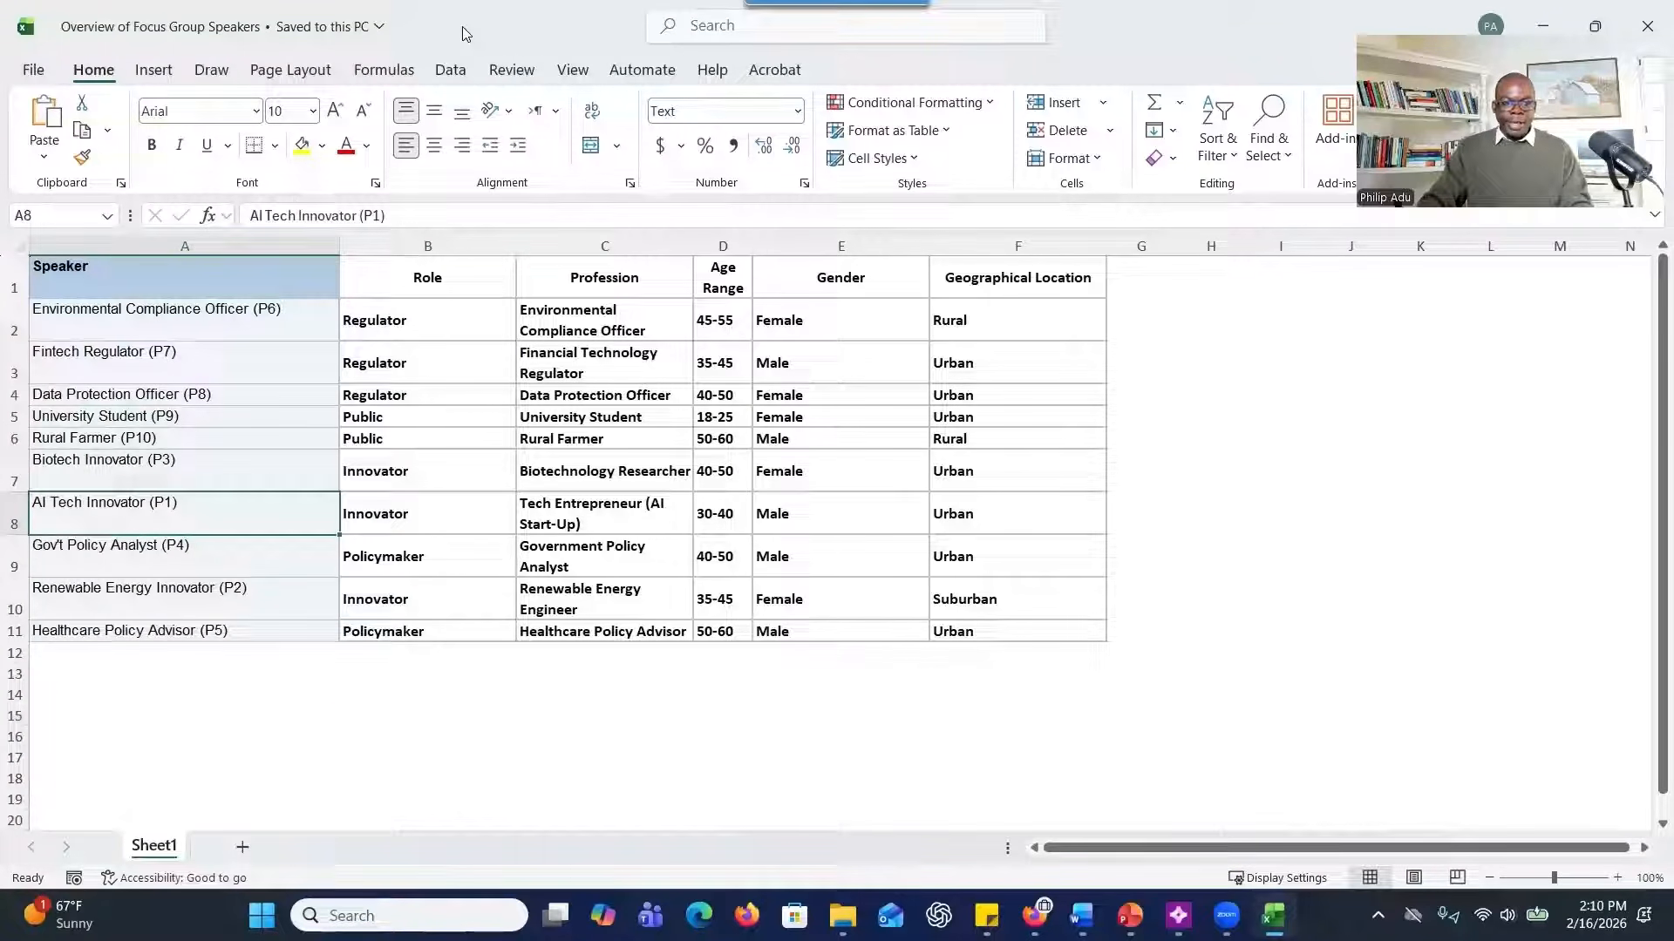
key(alt+Tab)
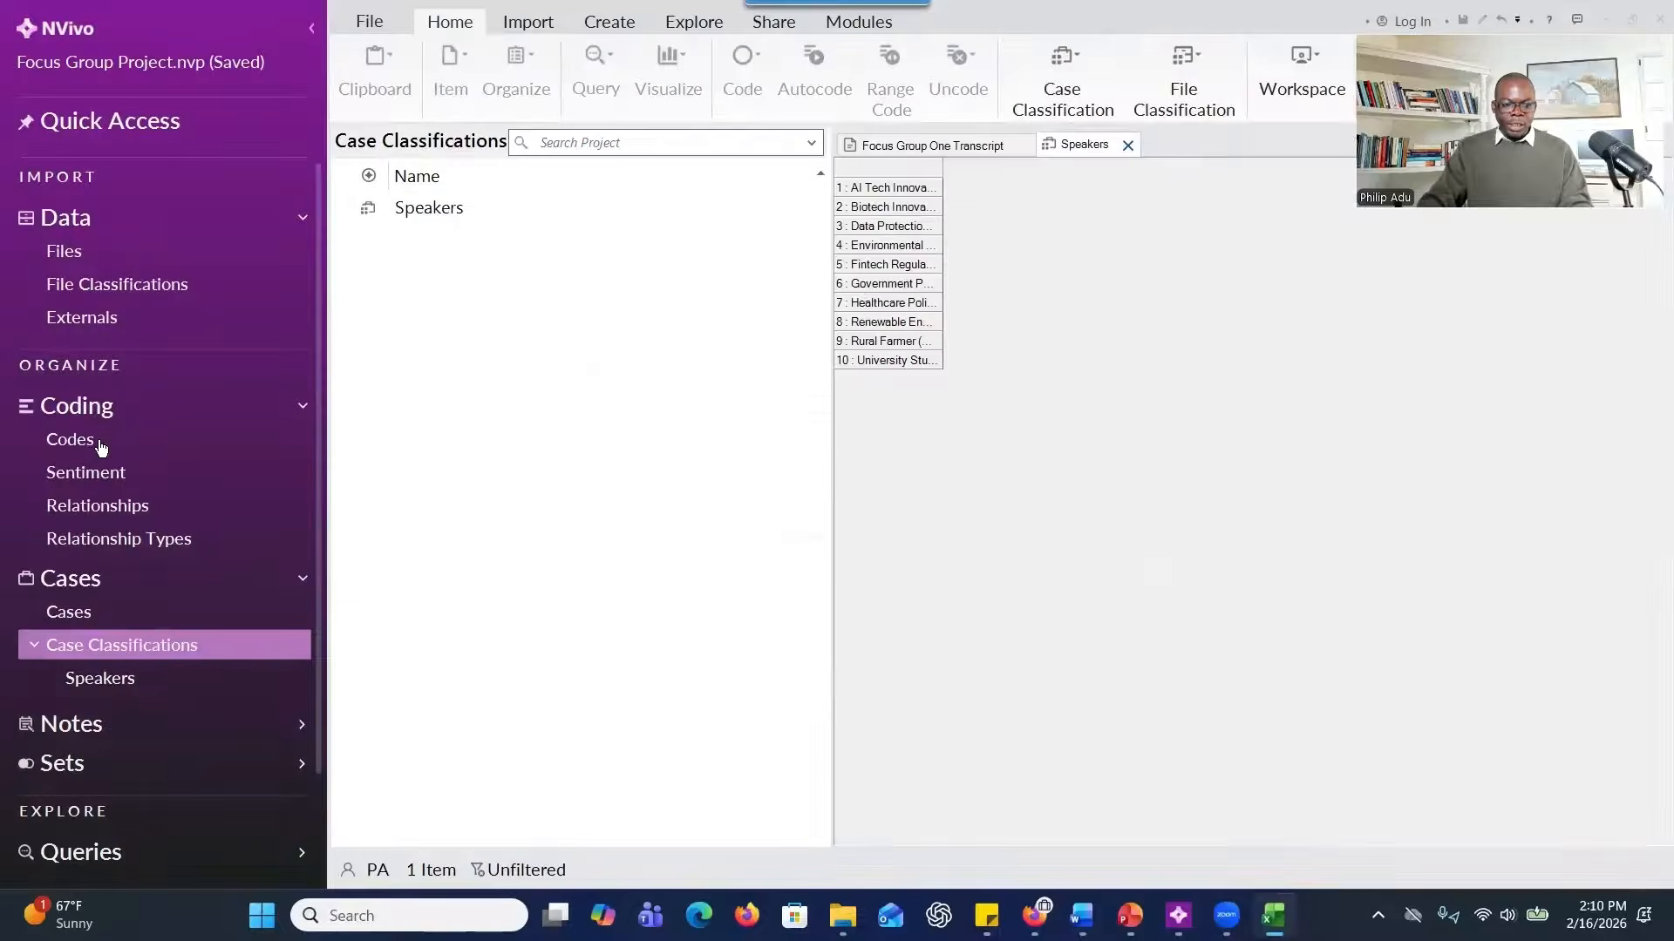
click(91, 613)
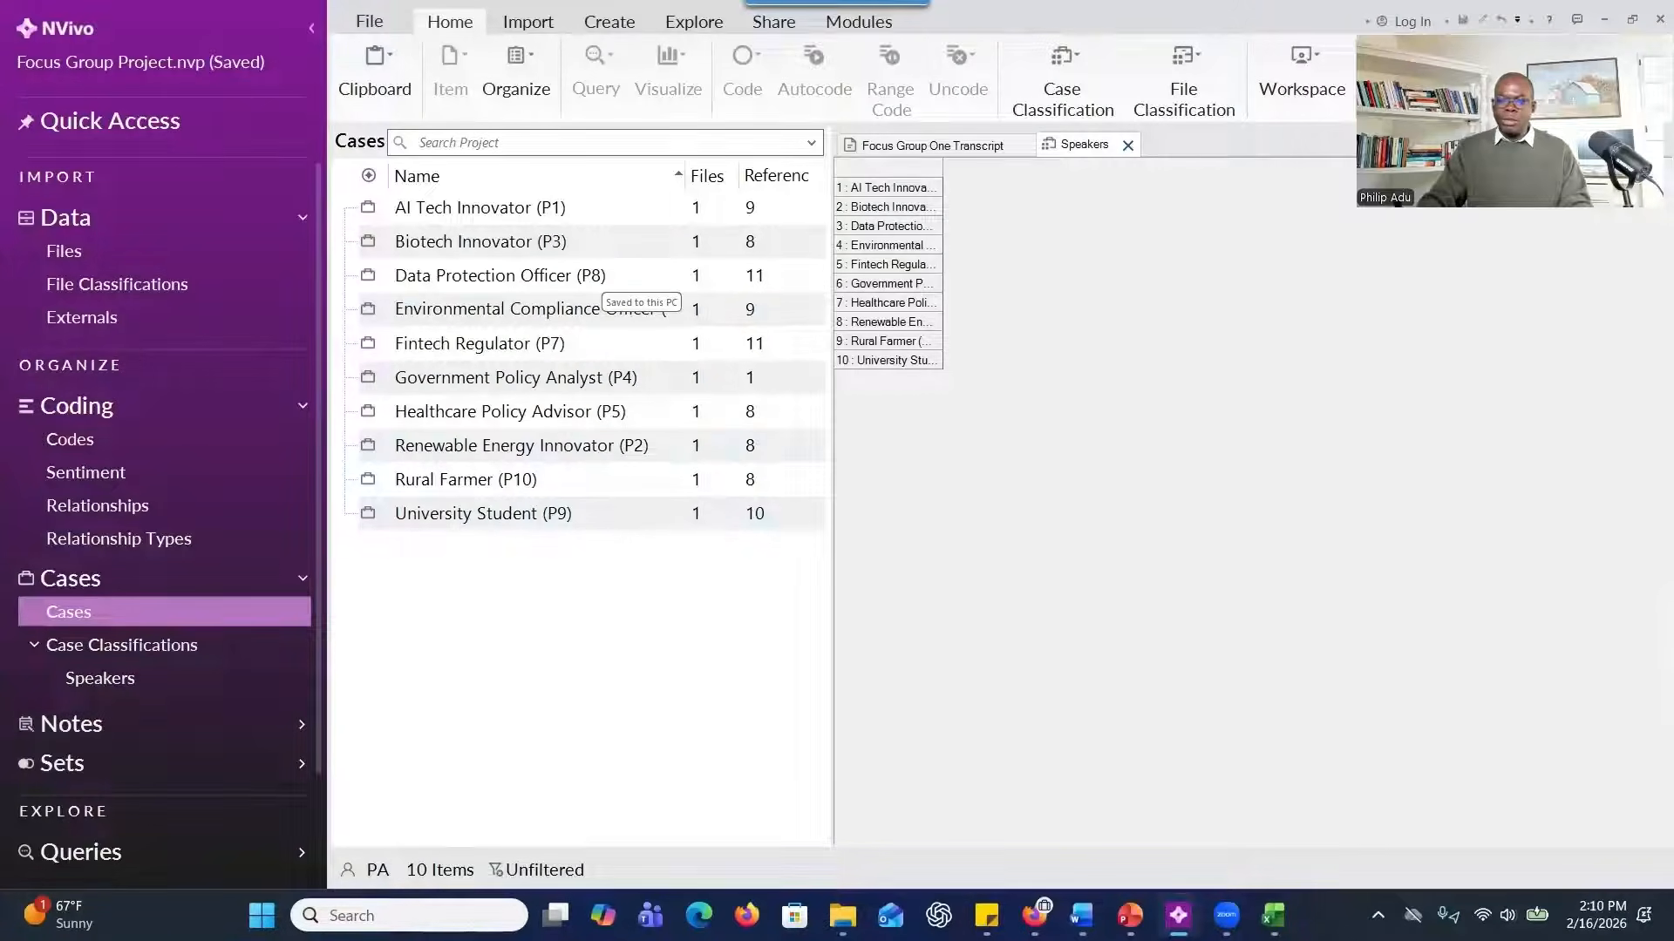
key(alt+Tab)
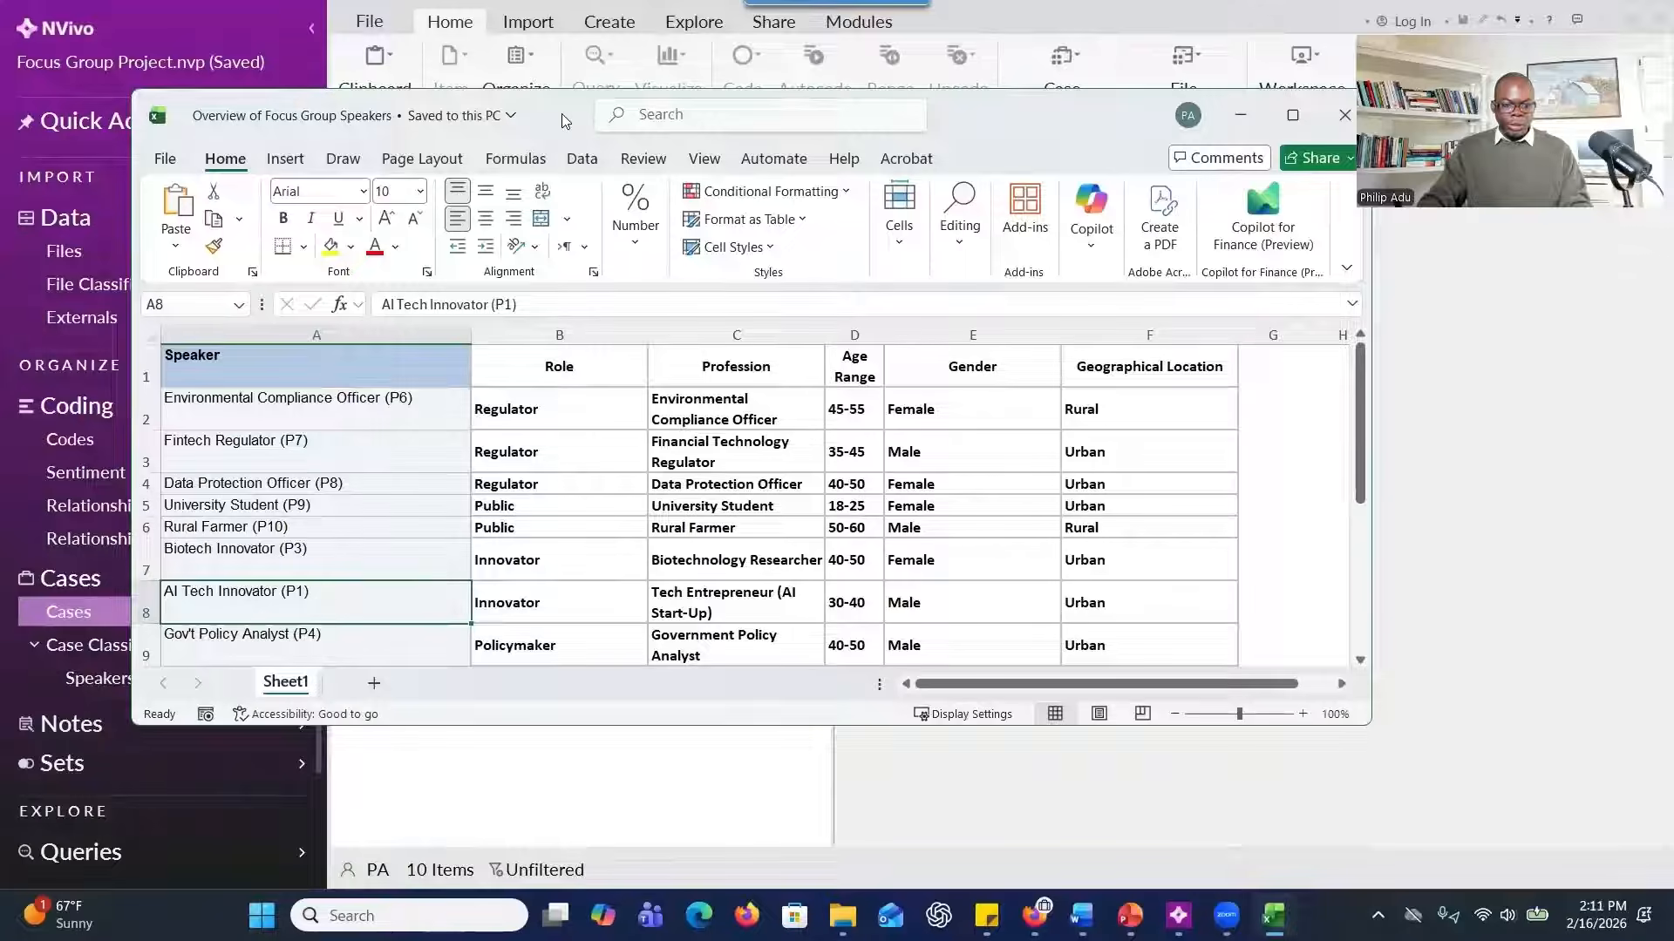
drag(562, 120, 1049, 118)
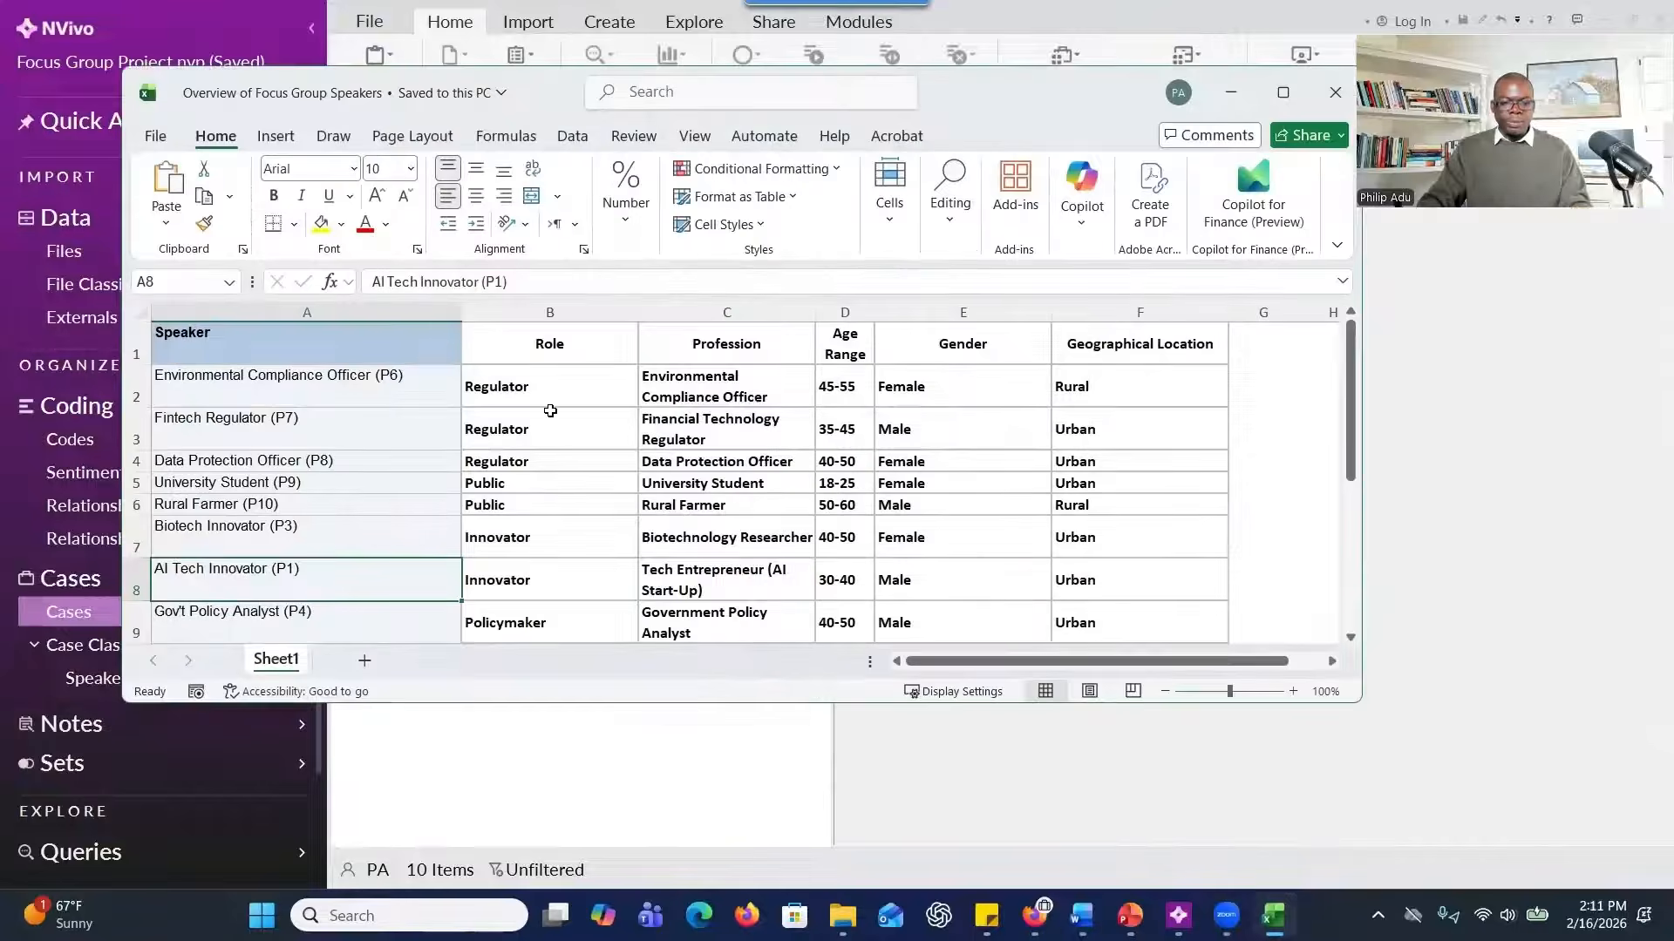
click(549, 344)
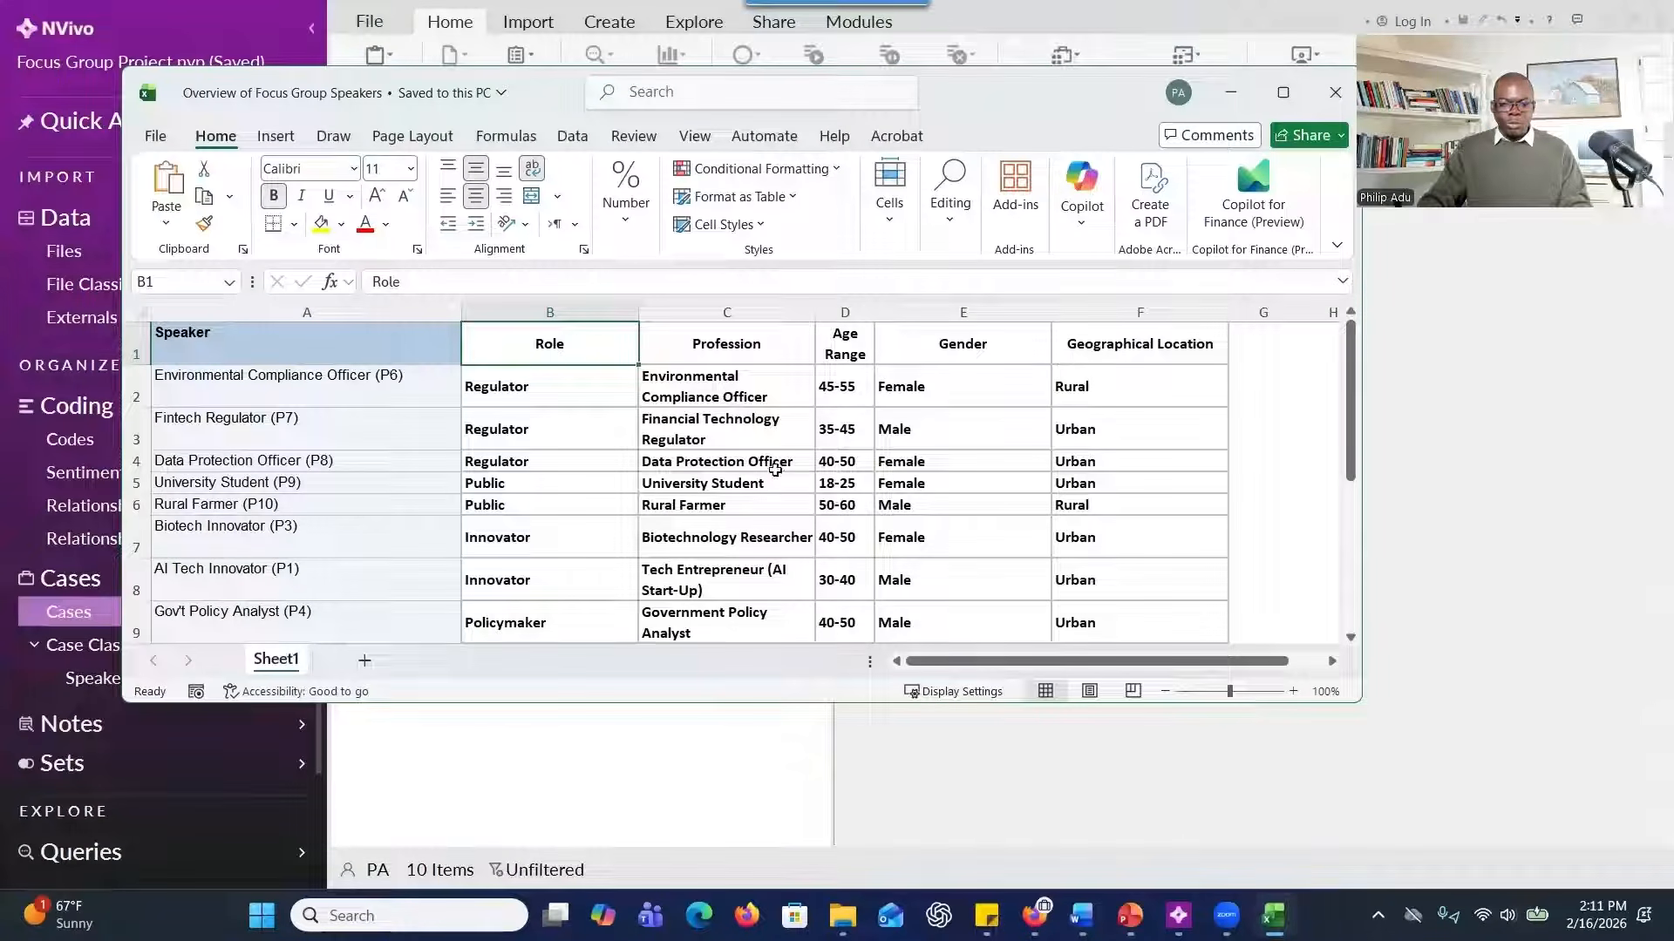
Review the speaker attributes in the Overview of Focus Group Speakers workbook and close it.
scroll(775, 470, down, 2)
scroll(775, 470, up, 2)
click(1326, 108)
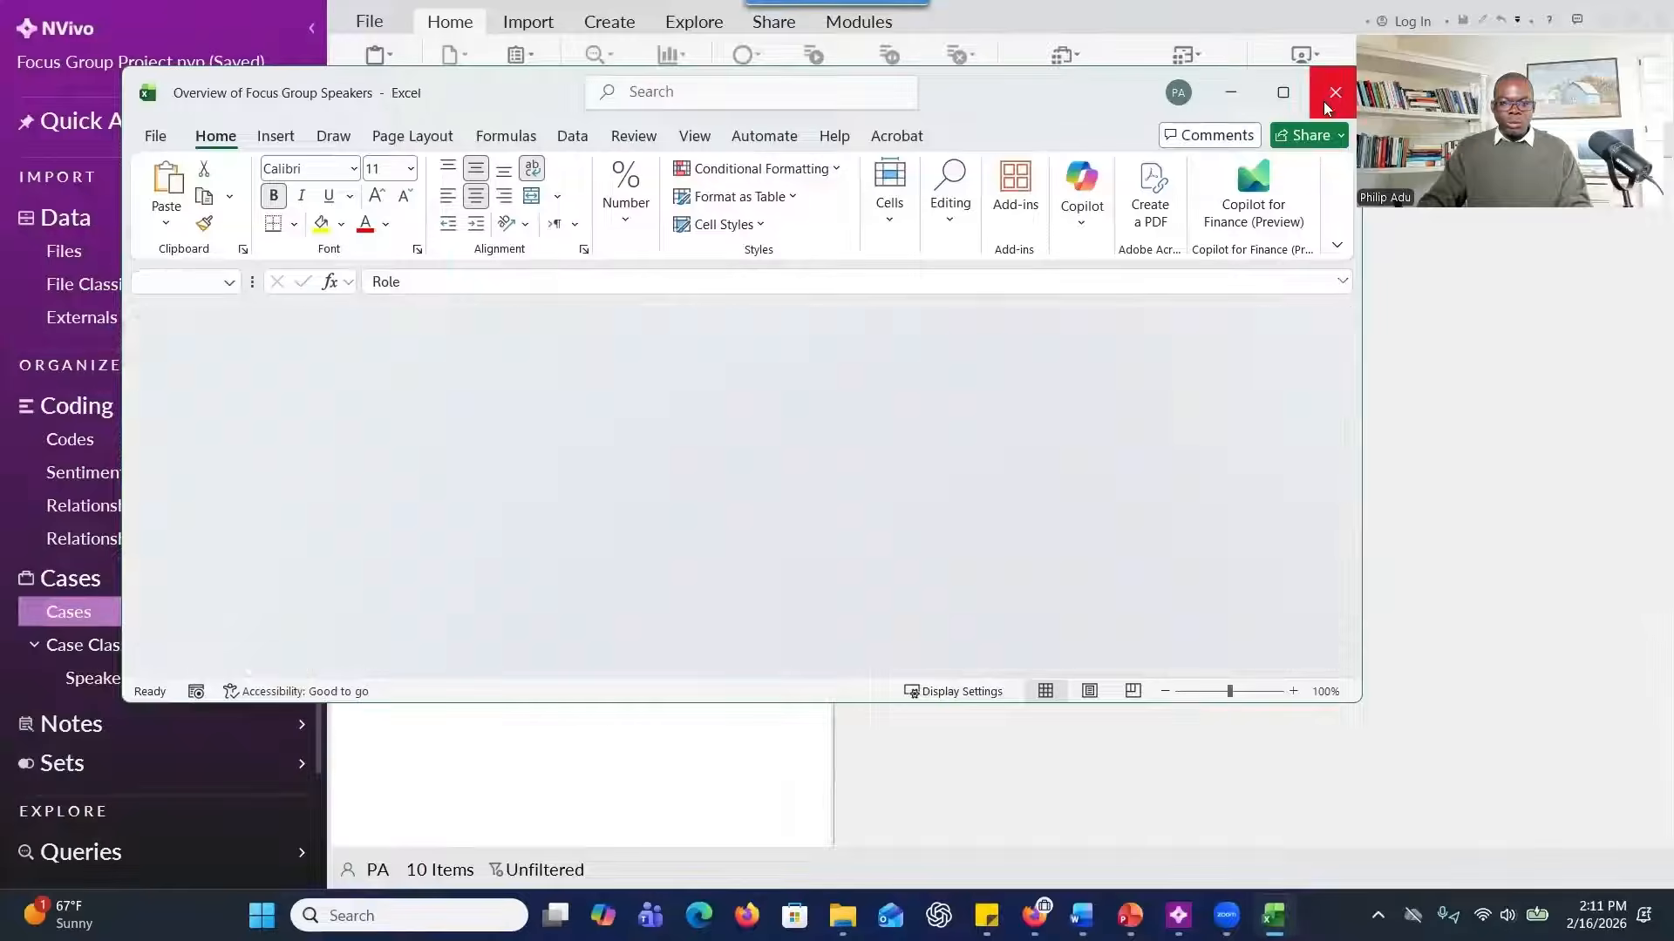
Start a classification sheet import in NVivo using the Overview of Focus Group Speakers file from the Session 4 folder.
click(532, 26)
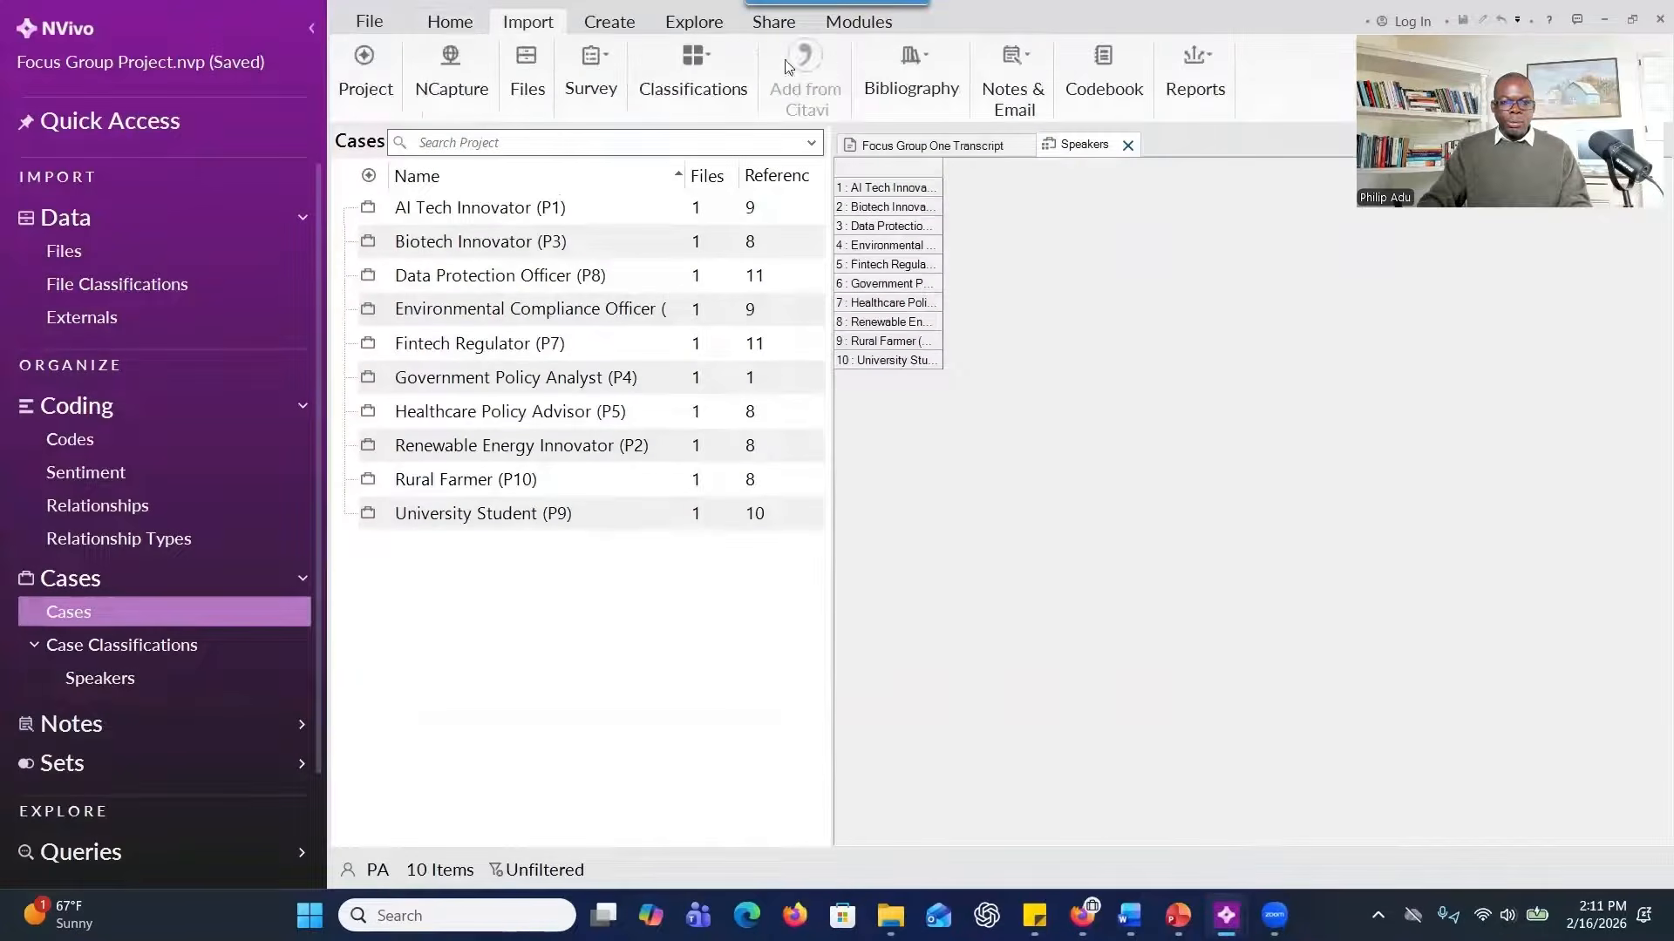
click(708, 84)
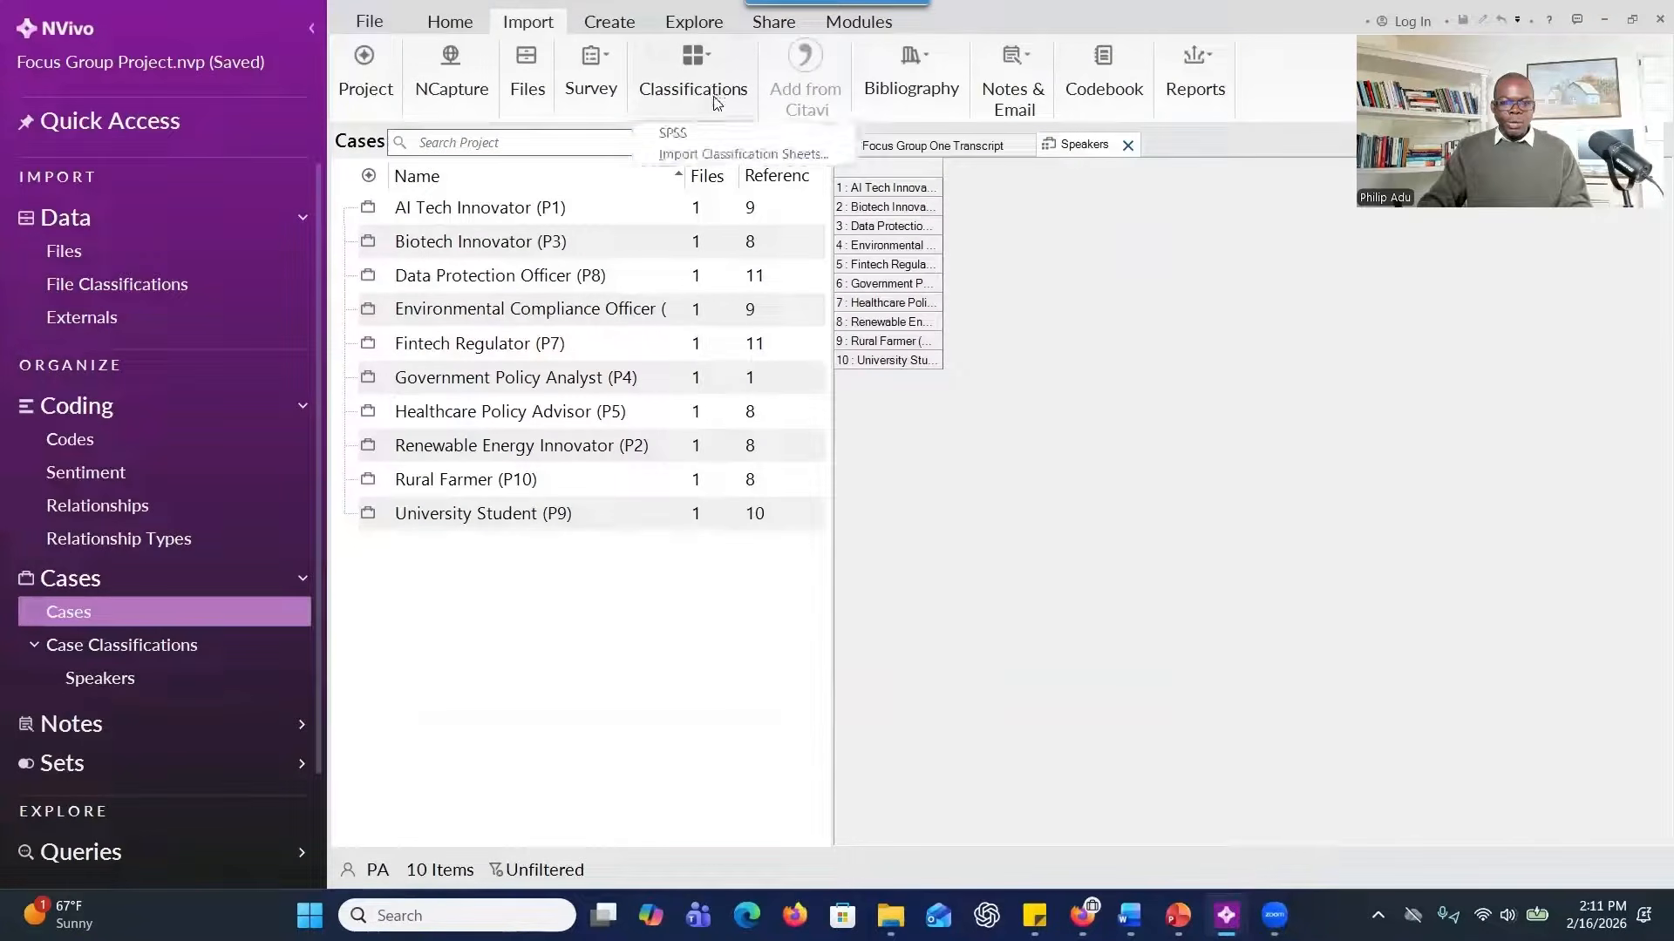
click(715, 161)
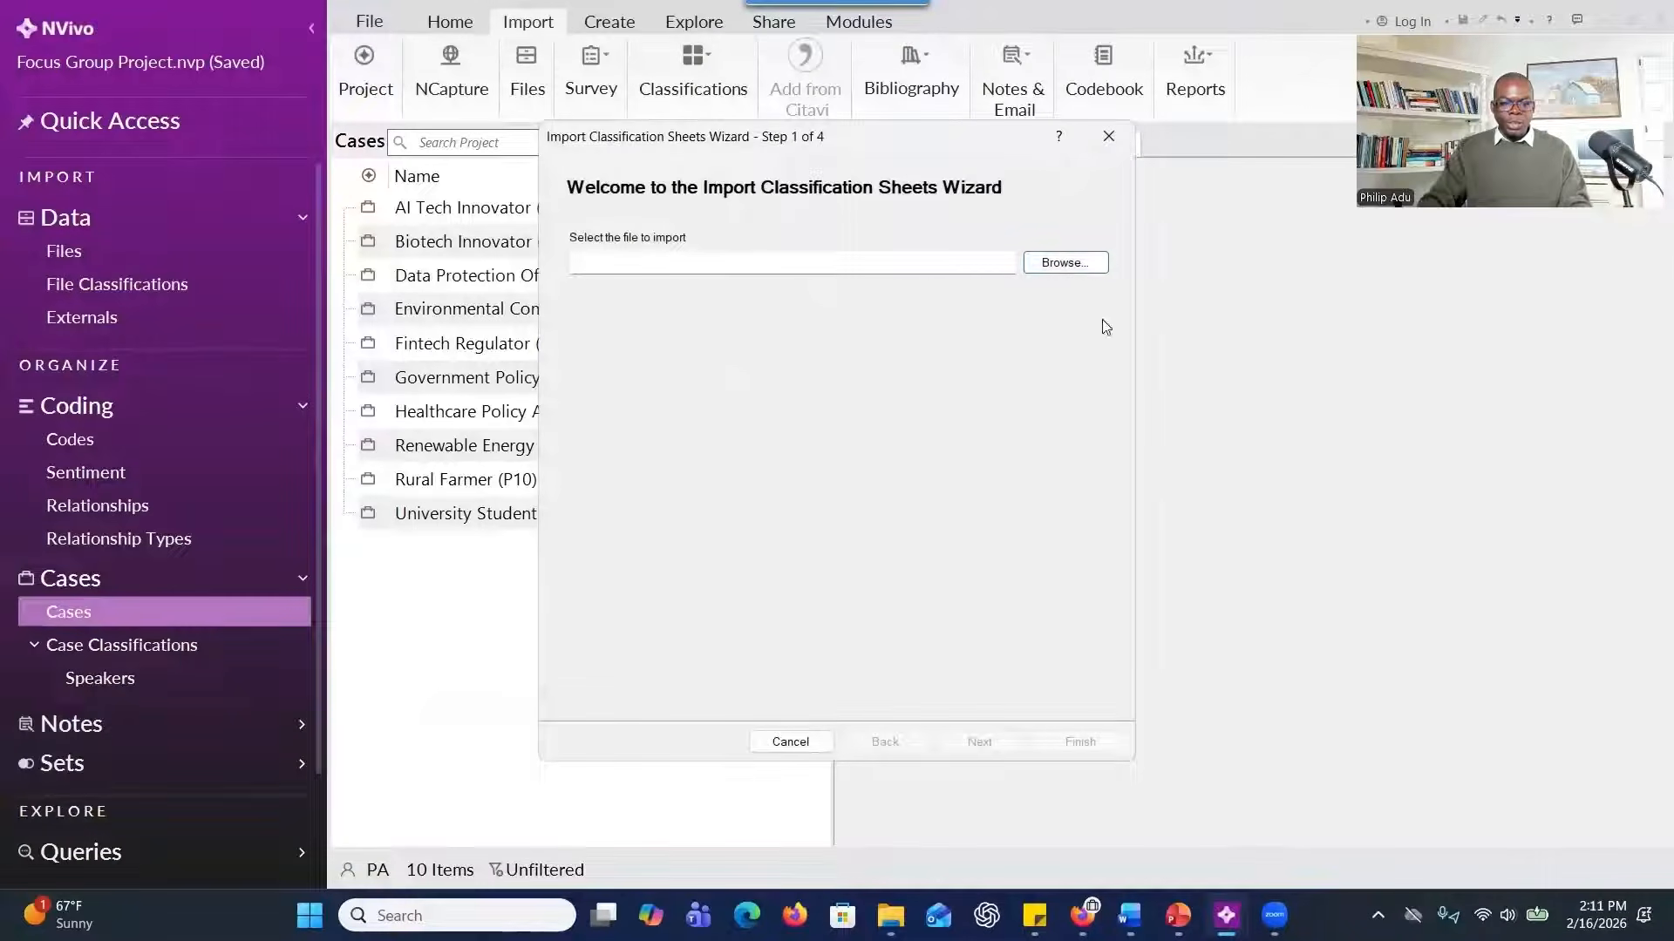
click(1065, 262)
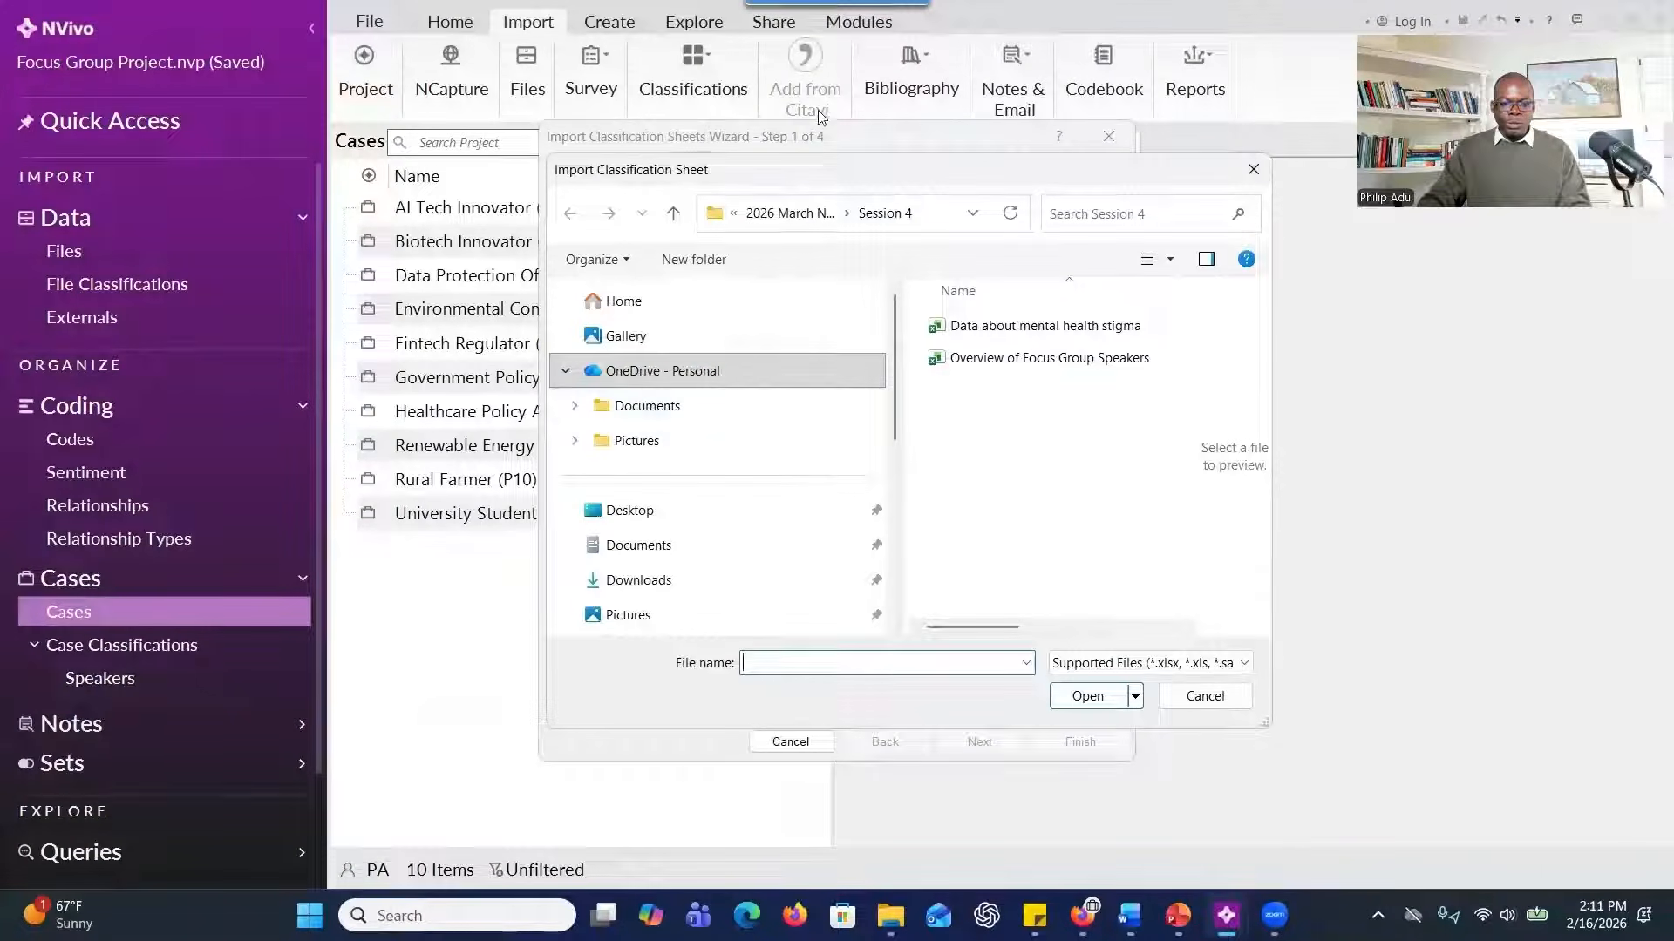
drag(935, 180, 824, 191)
click(940, 369)
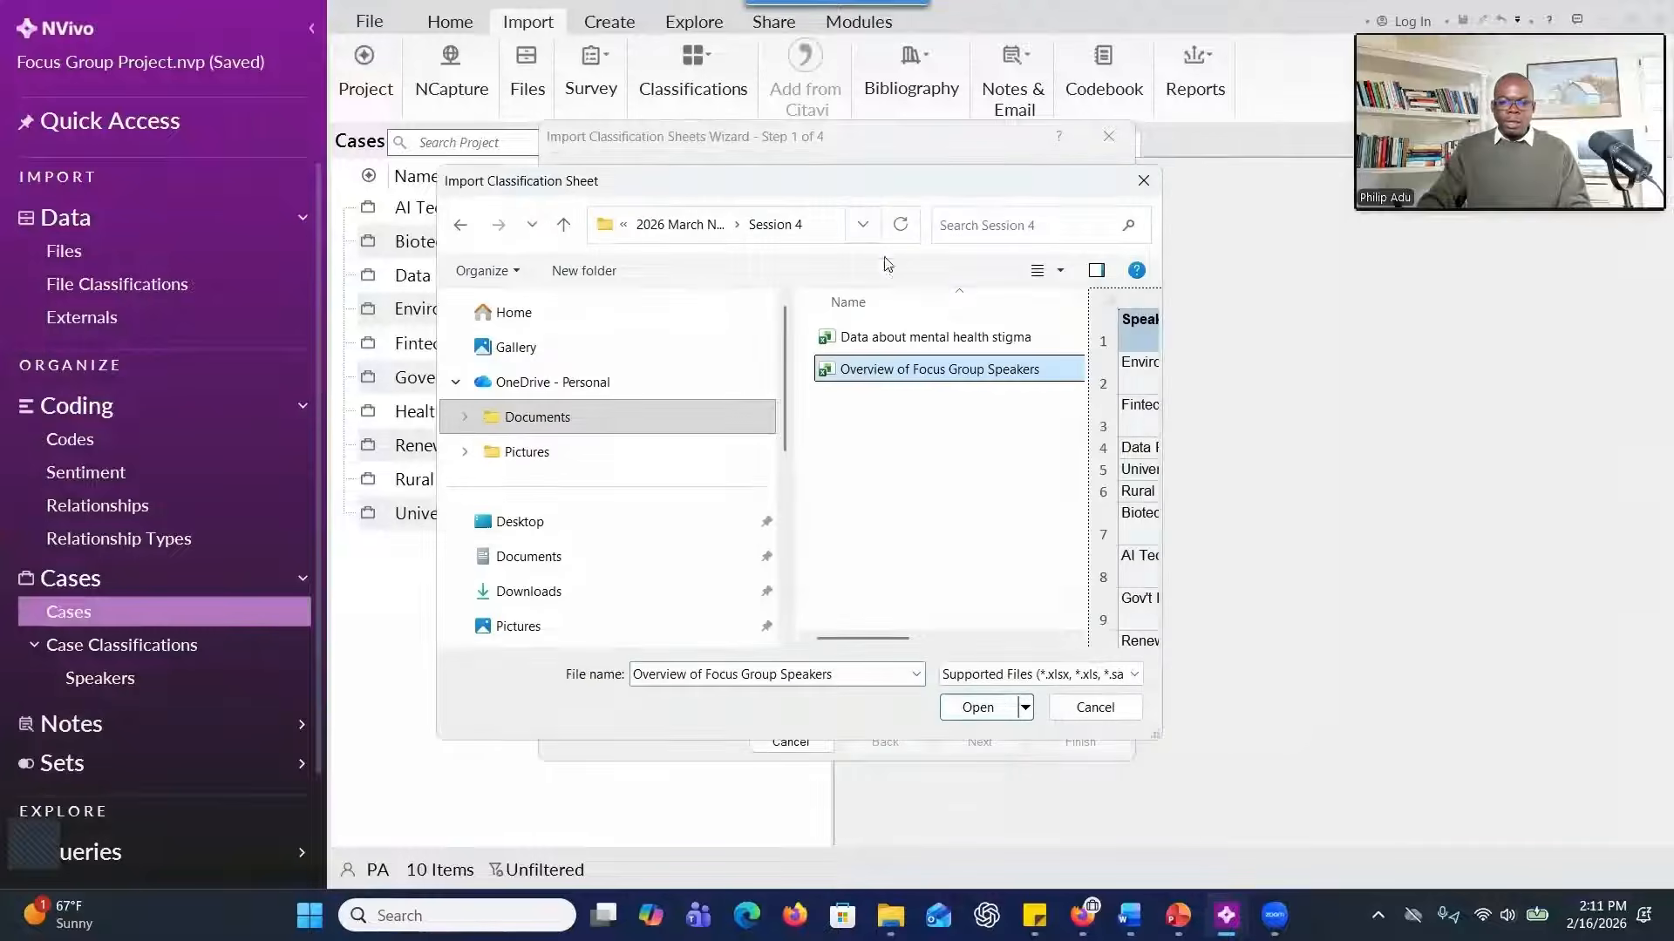
click(977, 709)
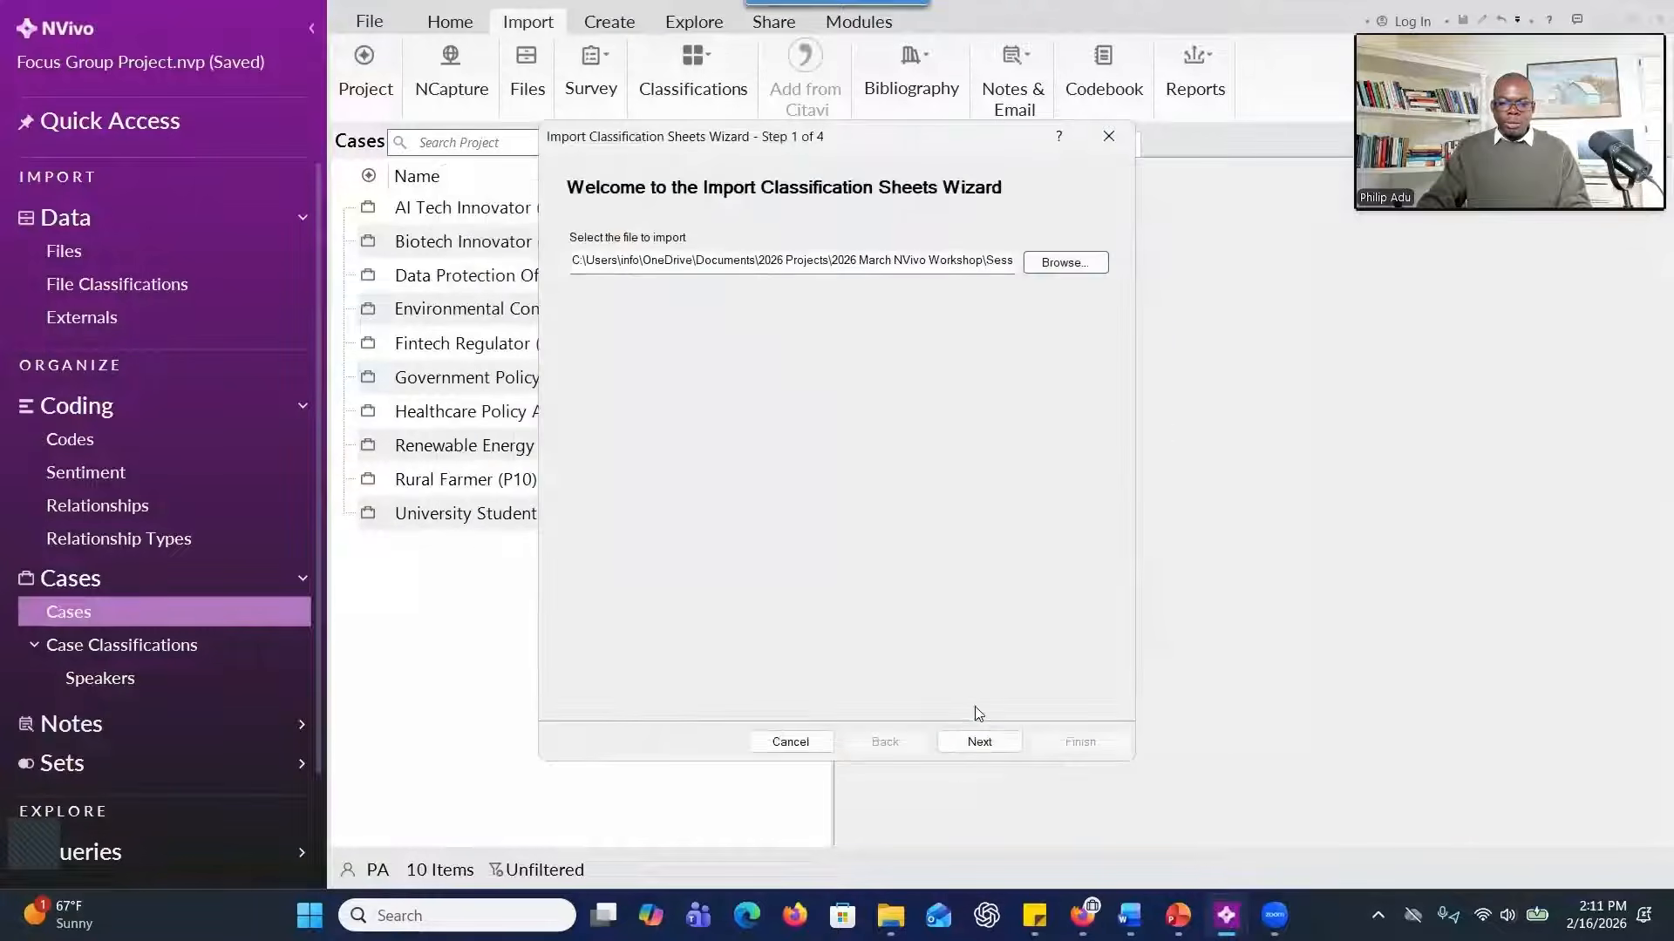
click(968, 744)
Set the imported sheet's classification type to Case Classification, keeping the options to create new attributes and update existing items.
click(866, 227)
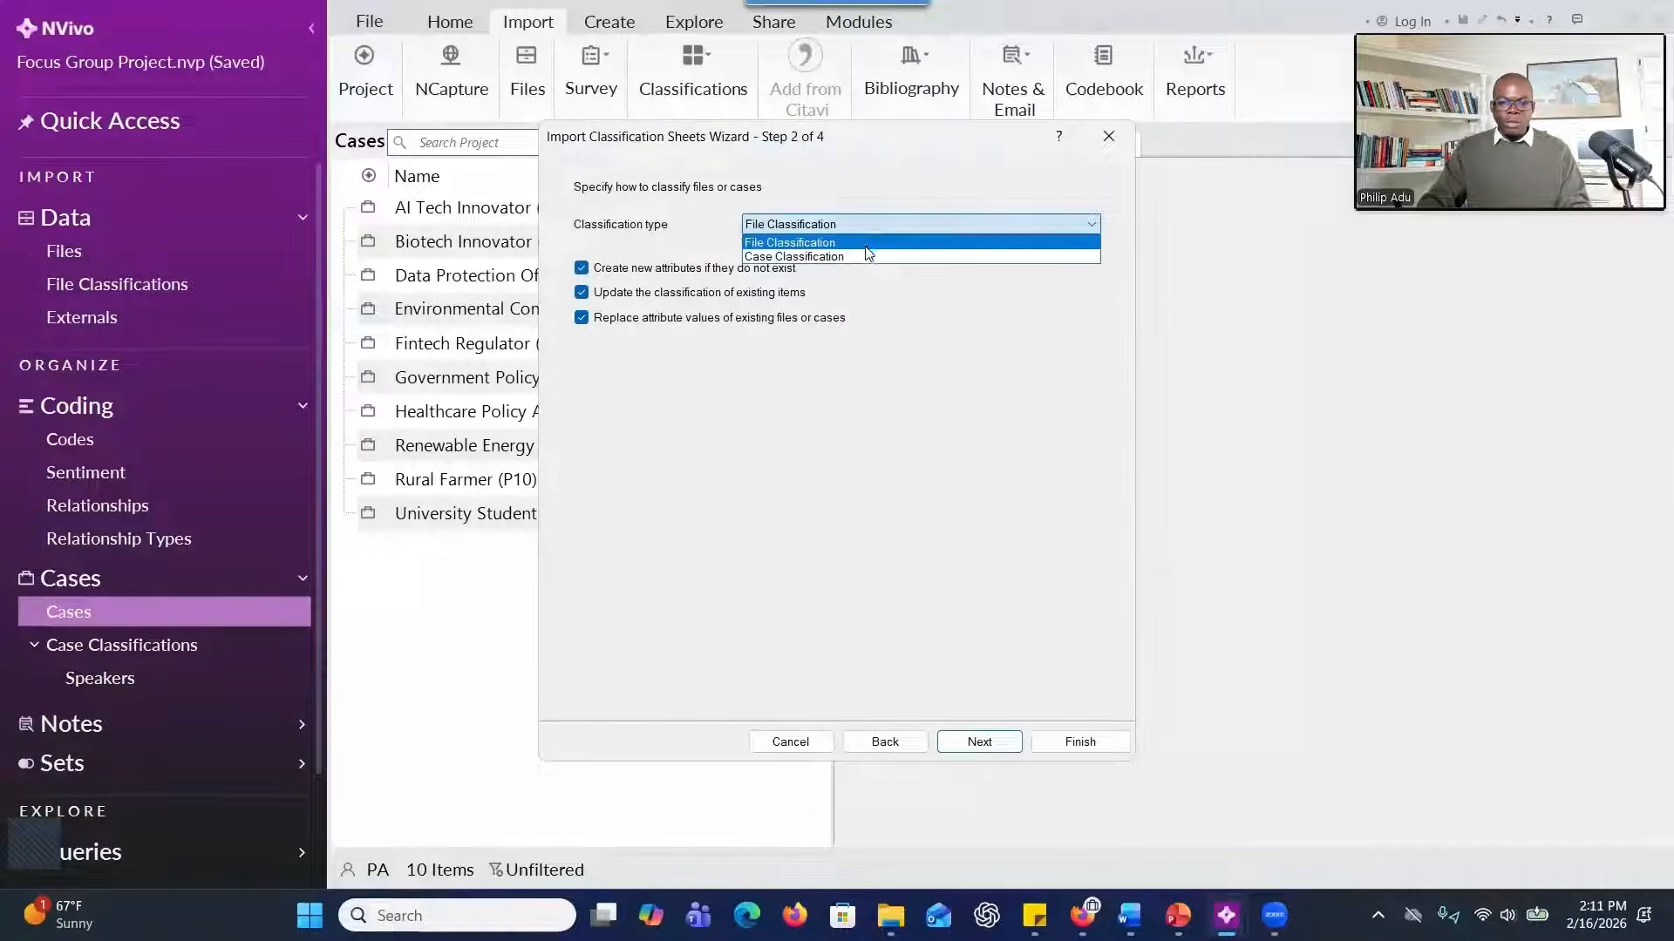
click(868, 258)
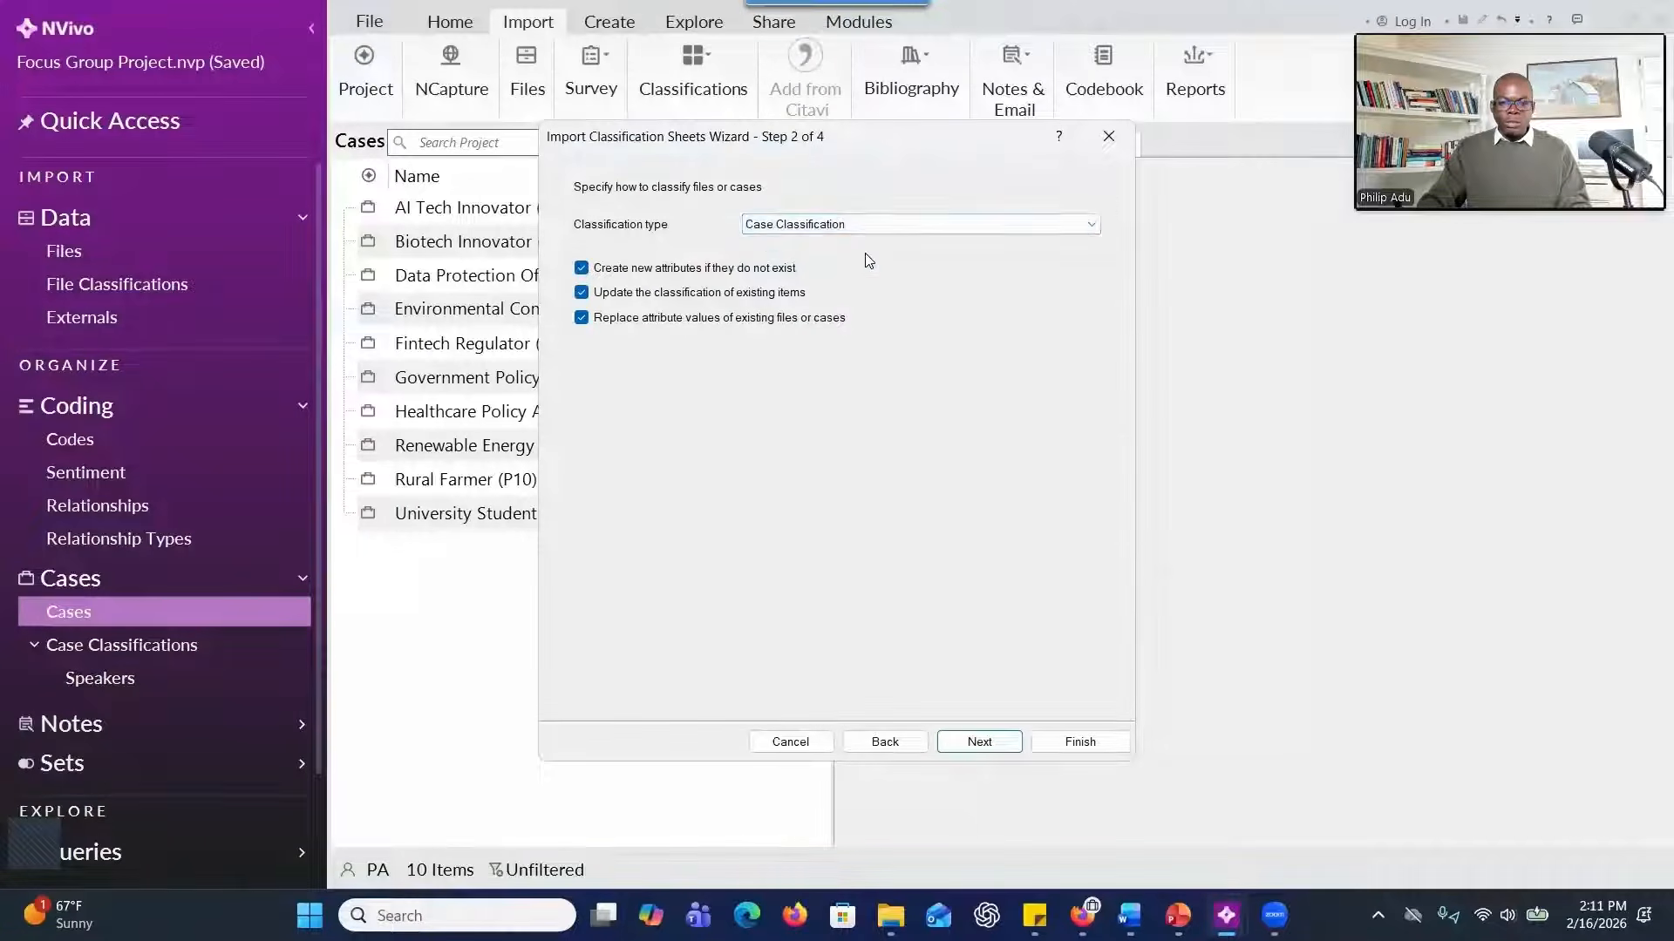
click(977, 741)
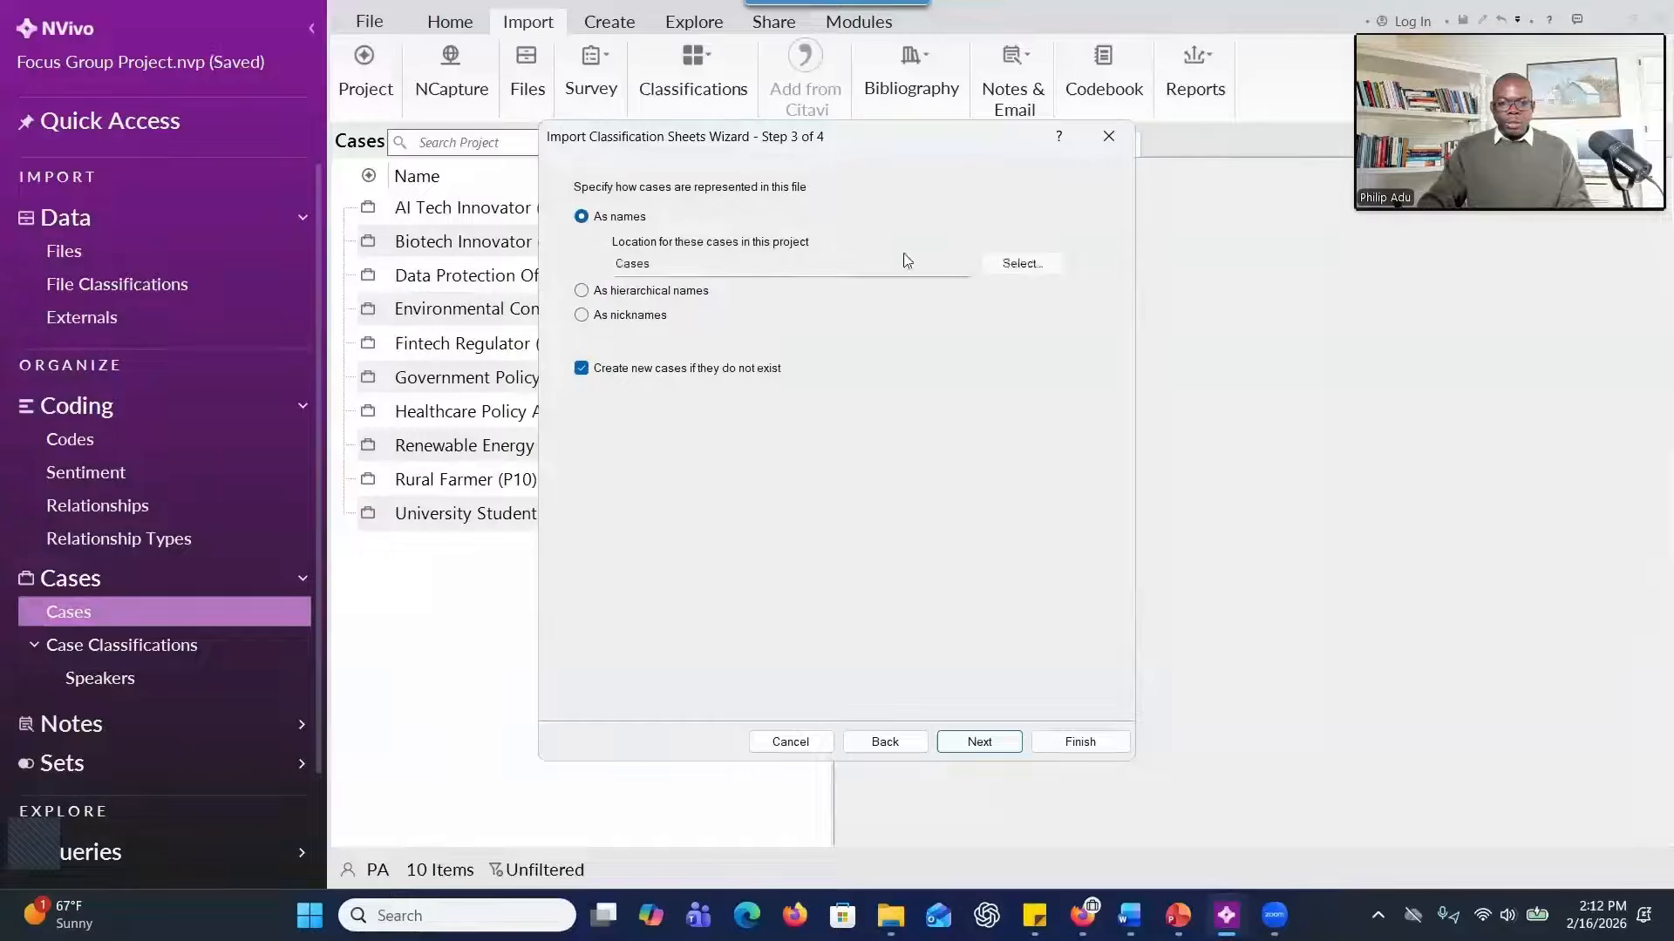
Match cases by name in the Cases location, keep the default value and date formats, and finish the classification sheet import.
click(1018, 264)
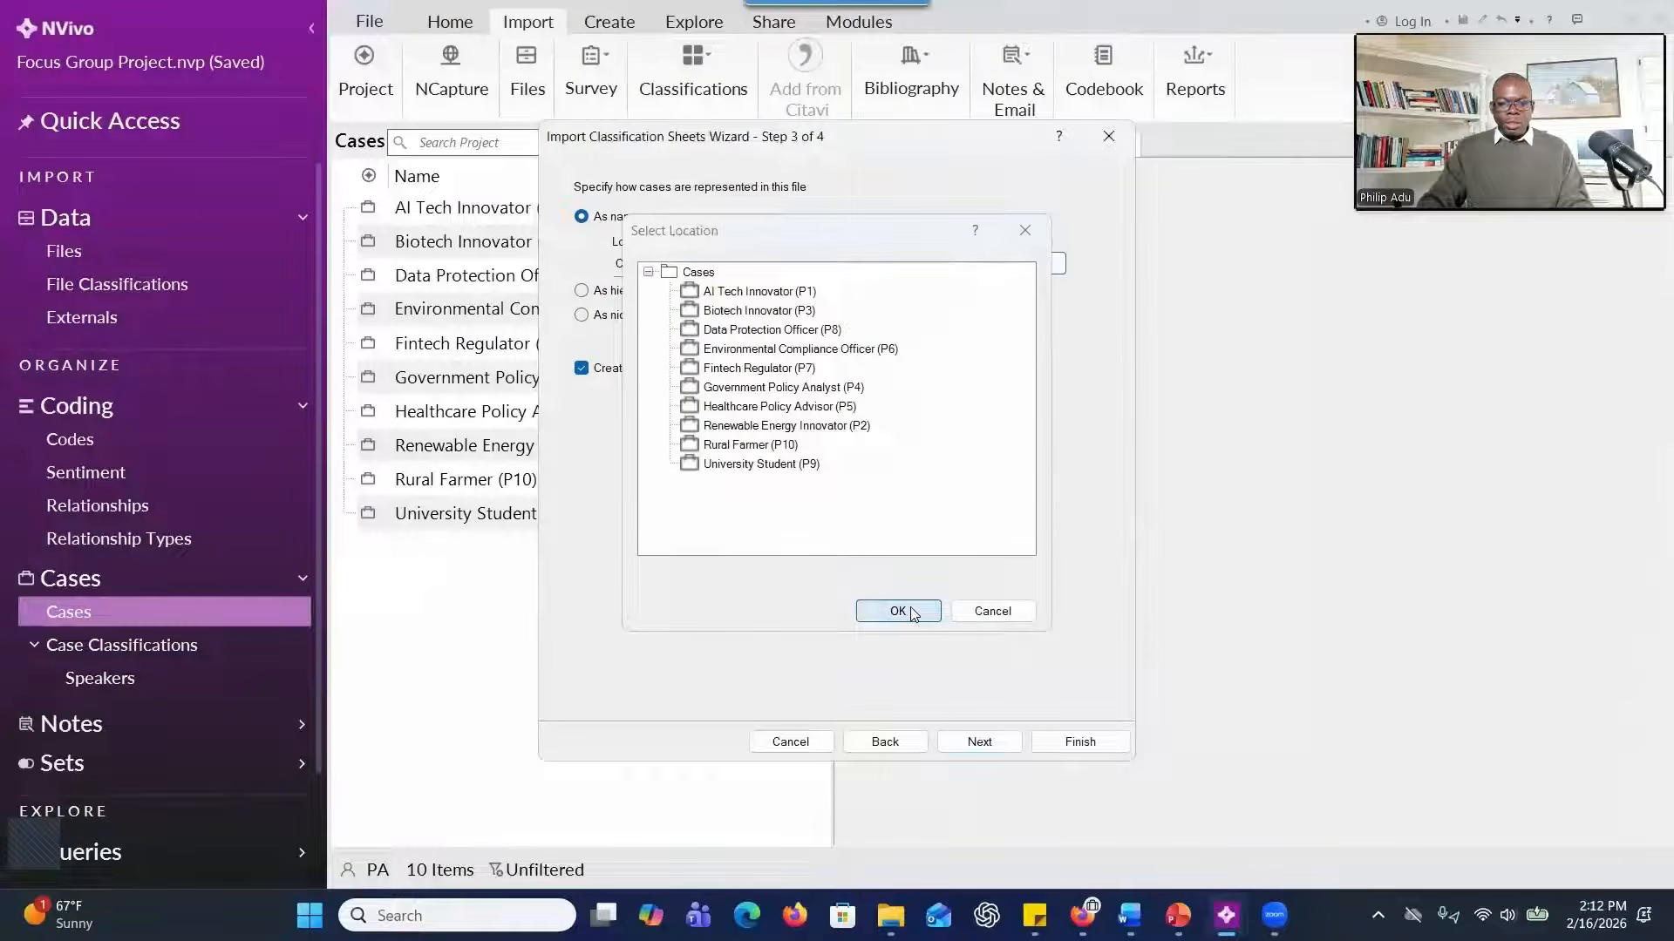
click(898, 611)
click(1016, 264)
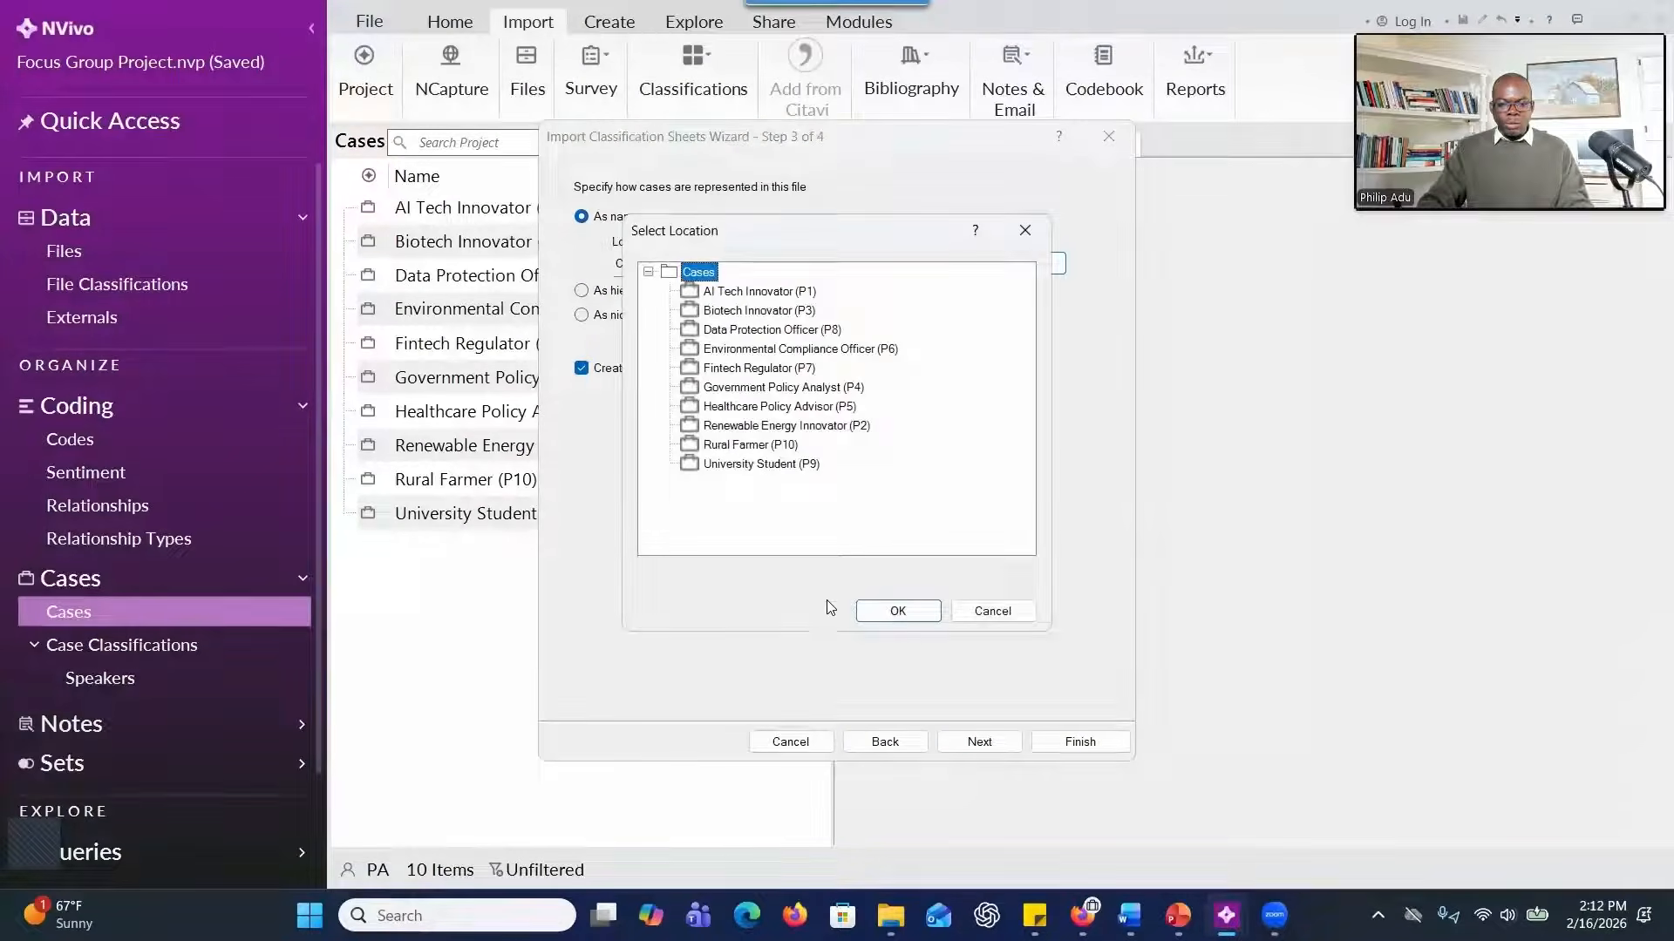
click(882, 614)
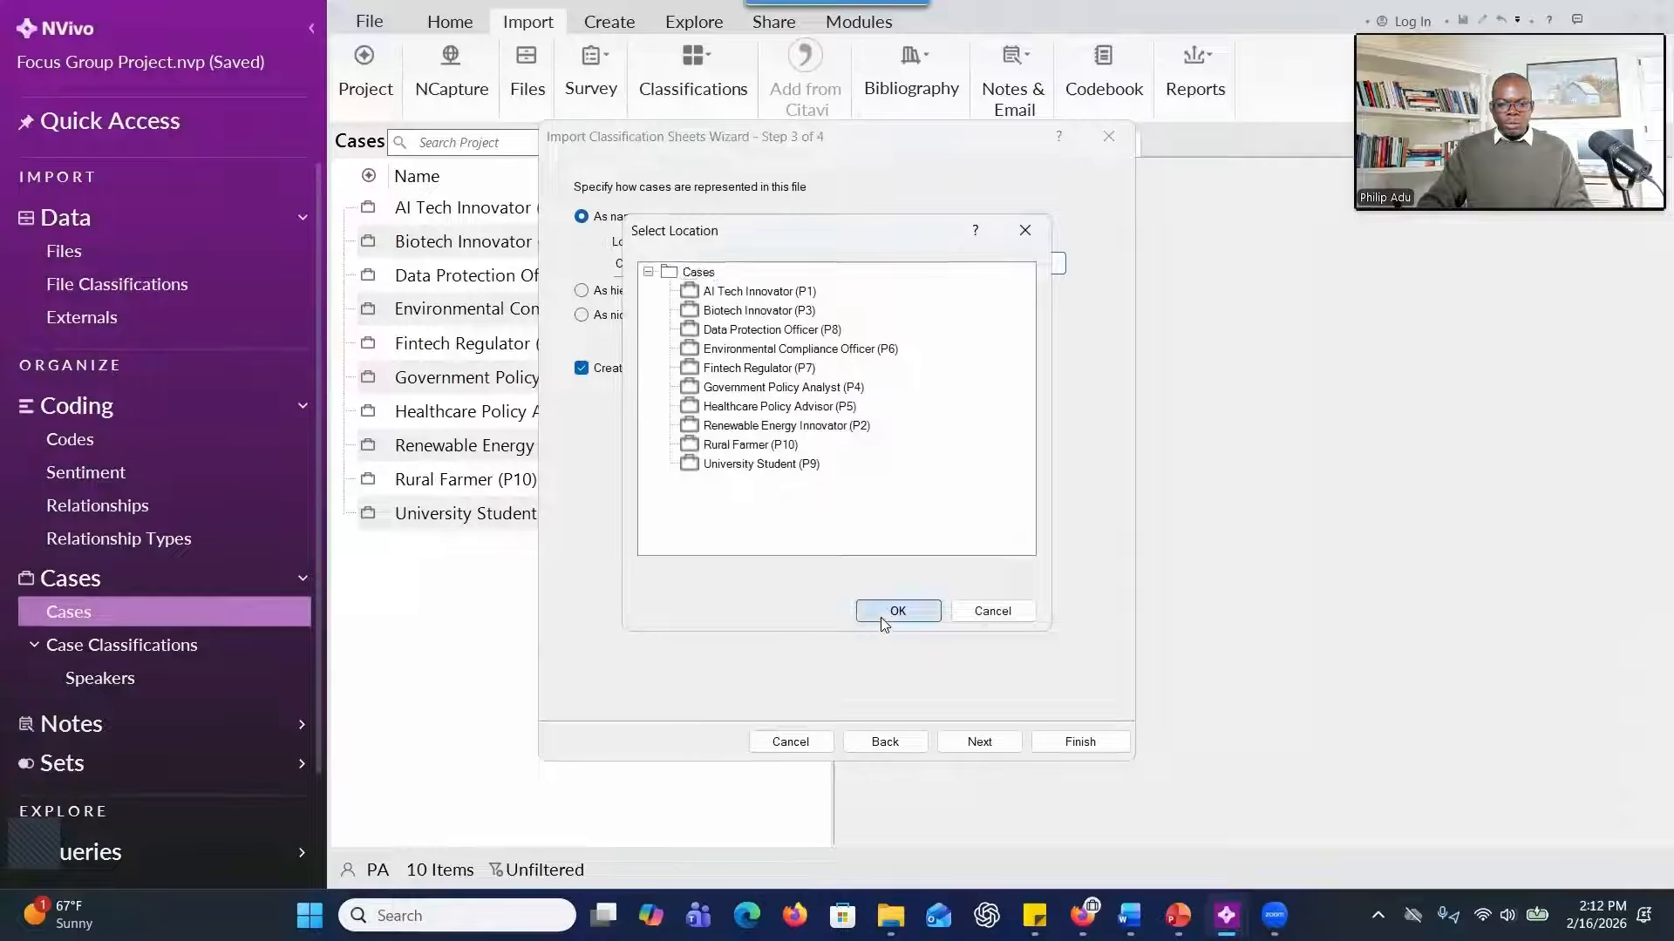
click(980, 742)
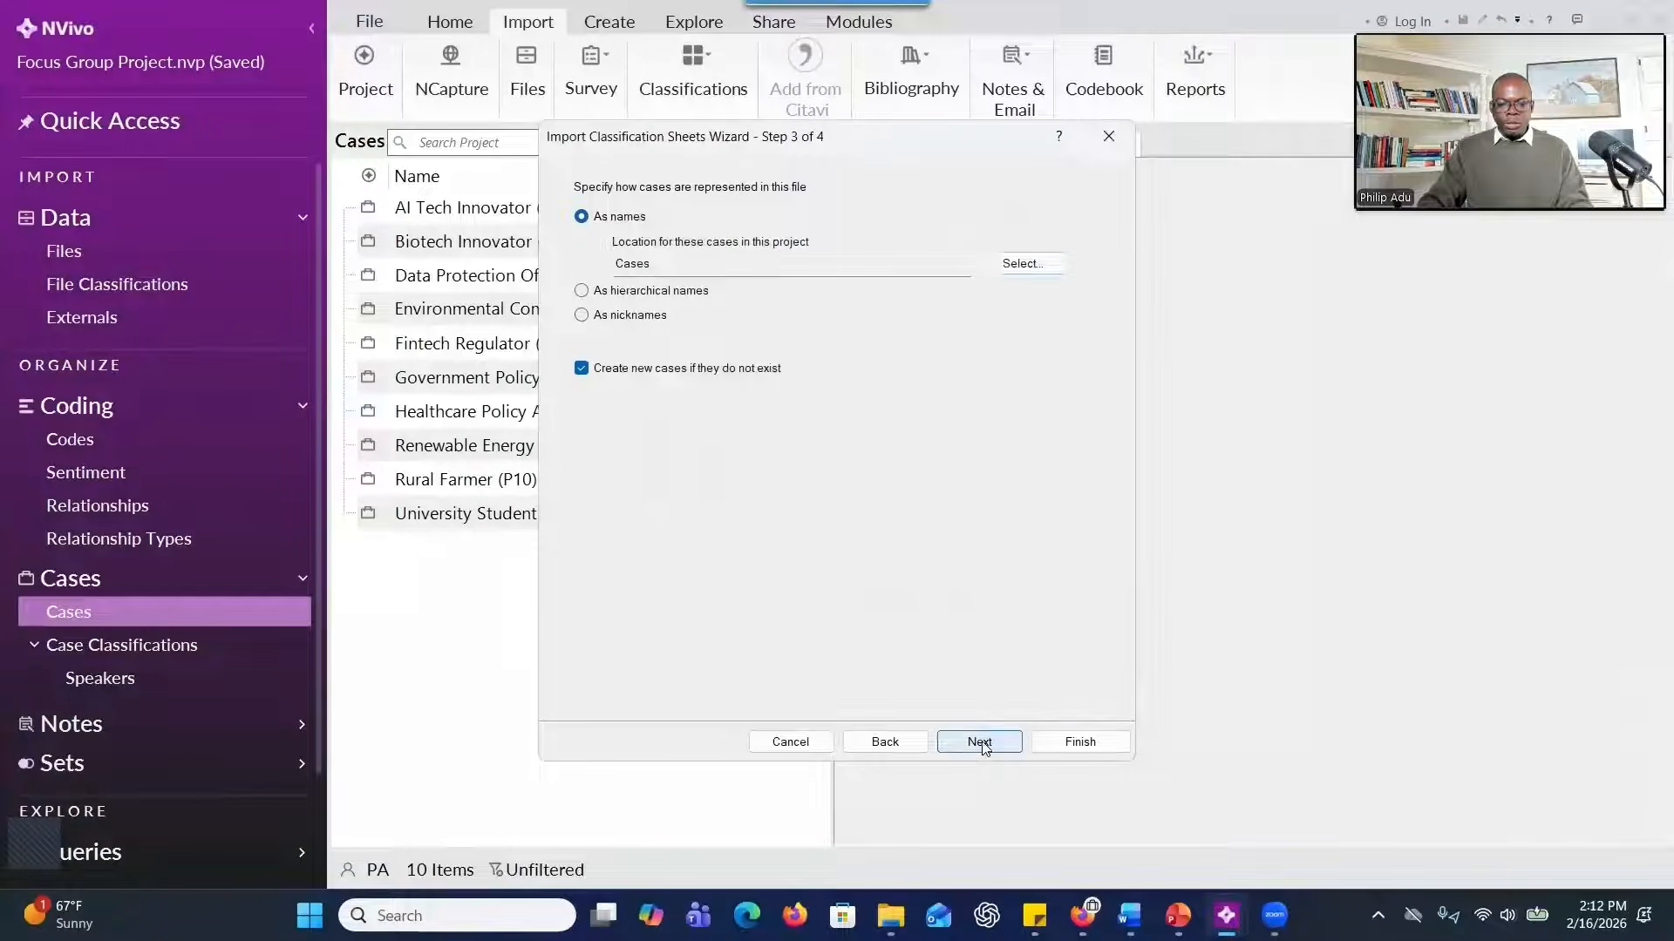
click(1067, 743)
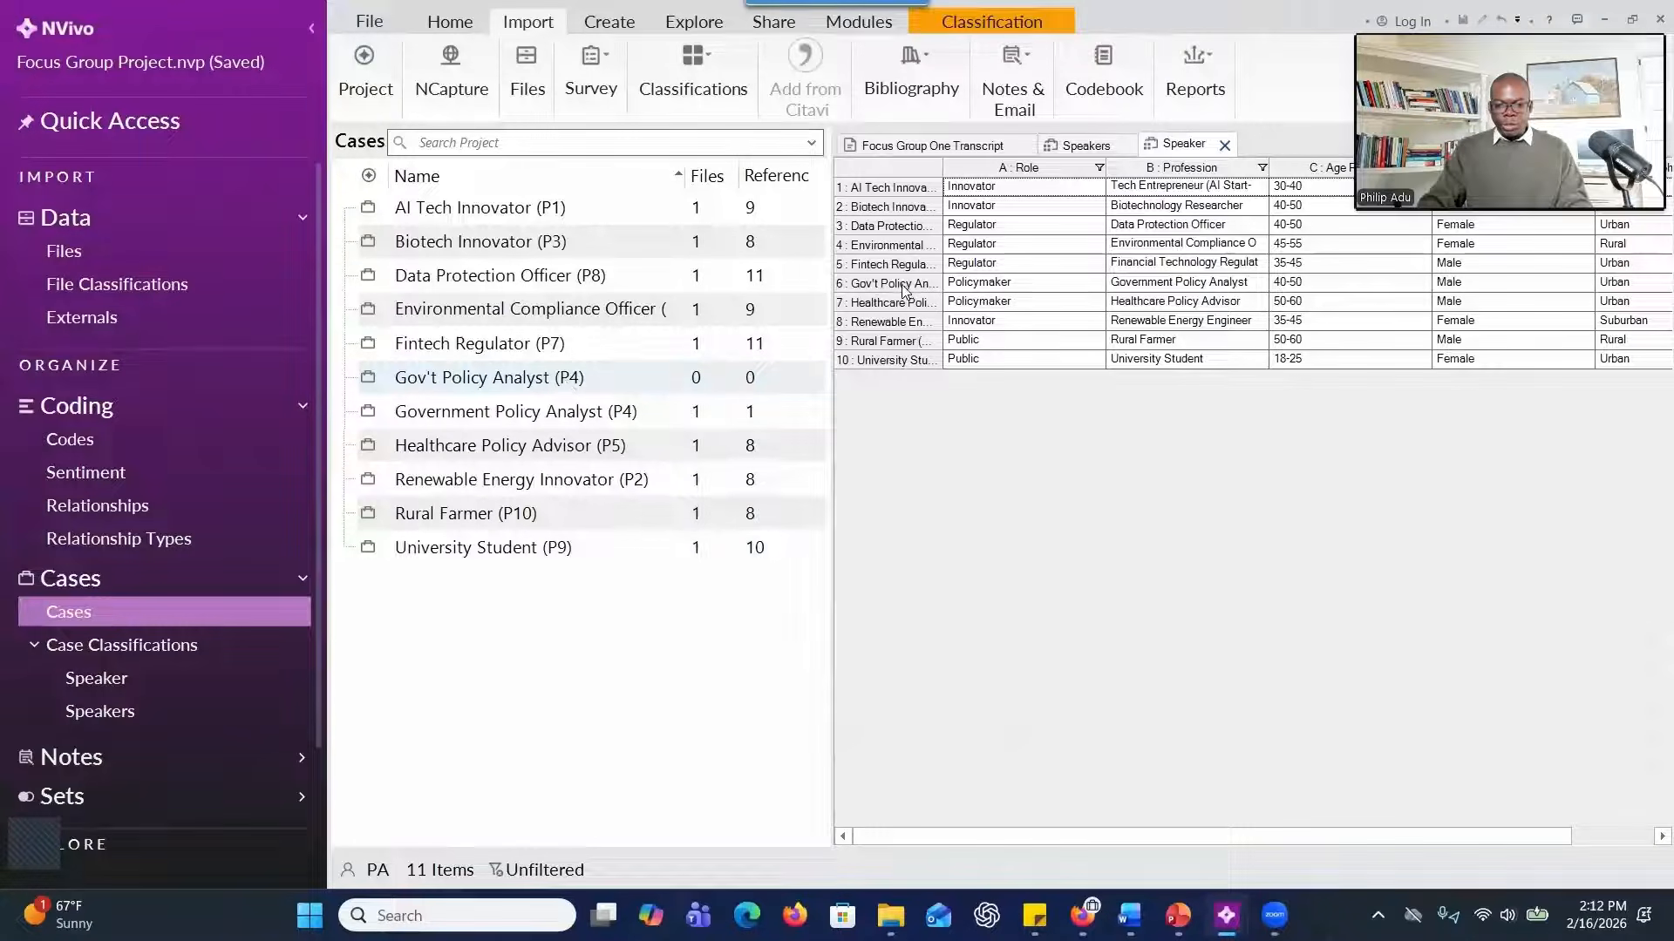
Delete the duplicate Gov't Policy Analyst (P4) case.
drag(904, 290, 908, 290)
mouse_move(1129, 913)
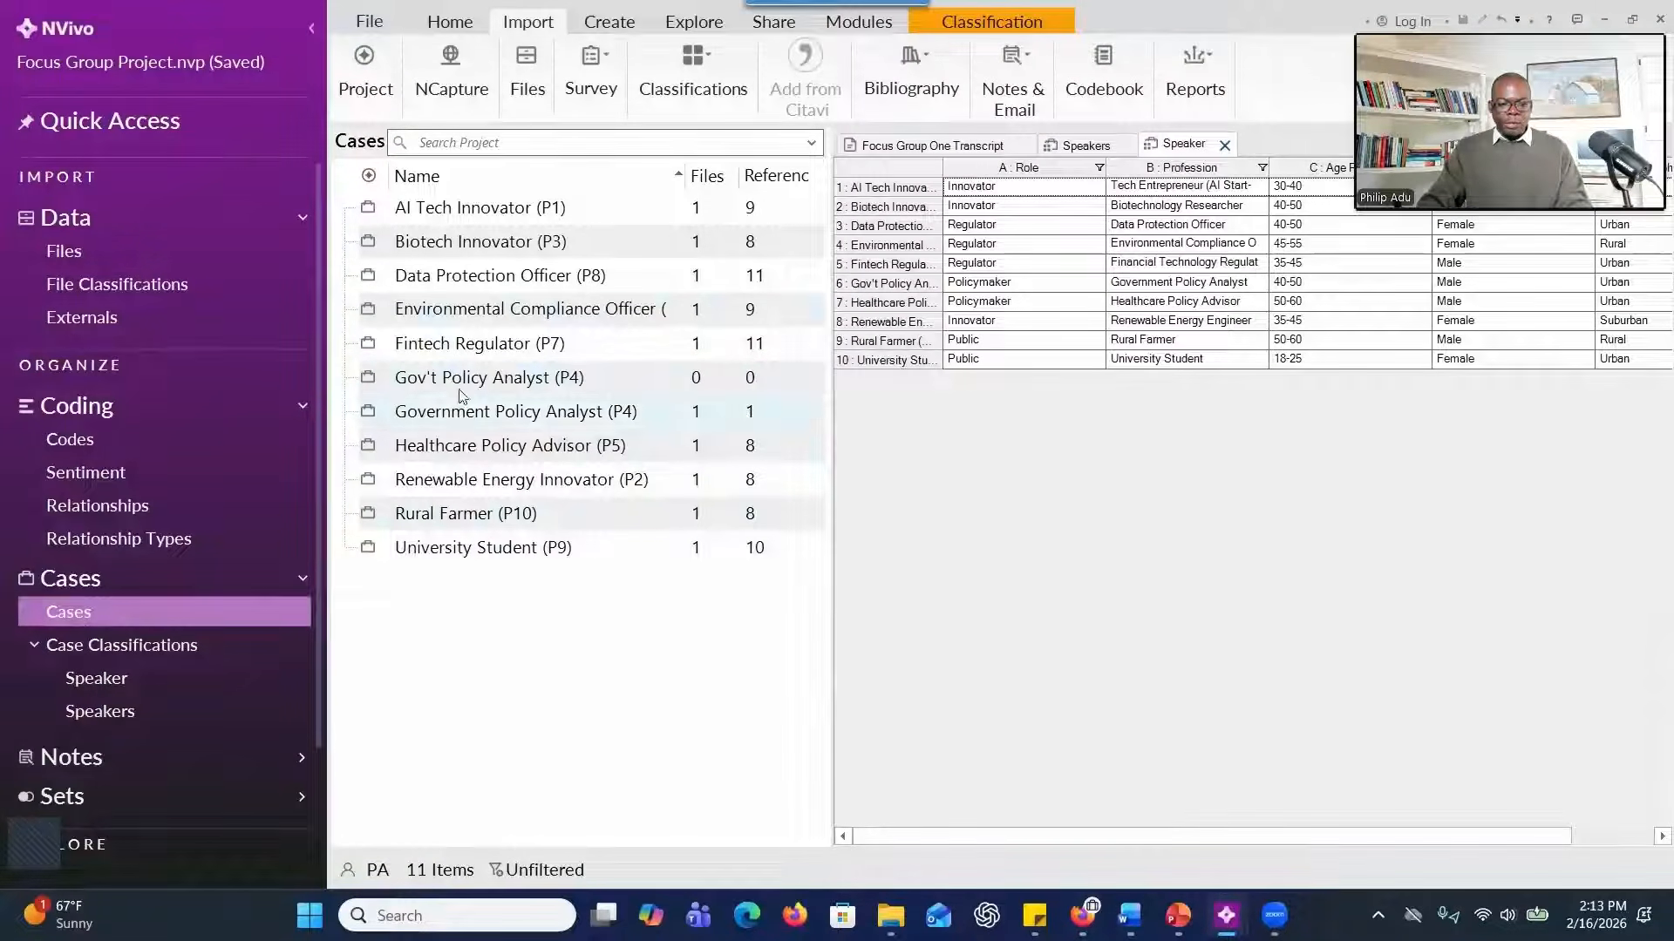
click(575, 383)
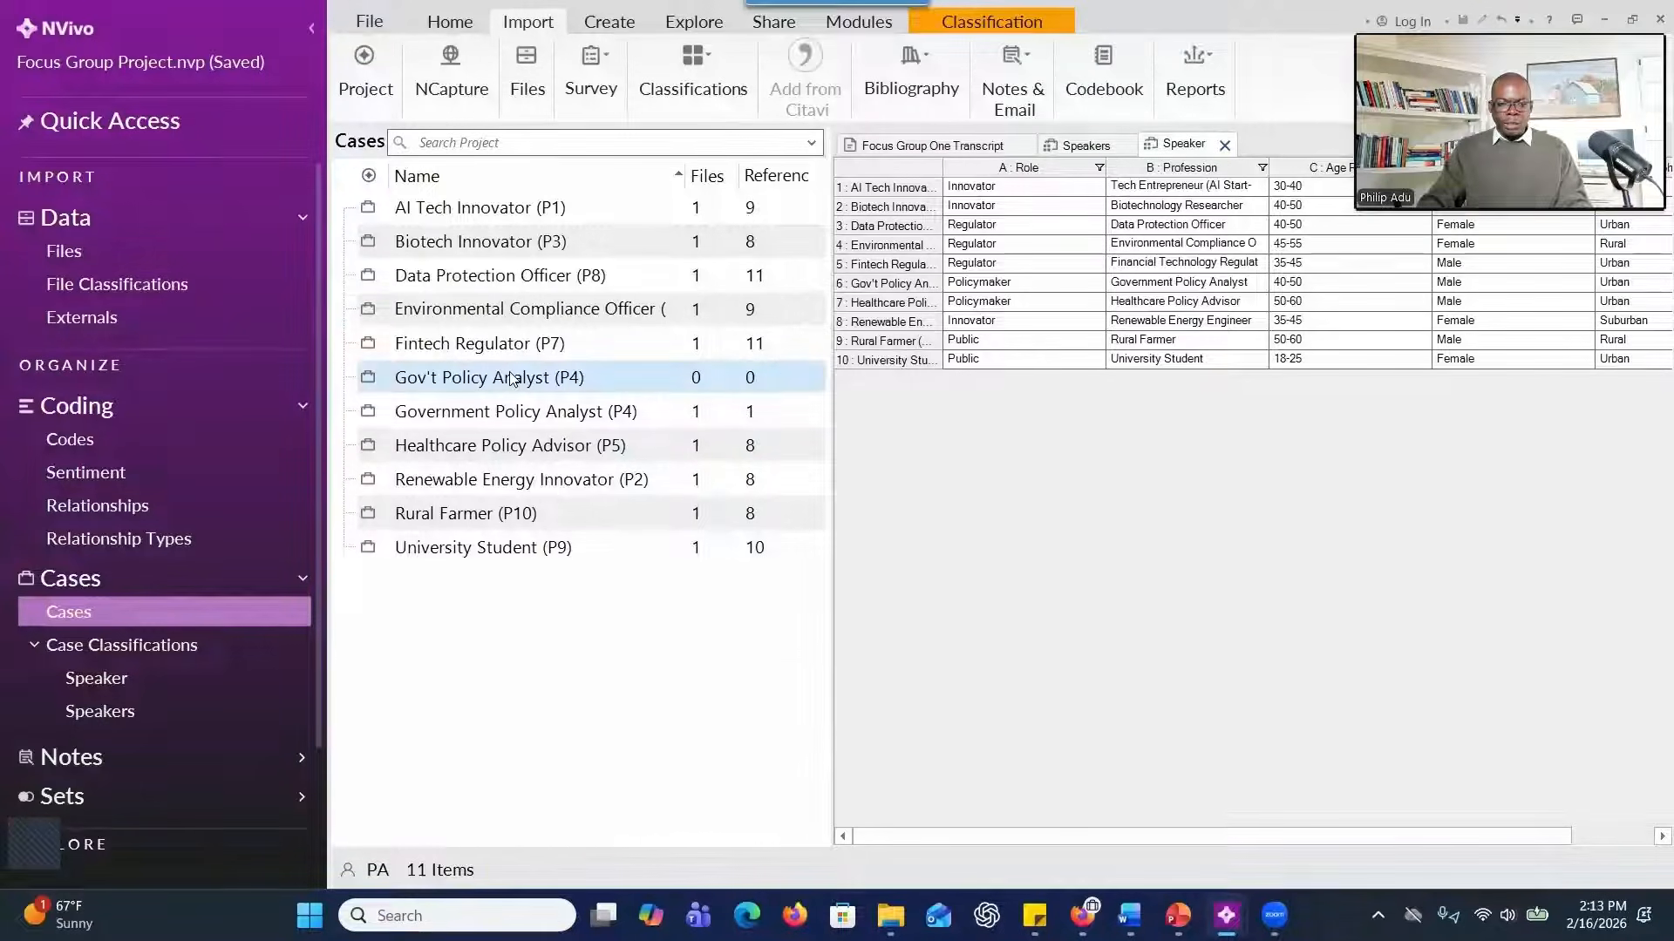
key(Delete)
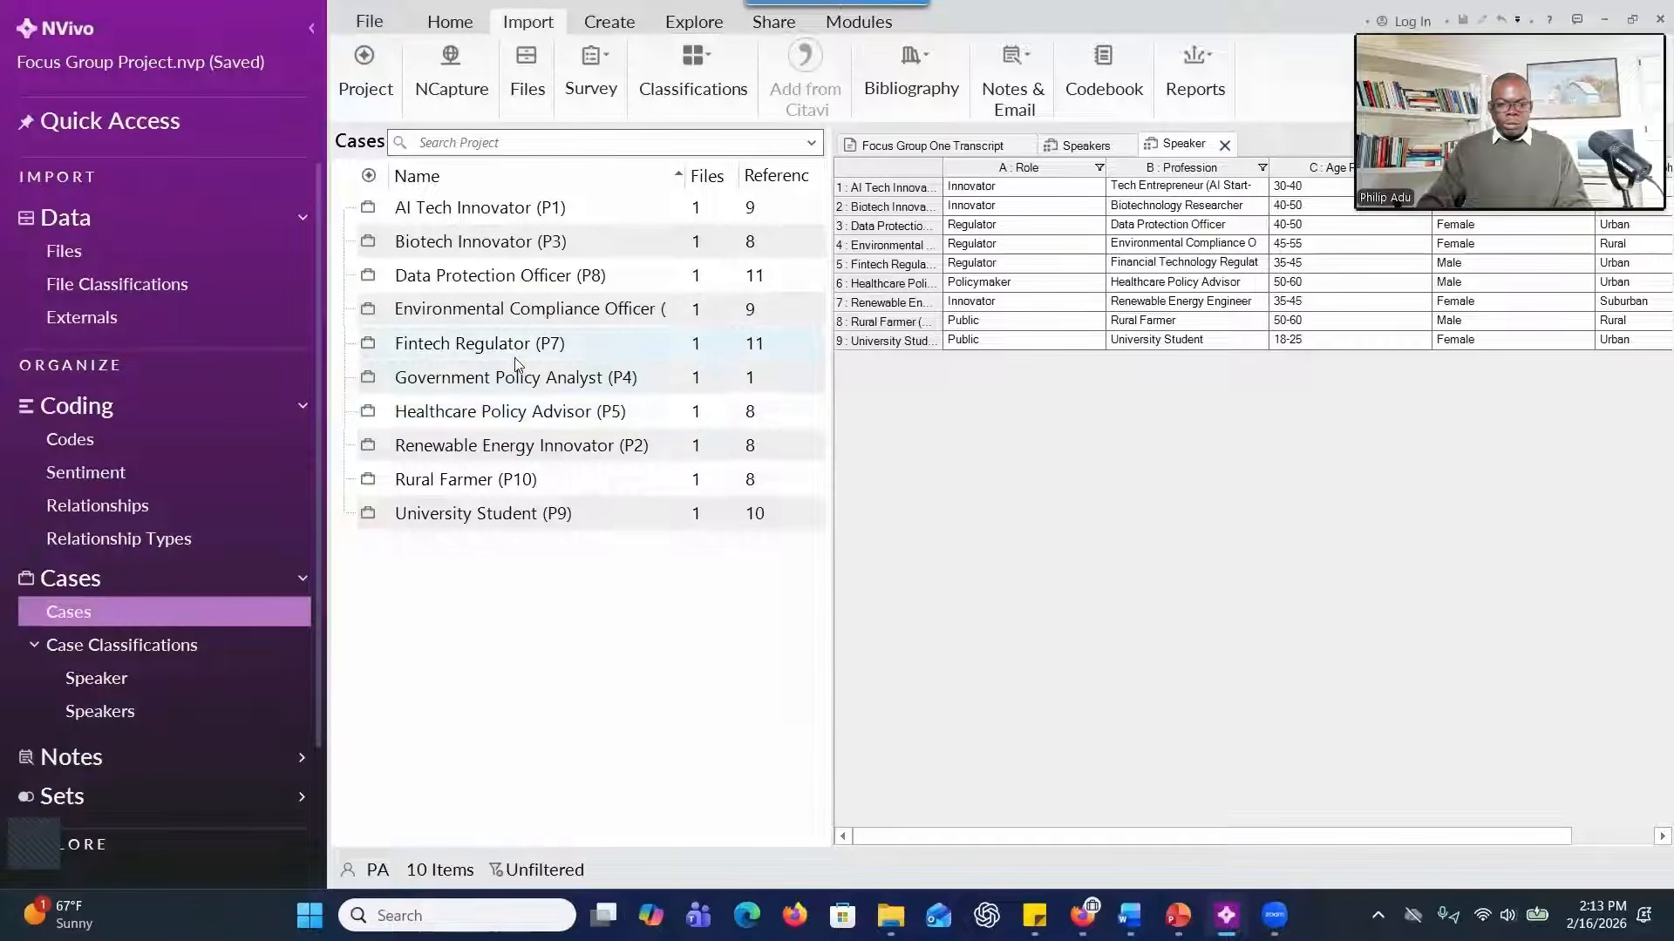
Assign the Government Policy Analyst (P4) case to the Speaker classification.
click(523, 389)
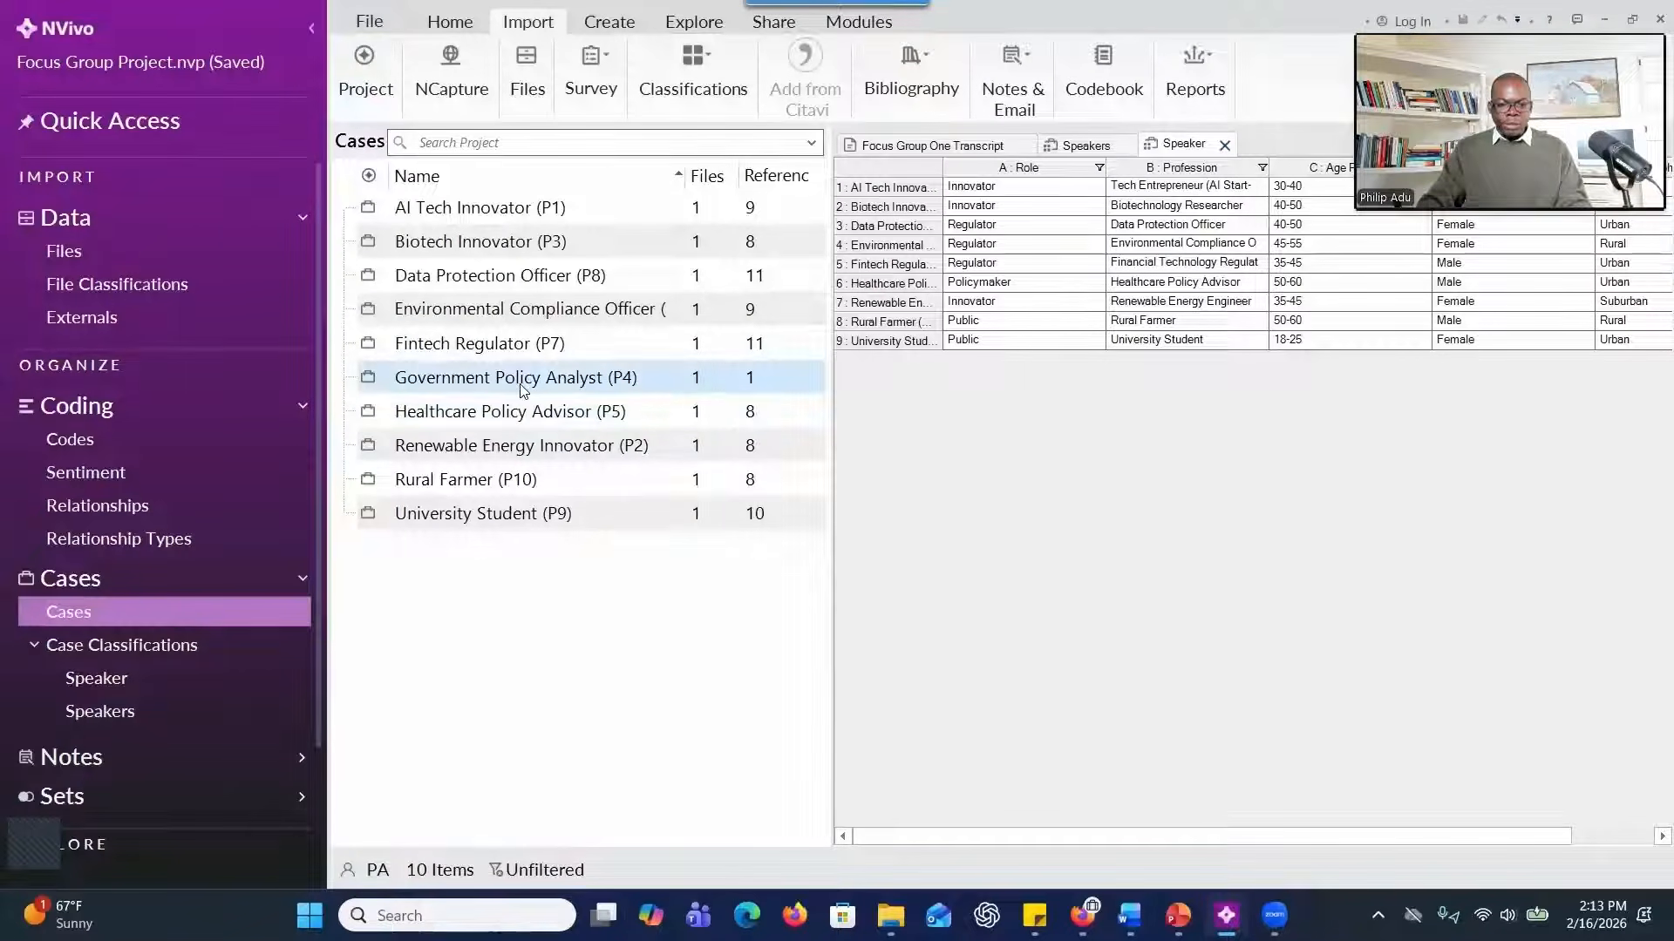
right_click(524, 389)
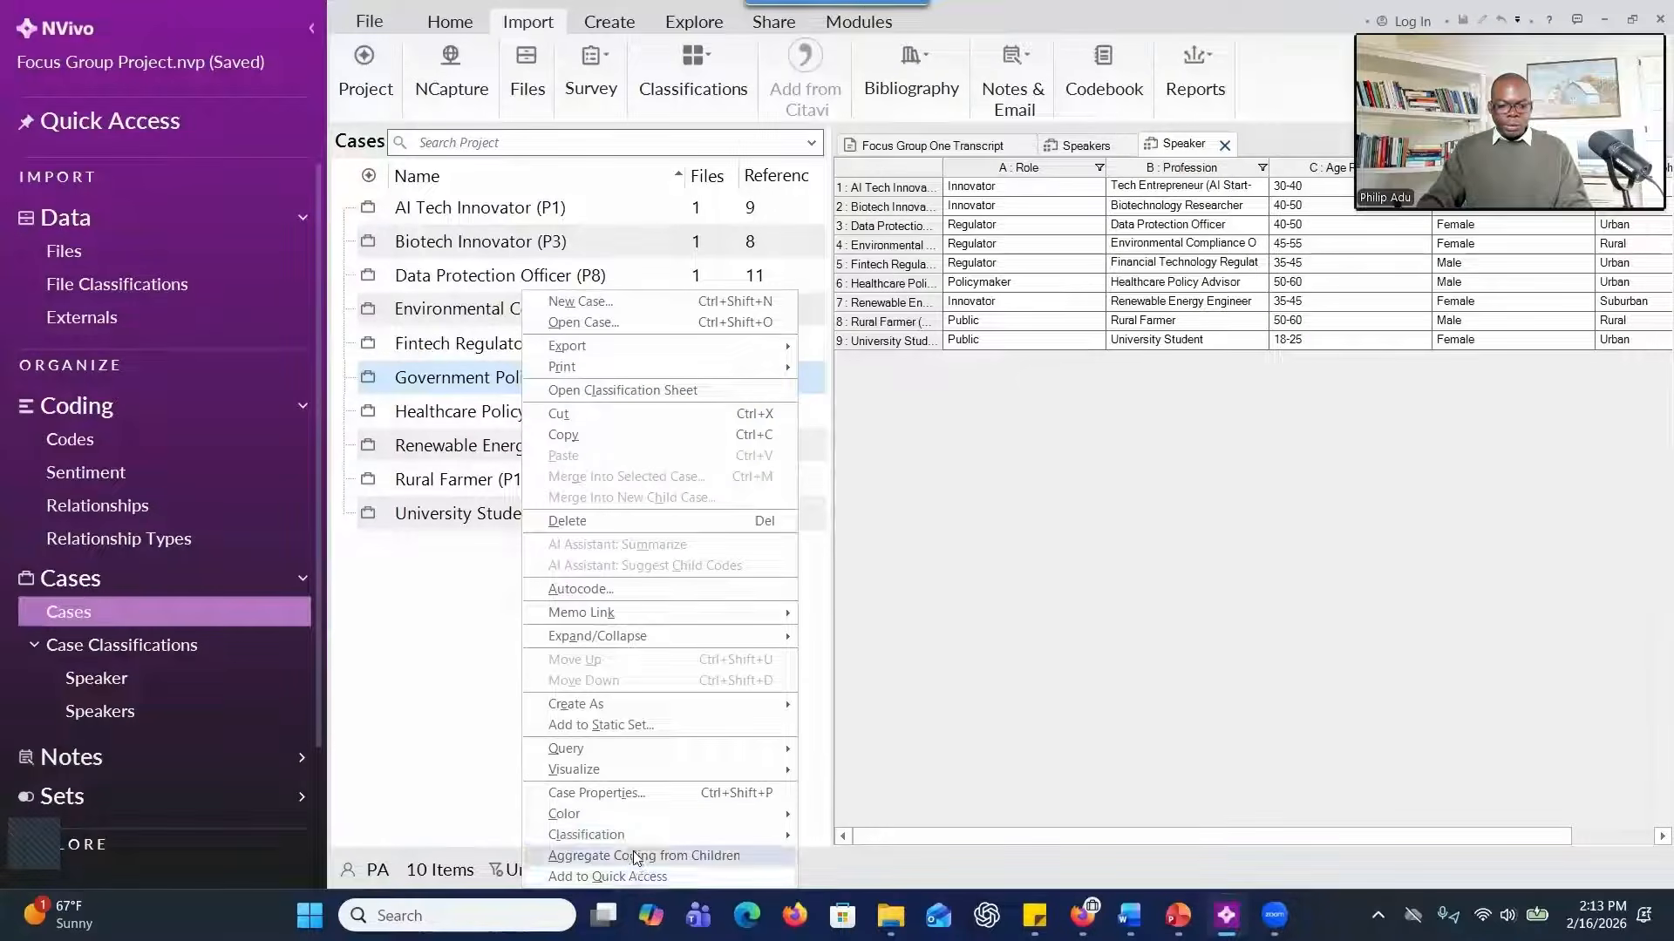
mouse_move(636, 833)
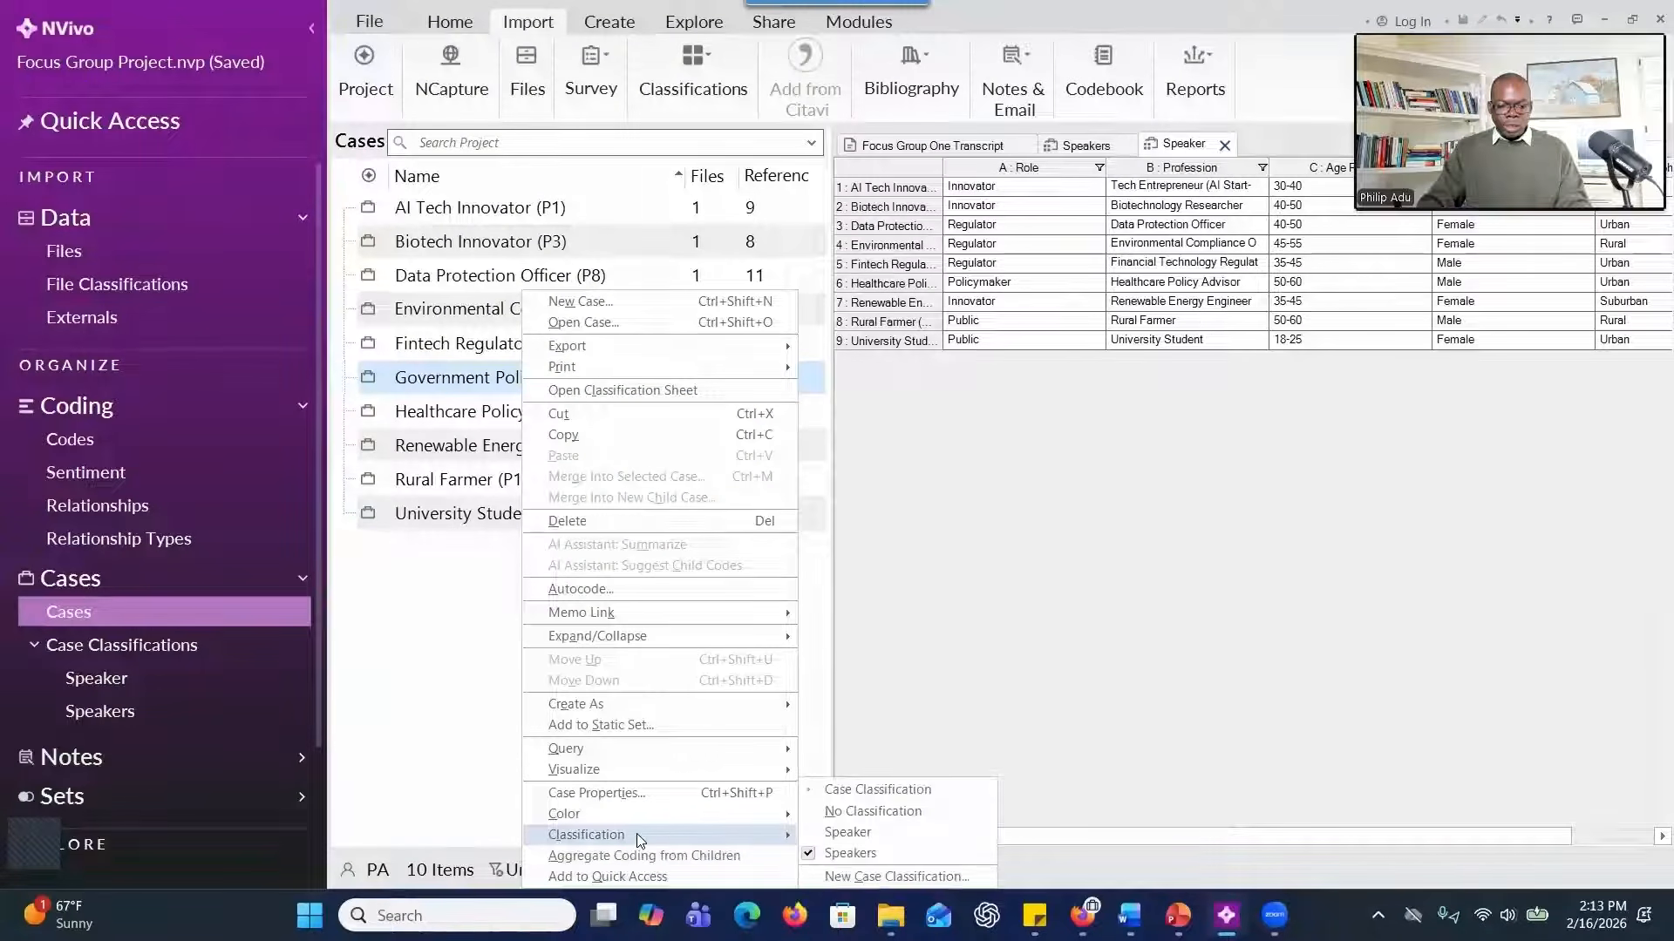
click(837, 832)
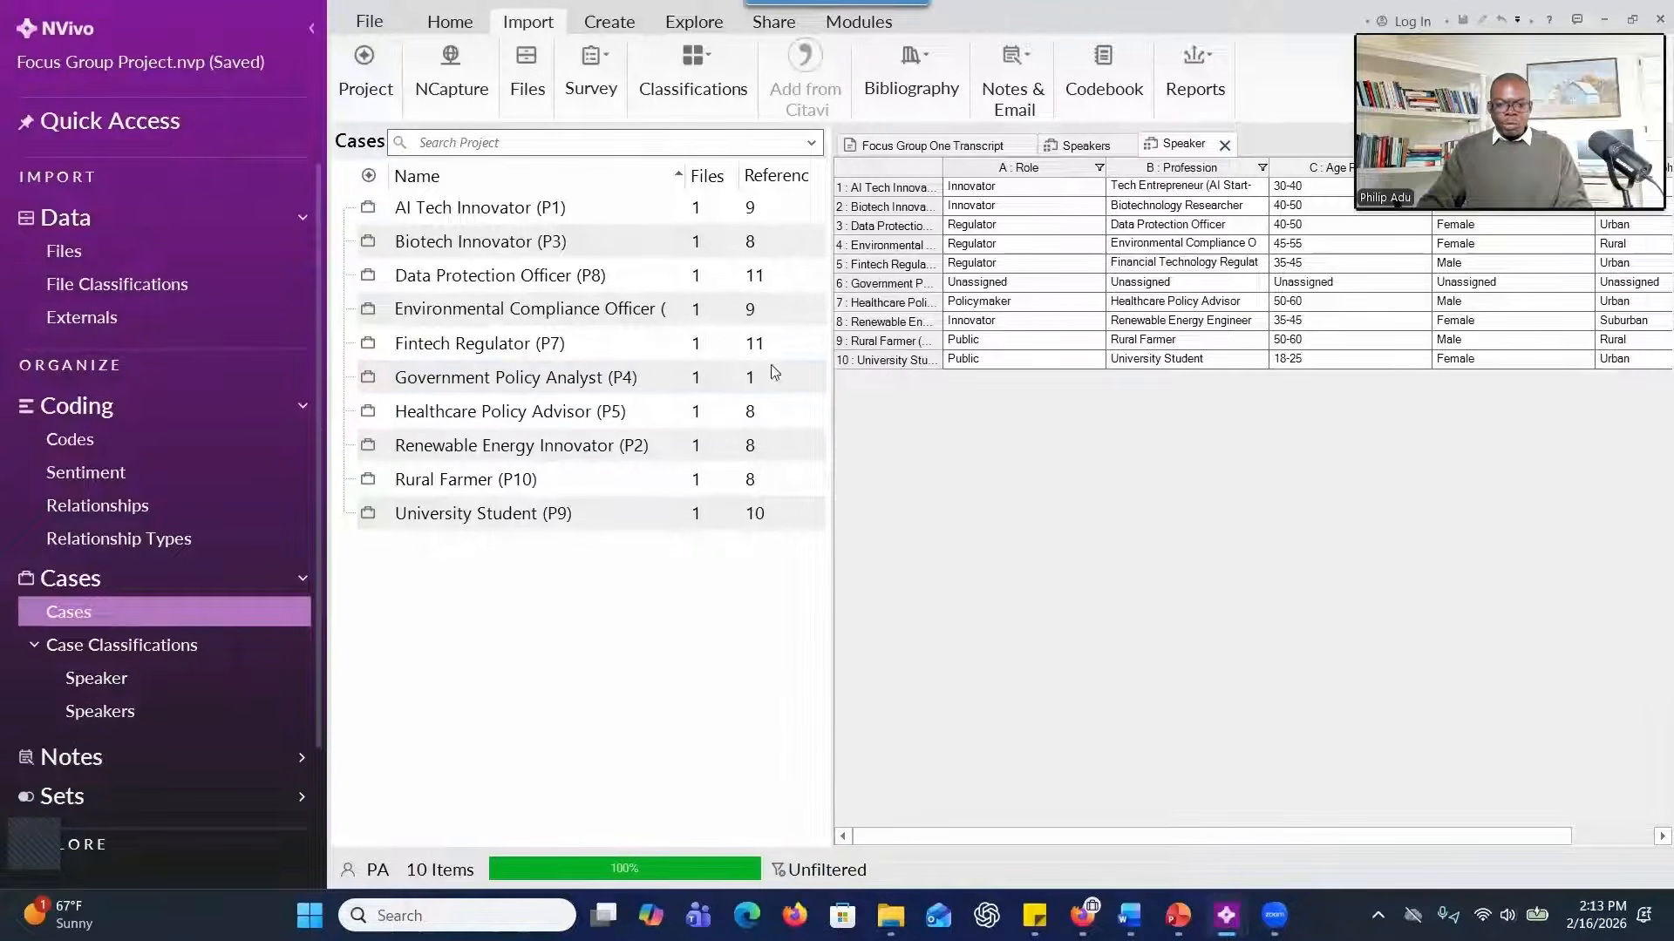
Set the Role of Government Policy Analyst (P4) to "Policymaker" in the Speaker classification sheet, checking the participant table in Word.
click(961, 301)
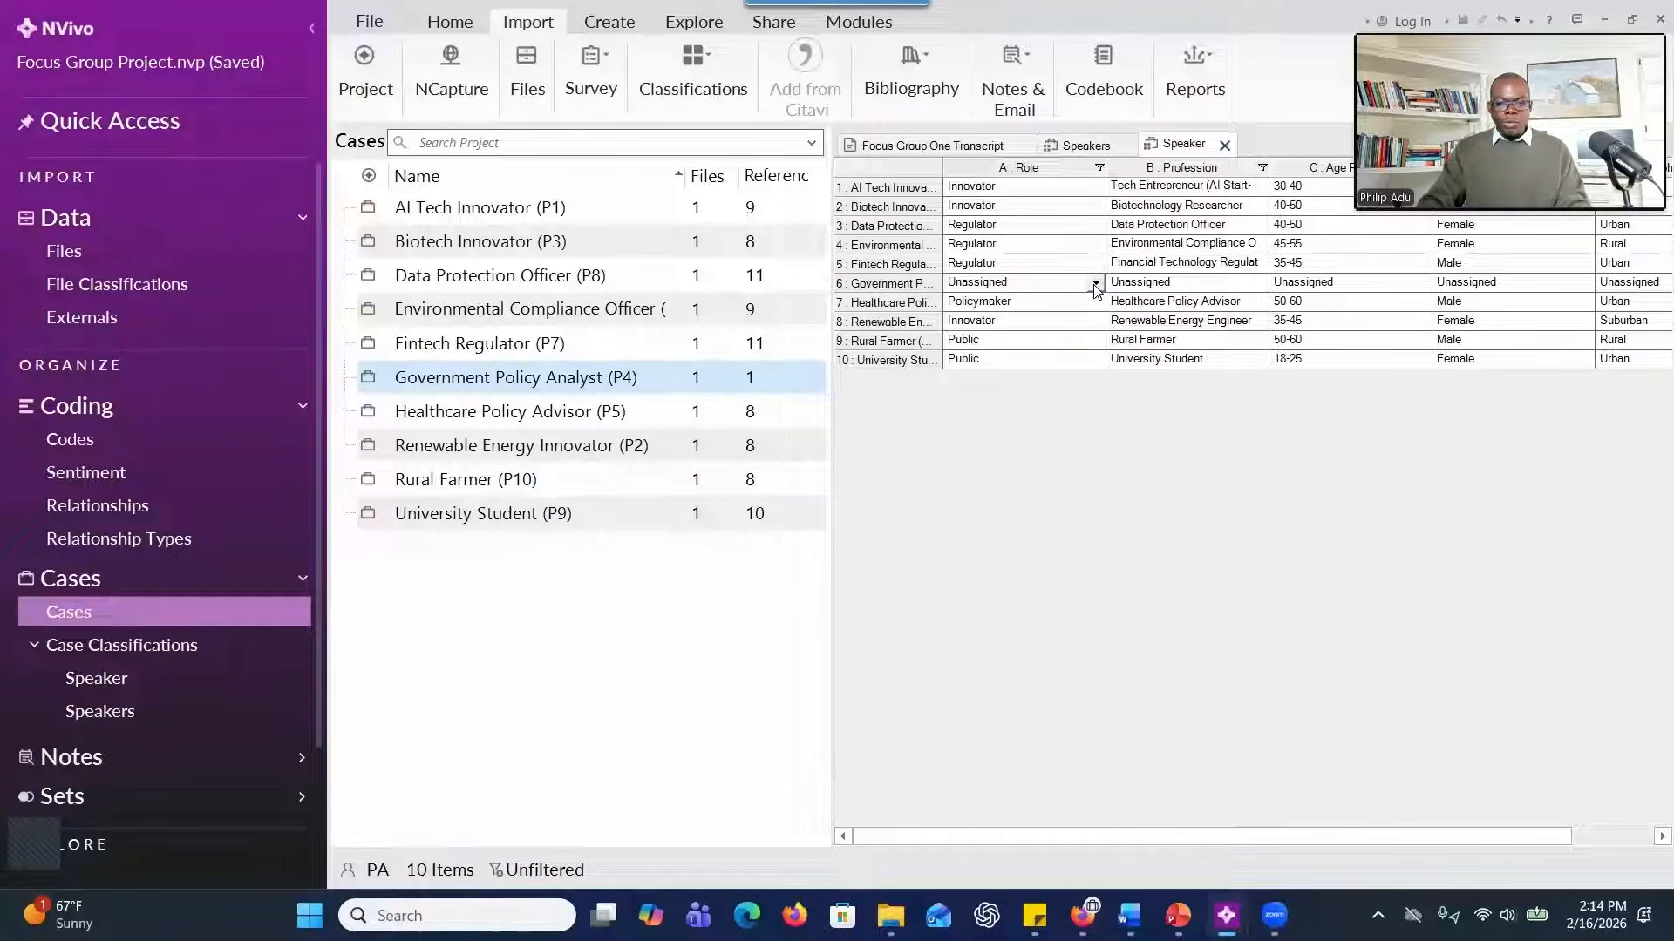
click(1096, 284)
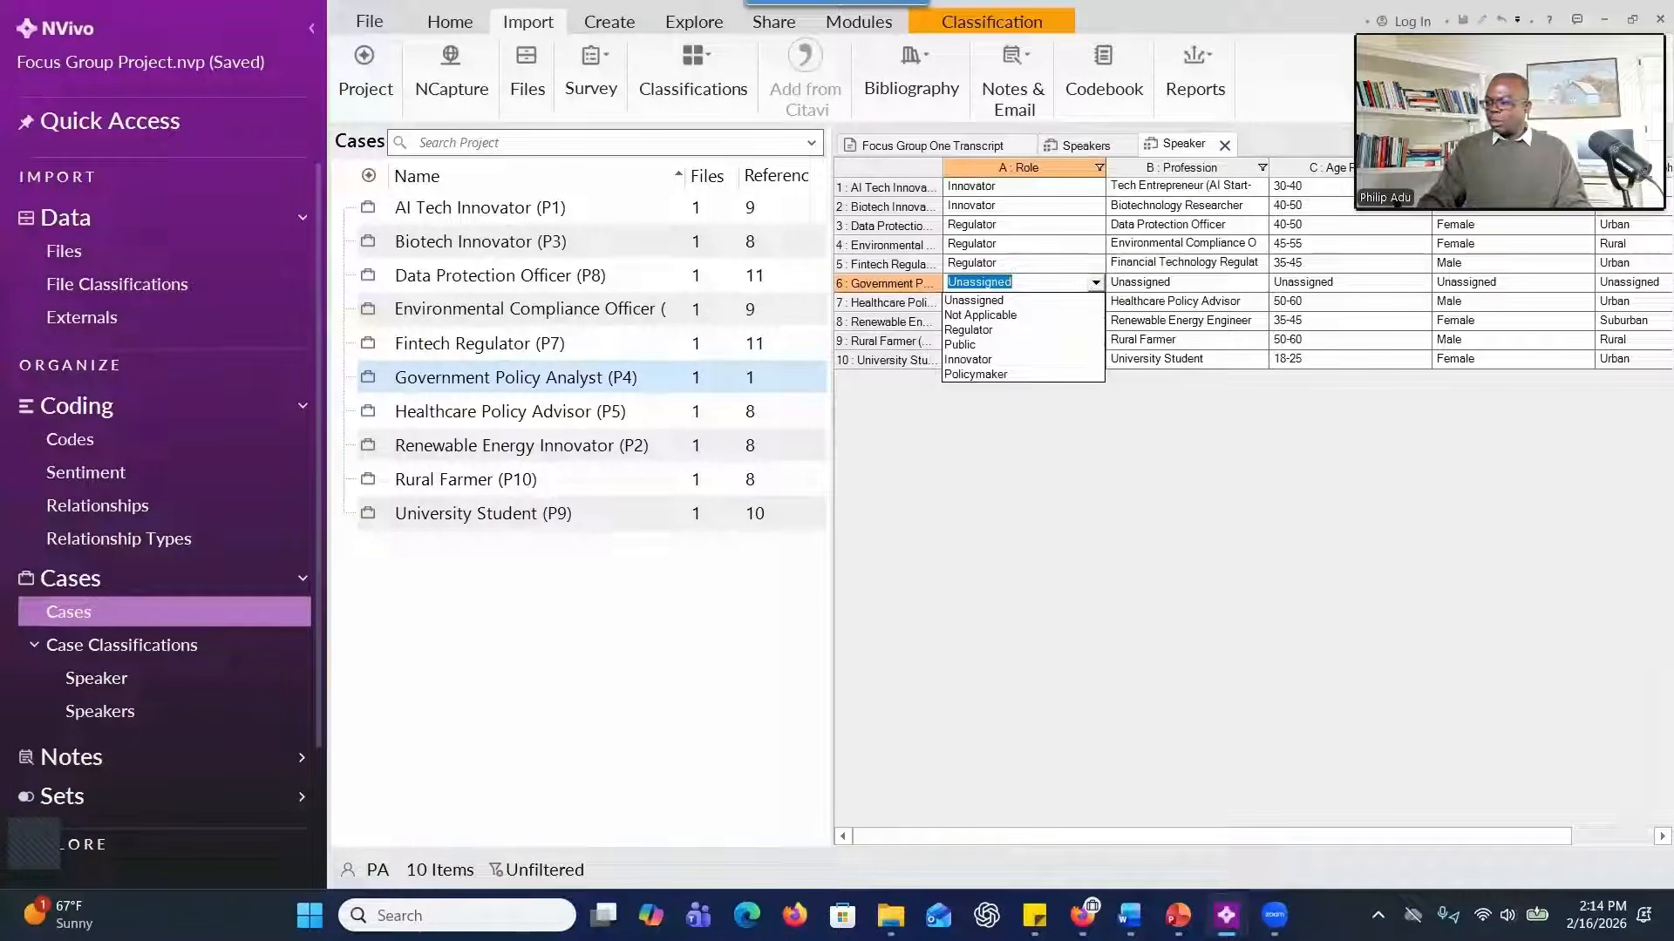
key(alt+Tab)
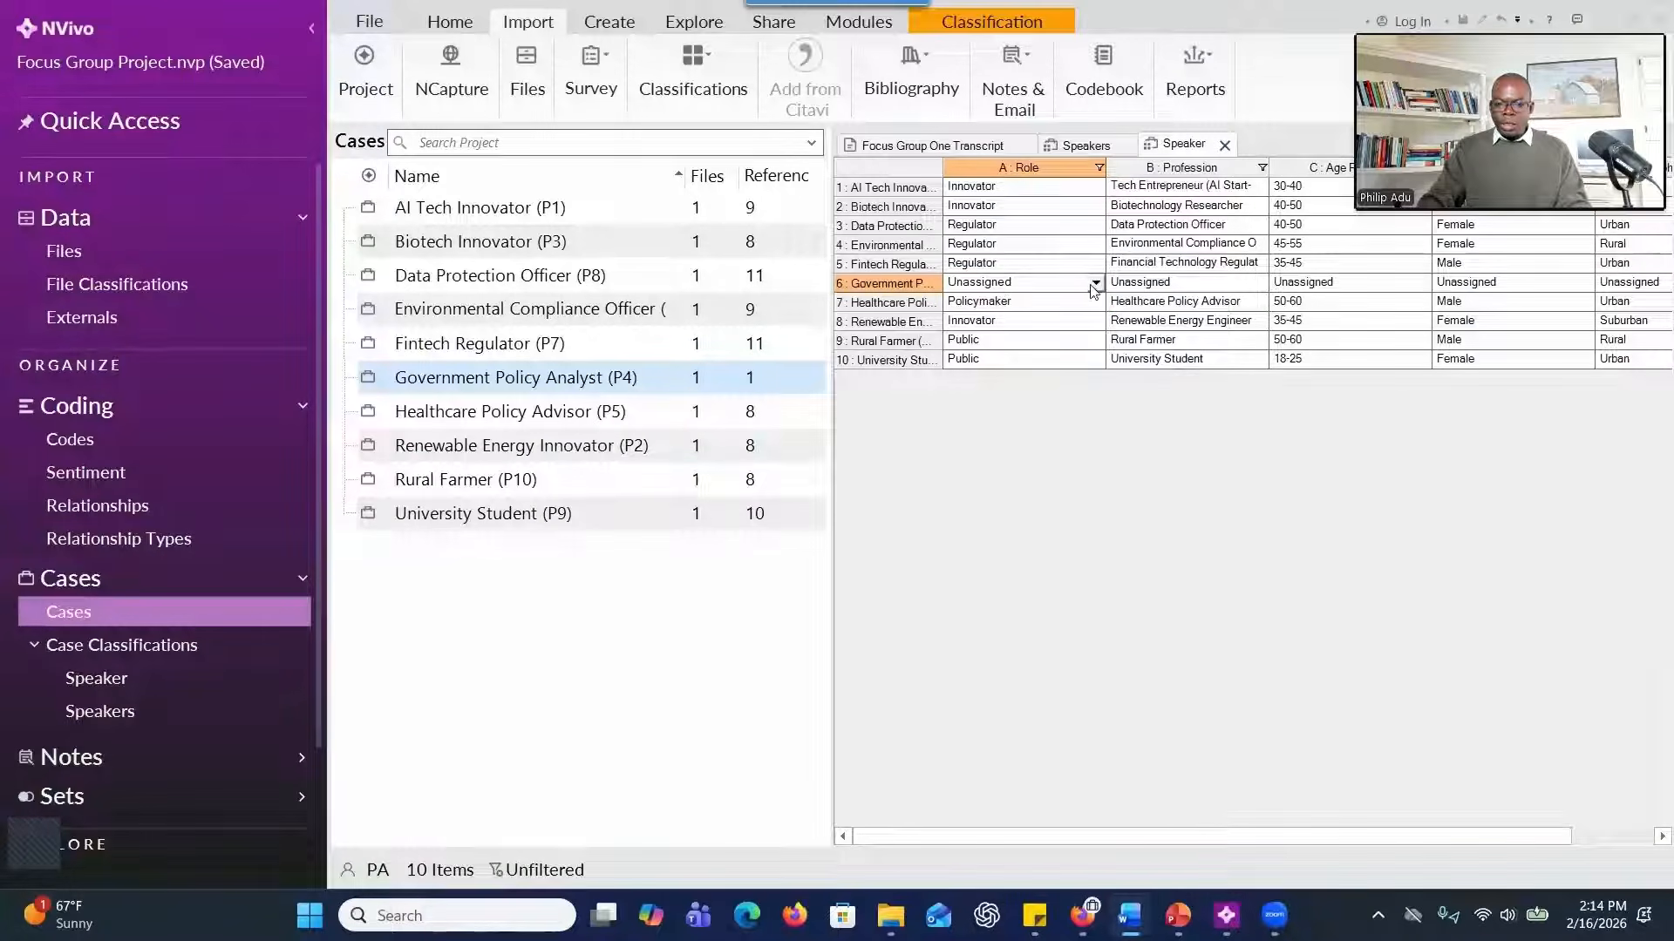
click(1094, 283)
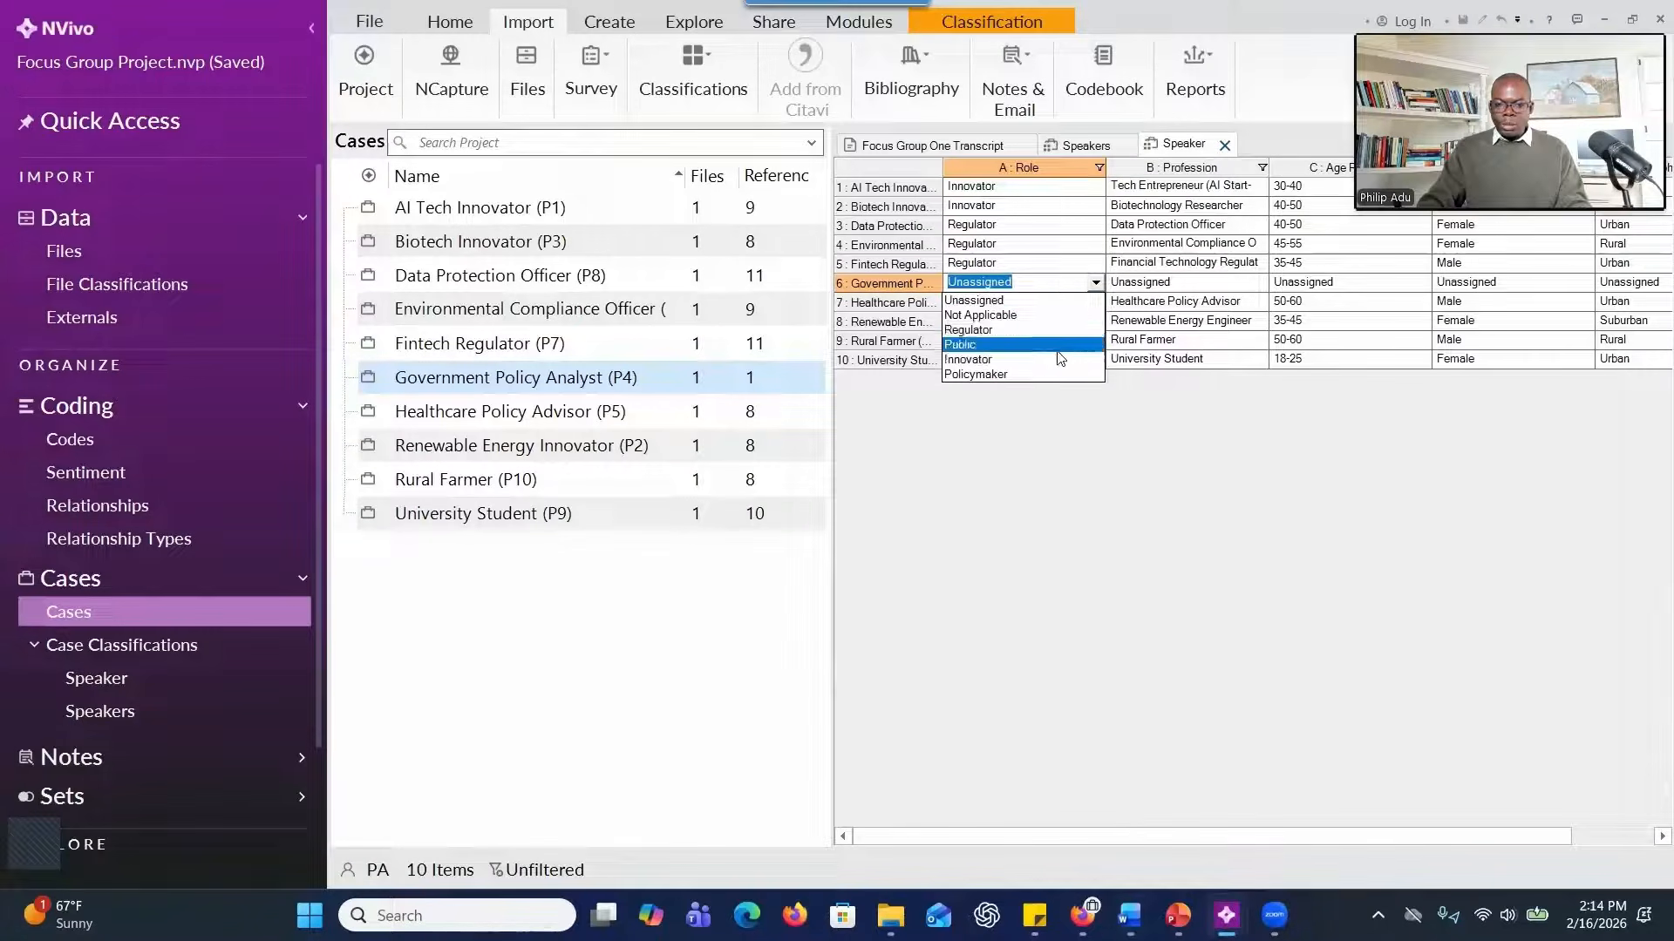
click(1055, 373)
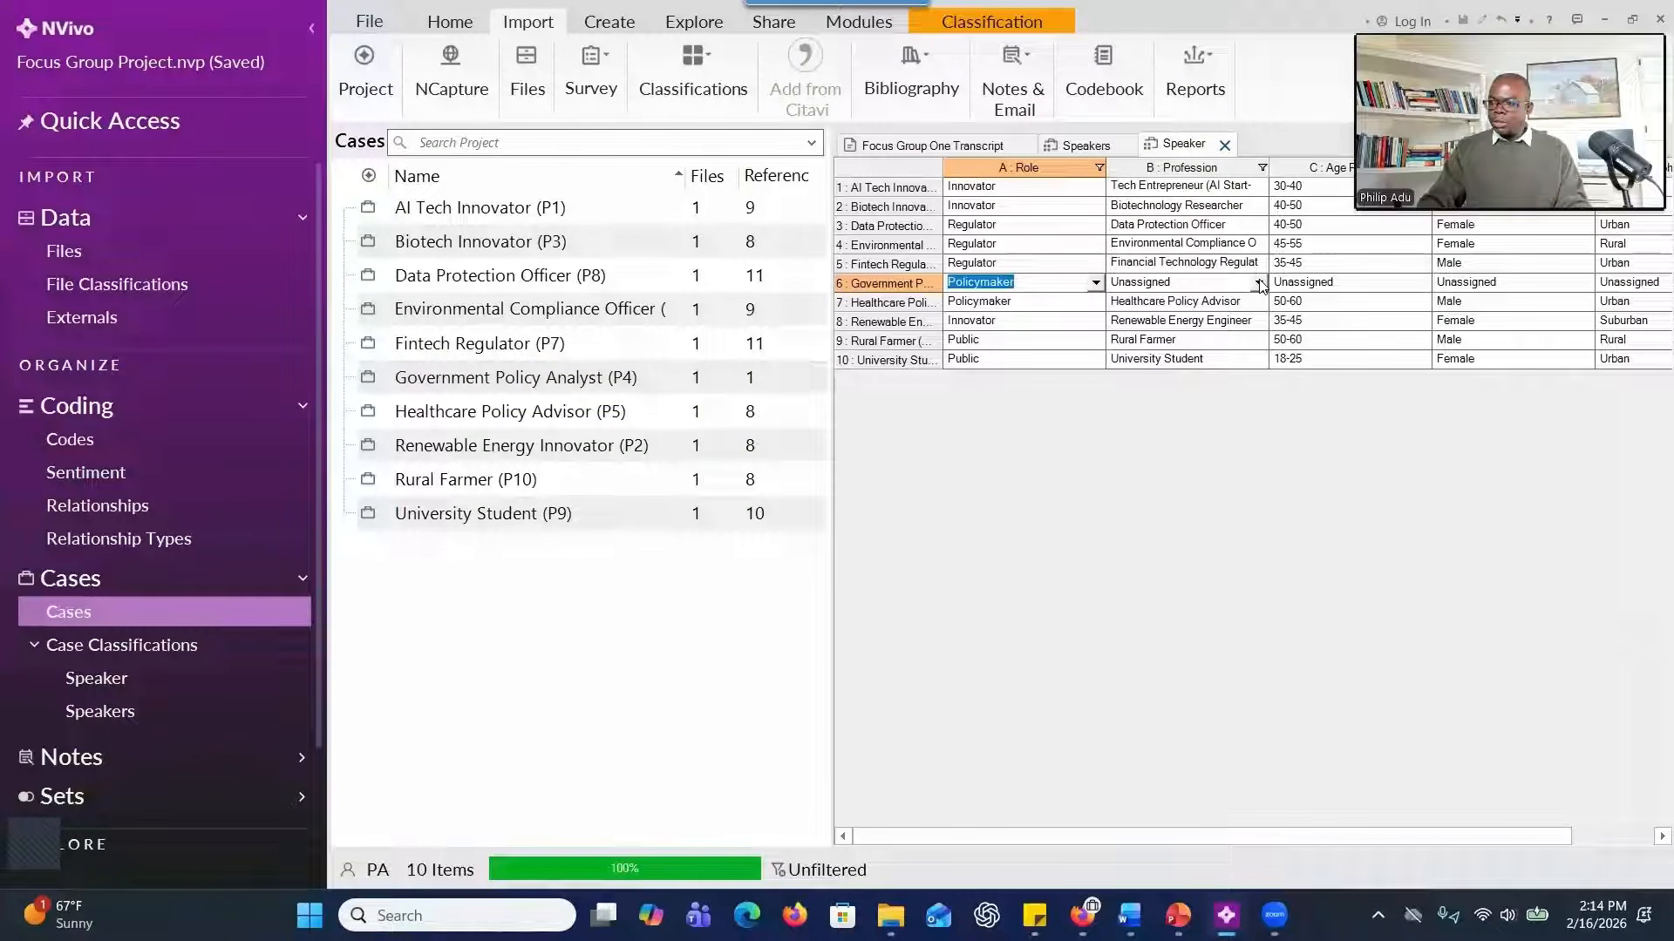
Set the Profession of Government Policy Analyst (P4) to "Government Policy Analyst", copying the text from the participant table in Word.
click(1259, 282)
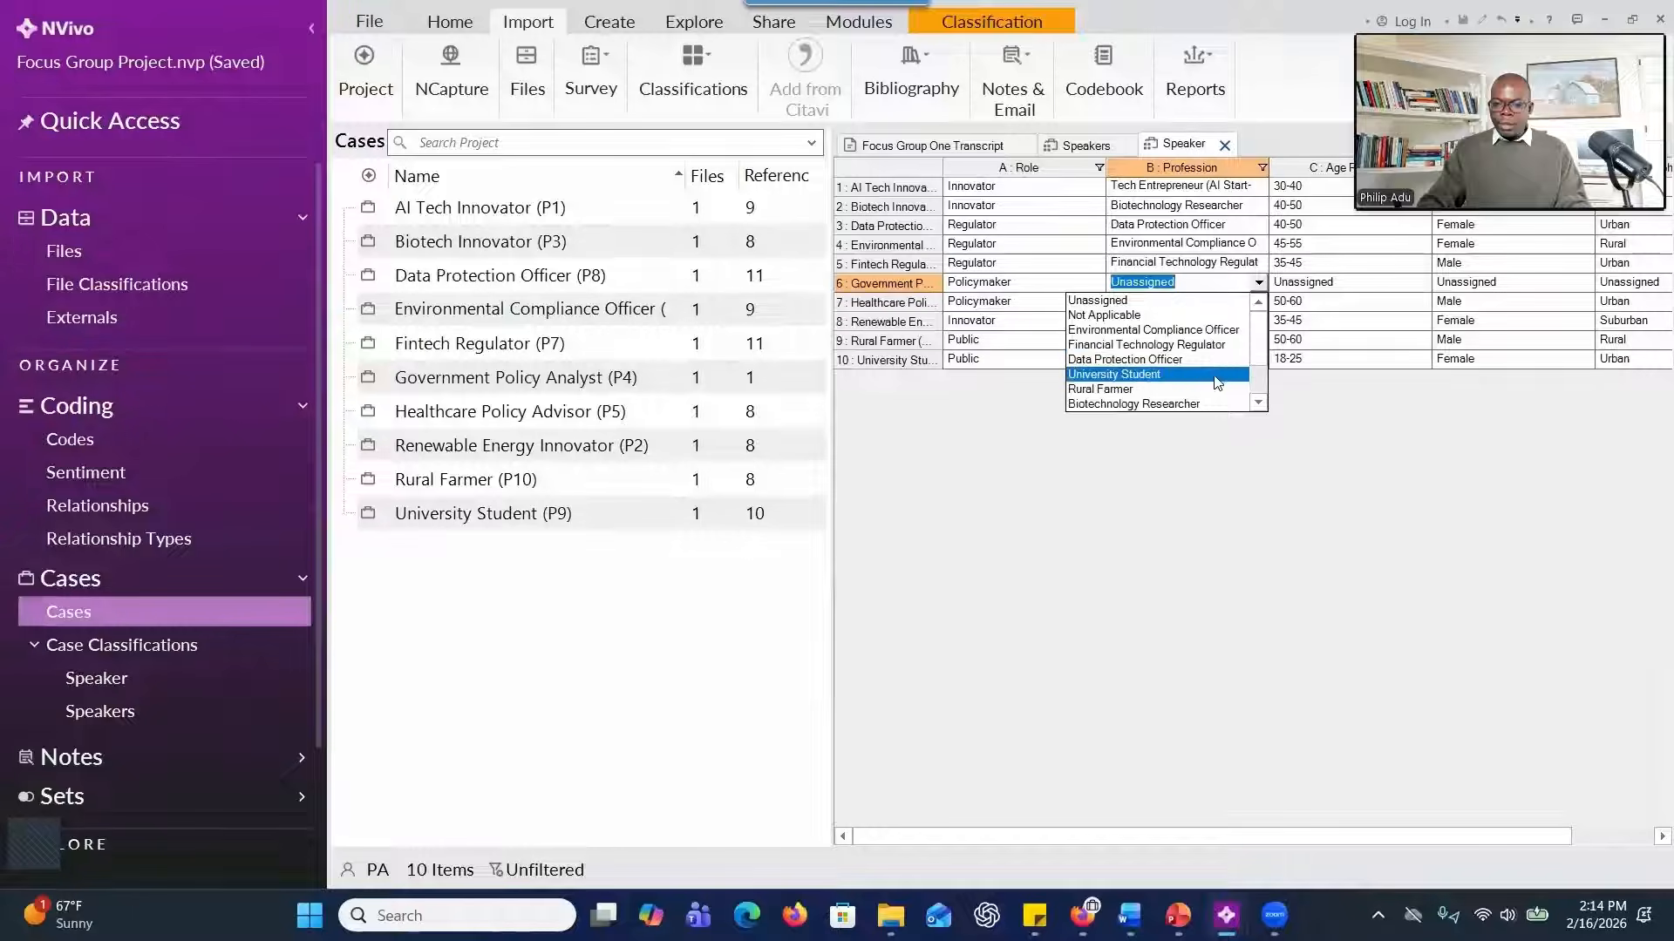
key(alt+Tab)
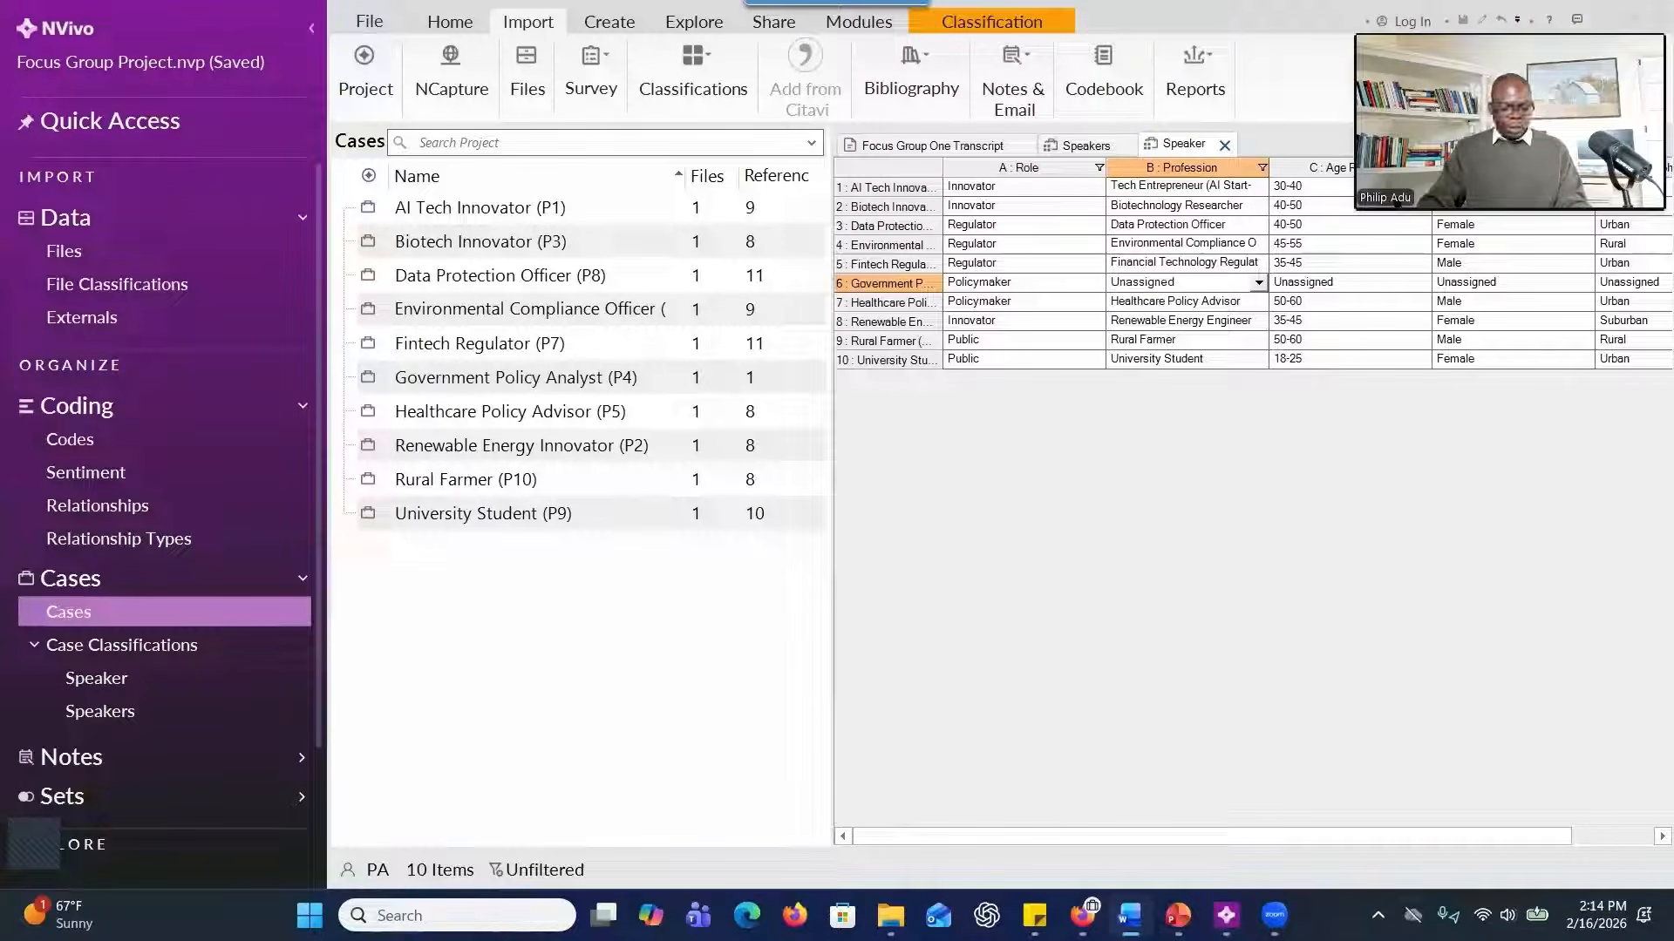
click(1189, 279)
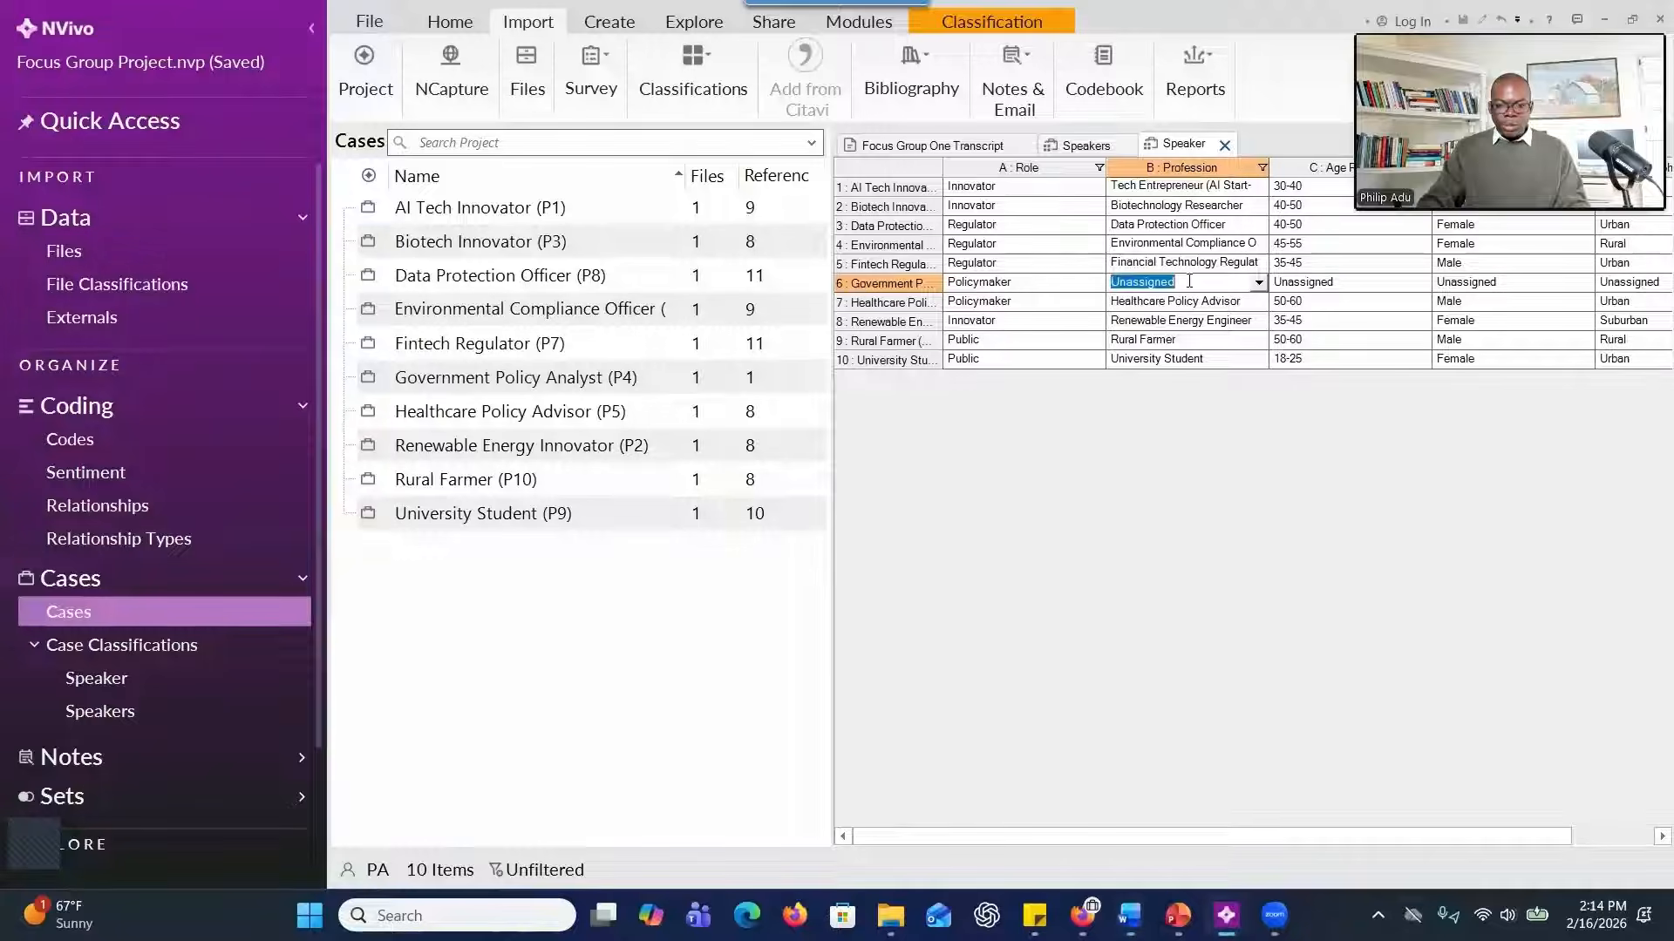
text(Government Policy Analyst)
click(1349, 286)
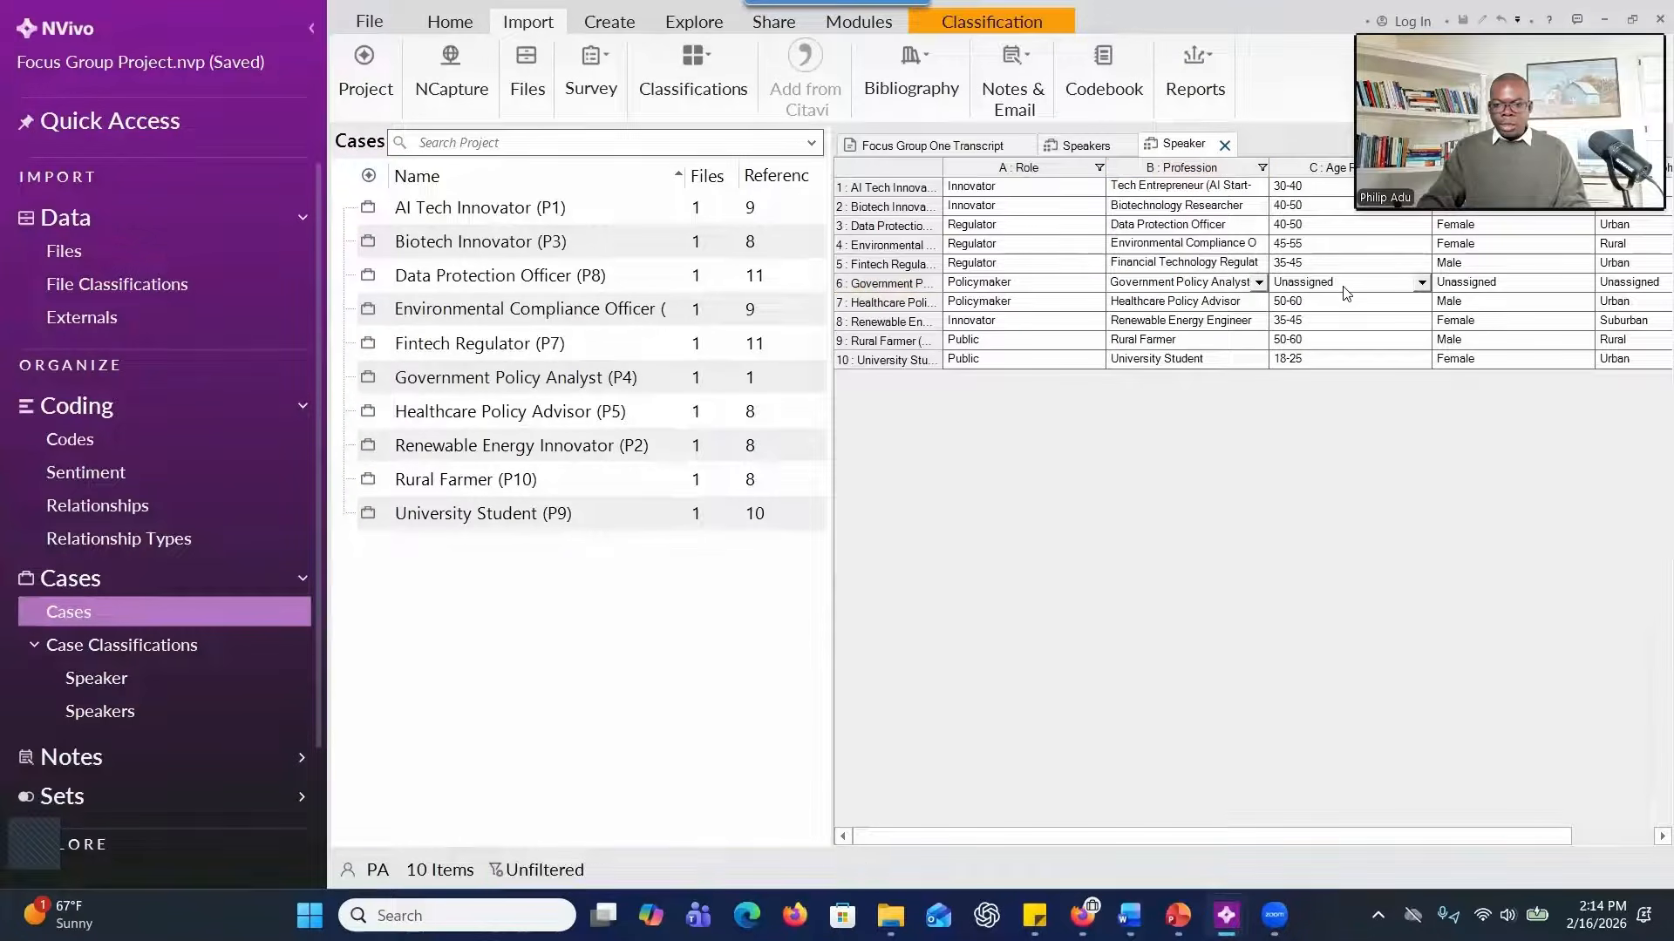
Set the remaining attributes of Government Policy Analyst (P4) to age range 40-50, gender Female and location Rural.
click(1421, 284)
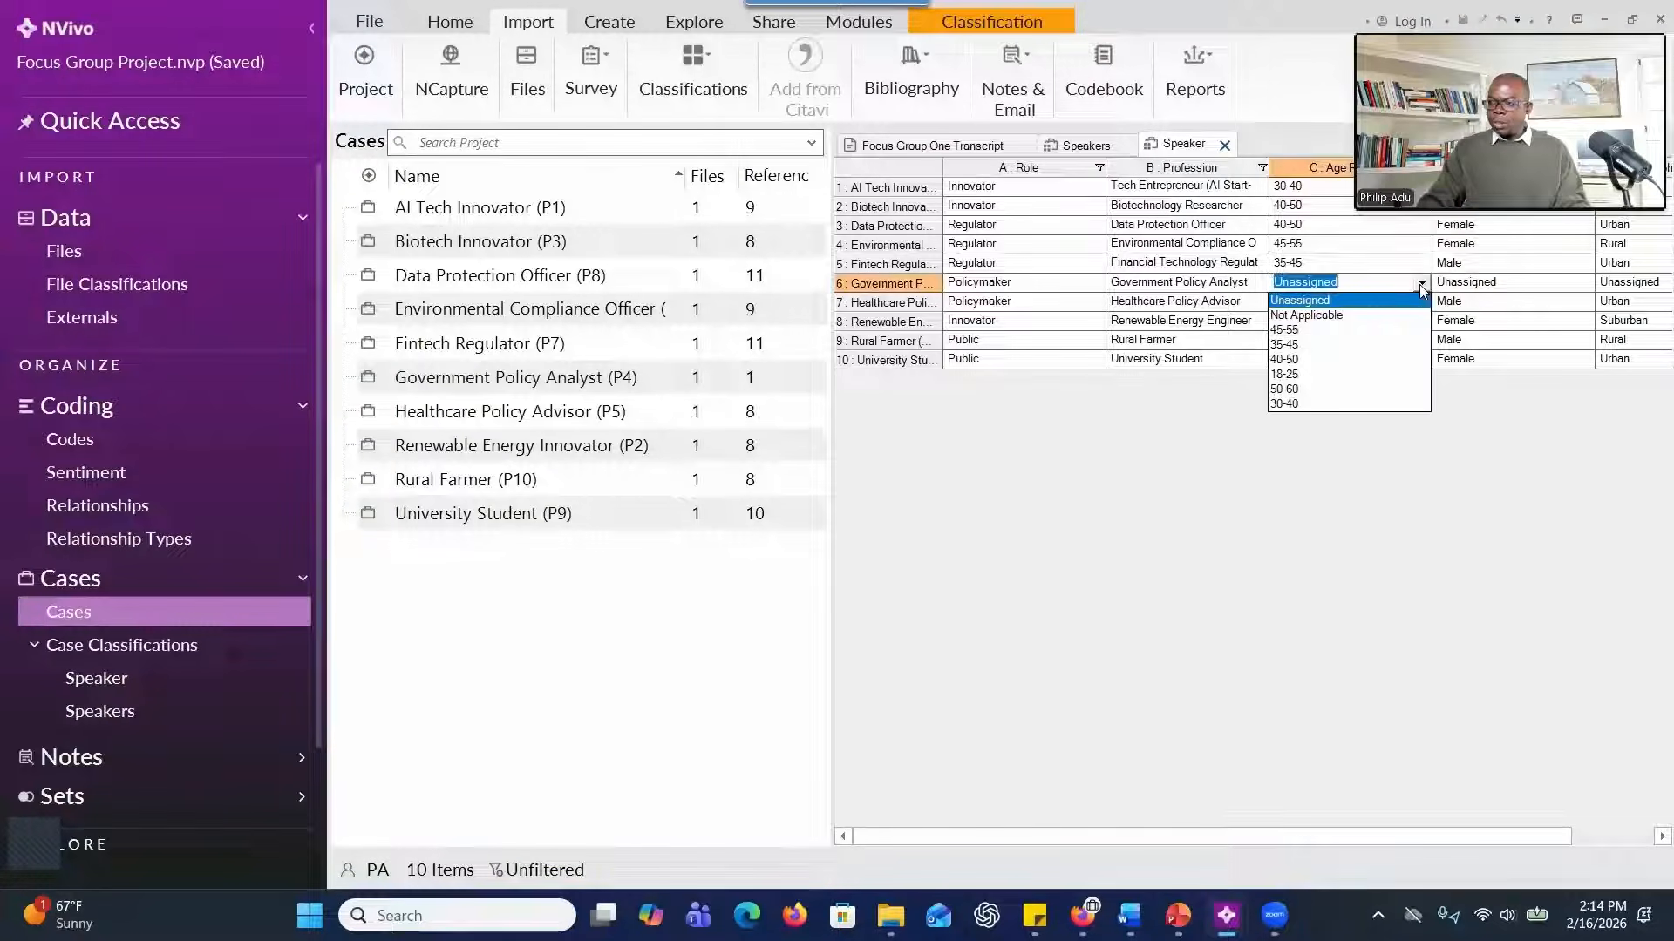
click(1393, 358)
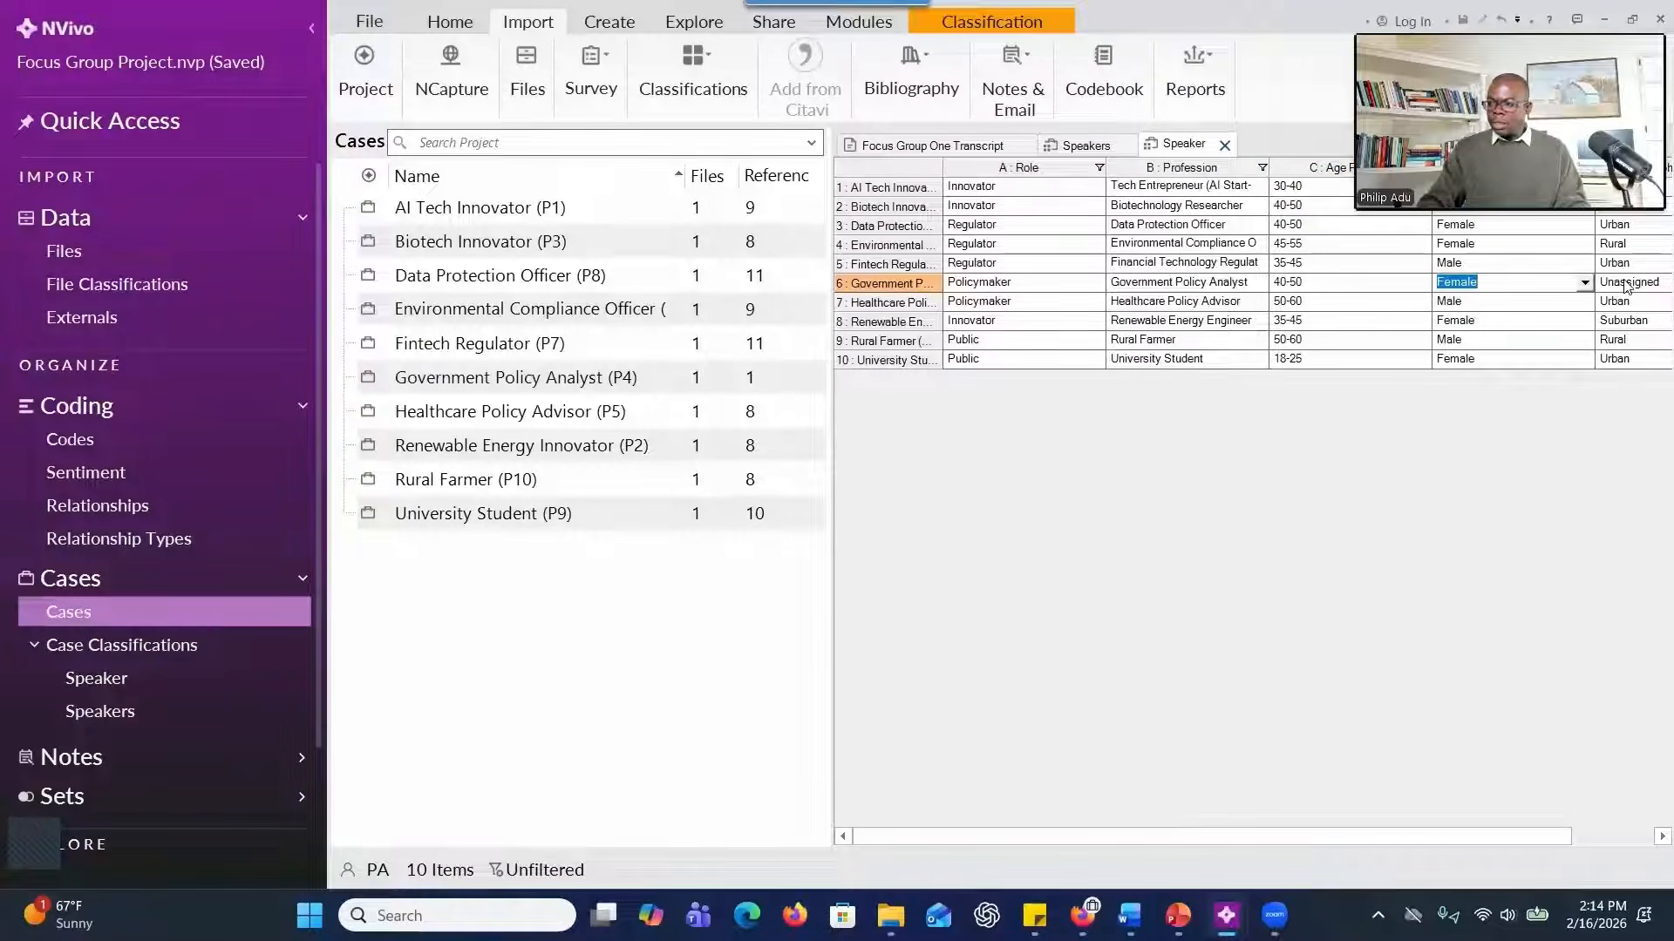
click(1626, 286)
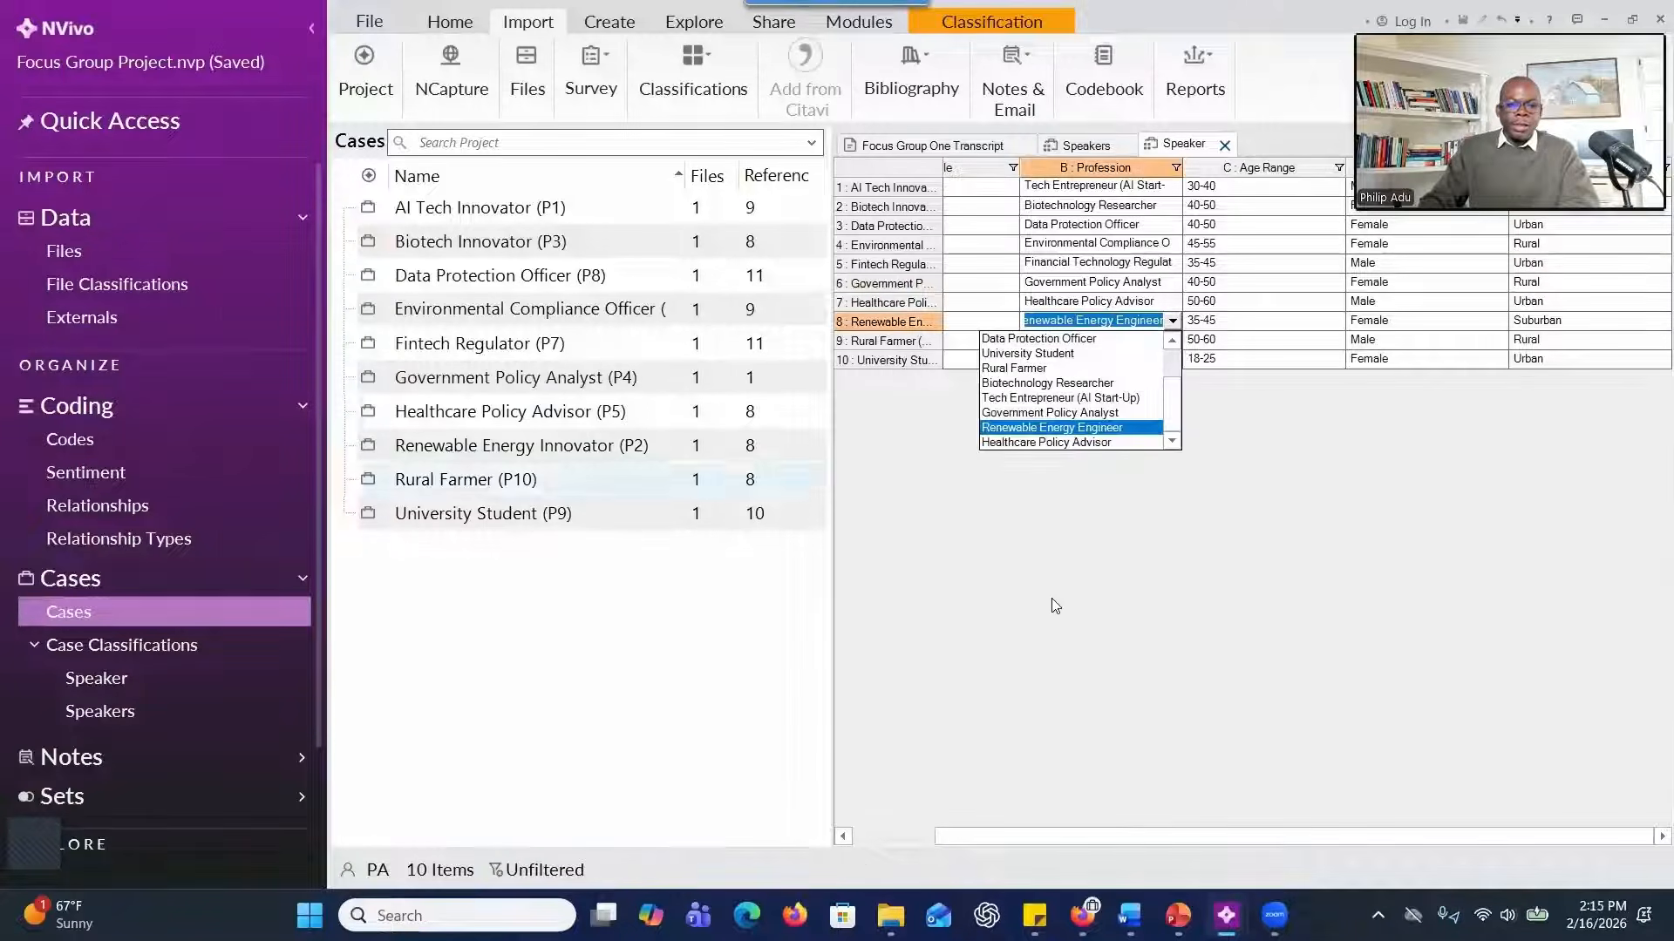
click(1078, 611)
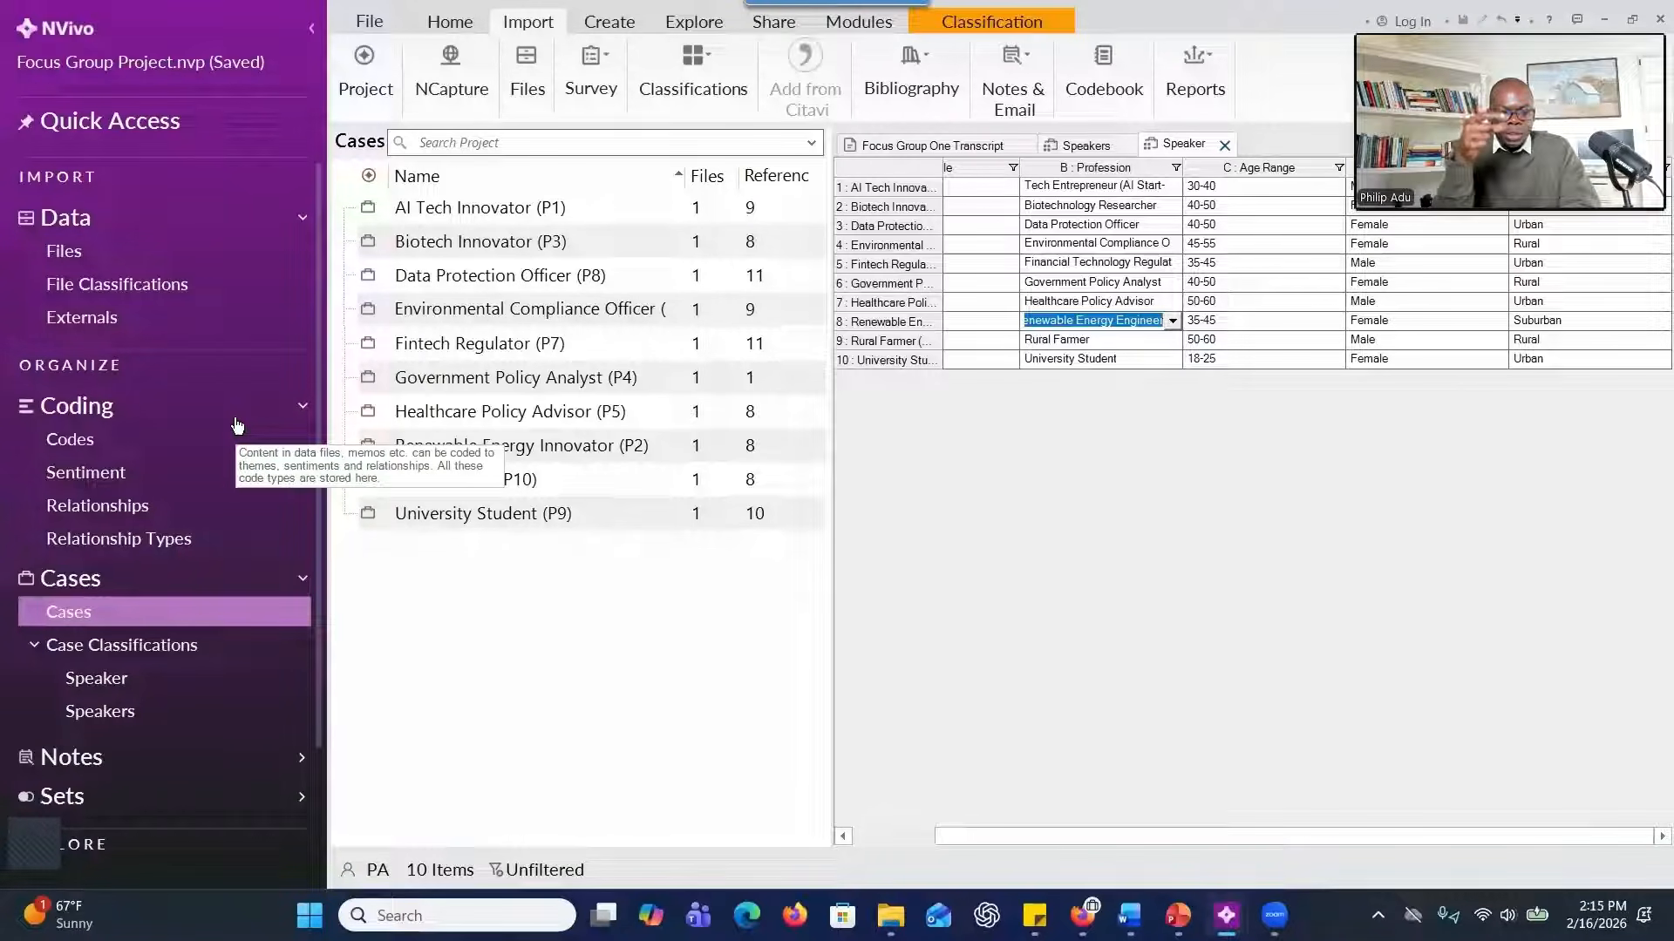
Switch to the Word document and review the research questions with their bold RQ1 and RQ2 short labels.
key(alt+Tab)
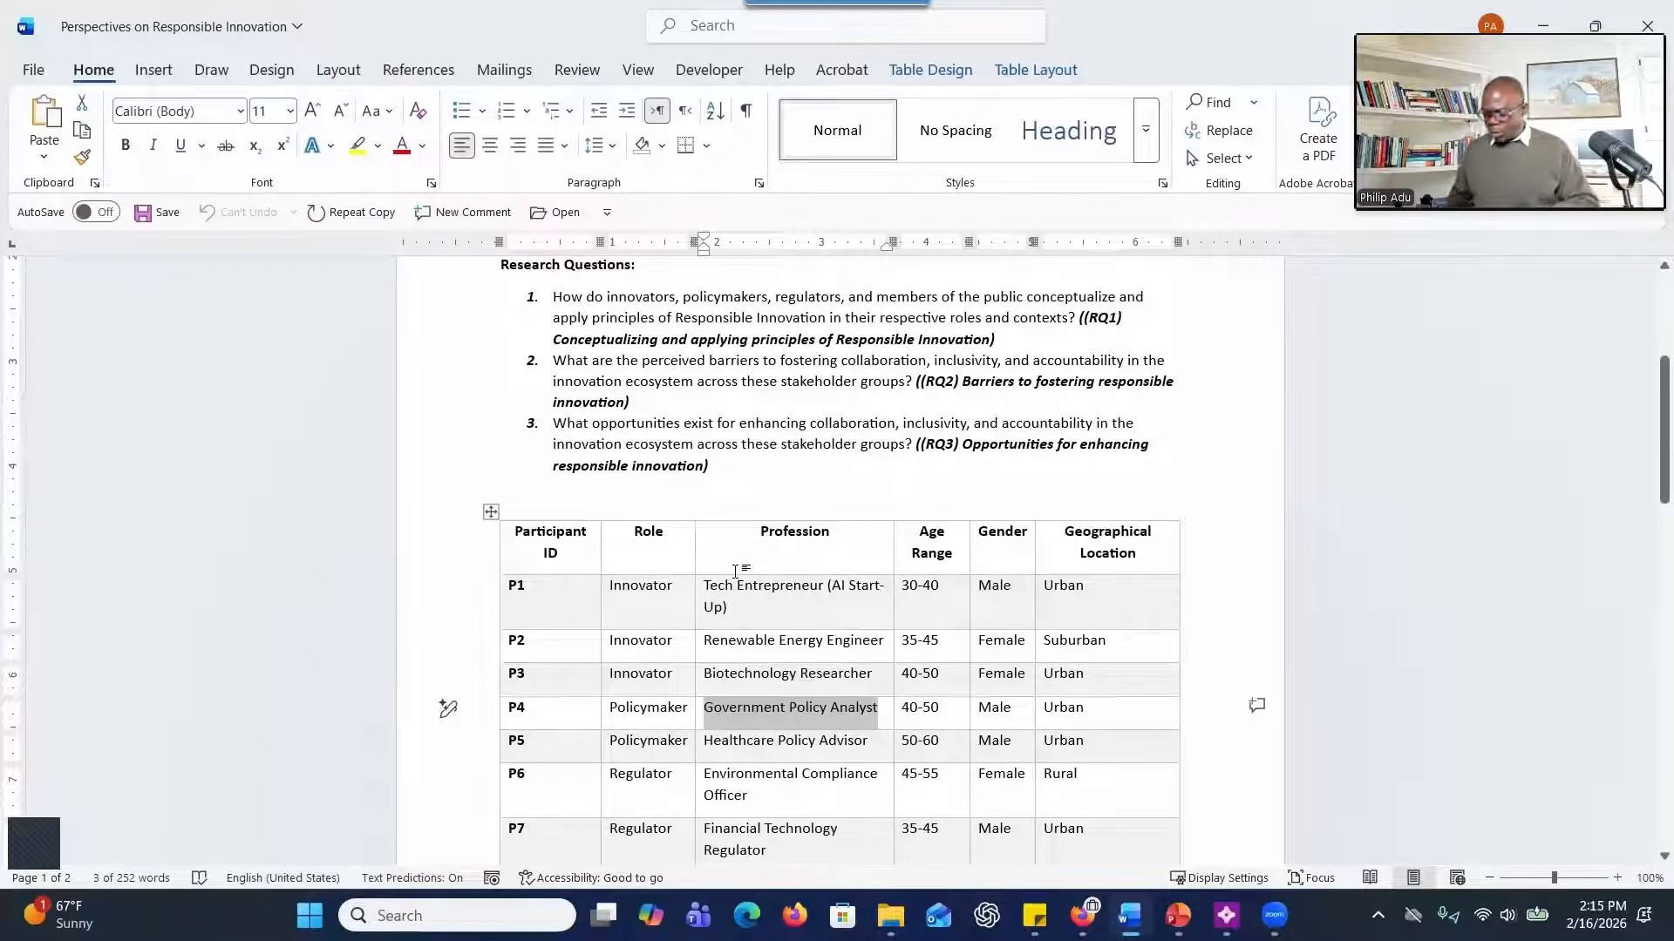
scroll(755, 426, up, 3)
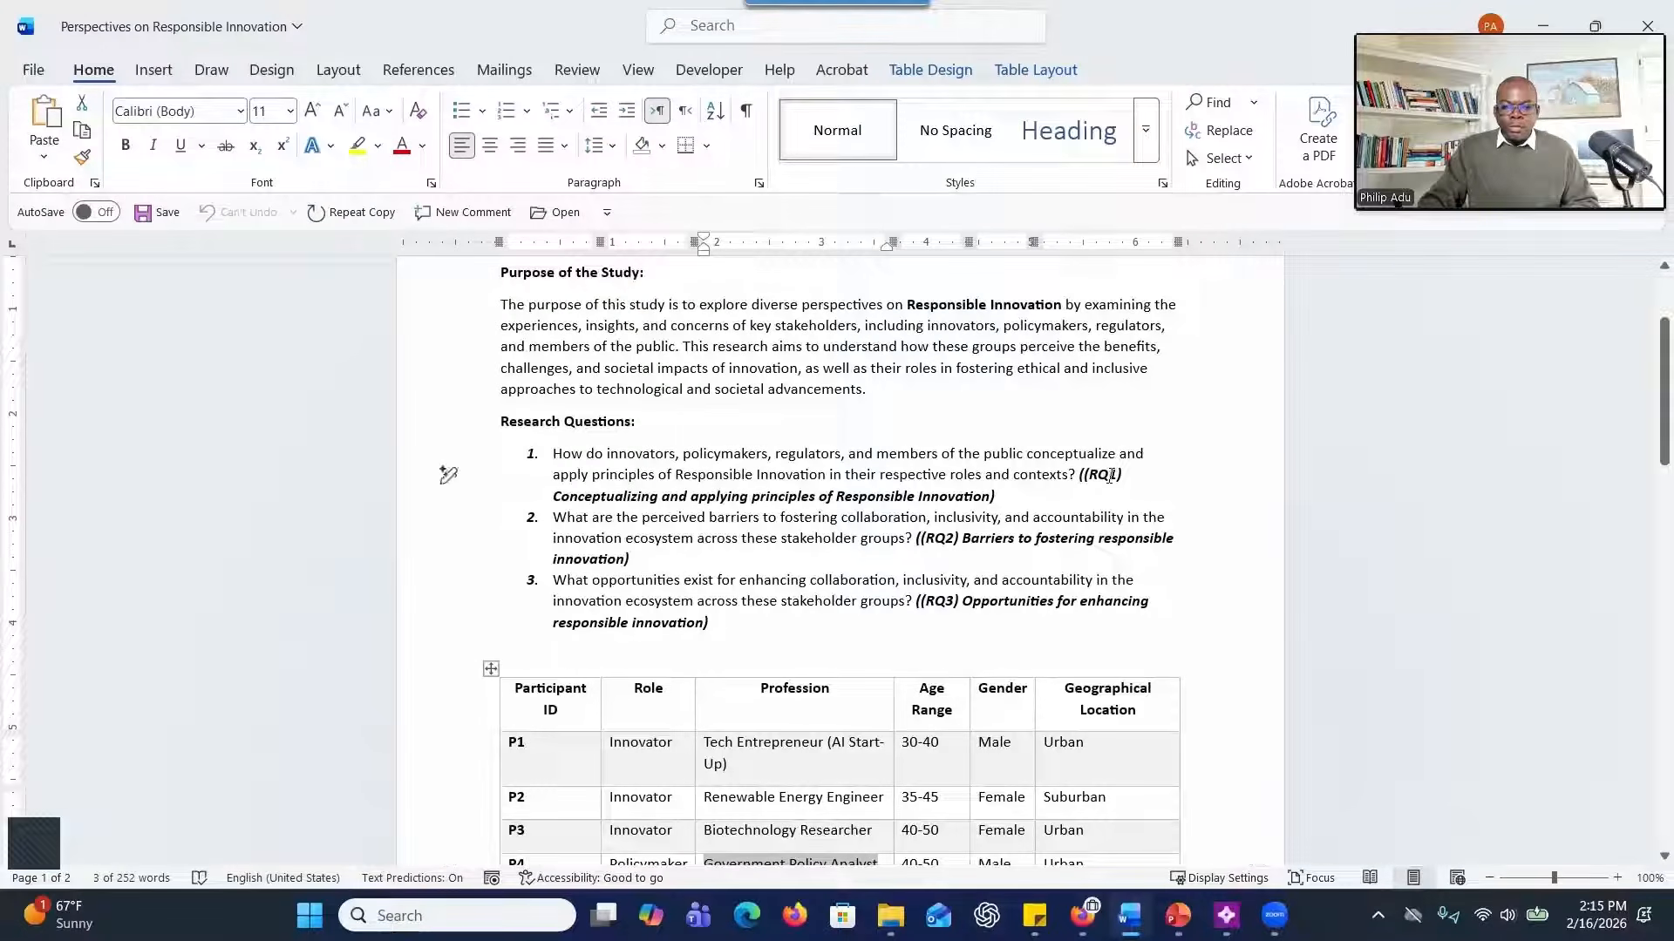
drag(1090, 476, 996, 504)
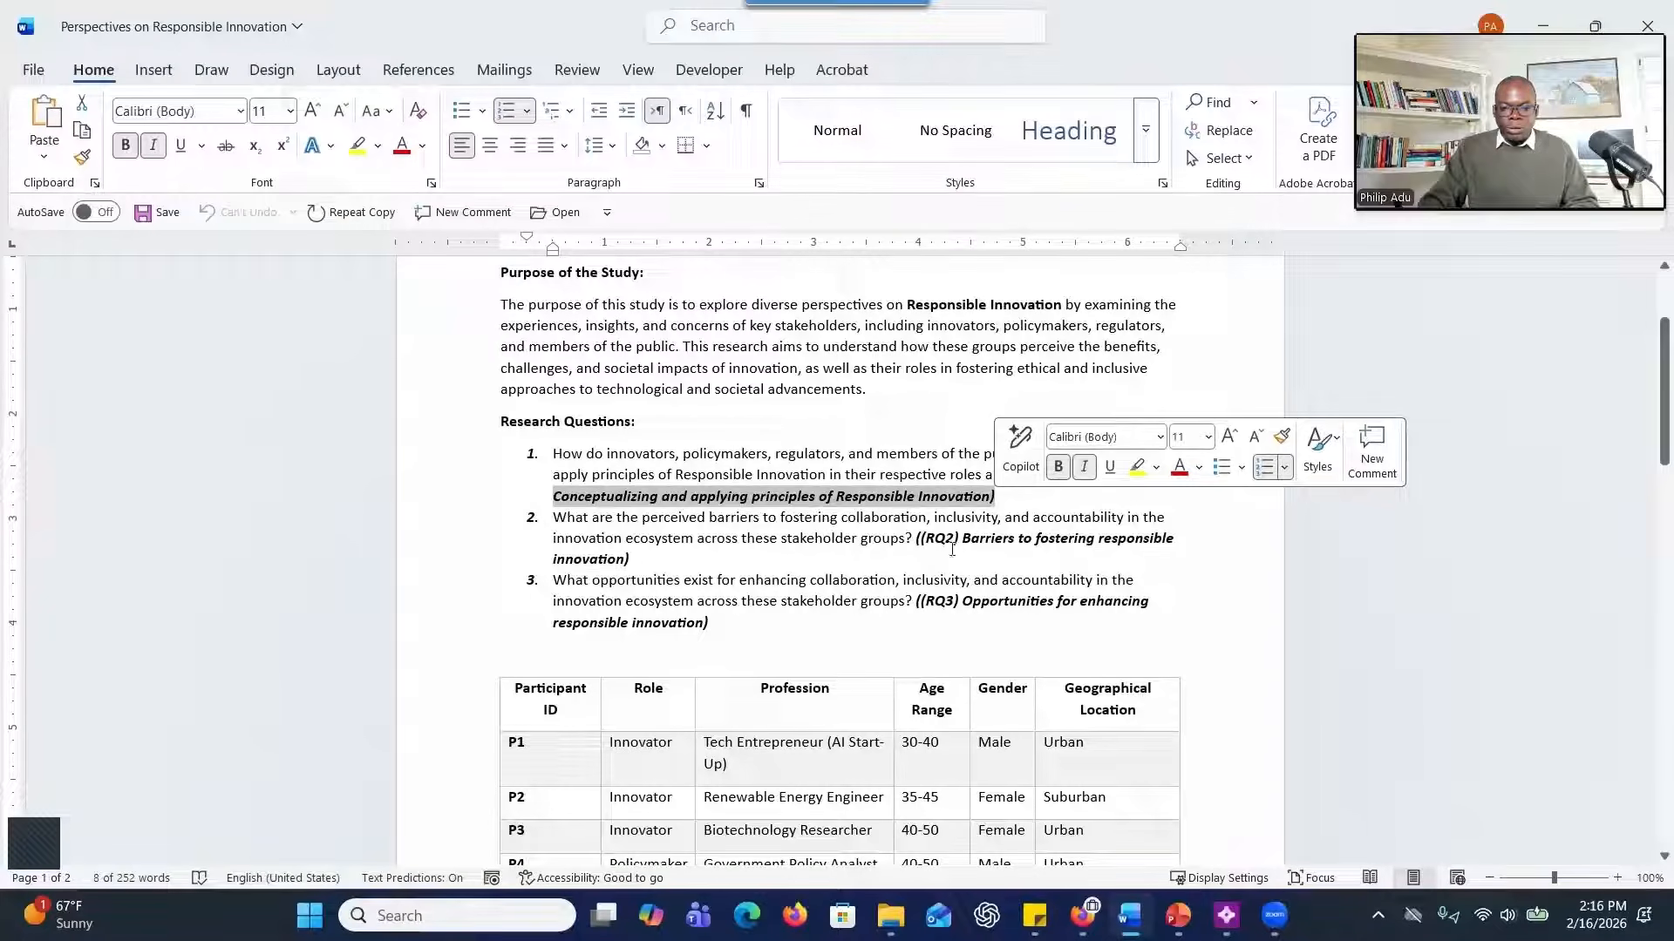
drag(944, 539, 648, 561)
click(723, 457)
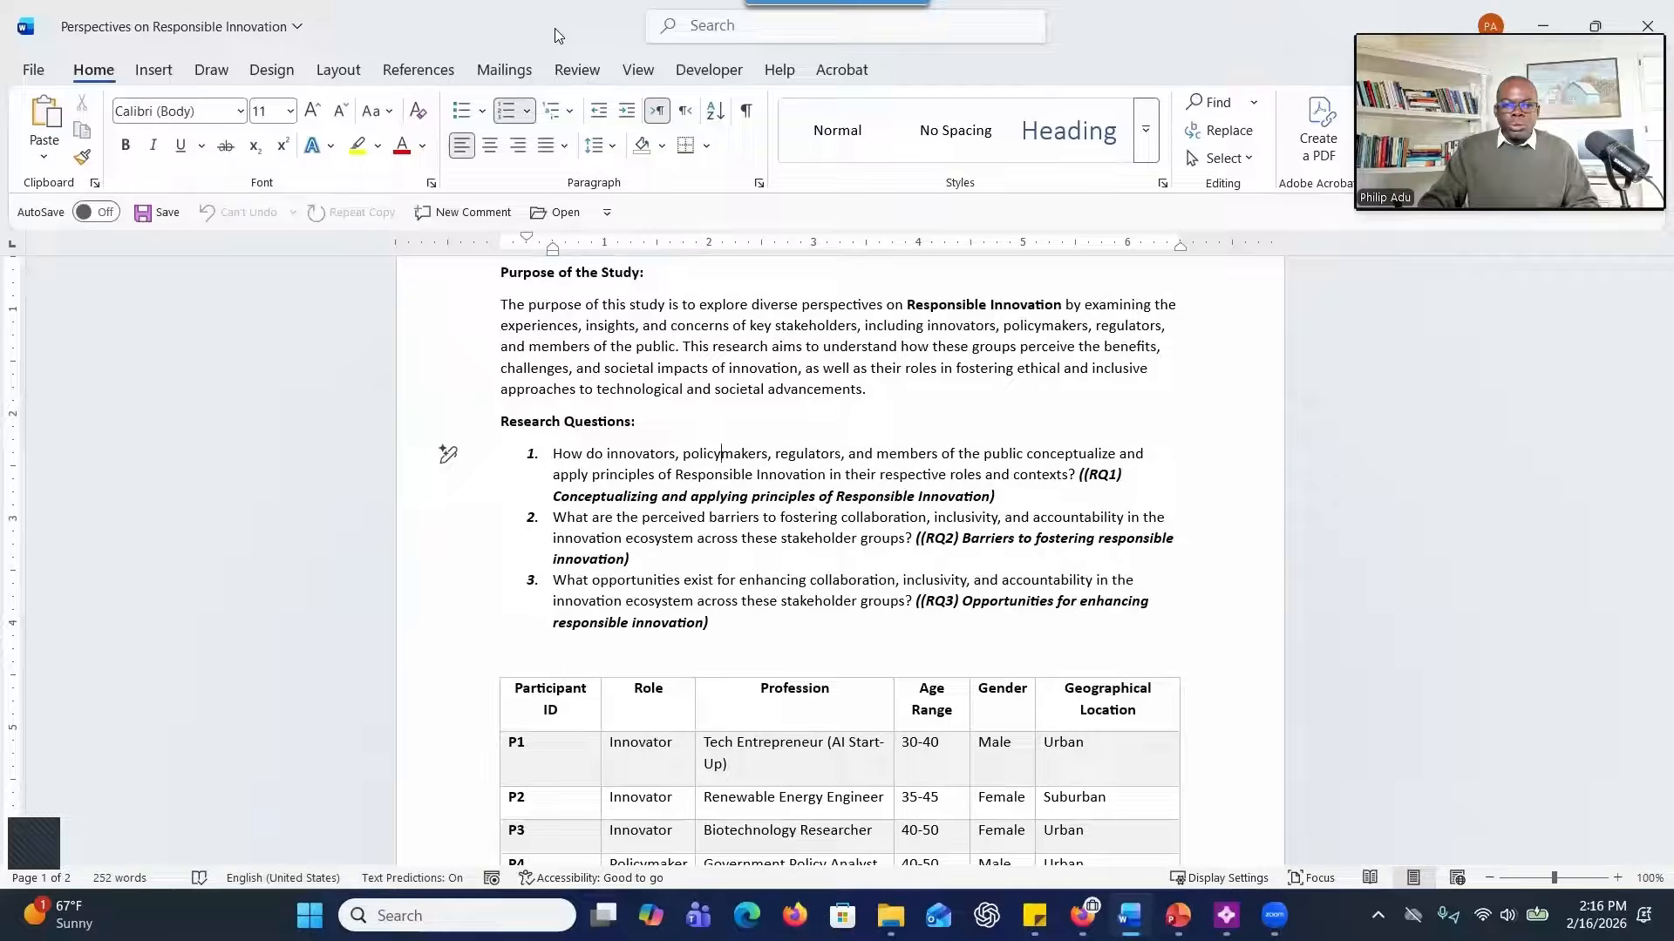
Return to NVivo, show the Codes list and close the open Speaker, Speakers and Focus Group One Transcript views.
key(alt+Tab)
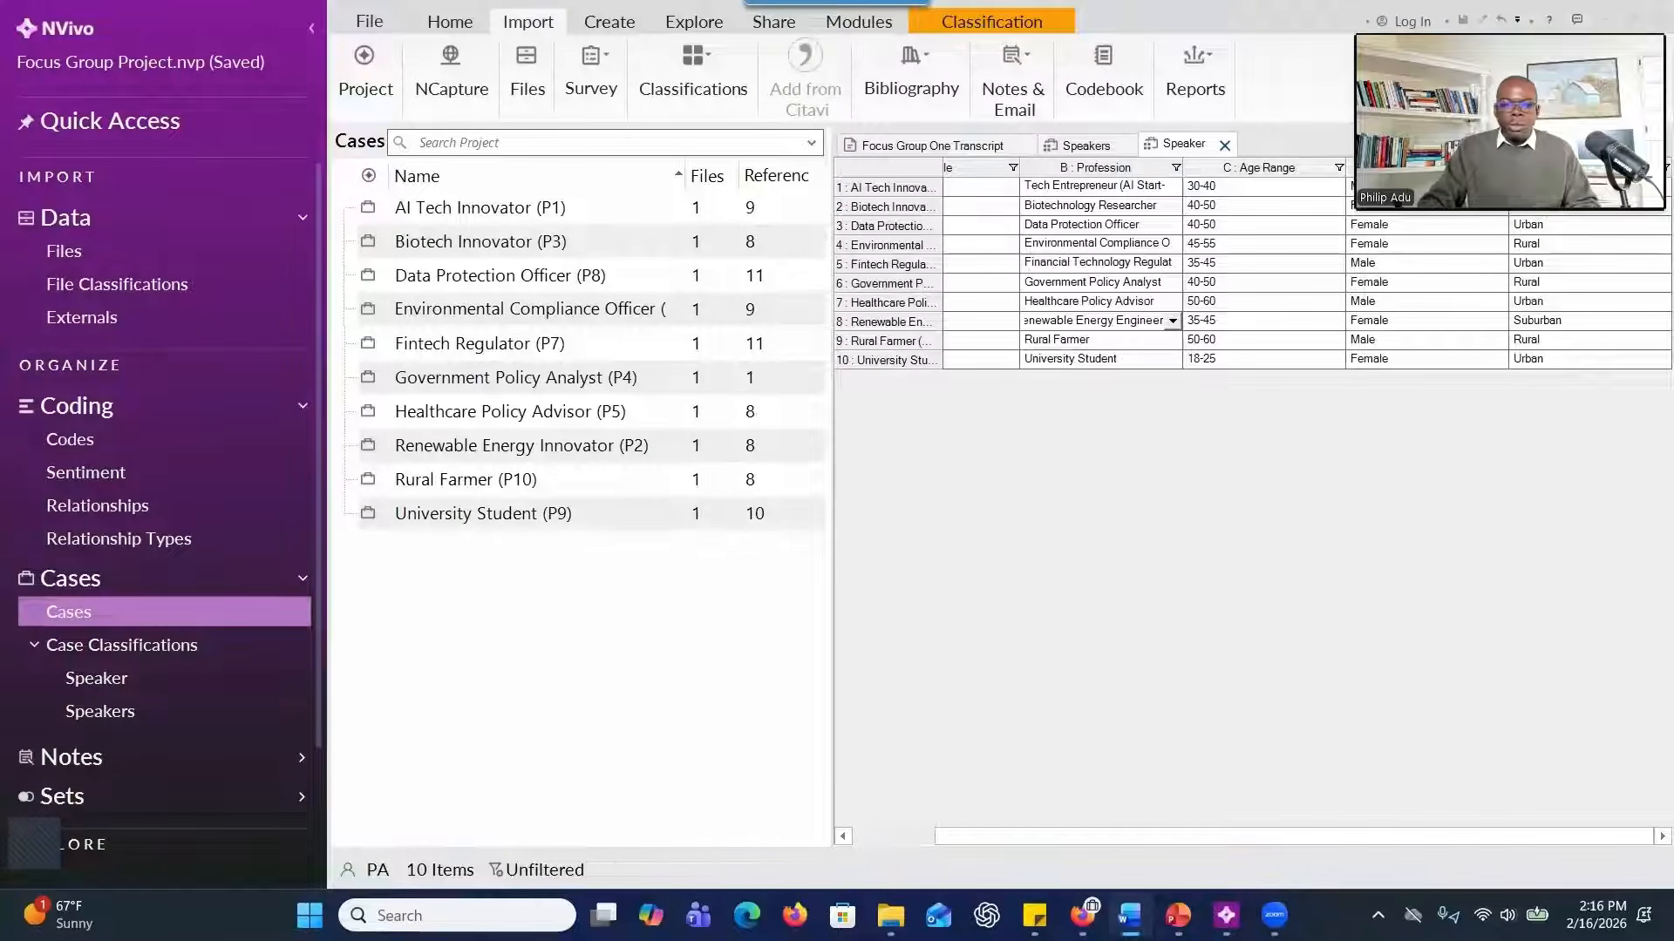
click(100, 446)
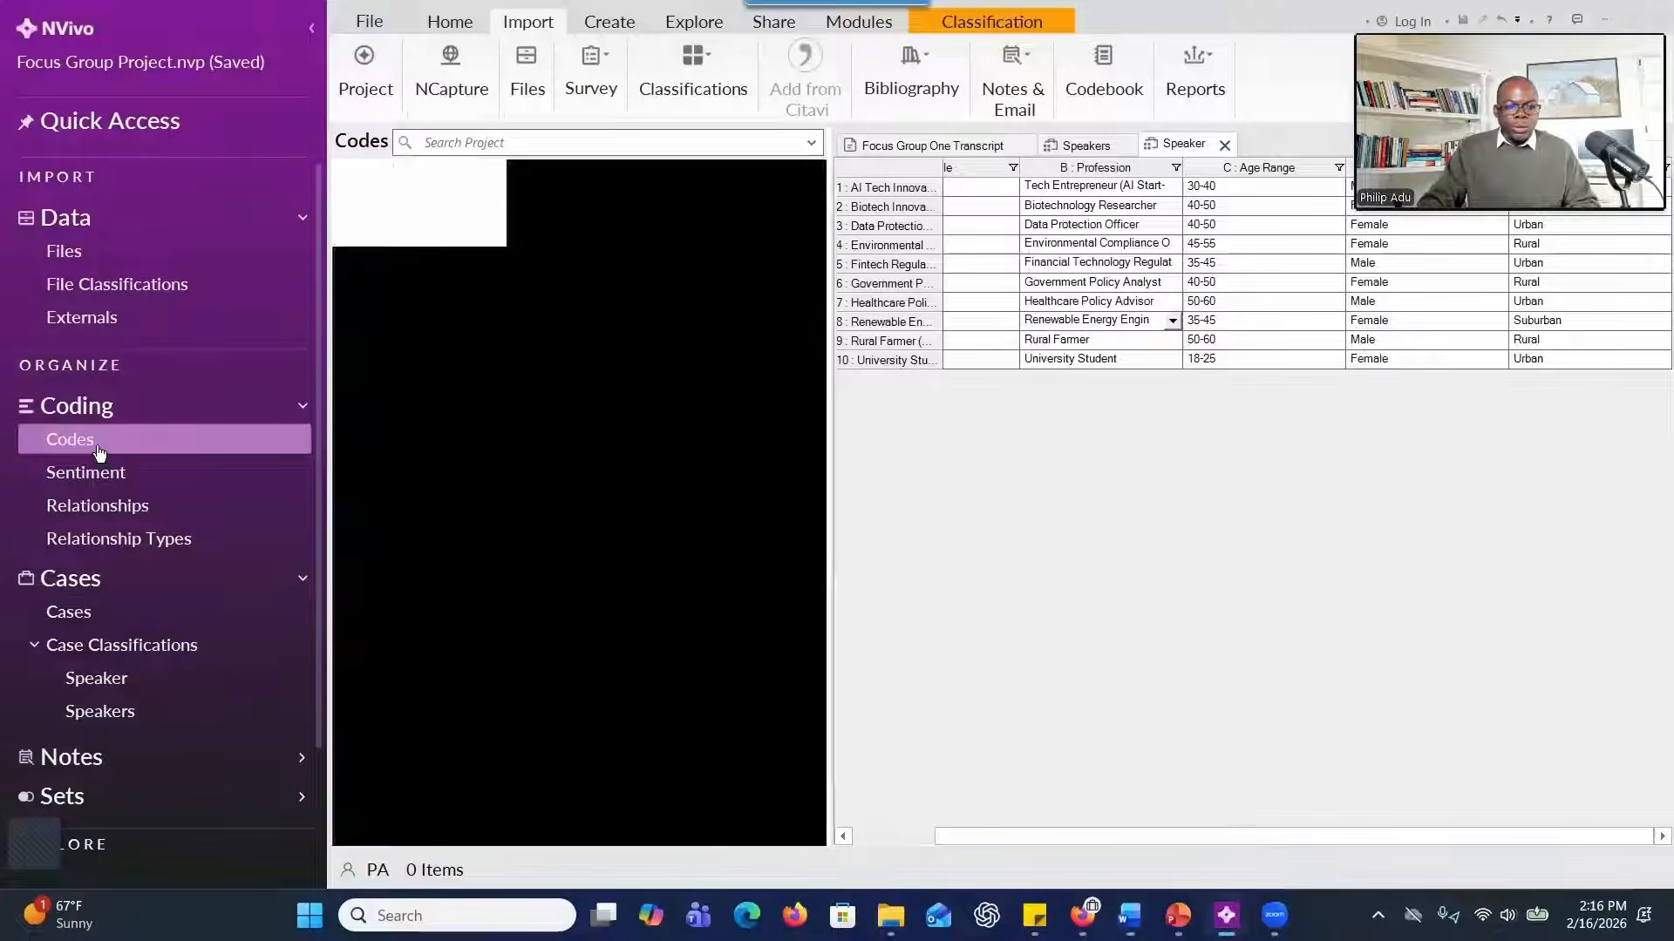
click(1222, 146)
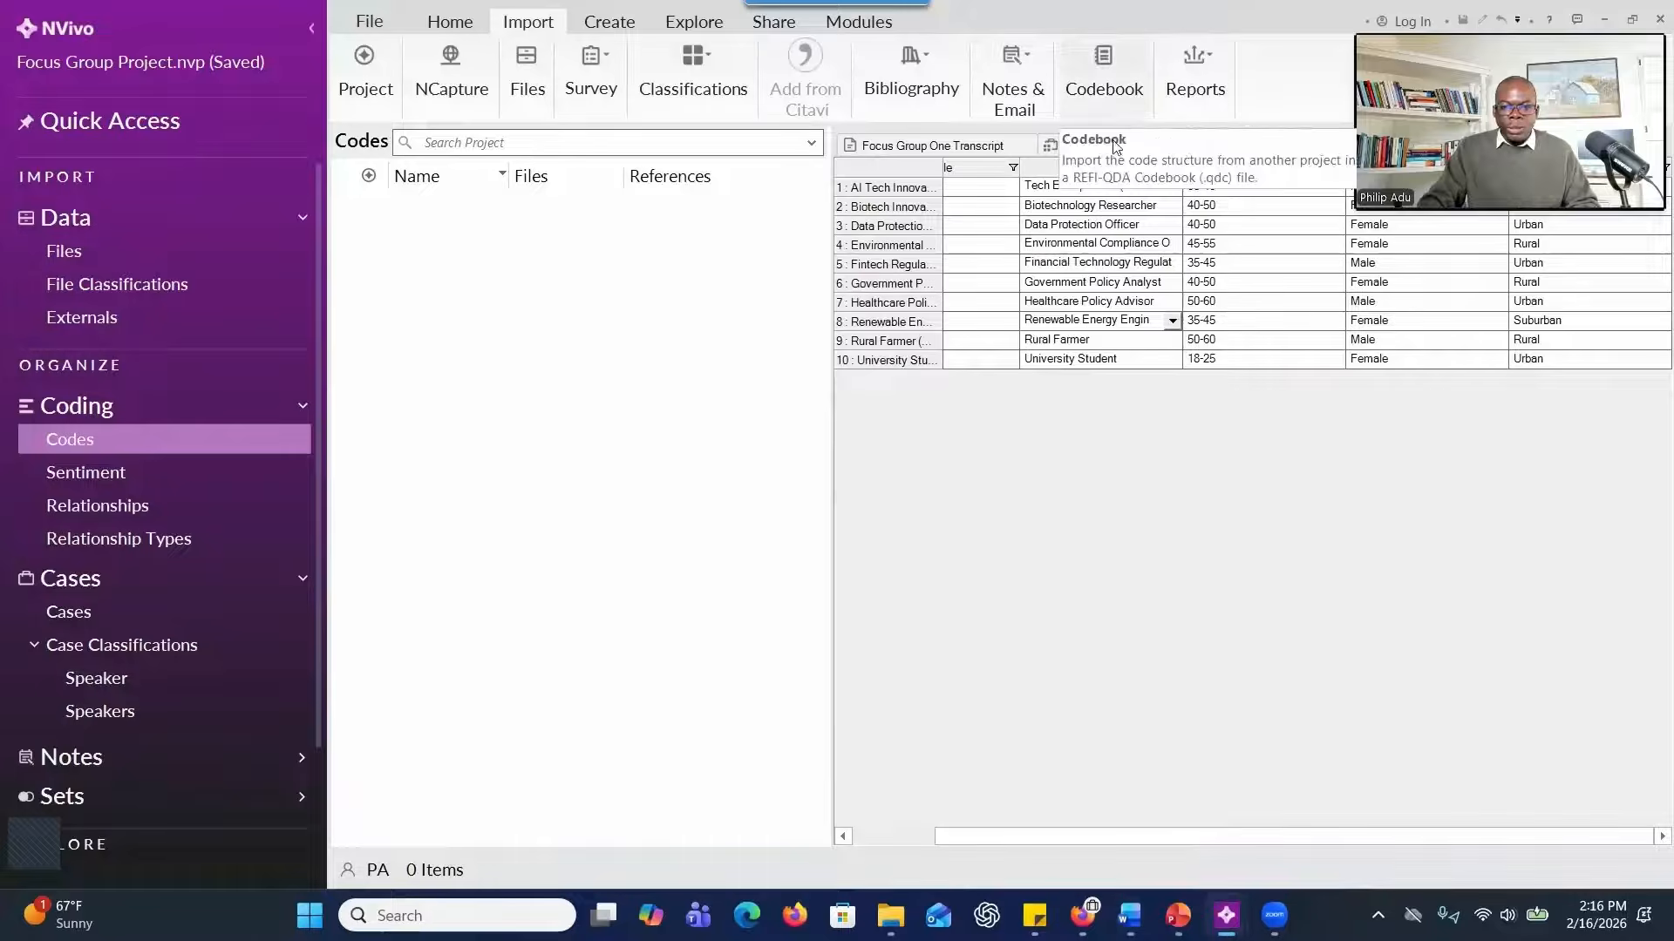
click(1124, 147)
click(1027, 146)
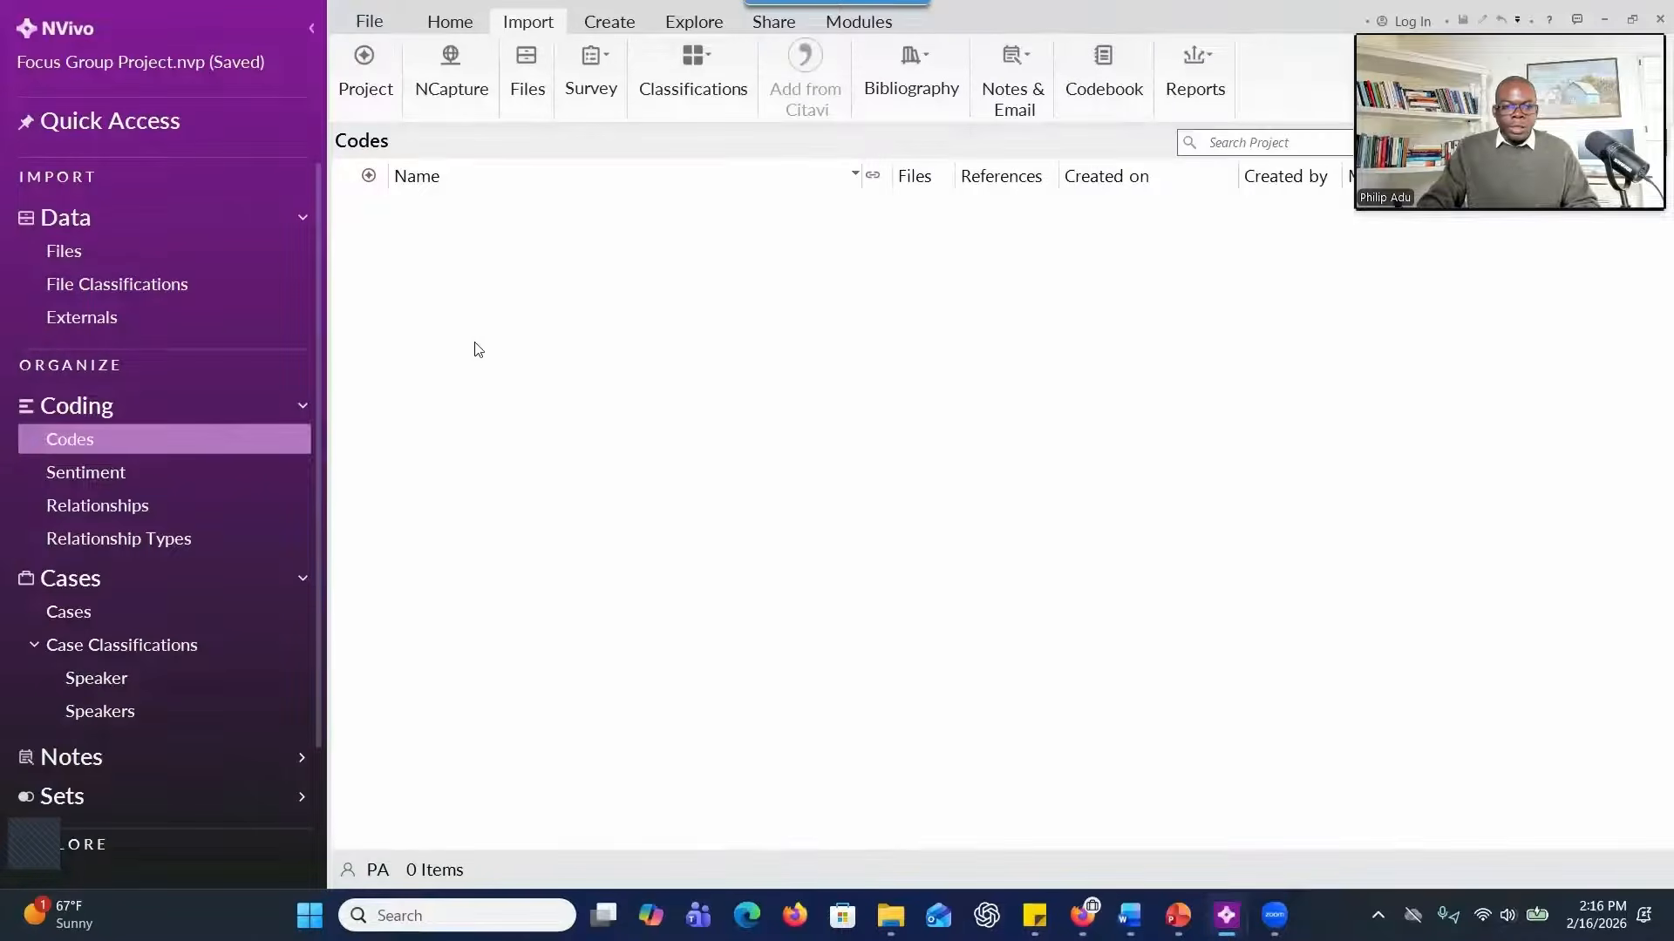
Start a new code named "(RQ1) Conceptualizing and applying principles of Responsible Innovation", copying the label from Word without its extra opening parenthesis.
right_click(556, 373)
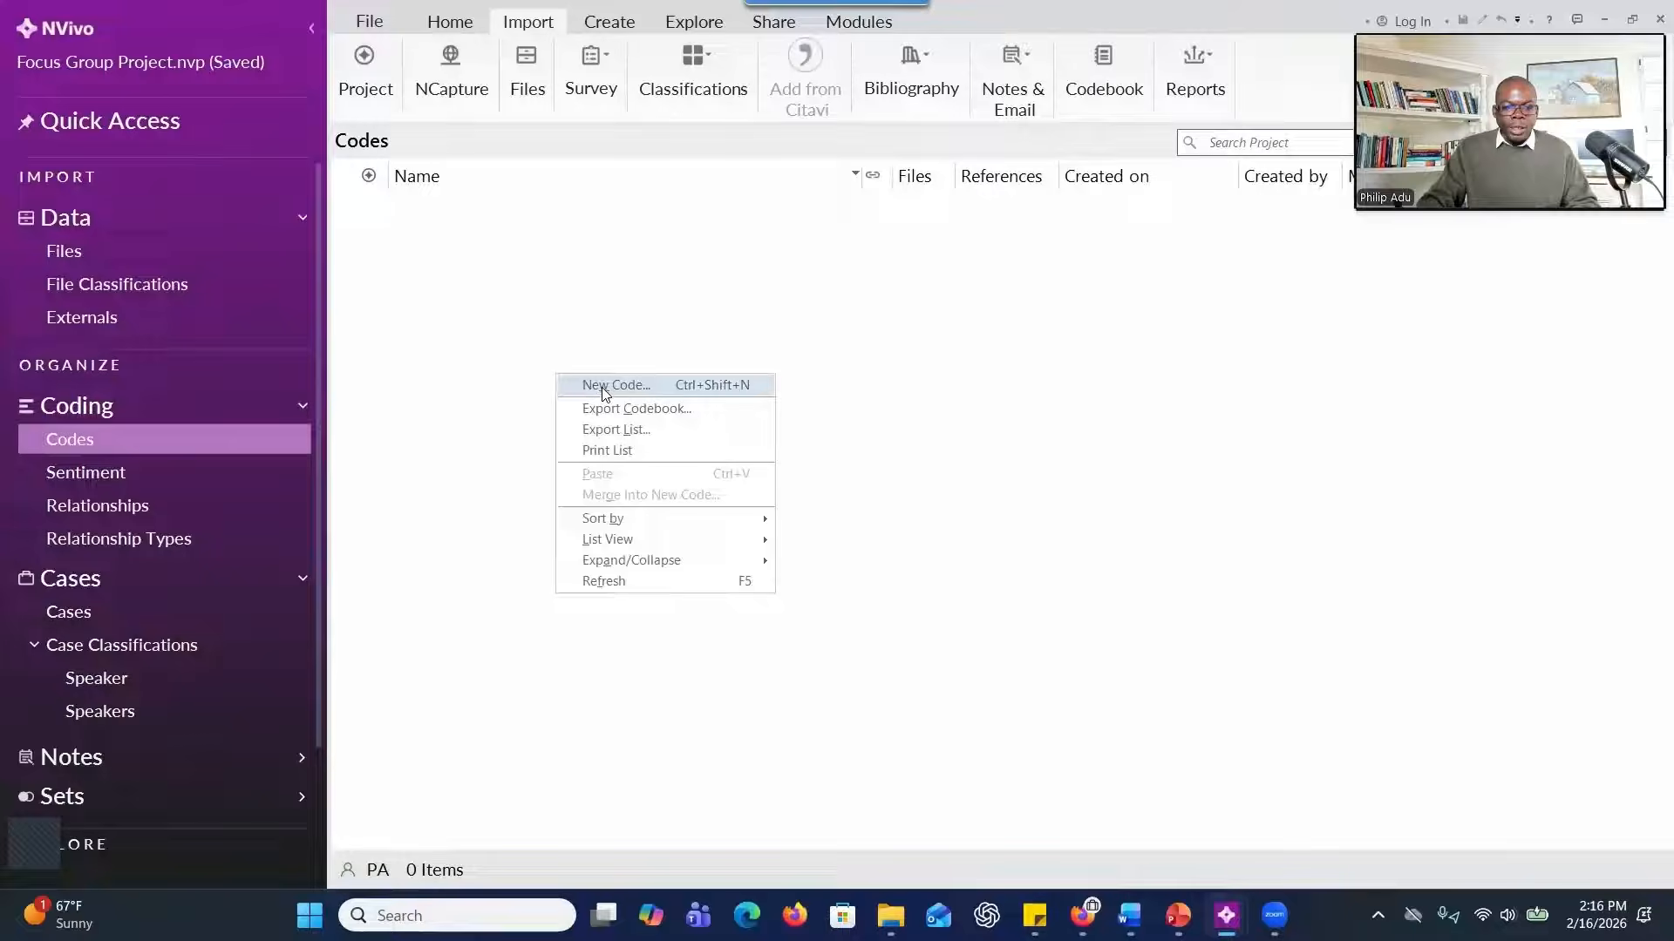
click(601, 388)
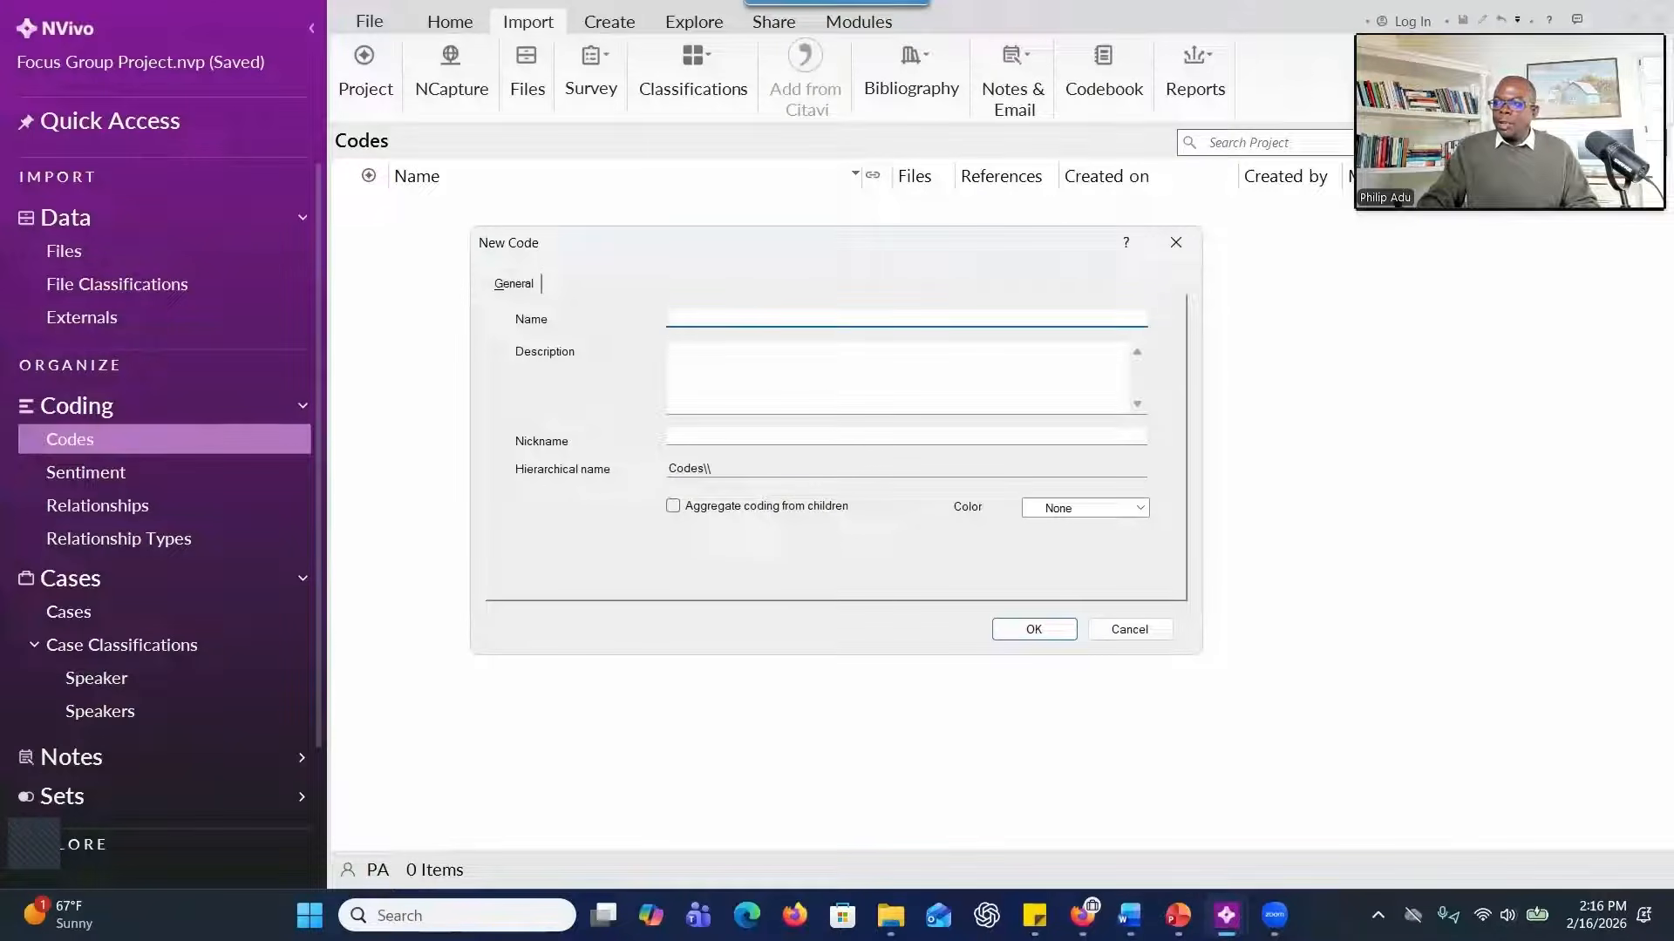
key(alt+Tab)
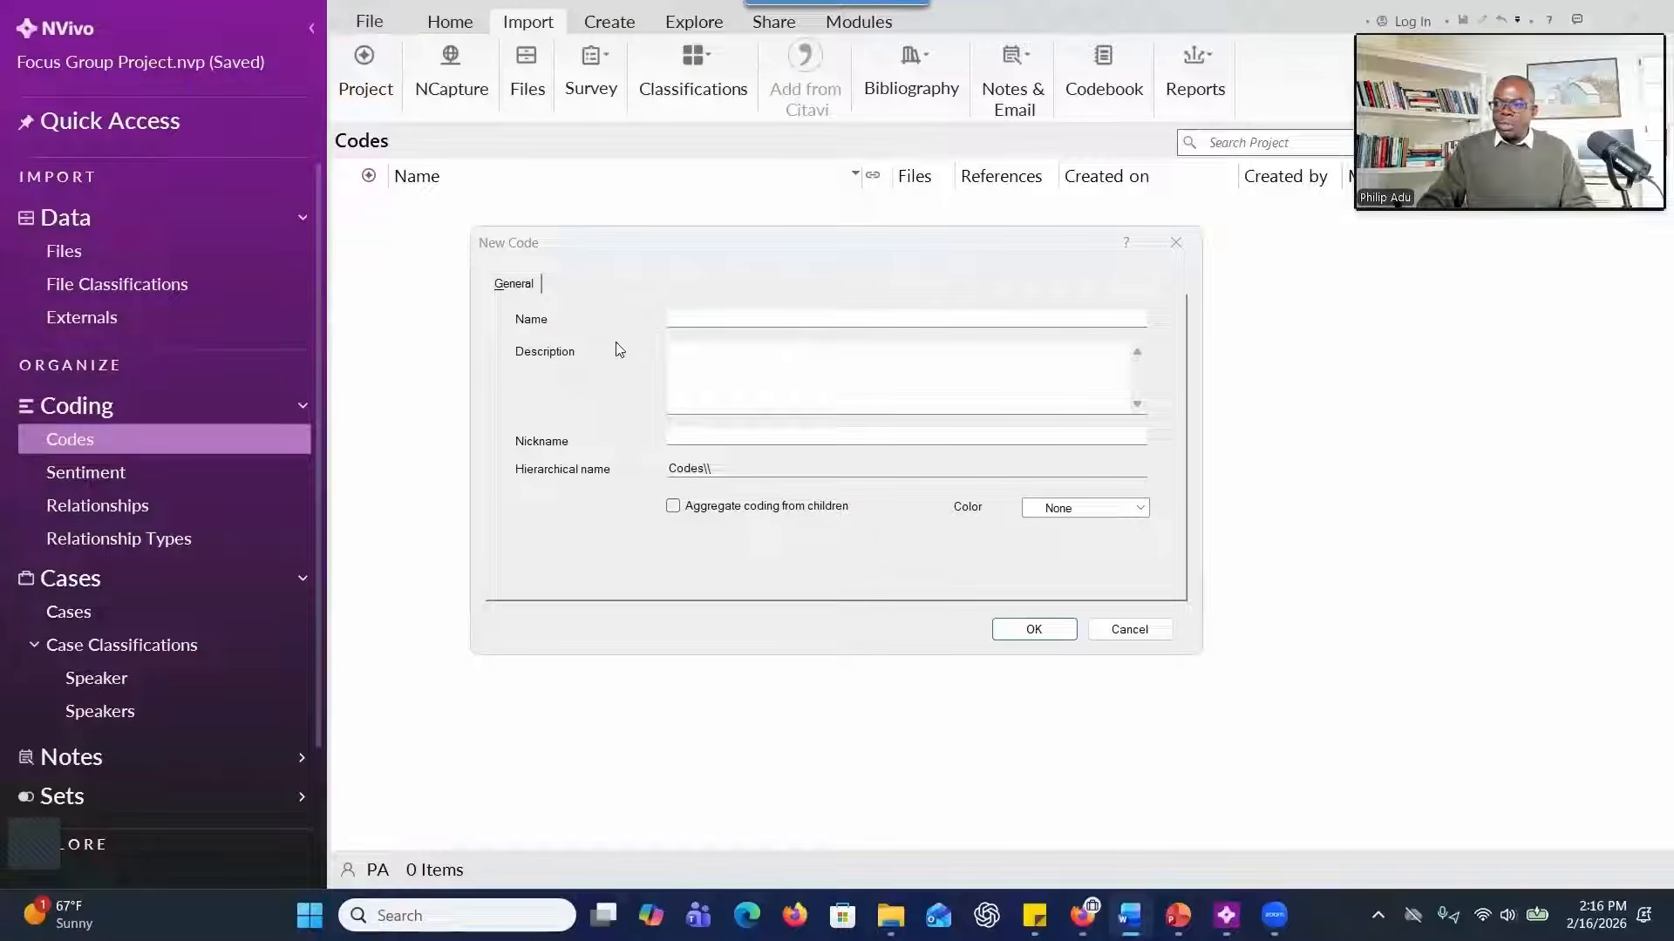
click(689, 323)
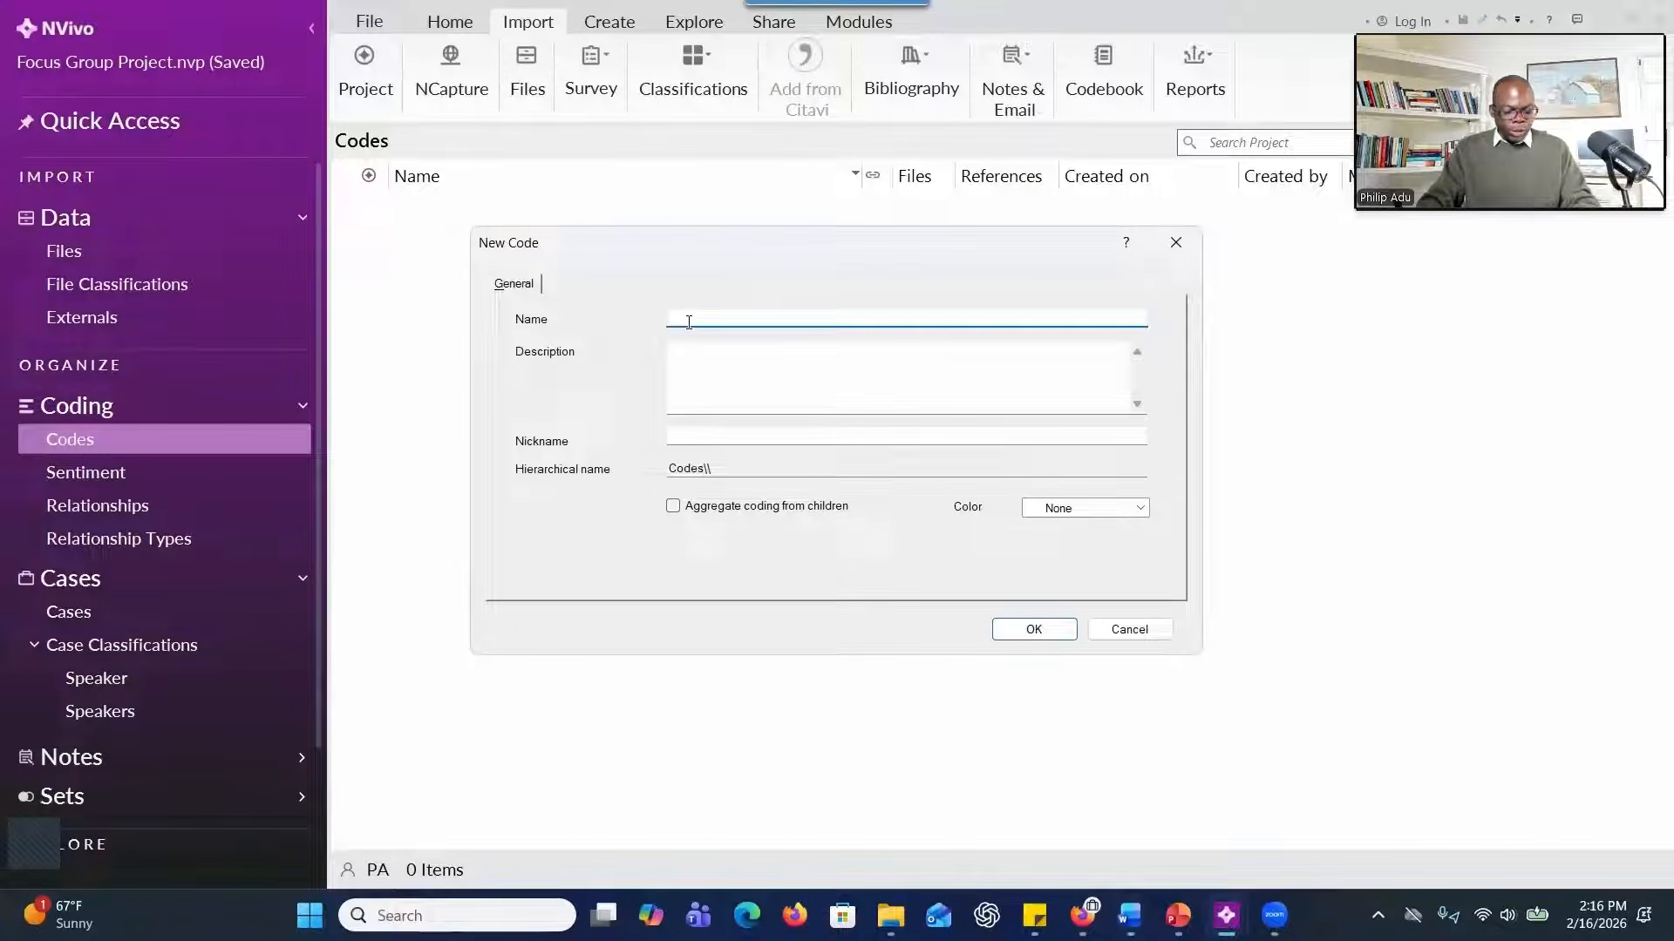
text(((RQ1) Conceptualizing and applying principles of Responsible Innovation)
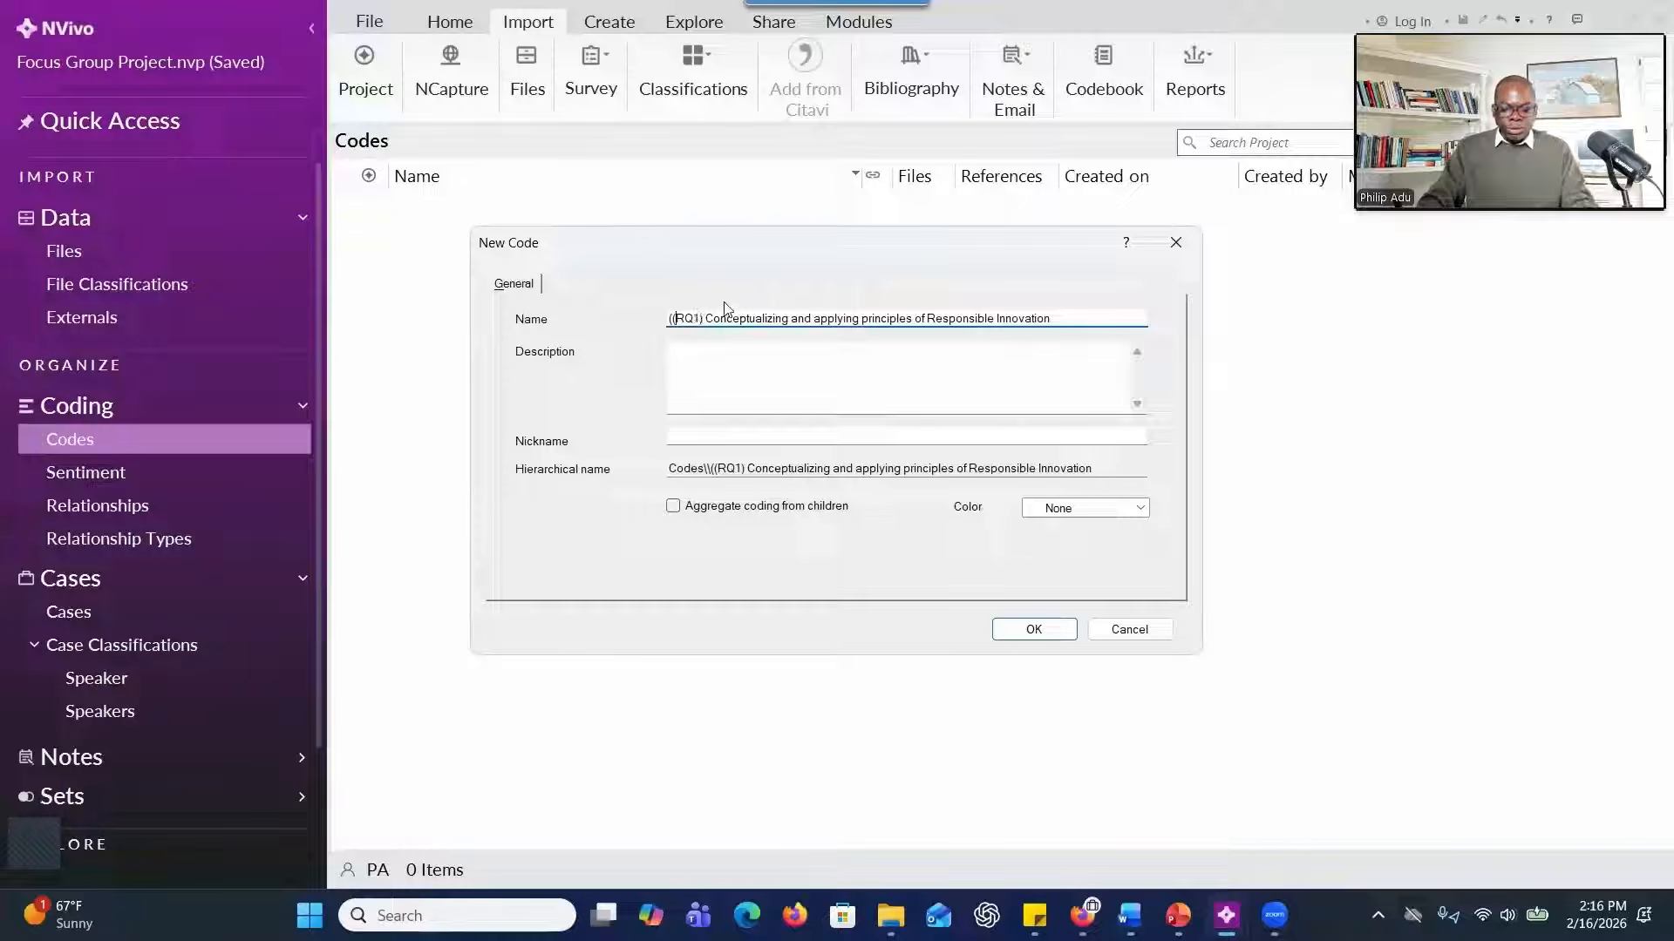
key(BackSpace)
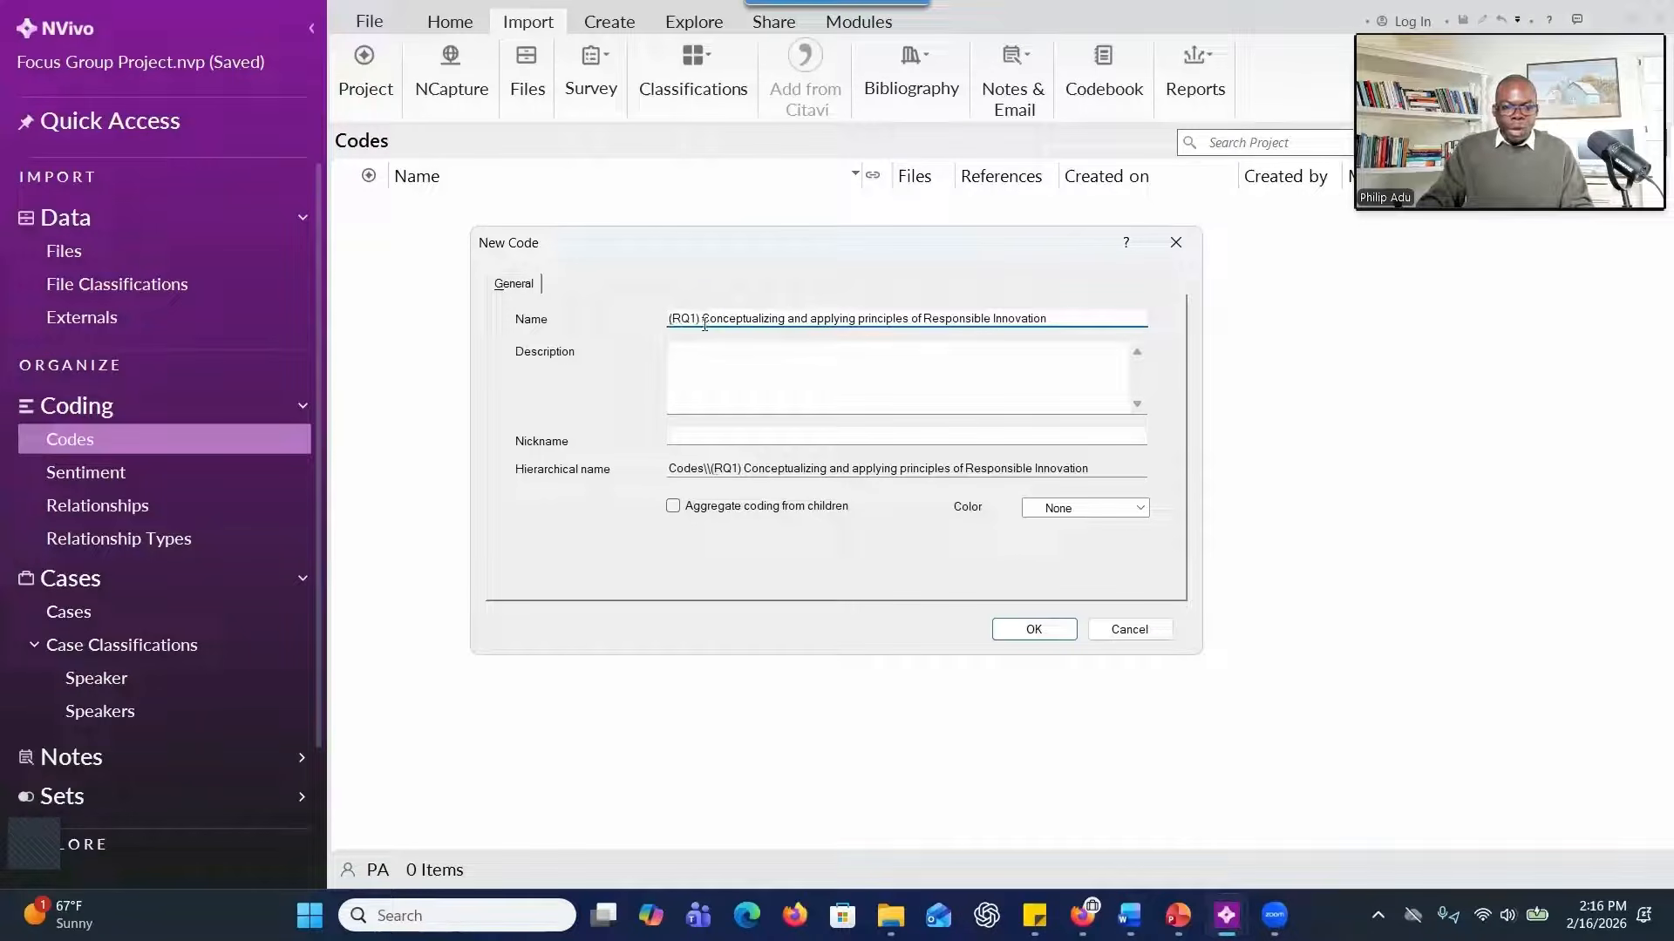
drag(715, 316, 1036, 319)
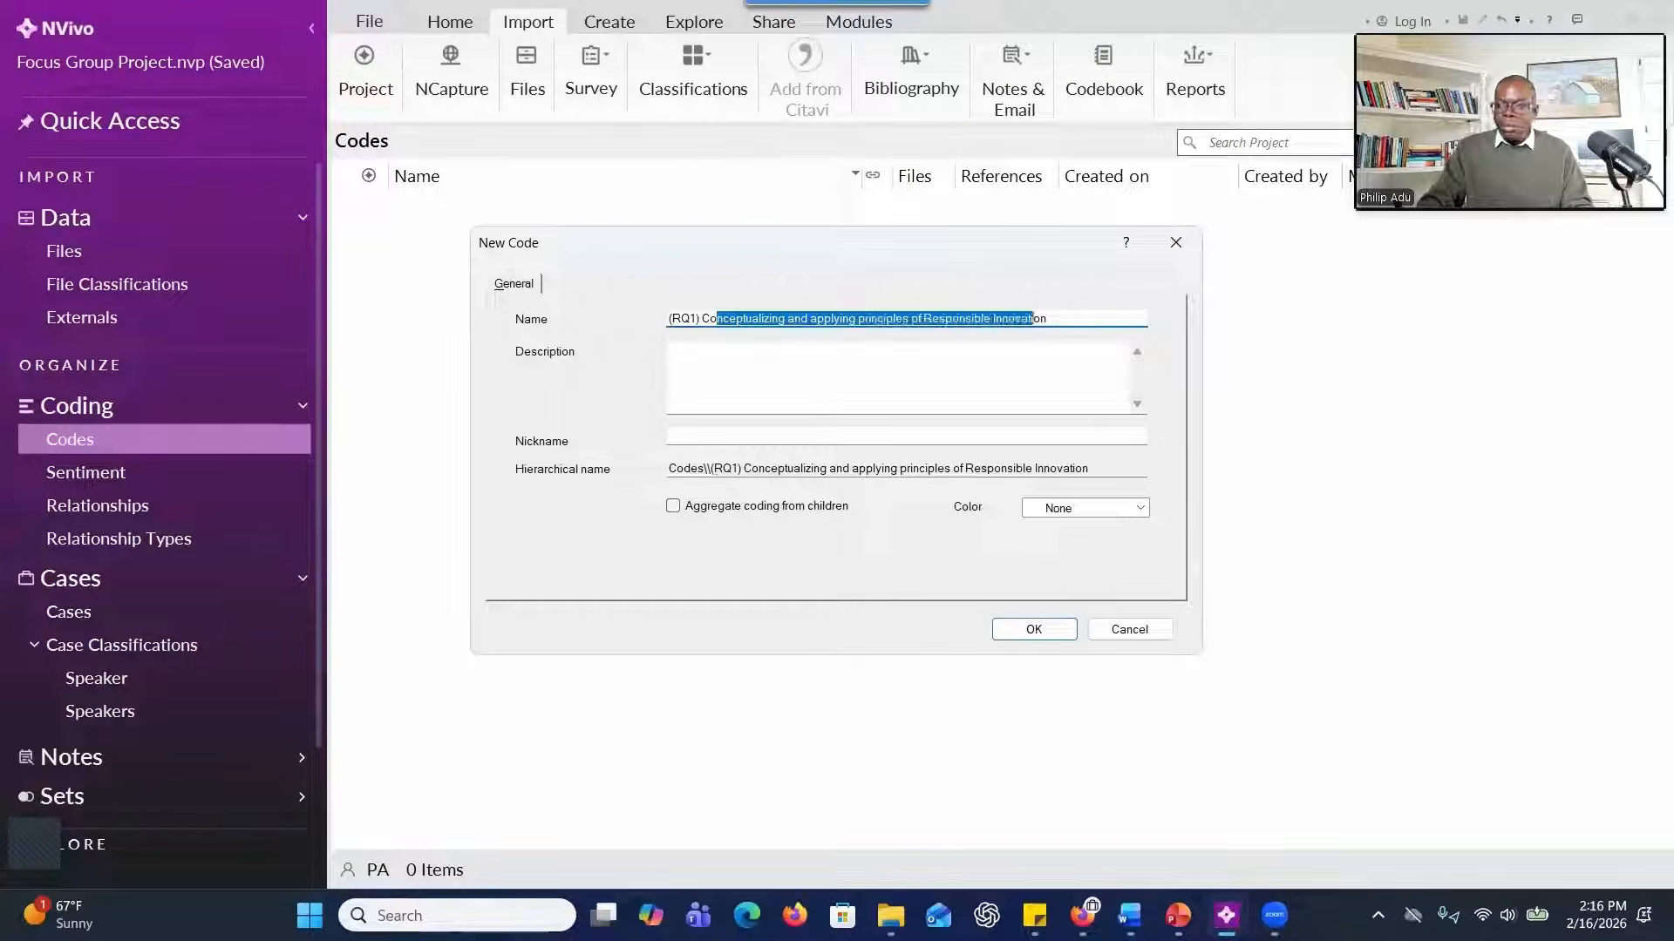
Paste the first research question from Word as the RQ1 code's description, tidy its numbering, enable aggregate coding from children, and create the code.
key(alt+Tab)
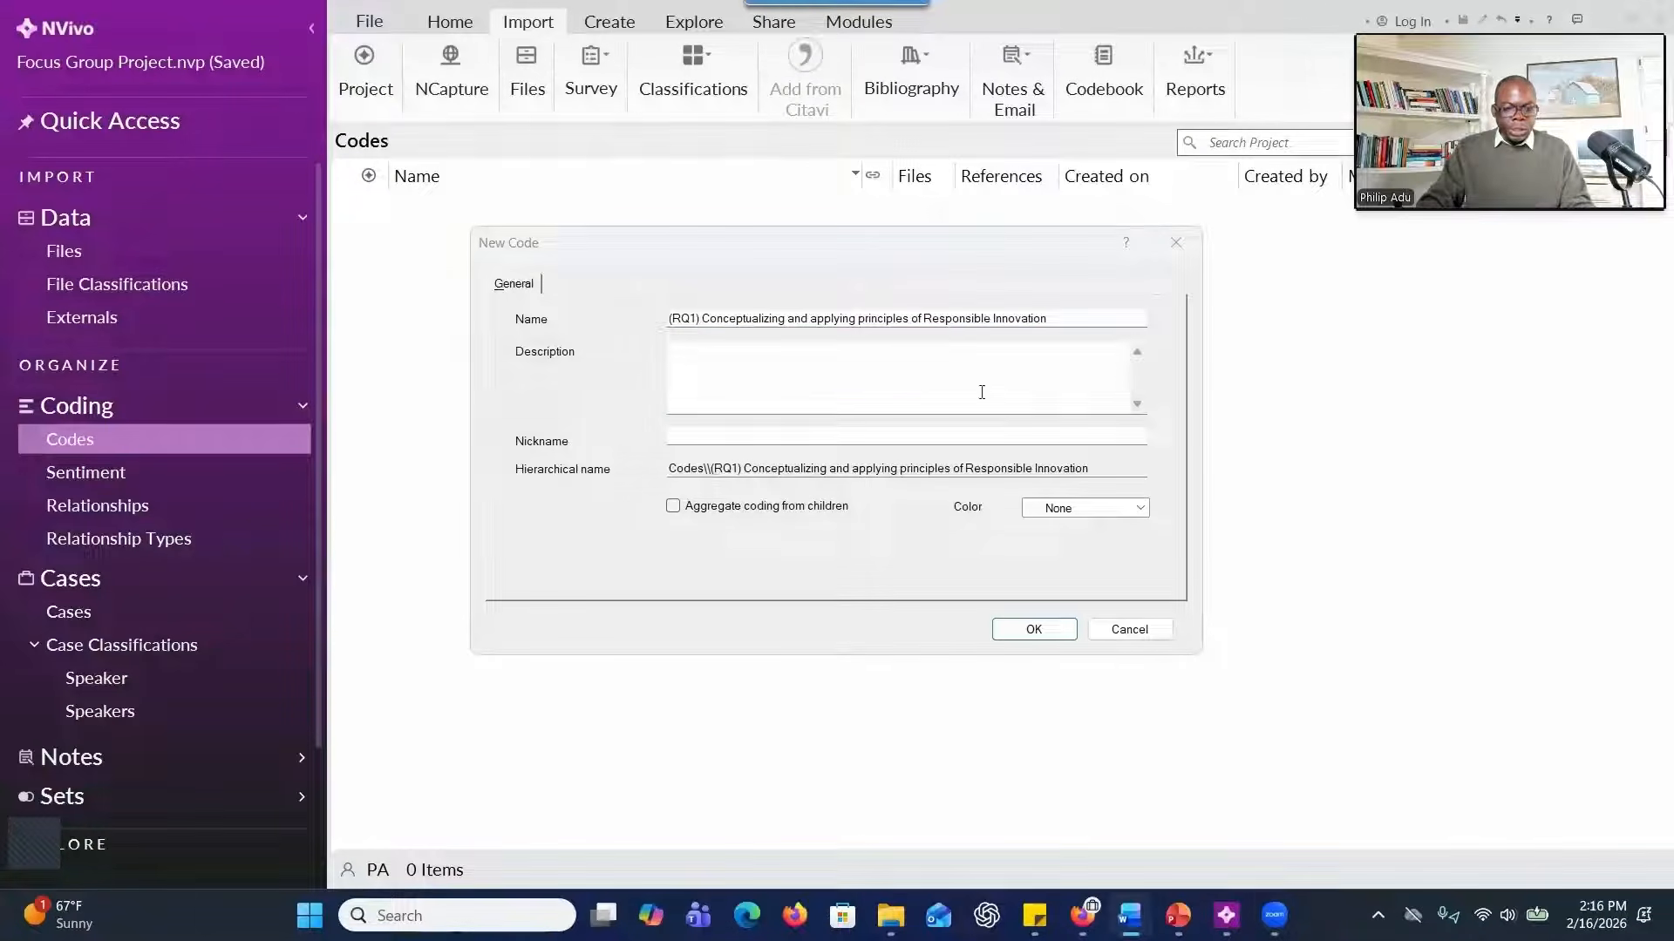
click(920, 369)
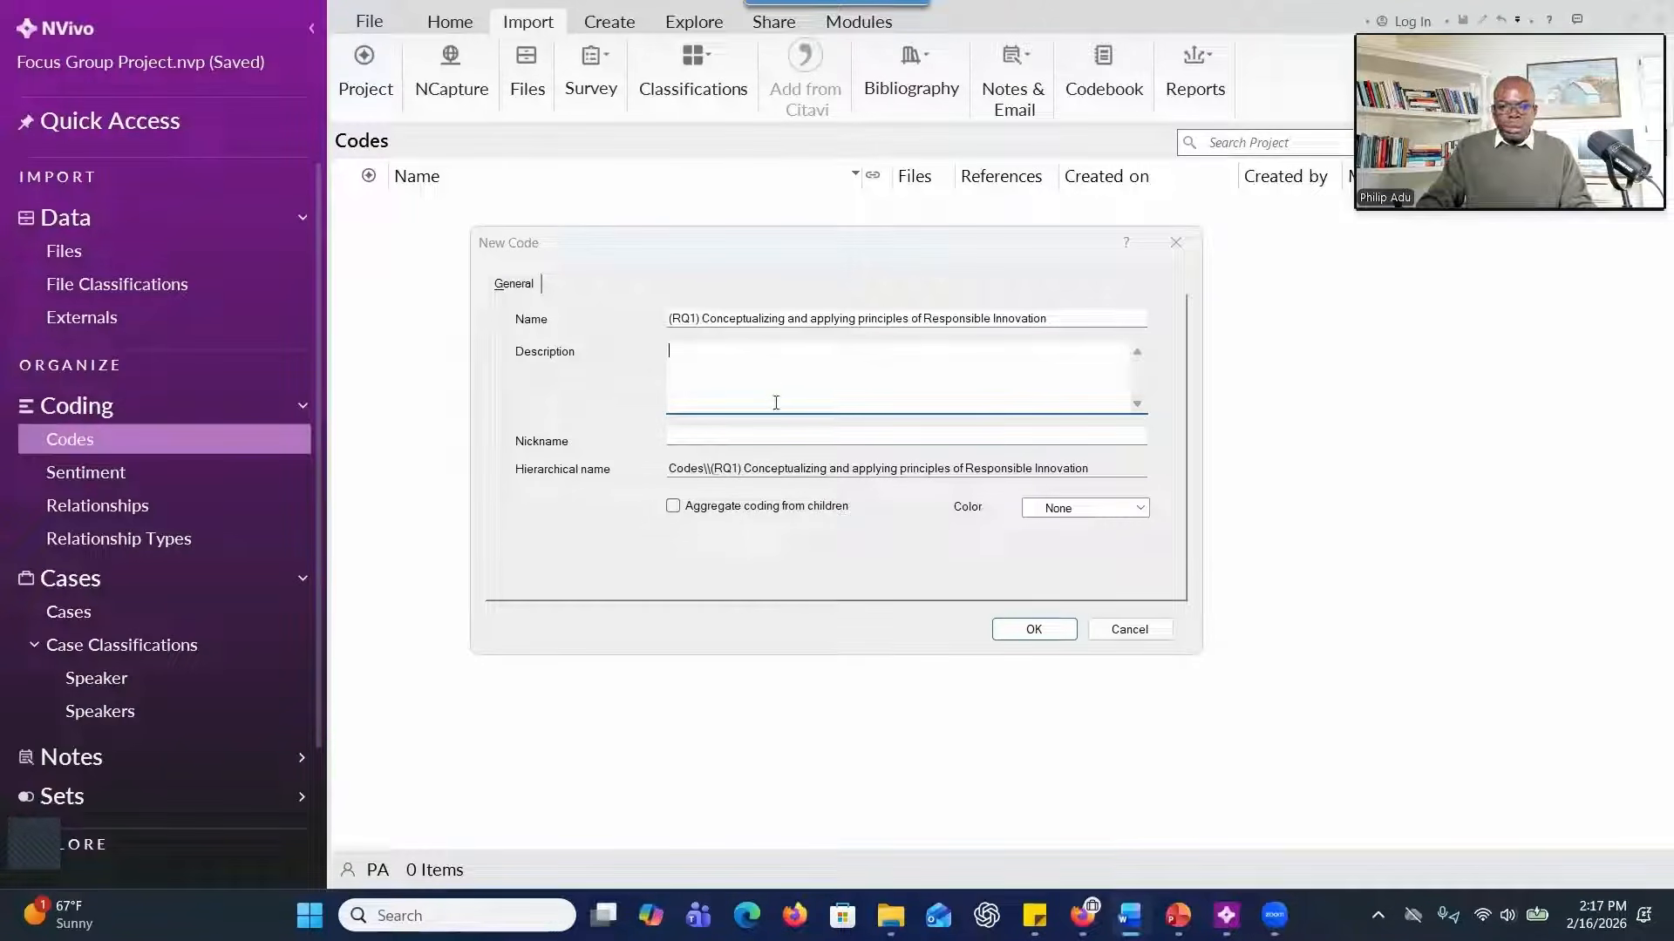
text(1.	How do innovators, policymakers, regulators, and members of the public conceptualize and apply principles of Responsible Innovation in their respective roles and contexts?)
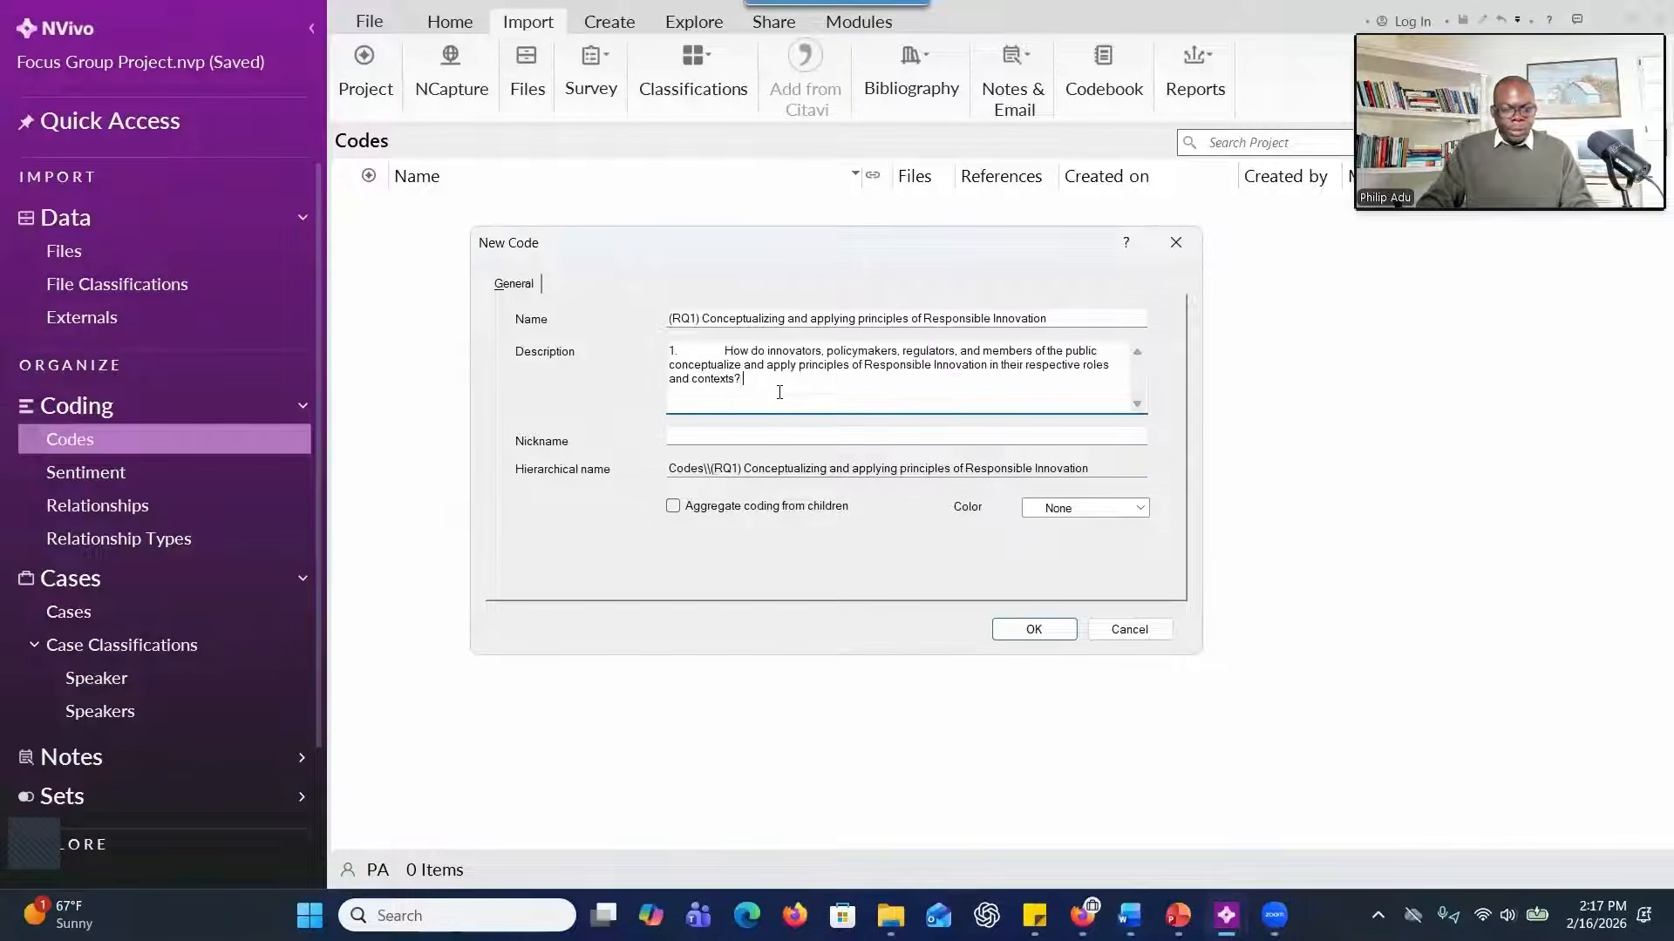
click(723, 349)
key(BackSpace)
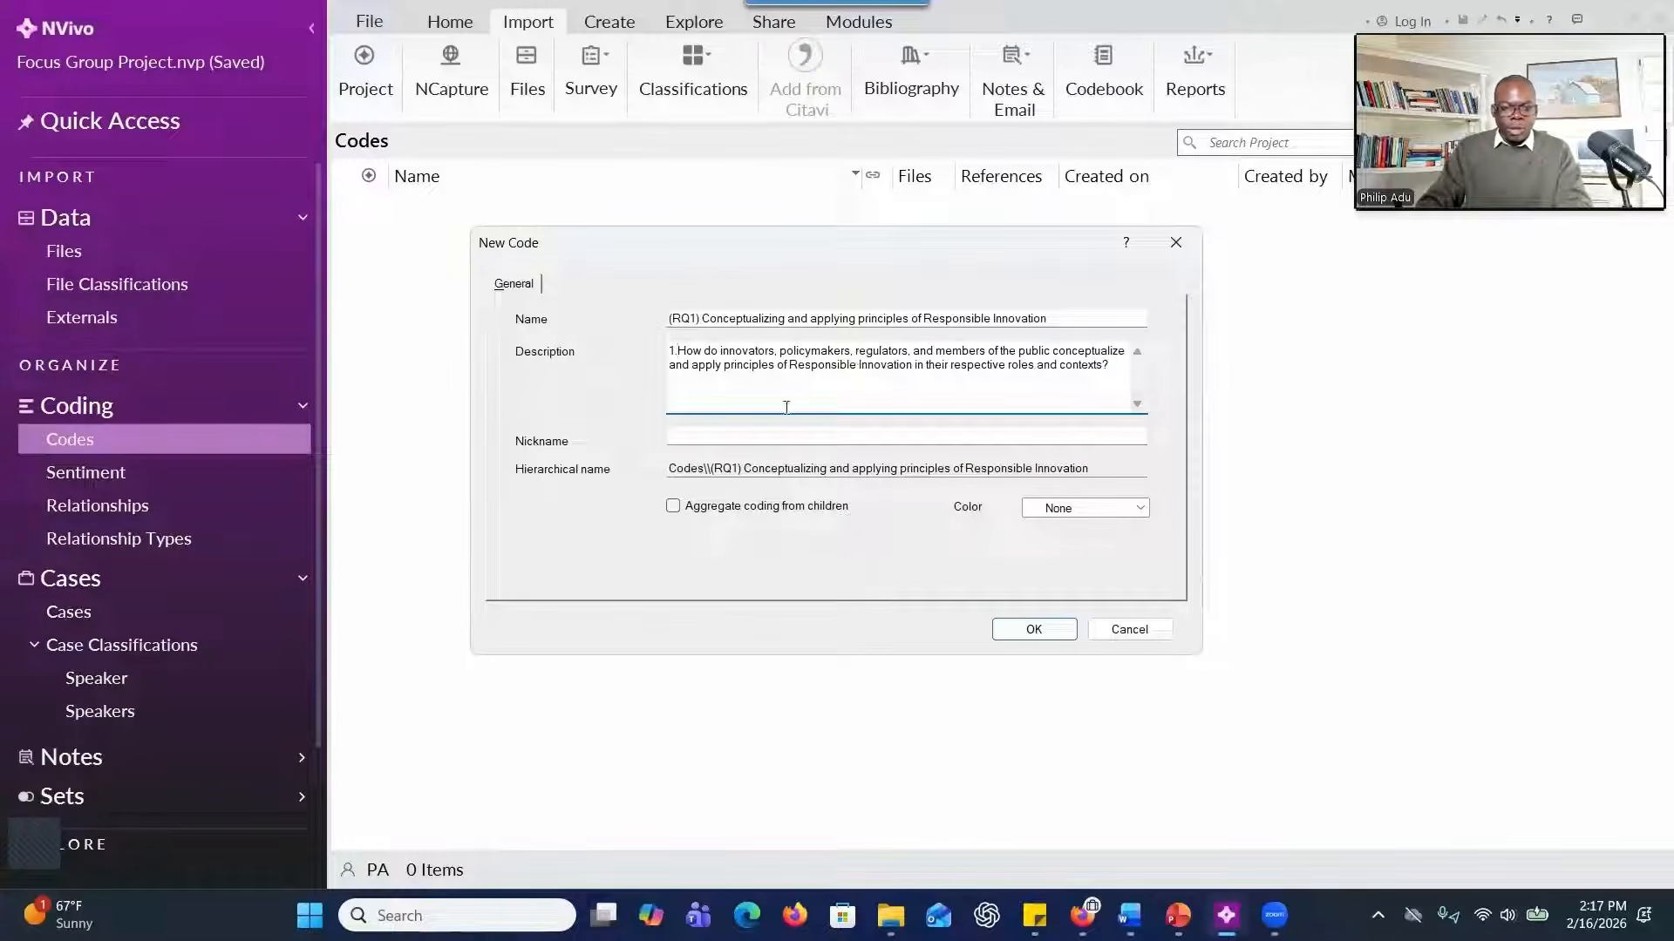
click(686, 507)
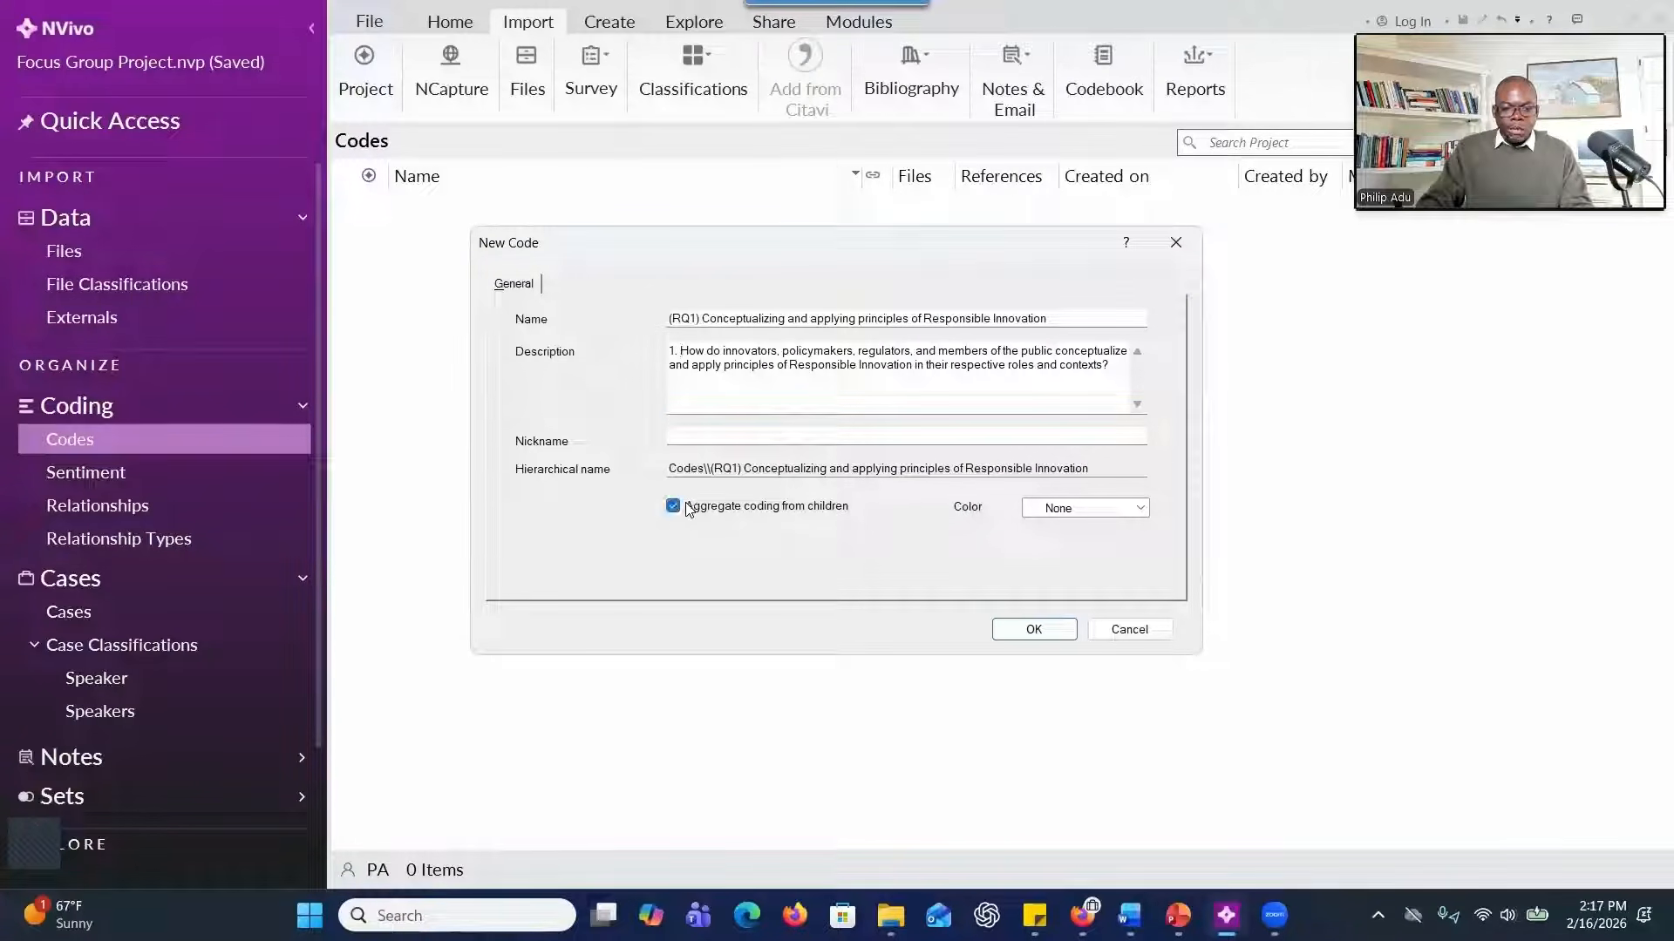
click(1033, 629)
Start a second code named "(RQ2) Barriers to fostering responsible innovation", copying the label from Word and removing the extra opening parenthesis.
right_click(579, 336)
click(624, 345)
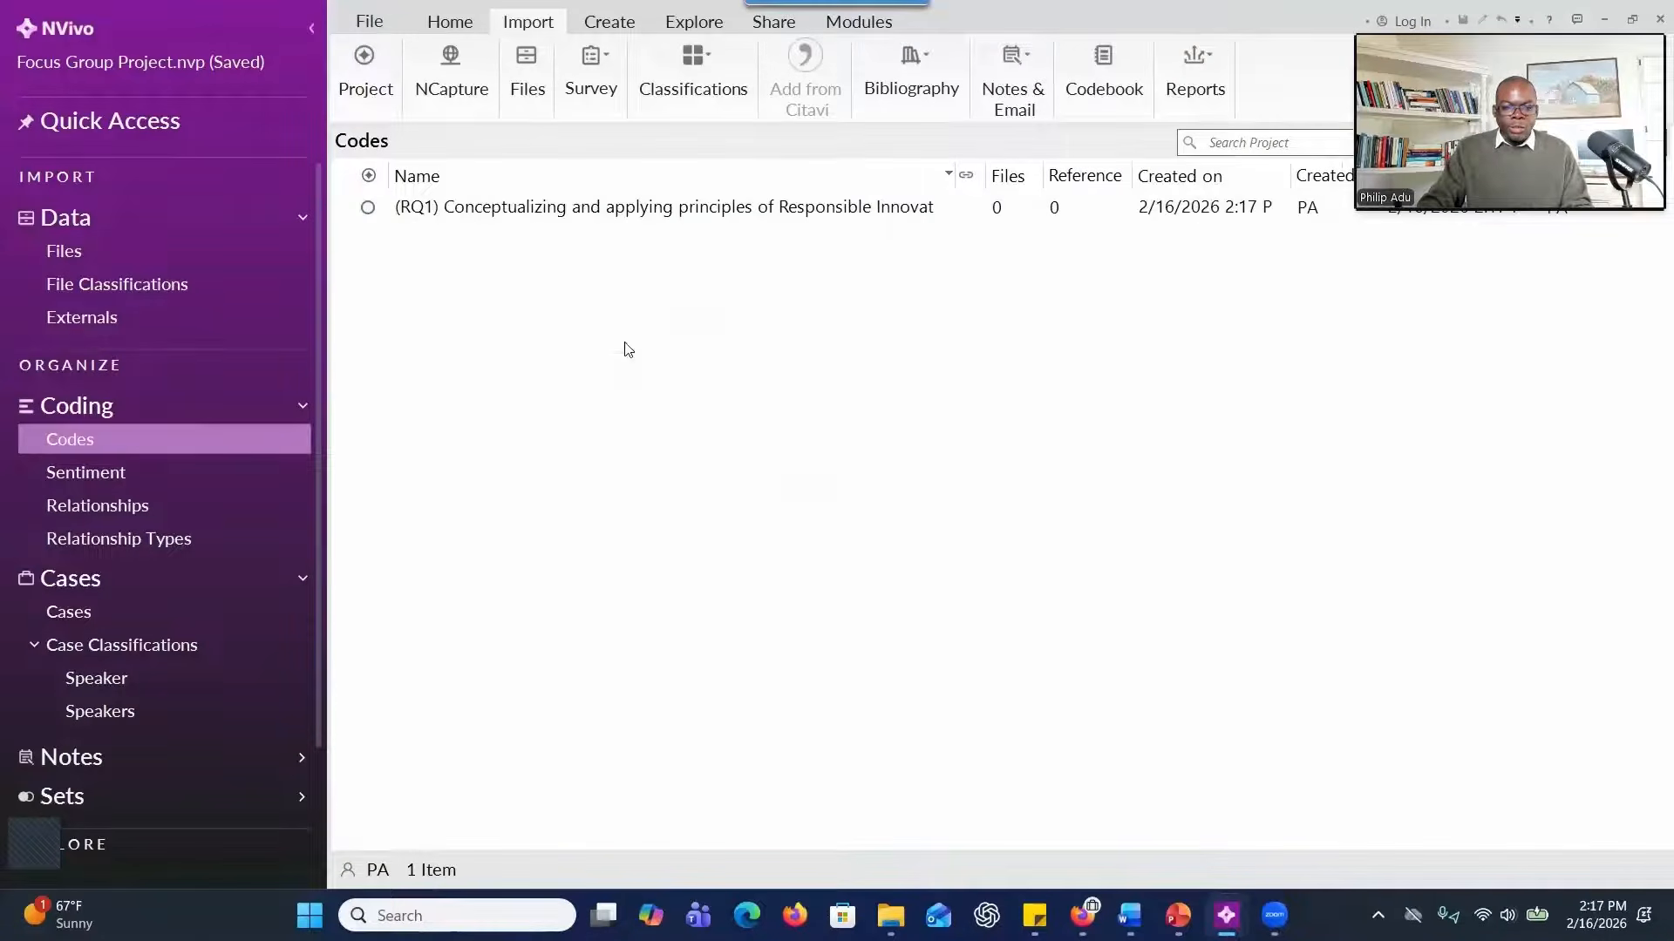
key(alt+Tab)
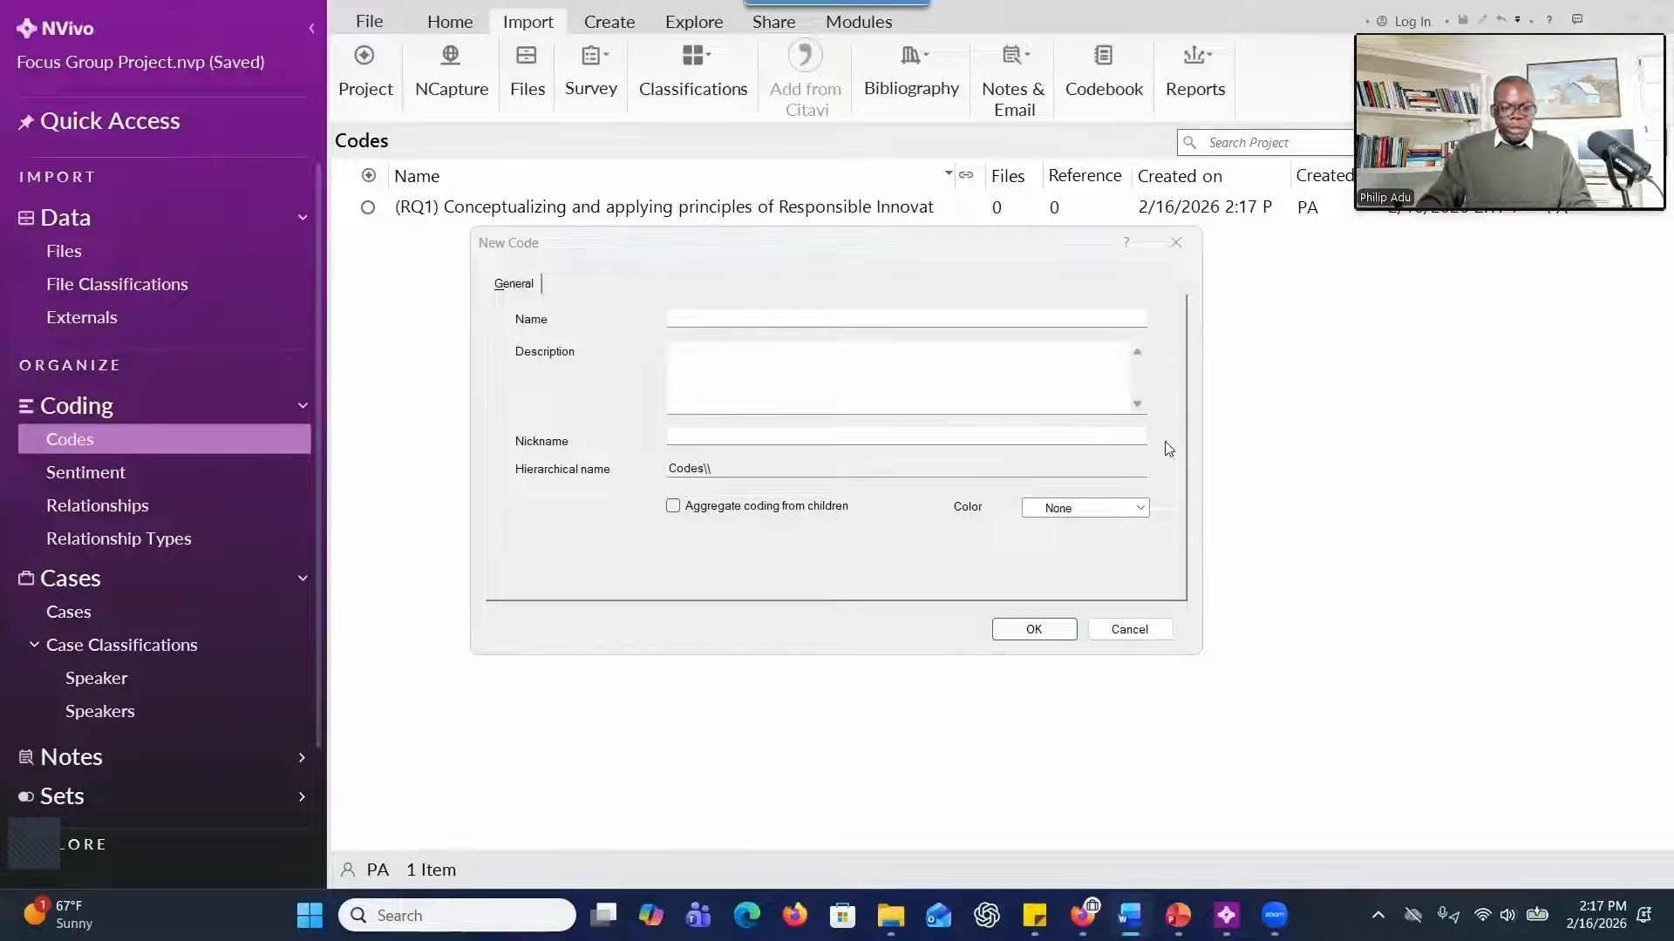
click(889, 318)
text(((RQ2) Barriers to fostering responsible innovation)
click(681, 341)
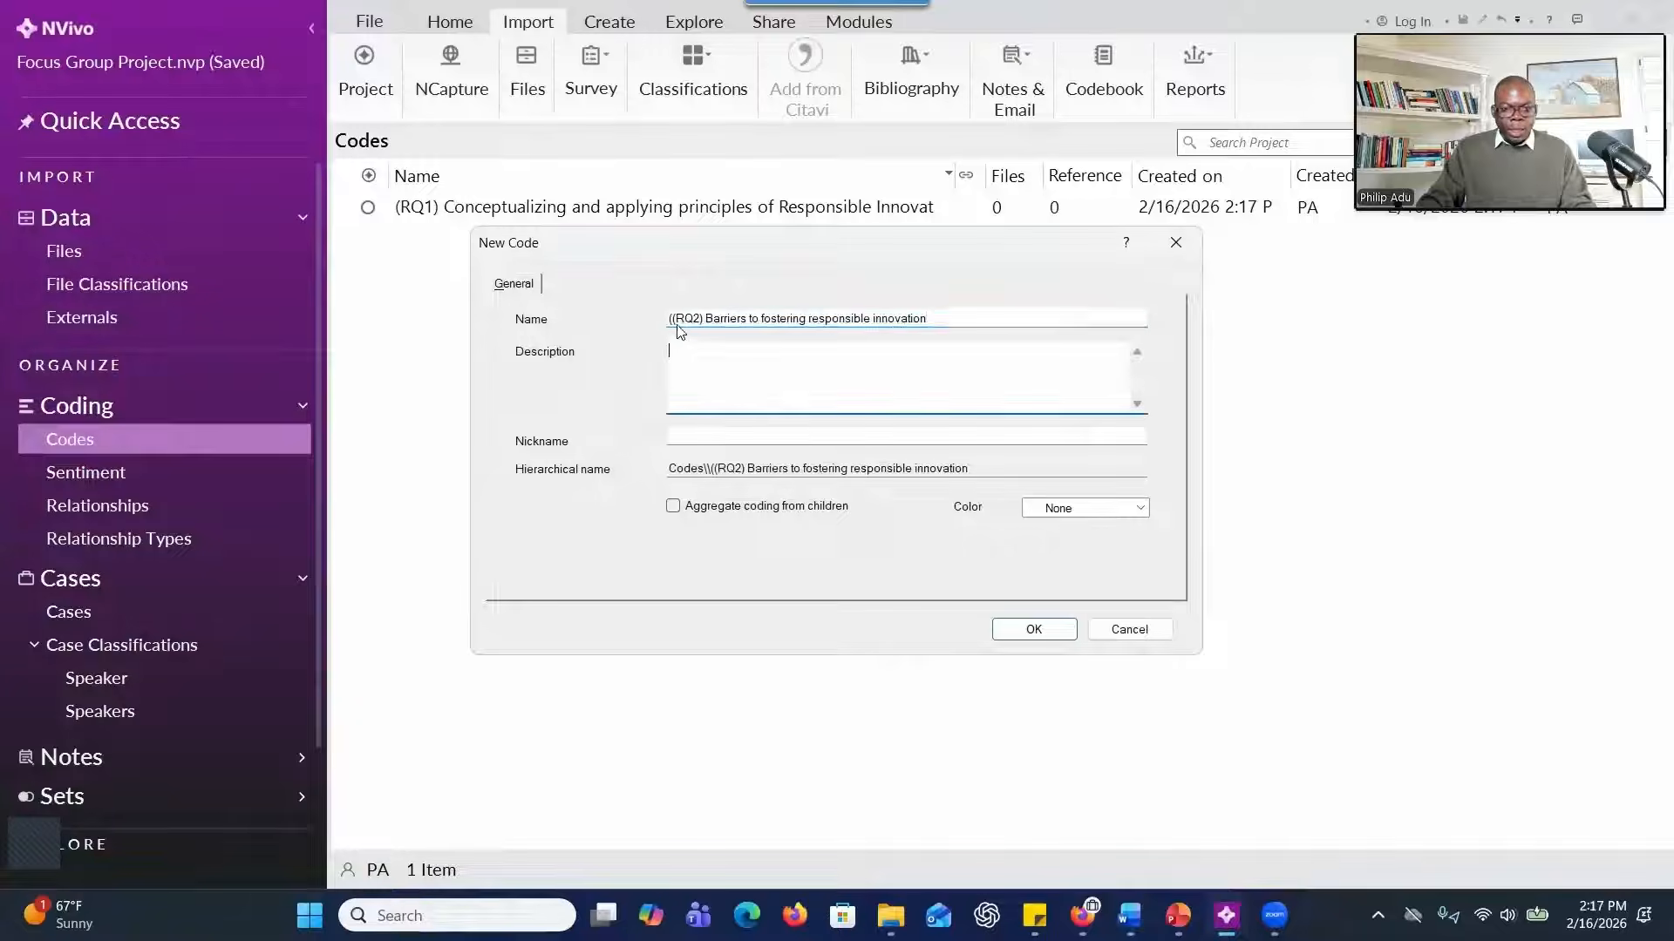
click(673, 319)
key(BackSpace)
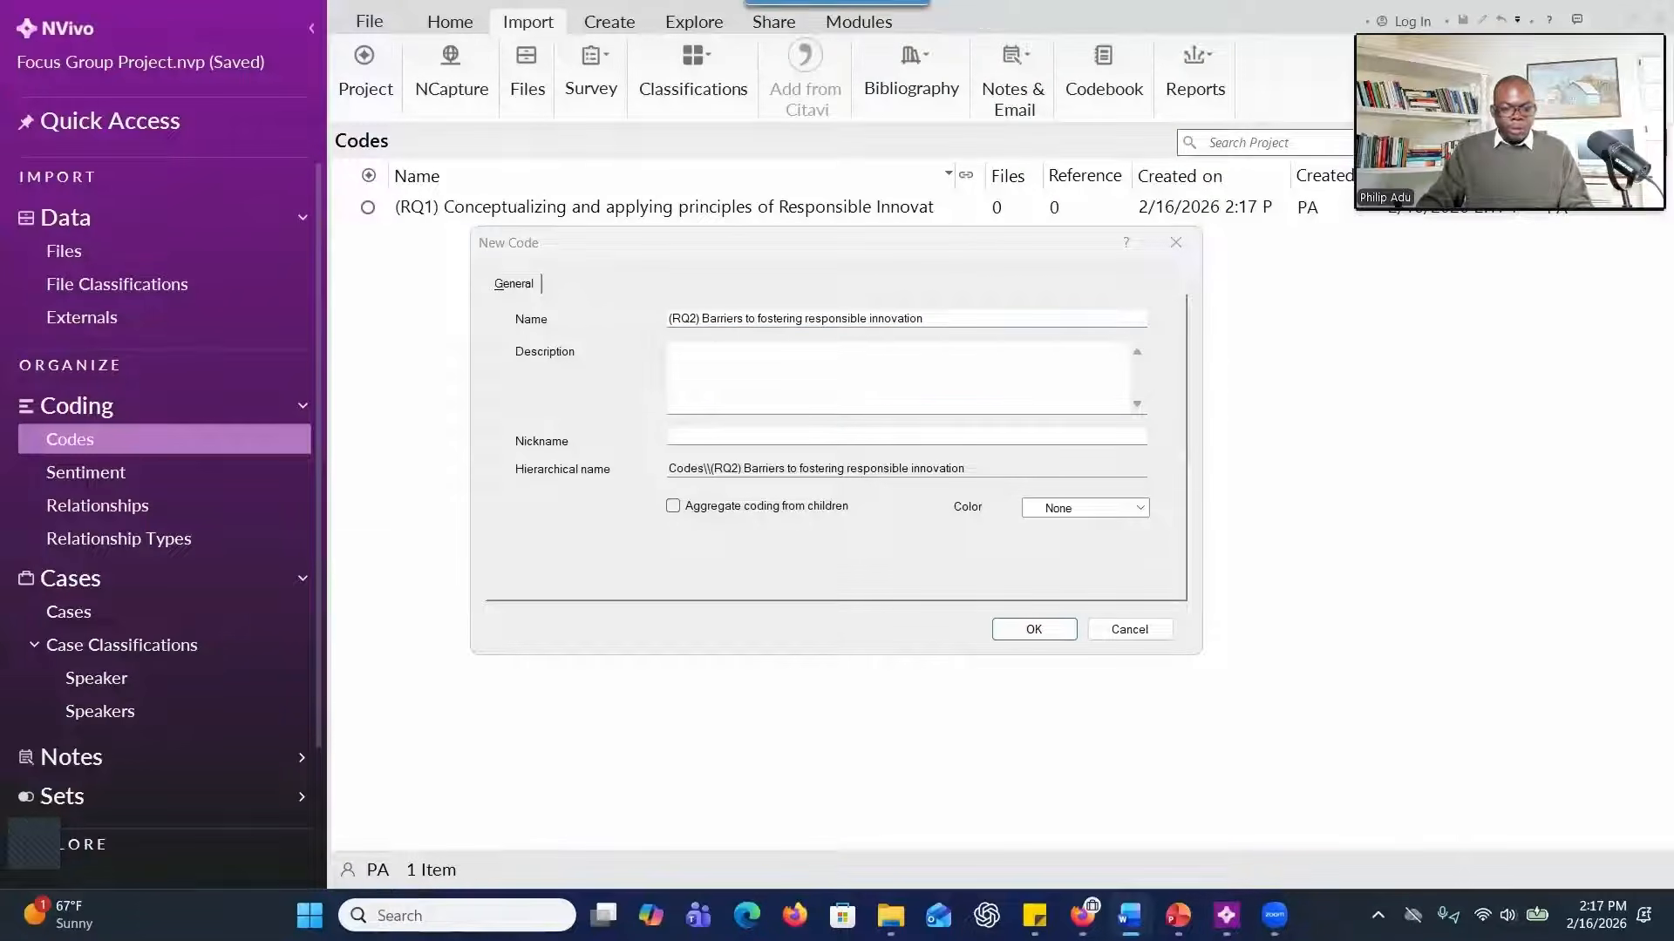
Add the second research question from Word as the RQ2 code's description, enable aggregate coding from children, and create the code.
click(698, 364)
text(2. What are the perceived barriers to fostering collaboration, inclusivity, and accountability in the innovation ecosystem across these stakeholder groups?)
click(688, 509)
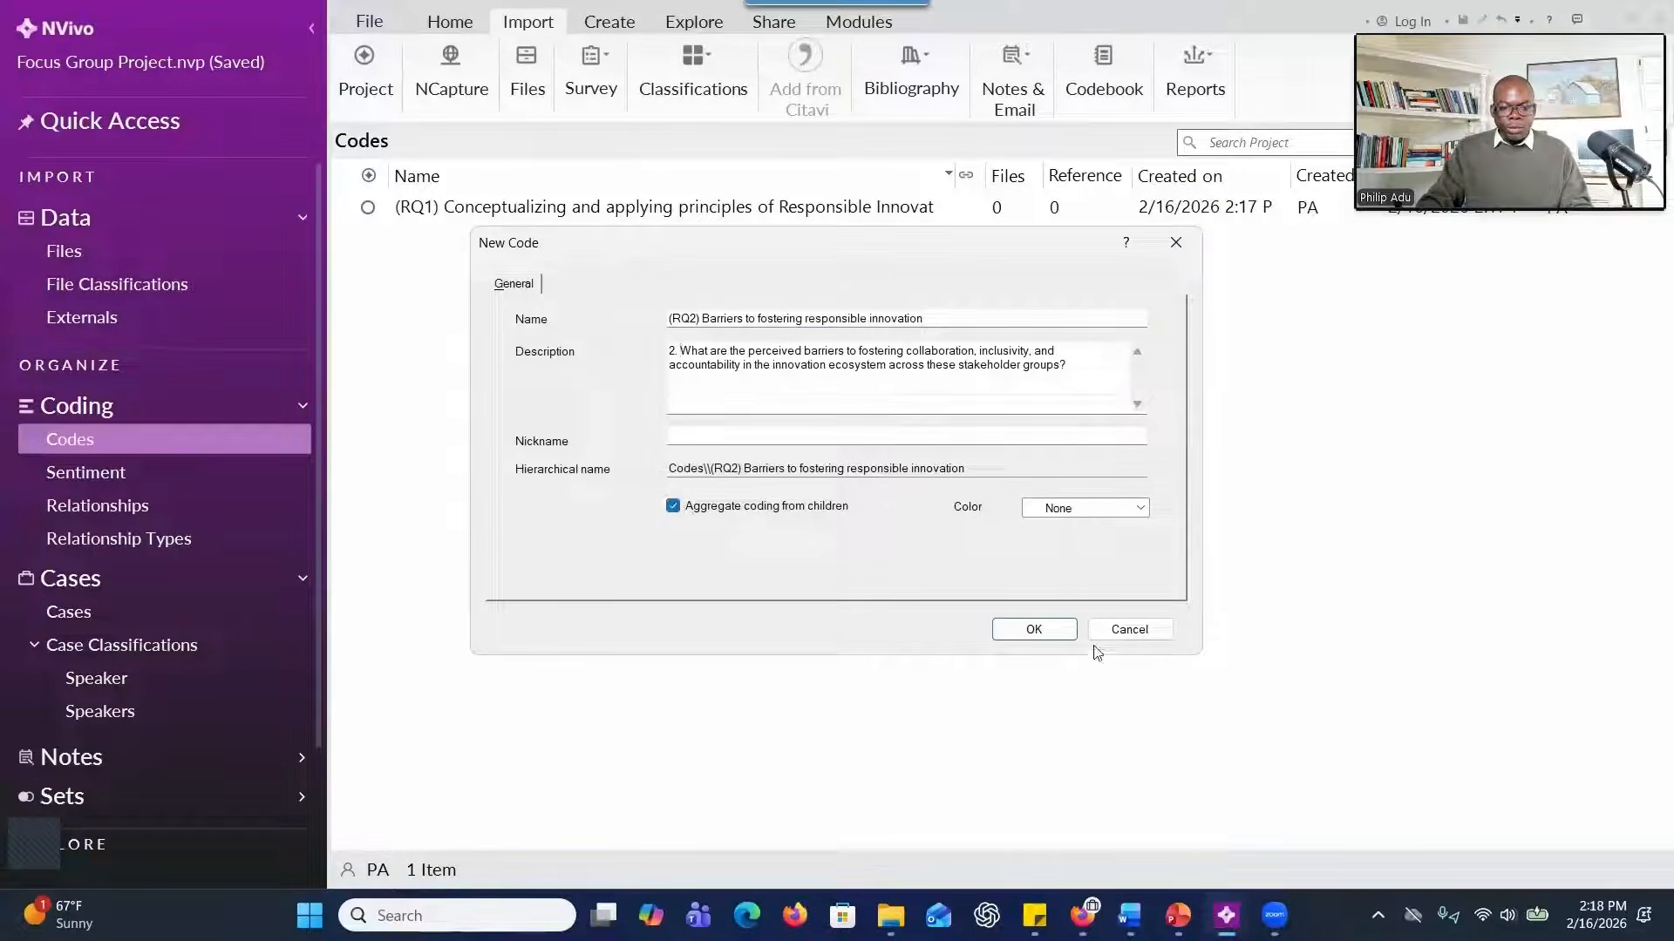
click(1032, 628)
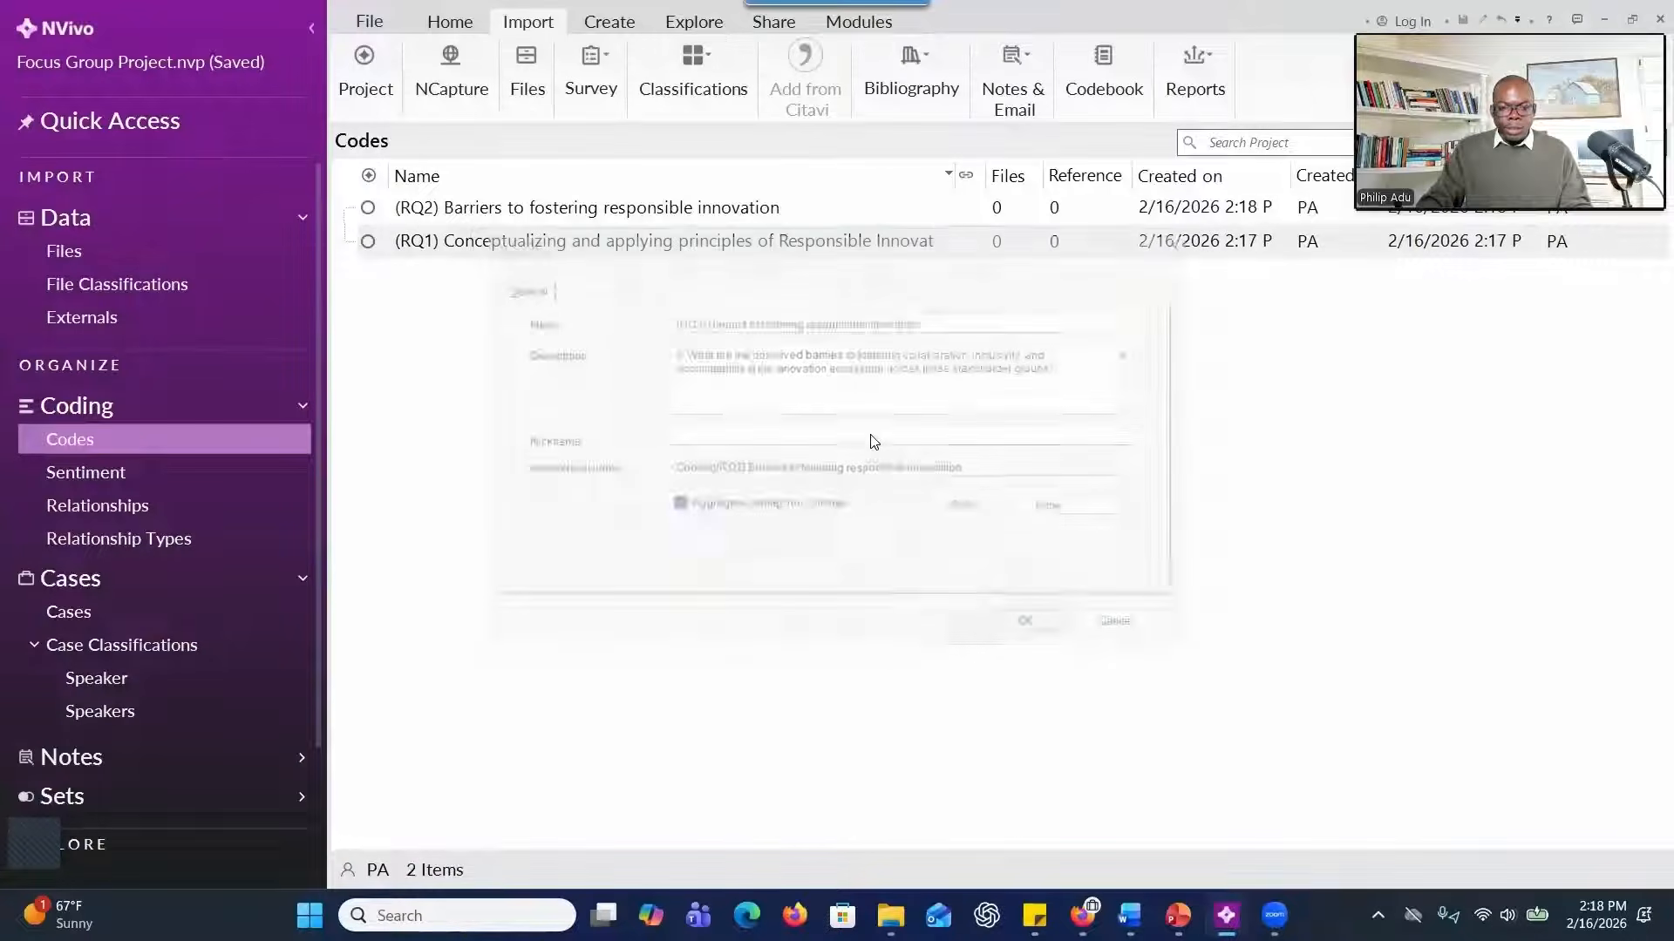
Start a third code with the third research question from Word as its description, tidying the spacing after its number.
right_click(884, 441)
click(924, 444)
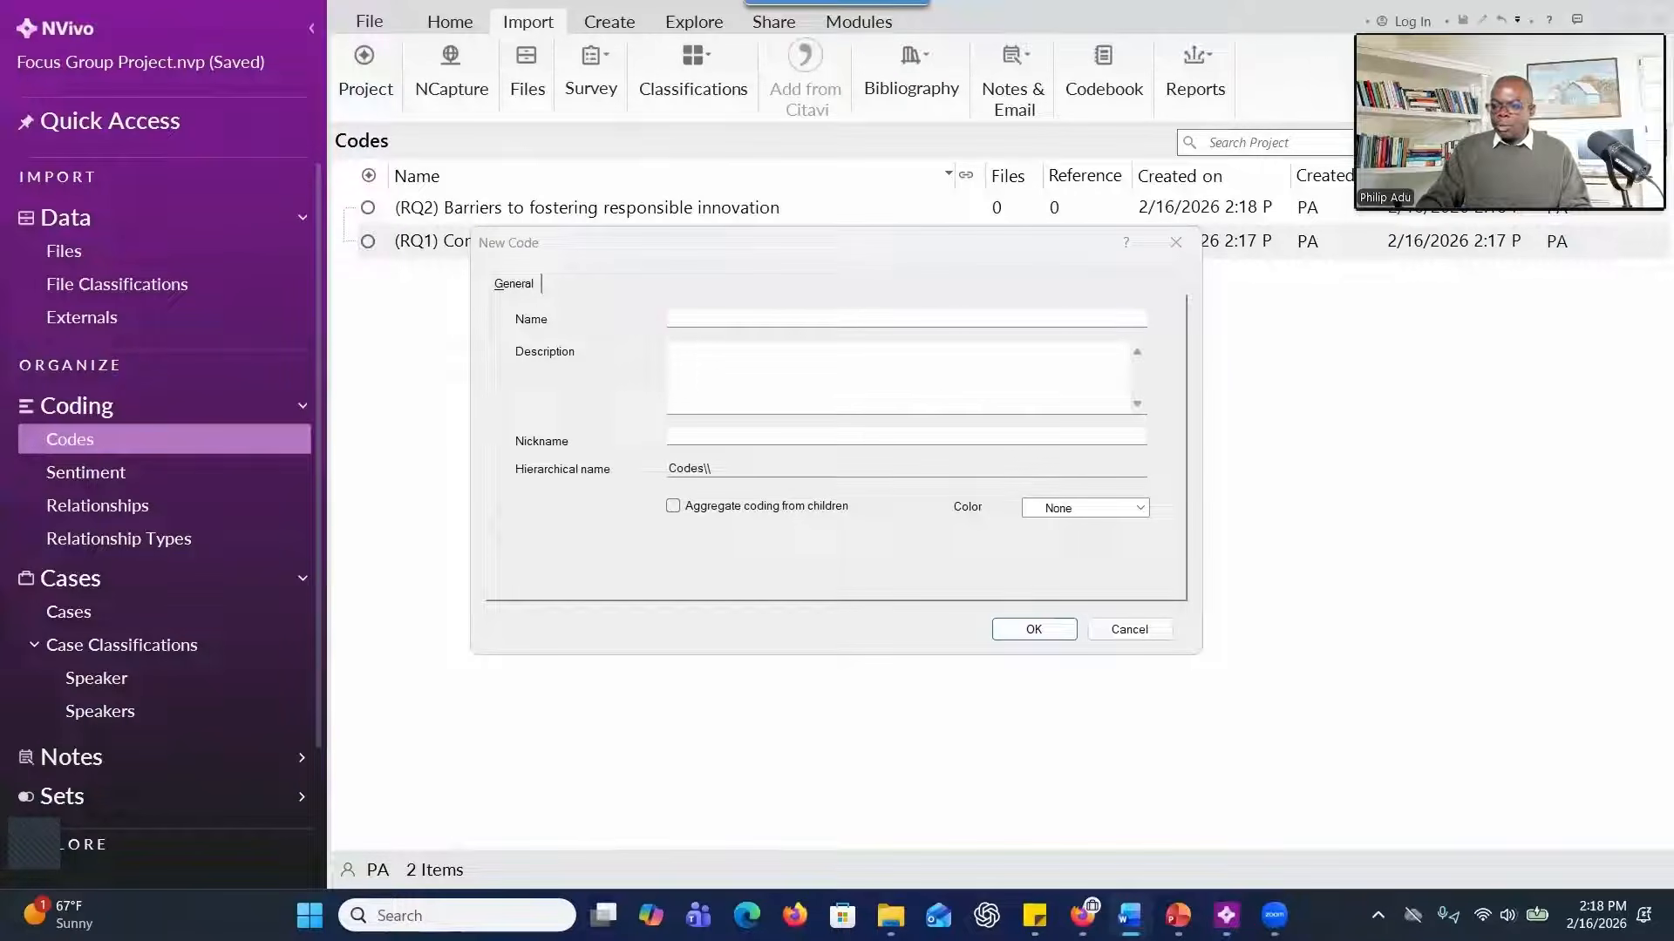
click(833, 366)
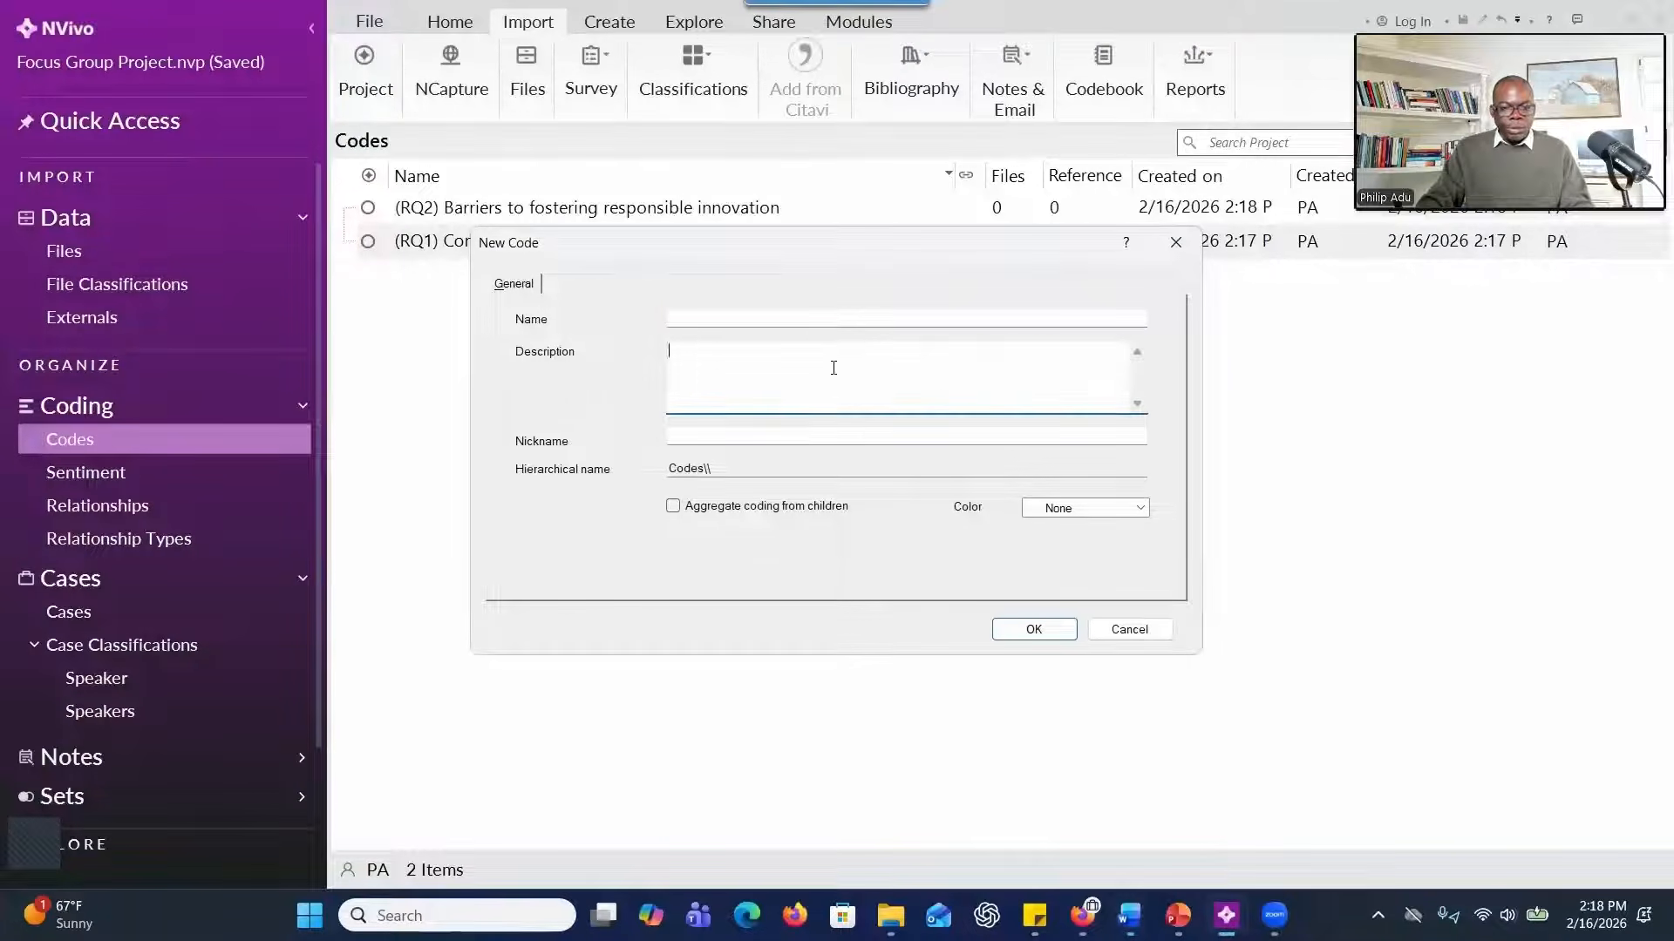
text(3.	What opportunities exist for enhancing collaboration, inclusivity, and accountability in the innovation ecosystem across these stakeholder groups?)
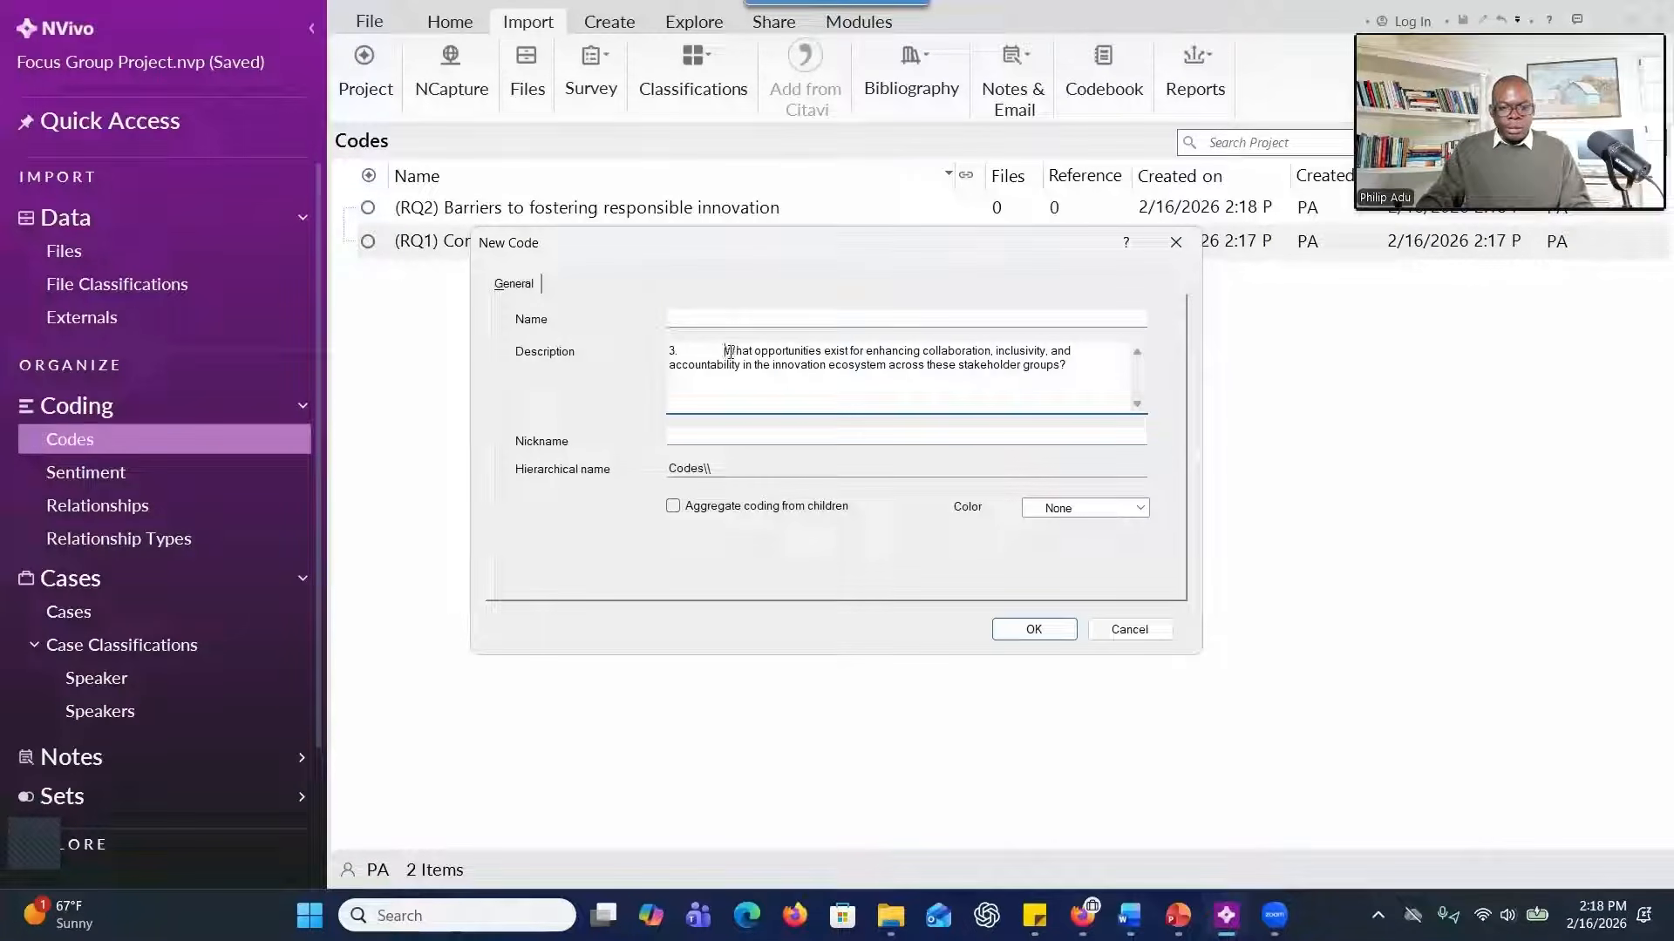
key(BackSpace)
Name the code "(RQ3) Opportunities for enhancing responsible innovation" from Word without the extra opening parenthesis, enable aggregate coding from children, and create it.
key(alt+Tab)
click(844, 320)
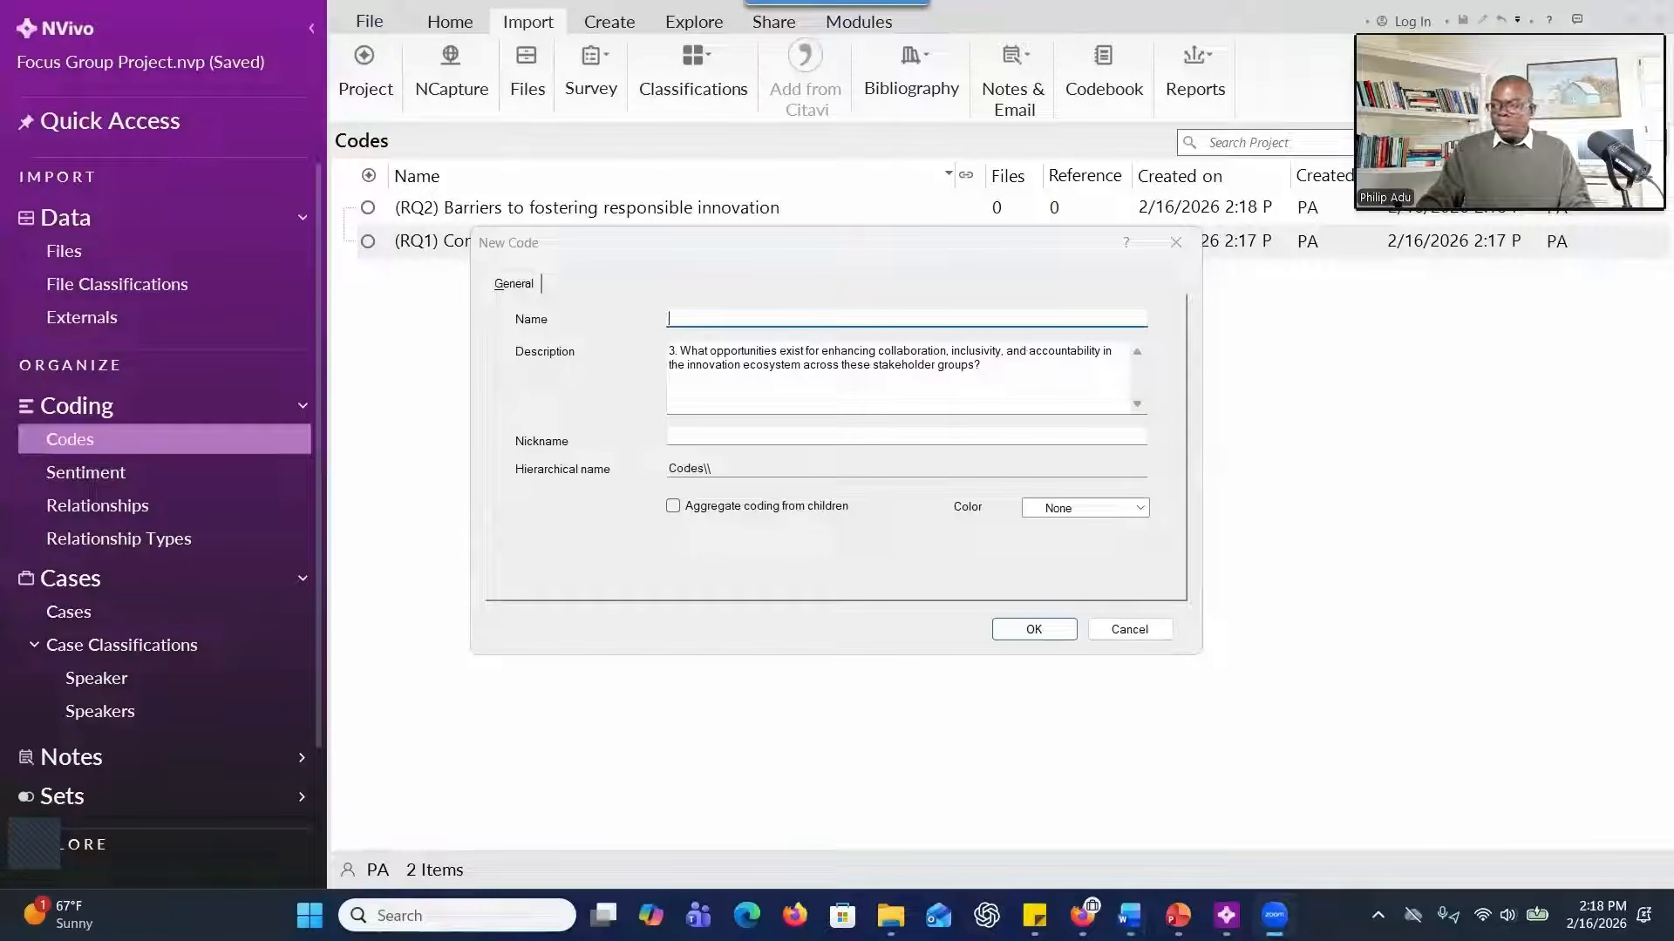
key(alt+Tab)
text((RQ3) Opportunities for enhancing responsible innovation)
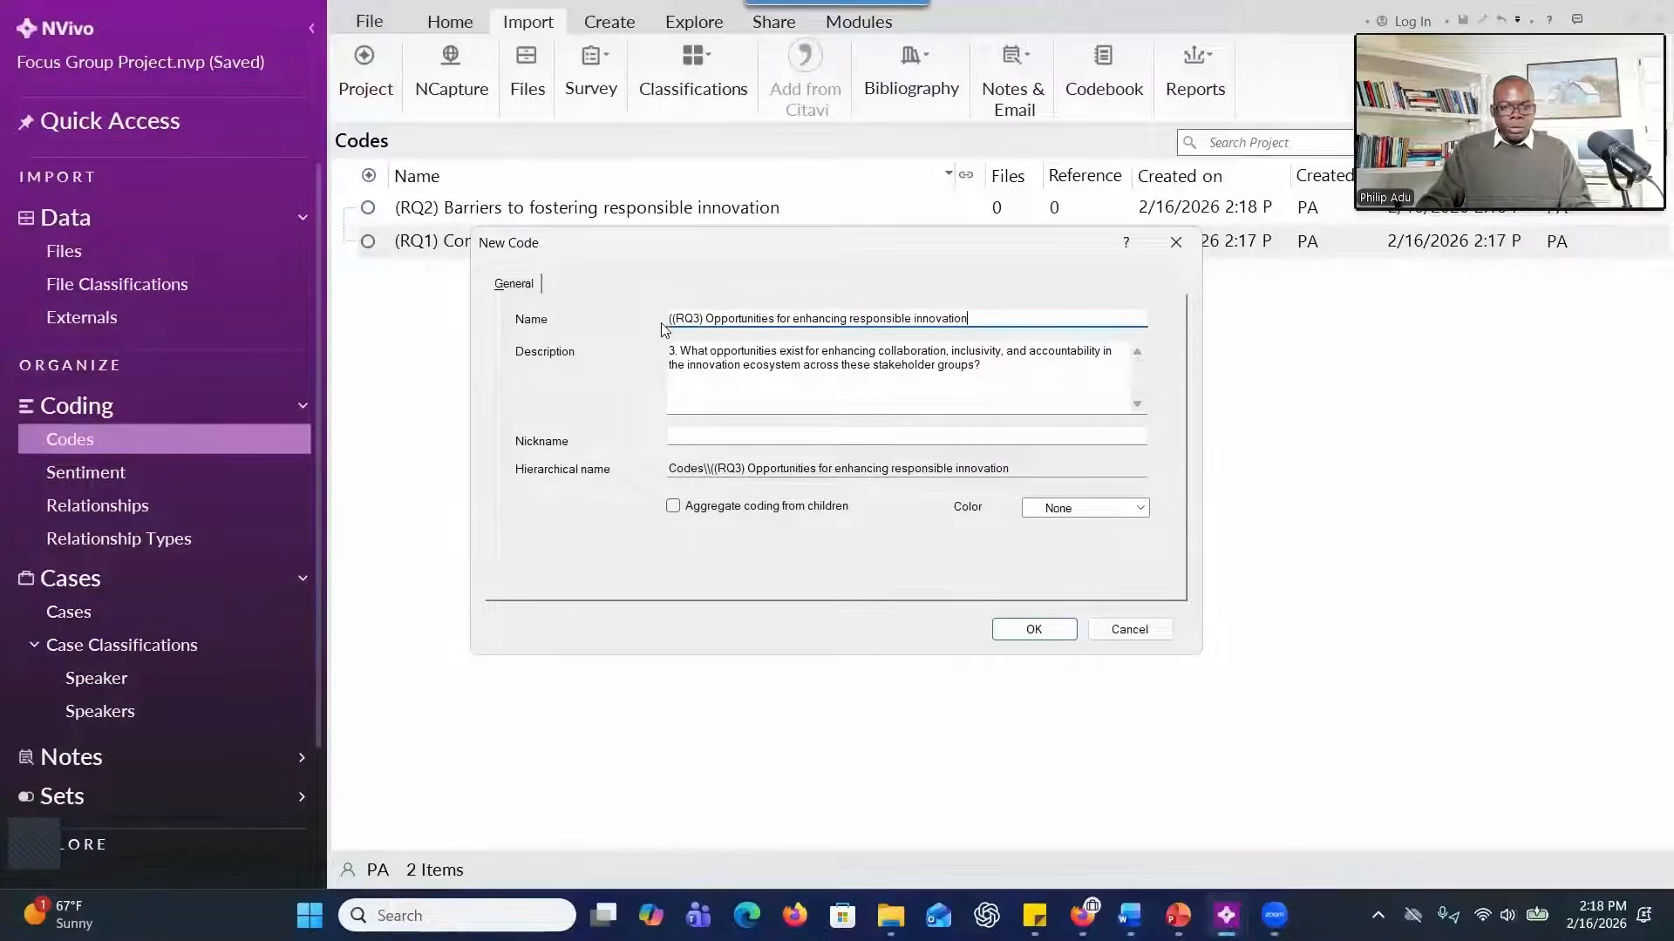
key(BackSpace)
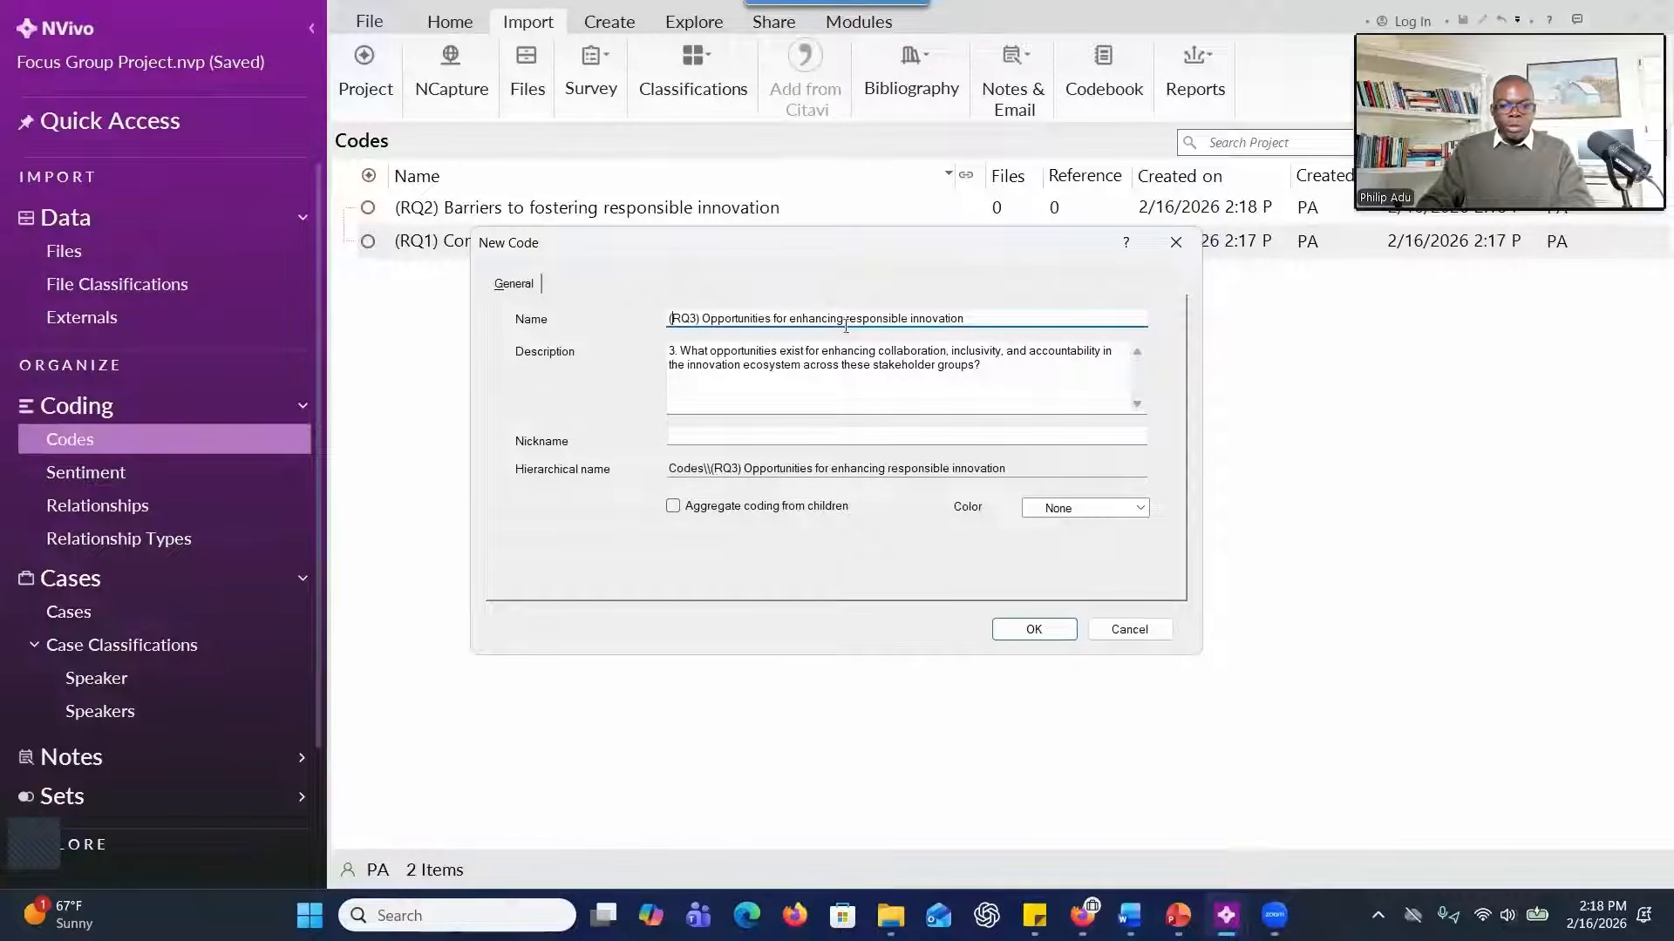
click(679, 510)
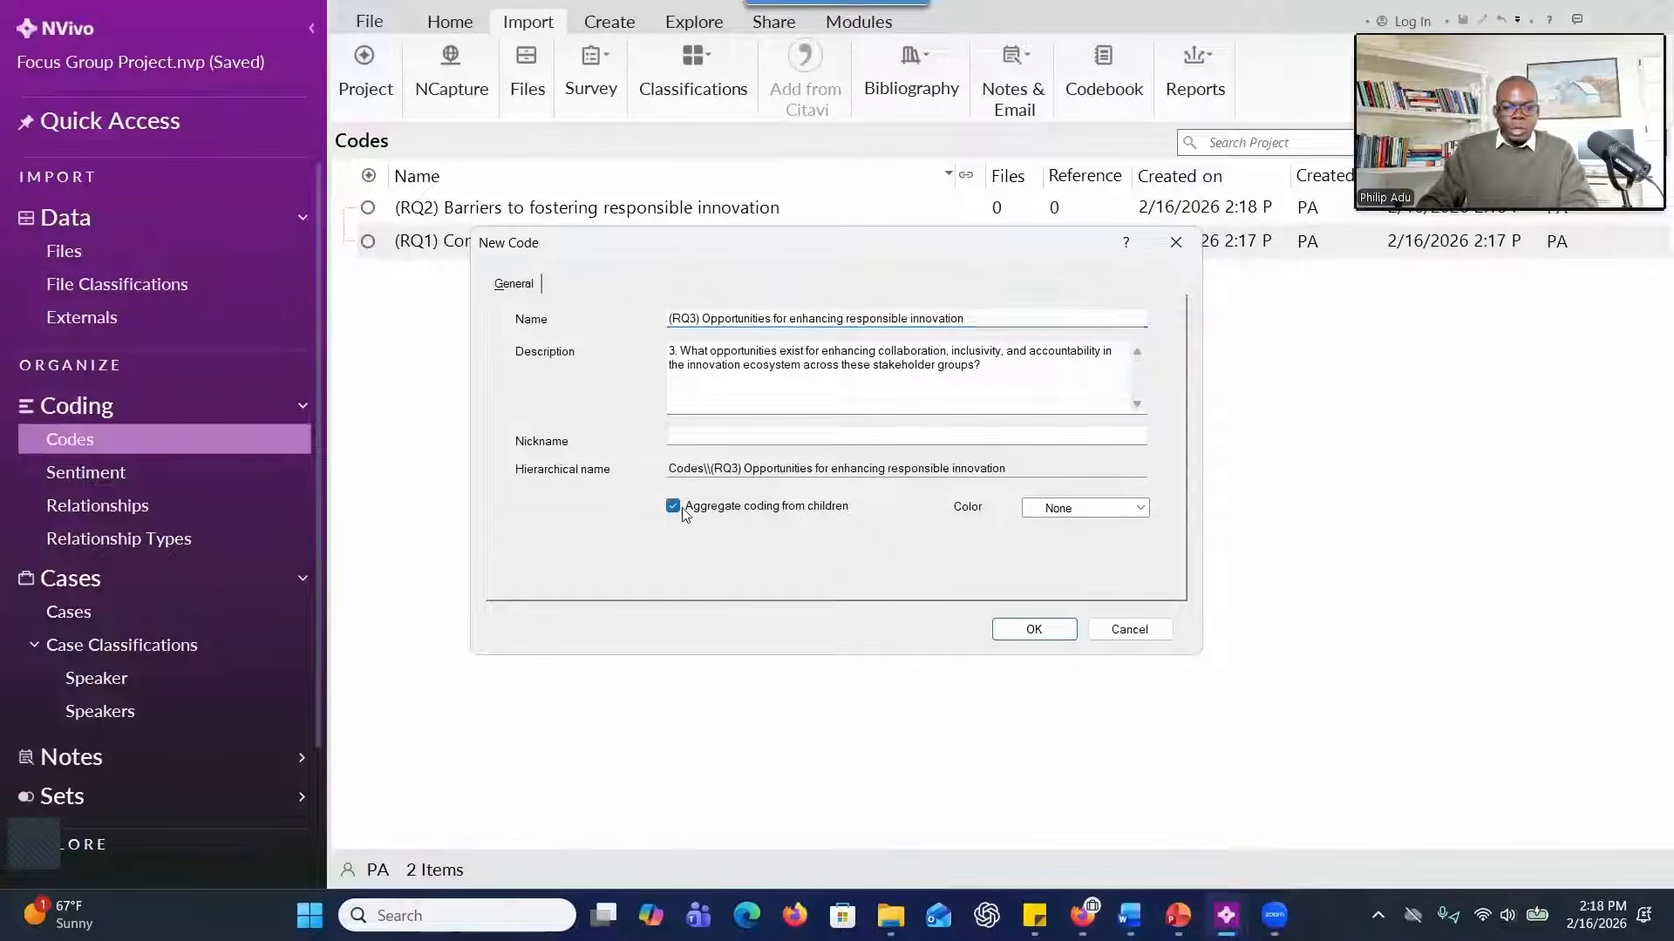
click(1019, 629)
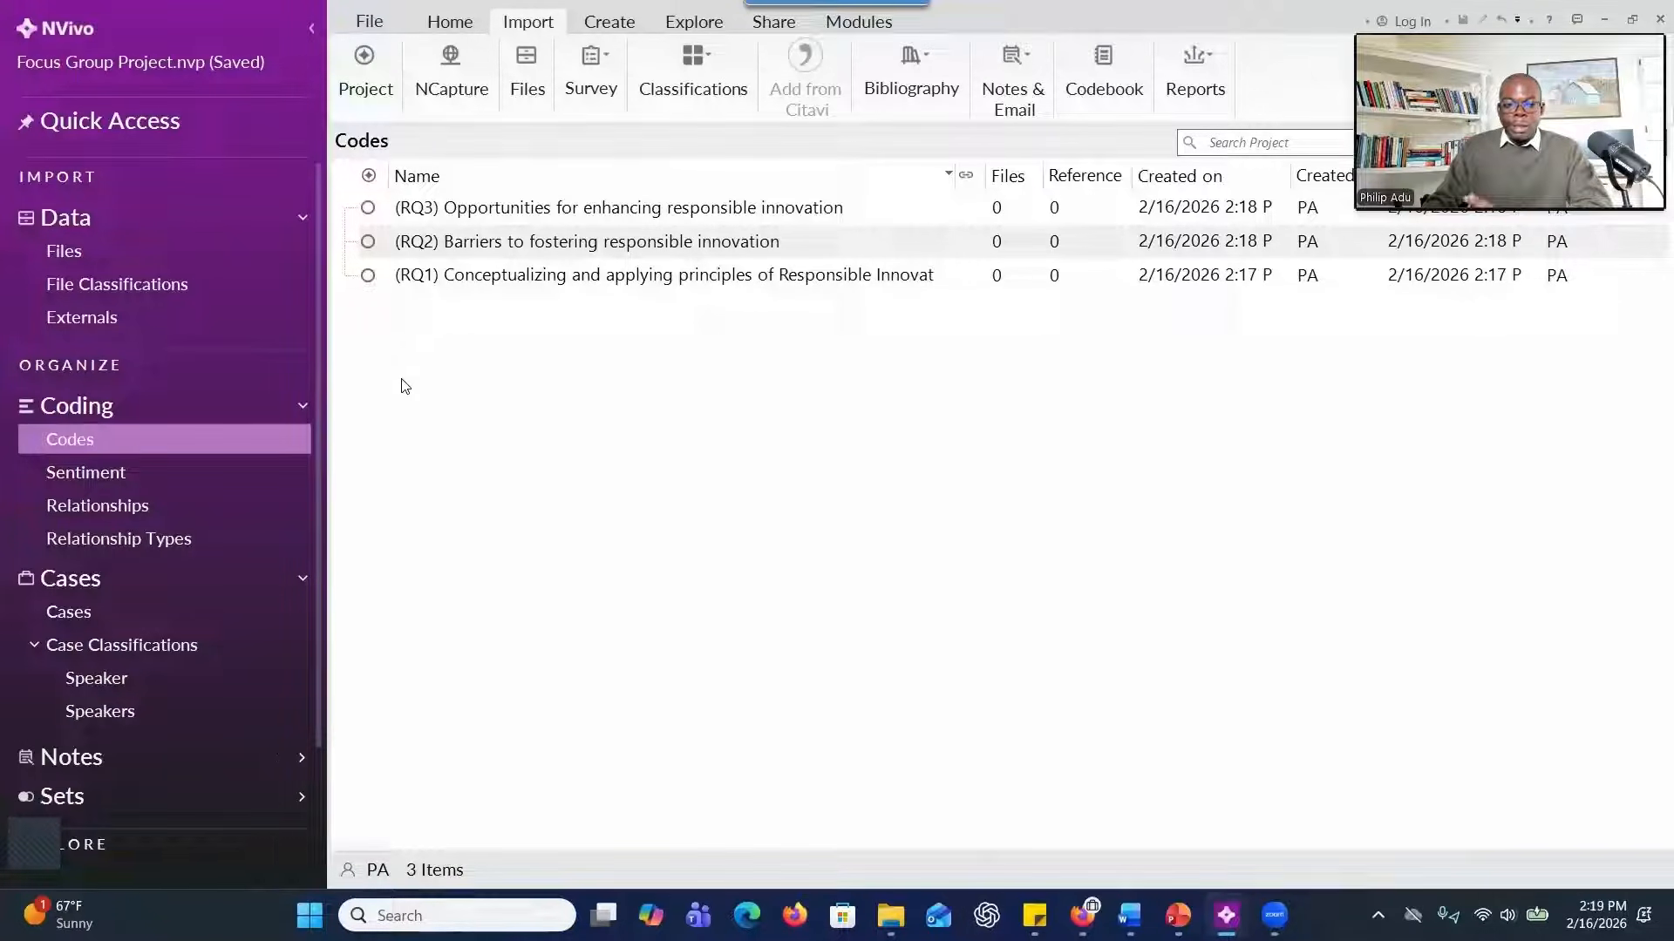
Open the Focus Group One Transcript alongside the codes list and go to its Section 1 discussion.
click(92, 252)
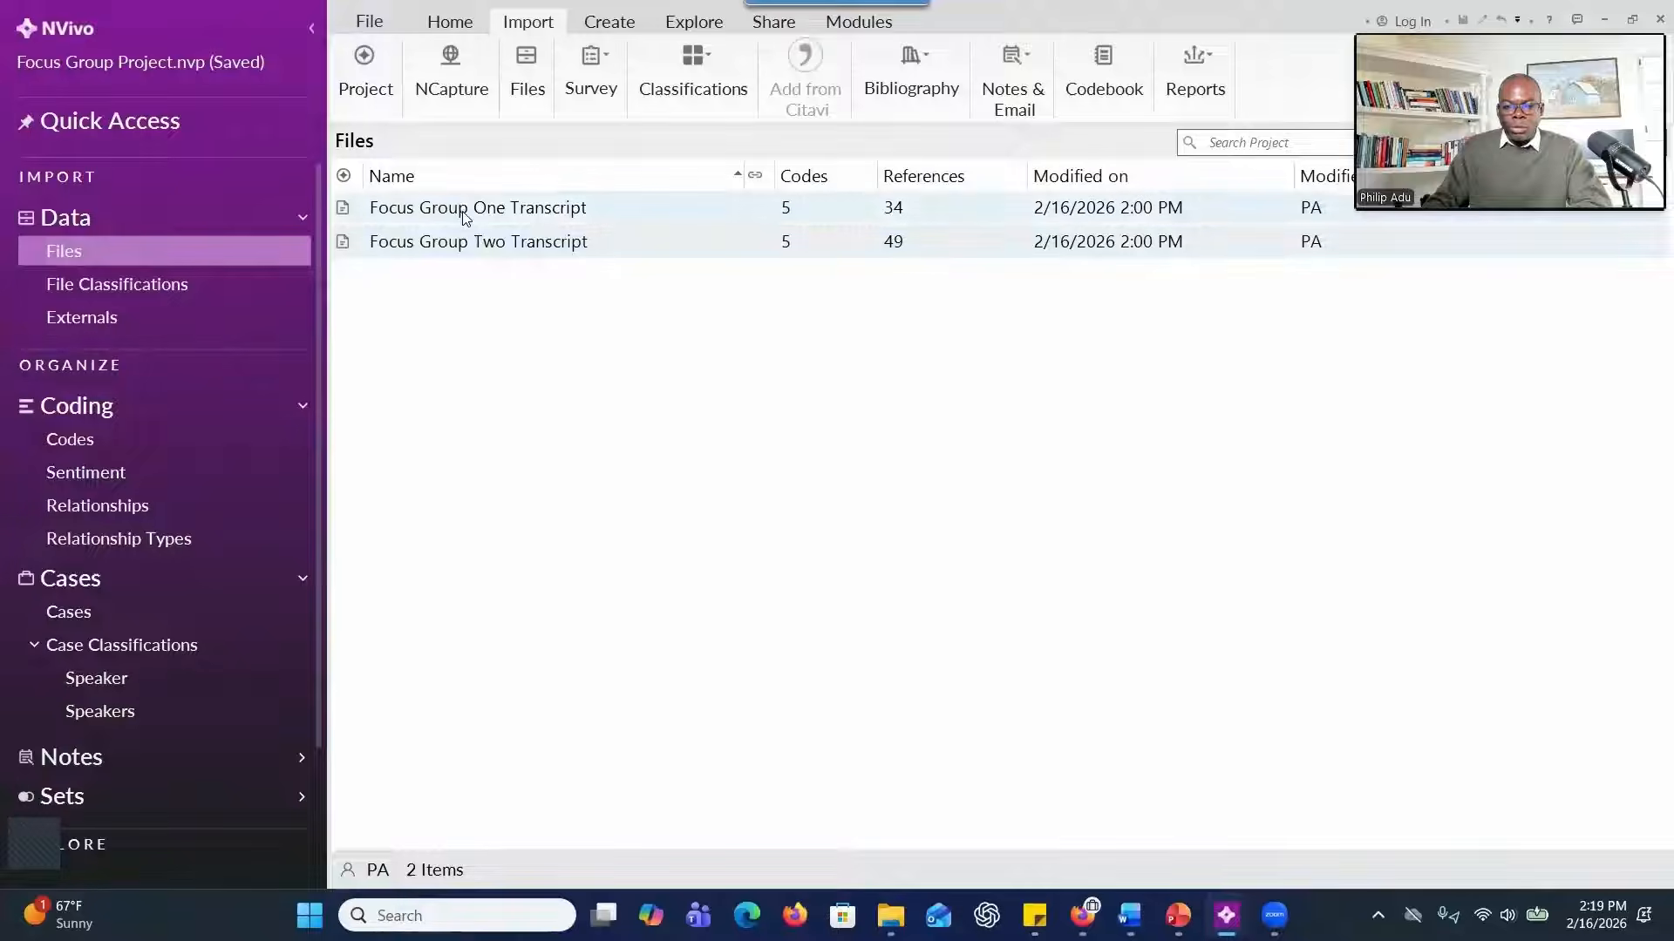
click(462, 212)
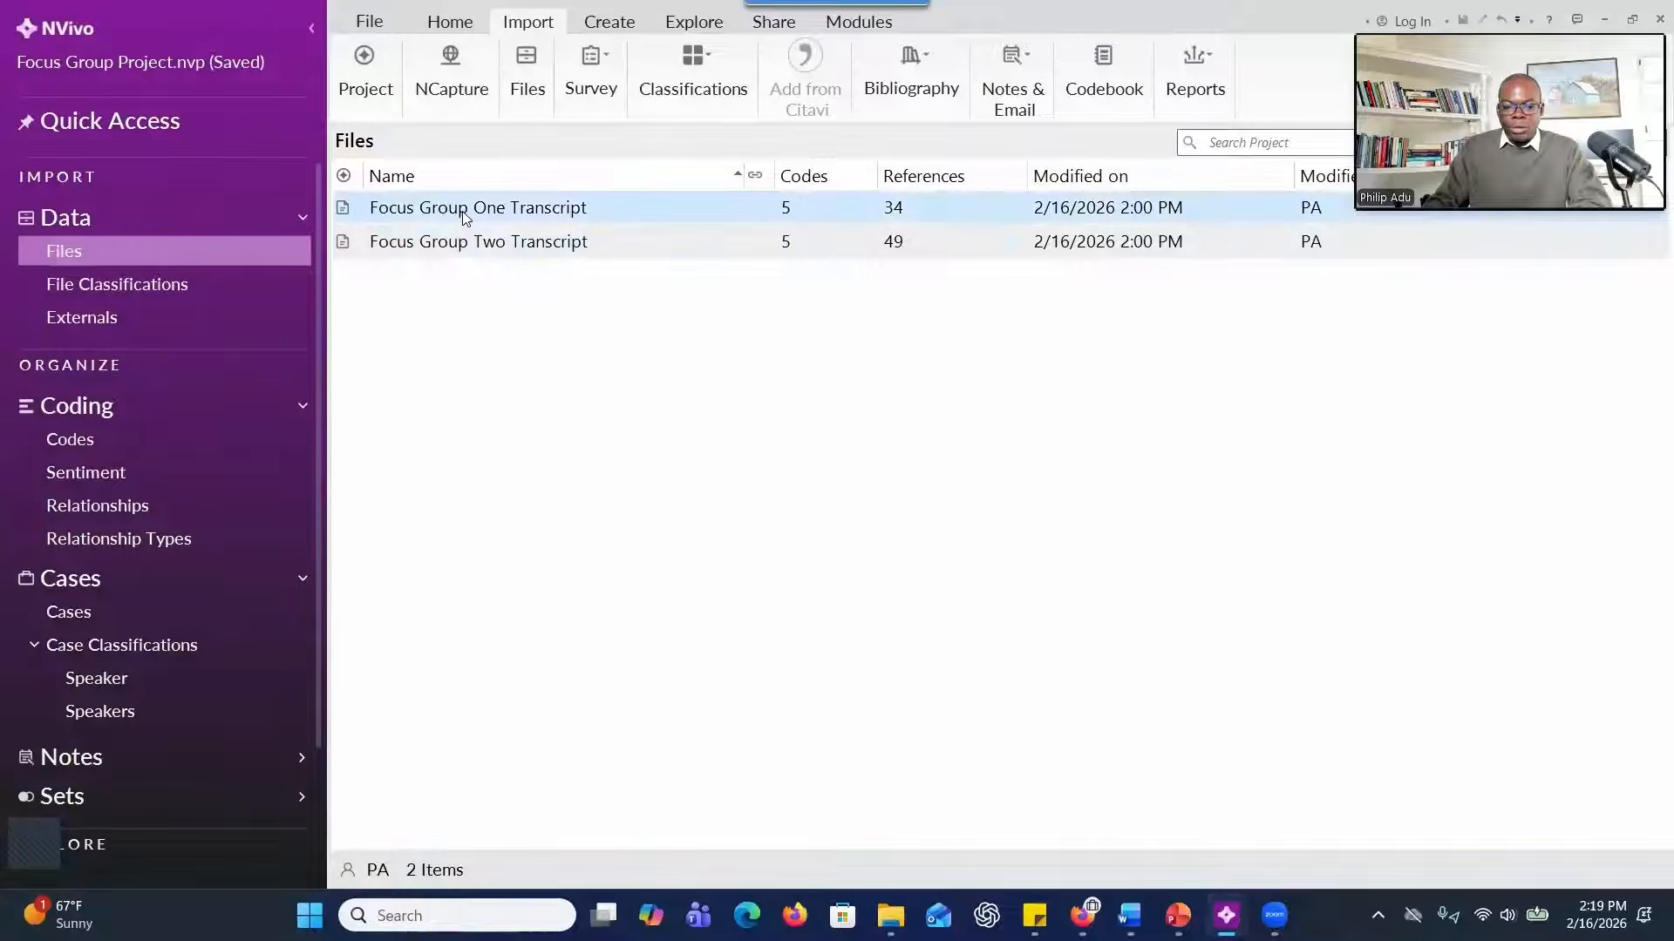
double_click(464, 214)
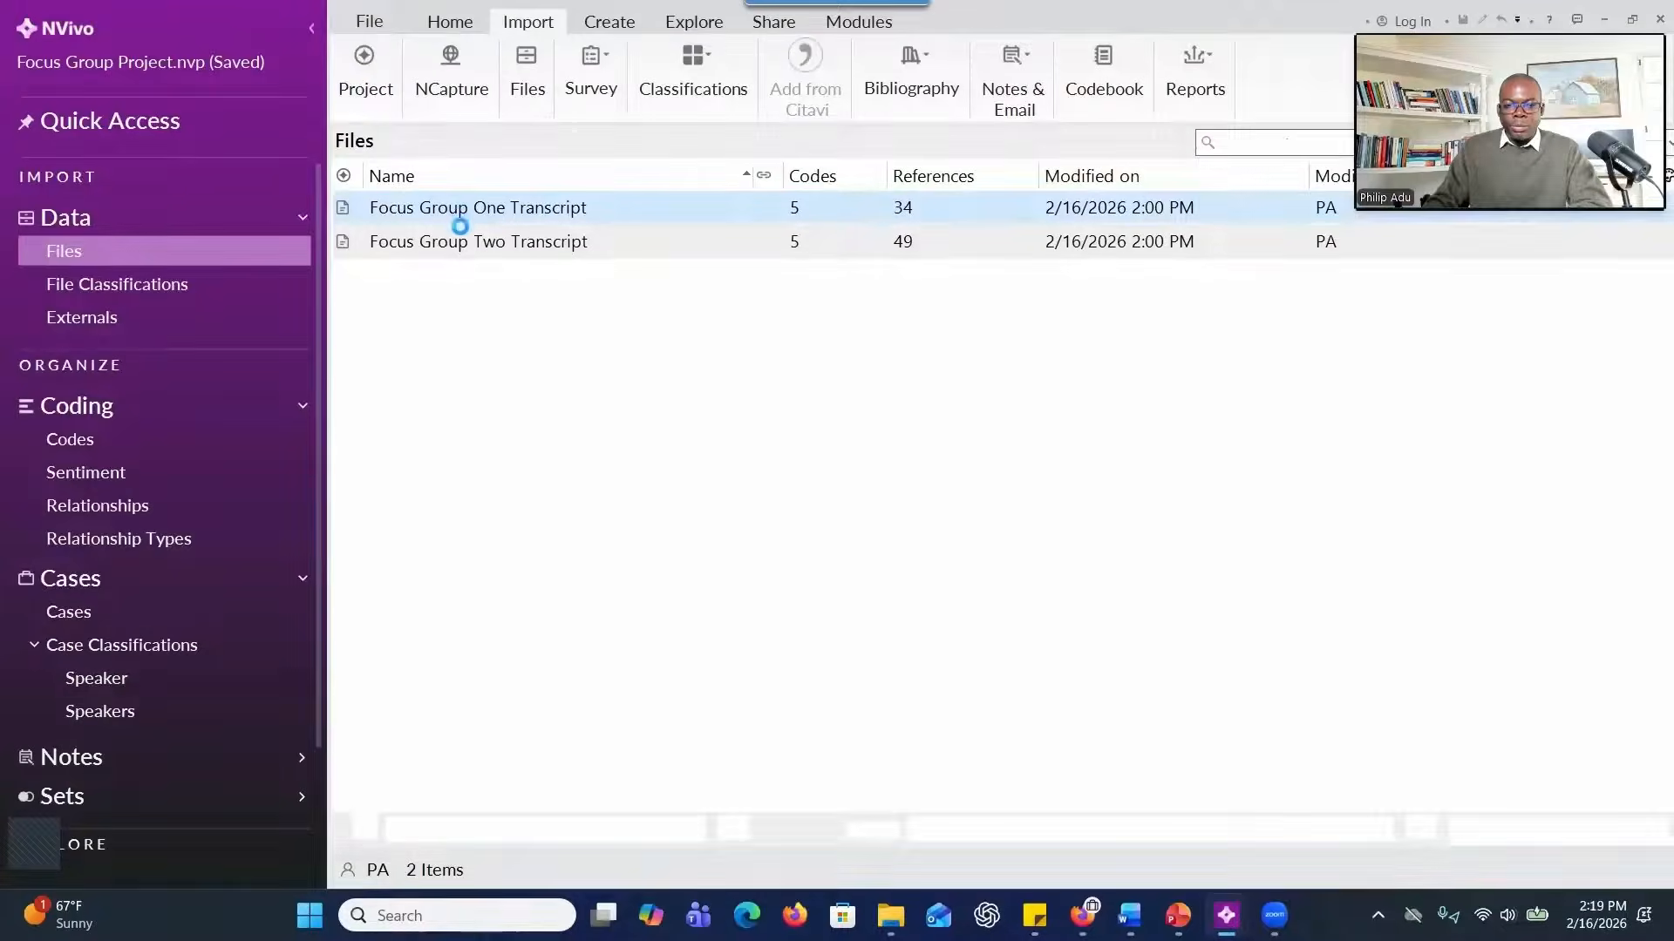
click(80, 442)
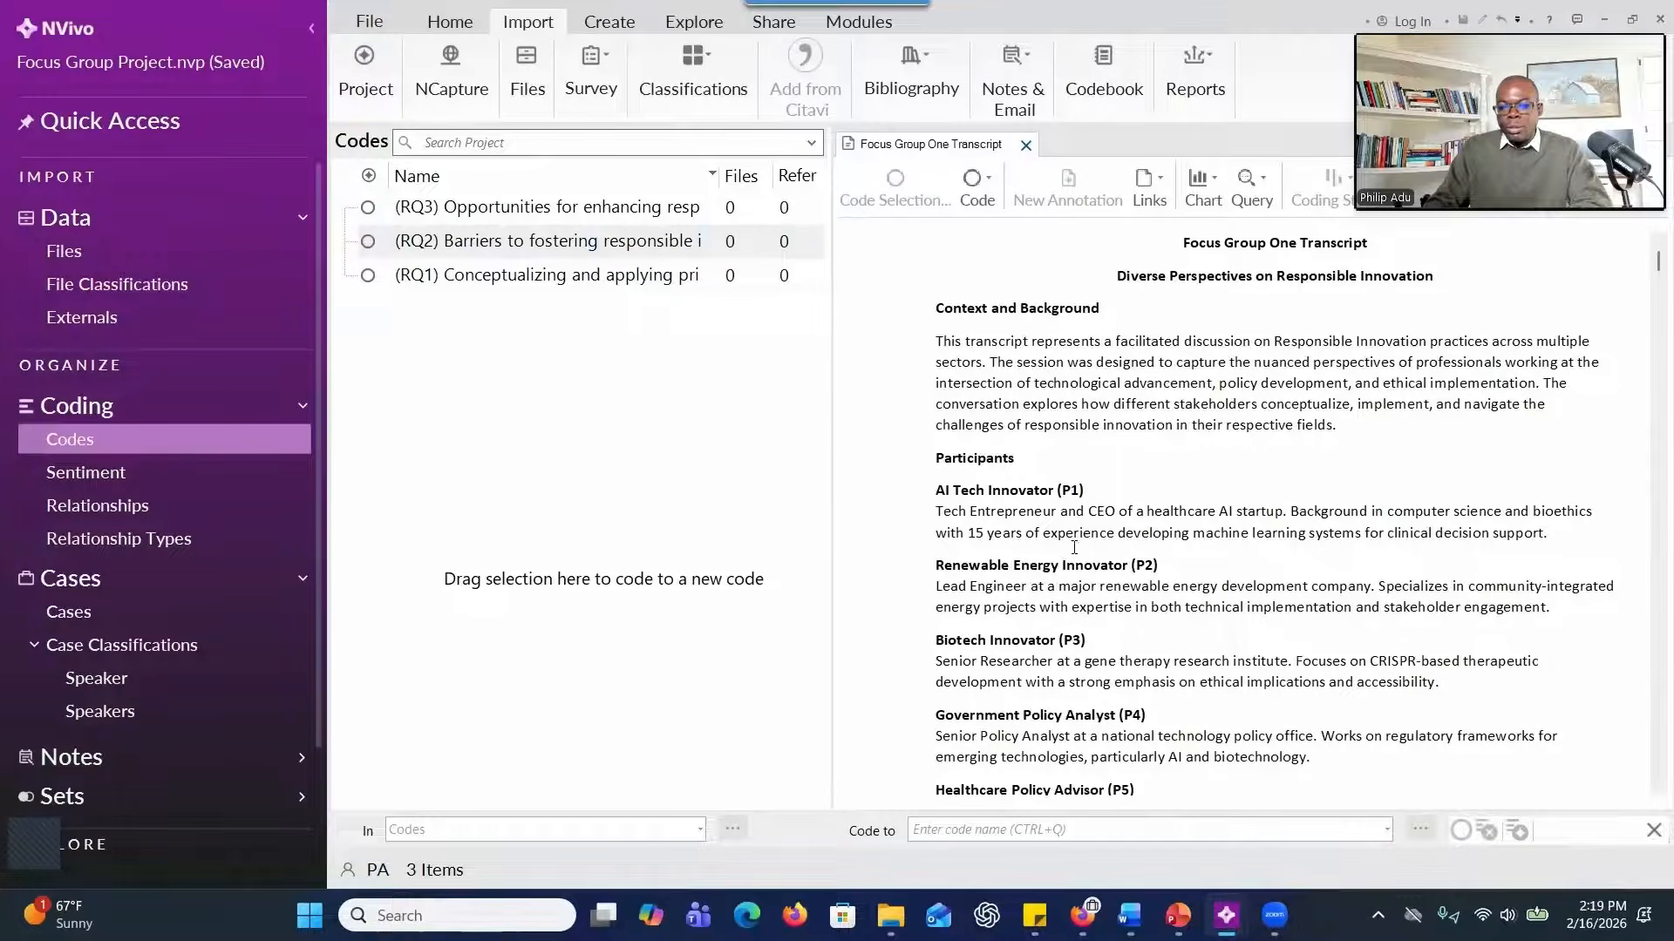
scroll(1022, 552, down, 7)
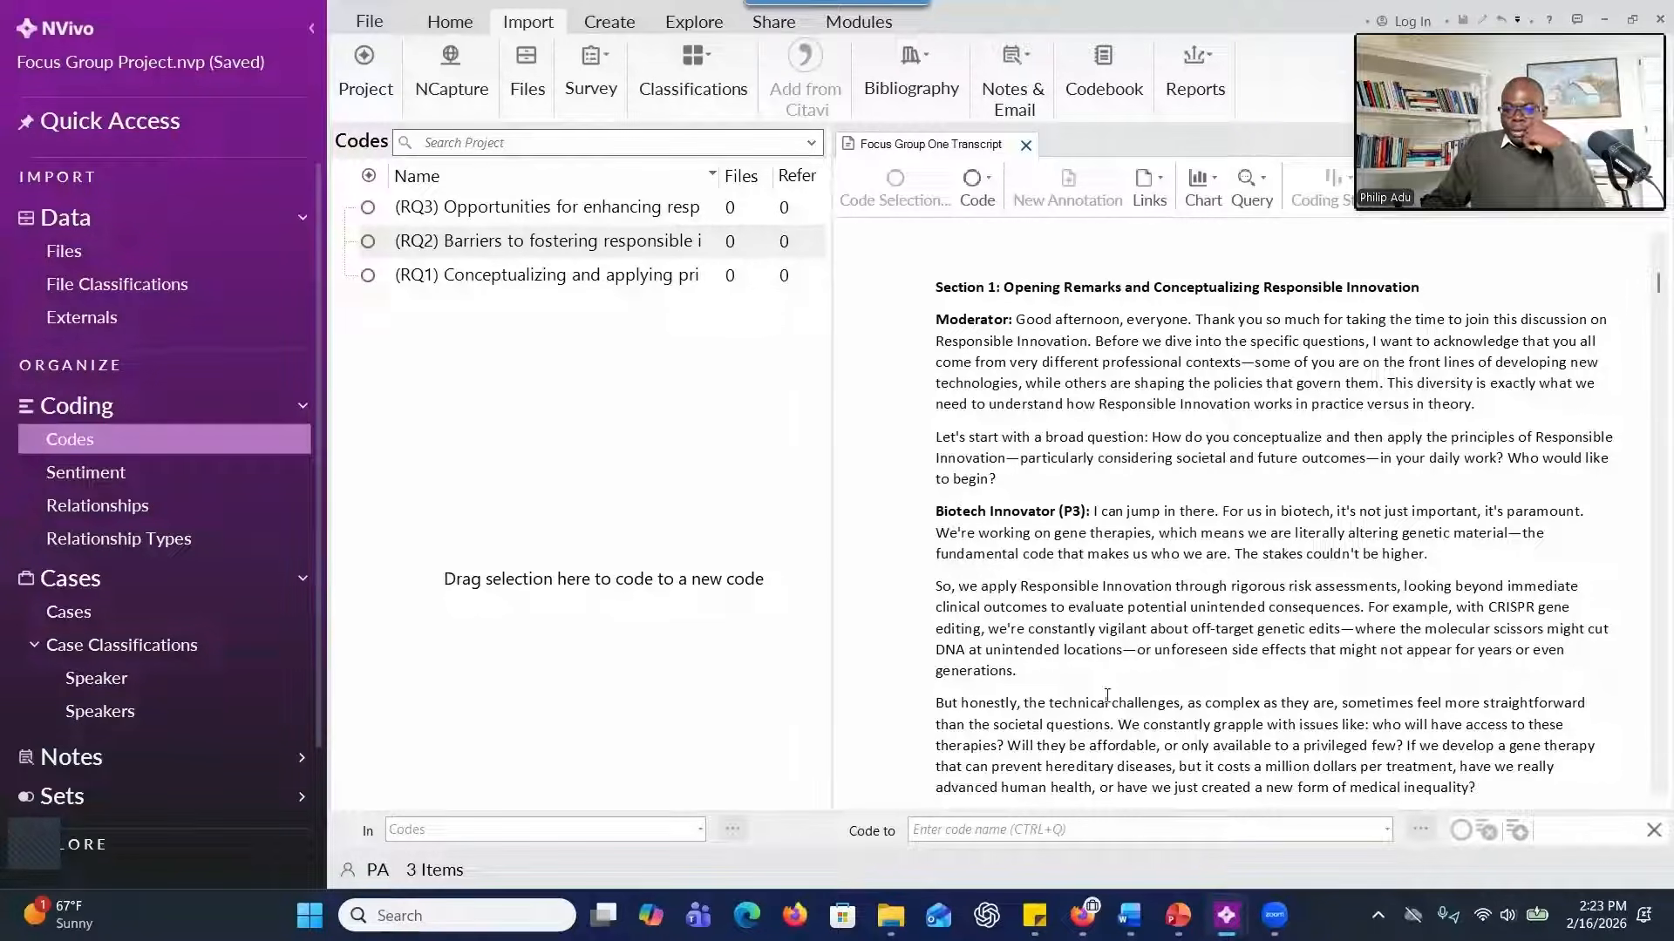
Bring up the Focus Group_Responsible Innovation Themes project window and move it off this screen.
mouse_move(1221, 911)
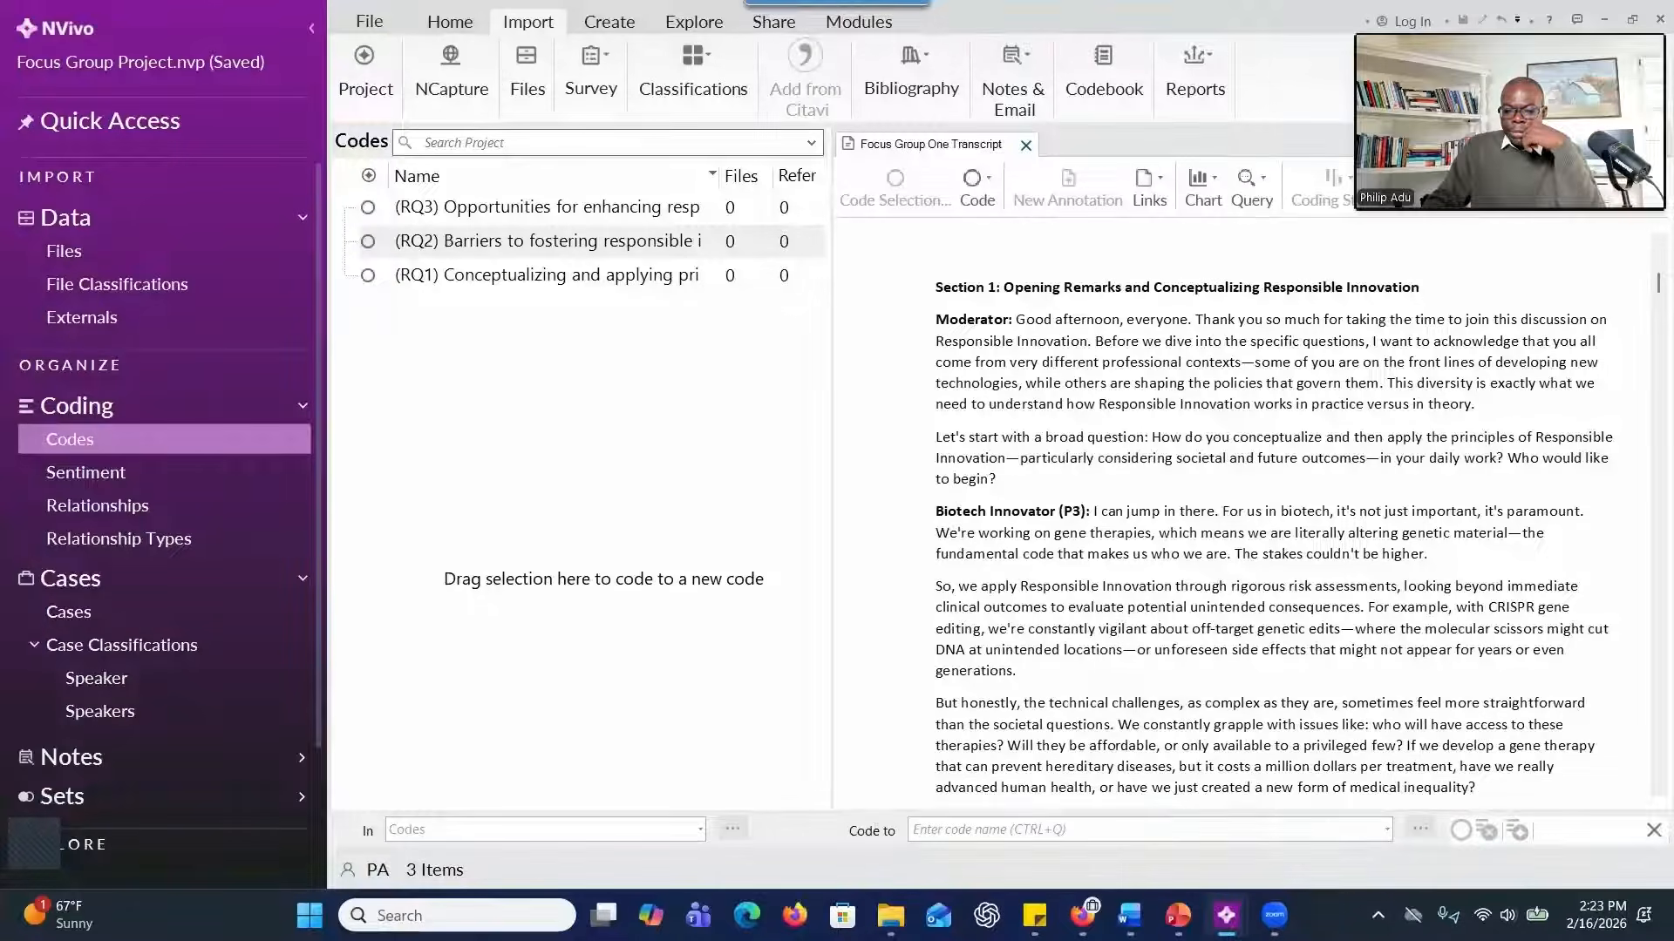
click(1225, 806)
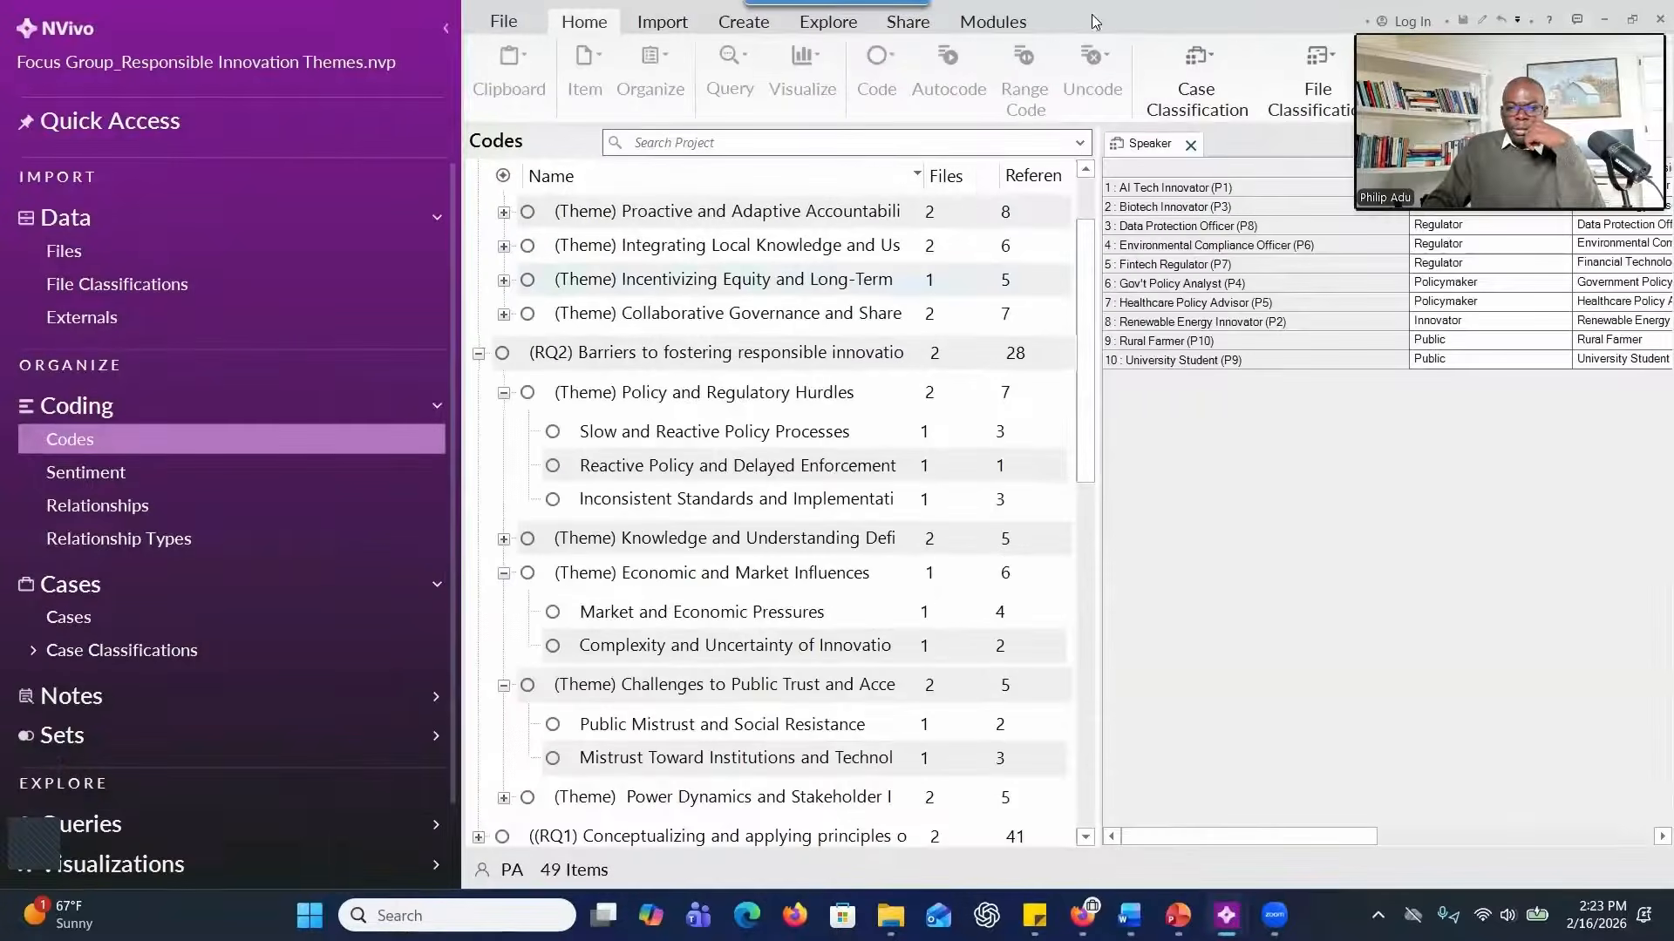
drag(1095, 16, 1673, 16)
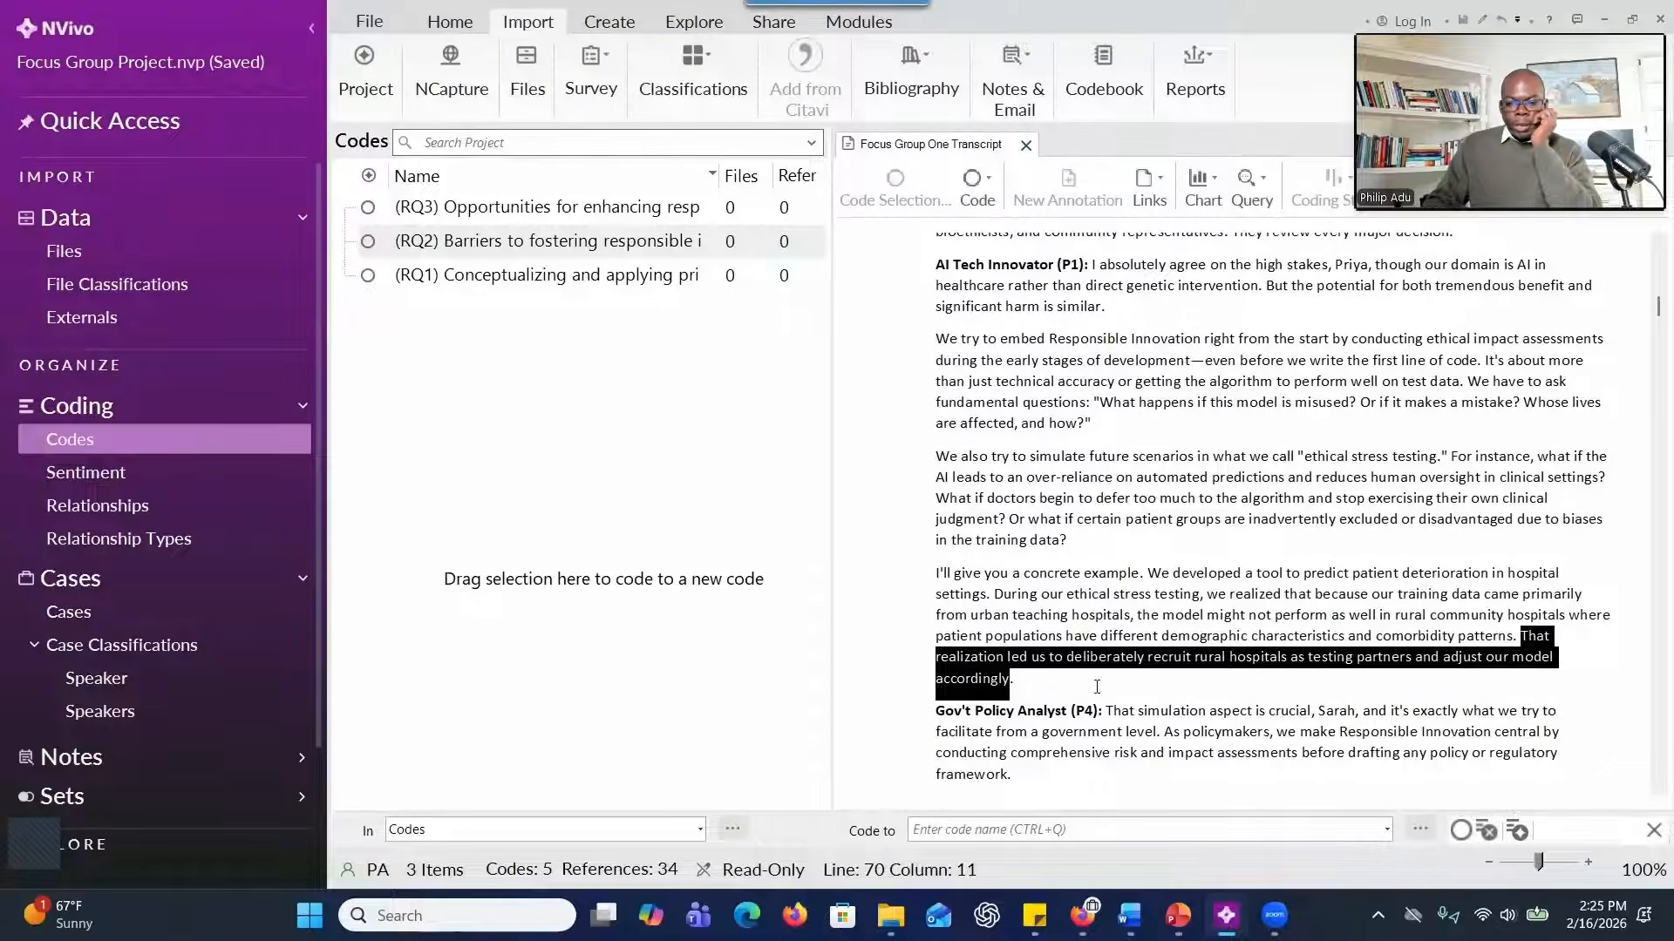
Create an "Equity and Inclusion" child code under RQ1 with aggregate coding from children, and code P1's rural hospitals sentence to it.
scroll(1046, 663, down, 1)
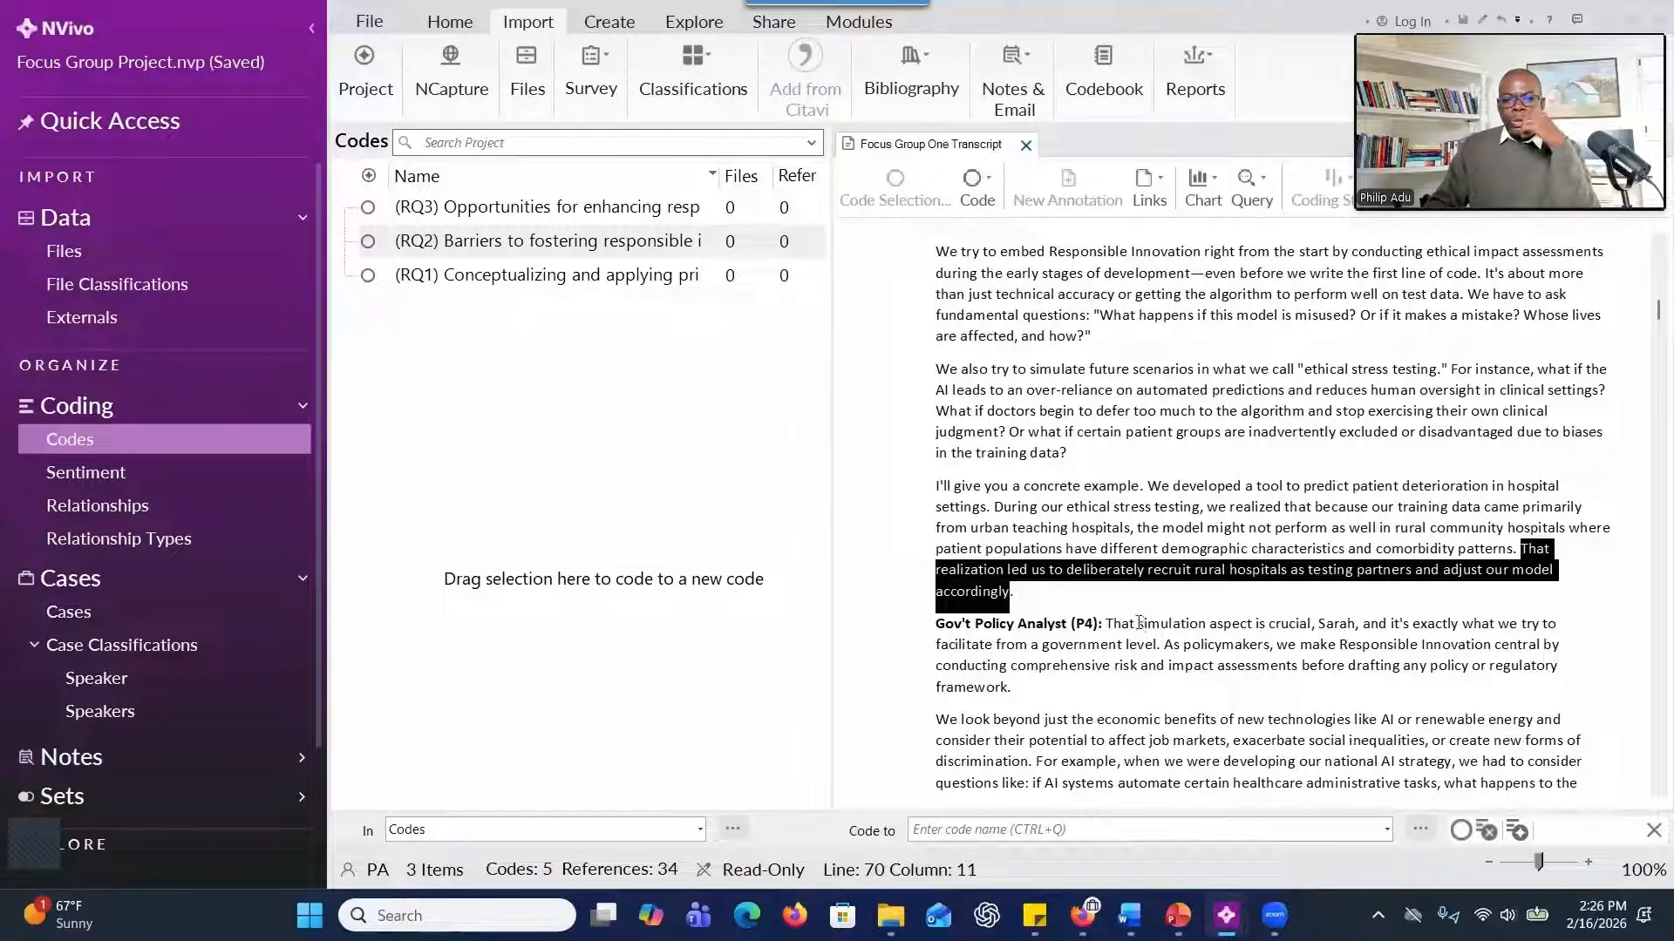
click(543, 276)
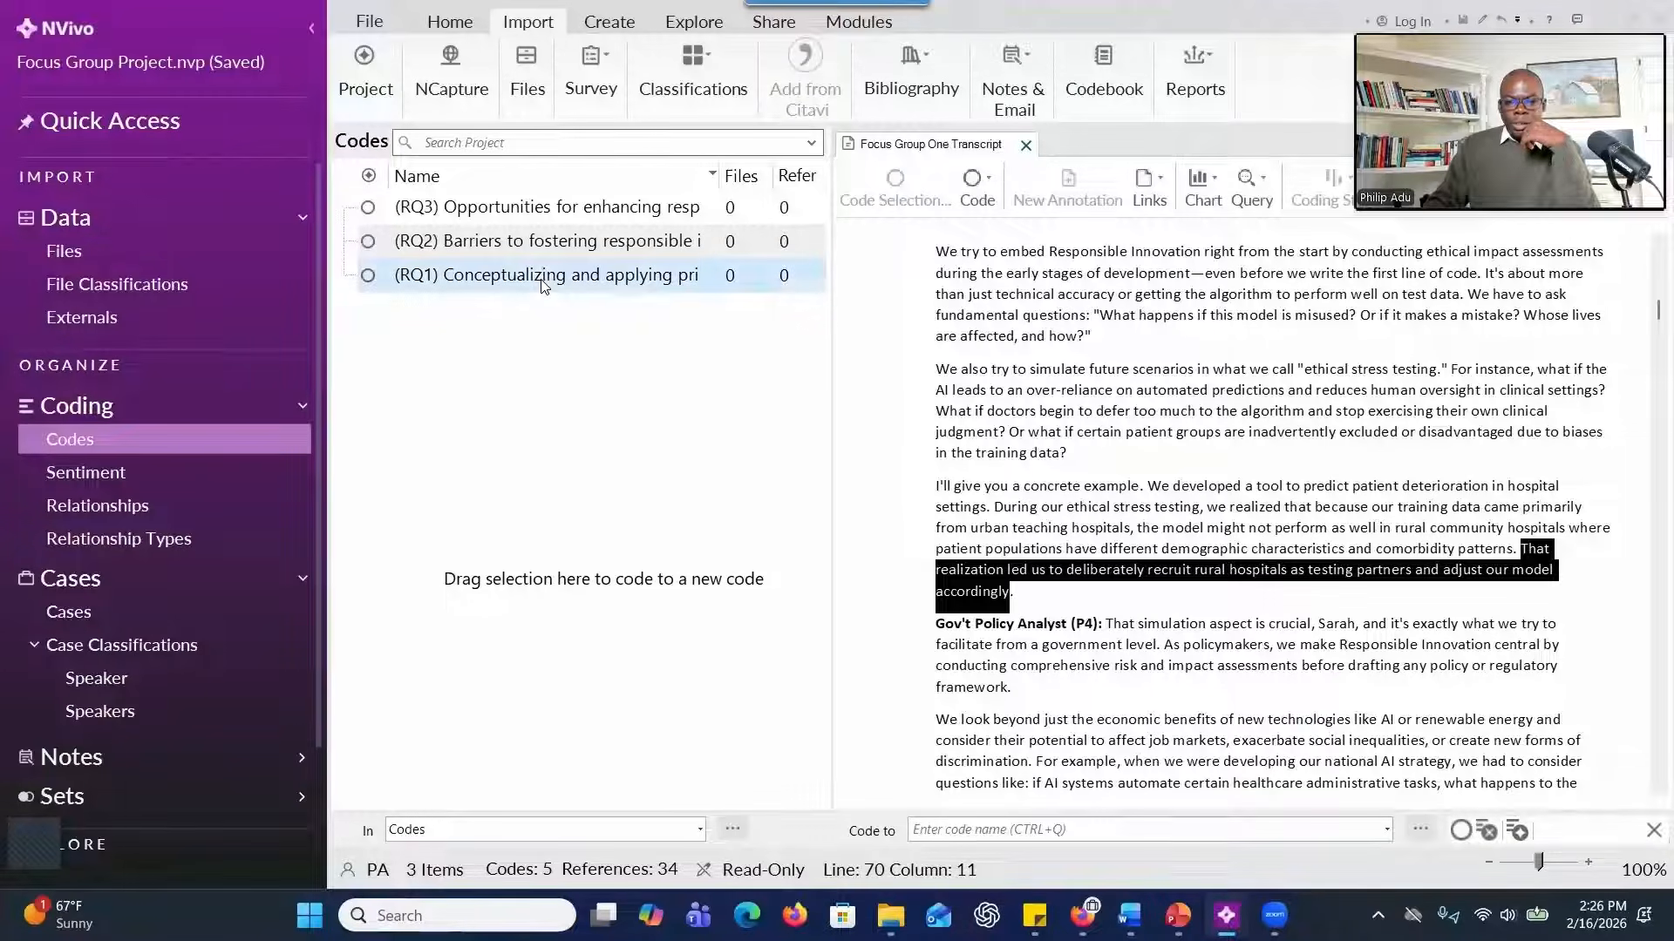
right_click(542, 276)
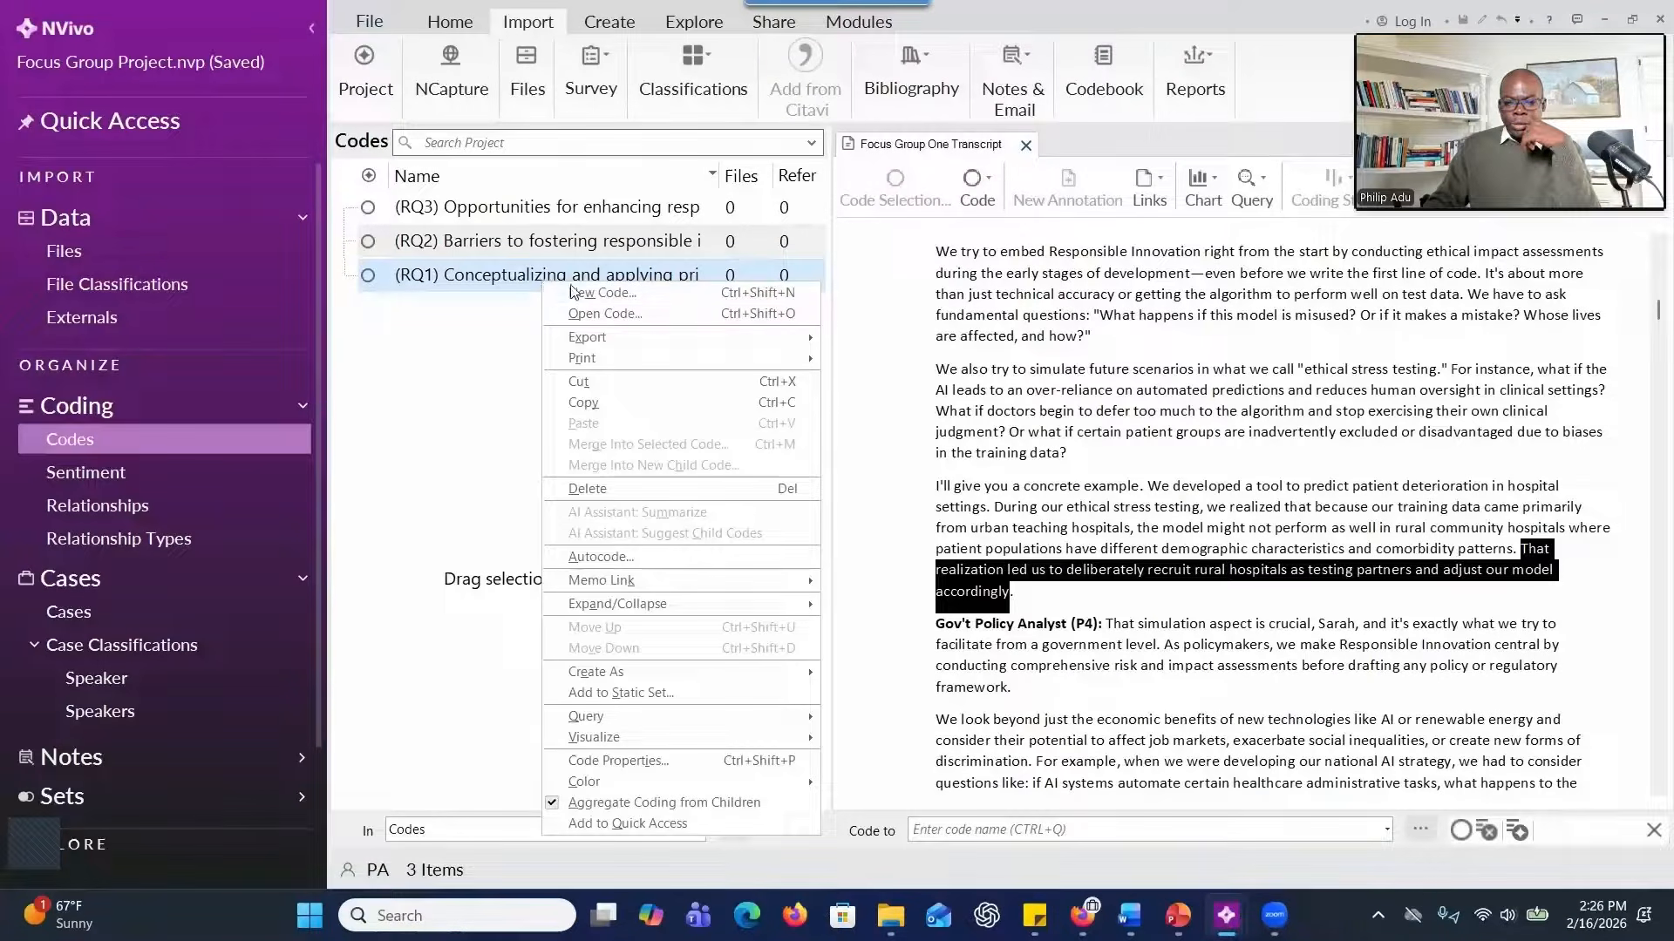
click(596, 300)
text(Equity and Inclusion)
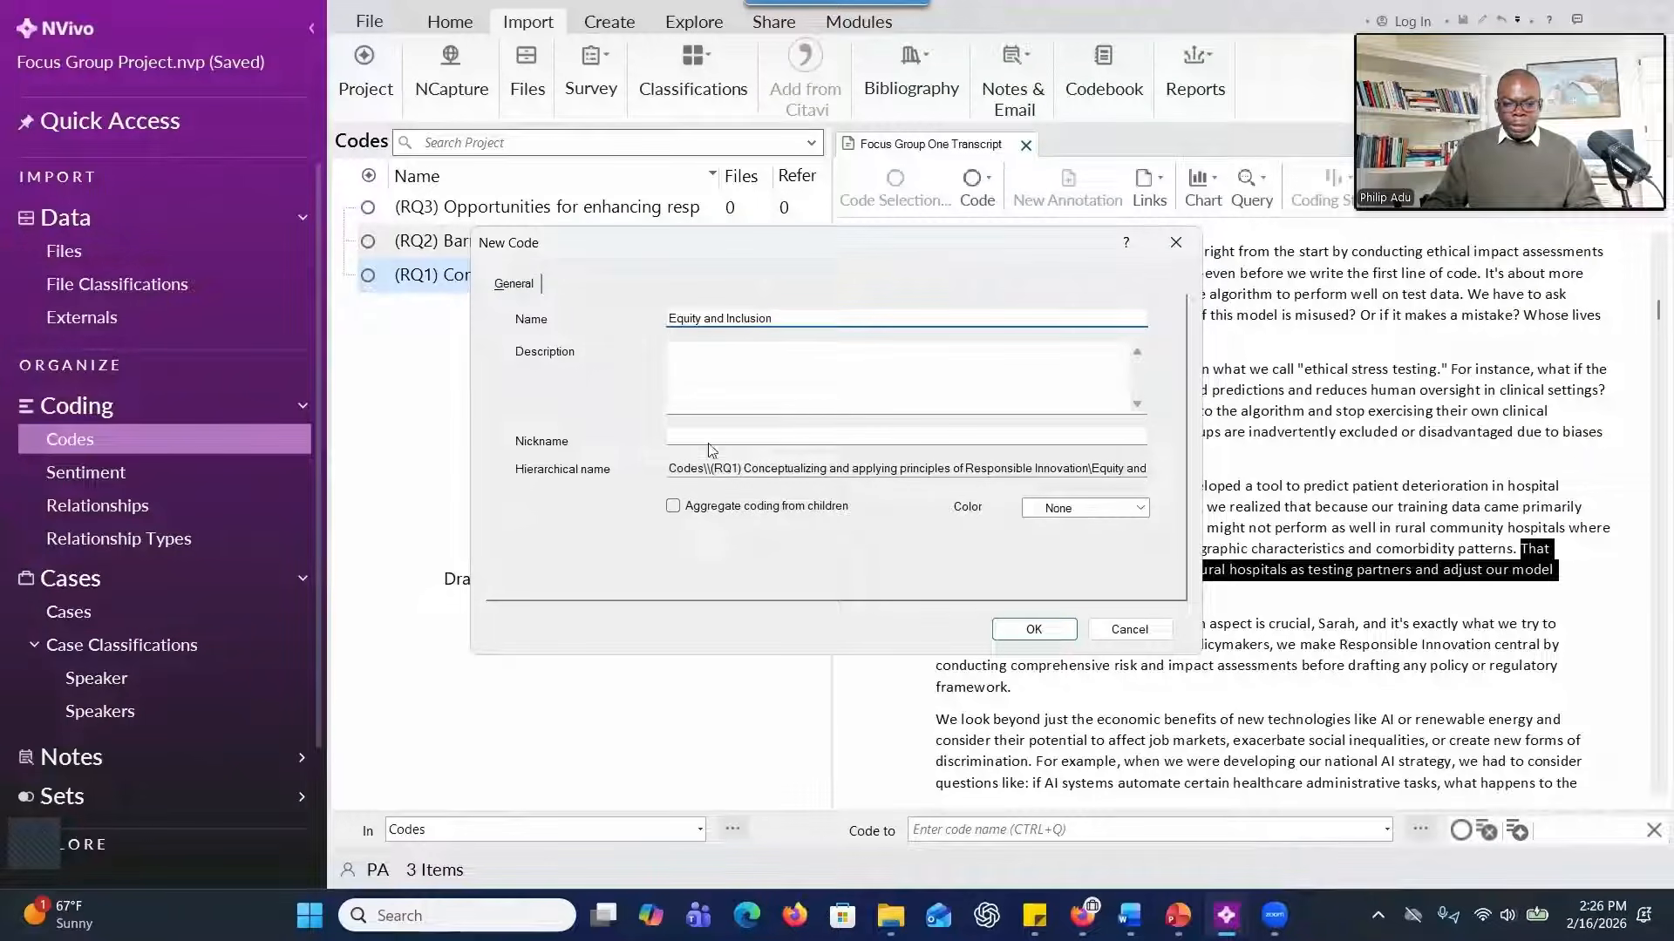
click(673, 508)
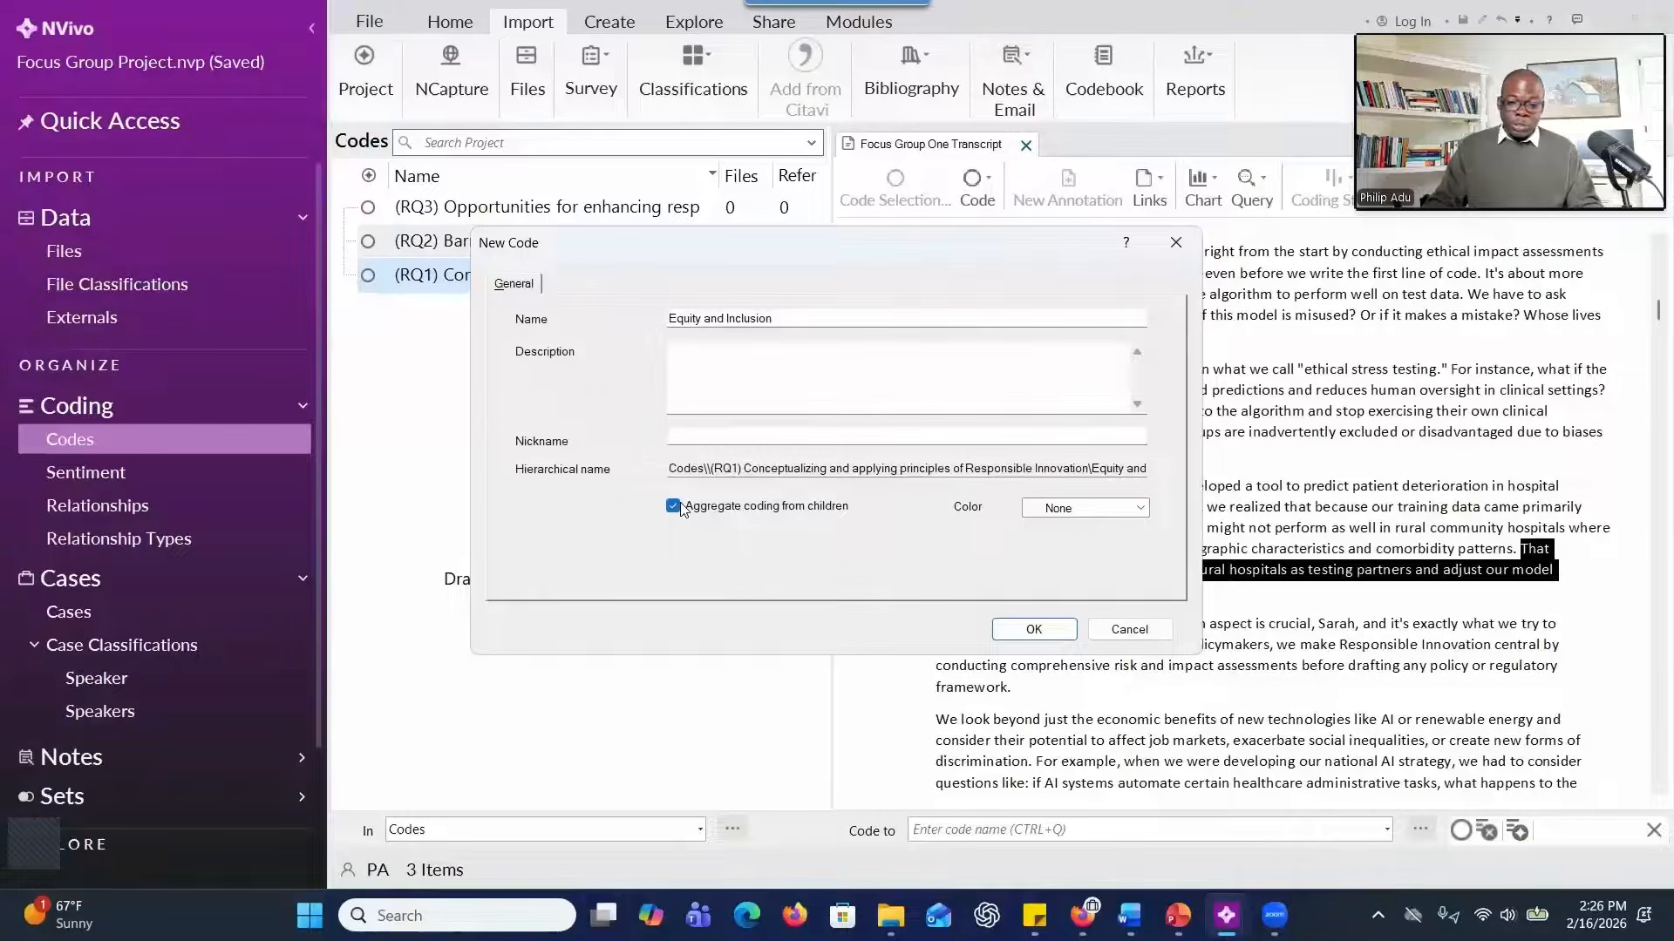
click(1019, 629)
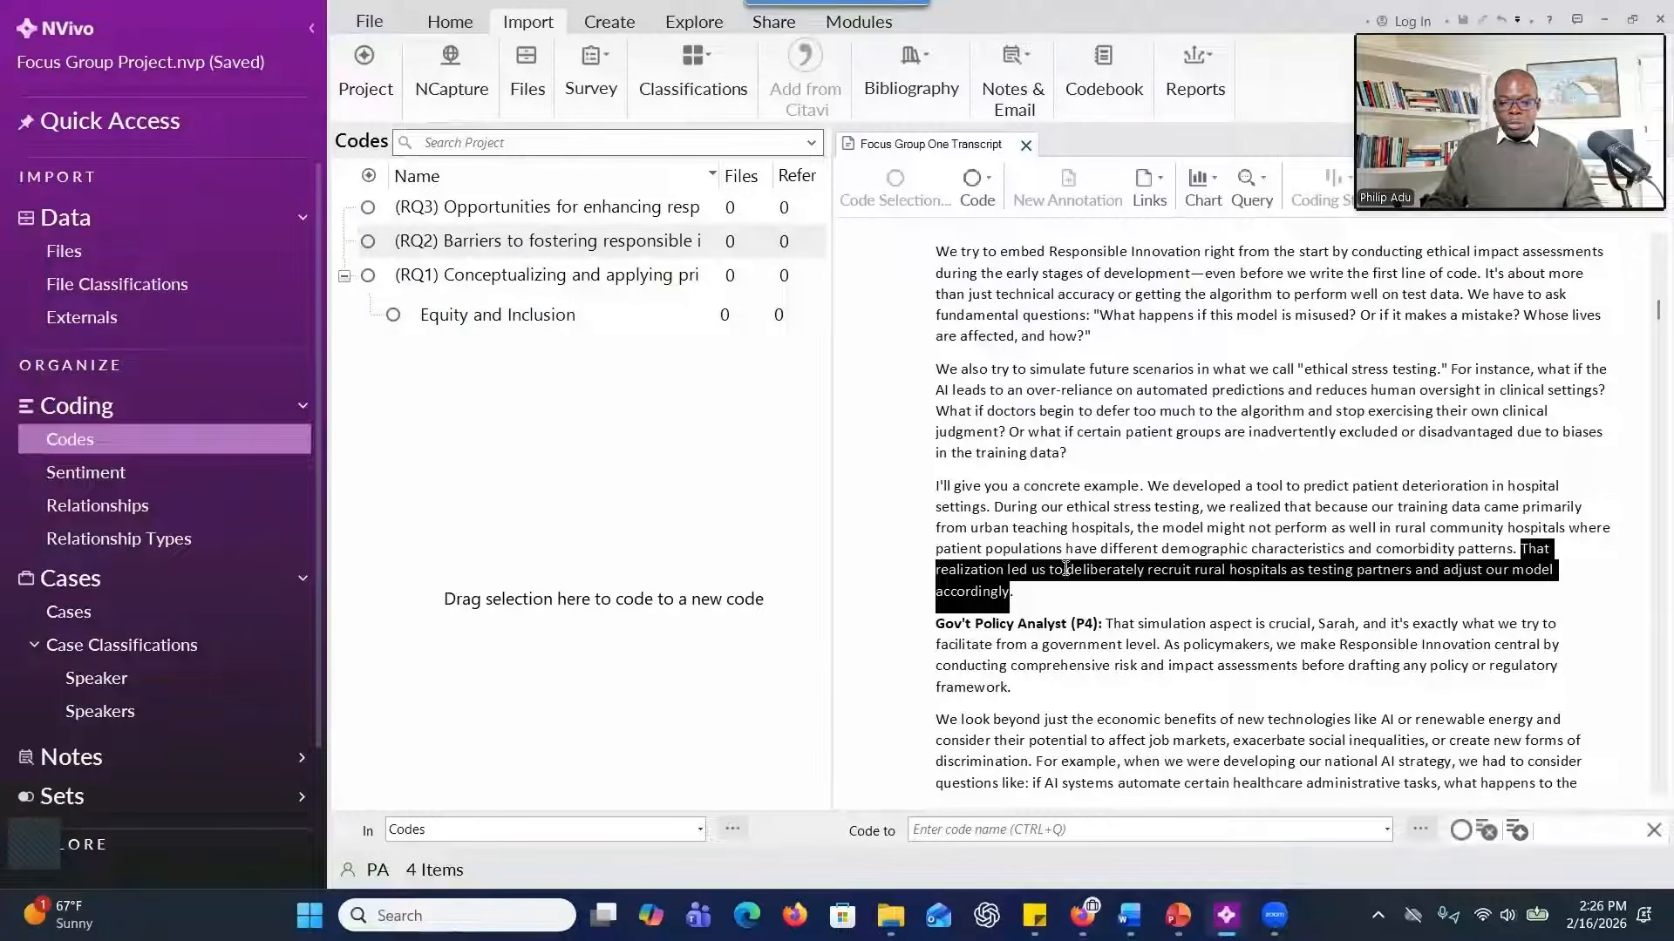
drag(1055, 570, 724, 322)
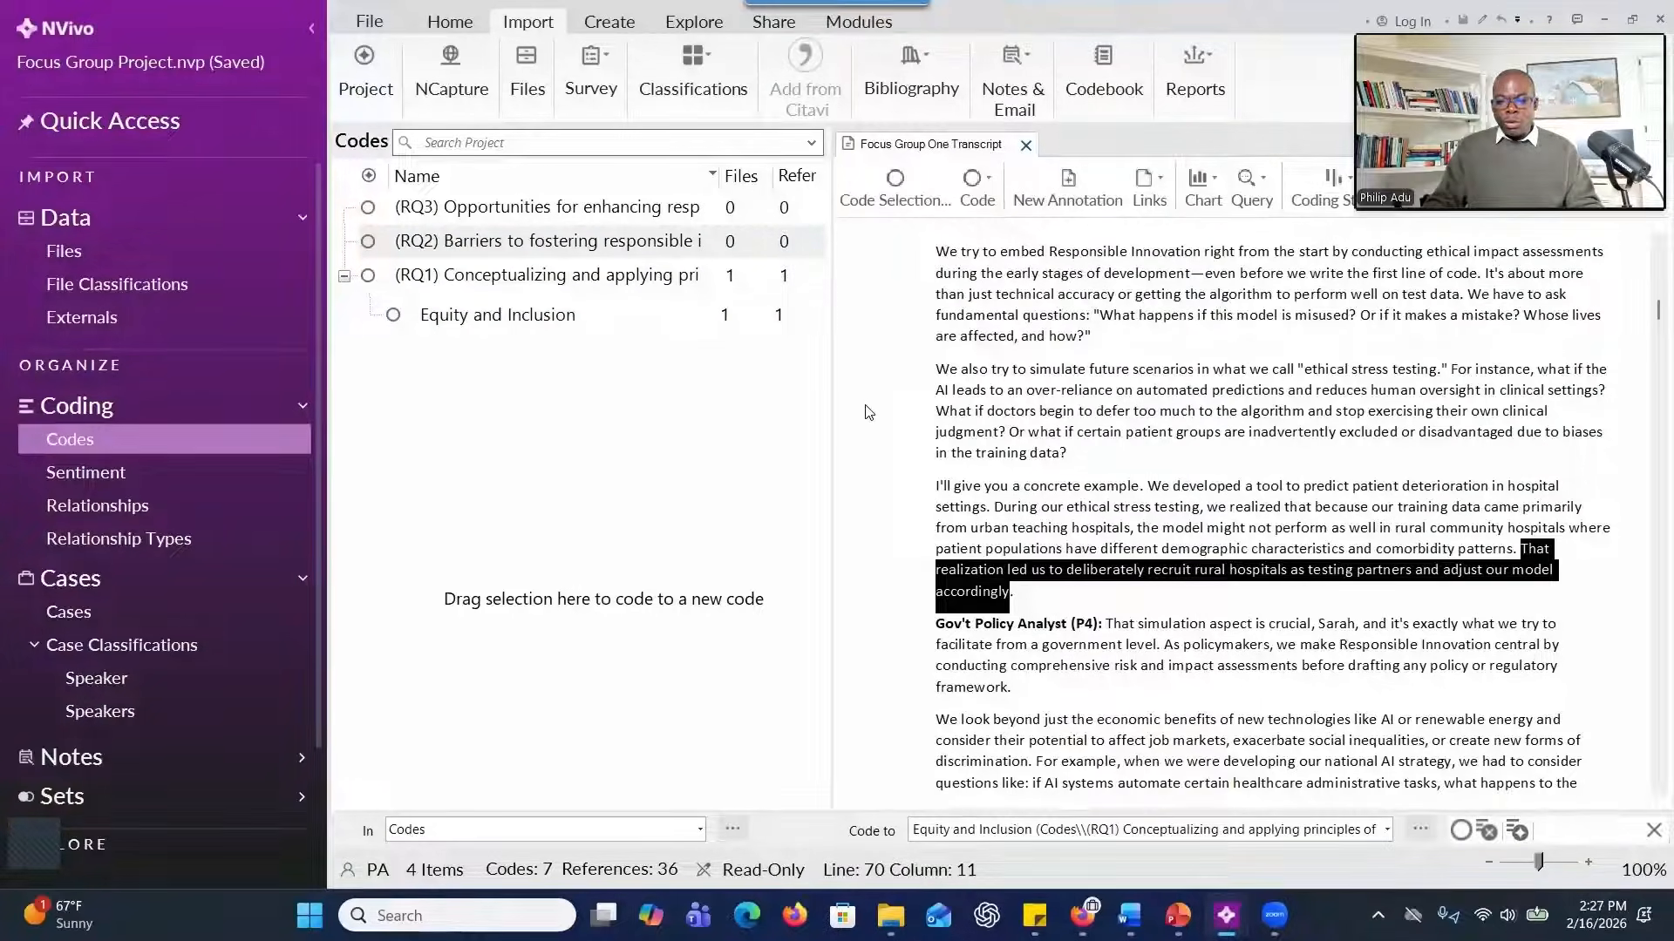
Code the same rural hospitals sentence to a new child code named "Community-Centered Innovation" under RQ1.
right_click(1081, 576)
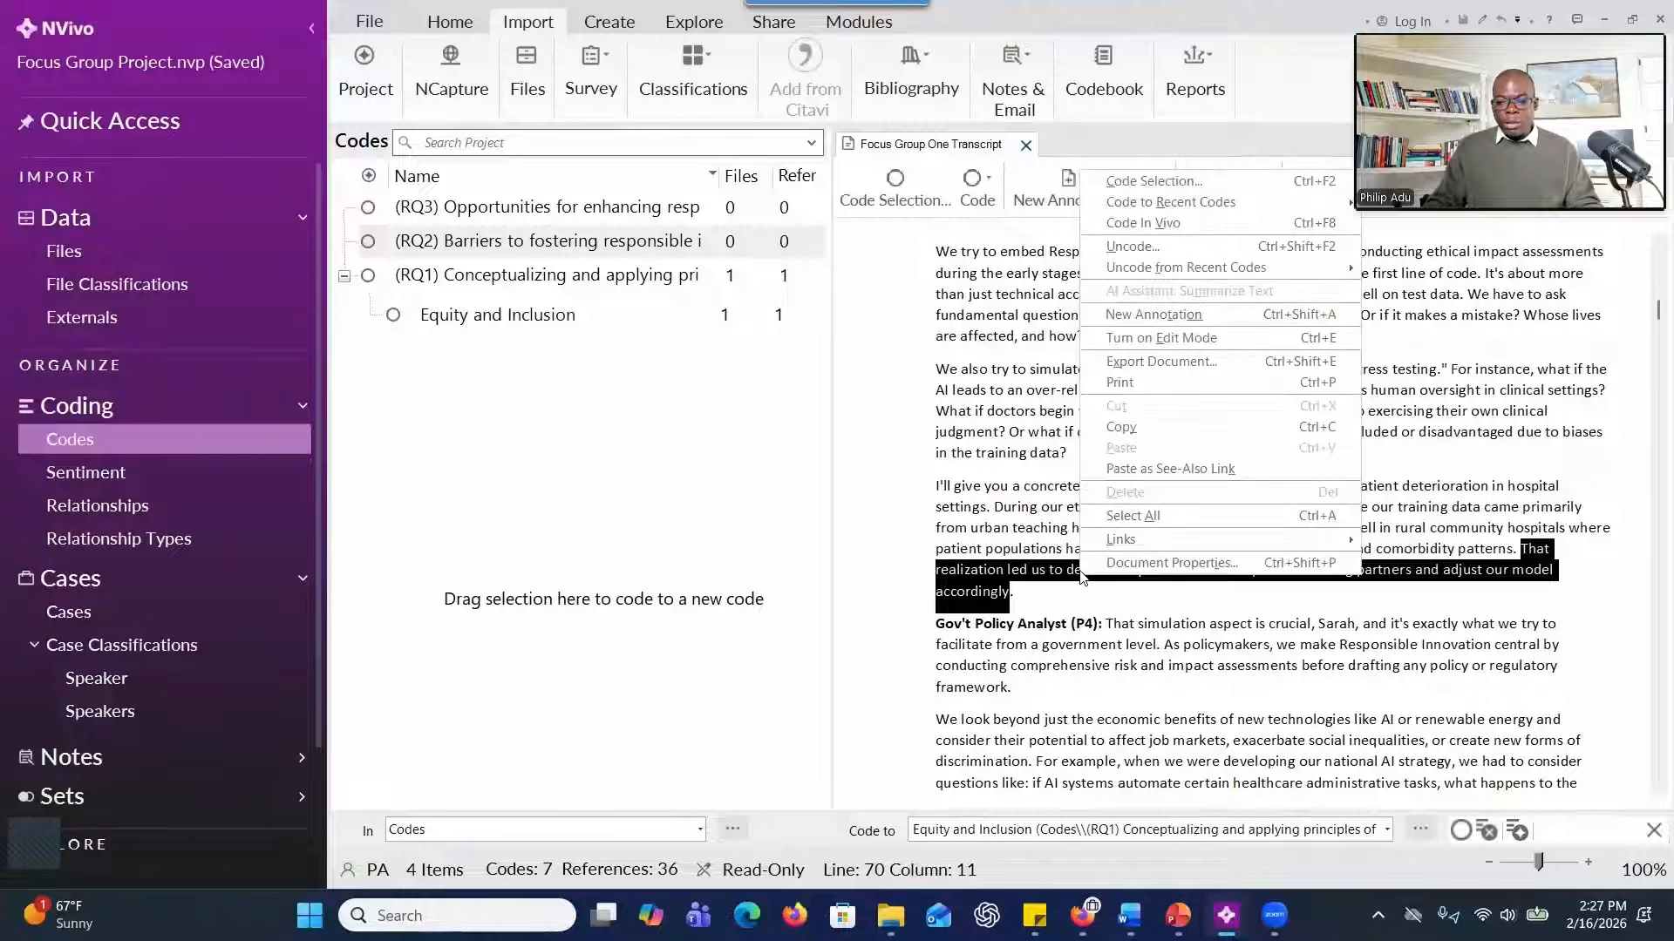
click(1139, 190)
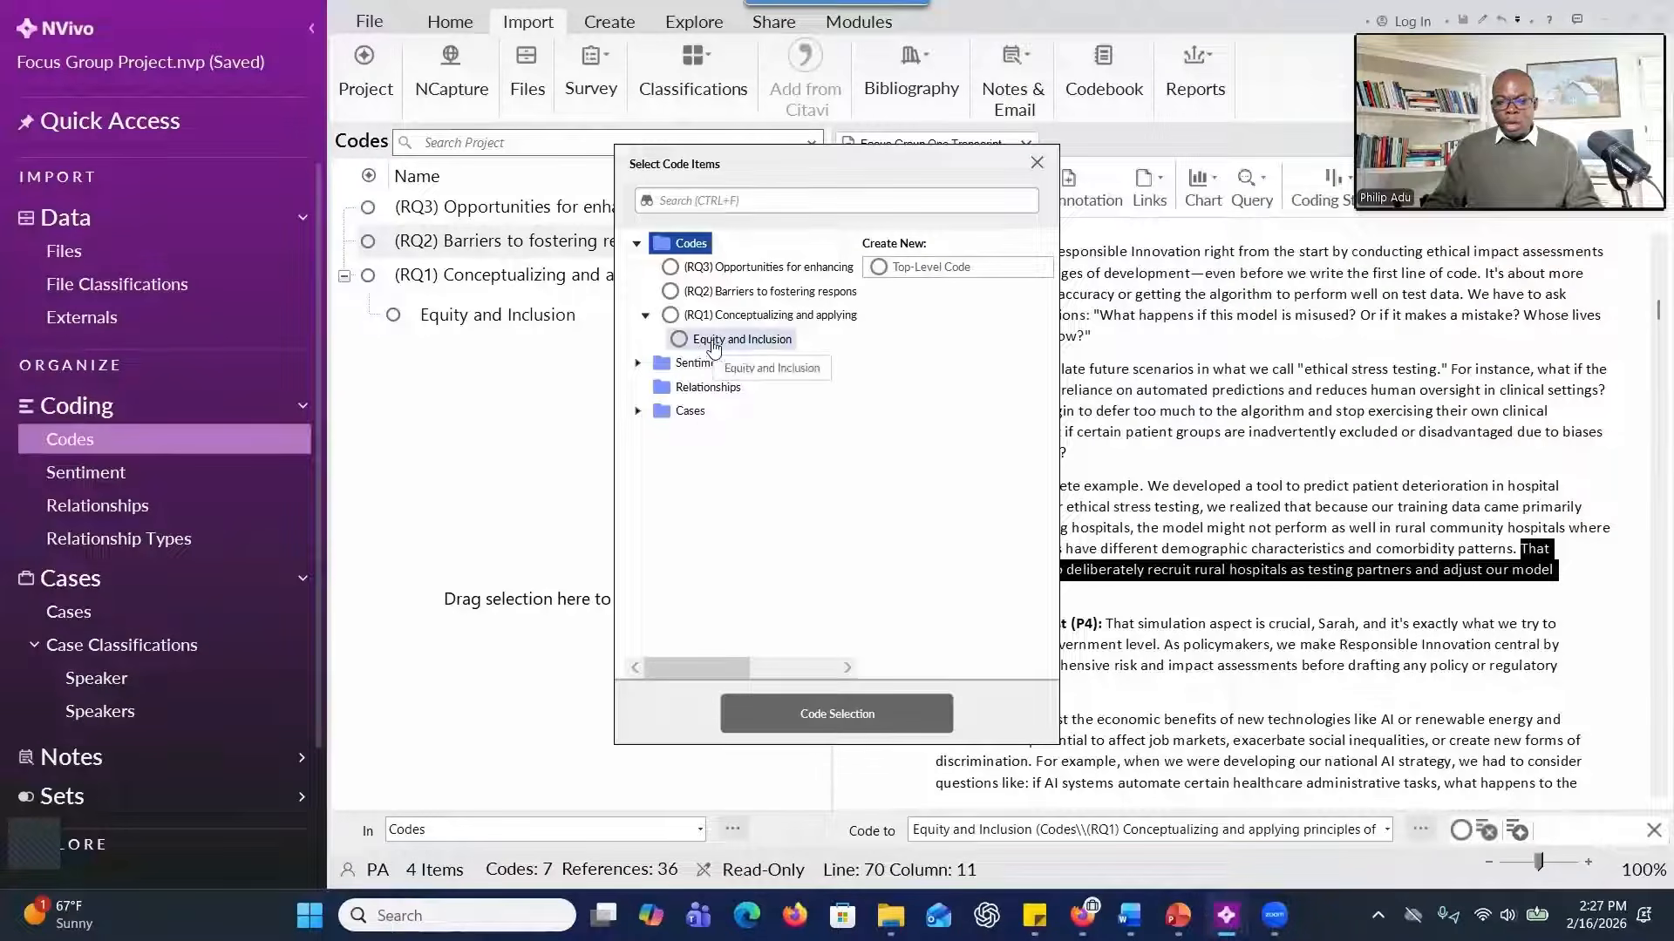
click(811, 324)
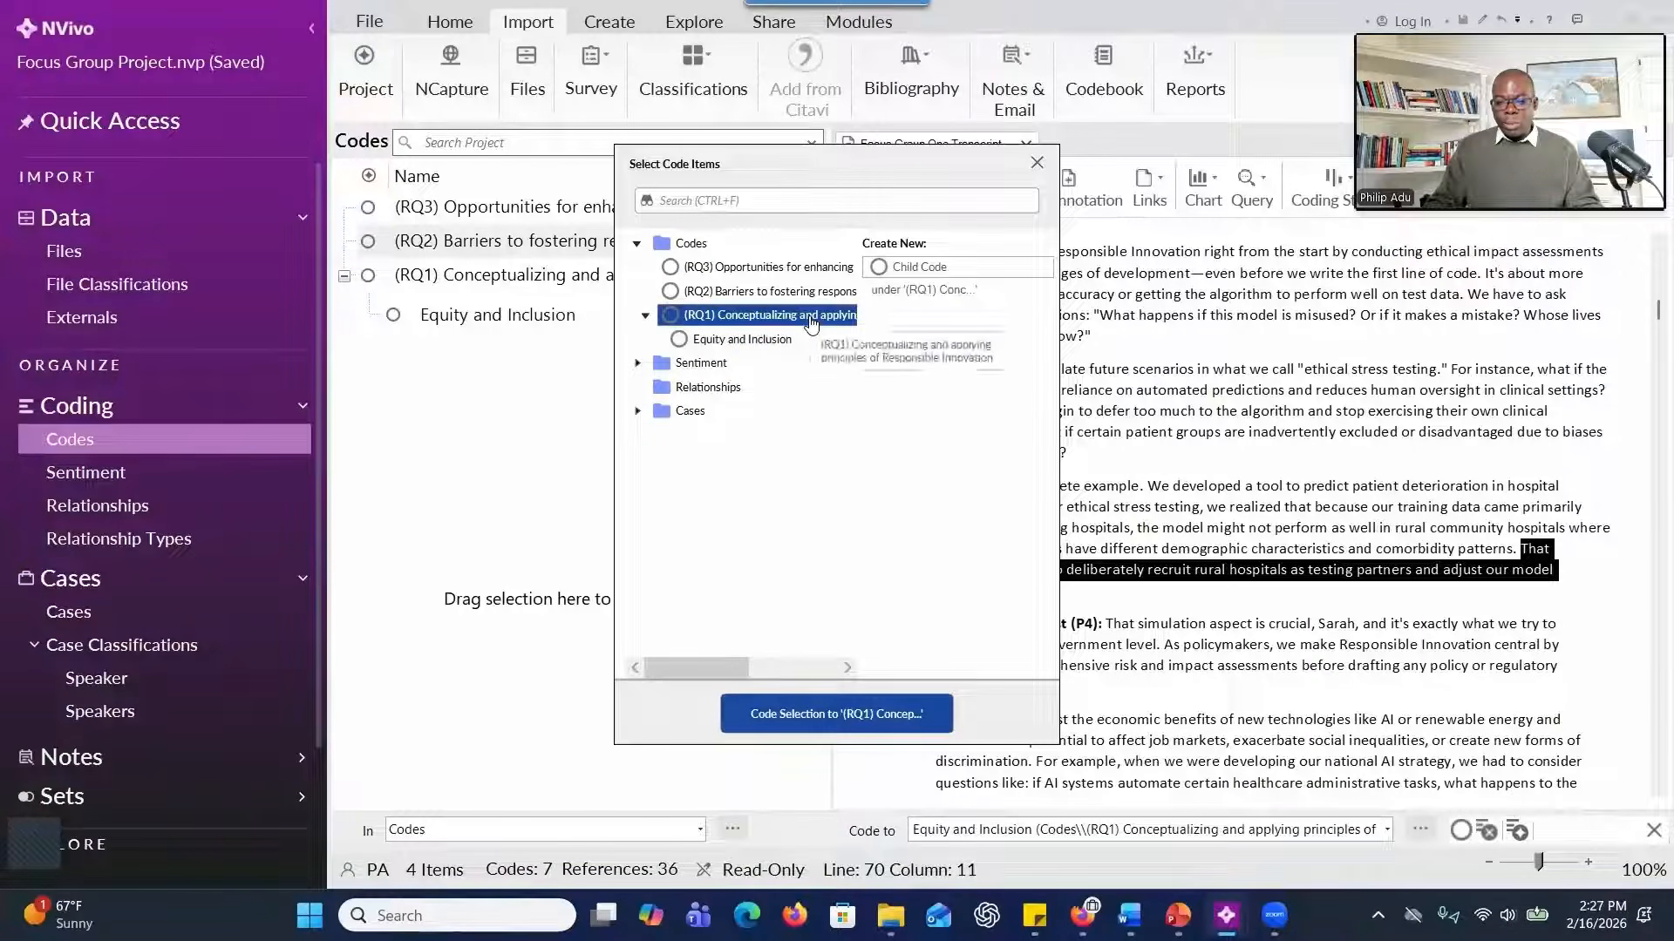
click(915, 268)
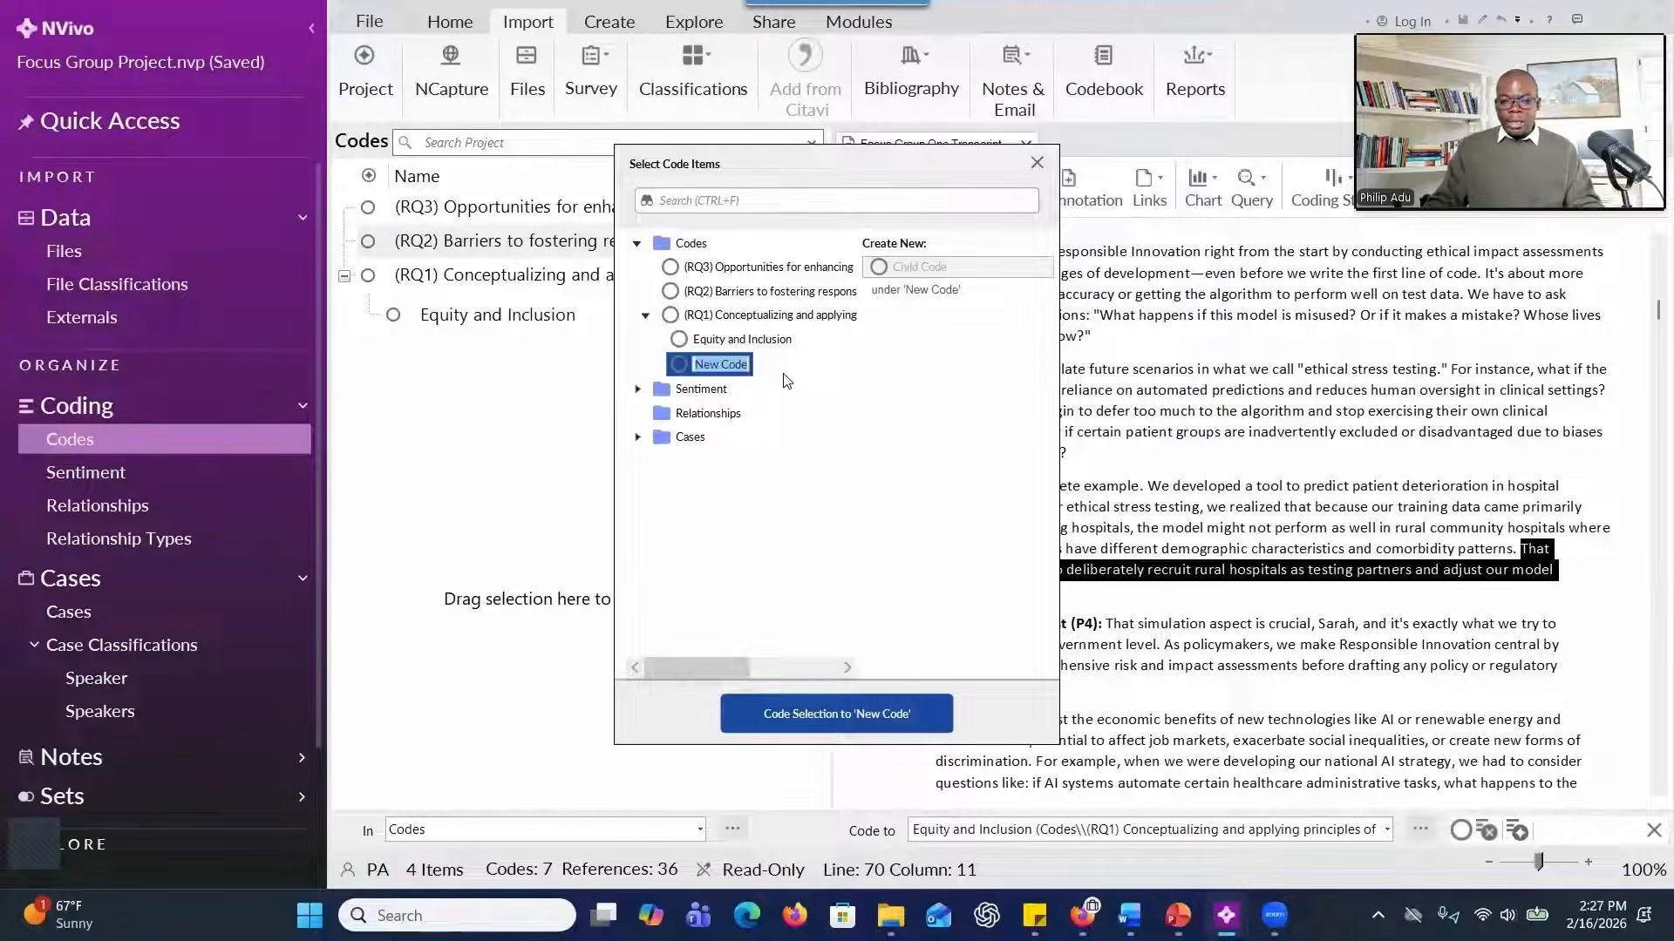
key(BackSpace)
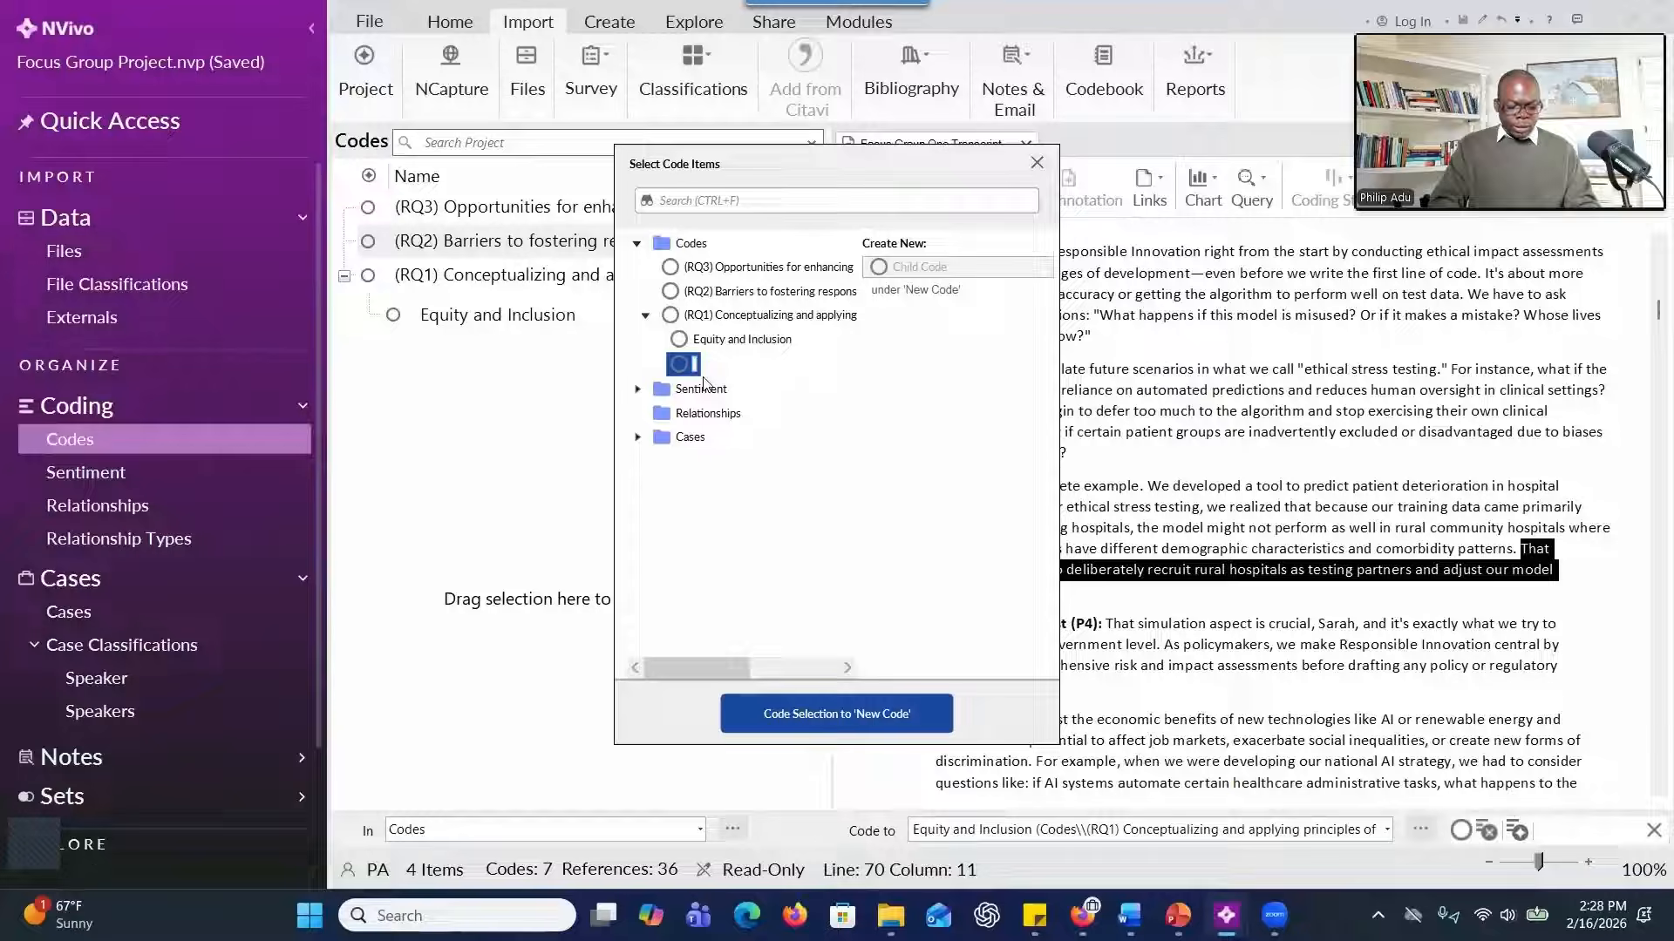
text(-Centered Innovation)
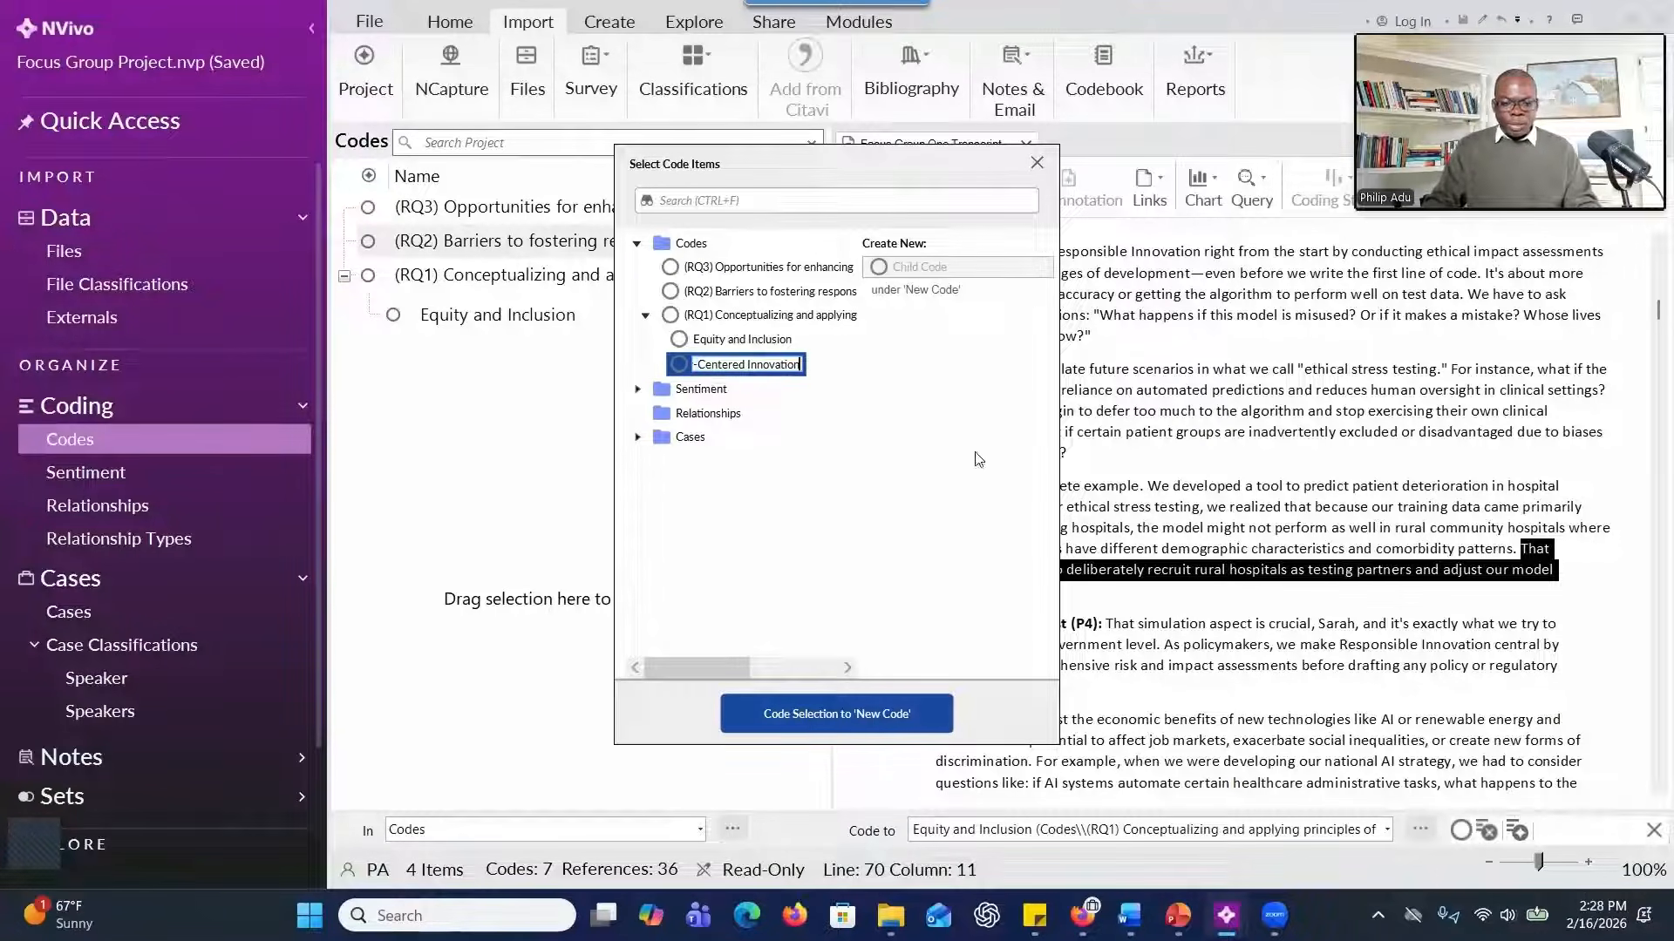
click(946, 449)
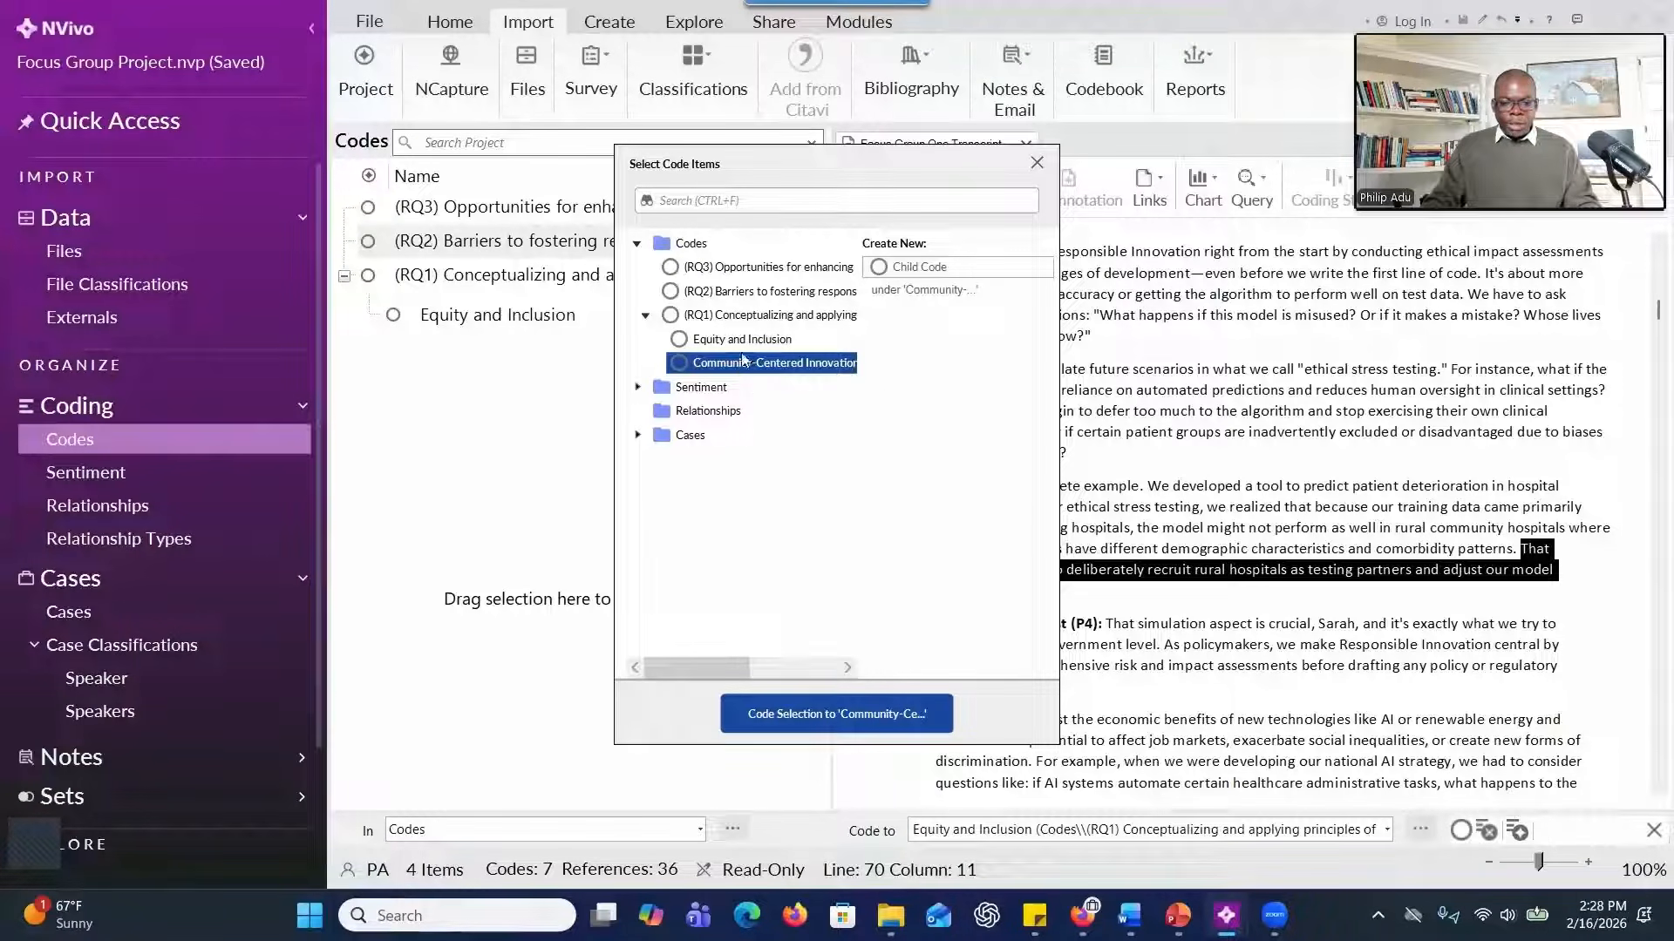
click(788, 712)
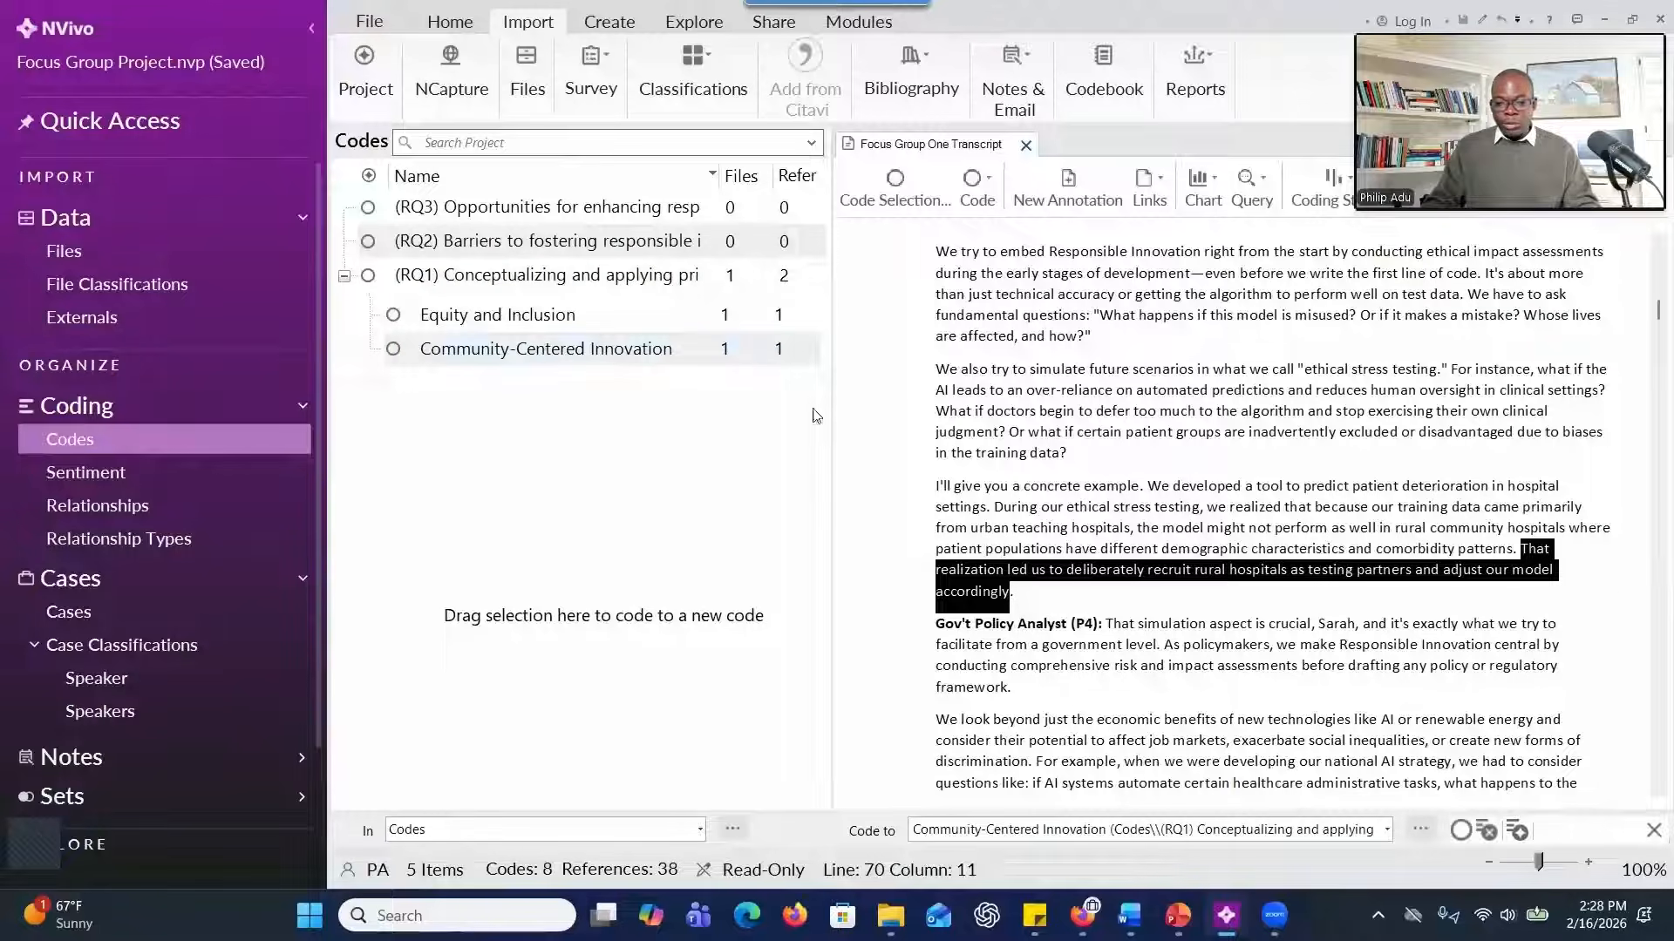
Code the selected rural hospitals sentence to the existing Equity and Inclusion code through the Select Code Items dialog.
right_click(1177, 574)
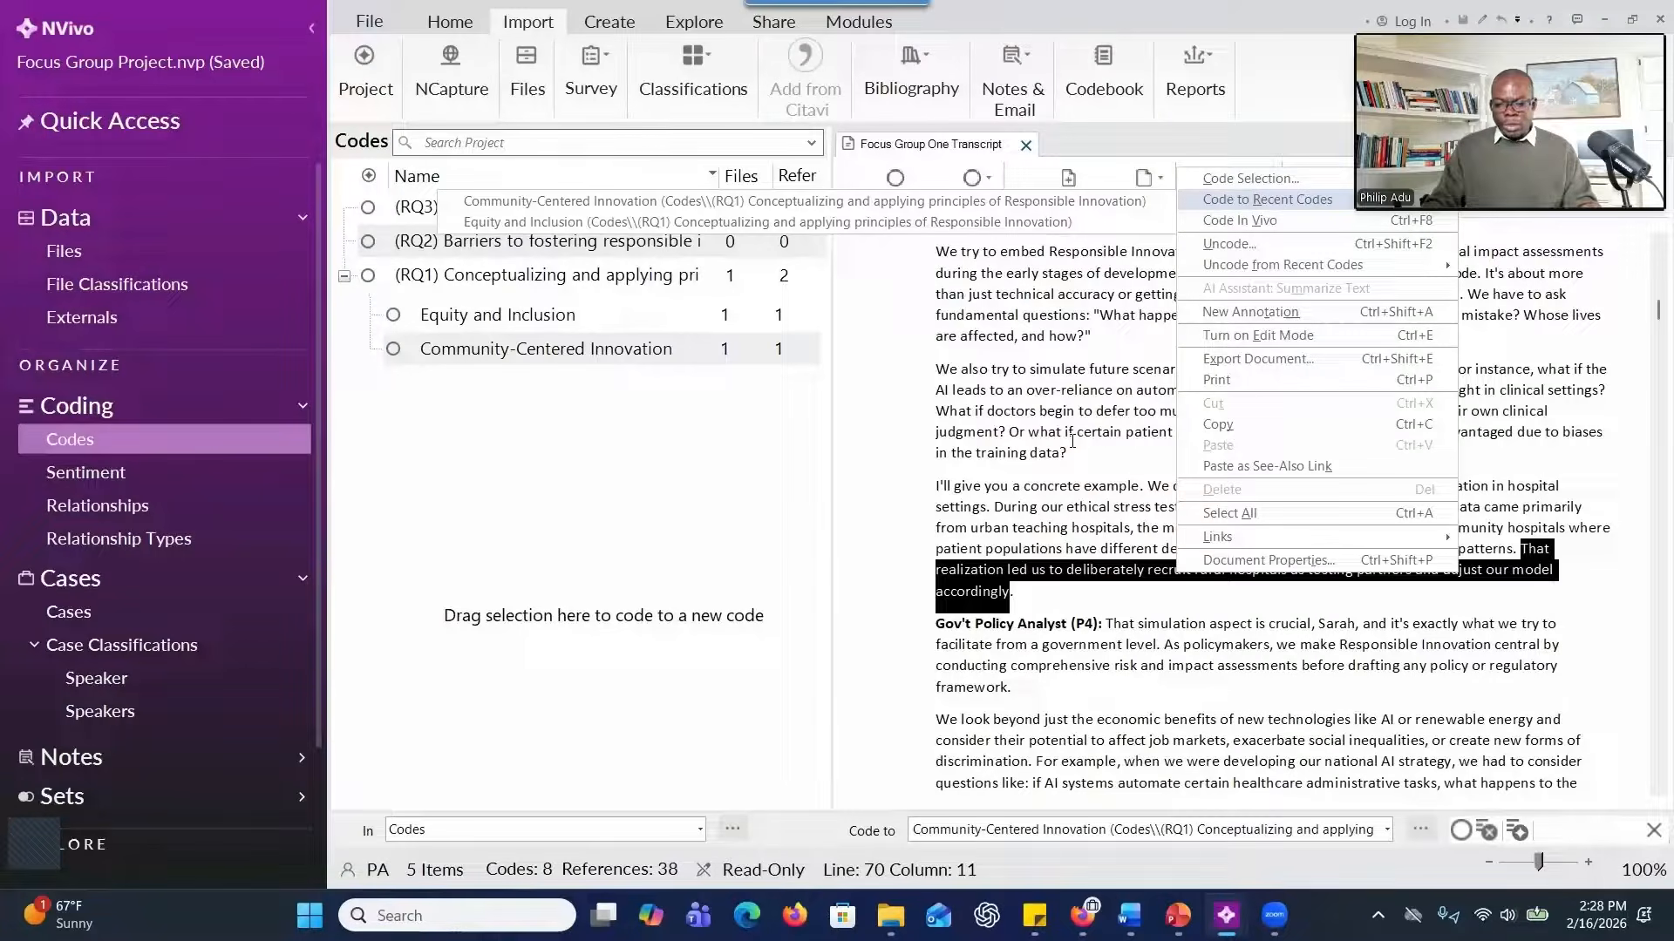
right_click(1081, 564)
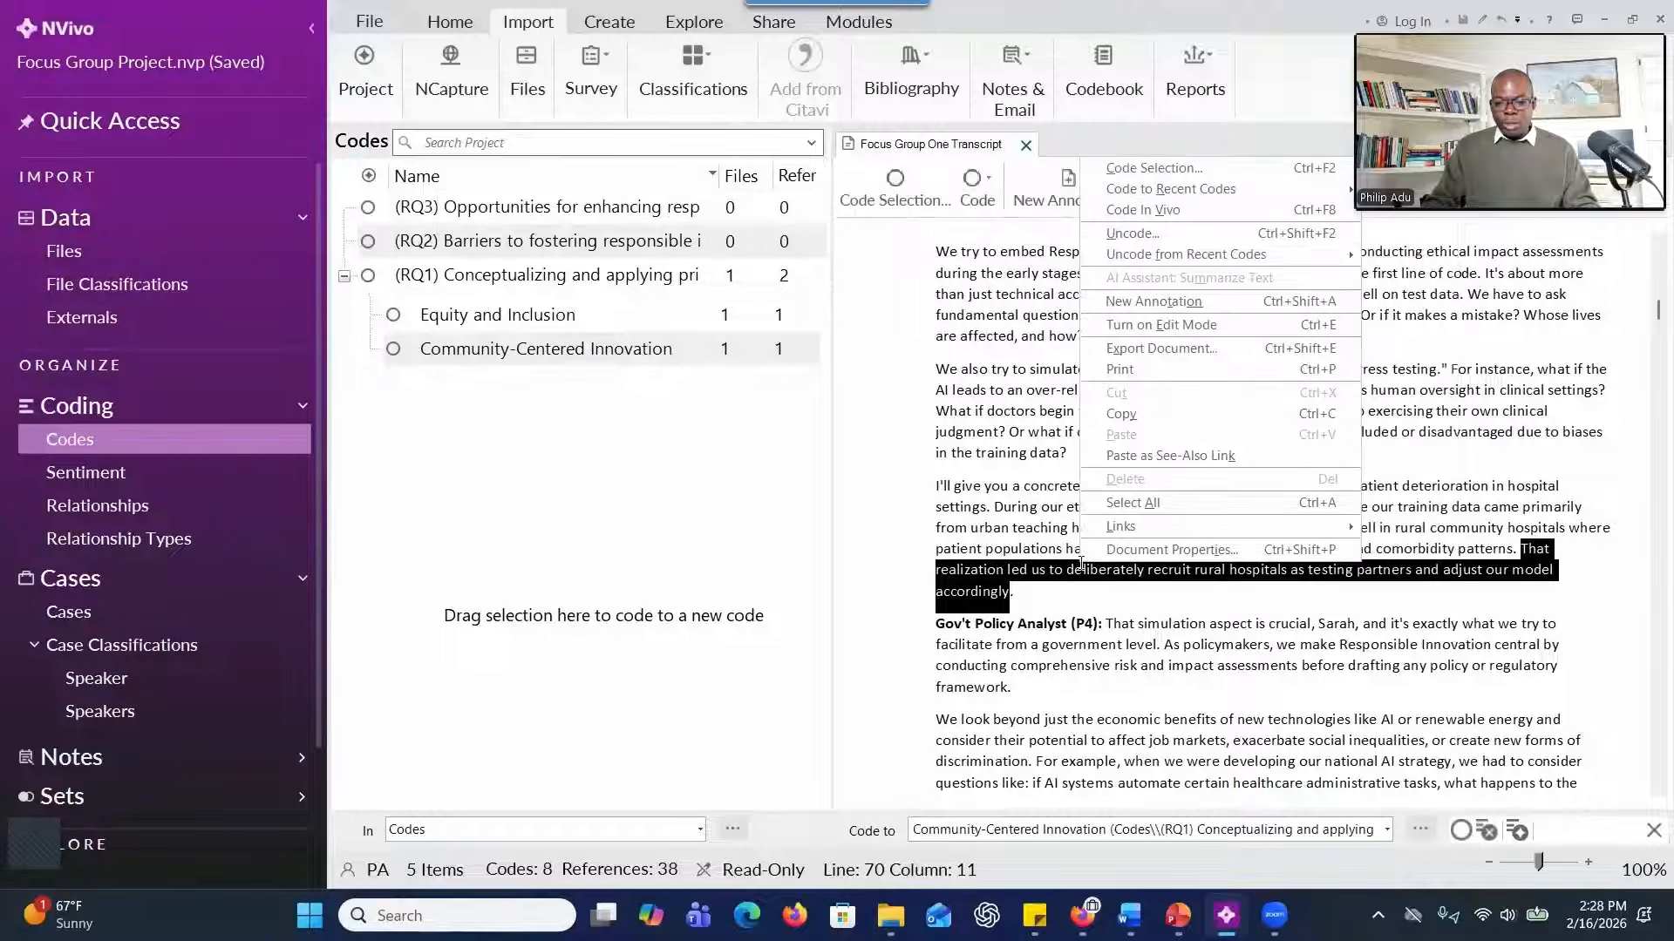
click(1149, 170)
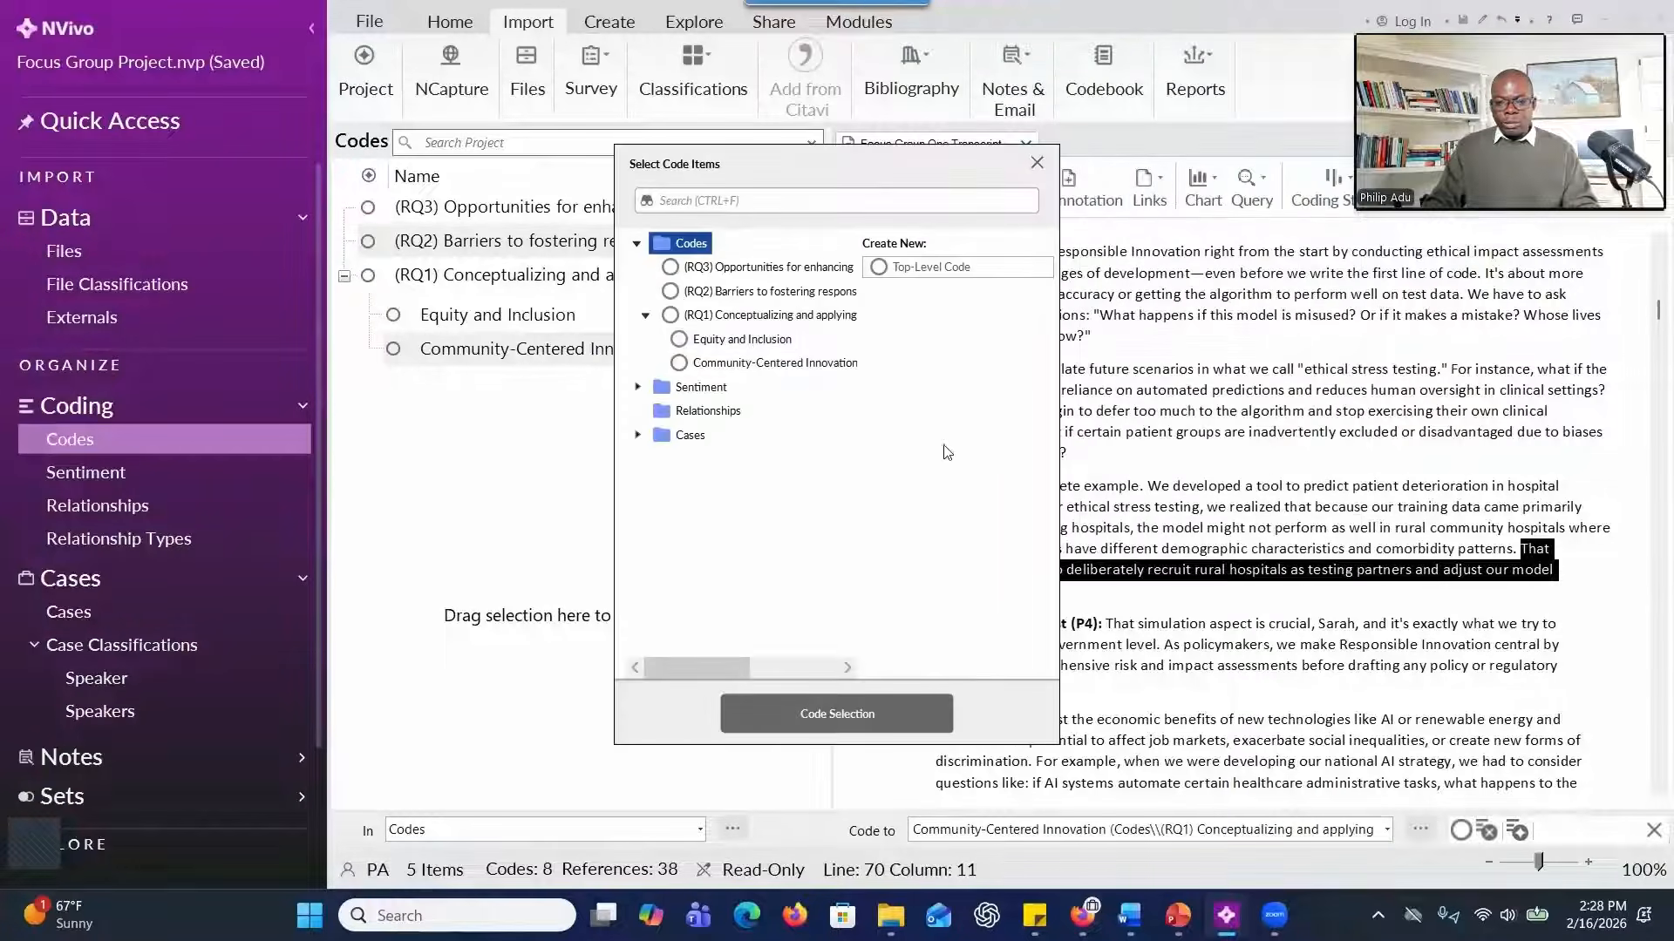
click(755, 347)
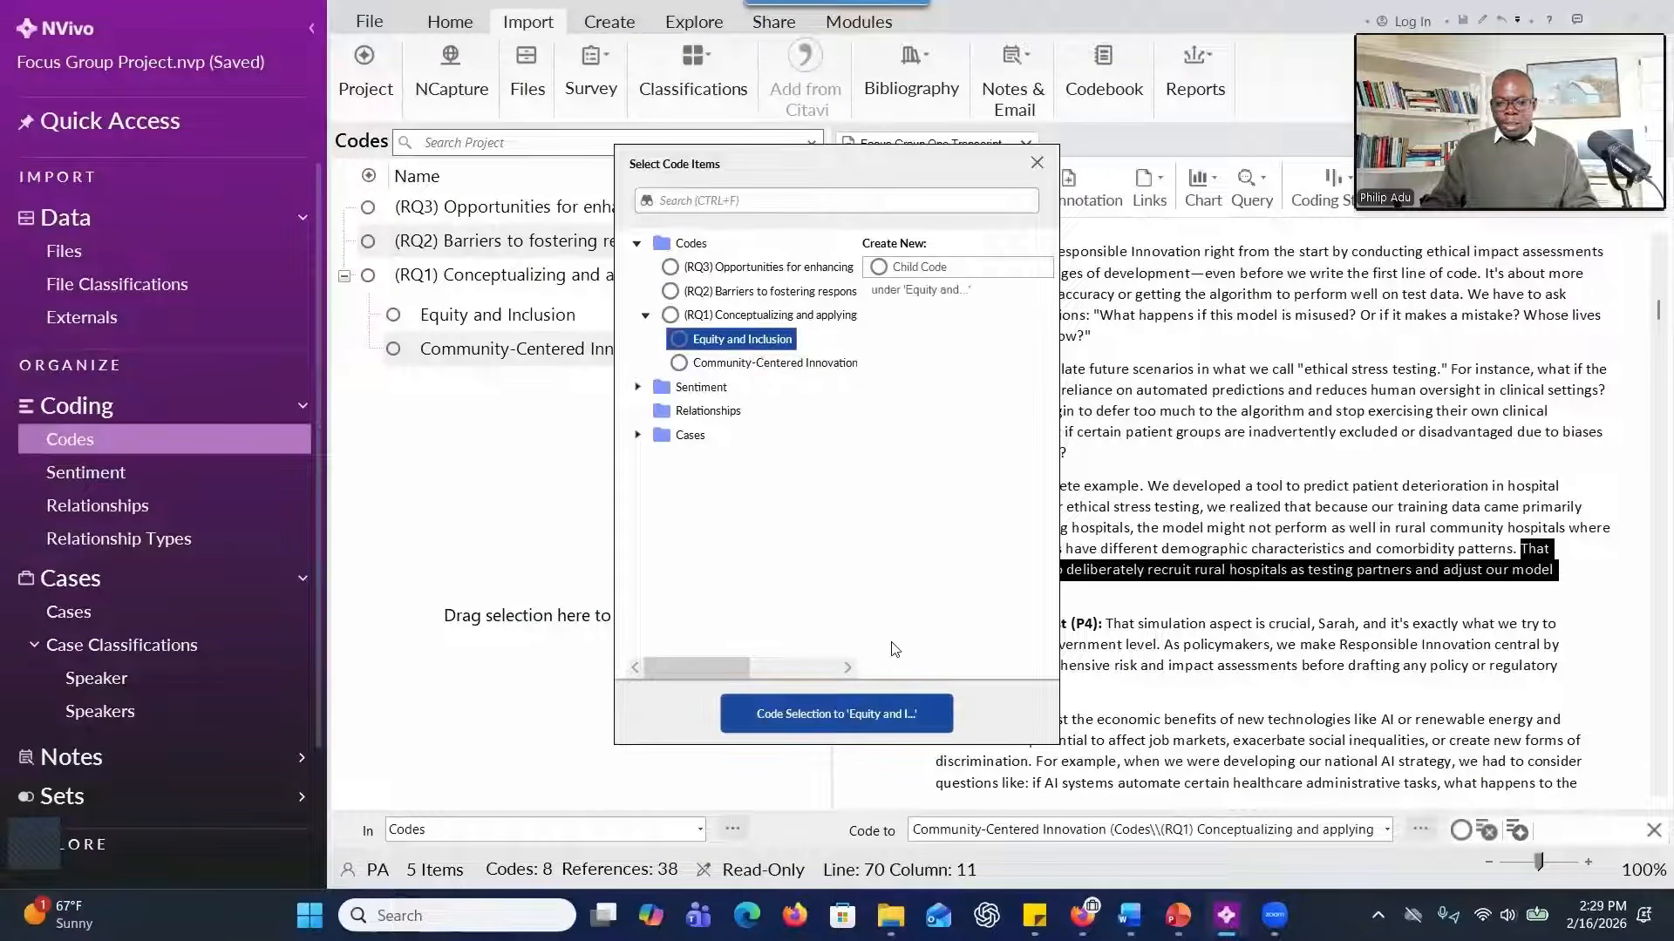
click(849, 713)
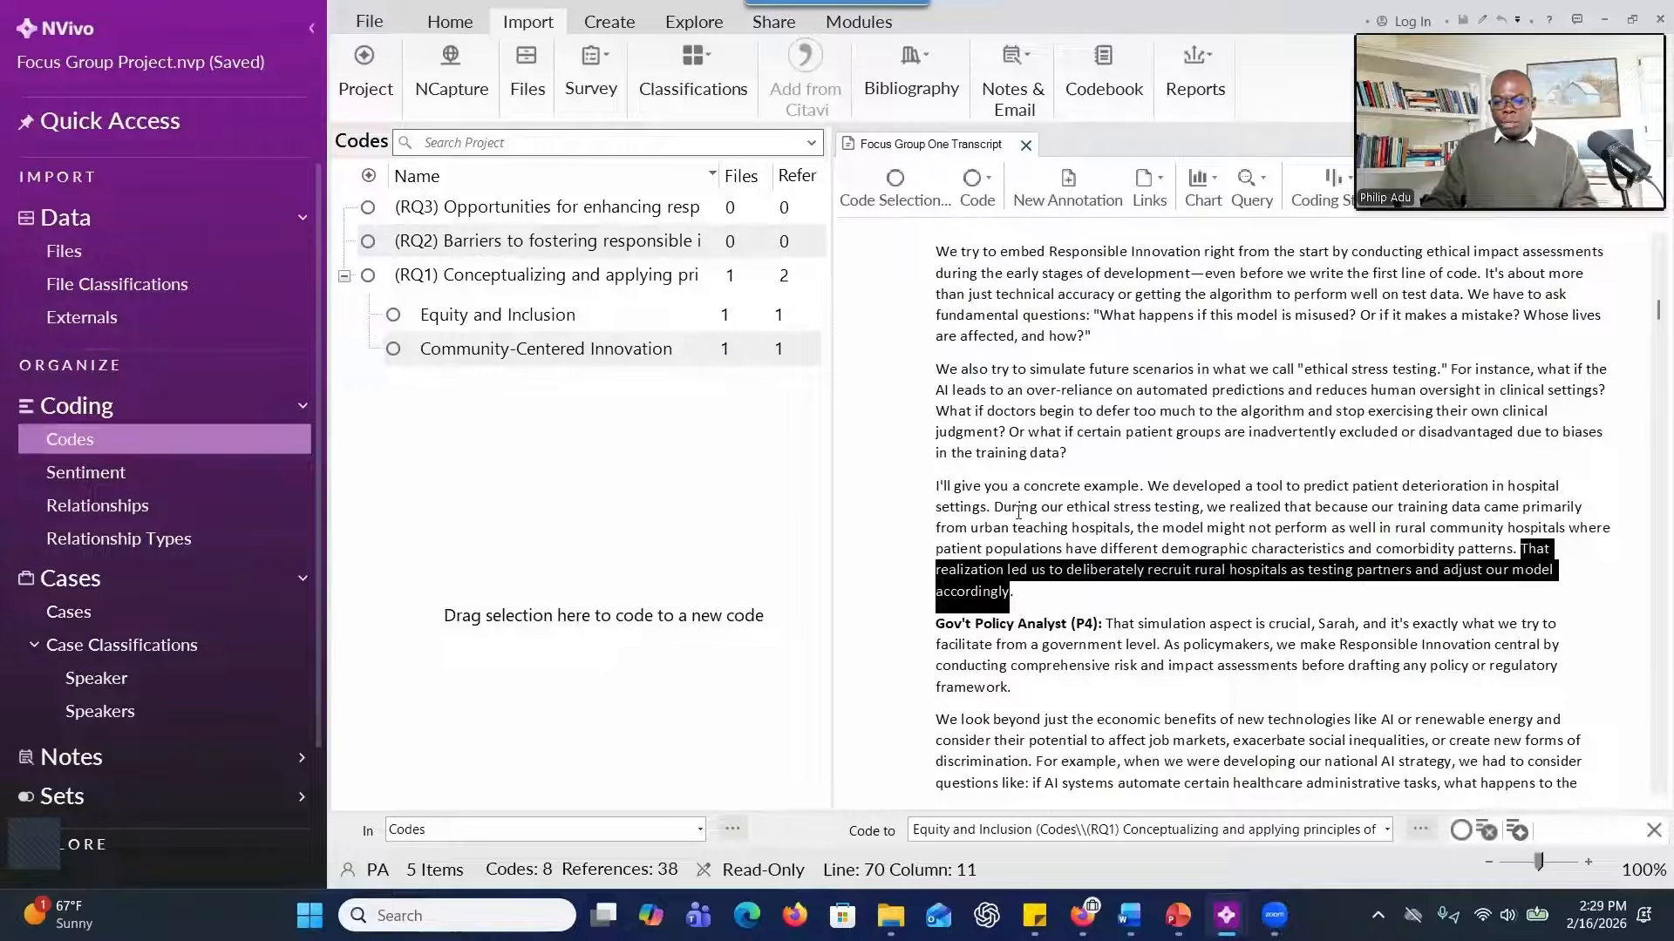
drag(1018, 509, 1295, 518)
drag(1472, 525, 1501, 527)
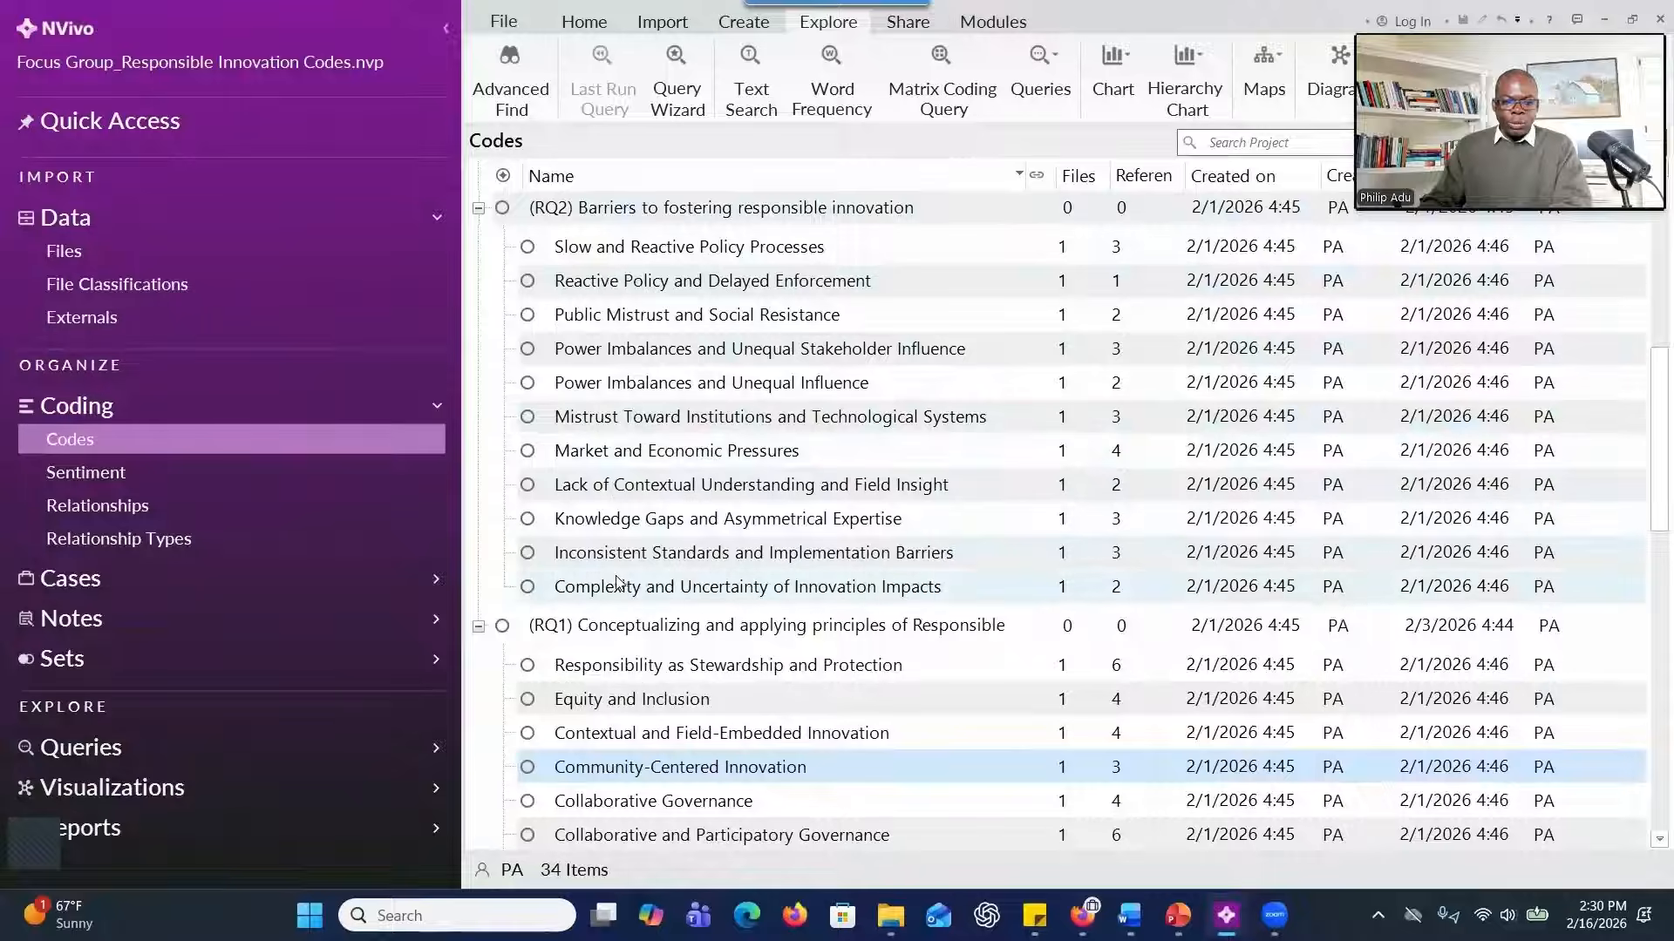
In the Focus Group_Responsible Innovation Codes project, show the codes list beside the Focus Group Two Transcript and look over the RQ2 codes and participant passages.
click(212, 259)
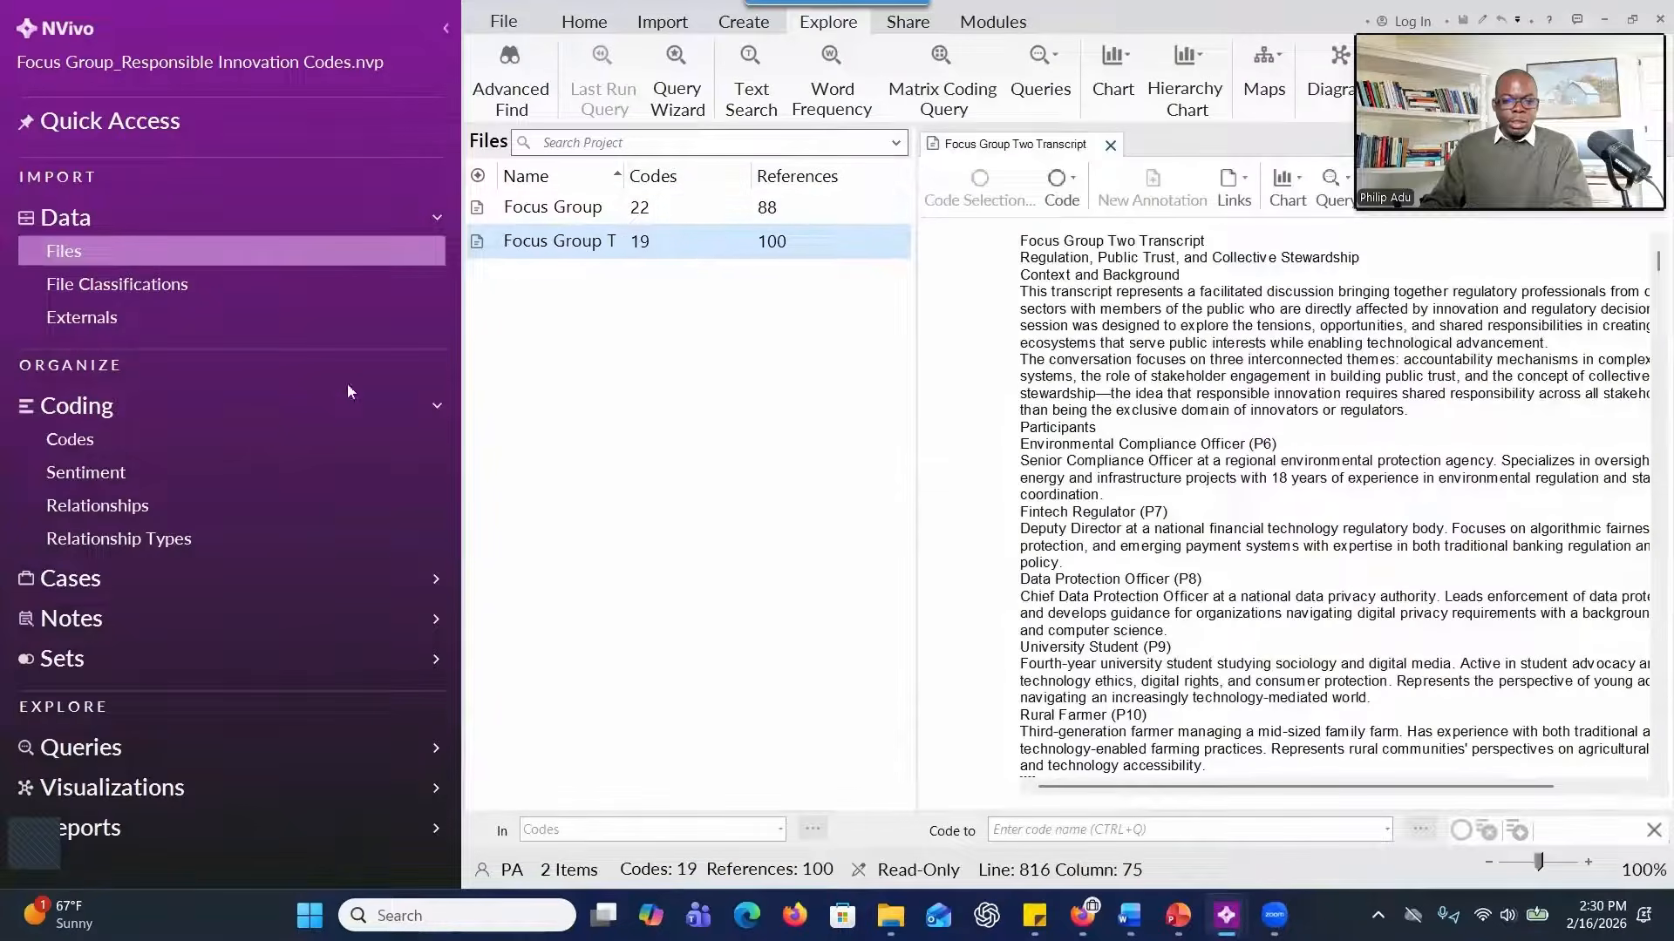
click(129, 446)
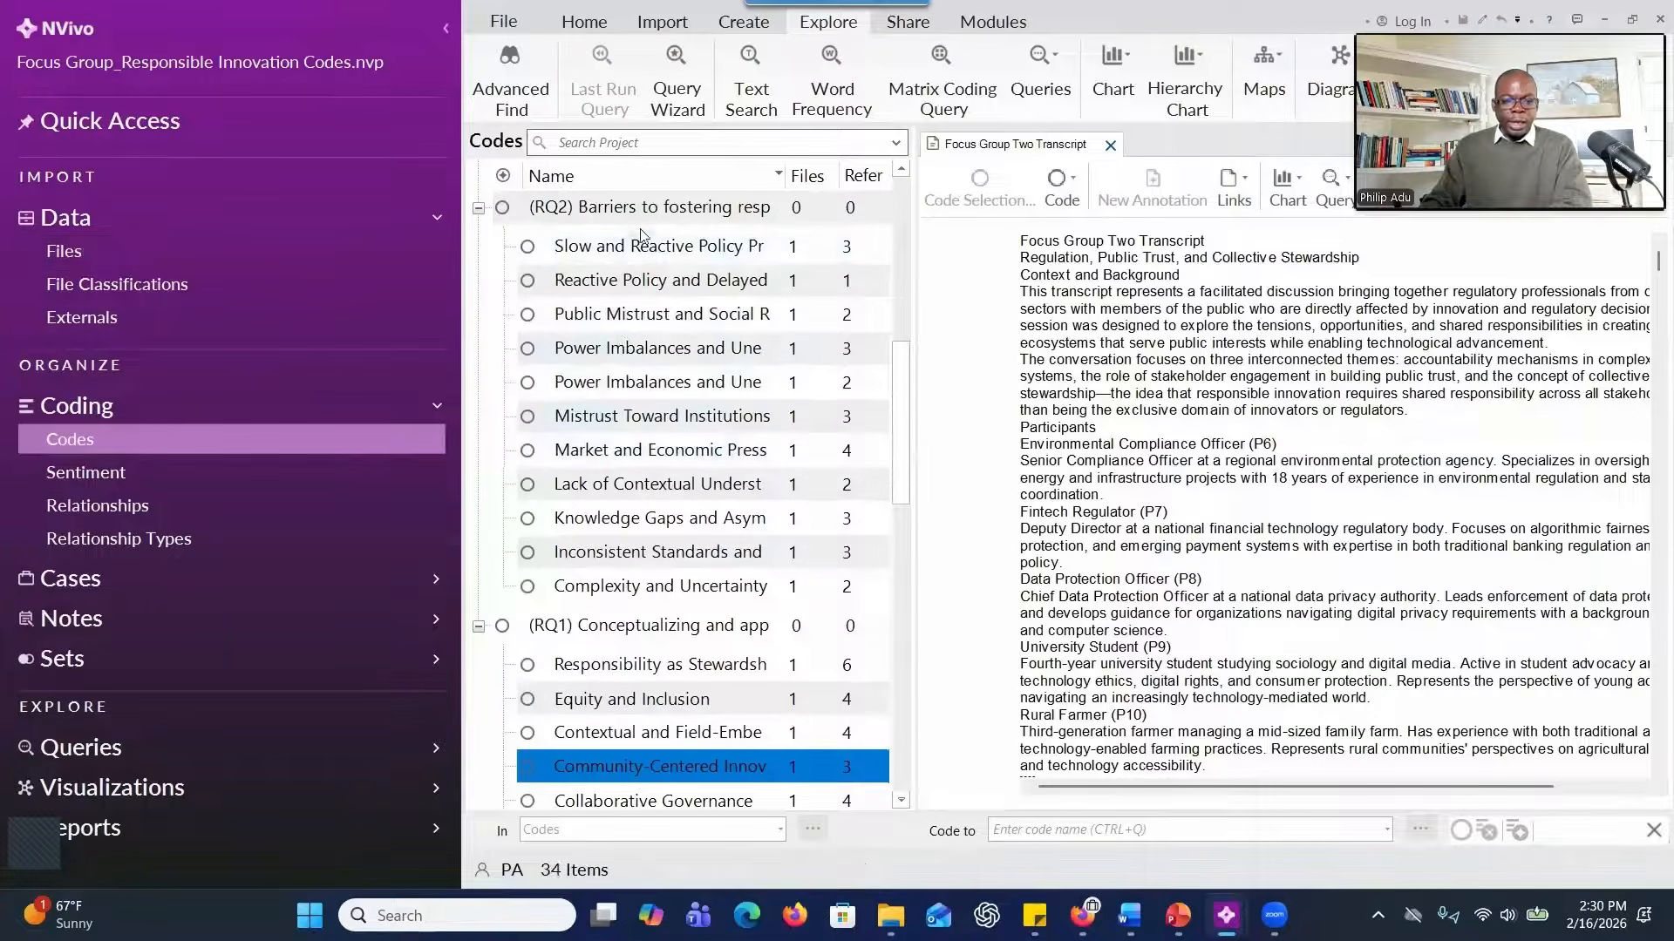
drag(1077, 364, 1216, 393)
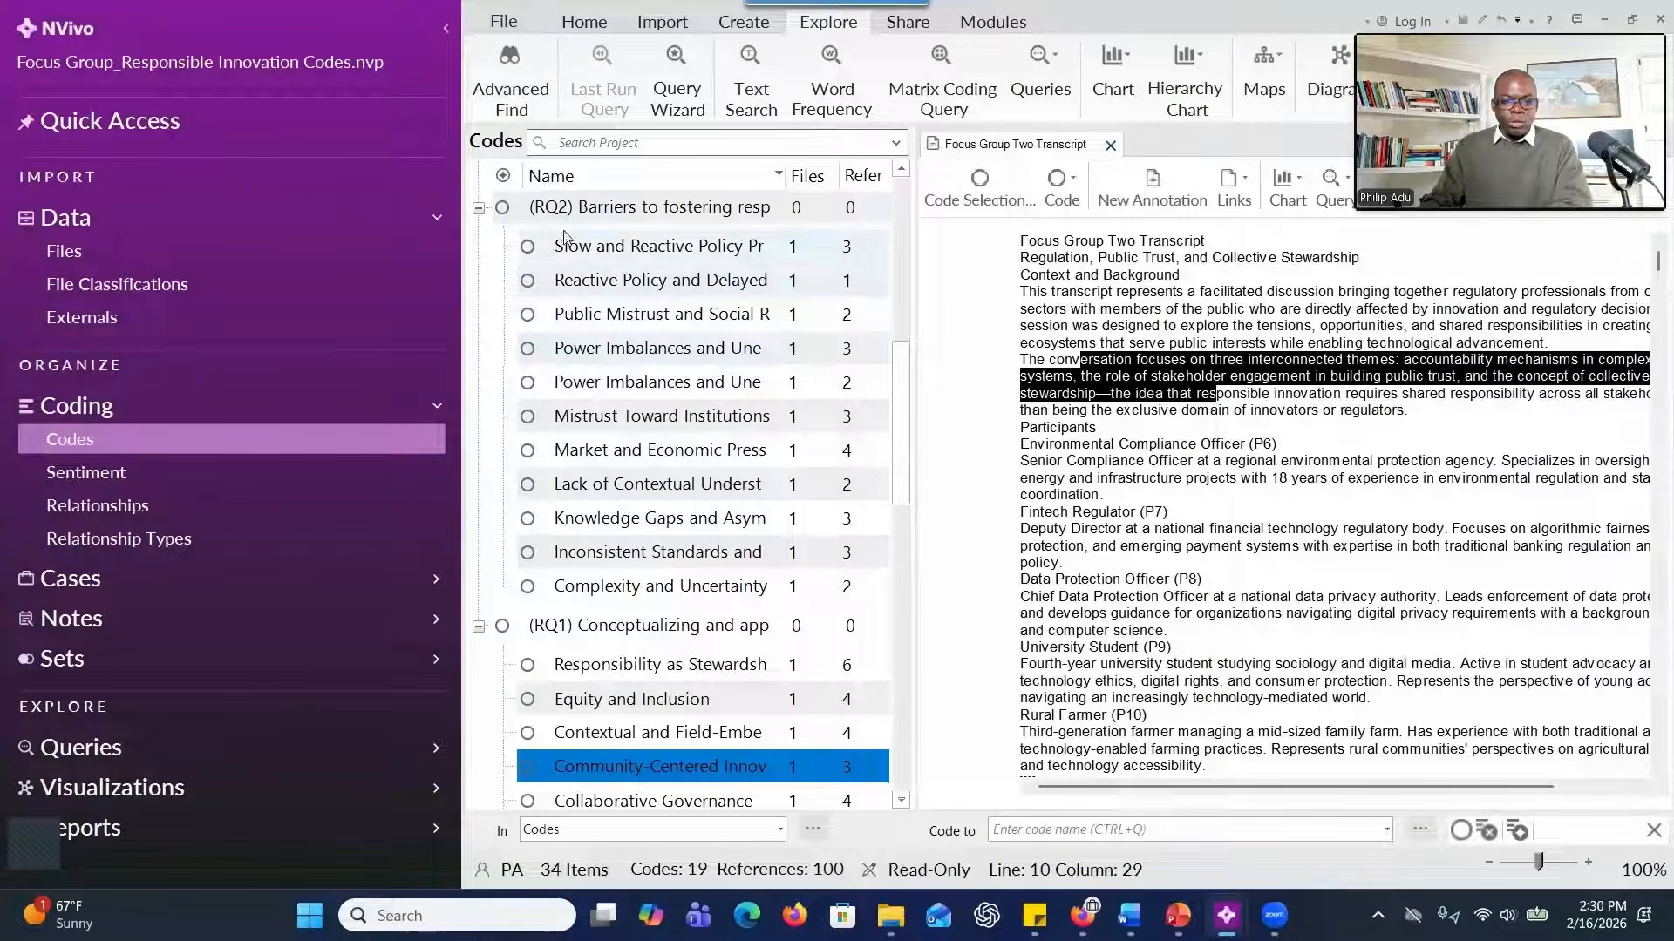
click(587, 221)
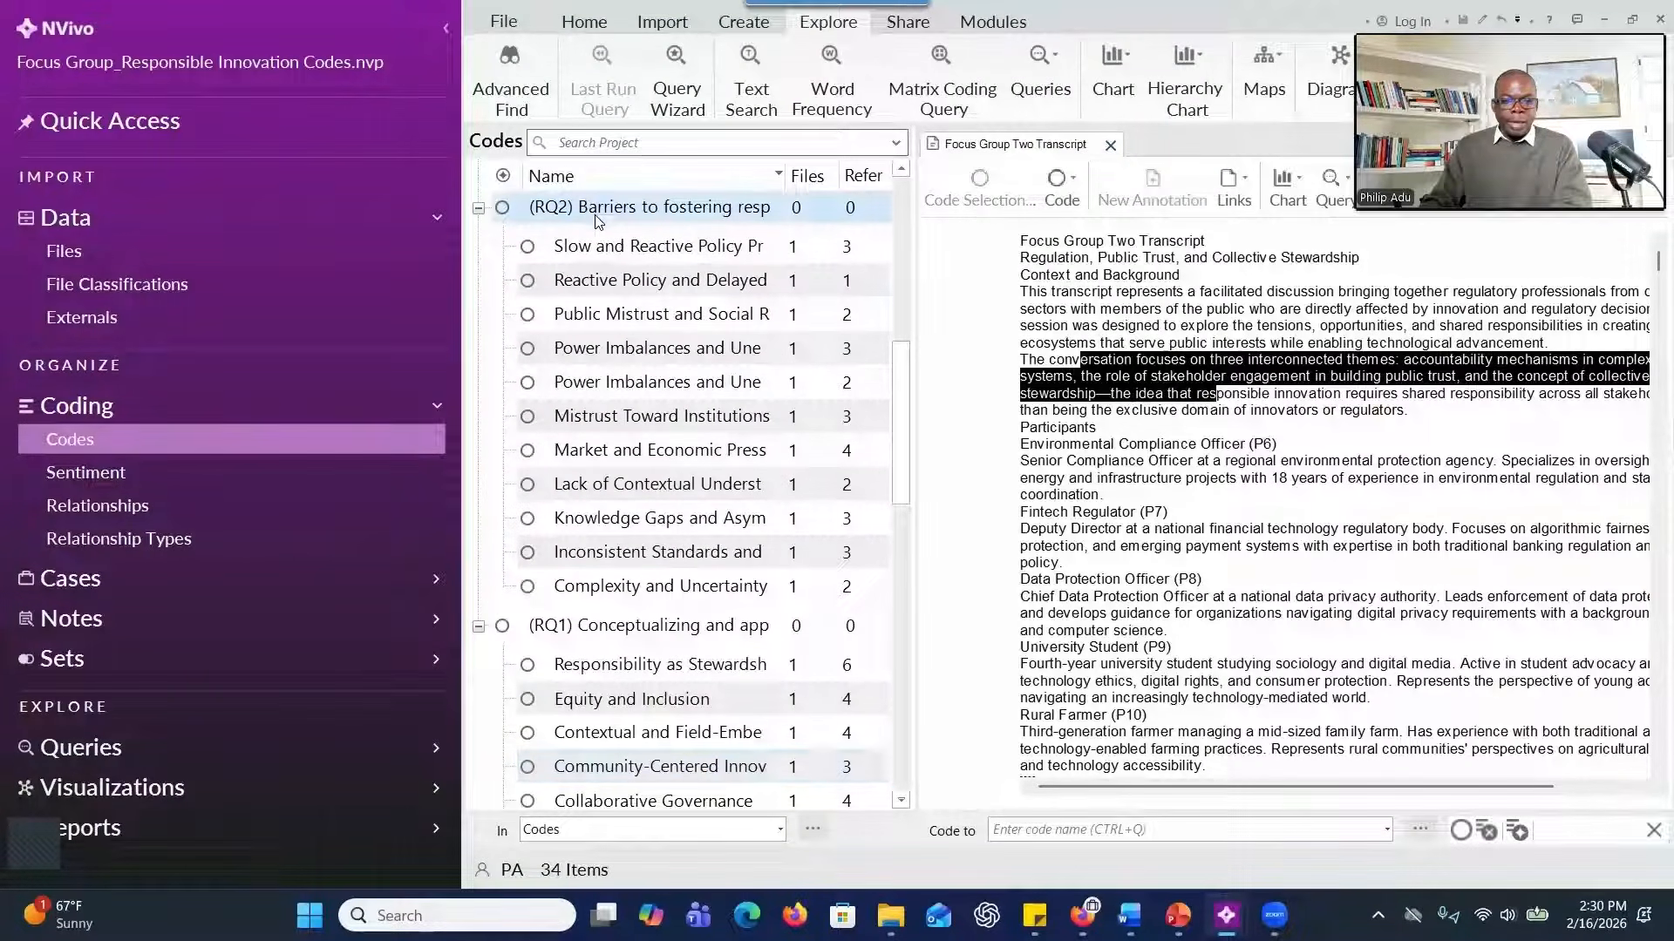
right_click(596, 215)
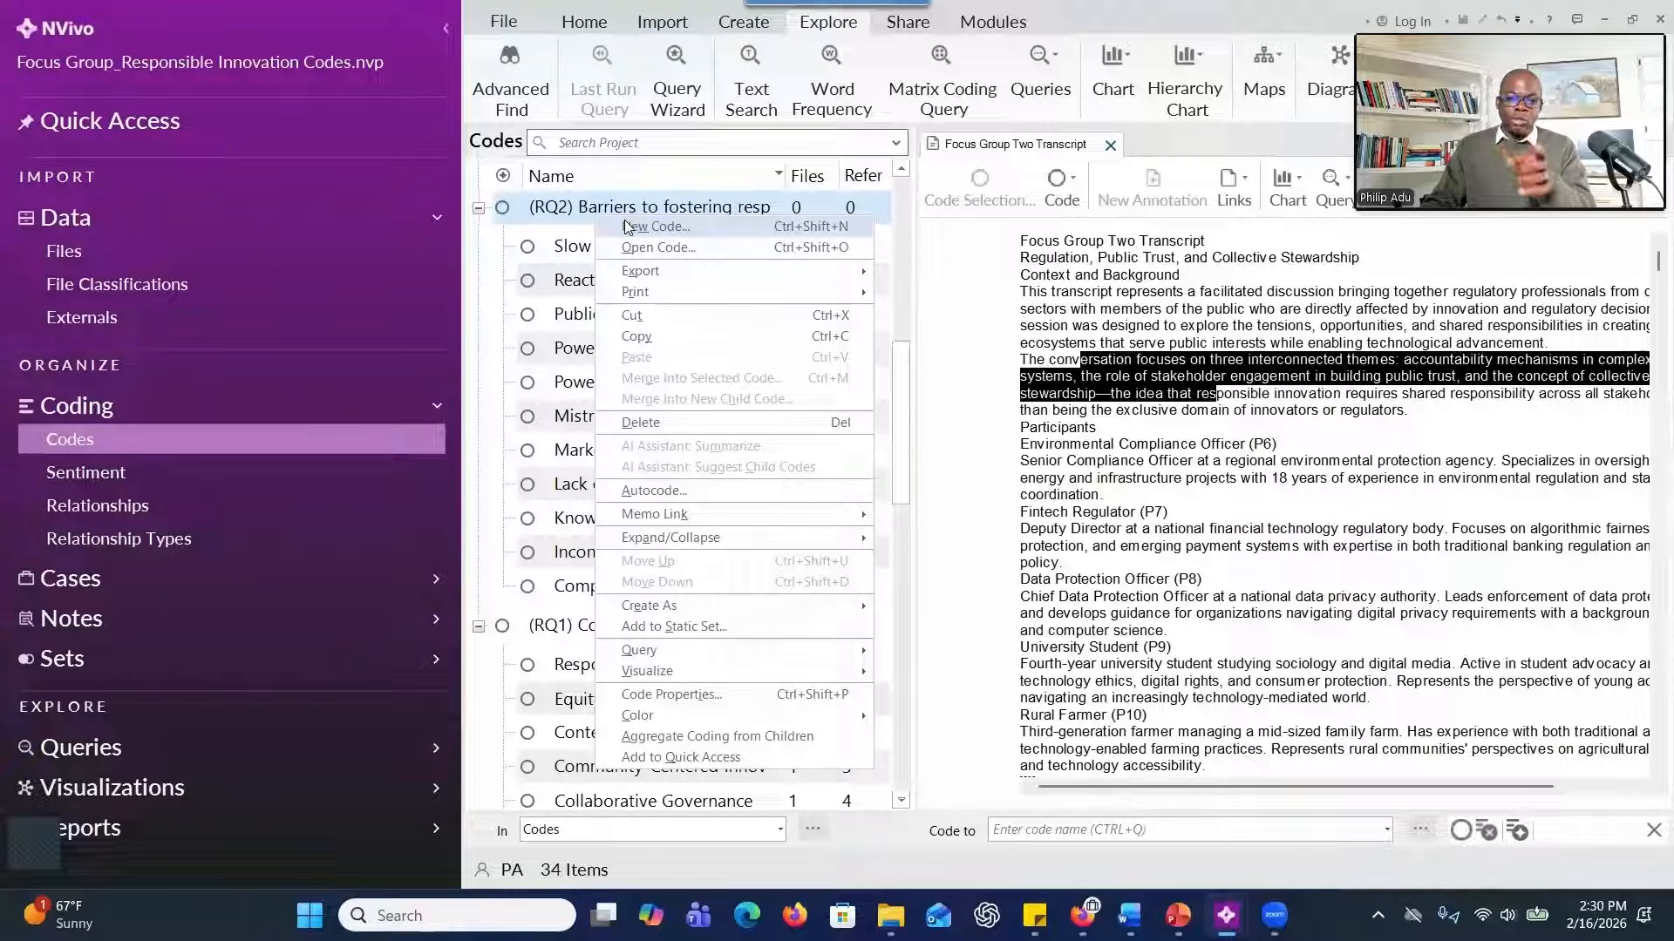
click(1057, 367)
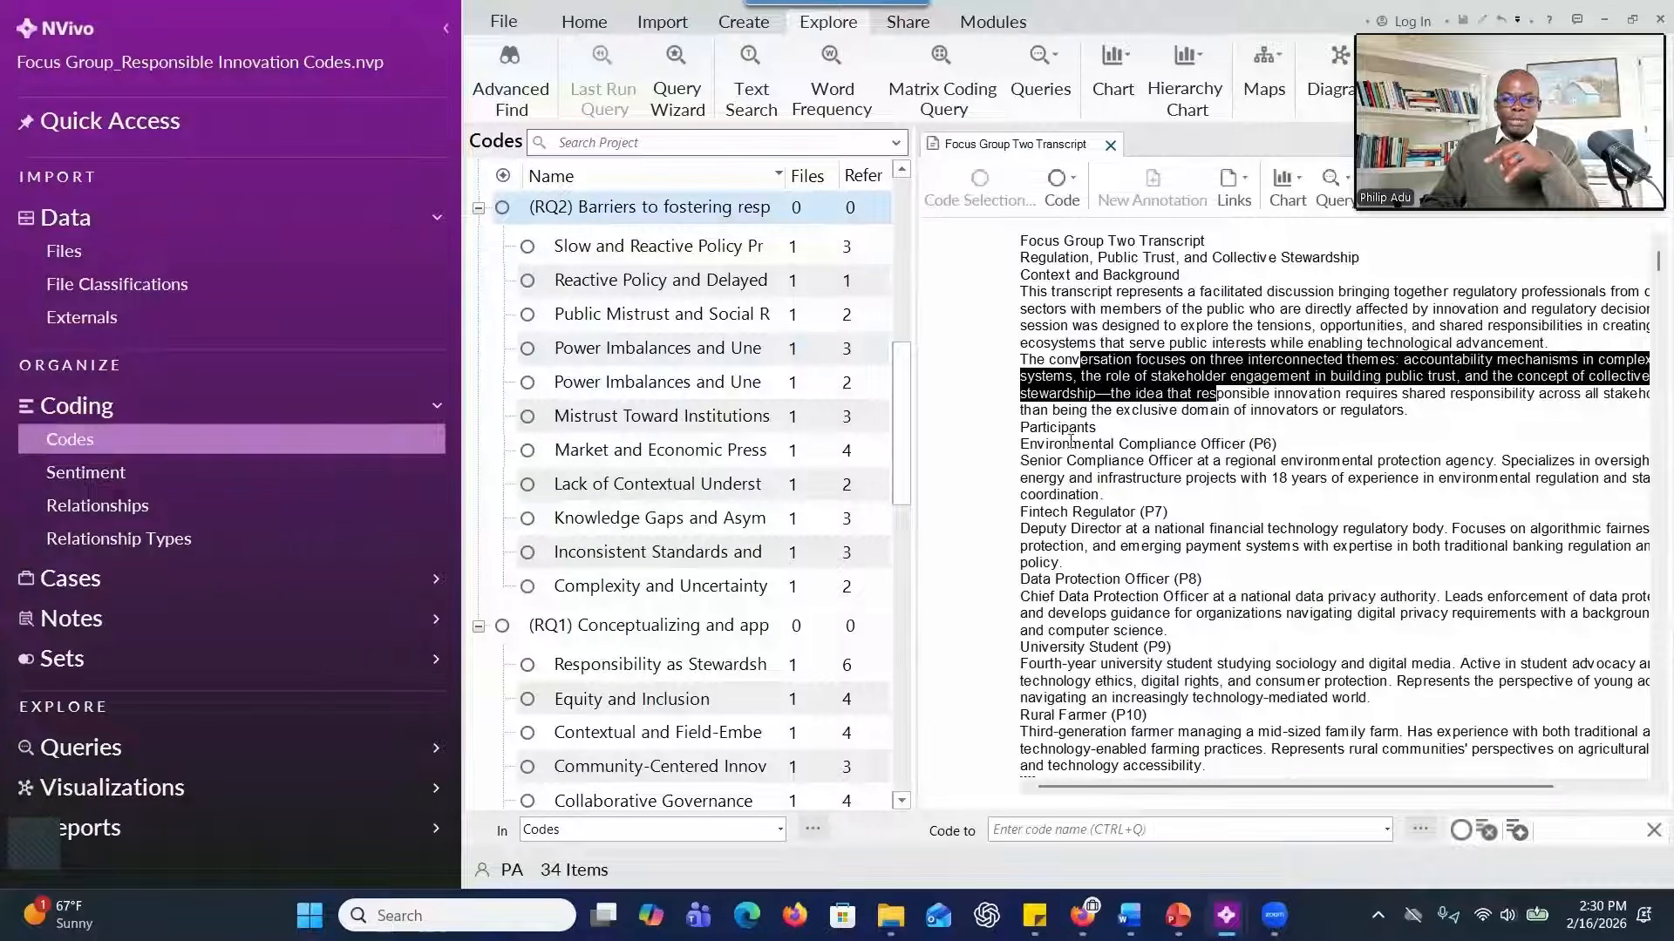
drag(1070, 444, 1236, 462)
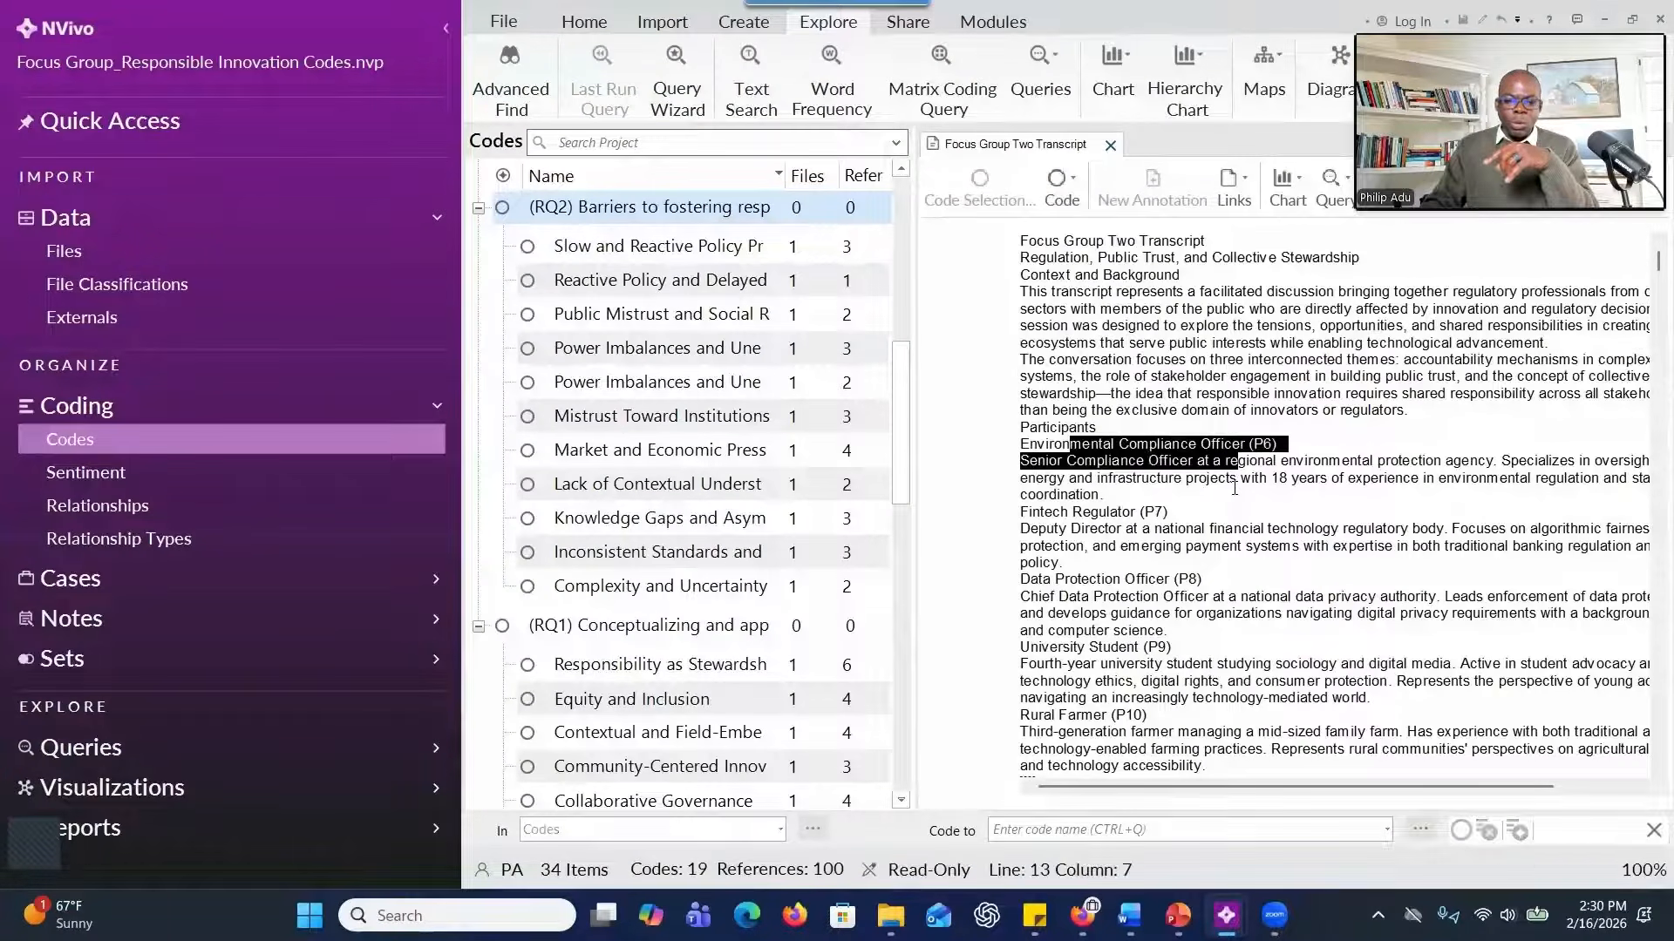
scroll(1235, 488, down, 10)
drag(1063, 383, 1179, 482)
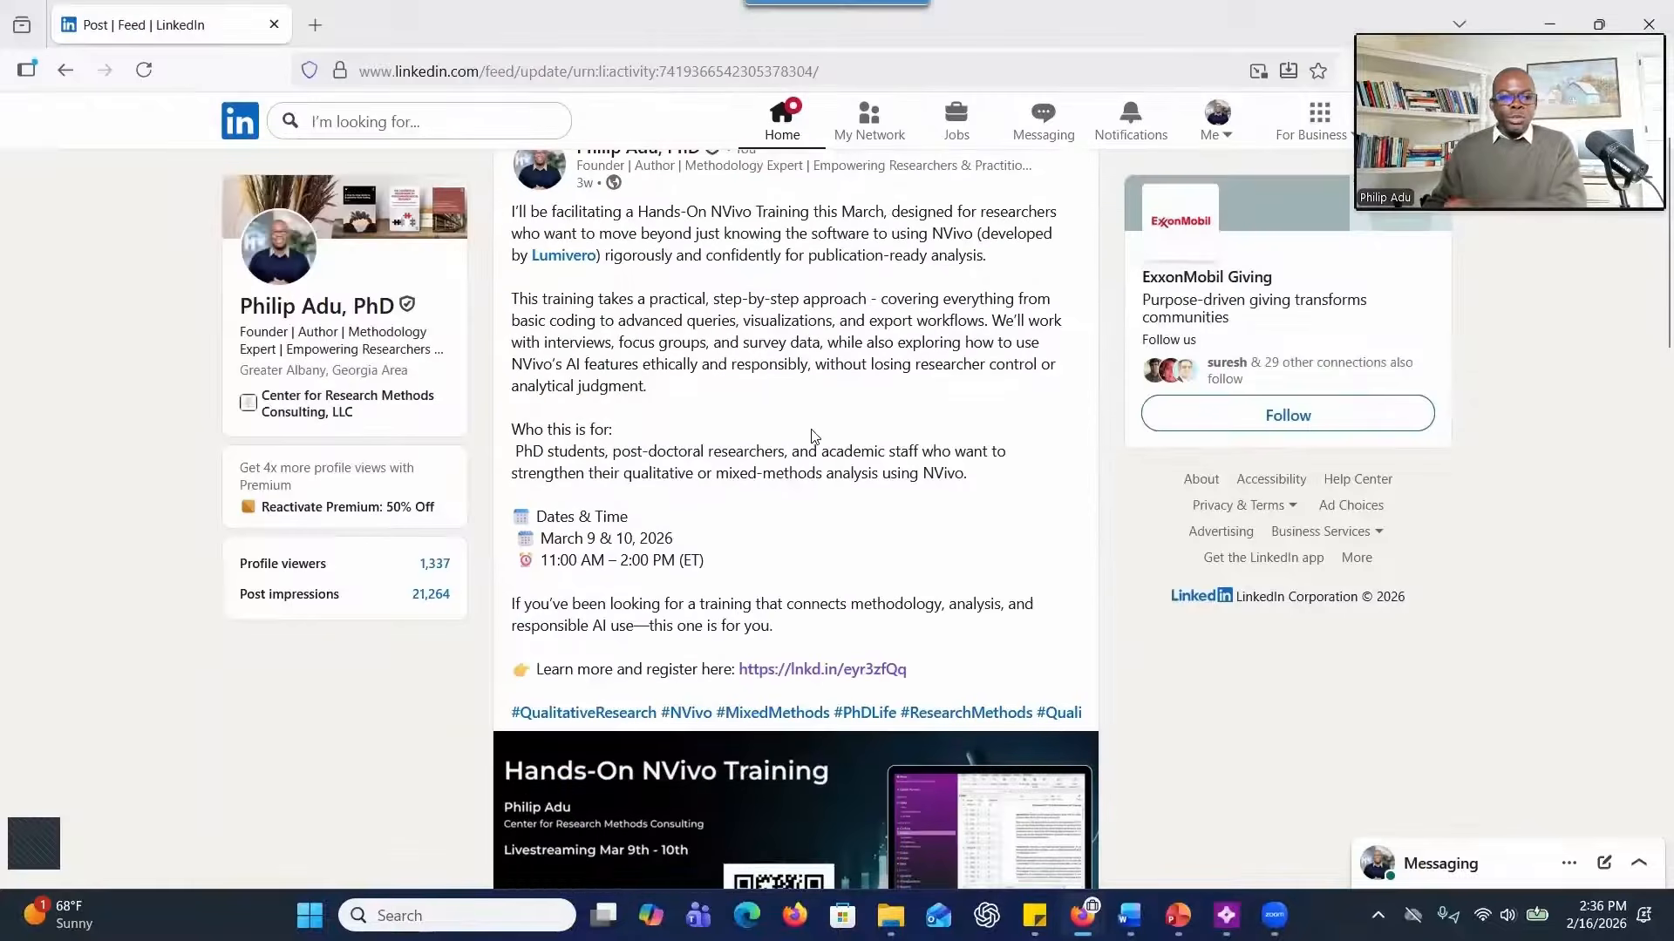
Look through the LinkedIn post about the Hands-On NVivo Training, including its dates, registration link and banner.
scroll(816, 436, down, 1)
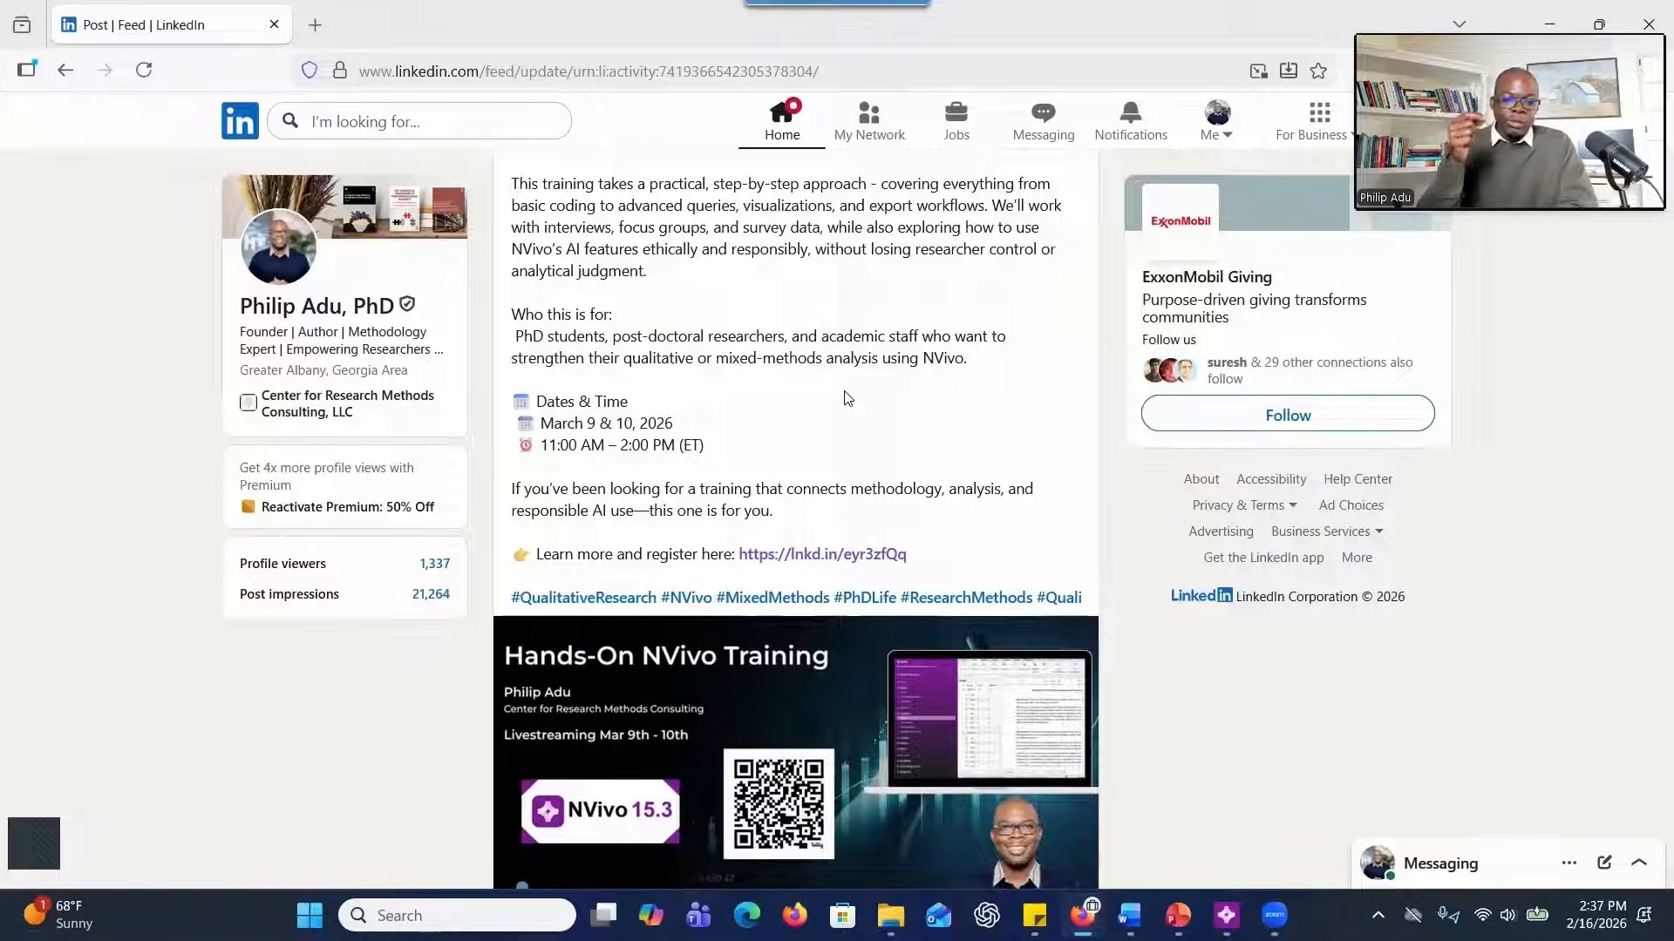
scroll(720, 524, down, 4)
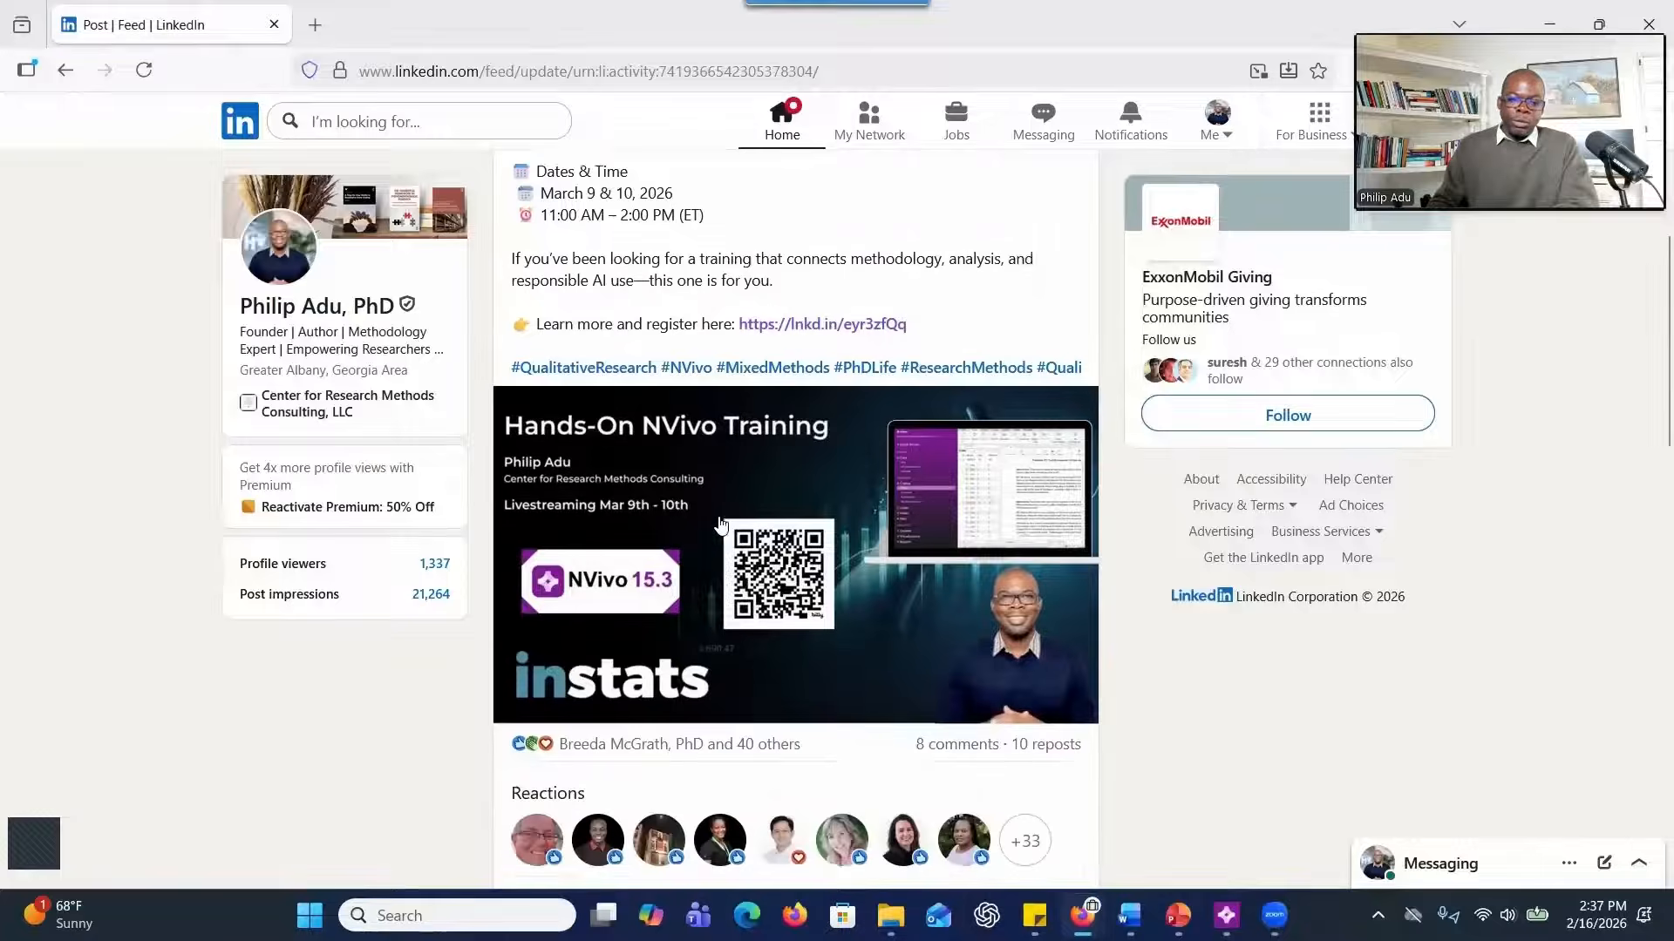
scroll(720, 524, up, 5)
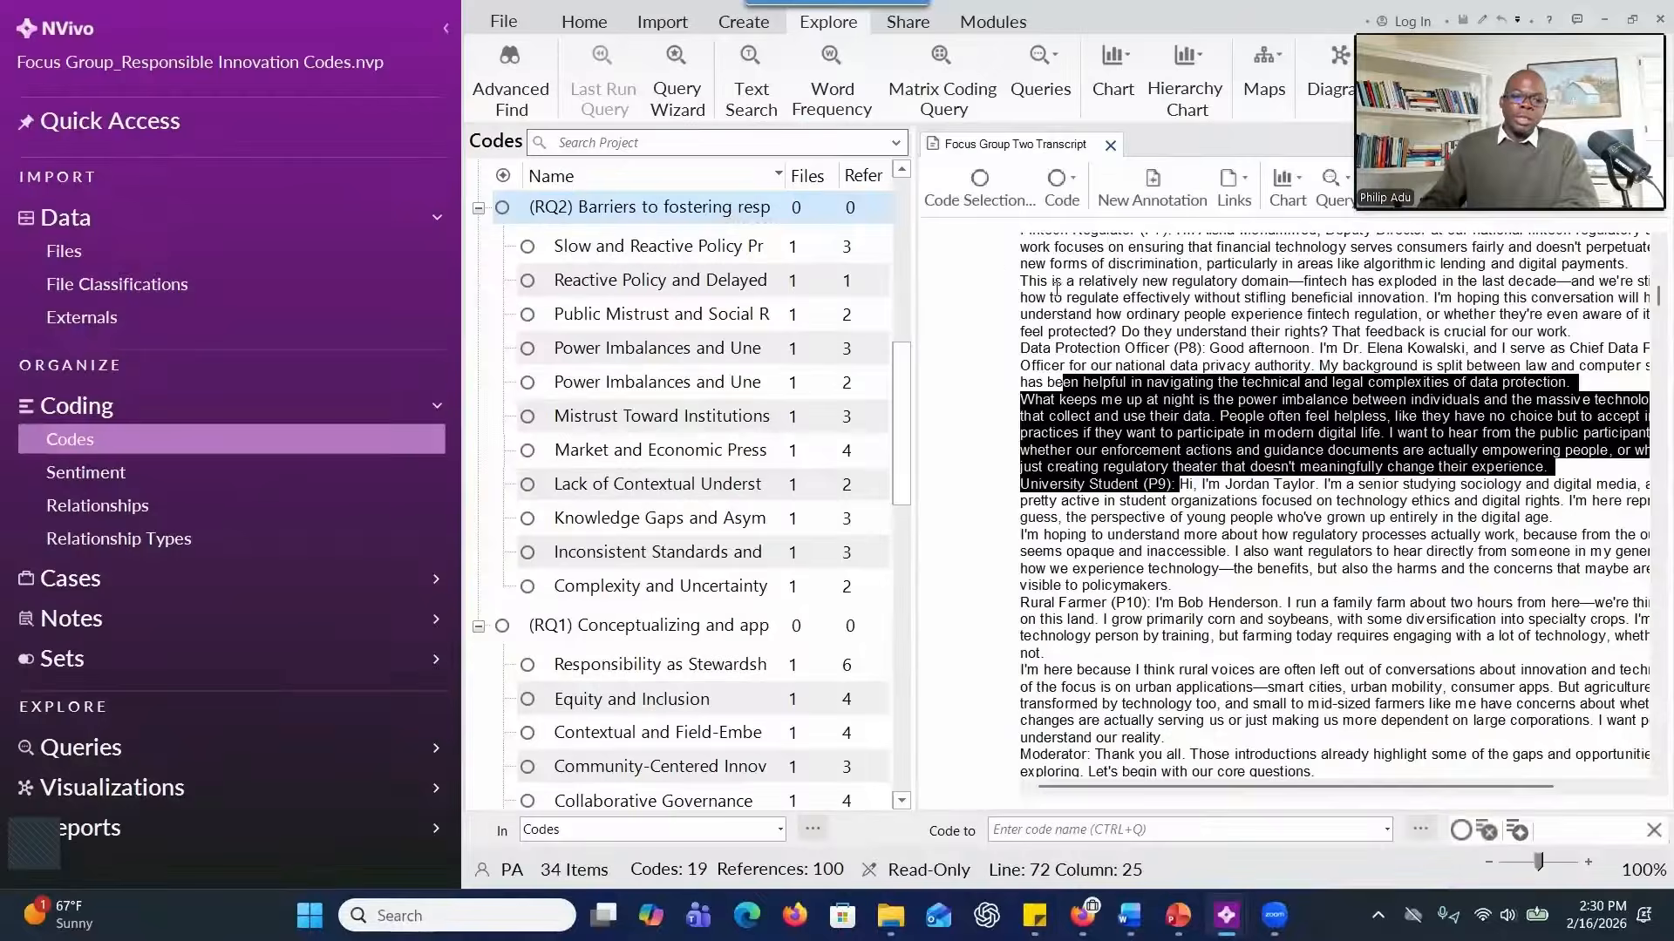
scroll(632, 309, down, 5)
scroll(632, 309, down, 1)
scroll(636, 311, up, 5)
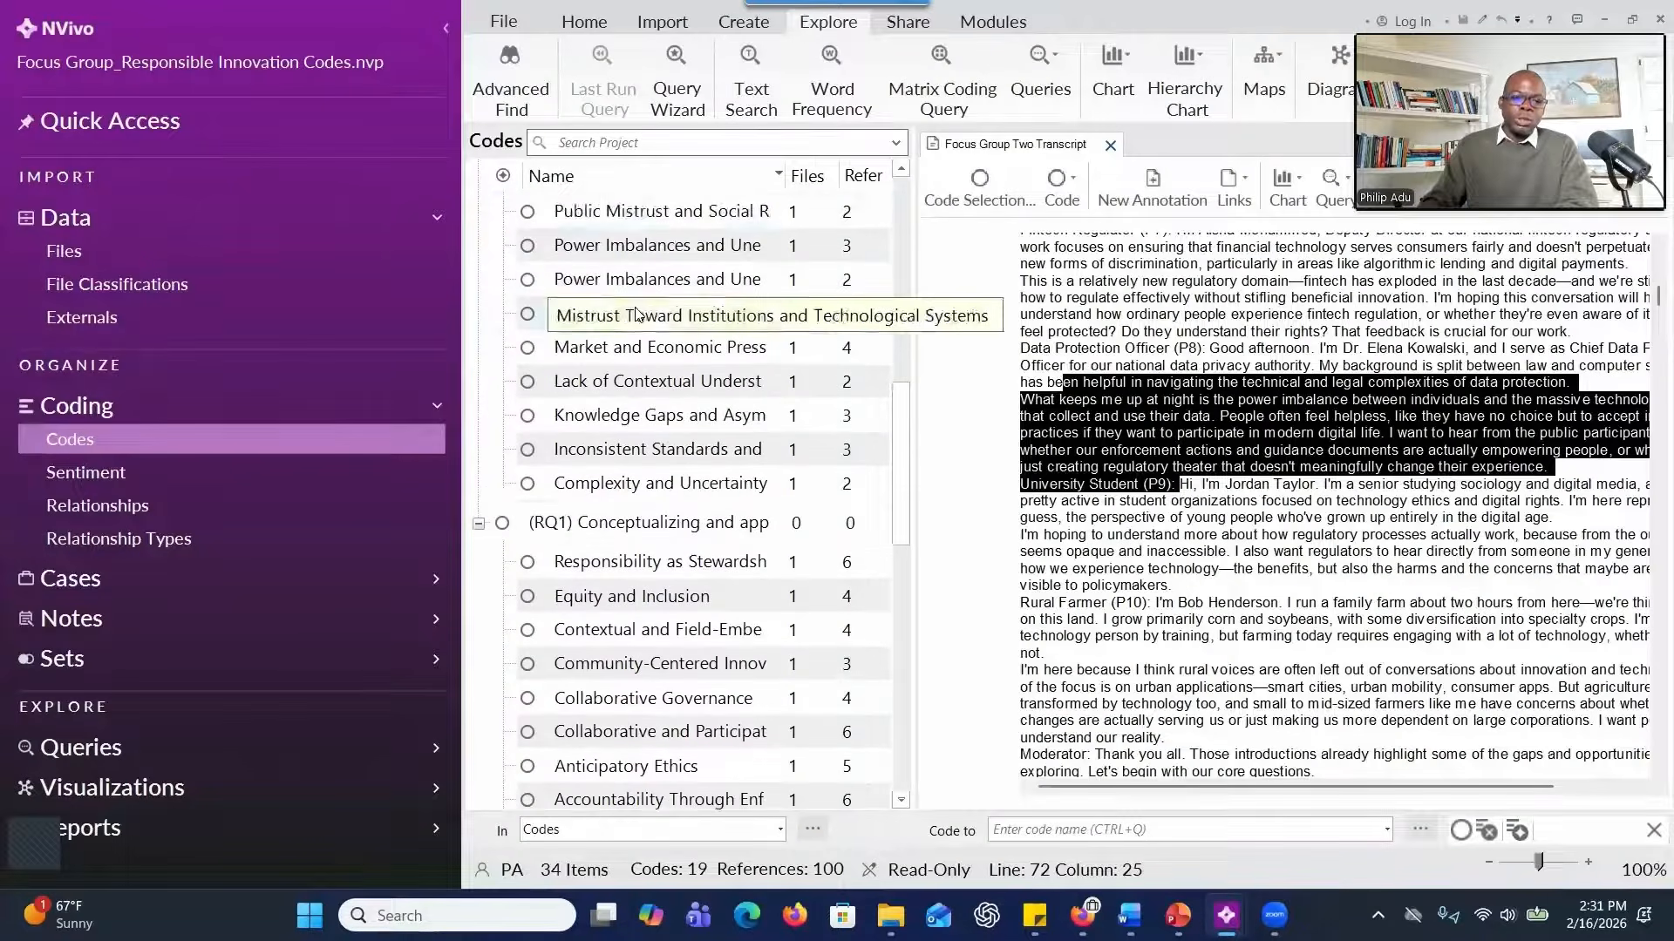
click(639, 312)
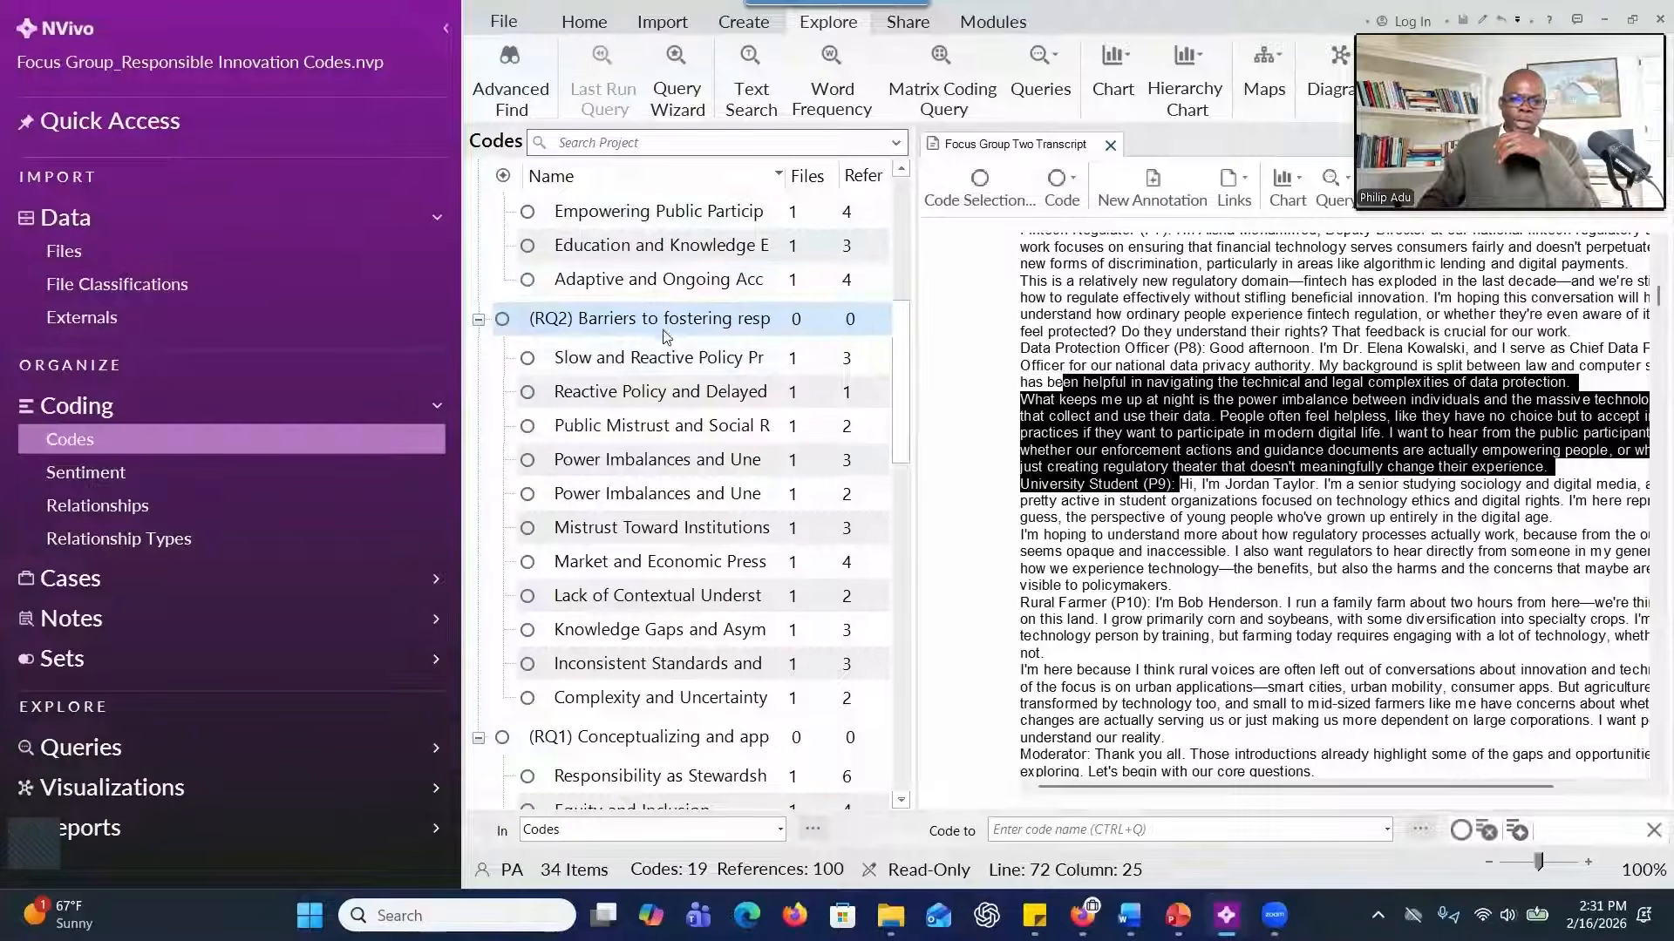
right_click(681, 319)
mouse_move(785, 373)
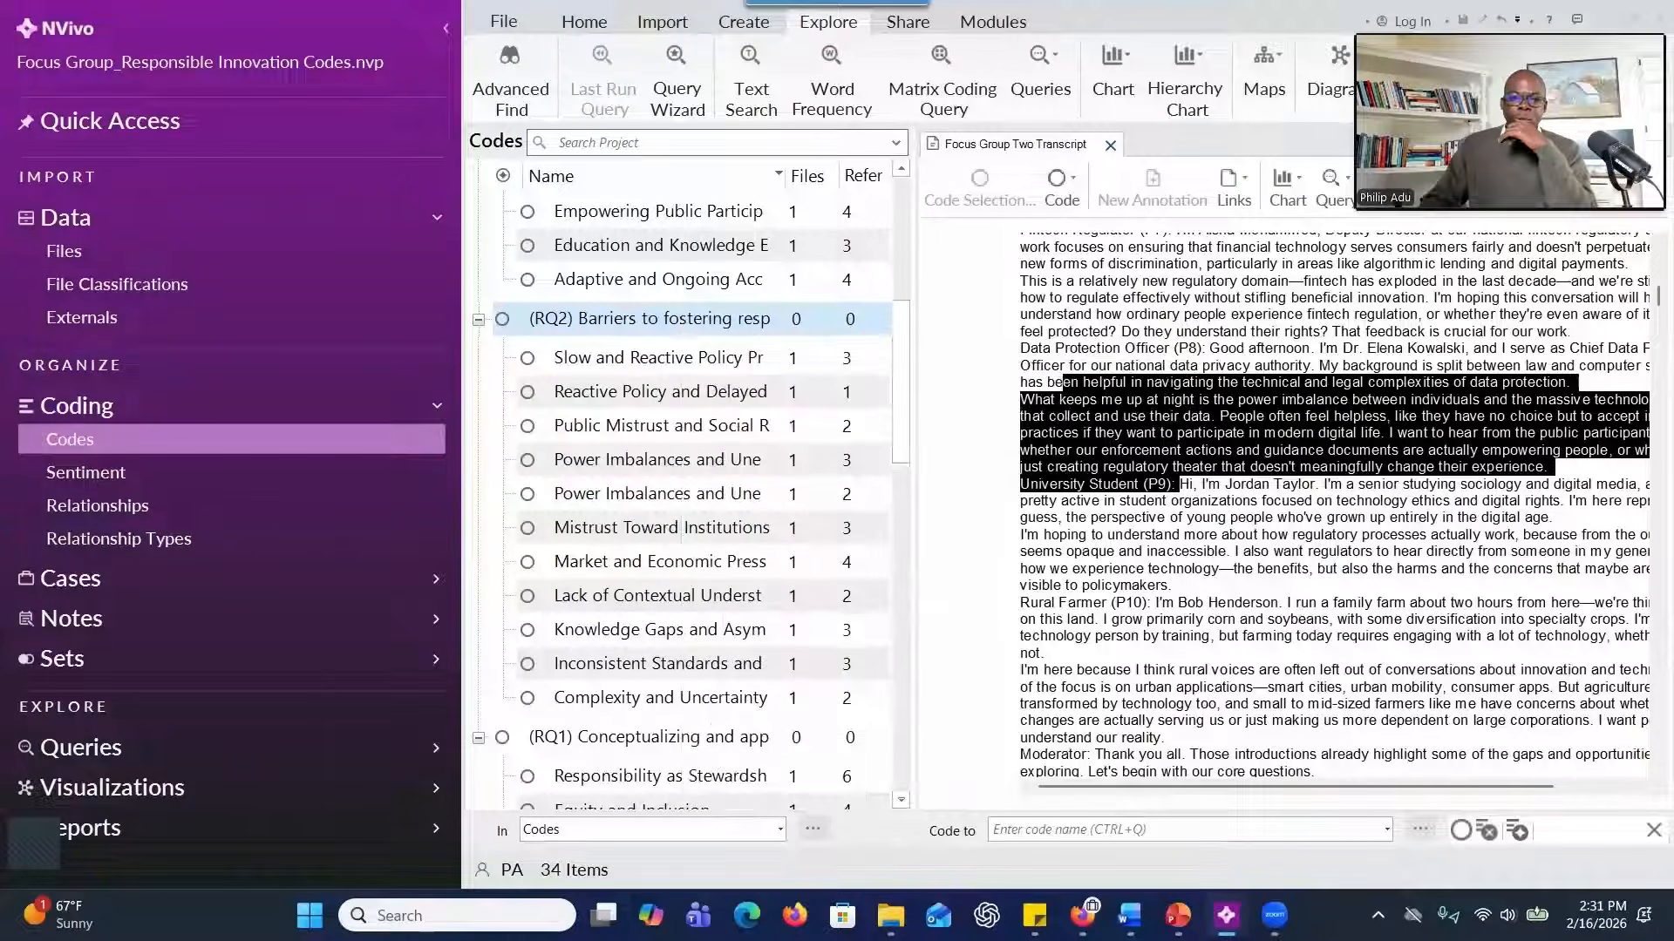
Switch to the Focus Group_Responsible Innovation Themes project and close its Speaker classification sheet.
key(alt+Tab)
click(1061, 20)
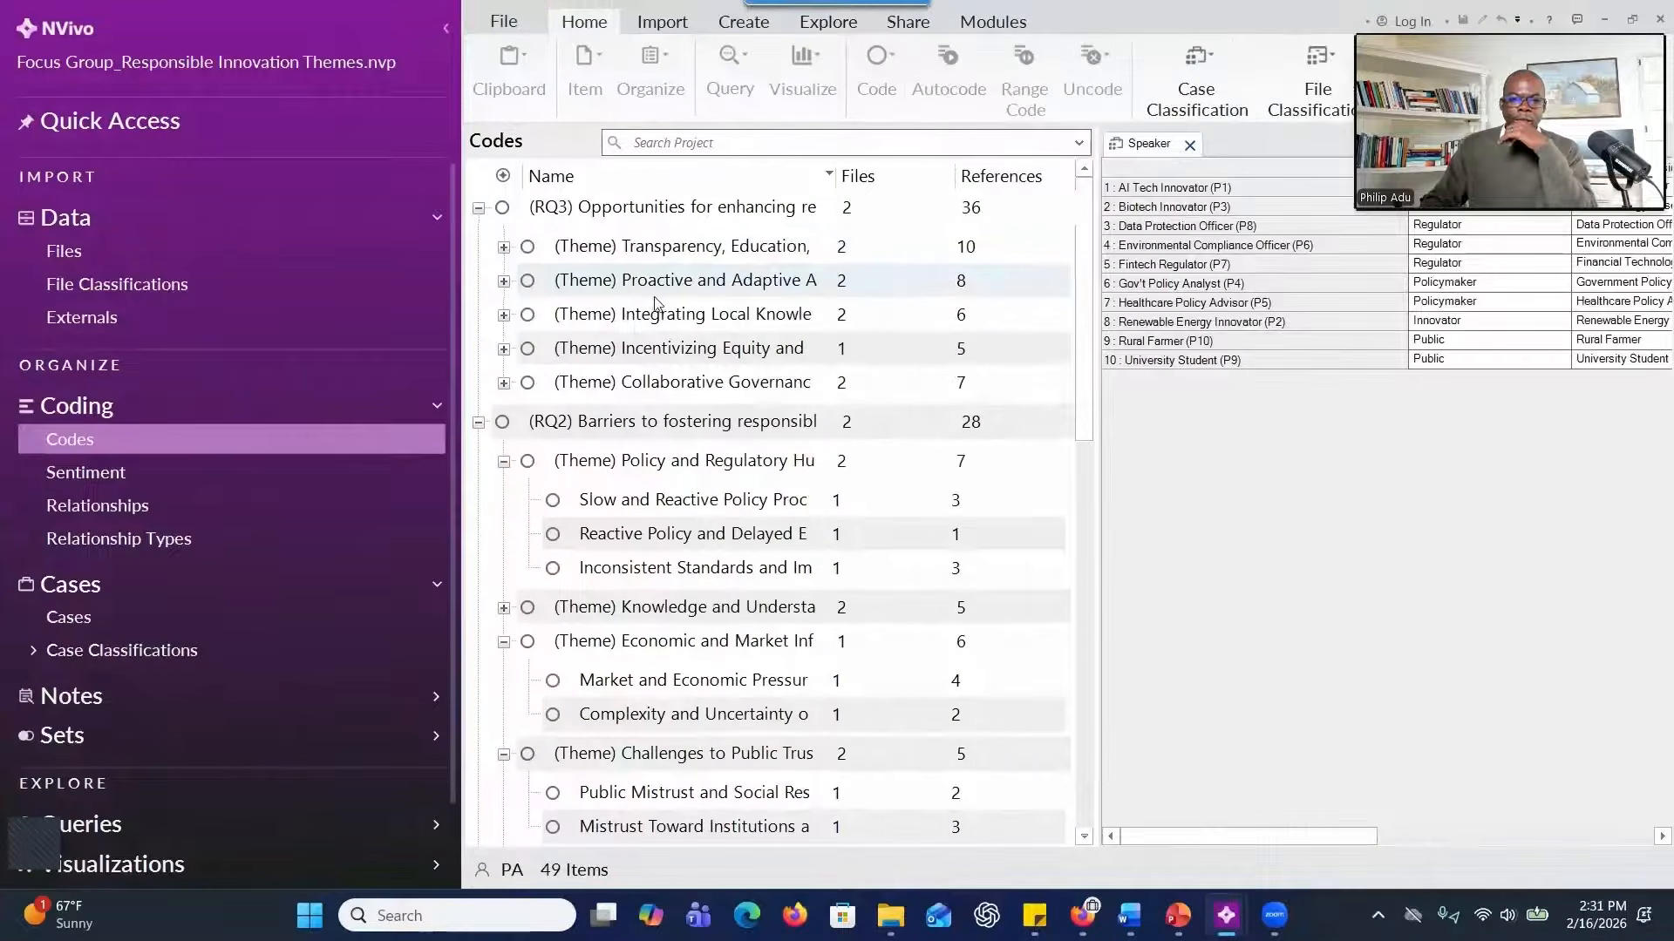
click(1190, 145)
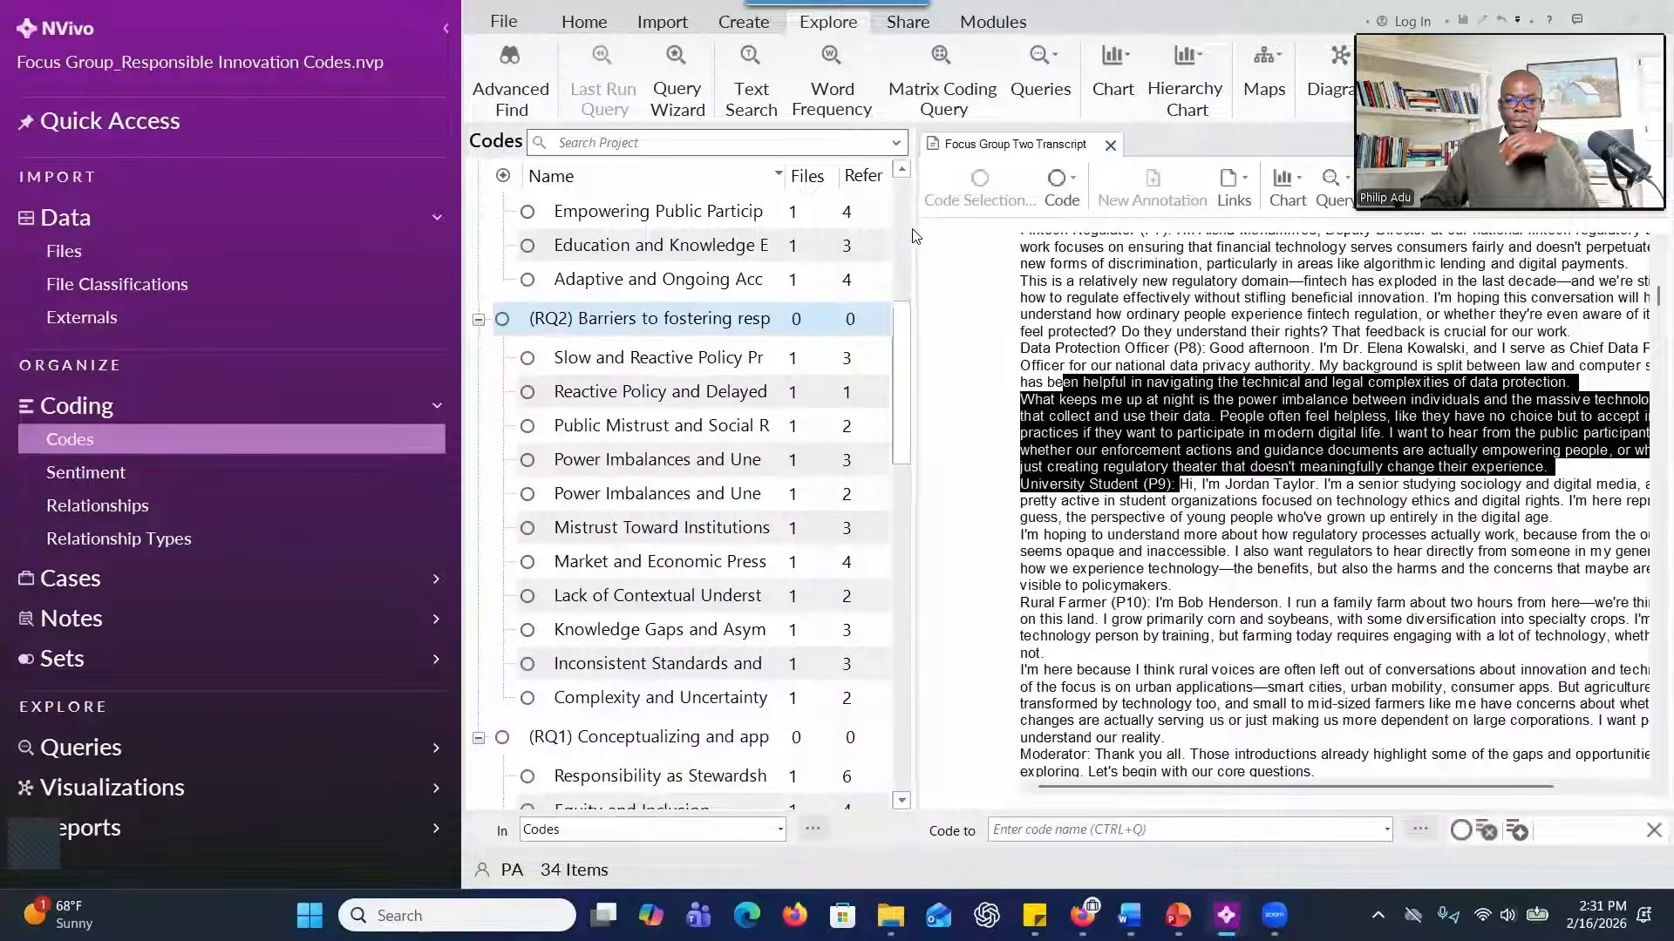
In the Codes project, create the aggregated child code "(Theme) Transparency, Education, and Public Engagement" under RQ3 and turn on aggregate coding from children for RQ3.
drag(918, 236, 1199, 279)
scroll(787, 351, up, 3)
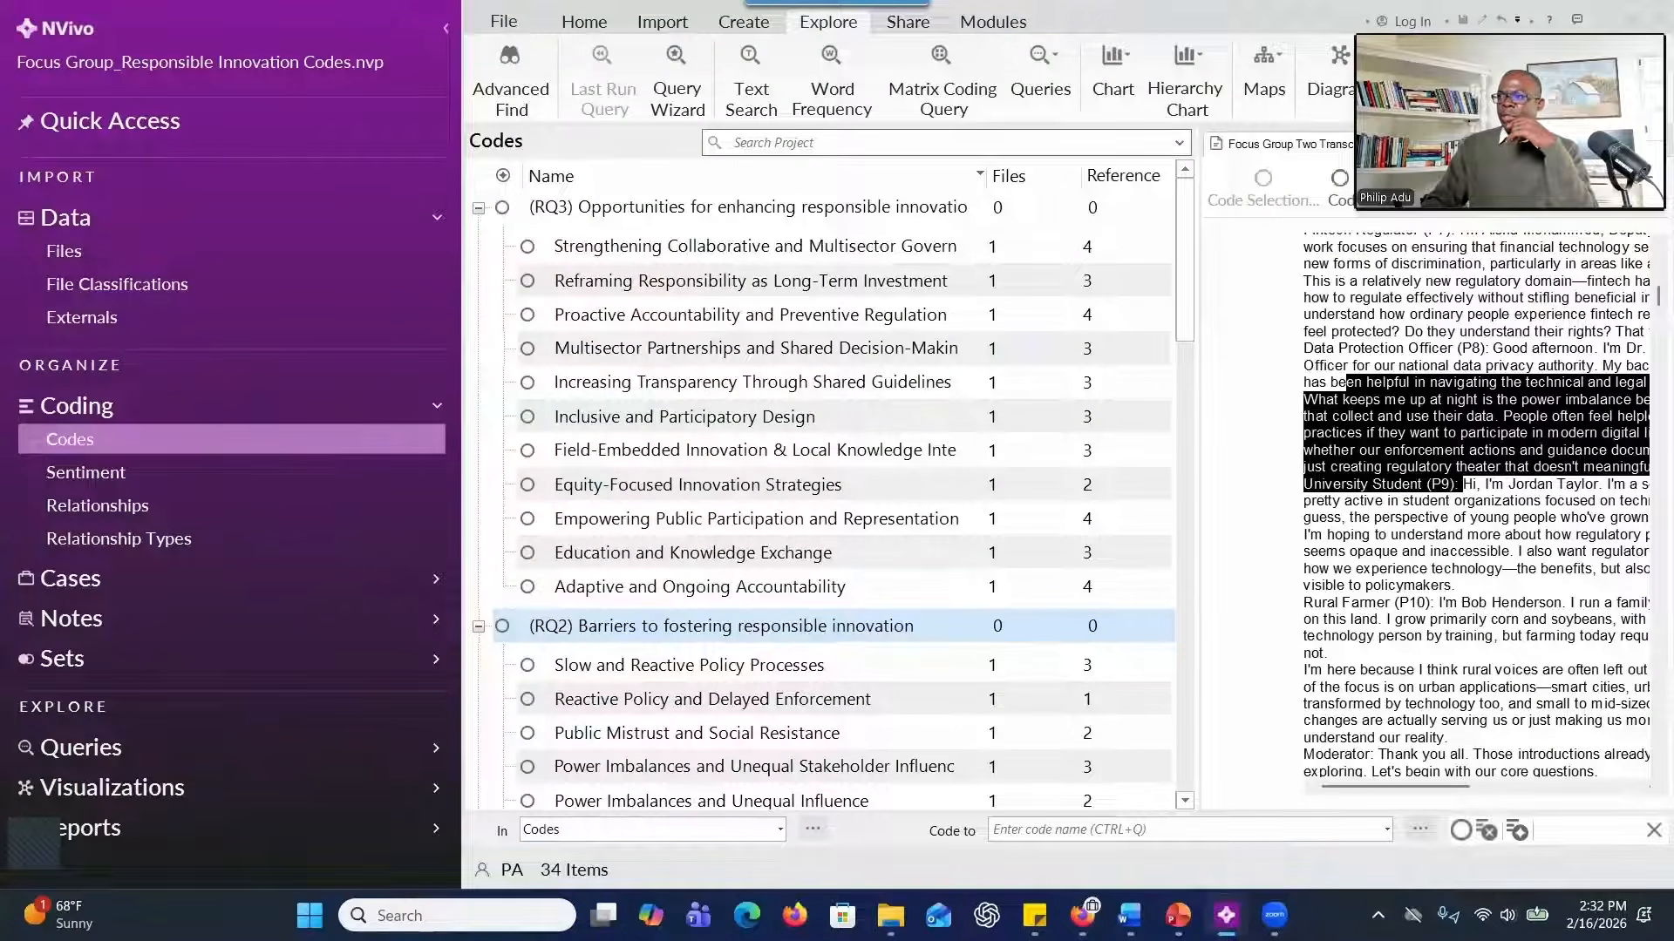
click(735, 210)
right_click(735, 210)
click(788, 284)
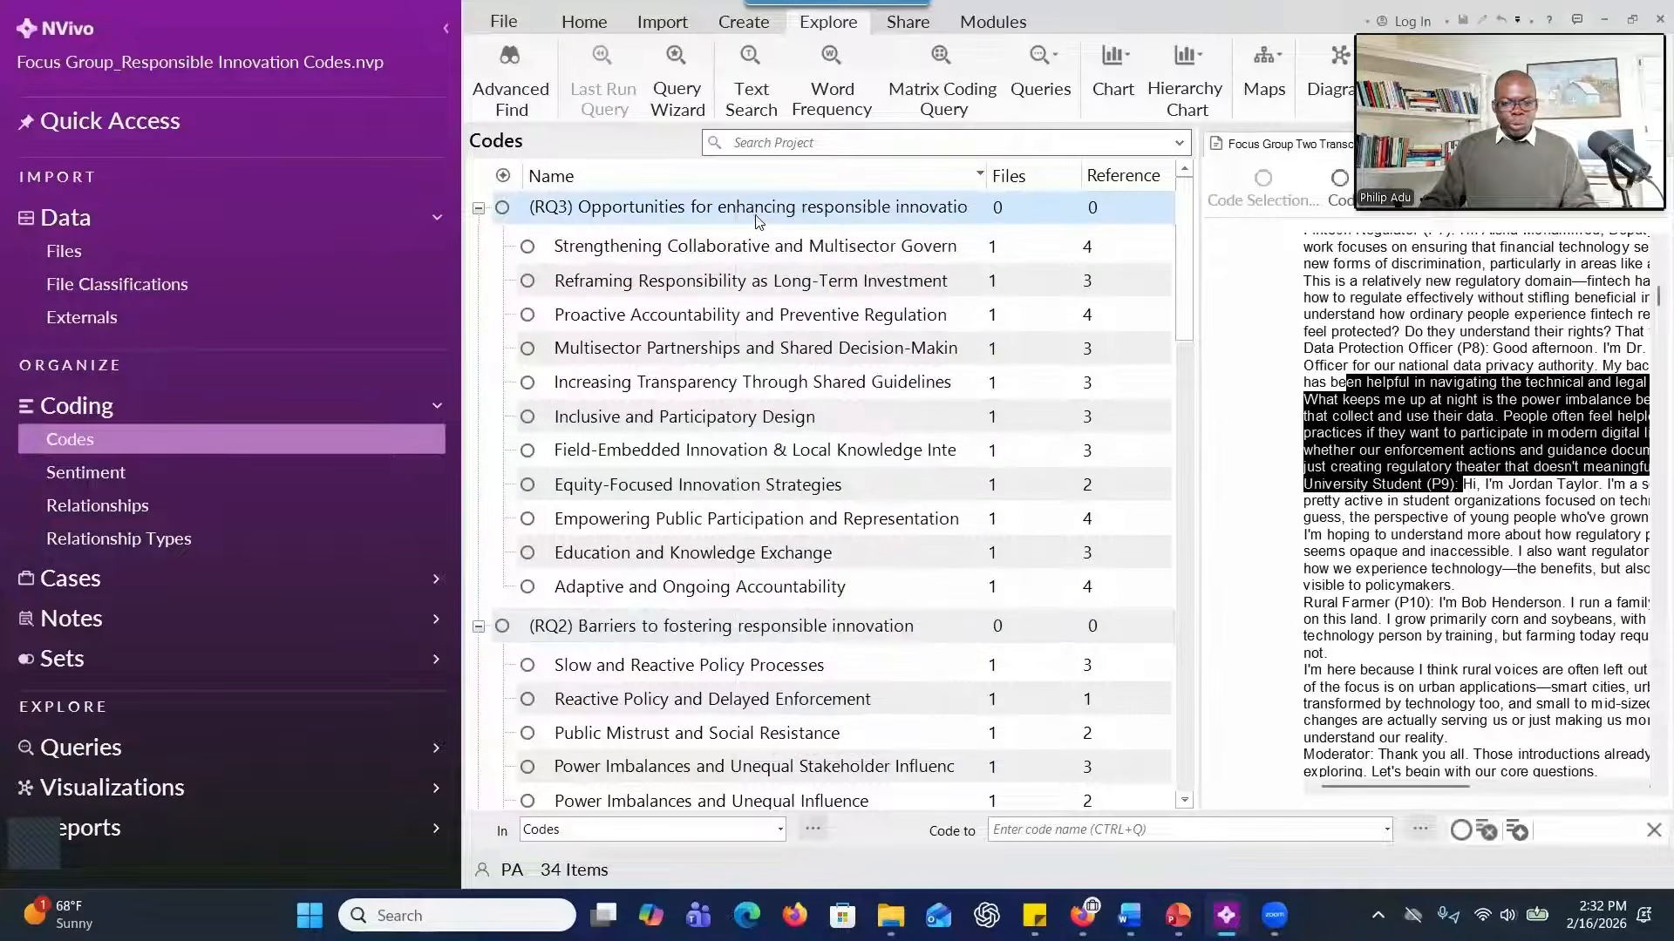
text((Theme) Transparency, Education, and Public Engagement)
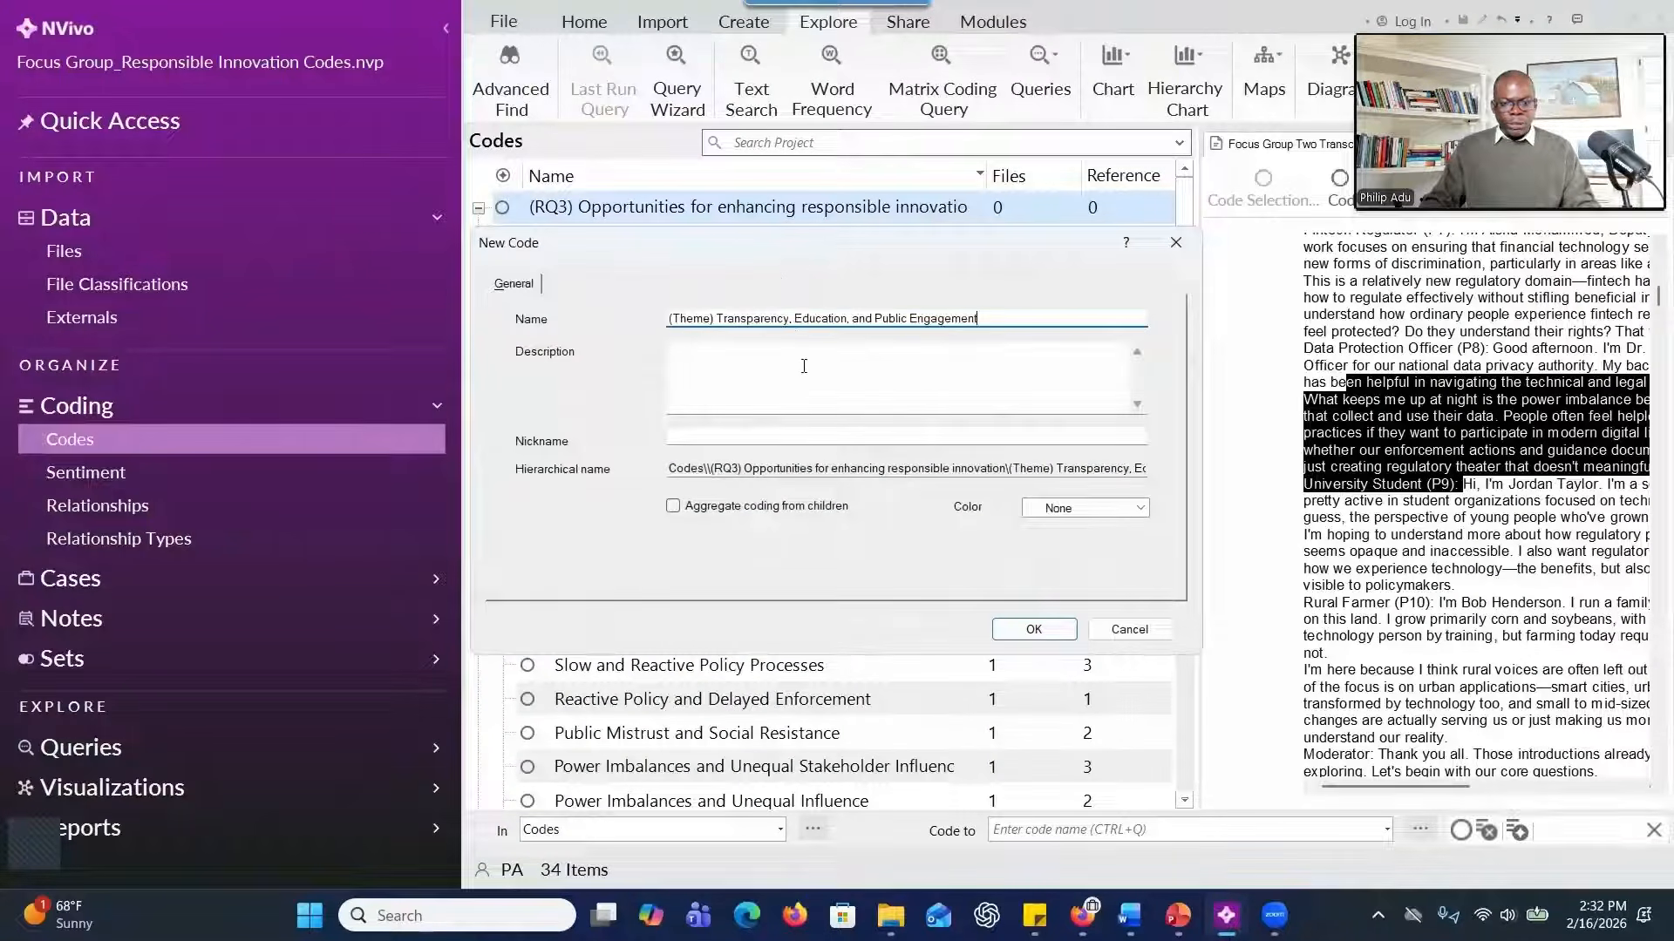
click(685, 513)
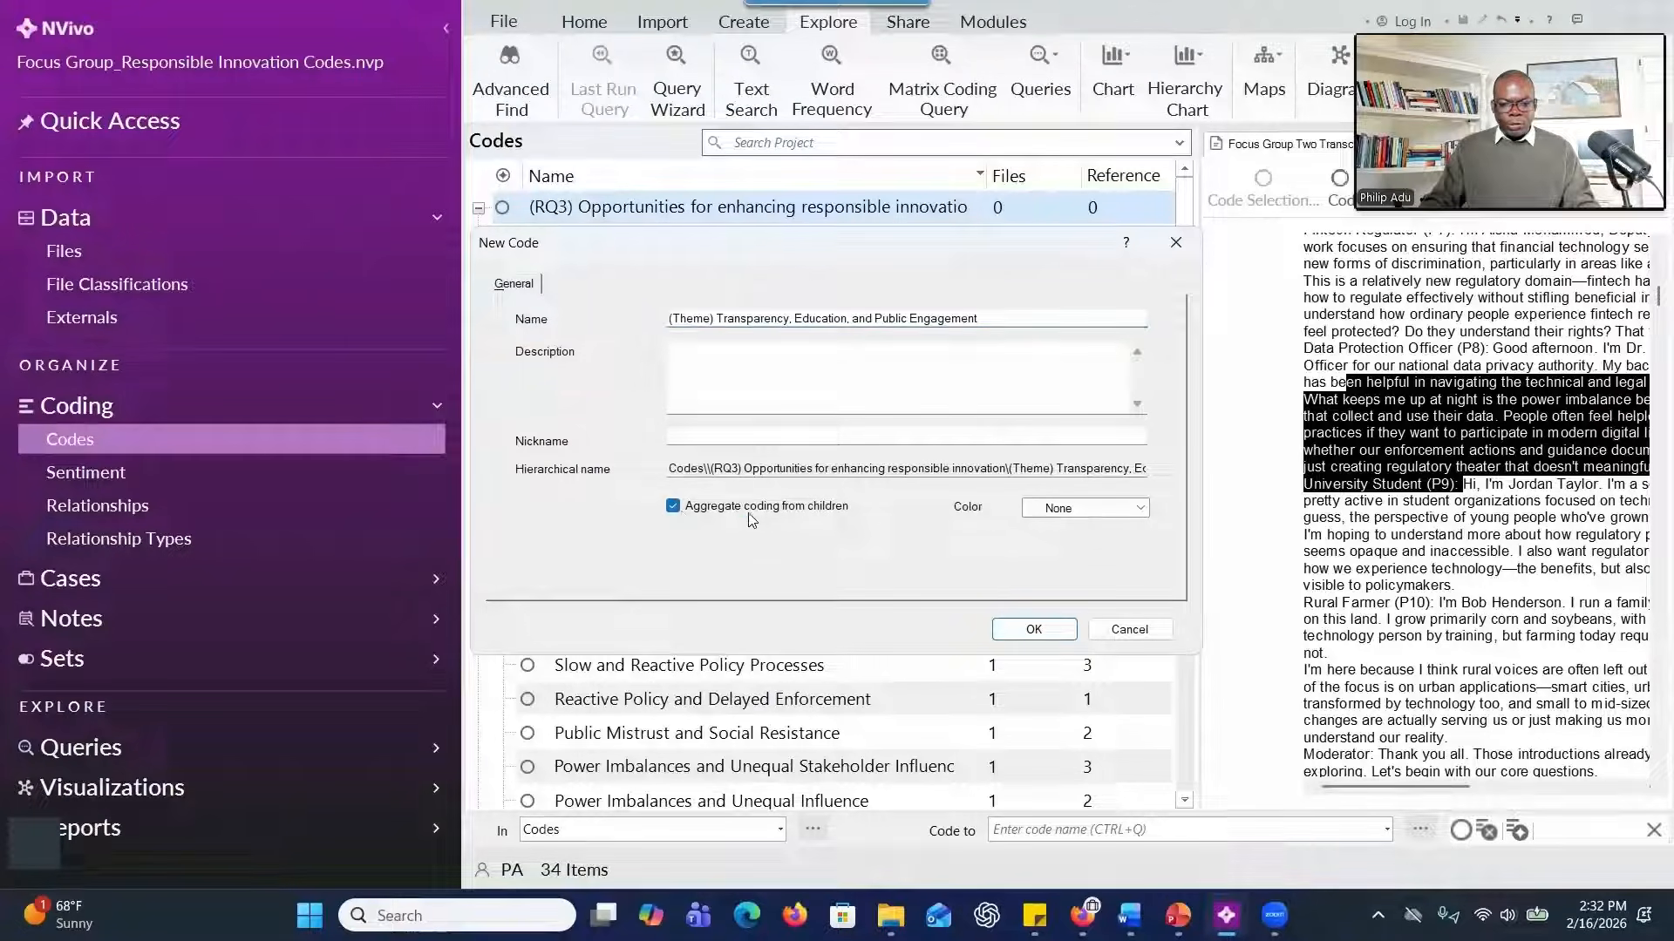
click(1013, 633)
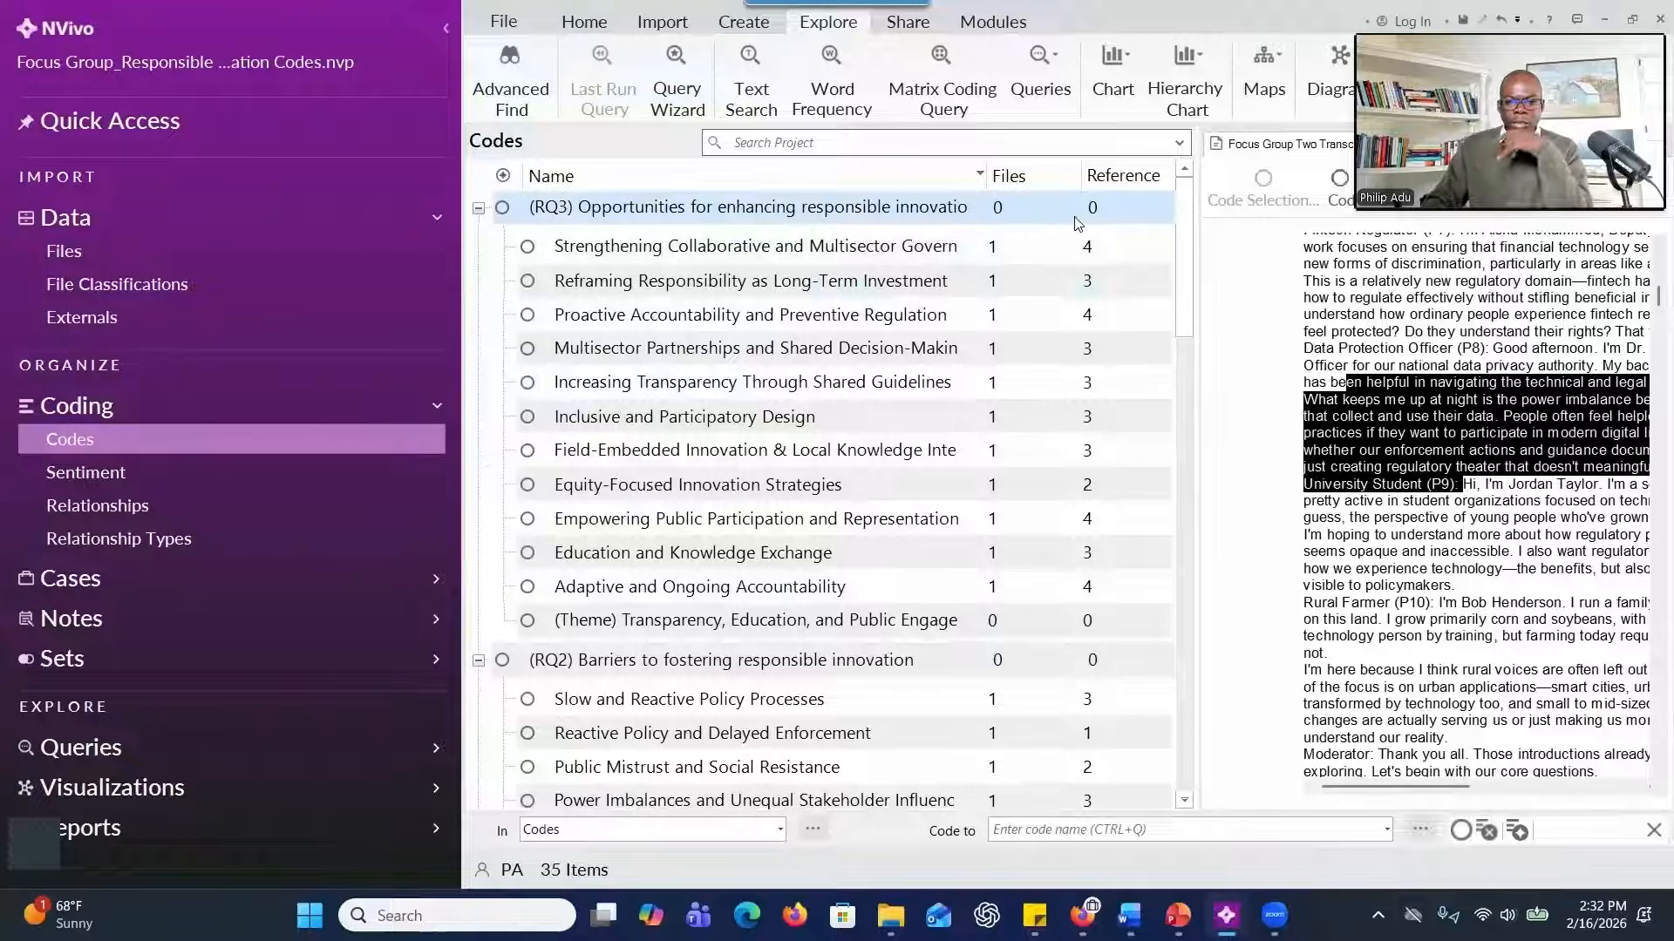
right_click(885, 213)
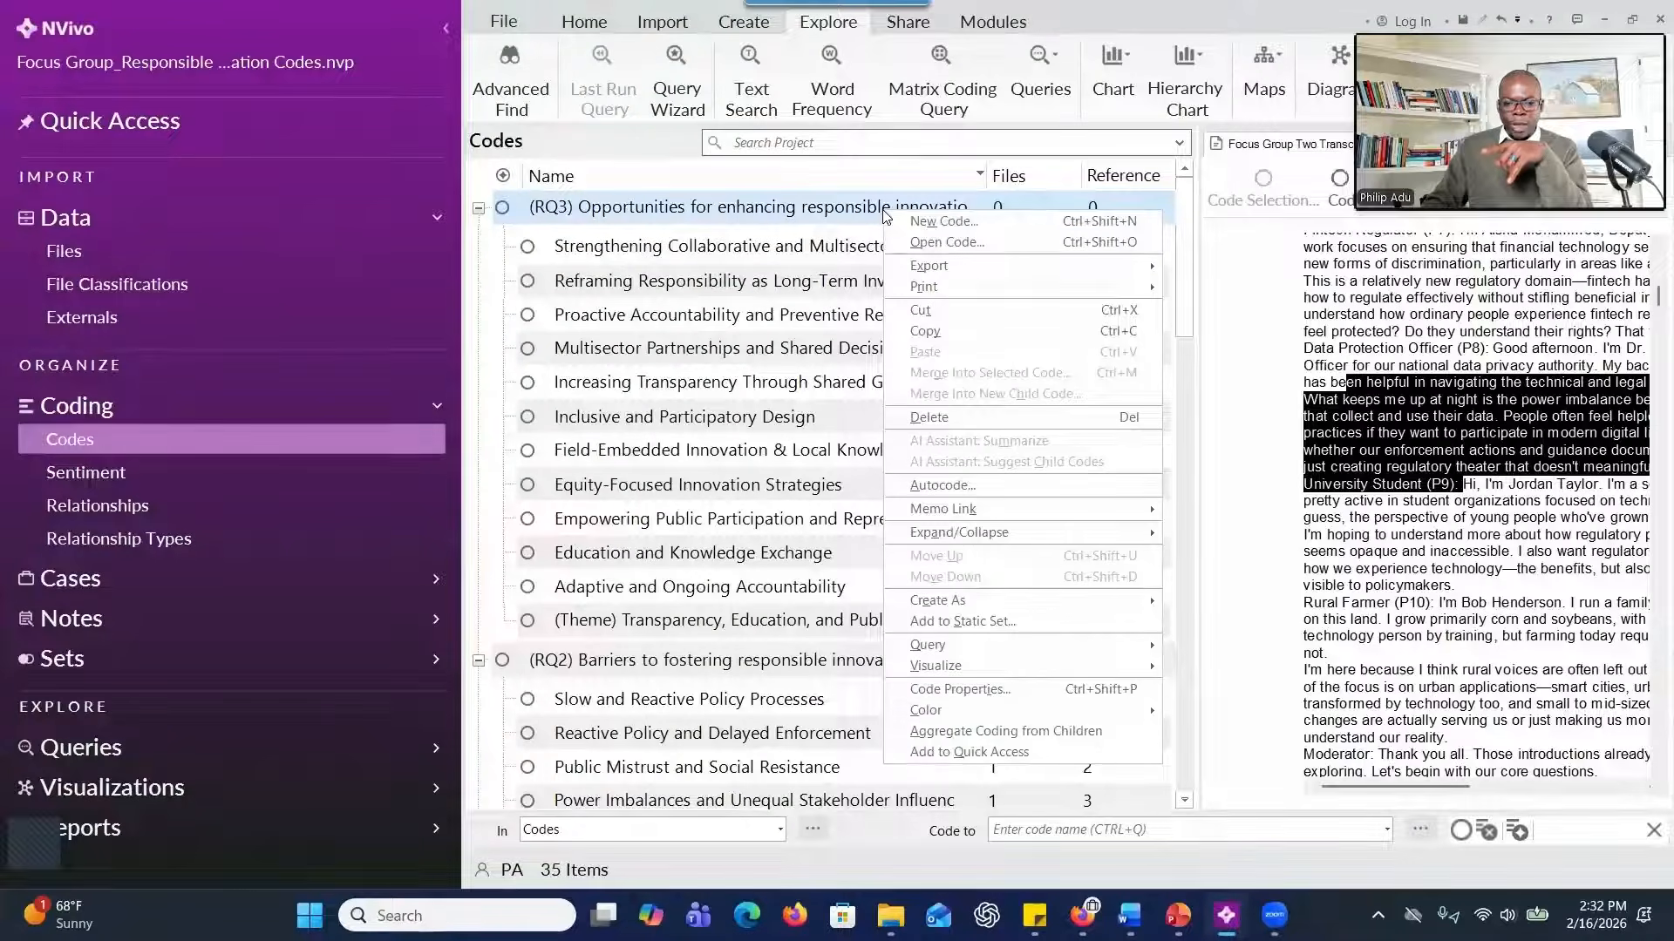
click(931, 734)
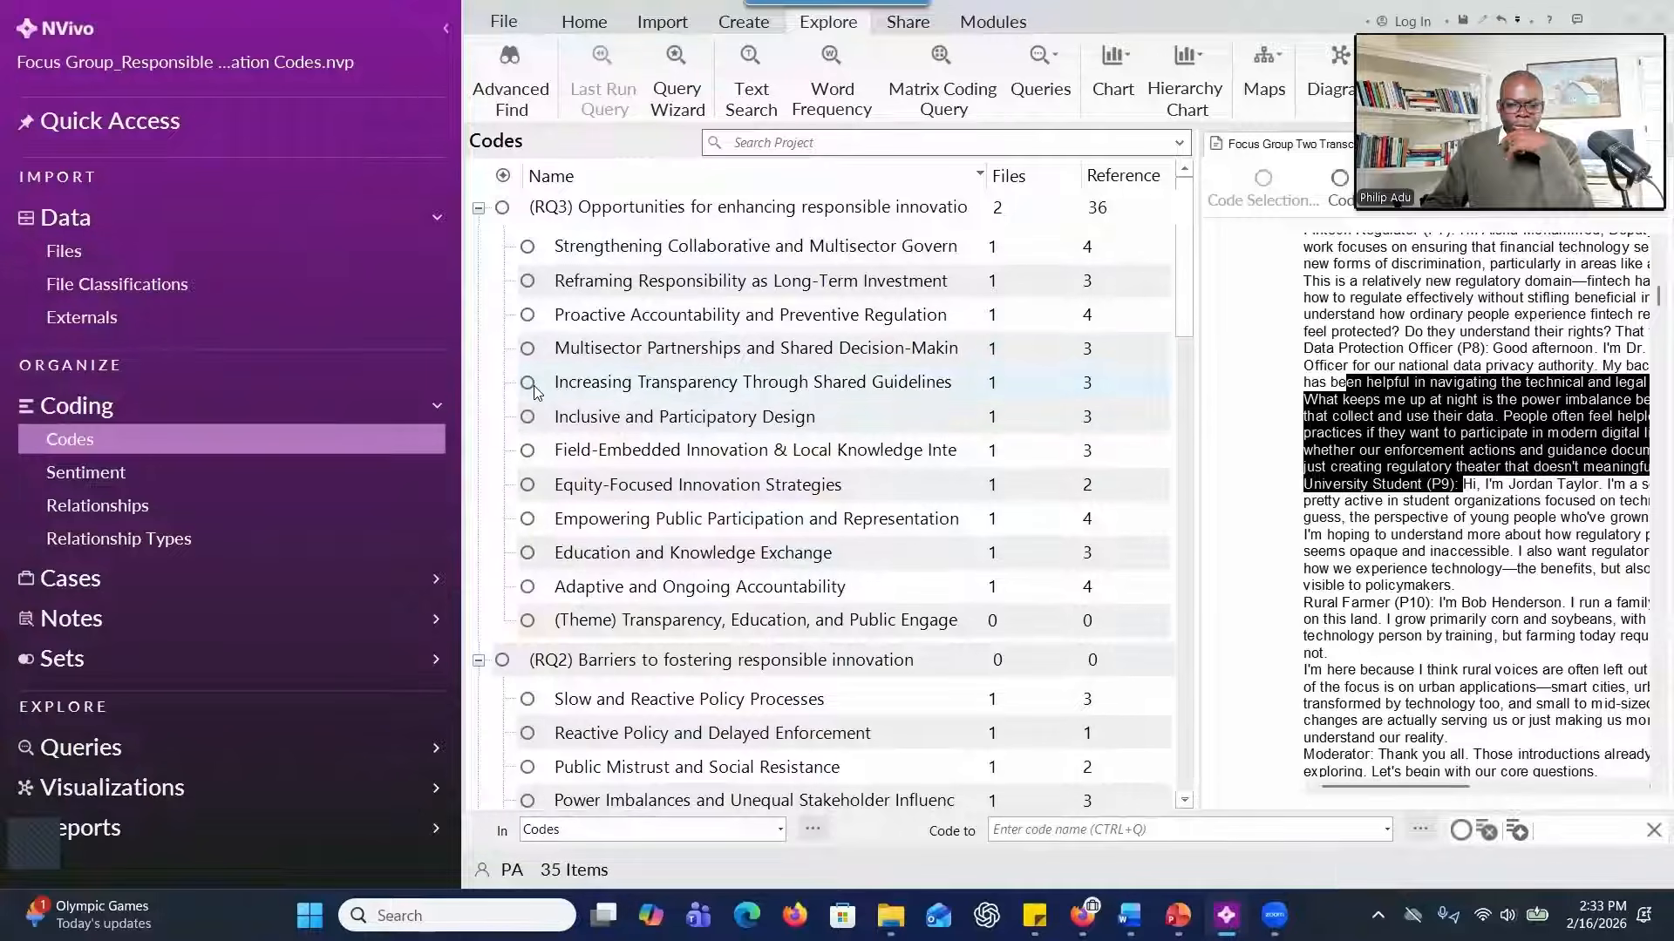
Move the codes Increasing Transparency Through Shared Guidelines and Empowering Public Participation and Representation into the Transparency, Education, and Public Engagement theme.
drag(531, 384, 558, 626)
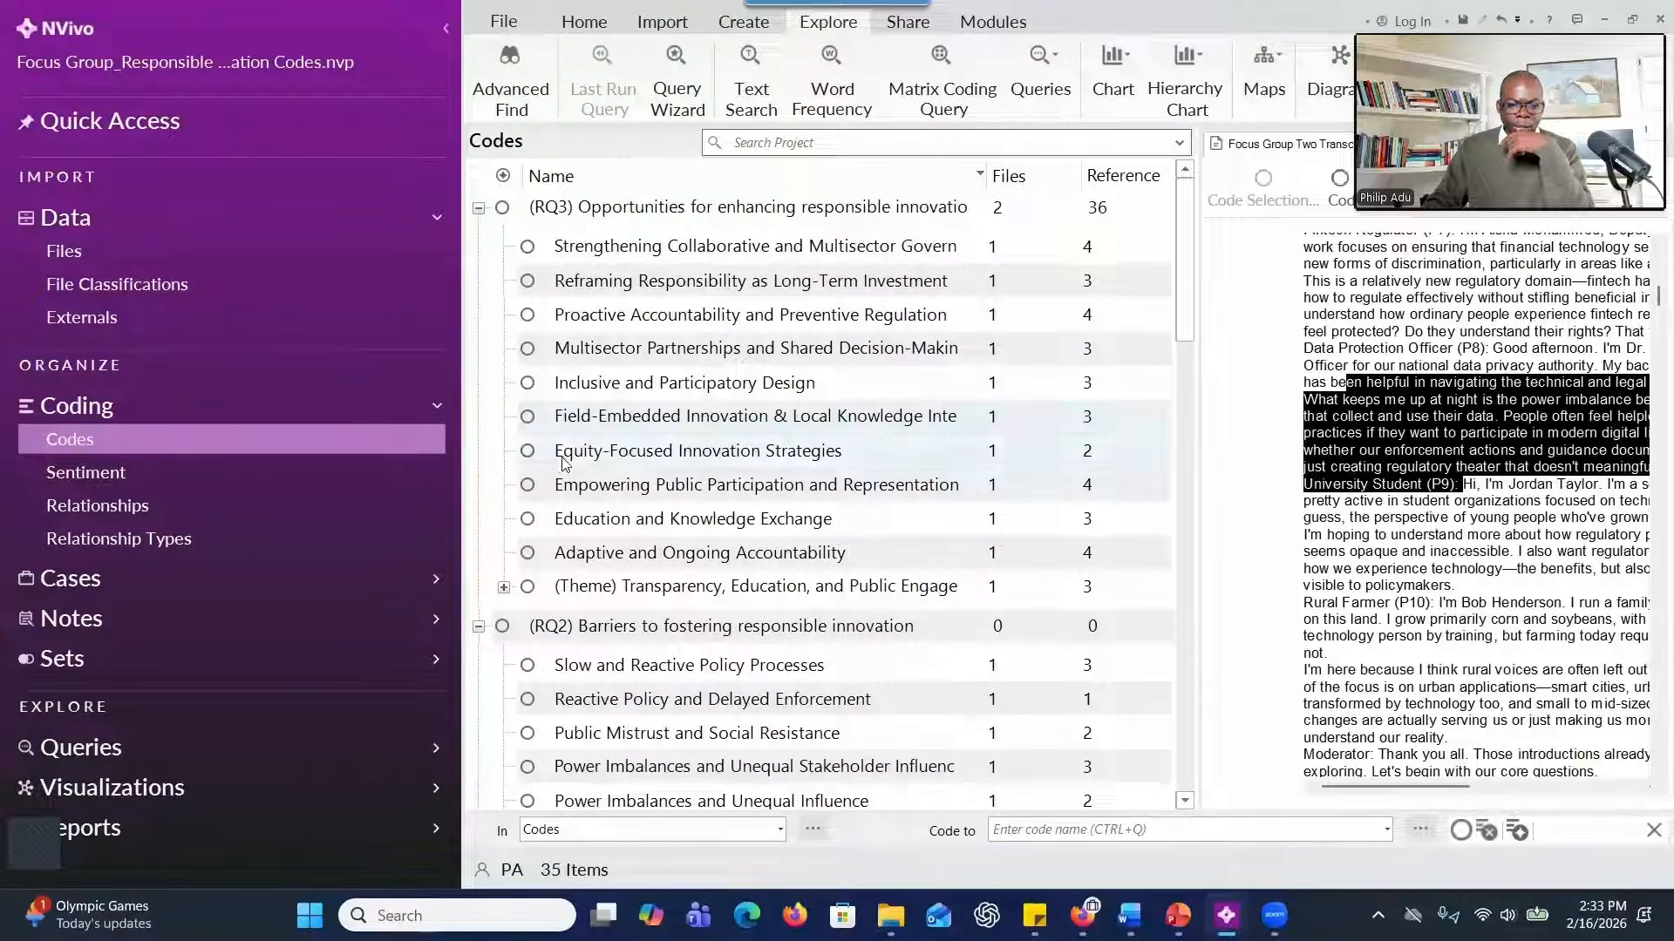
click(526, 486)
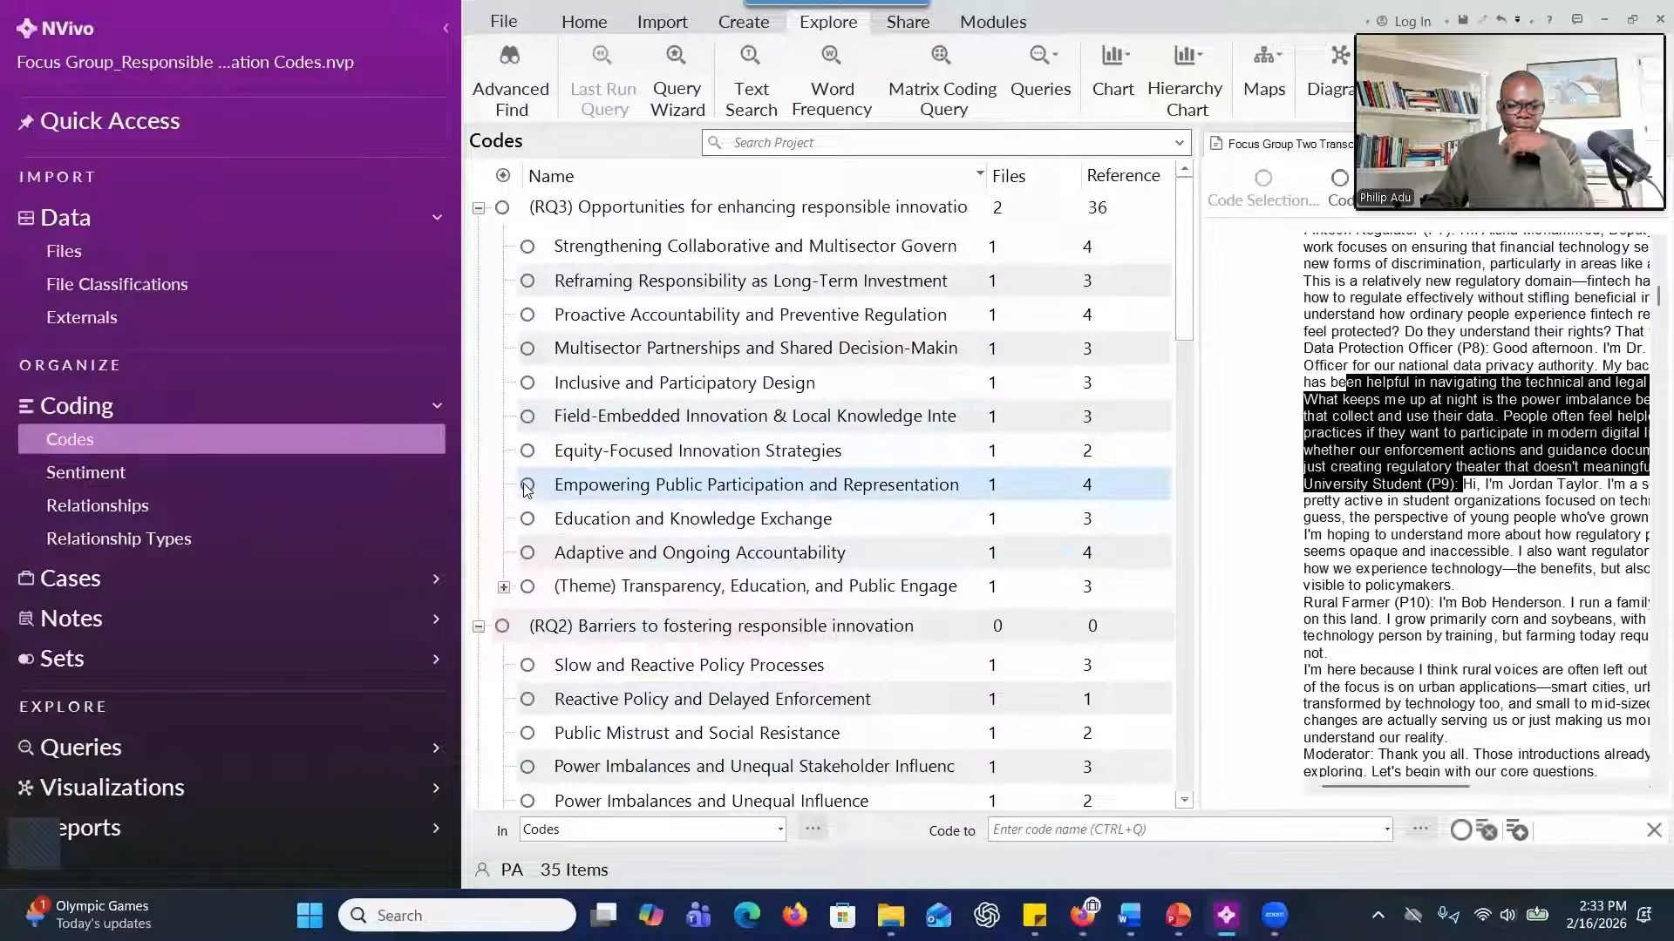
ctrl+click(530, 521)
ctrl+click(529, 556)
ctrl+click(531, 594)
ctrl+click(530, 594)
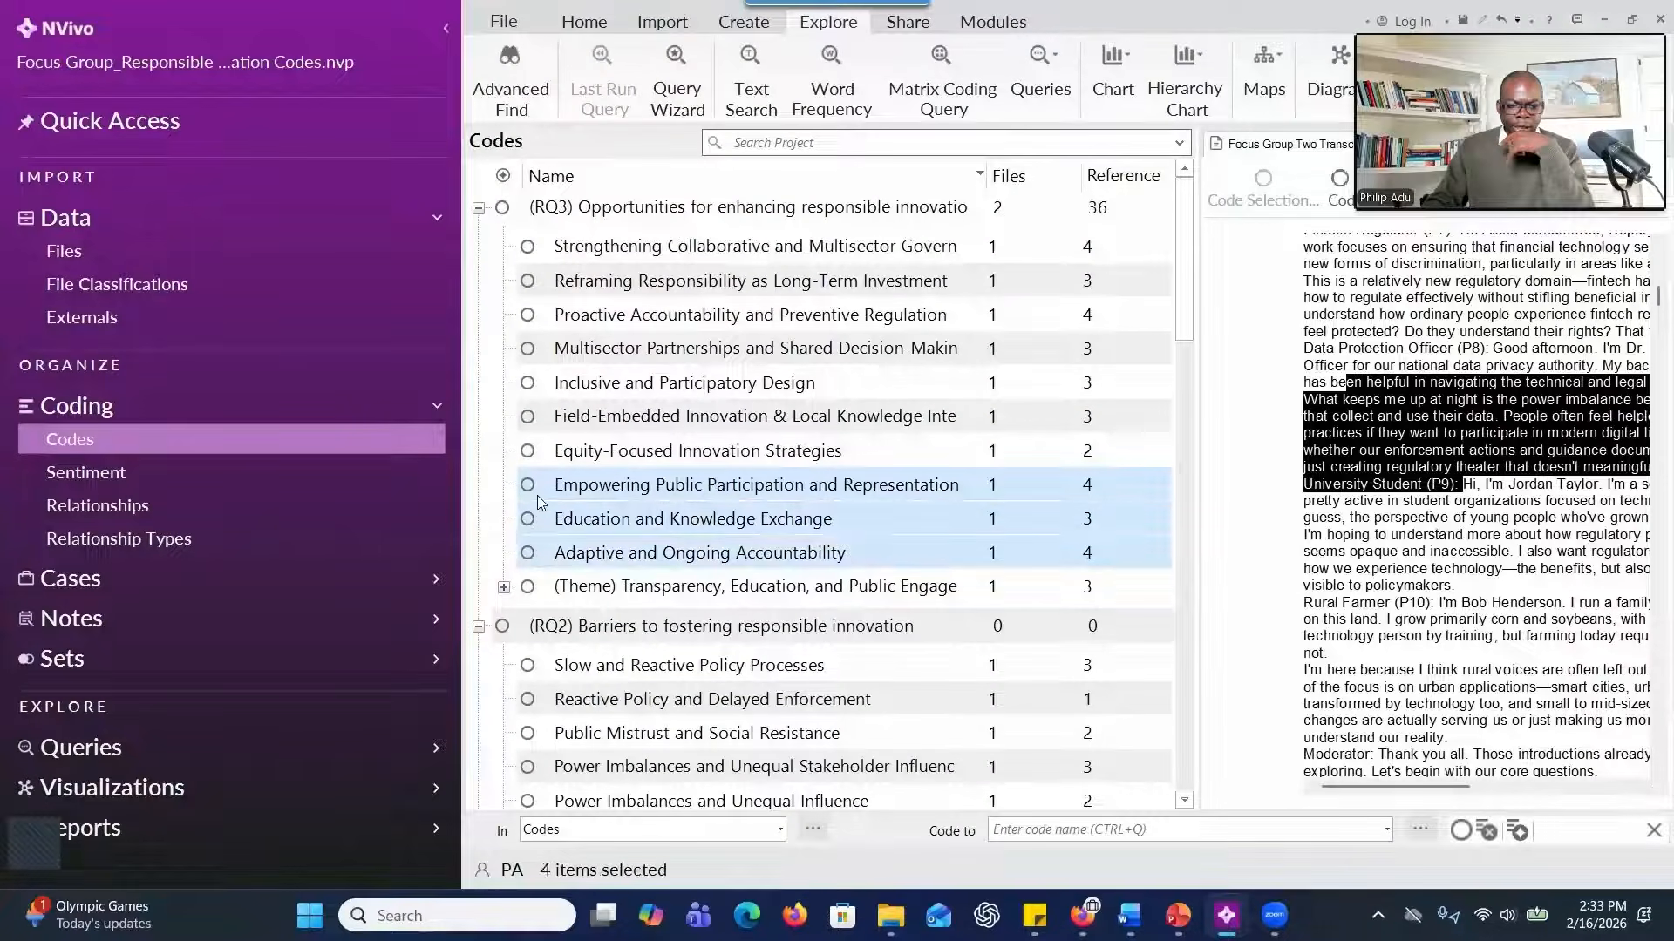
drag(538, 489, 503, 592)
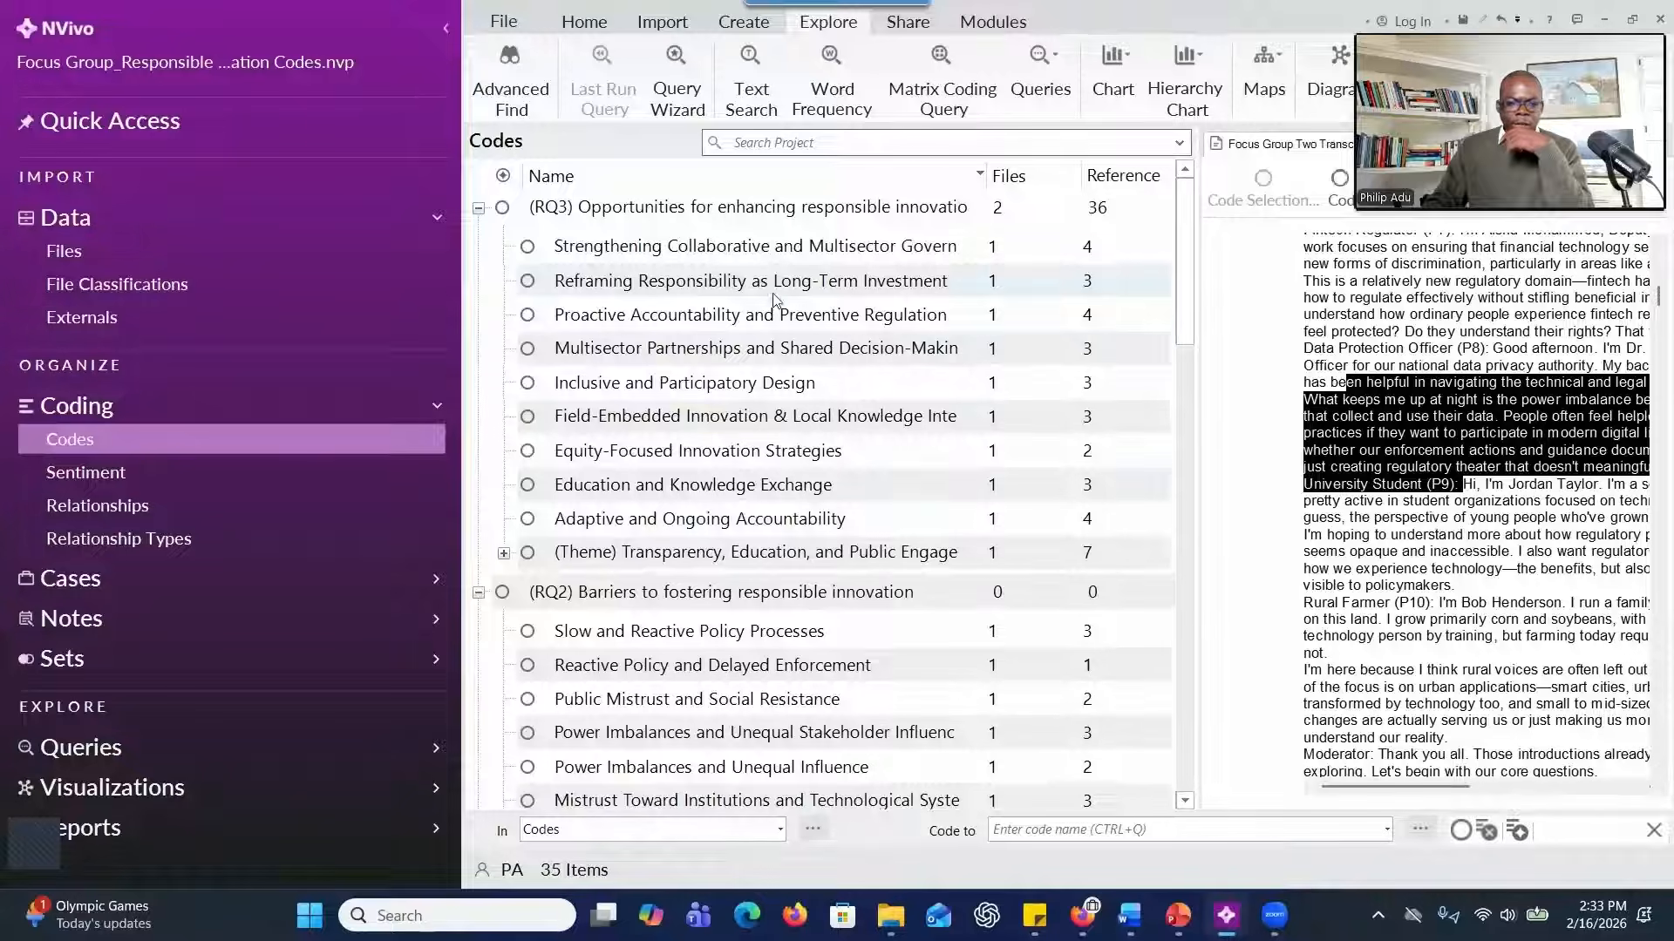
Cut the Education and Knowledge Exchange code and paste it into the Transparency, Education, and Public Engagement theme.
click(556, 491)
right_click(556, 491)
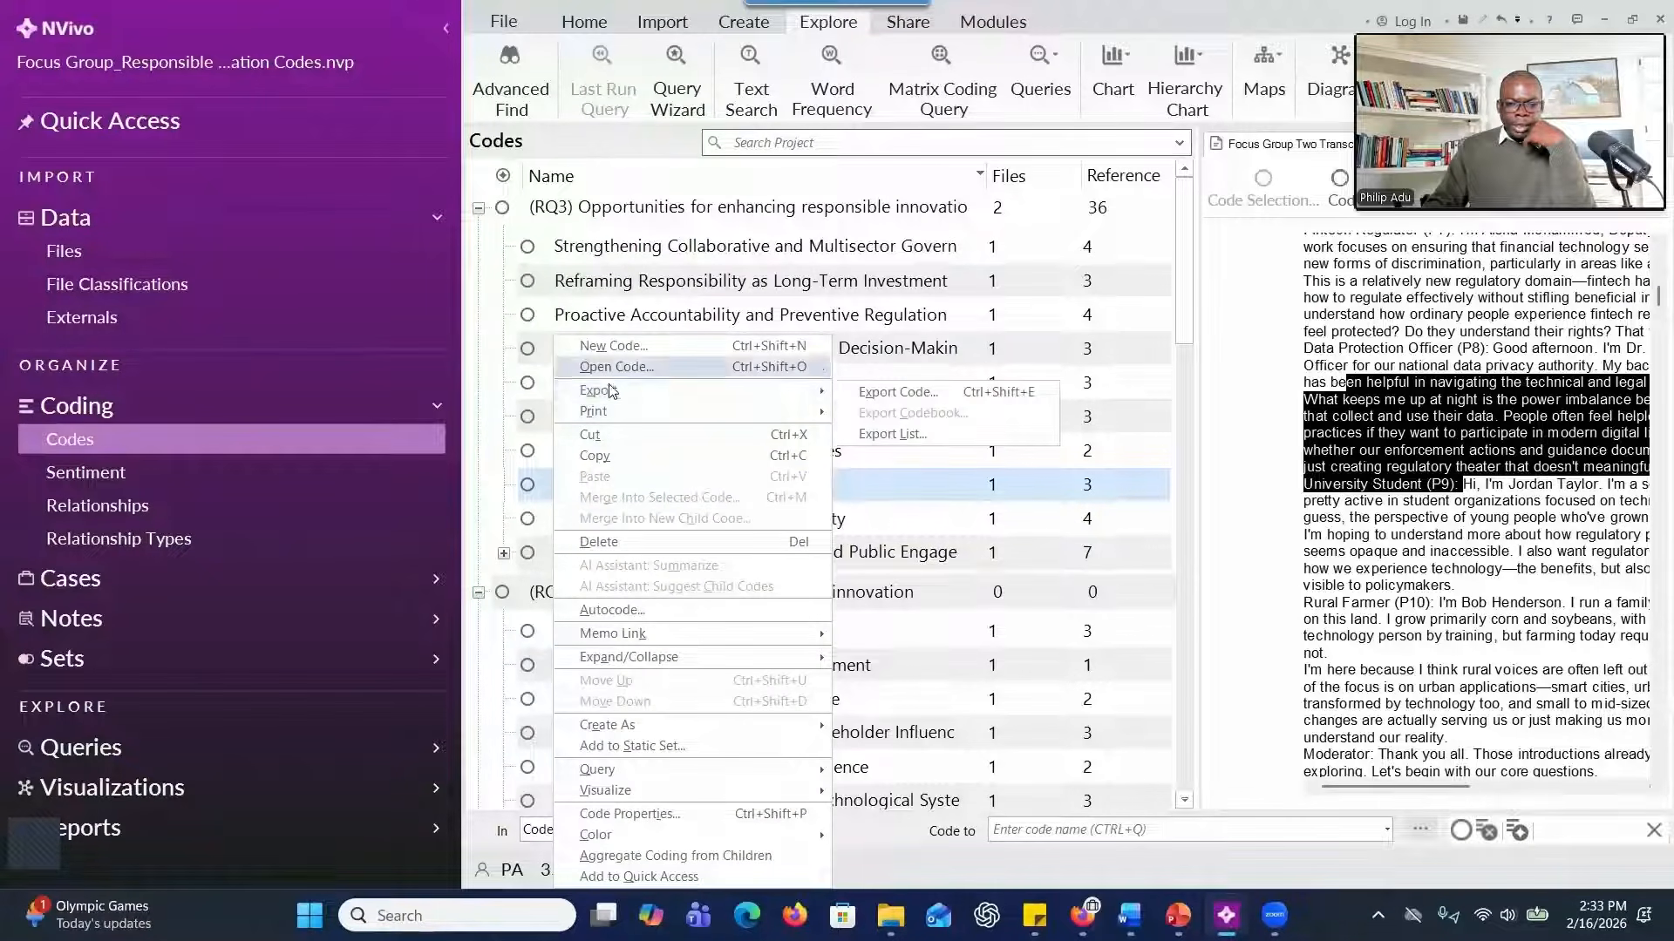
click(648, 436)
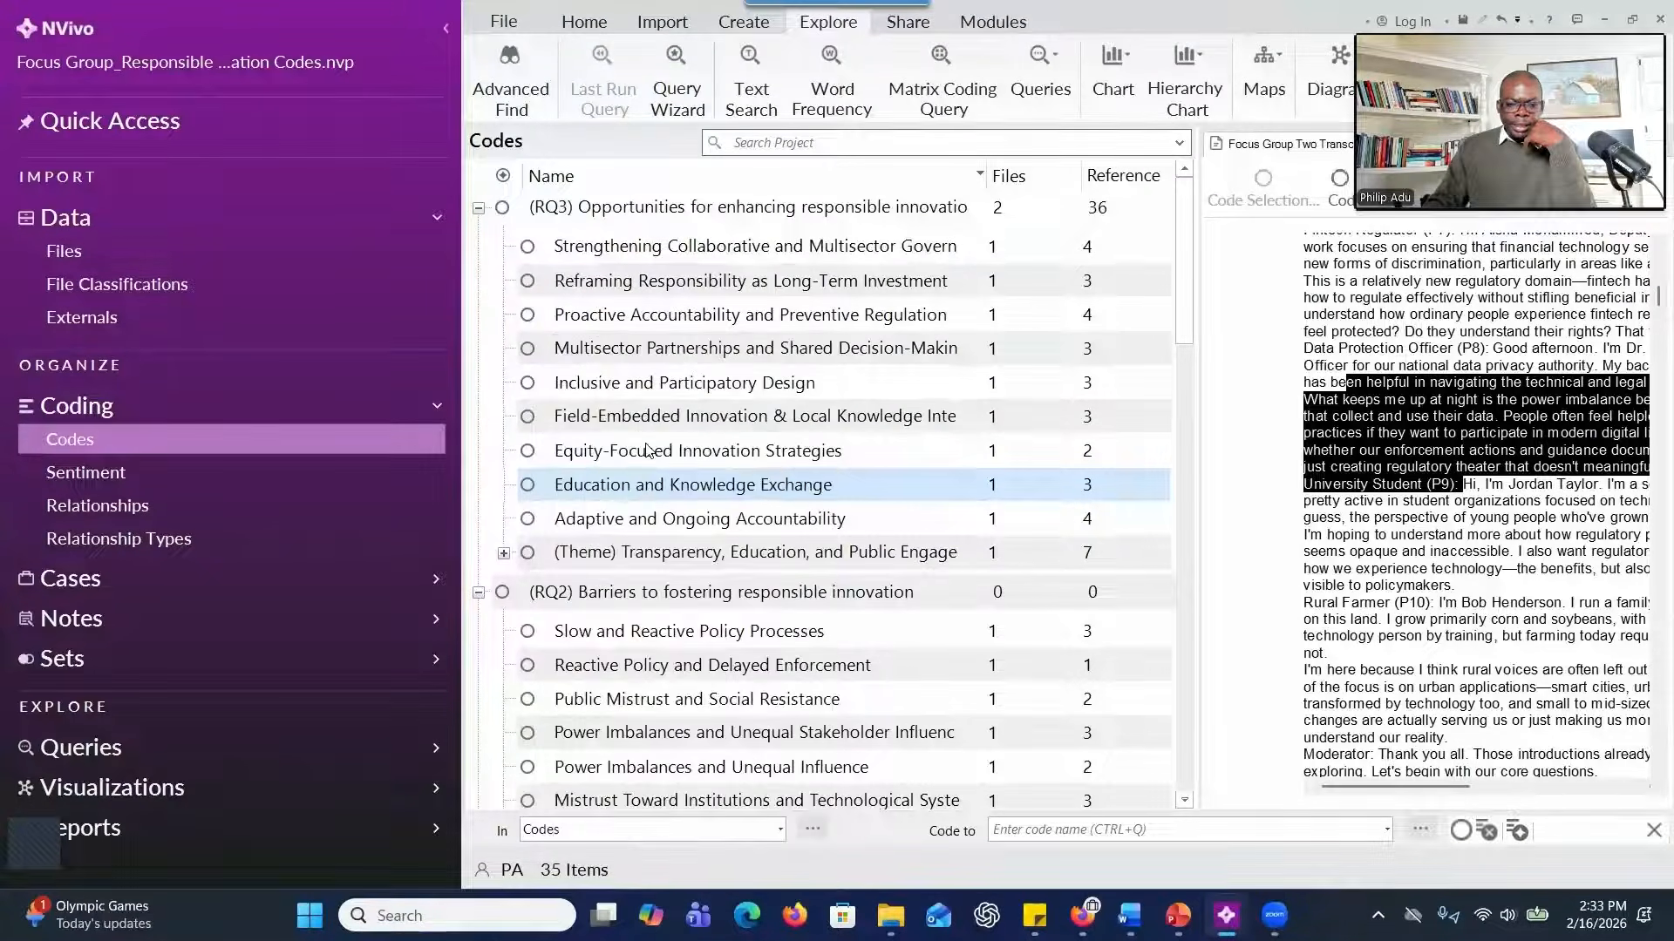
click(649, 552)
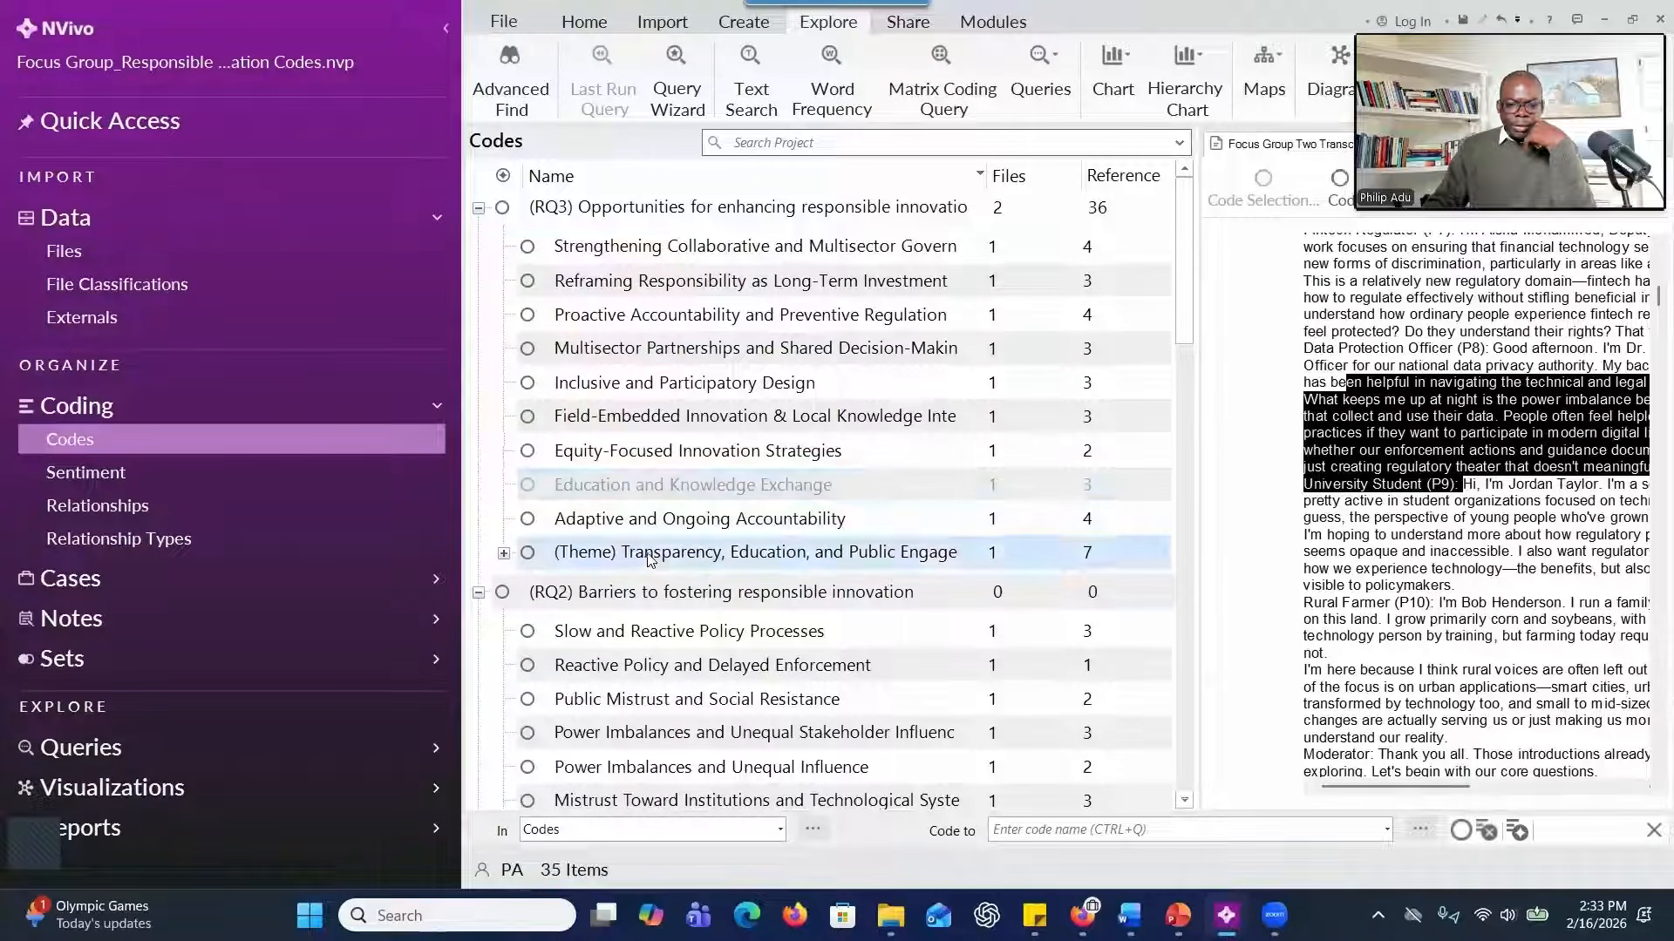
key(ctrl+v)
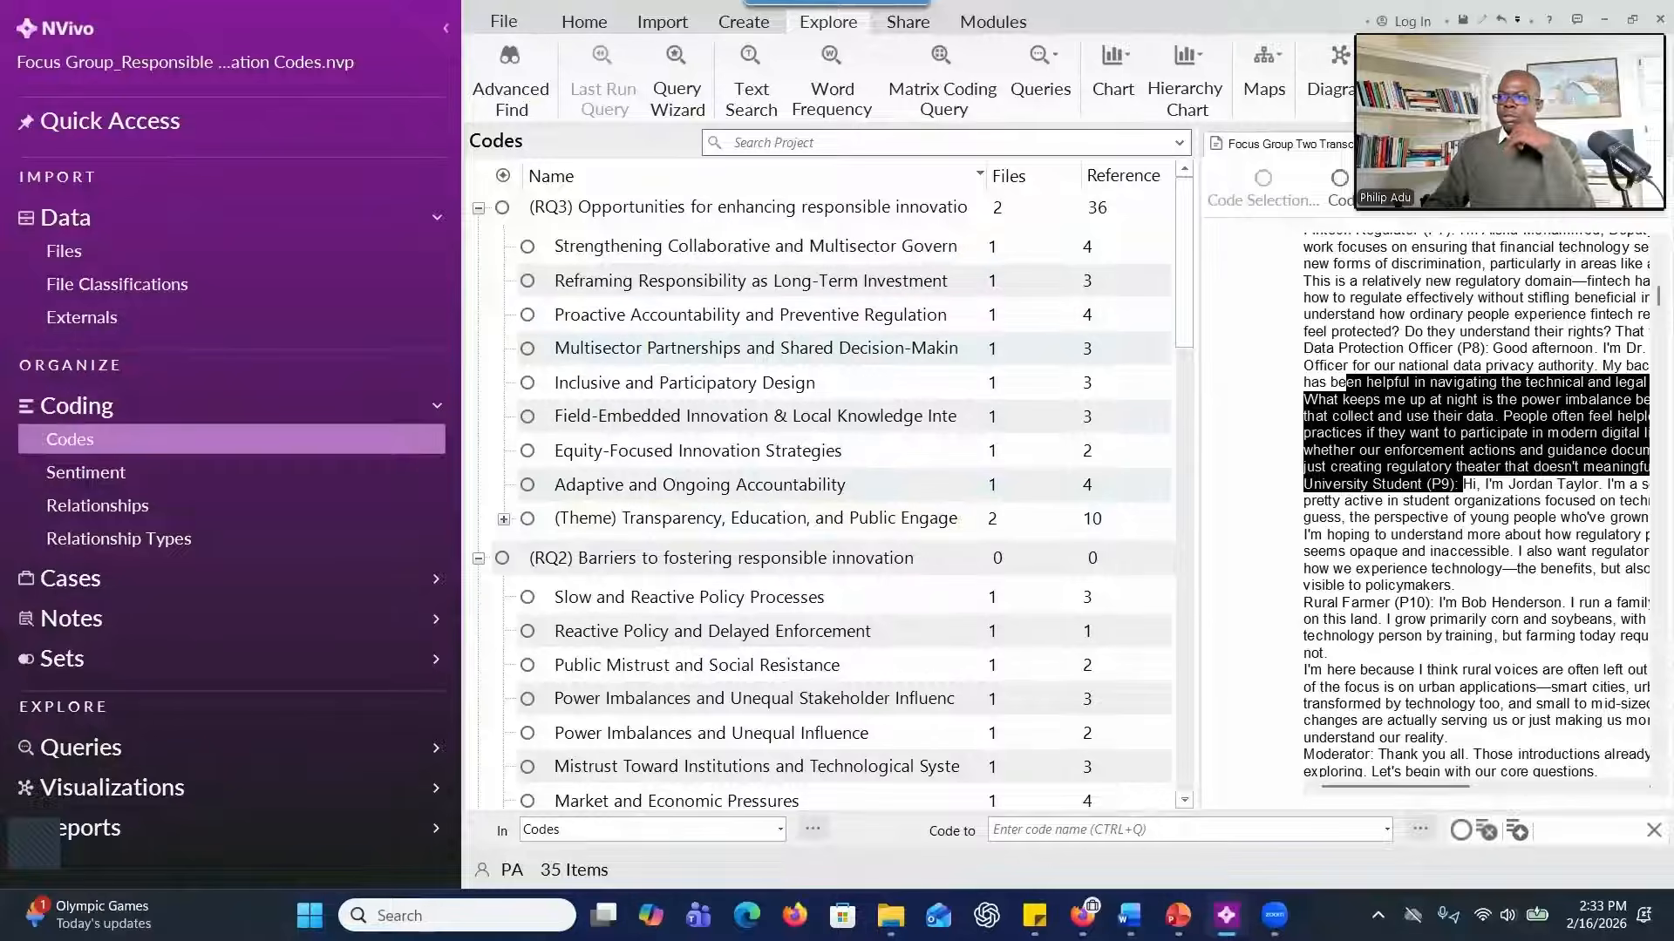
Create the child code "(Theme) Proactive and Adaptive Accountability Mechanisms" under RQ3 with aggregate coding from children enabled.
right_click(608, 217)
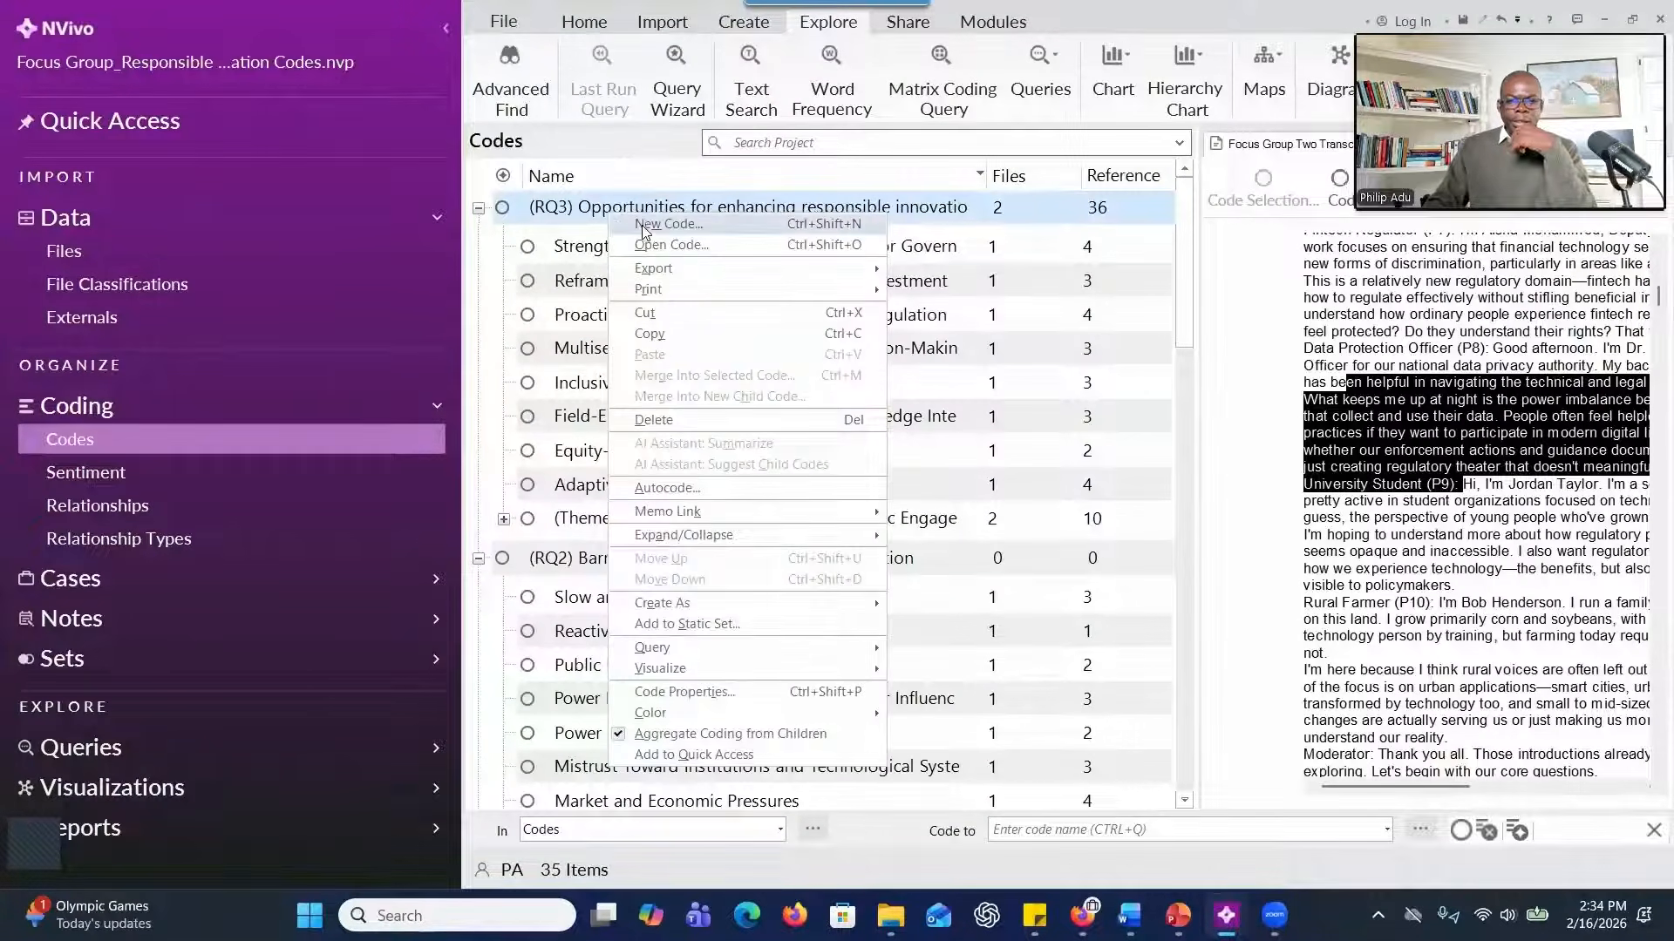
click(645, 234)
text((Theme) Proactive and Adaptive Accountability Mechanisms)
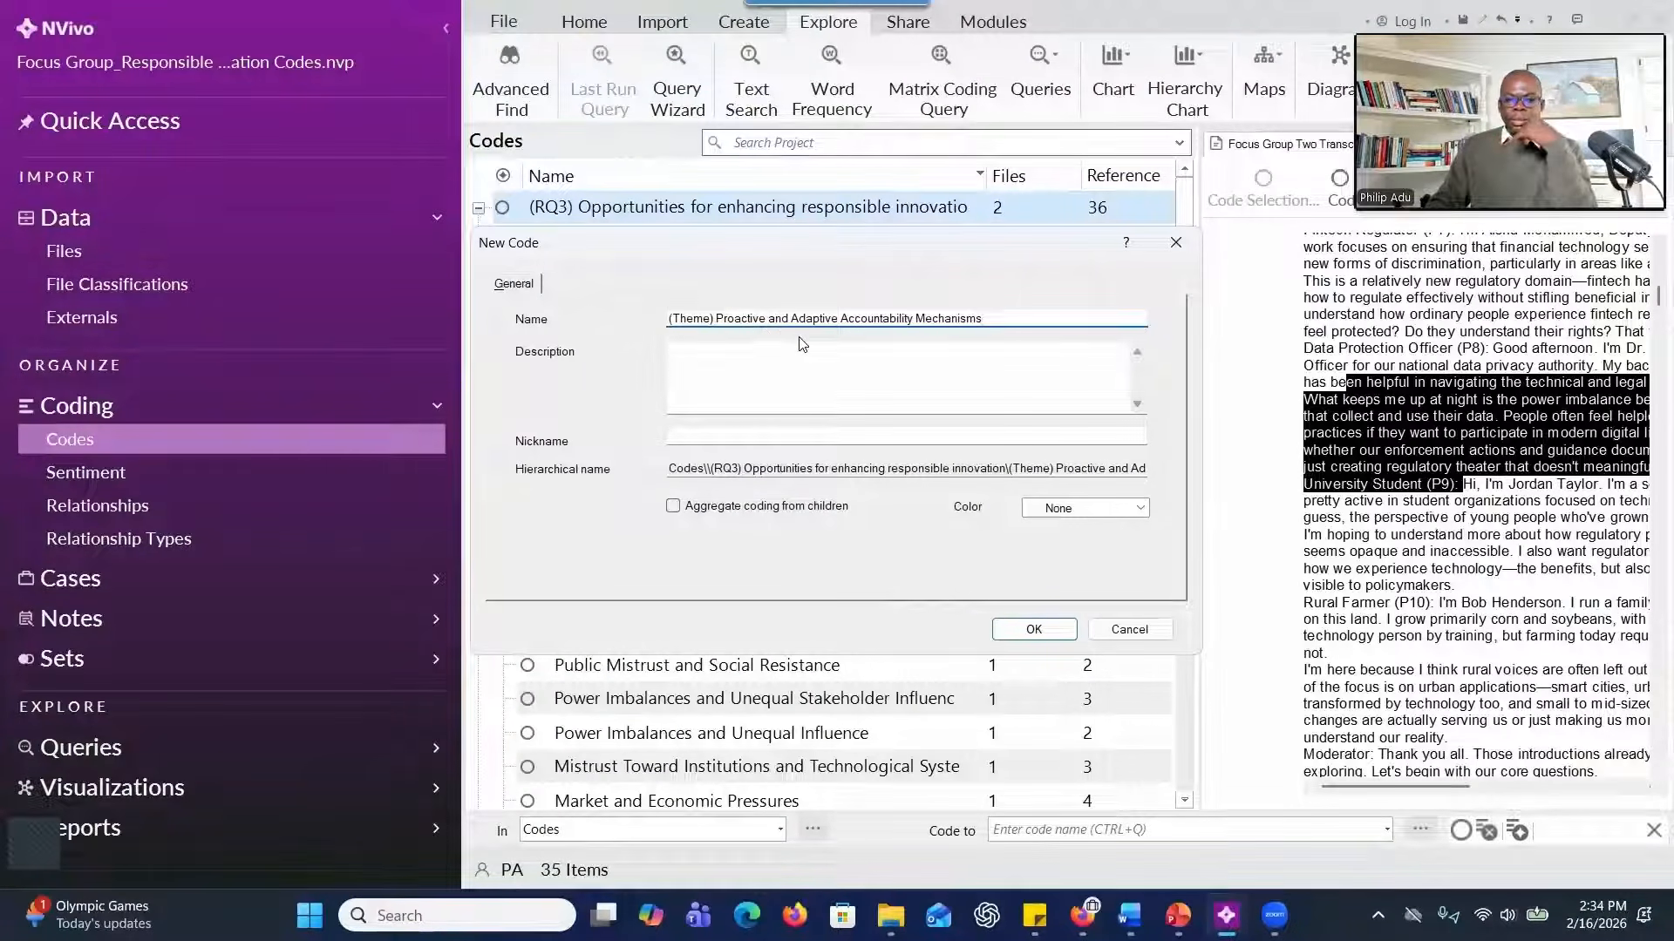
click(674, 509)
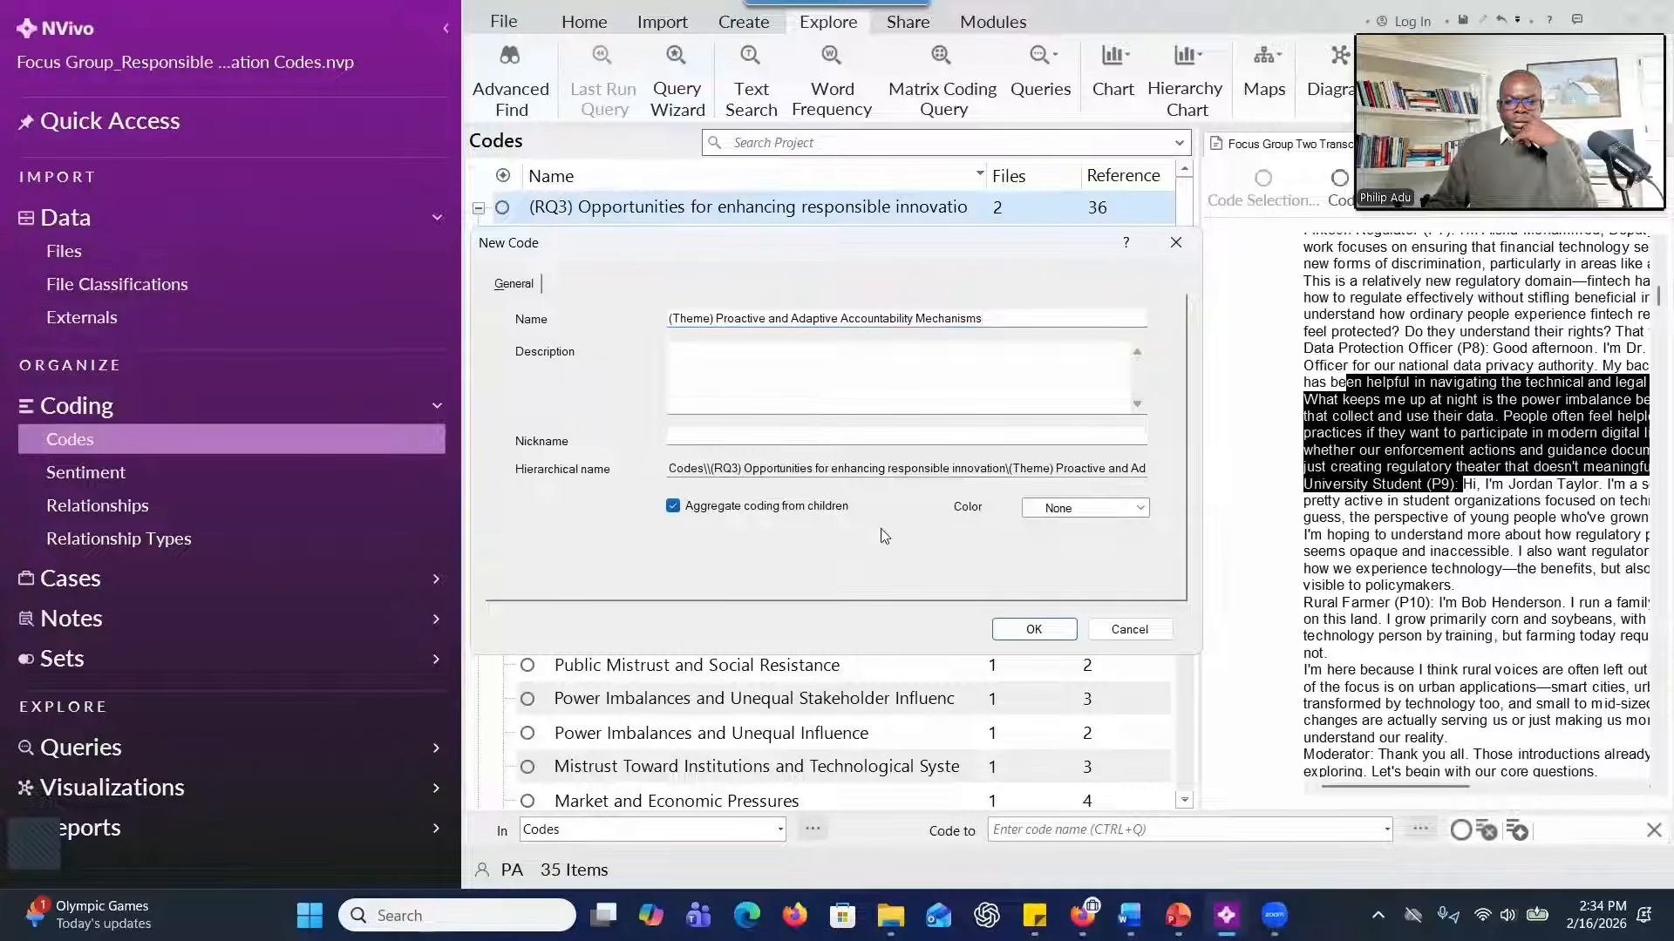
click(1003, 635)
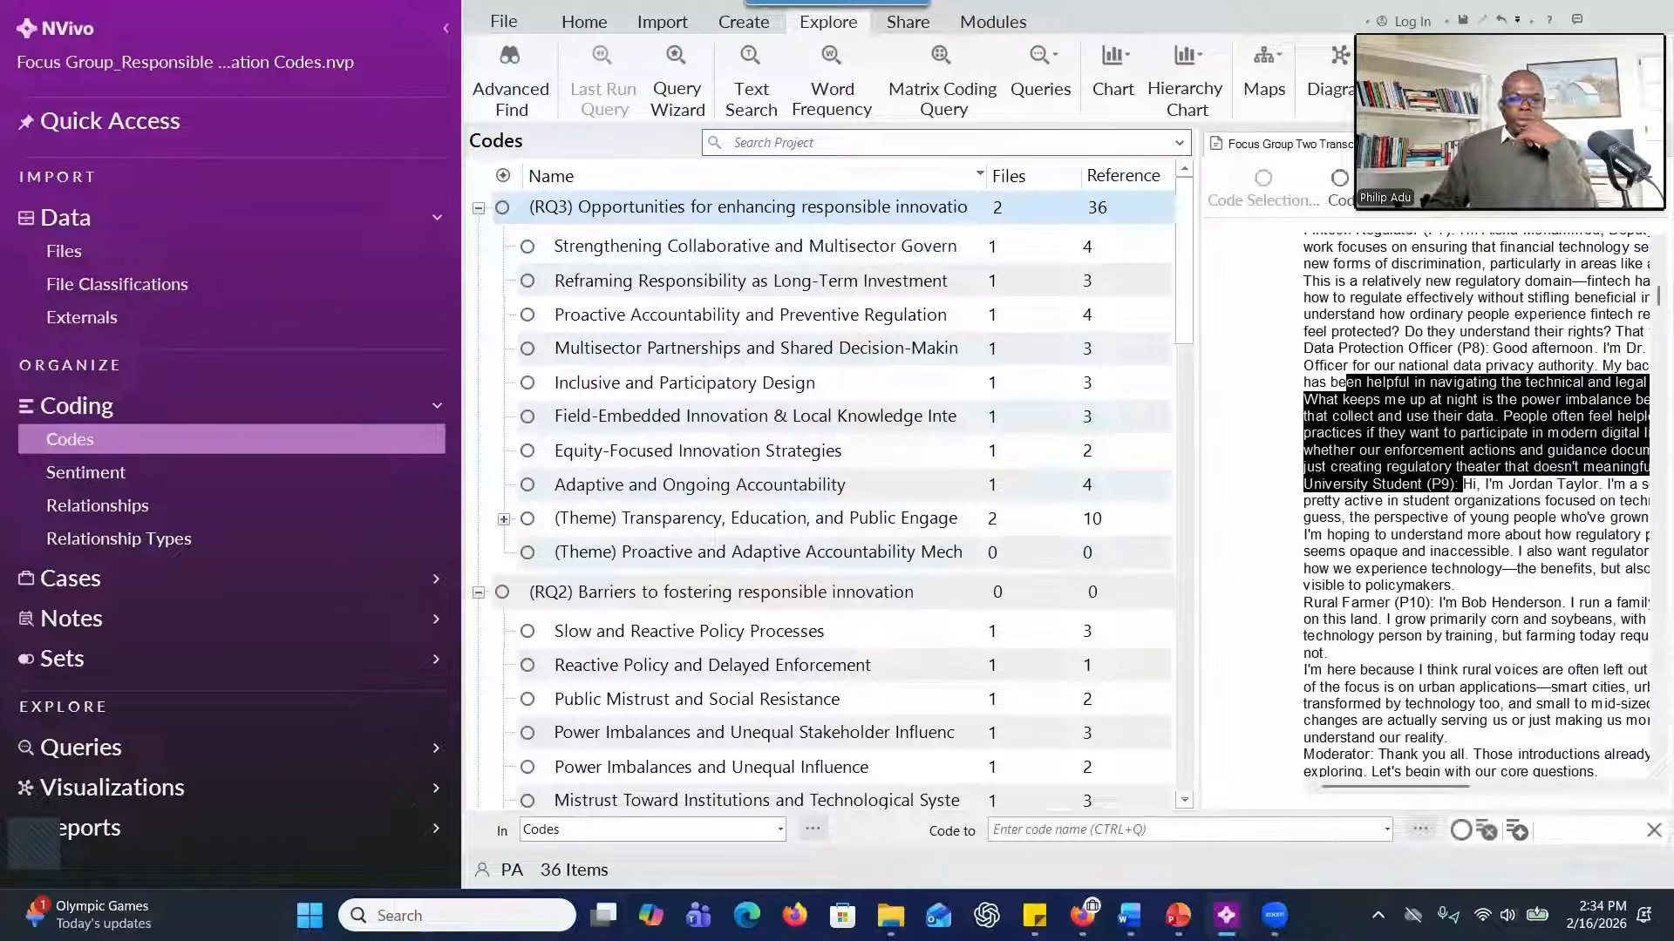
Switch to the maximized Focus Group_Responsible Innovation Themes project and collapse the expanded RQ2 themes and the RQ1 code to review the theme structure.
drag(960, 0, 961, 14)
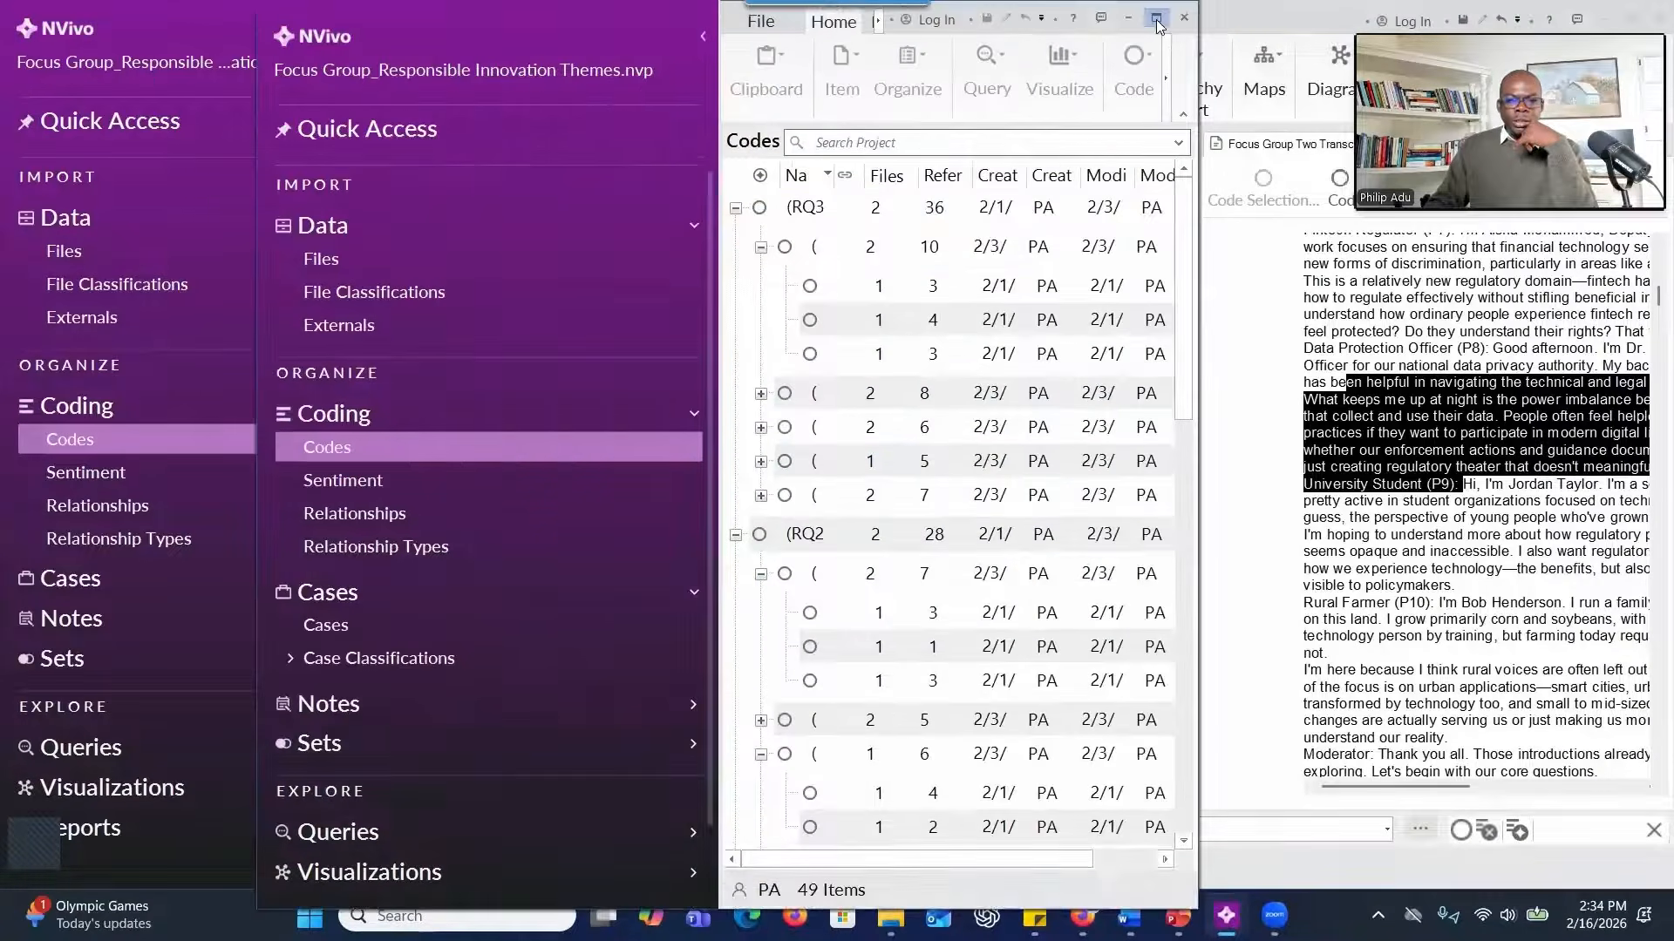
click(1168, 17)
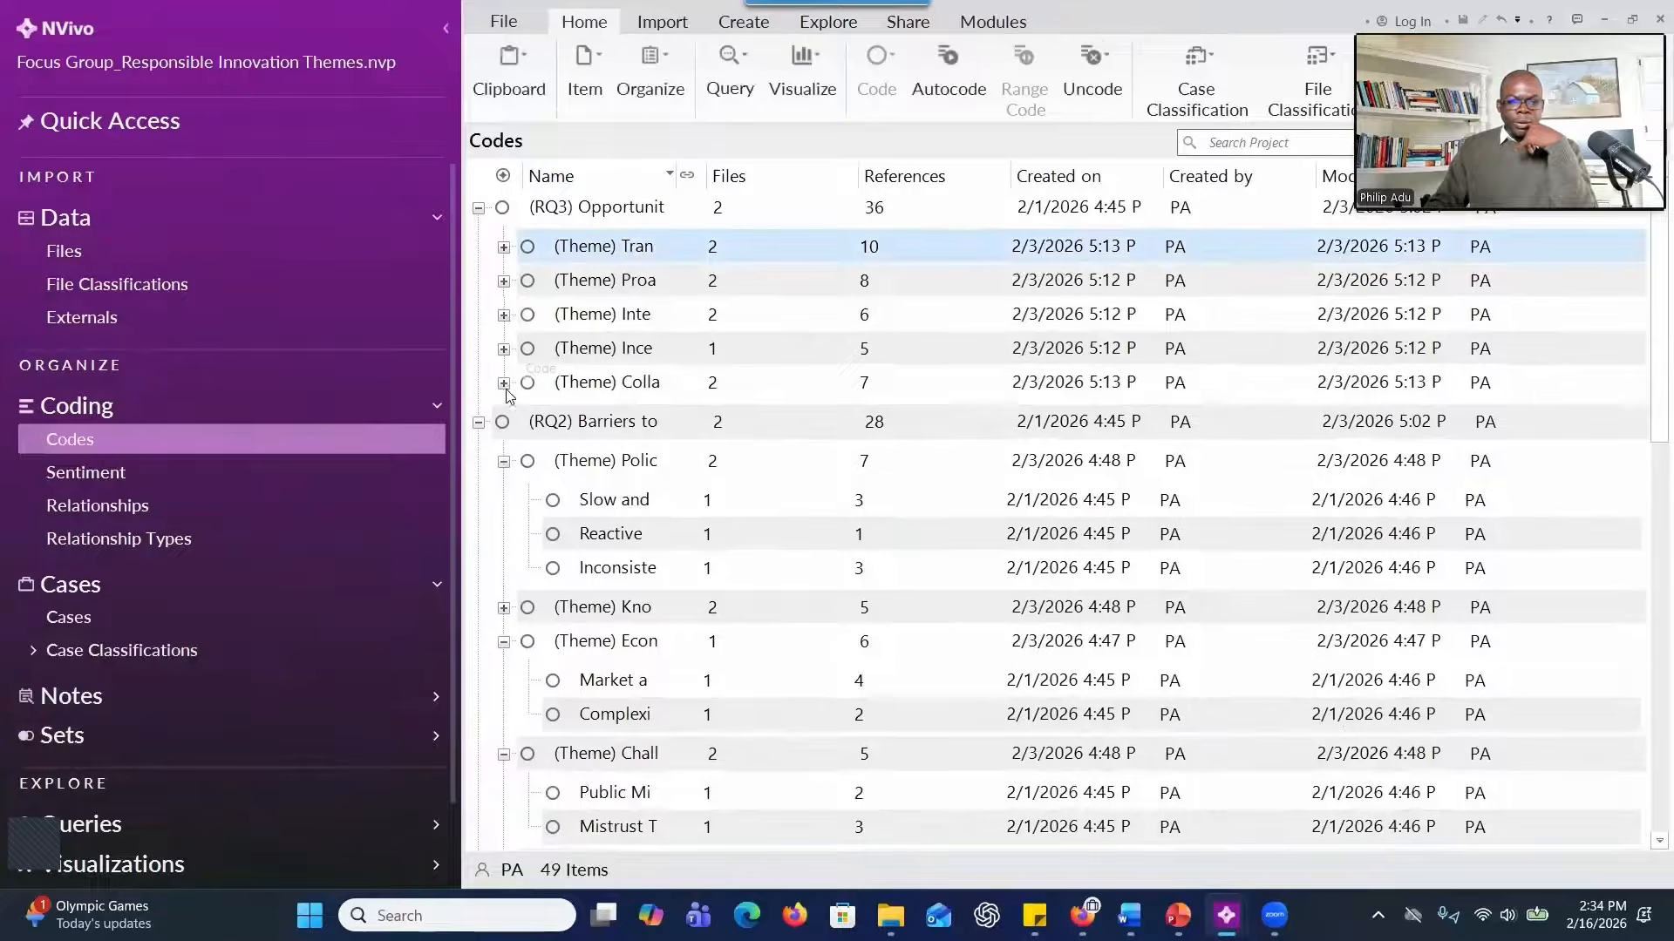
click(503, 461)
click(504, 529)
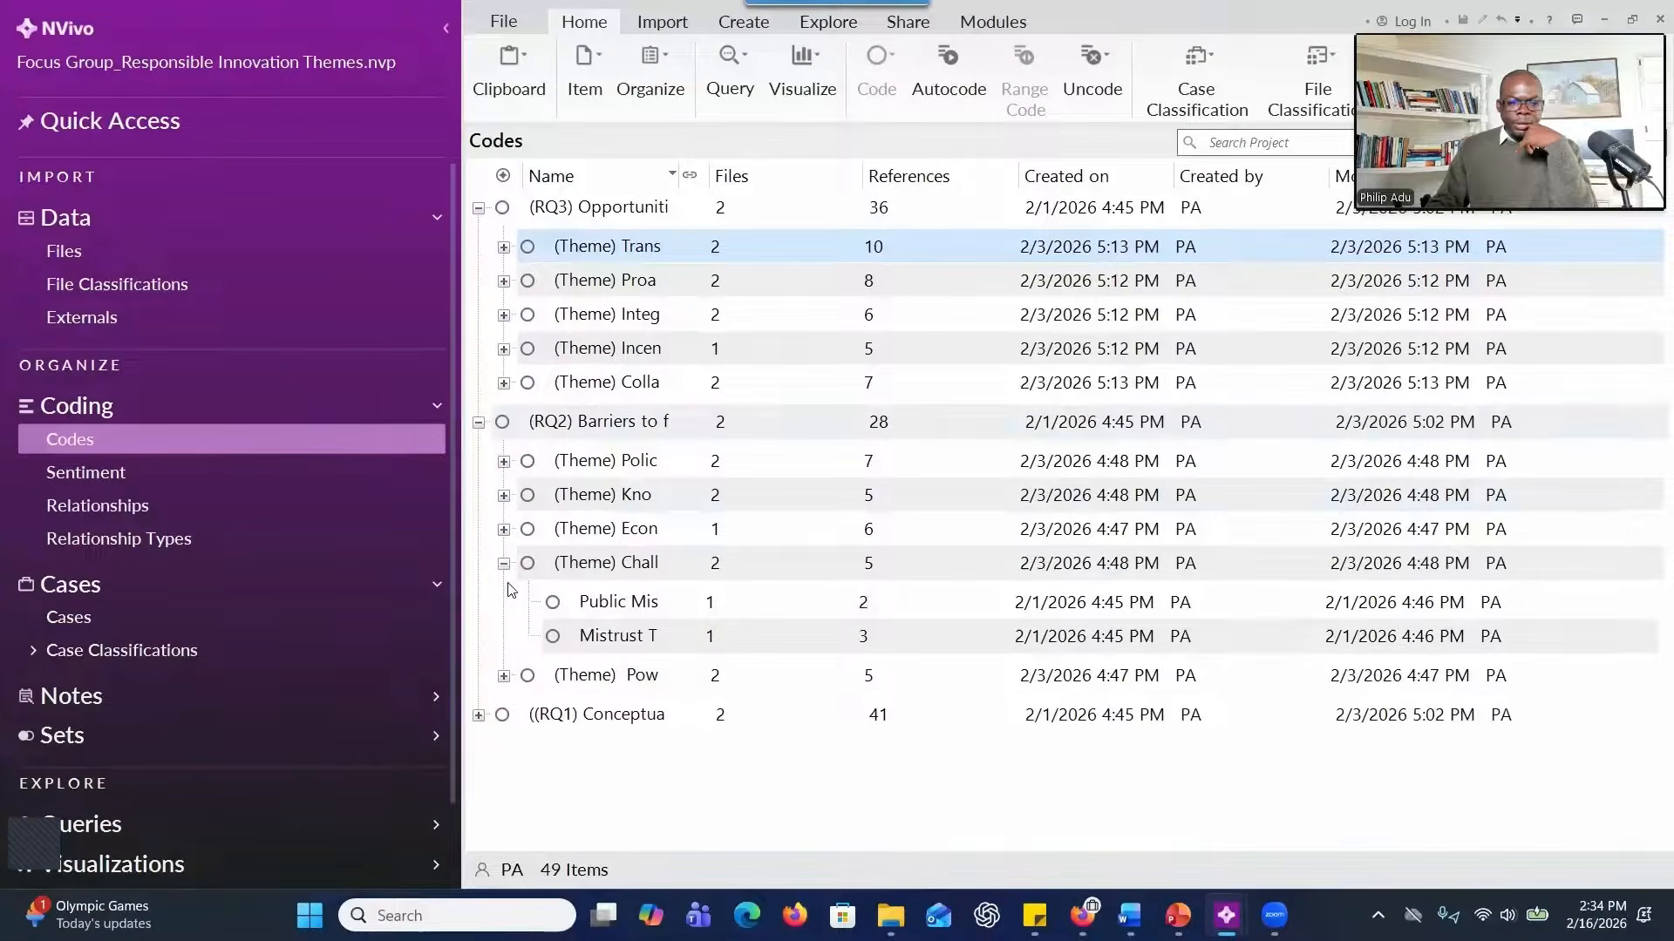
click(504, 563)
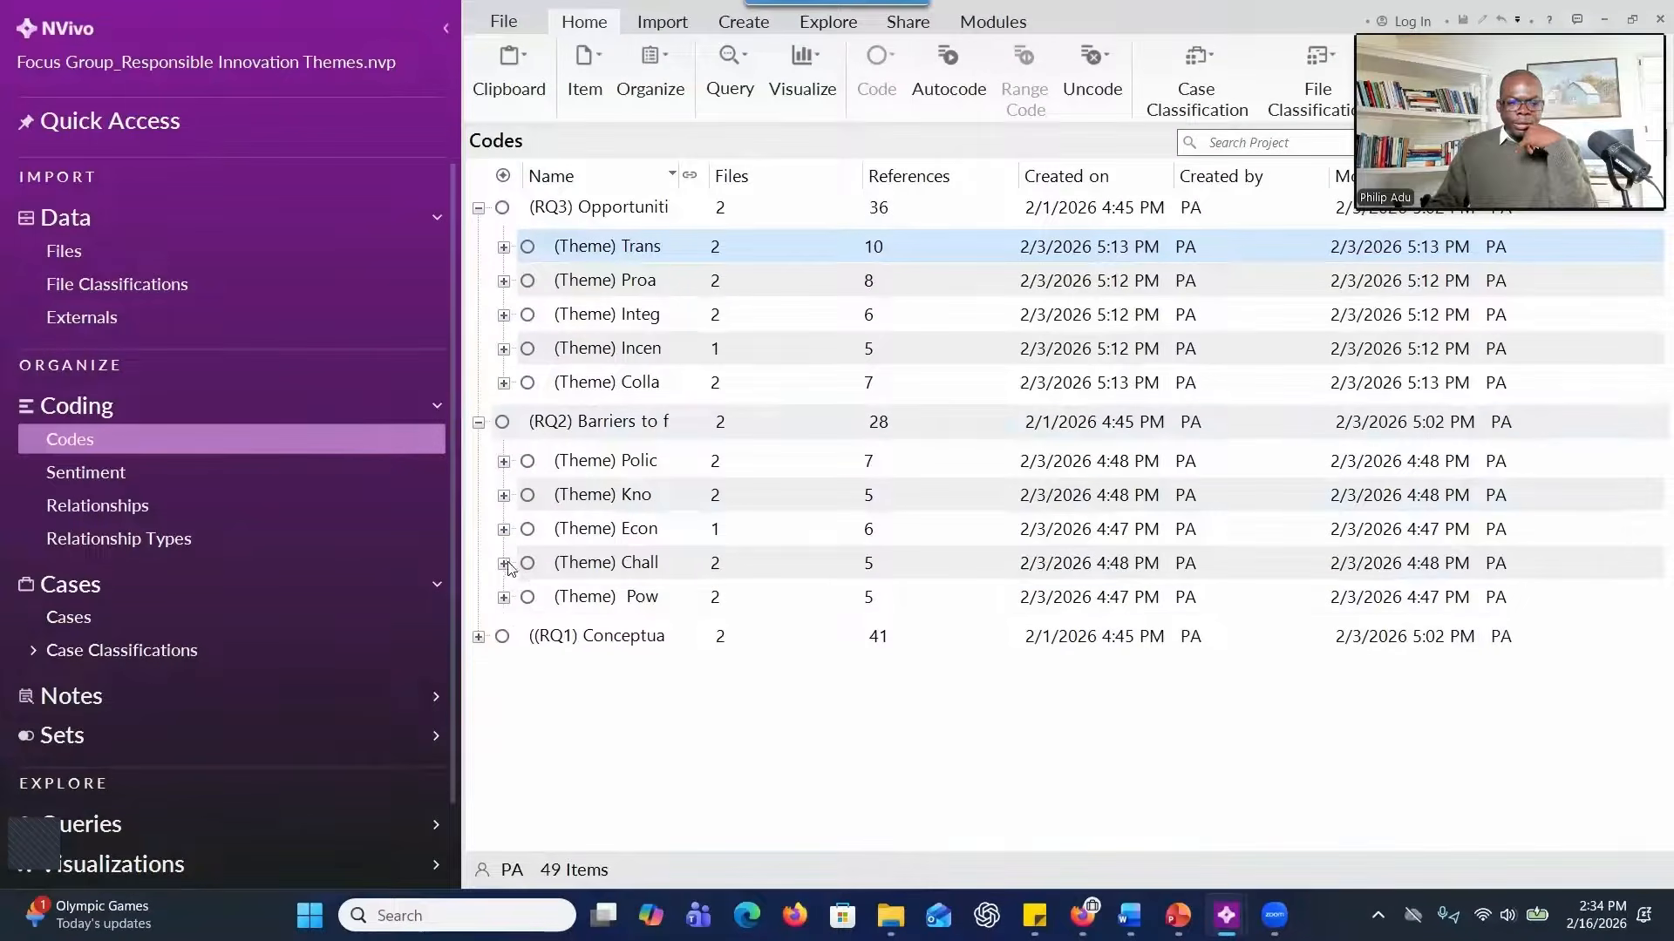
click(478, 637)
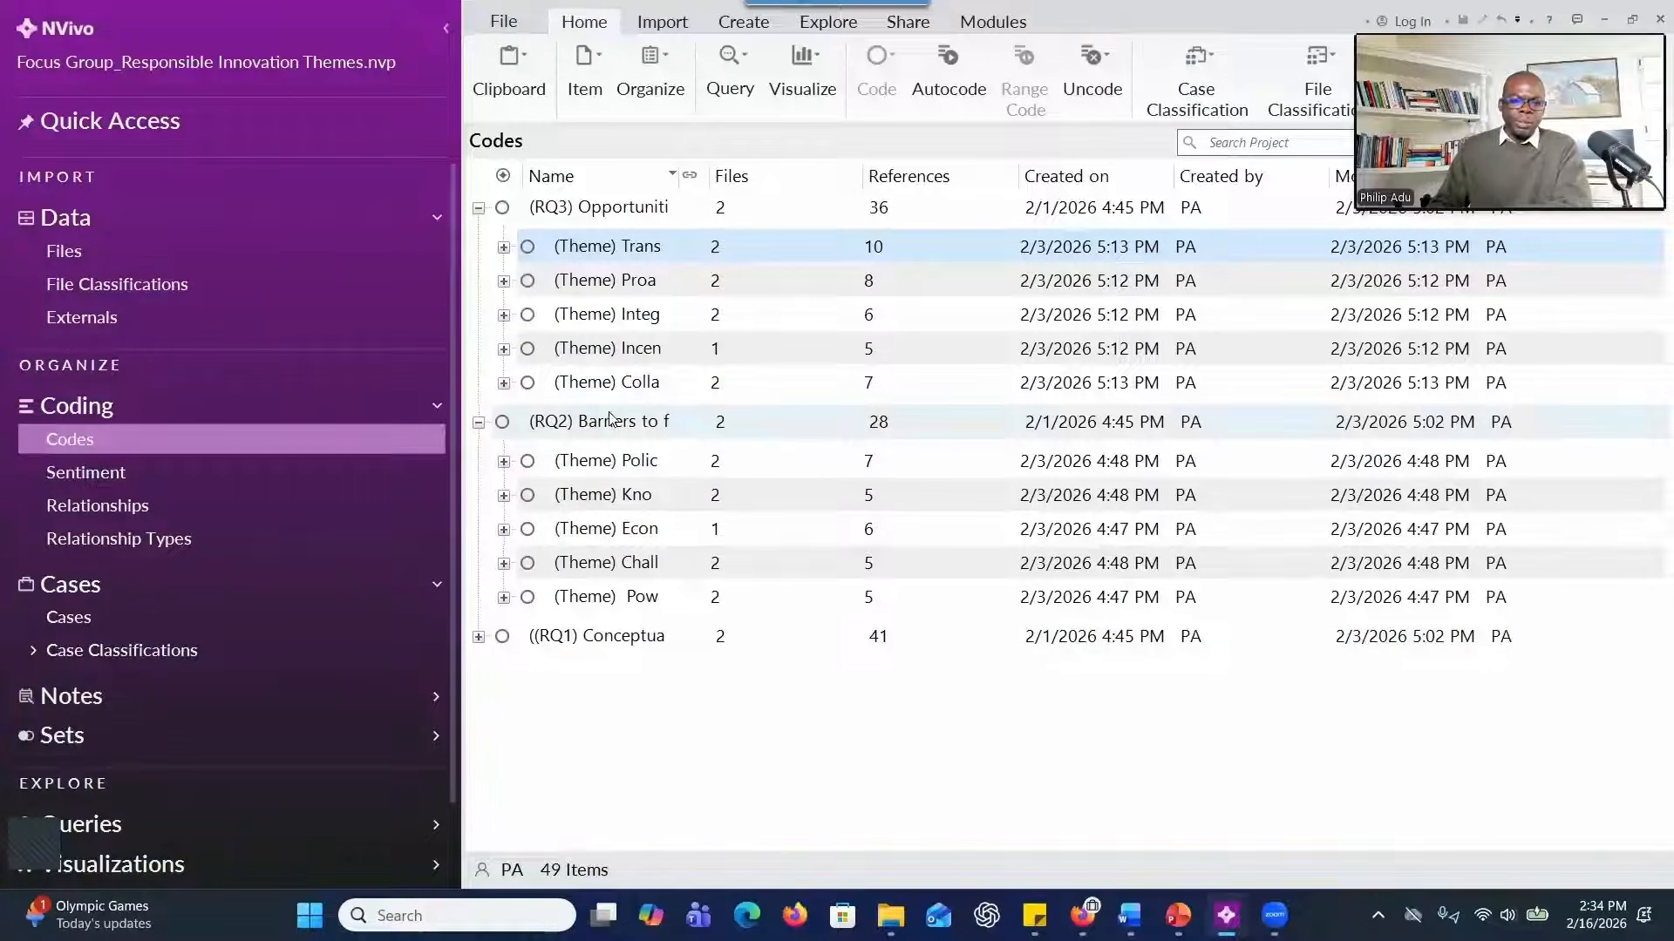